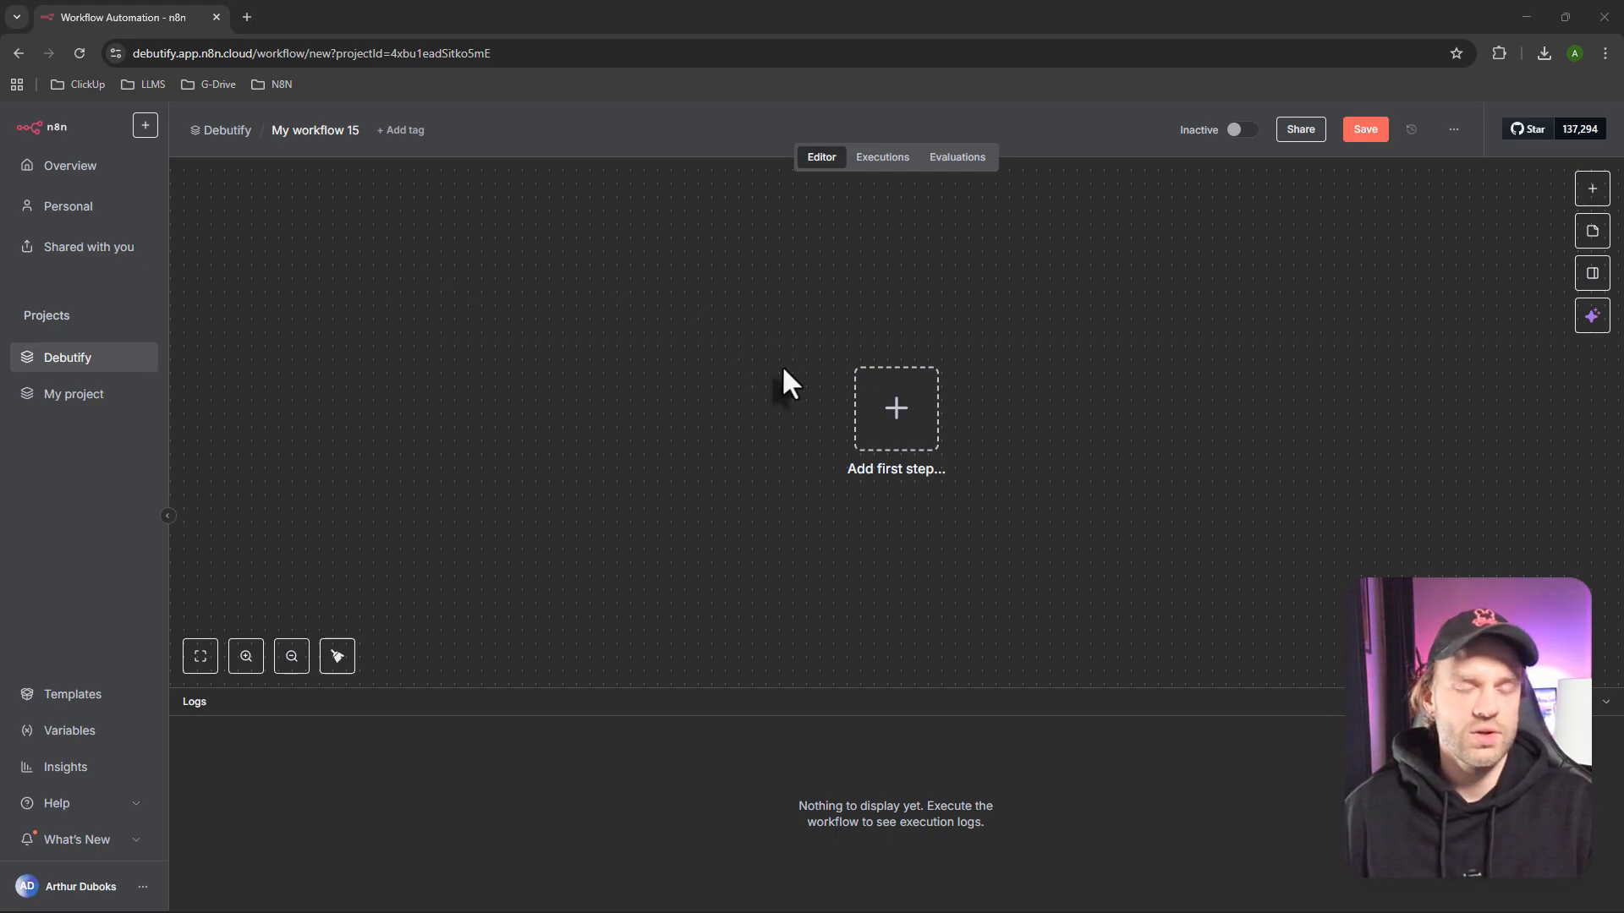
click(872, 443)
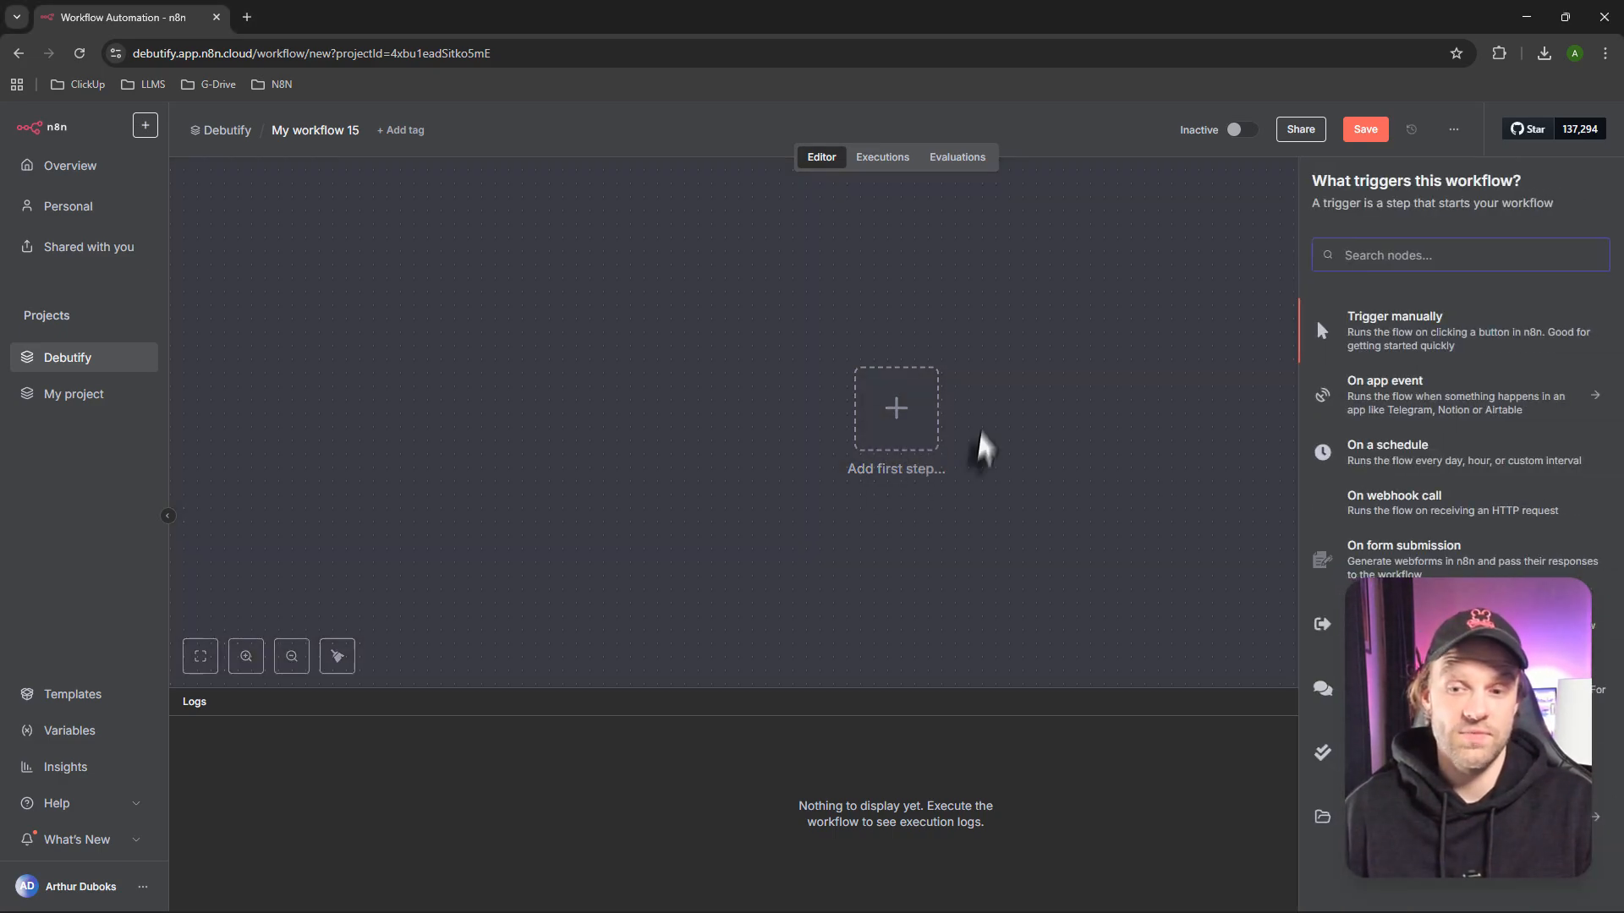
click(930, 343)
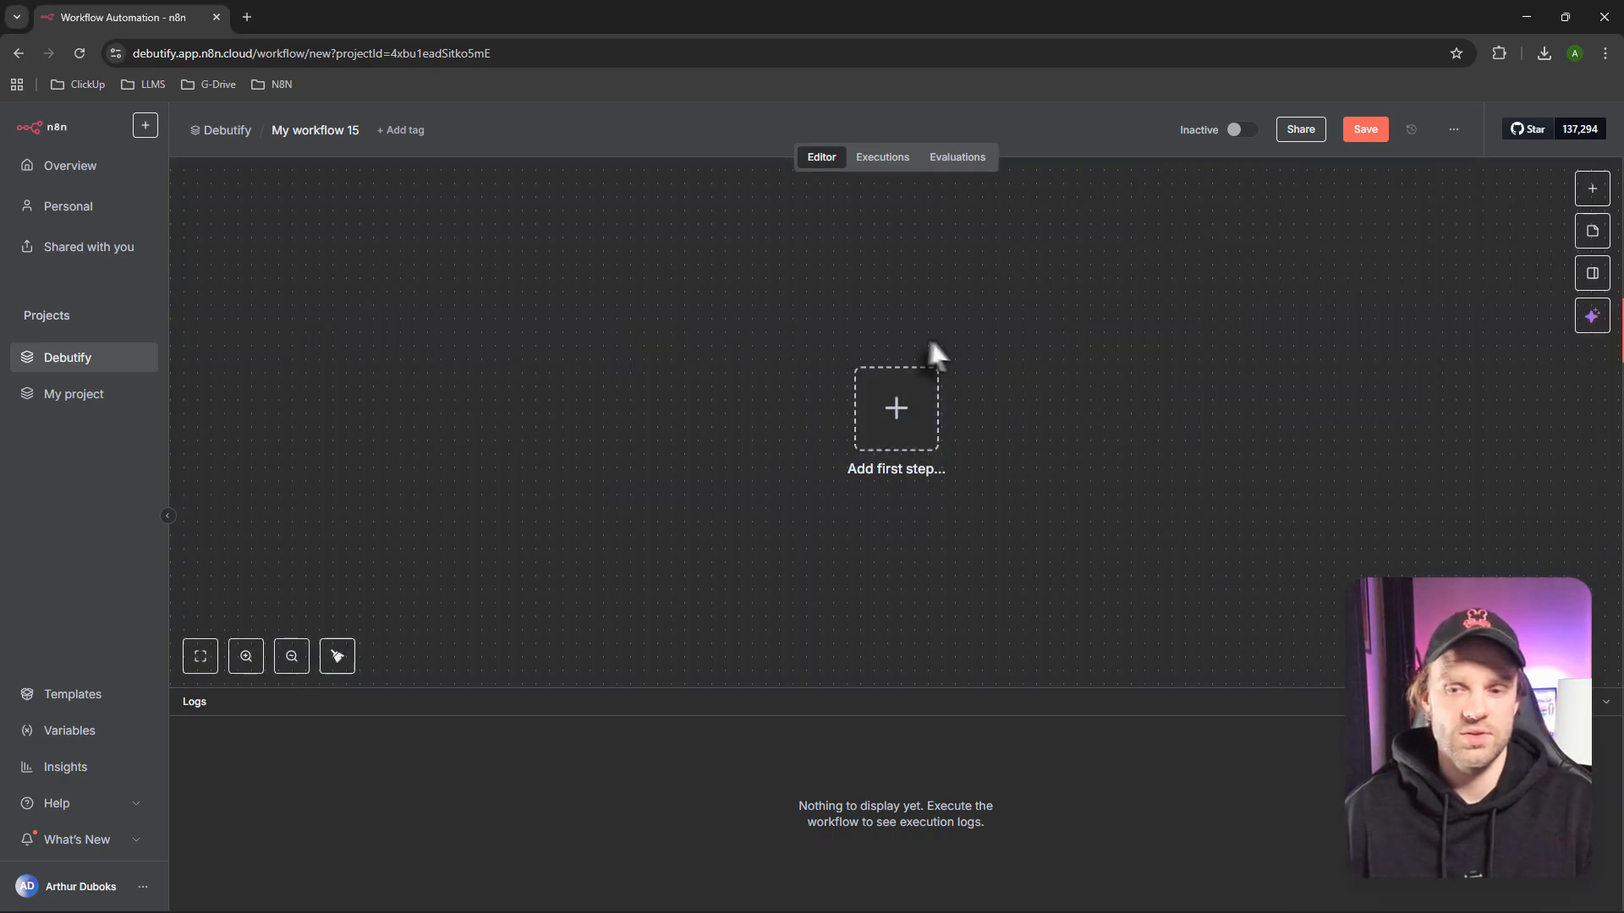
right_click(698, 334)
click(717, 358)
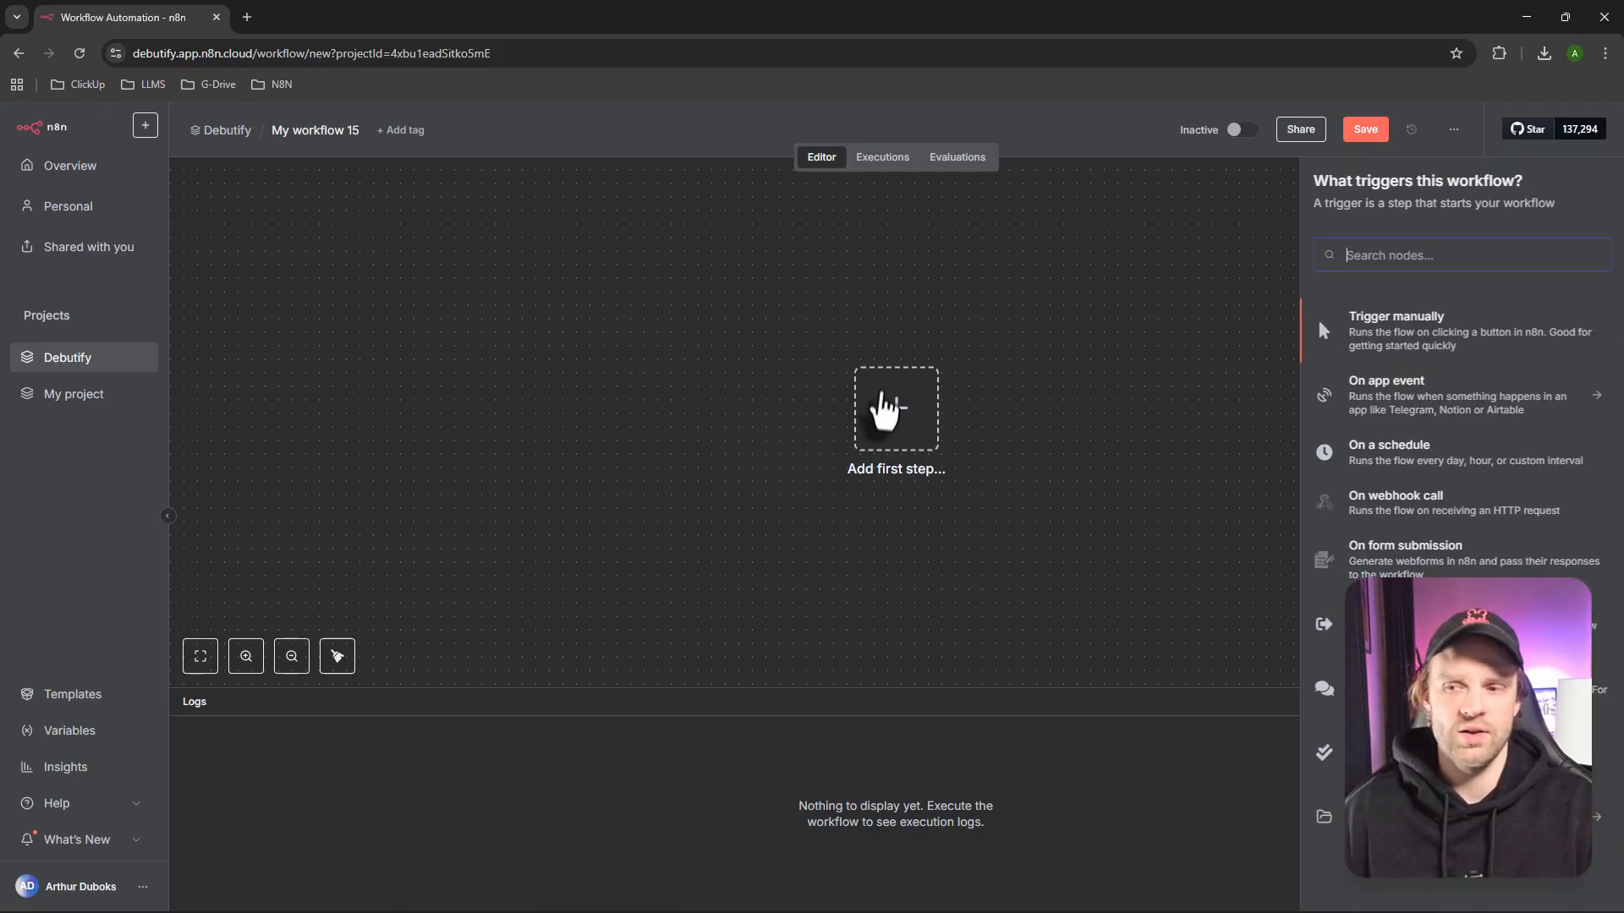
click(700, 350)
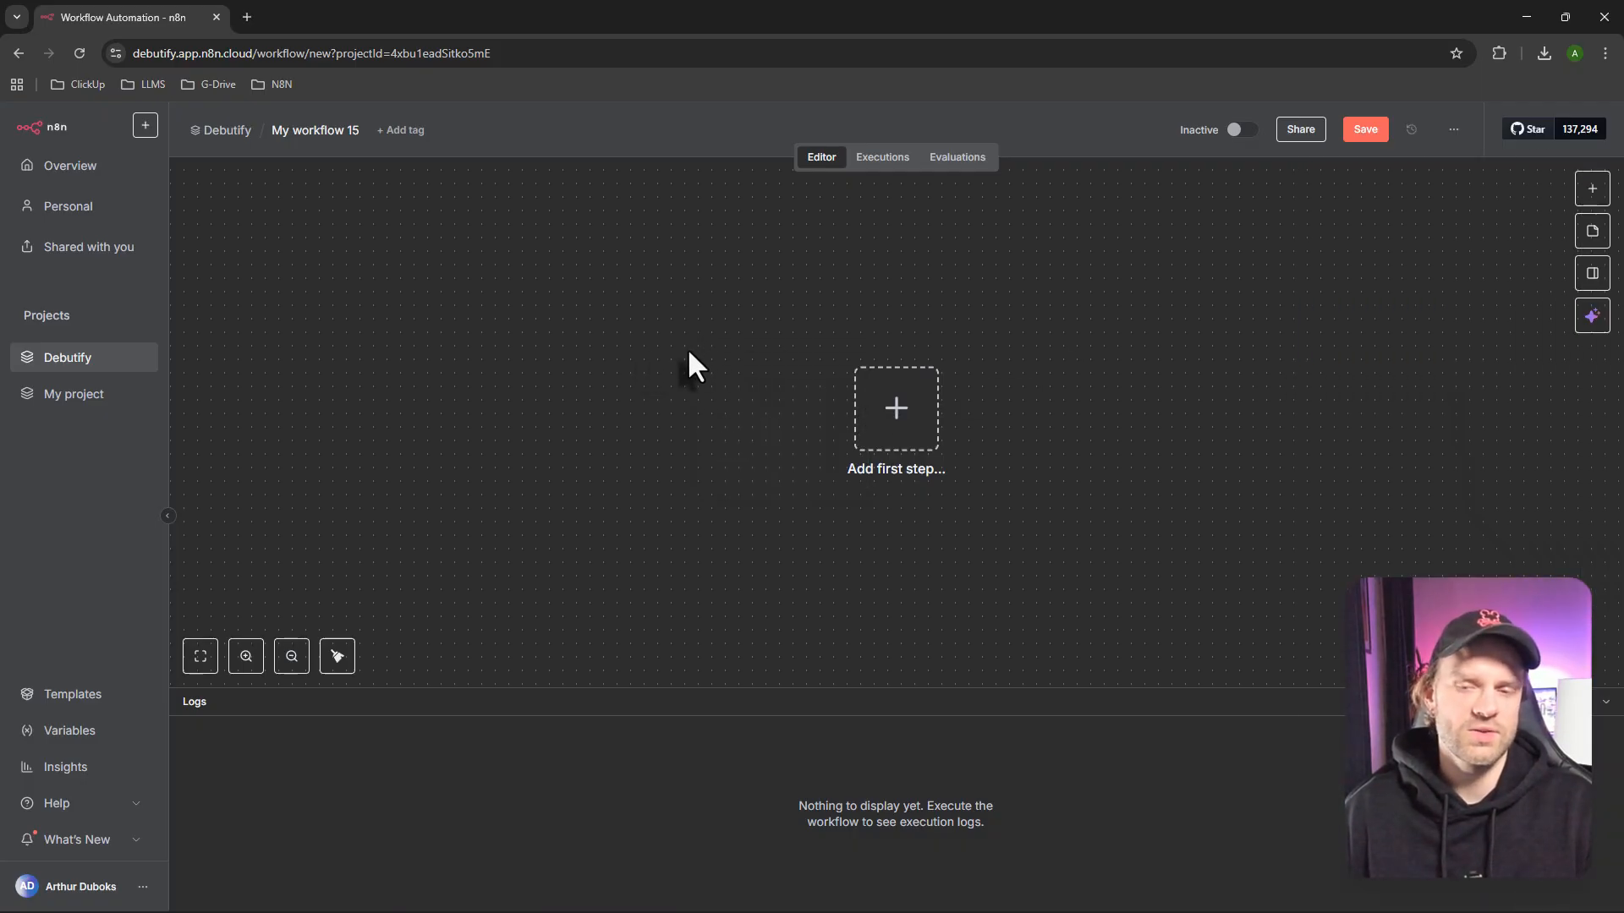
Add a Chat Trigger node as the workflow's first step and return to the canvas
right_click(689, 353)
click(713, 373)
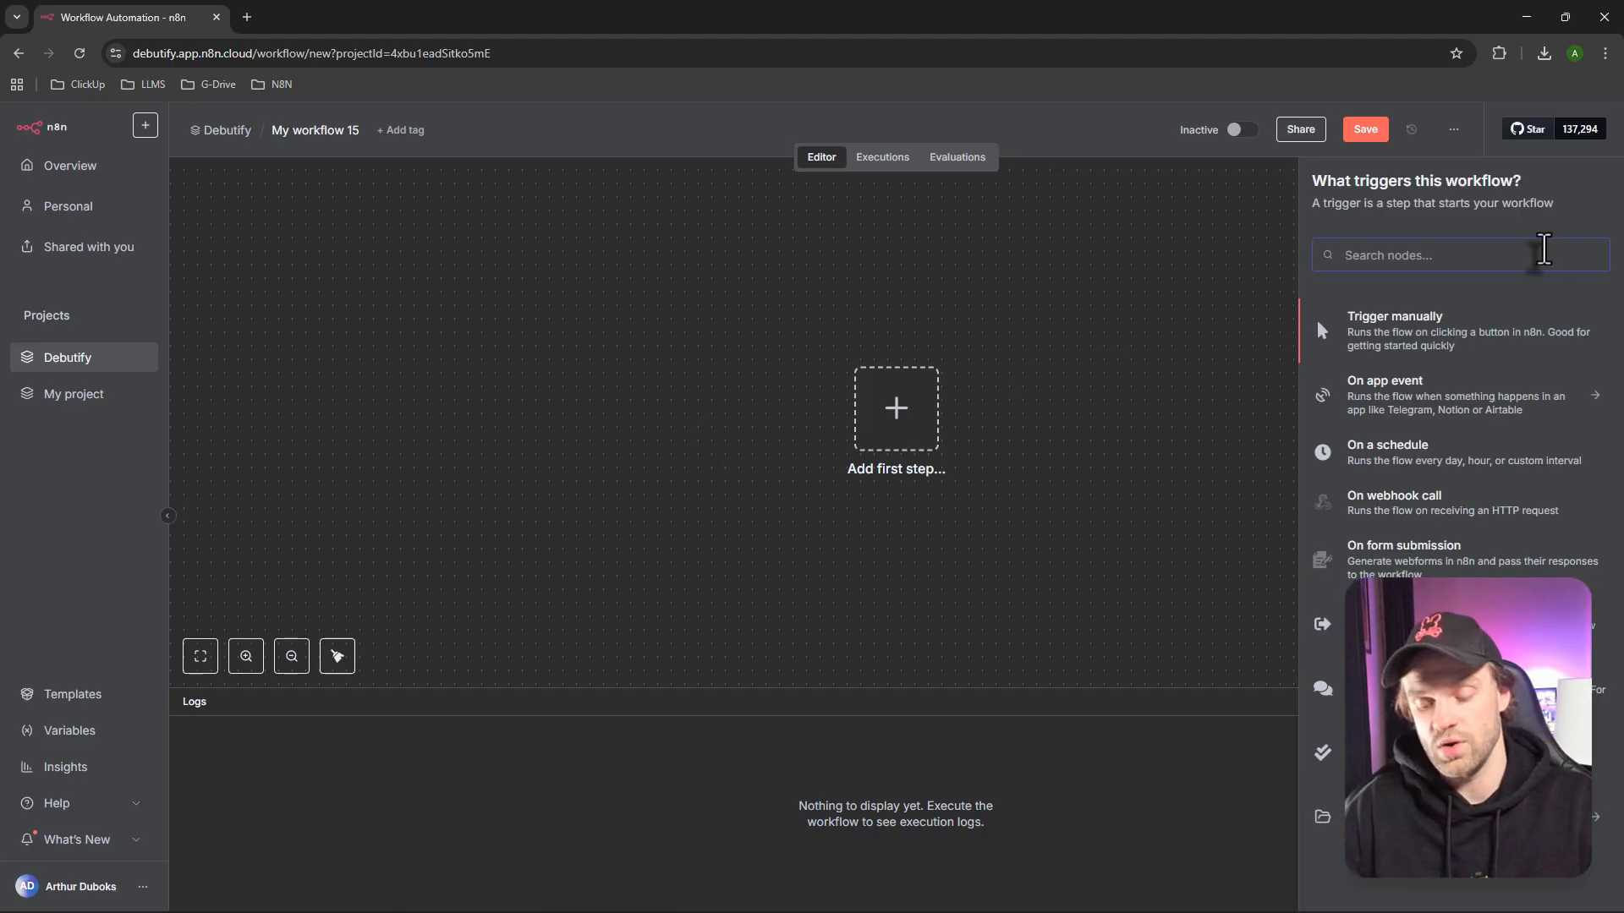
text(chat)
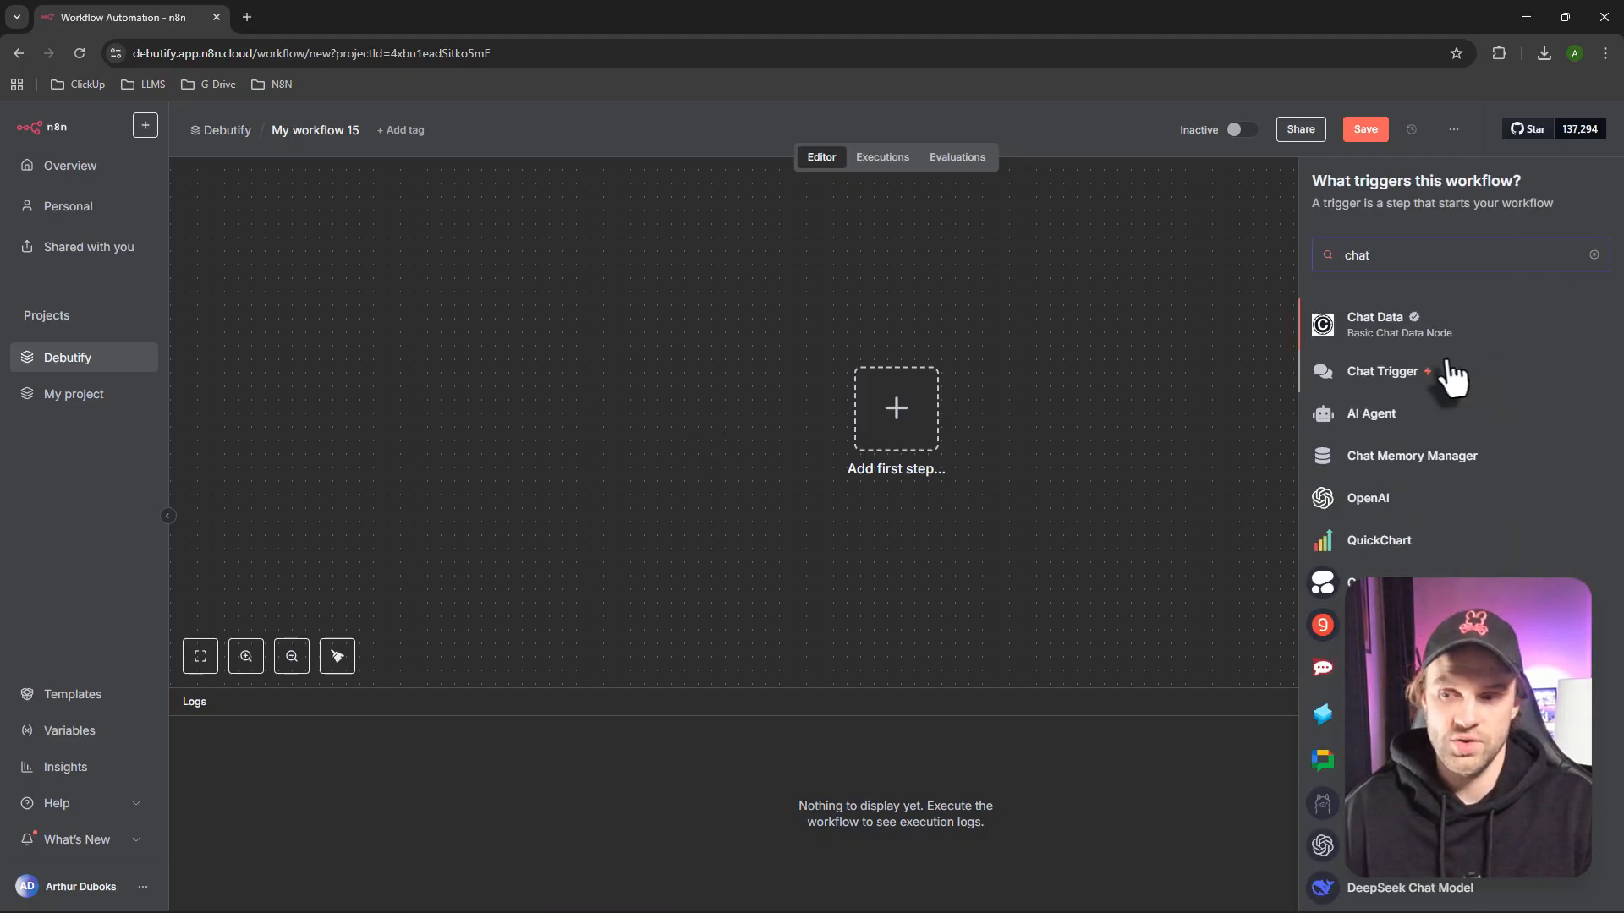
click(1395, 381)
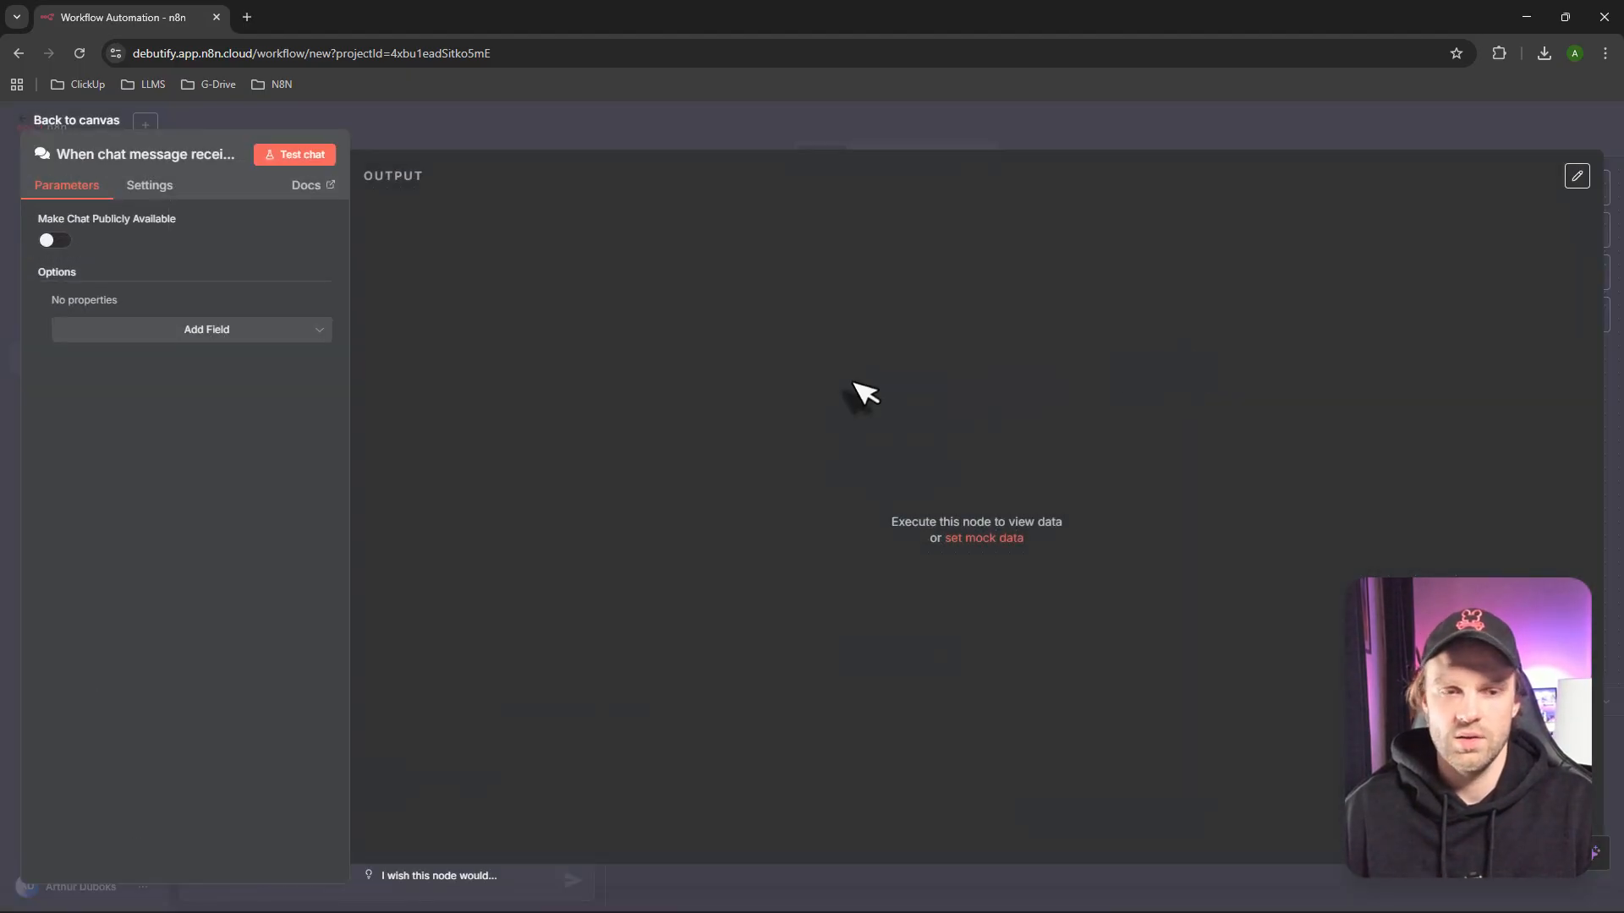
click(85, 121)
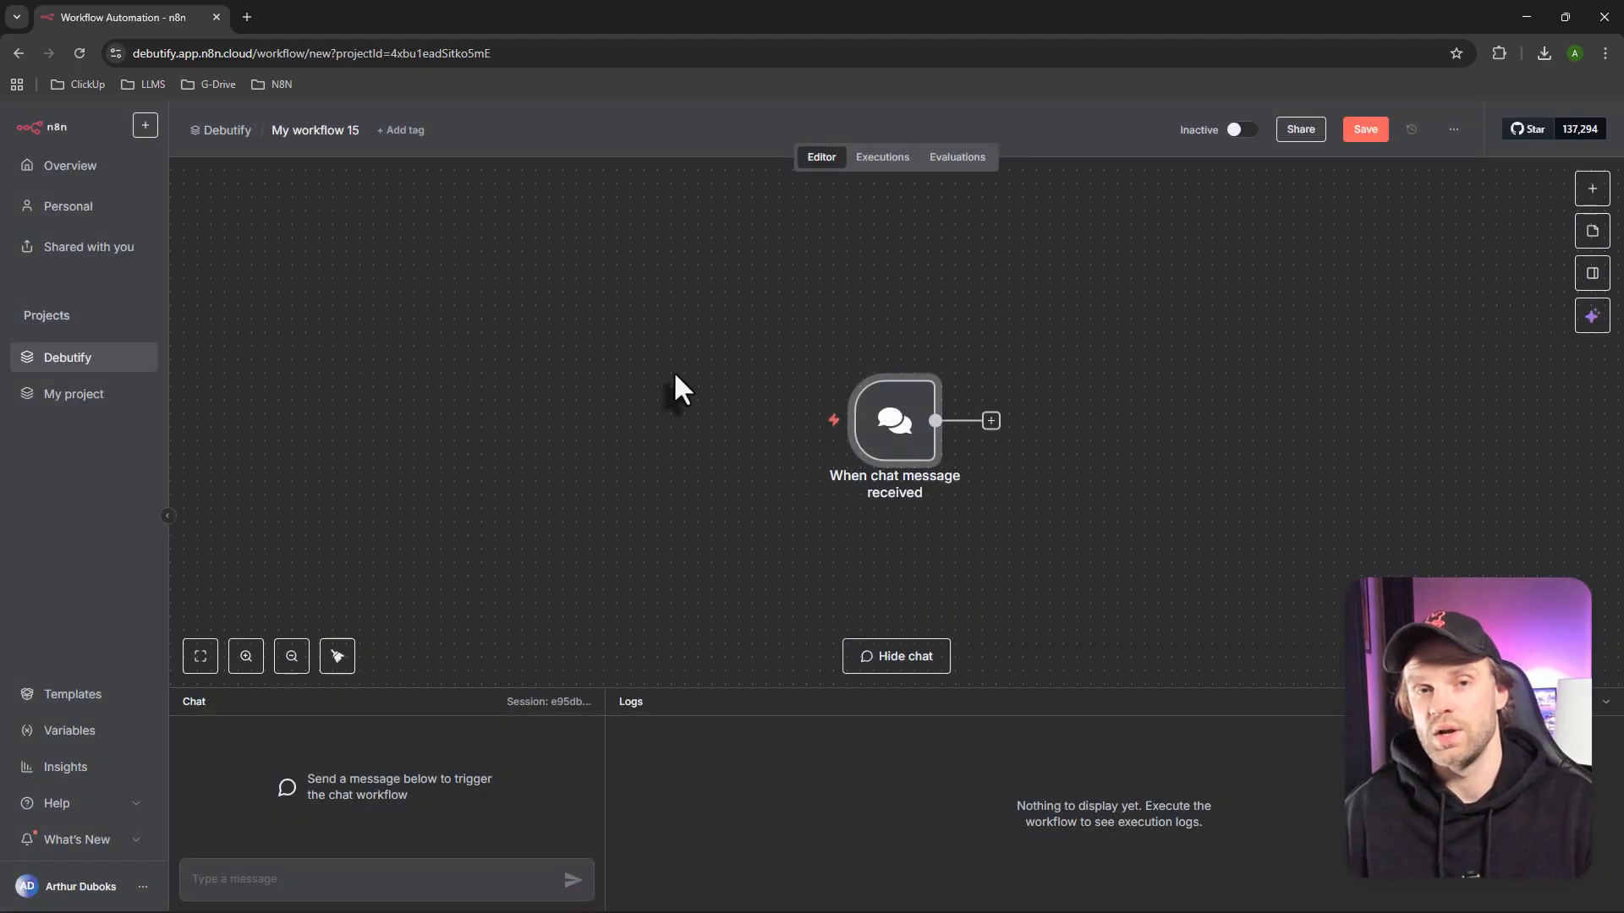
Browse the node library for Telegram actions and web-related nodes without adding any of them
mouse_move(738, 433)
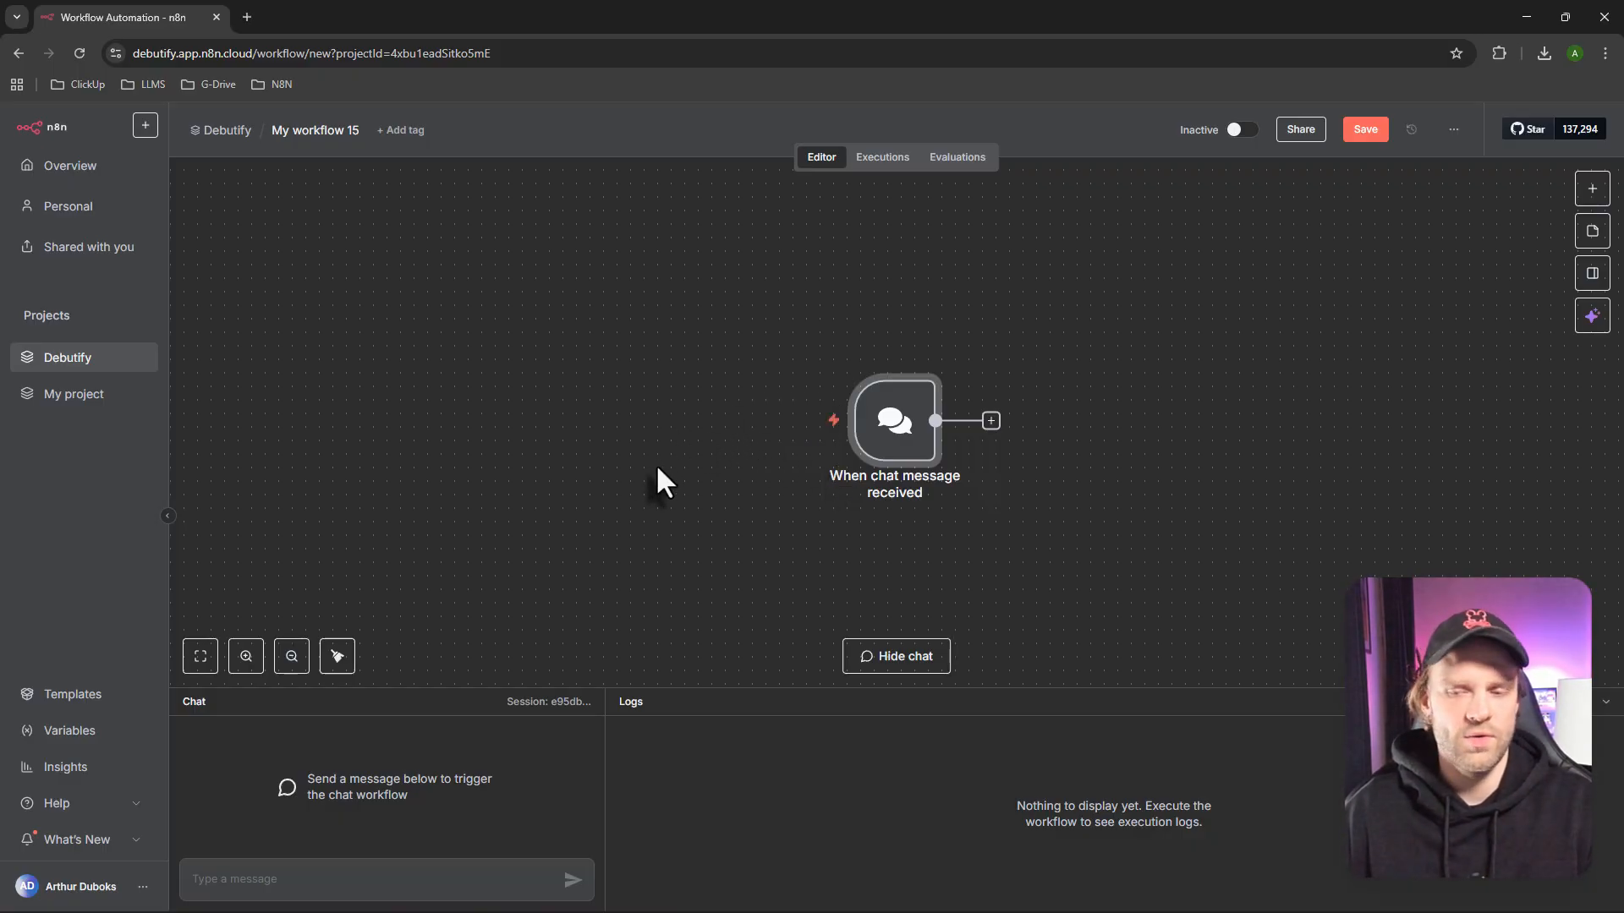
right_click(618, 422)
click(634, 363)
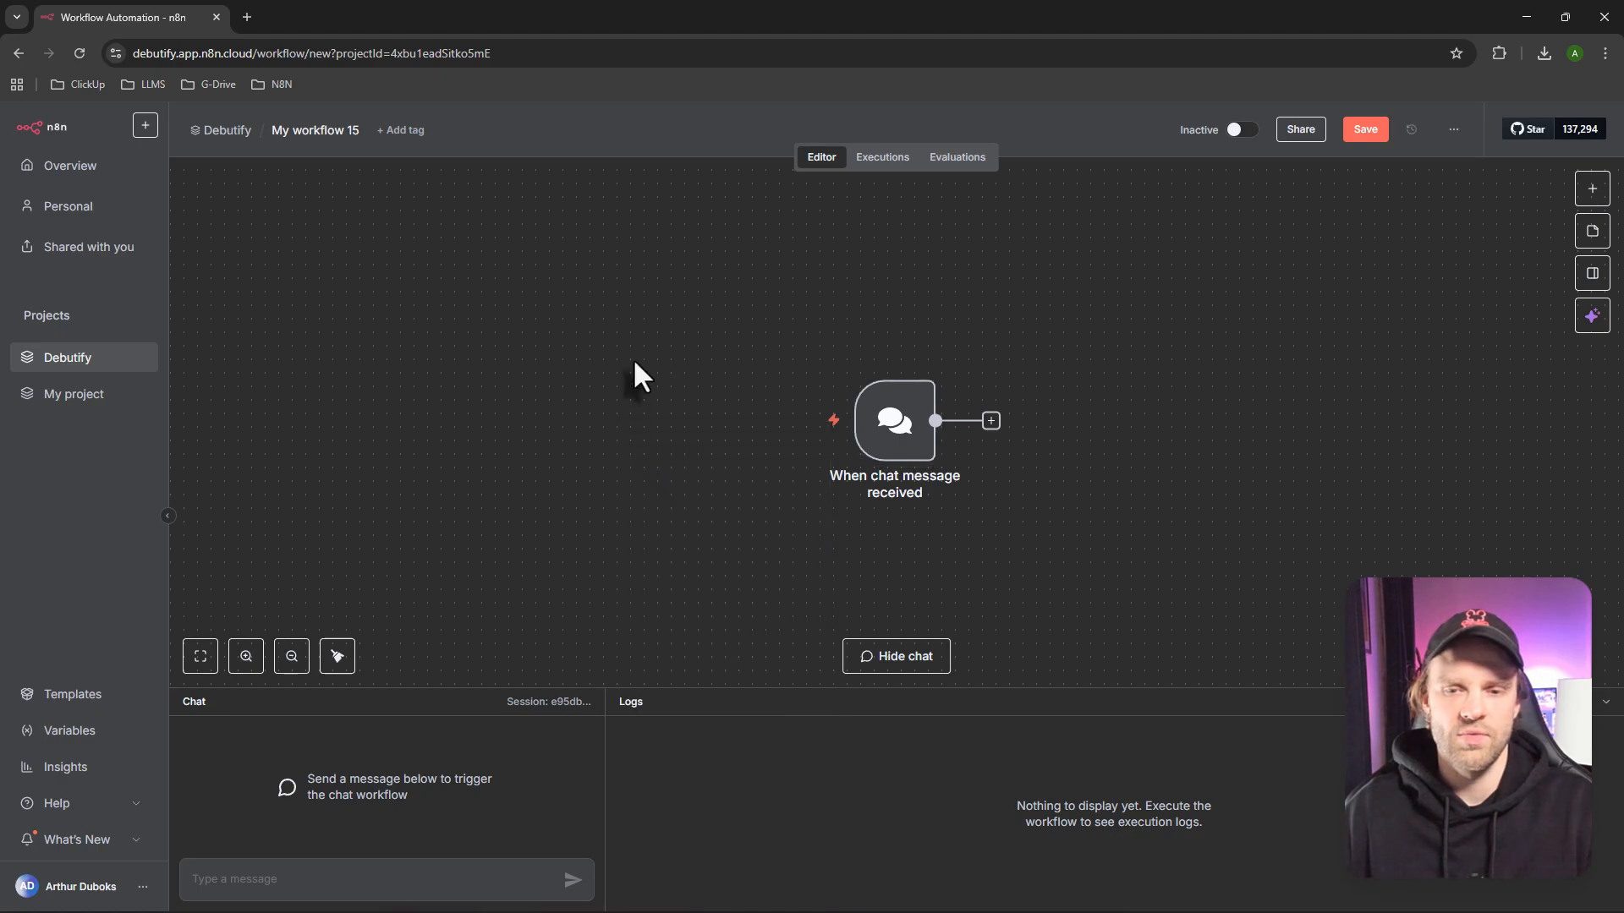
right_click(634, 363)
click(663, 385)
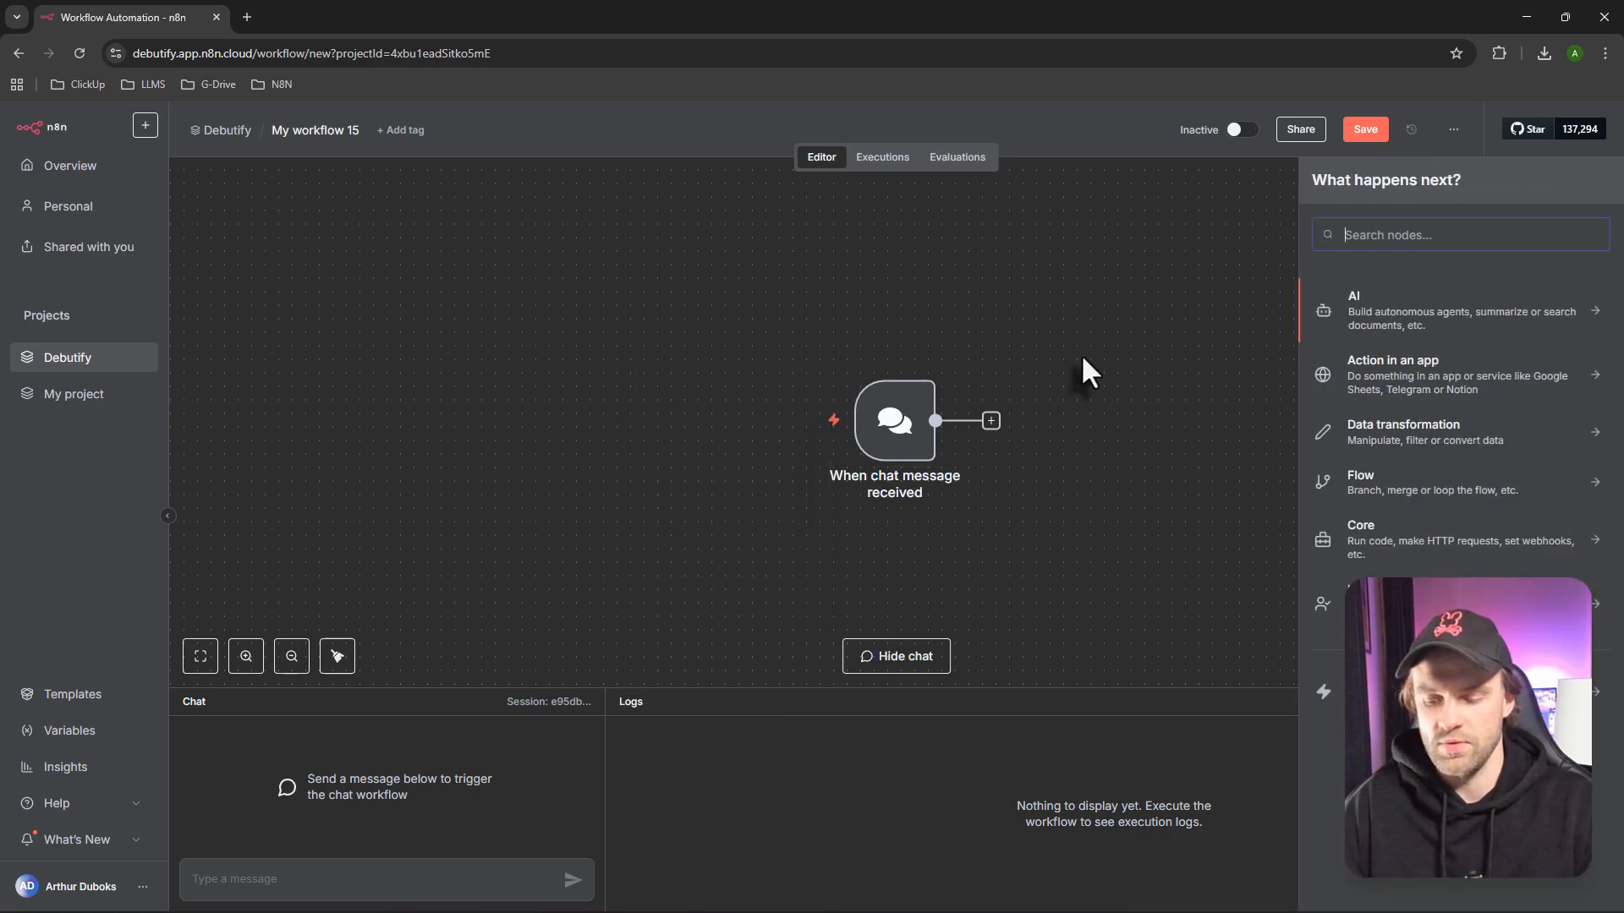
text(tel)
click(1336, 353)
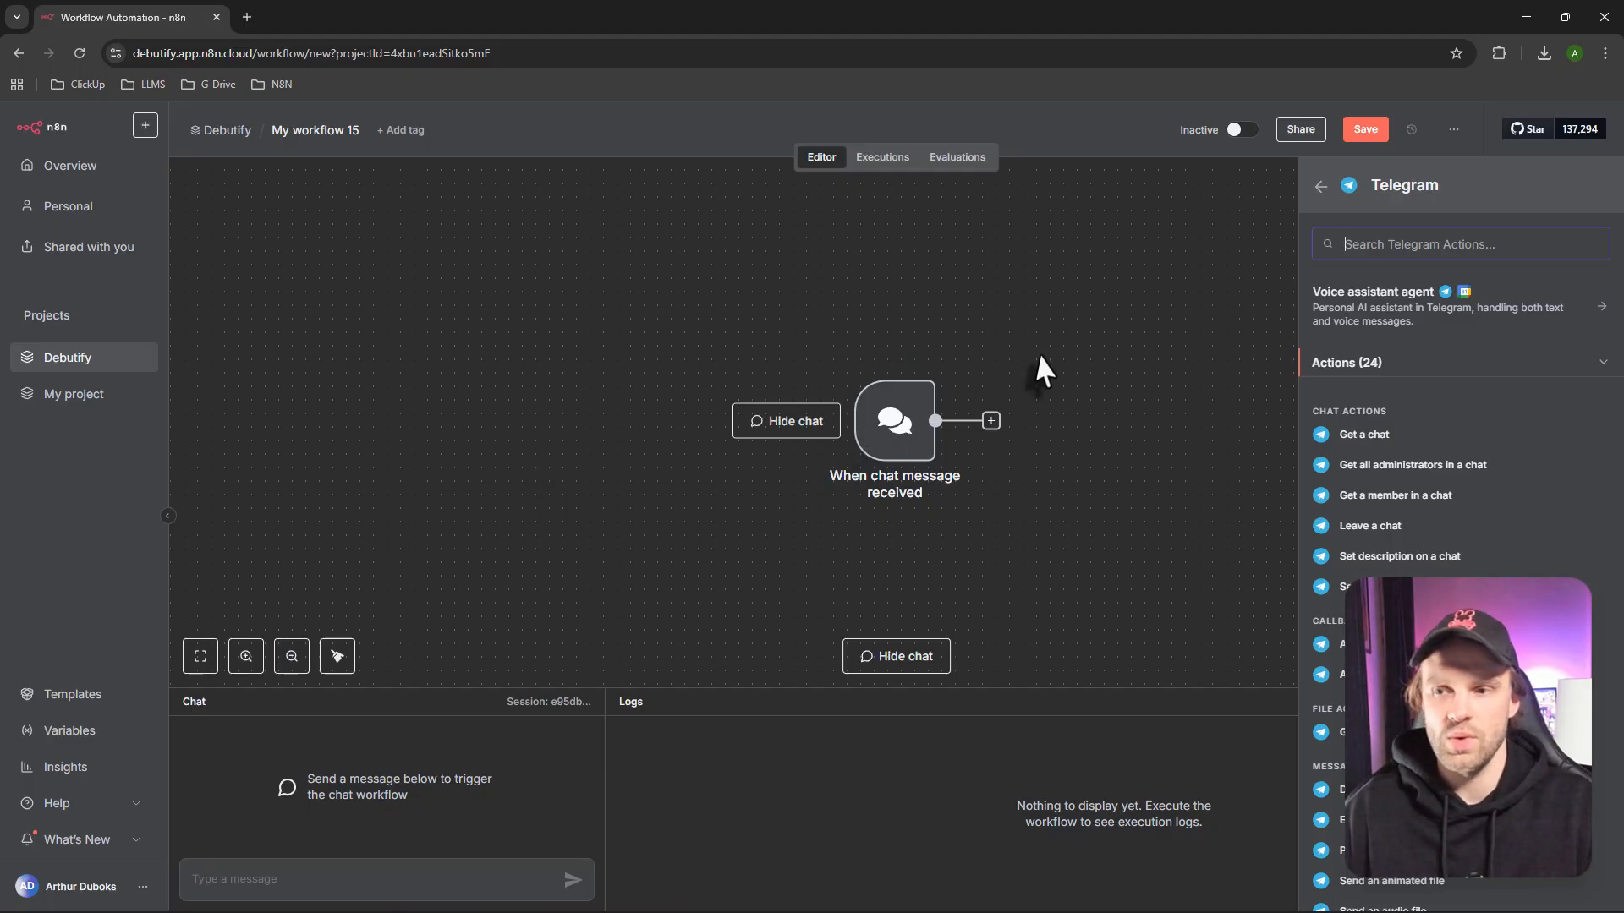
click(1324, 184)
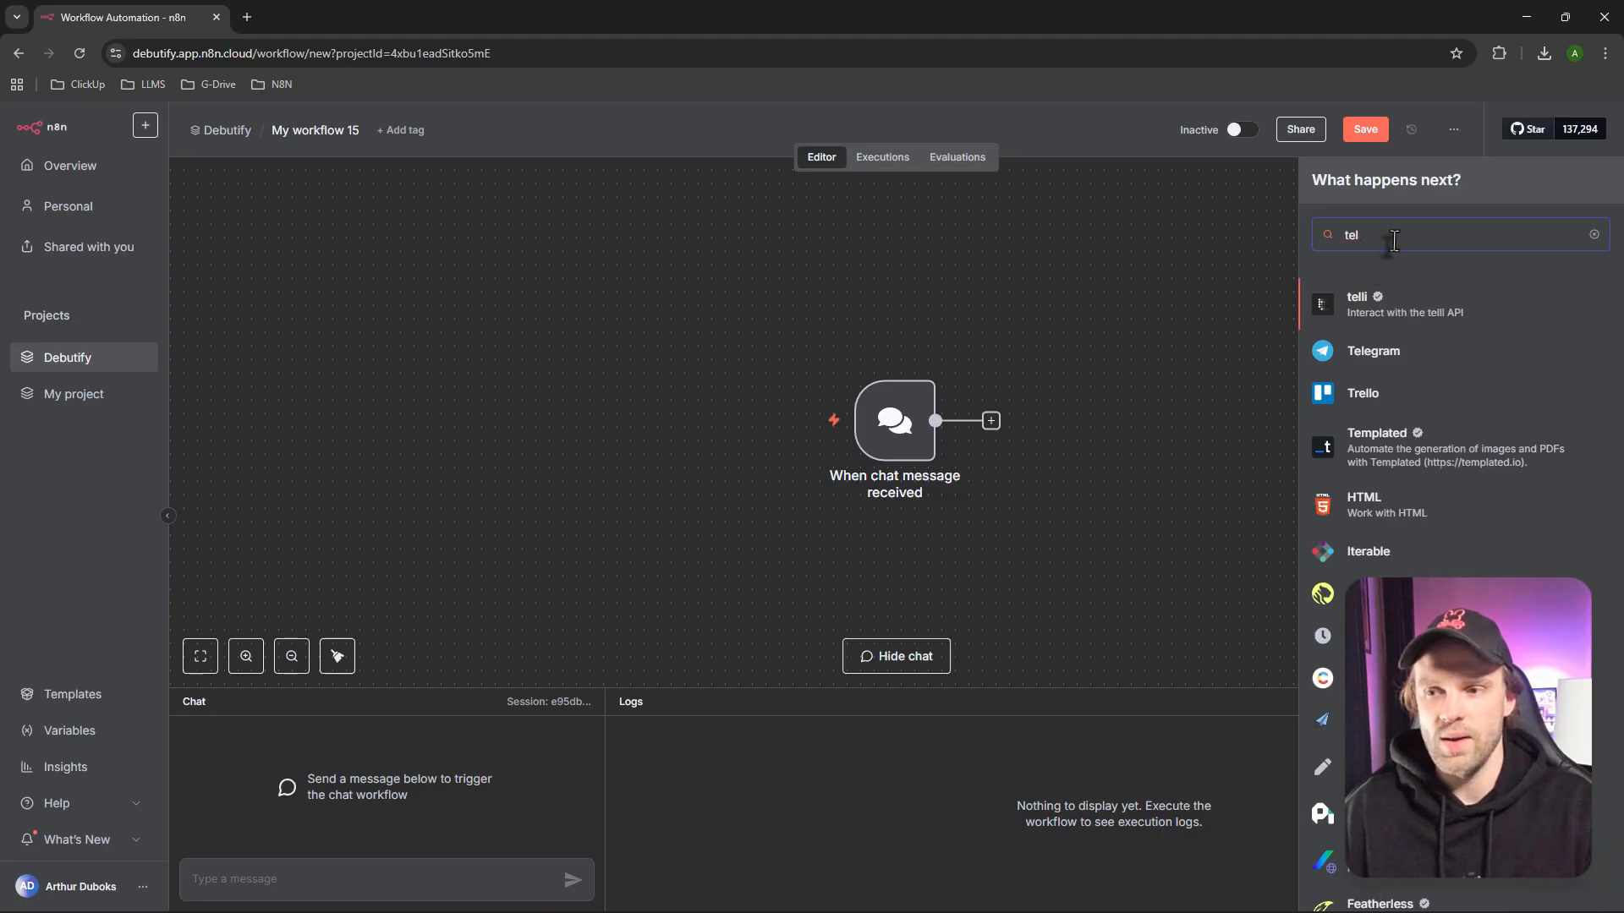
text(web)
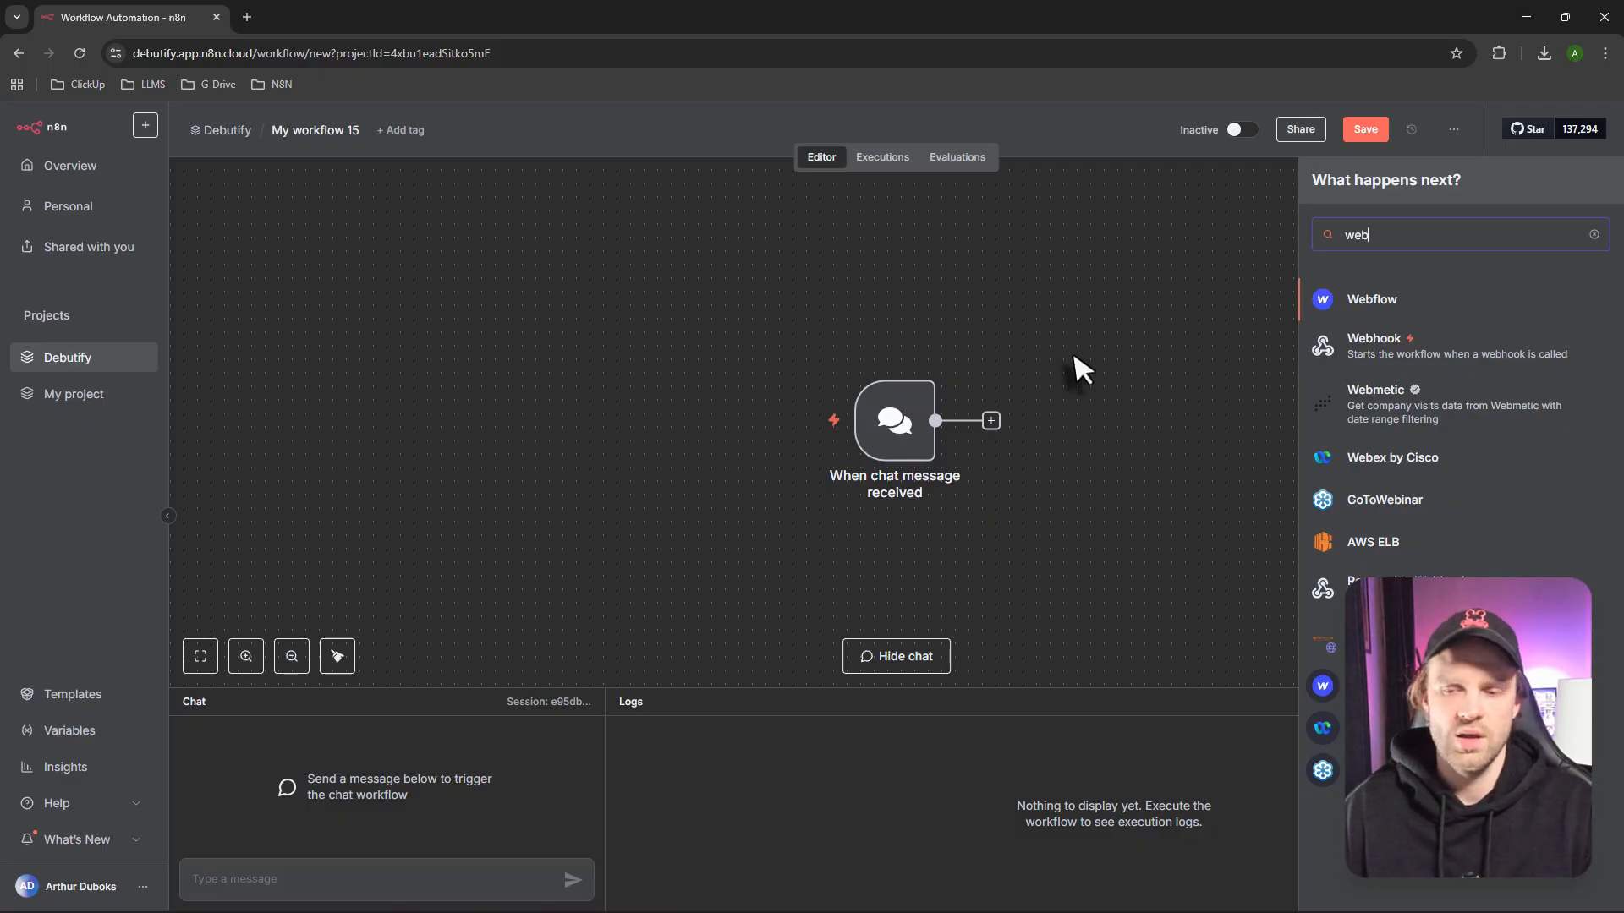
click(952, 337)
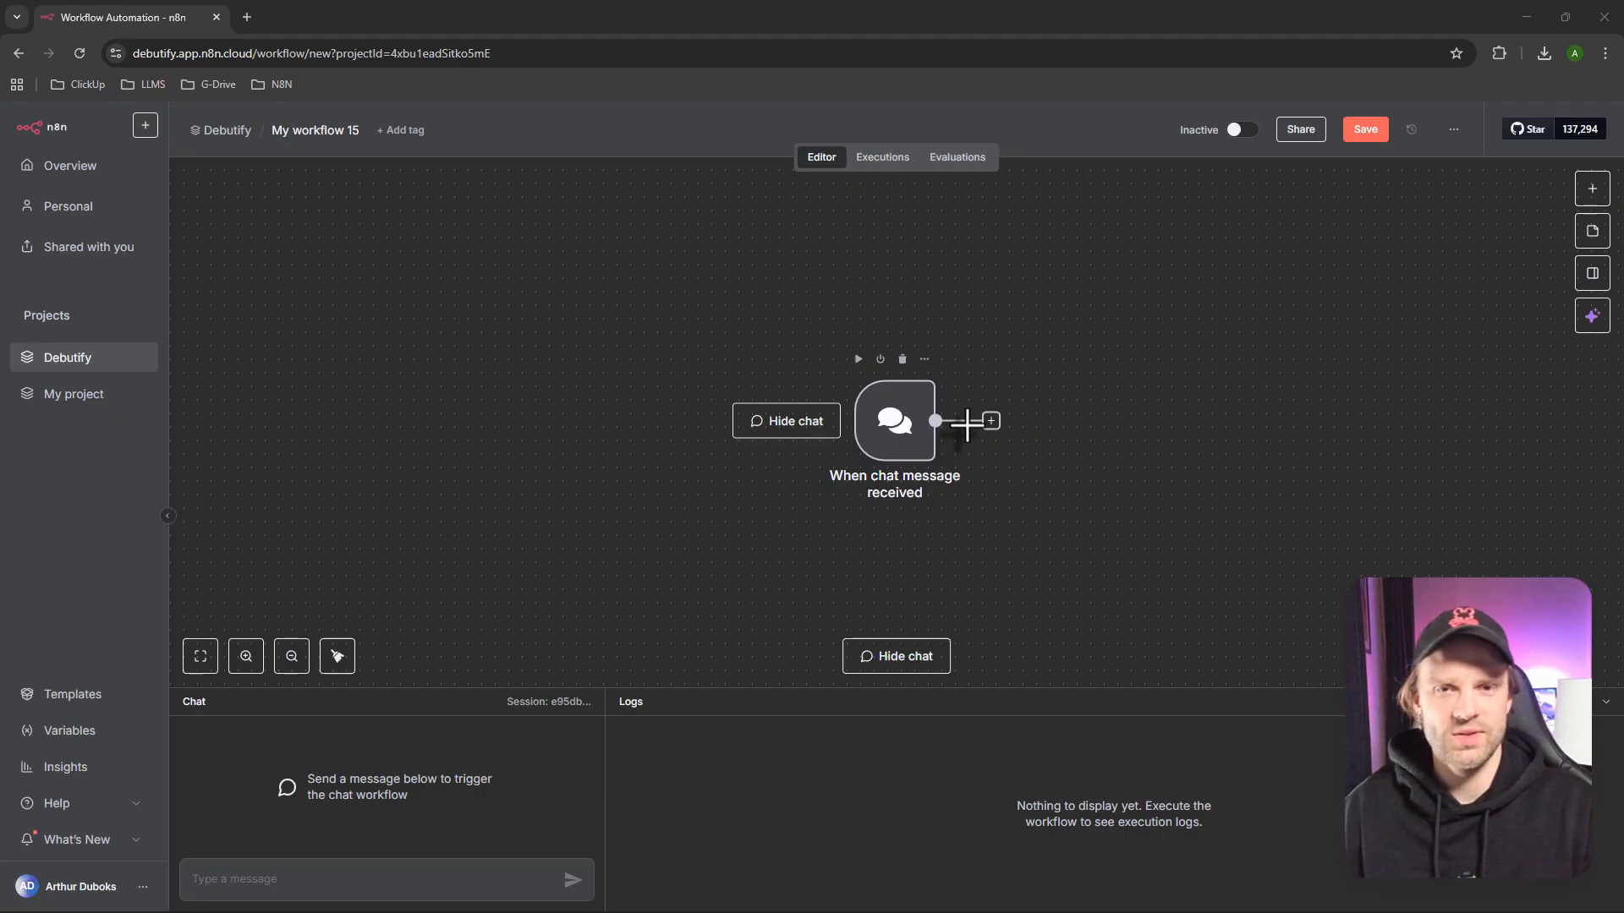
Save the workflow with its chat trigger
drag(1060, 491, 972, 489)
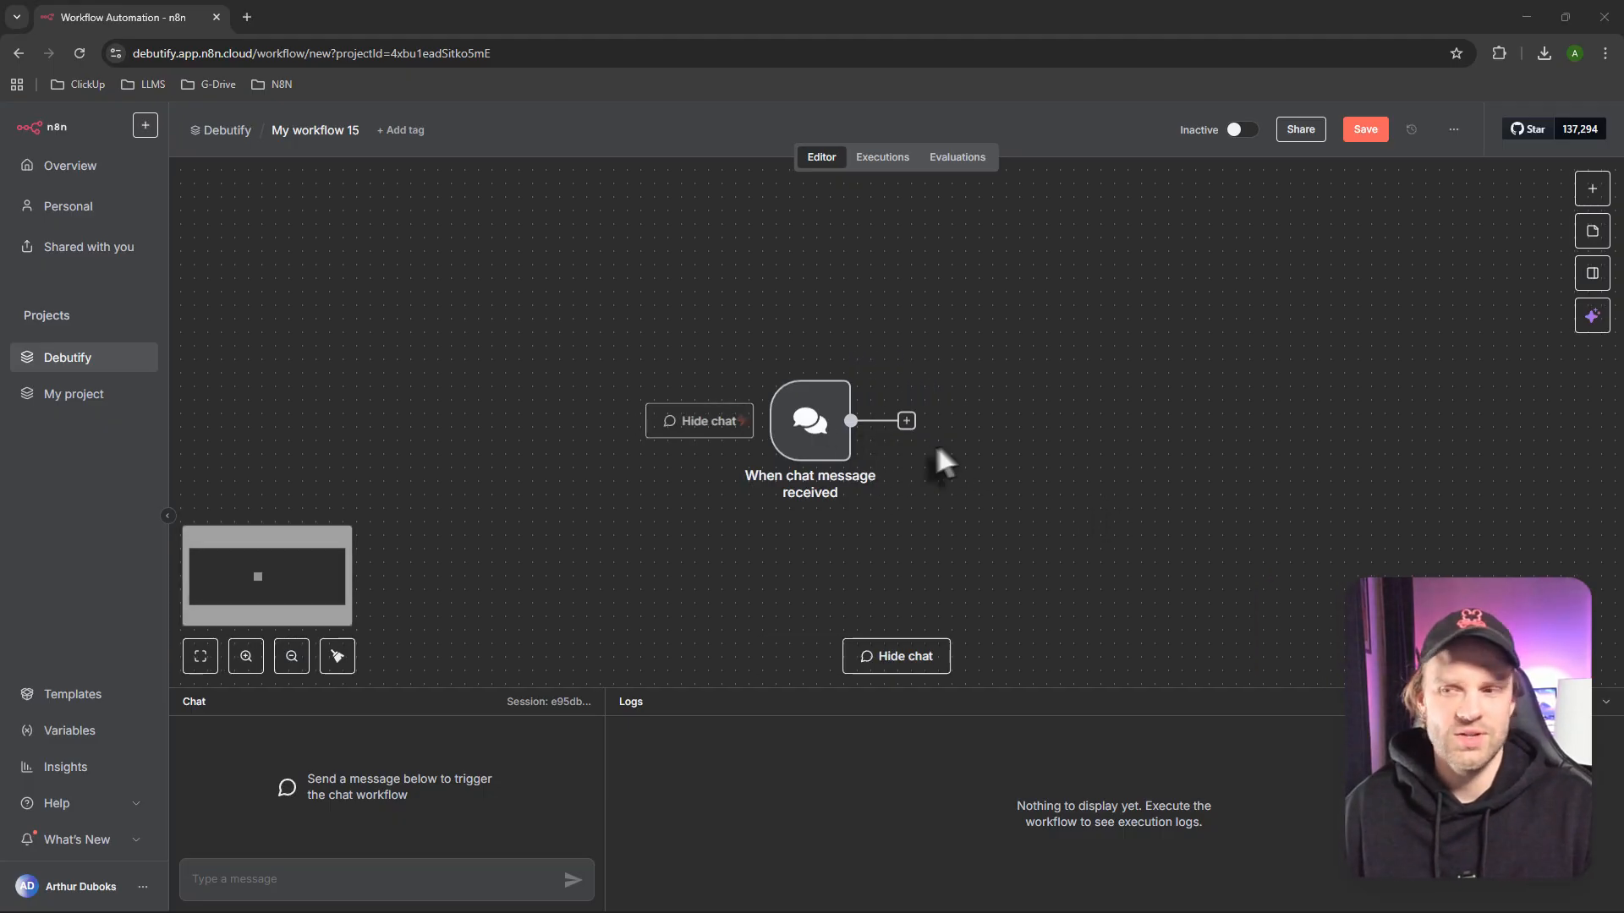
click(1362, 136)
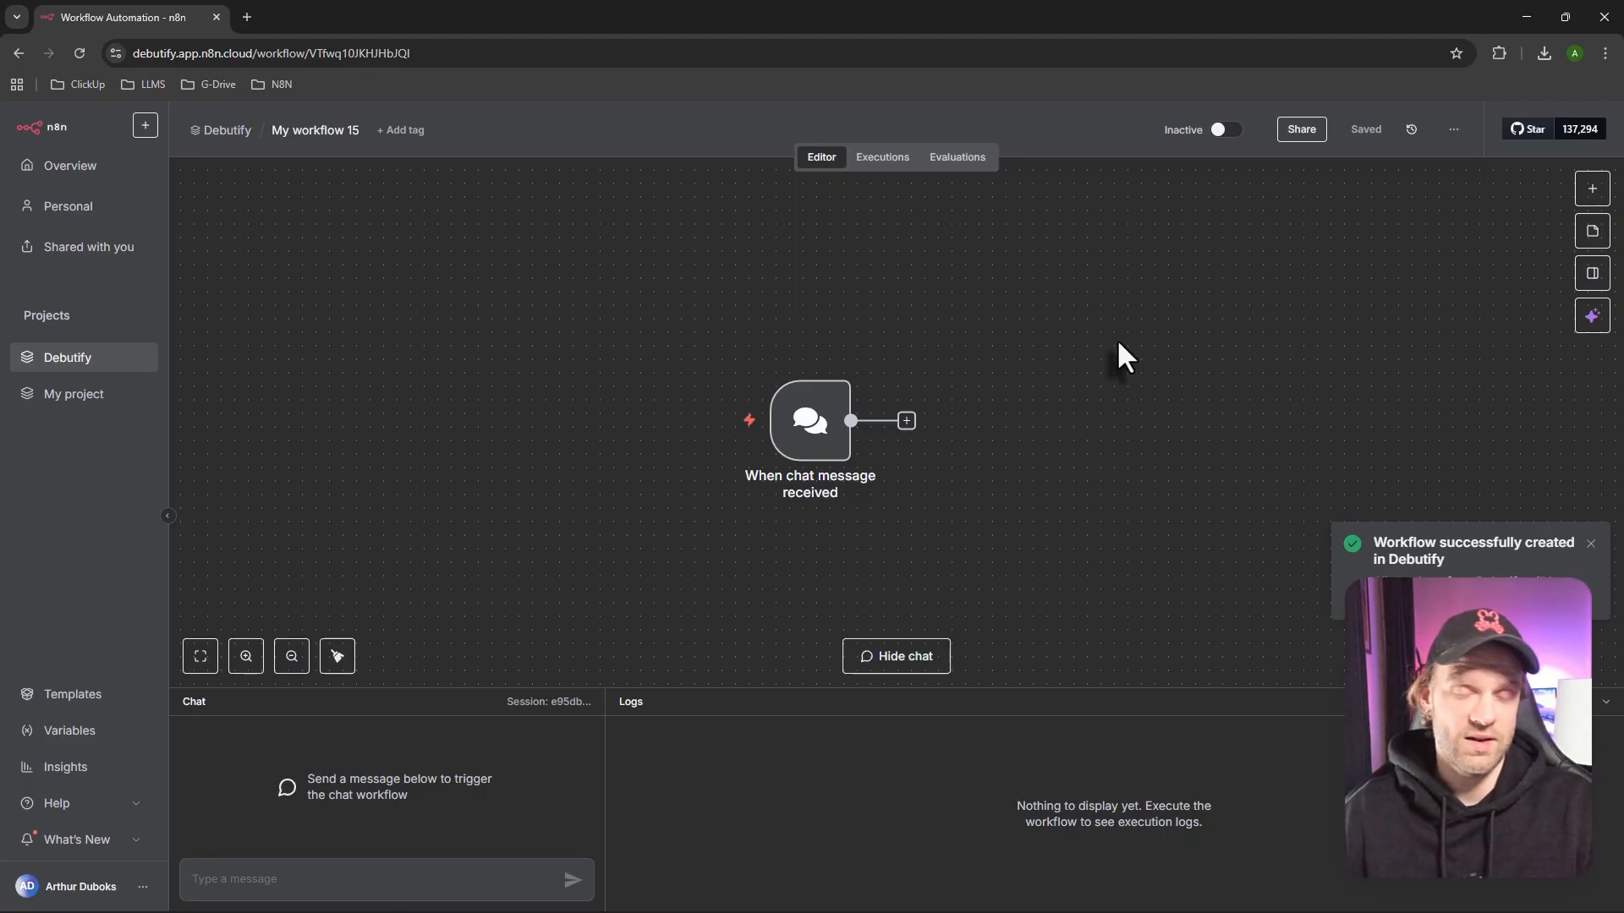
Add an AI Agent node connected to the chat trigger's output and save the workflow
scroll(920, 429, right, 3)
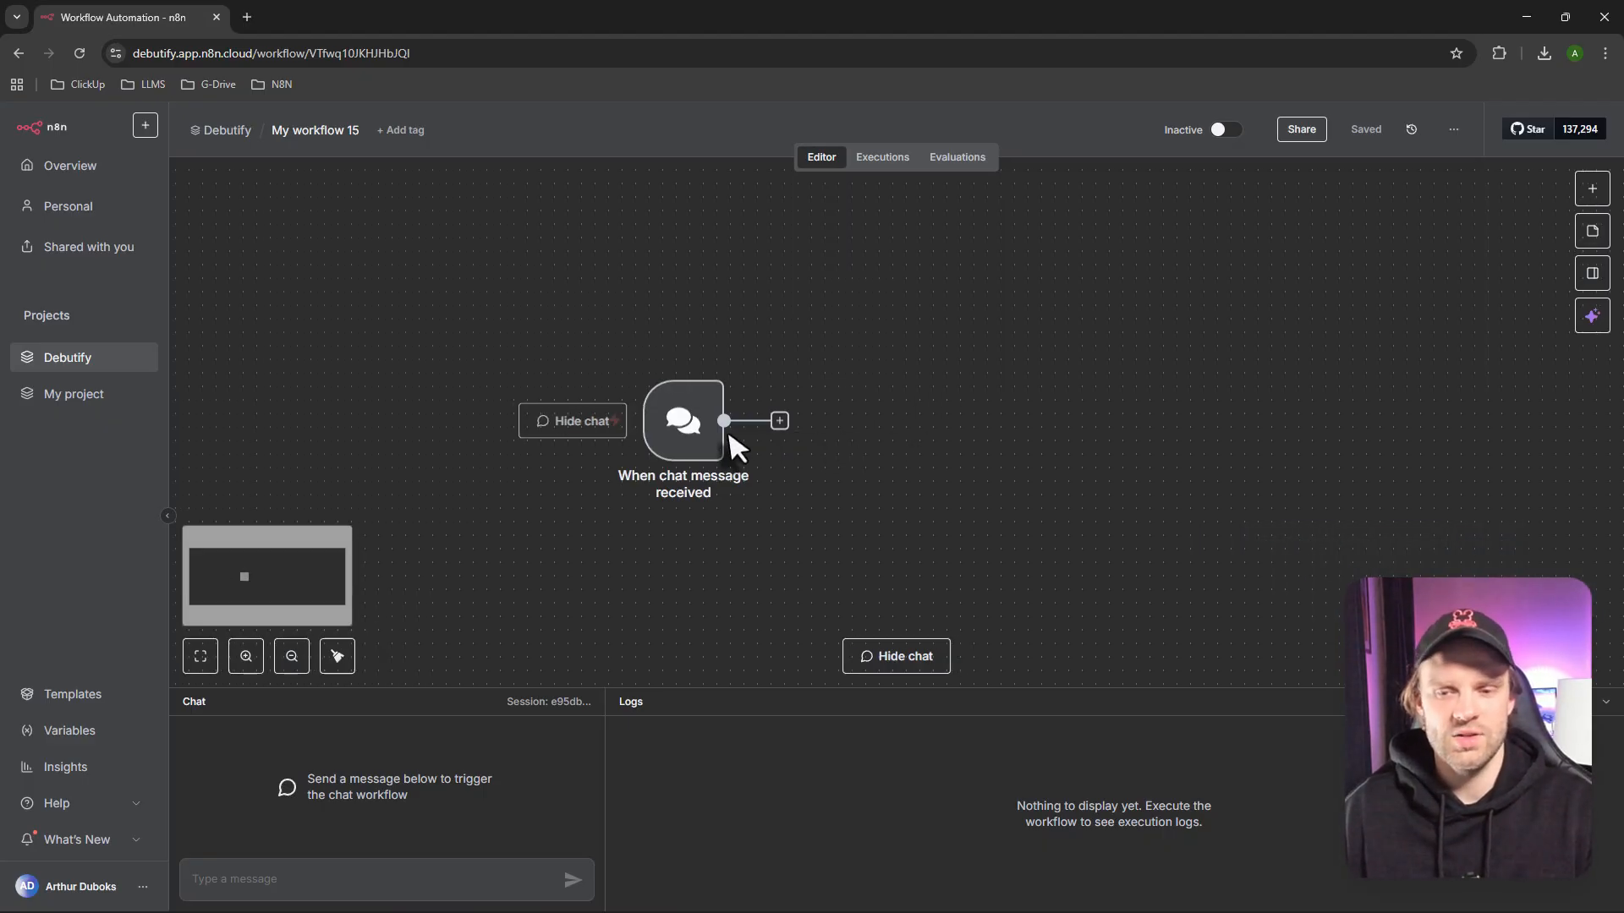
click(779, 421)
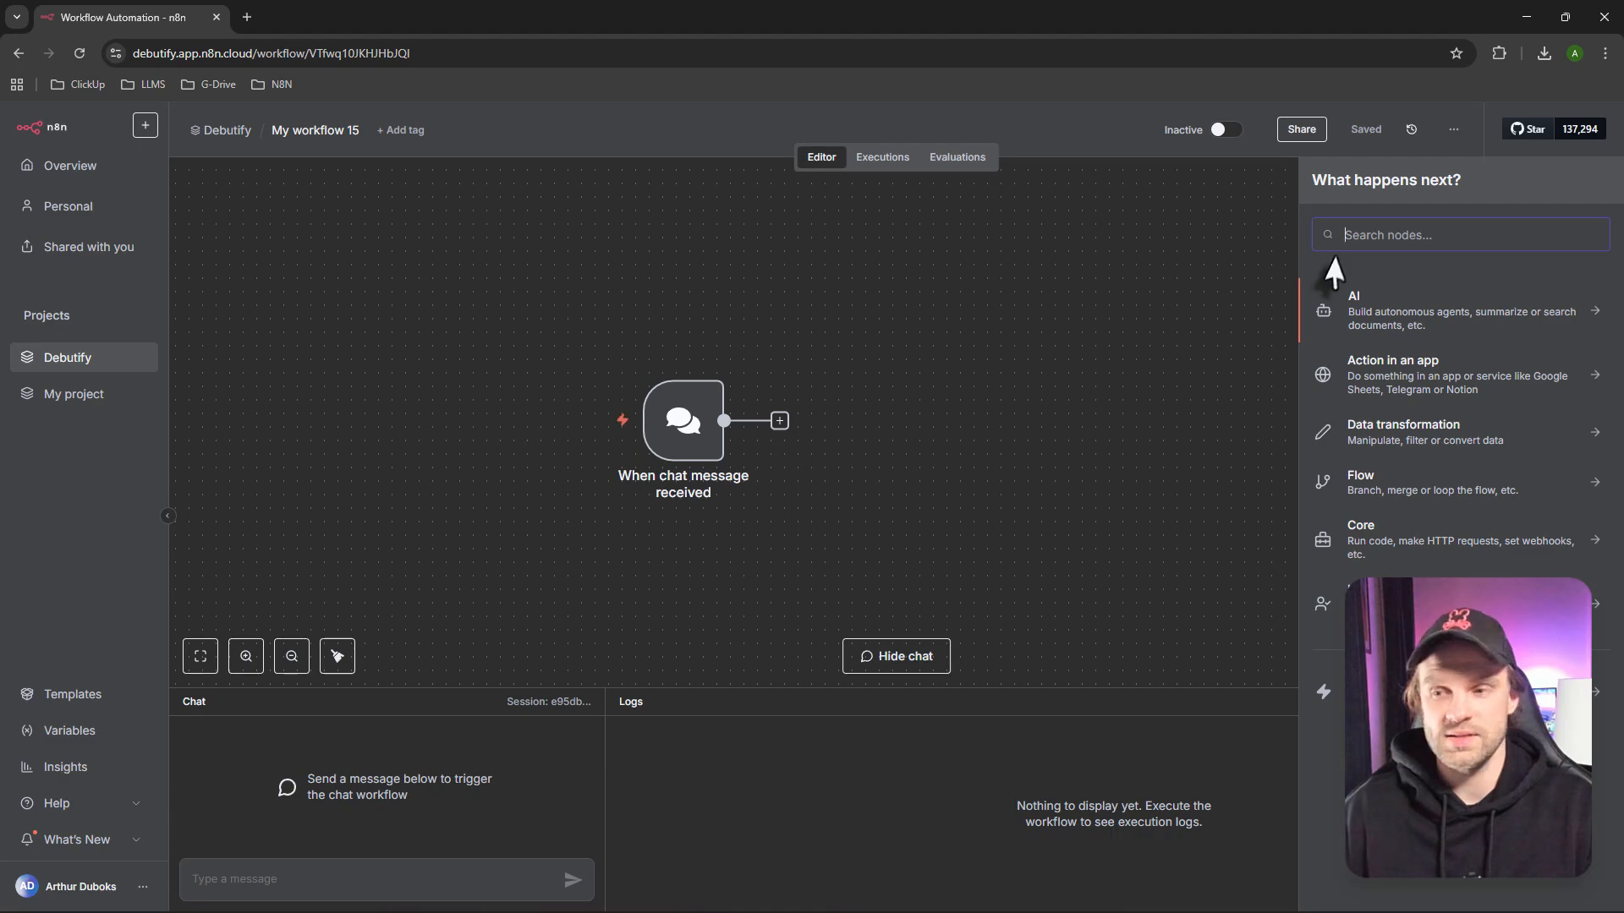
text(ai agn)
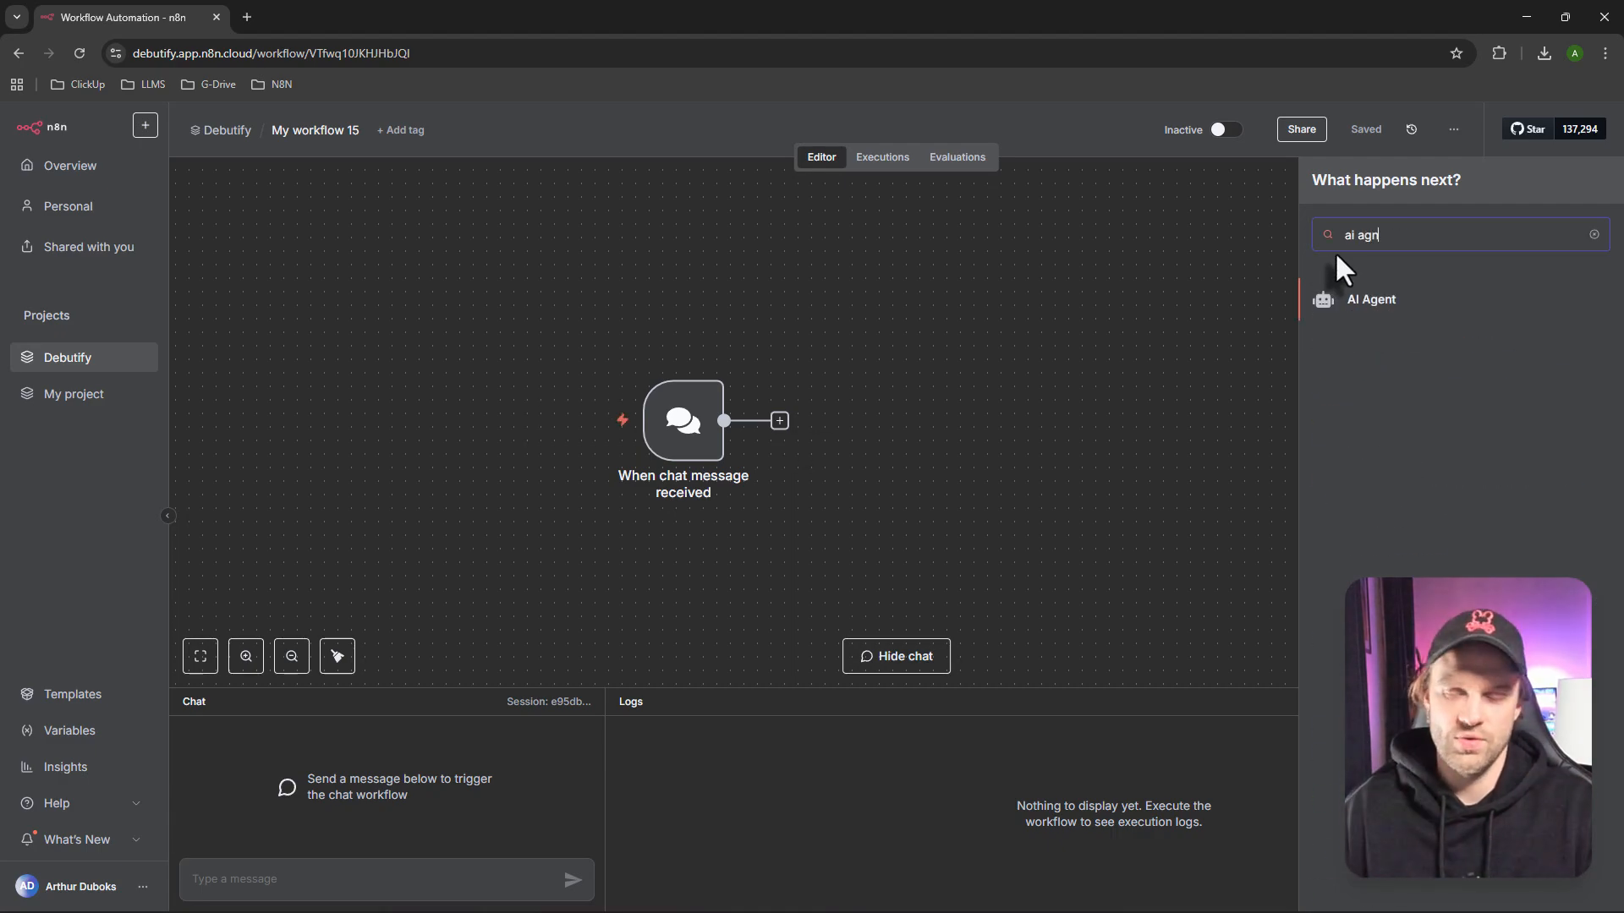
click(1361, 306)
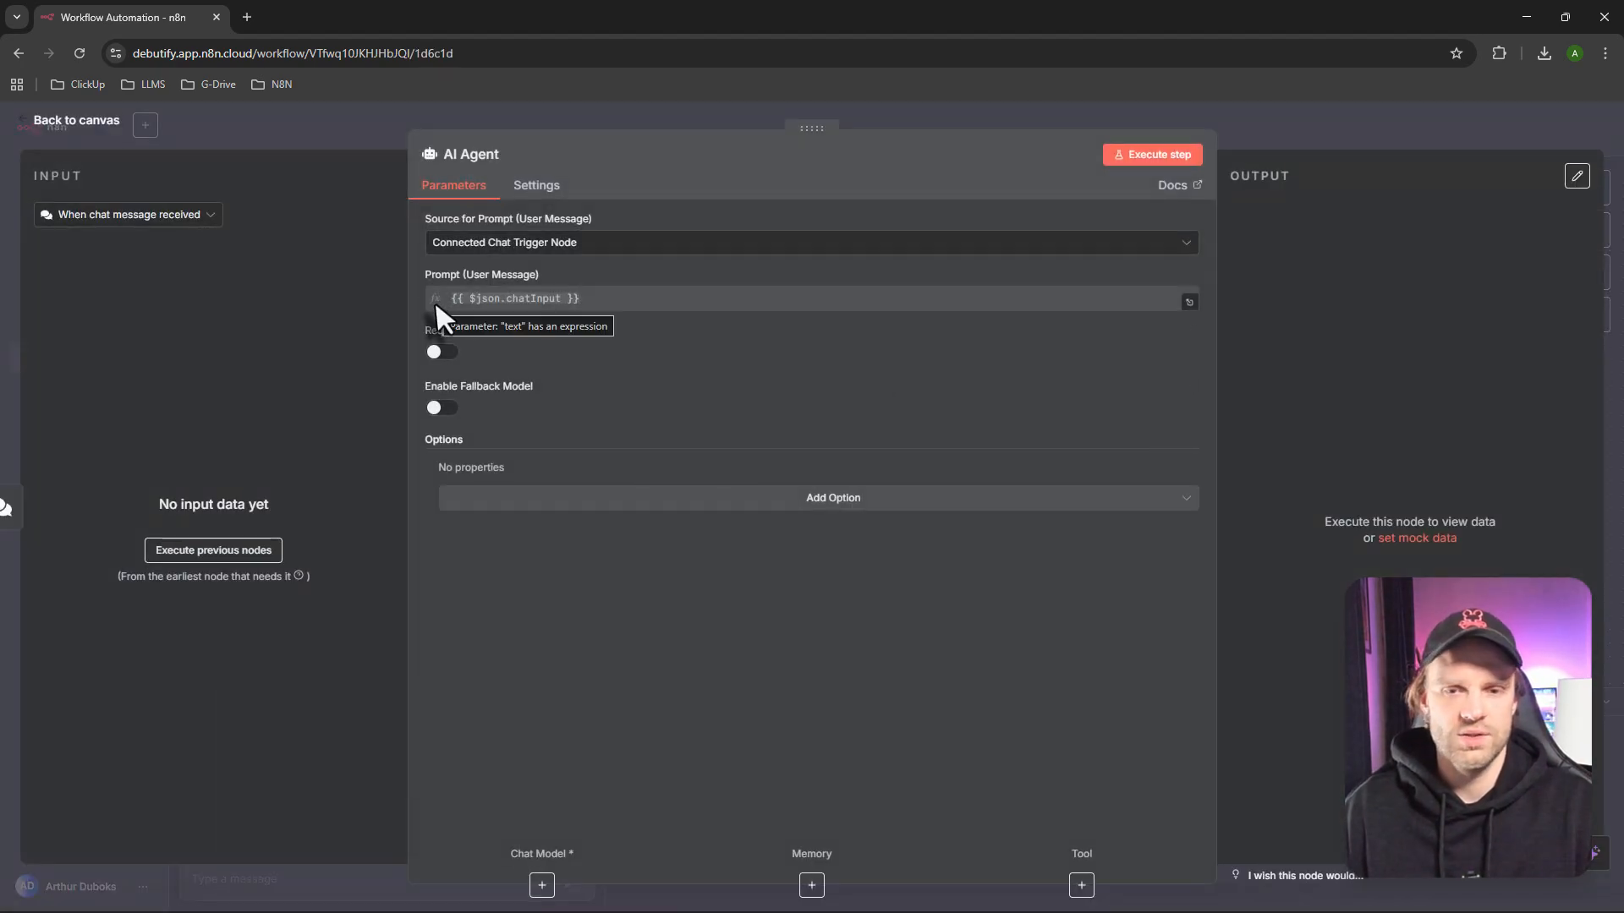
click(84, 121)
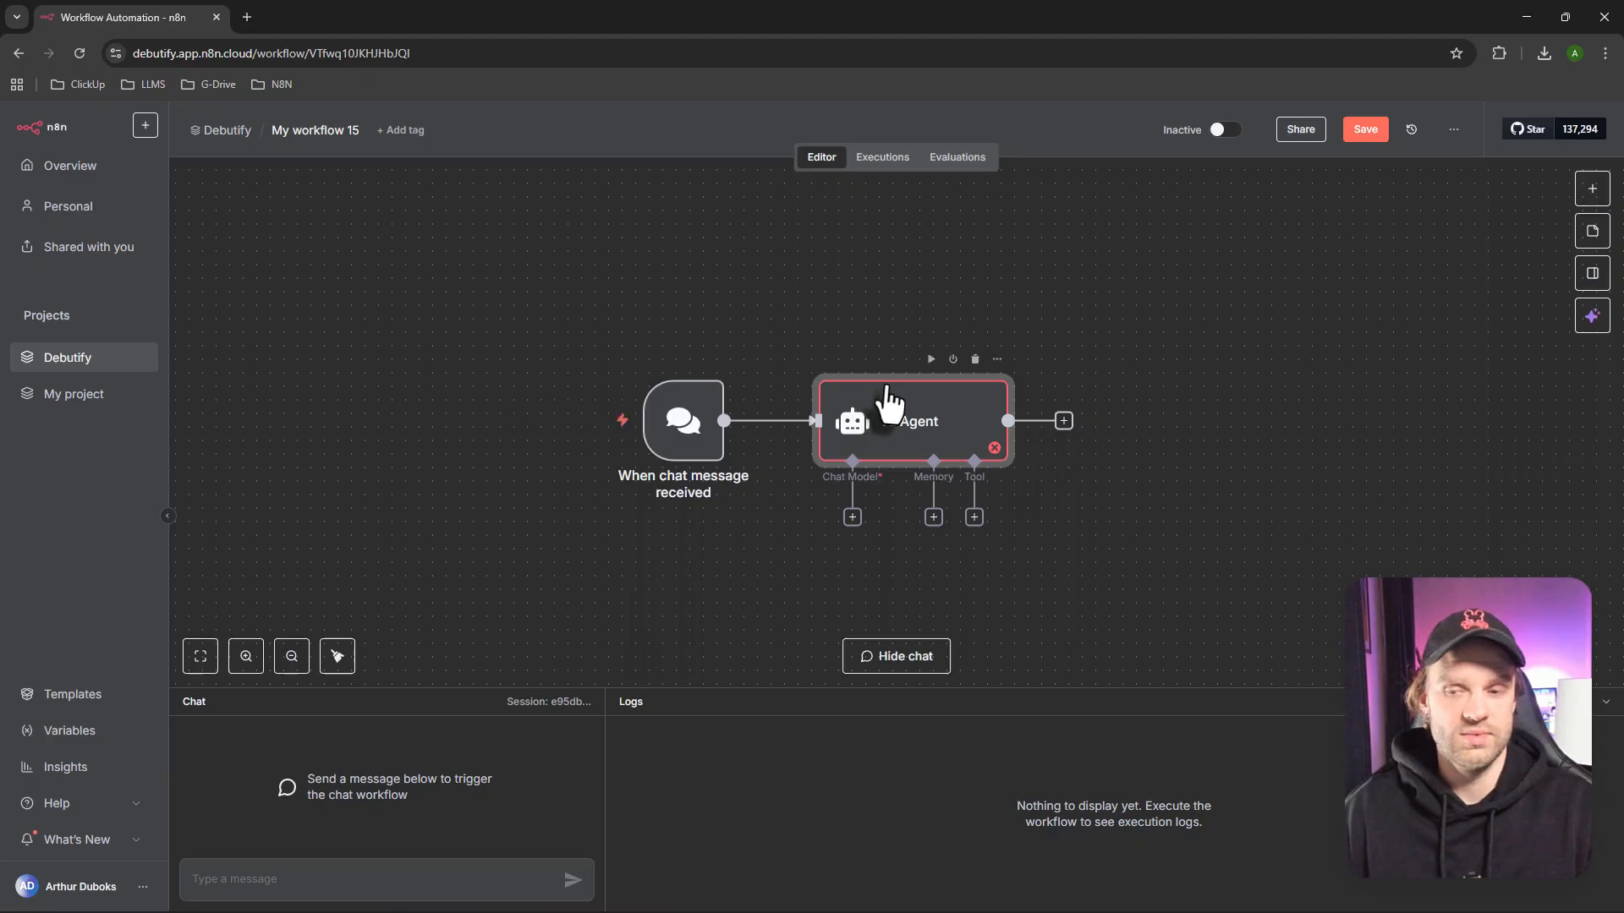
click(1364, 135)
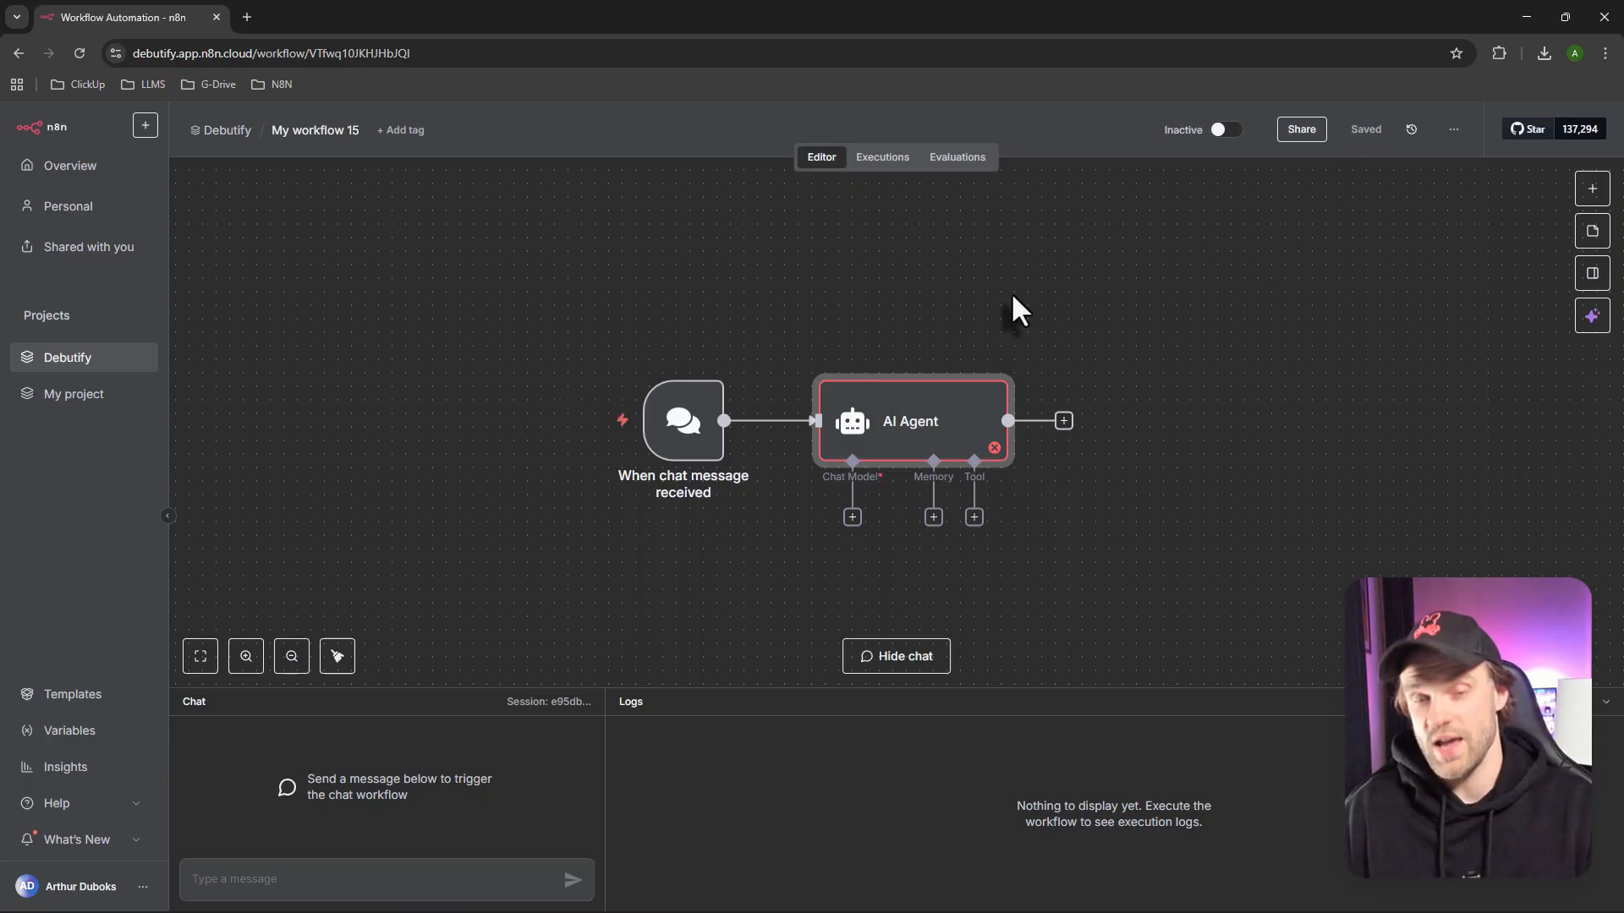
Attach an OpenAI Chat Model to the AI Agent and open the choices for its credential
mouse_move(979, 404)
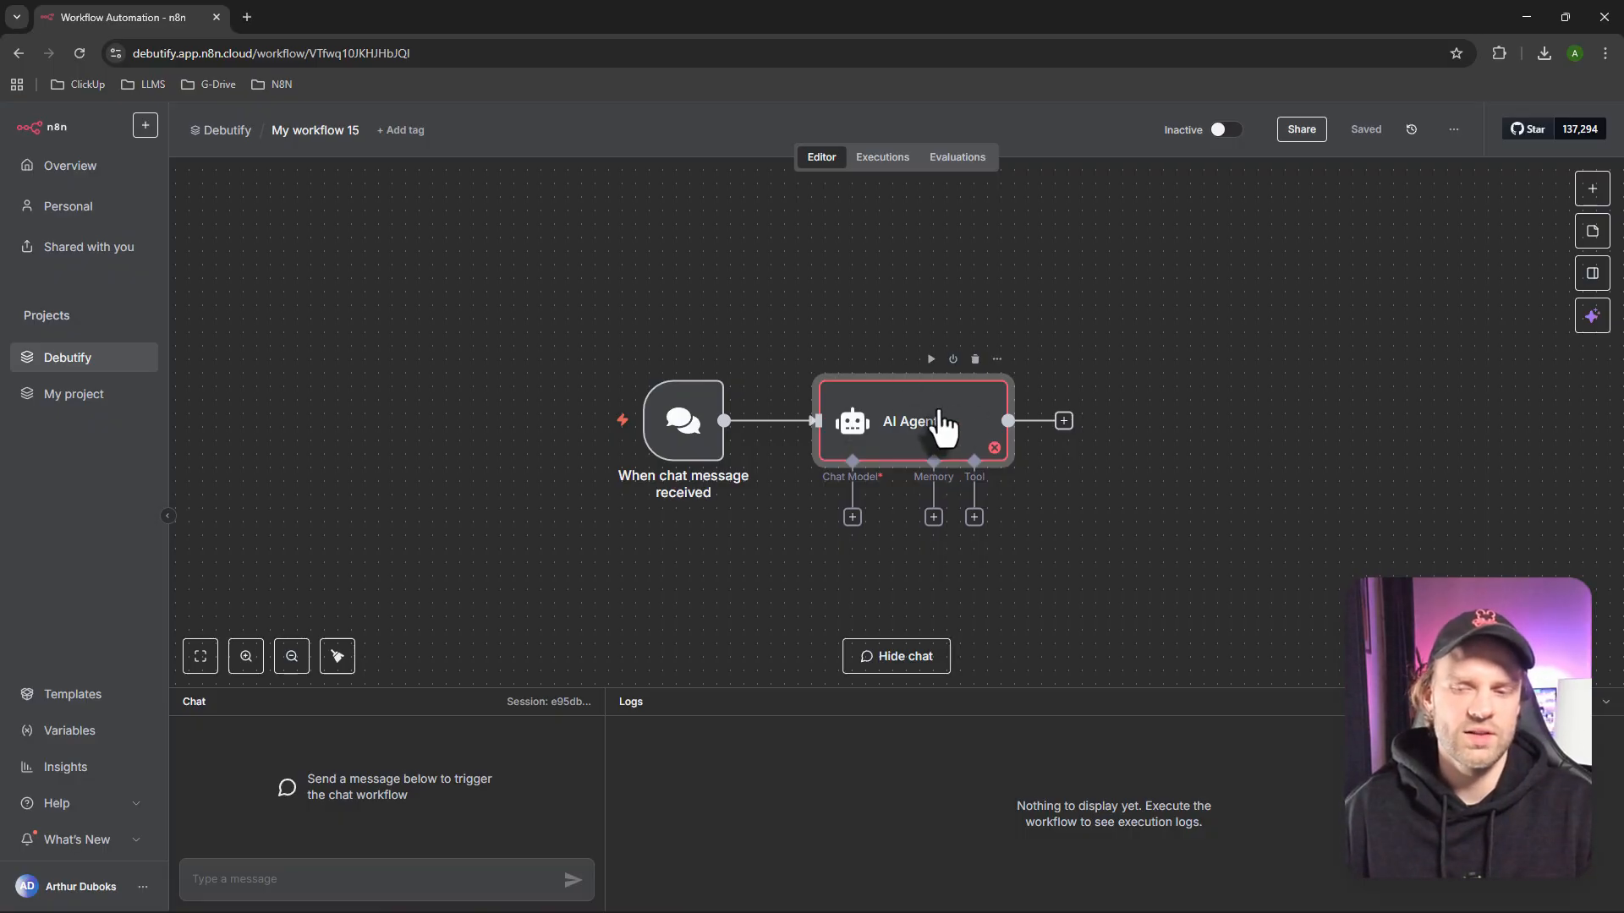
mouse_move(771, 420)
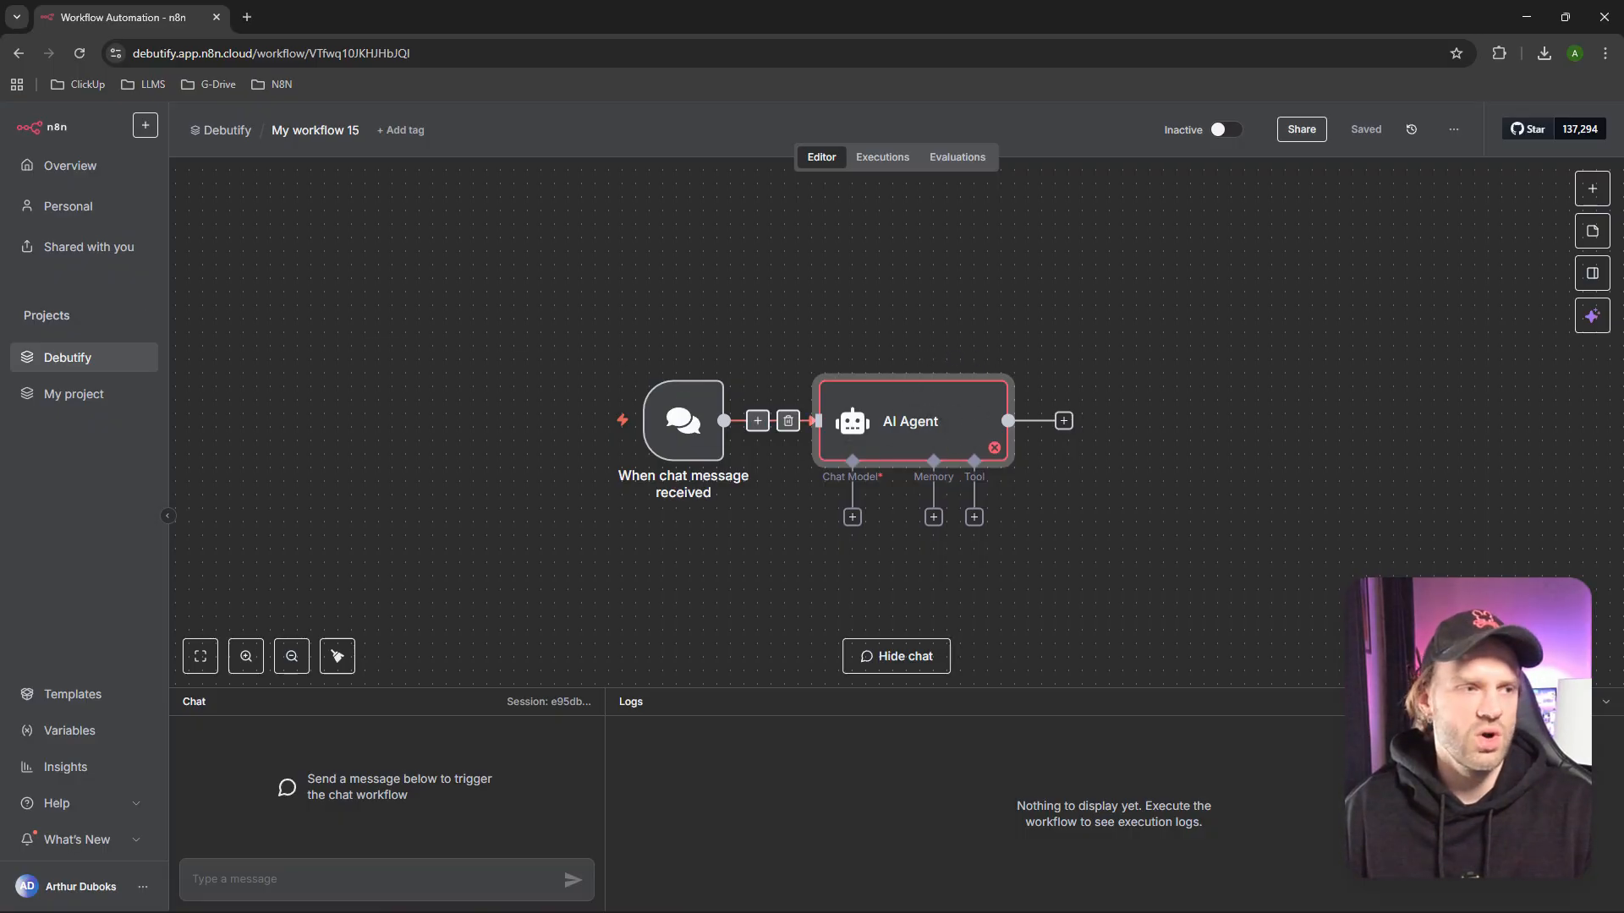
mouse_move(697, 470)
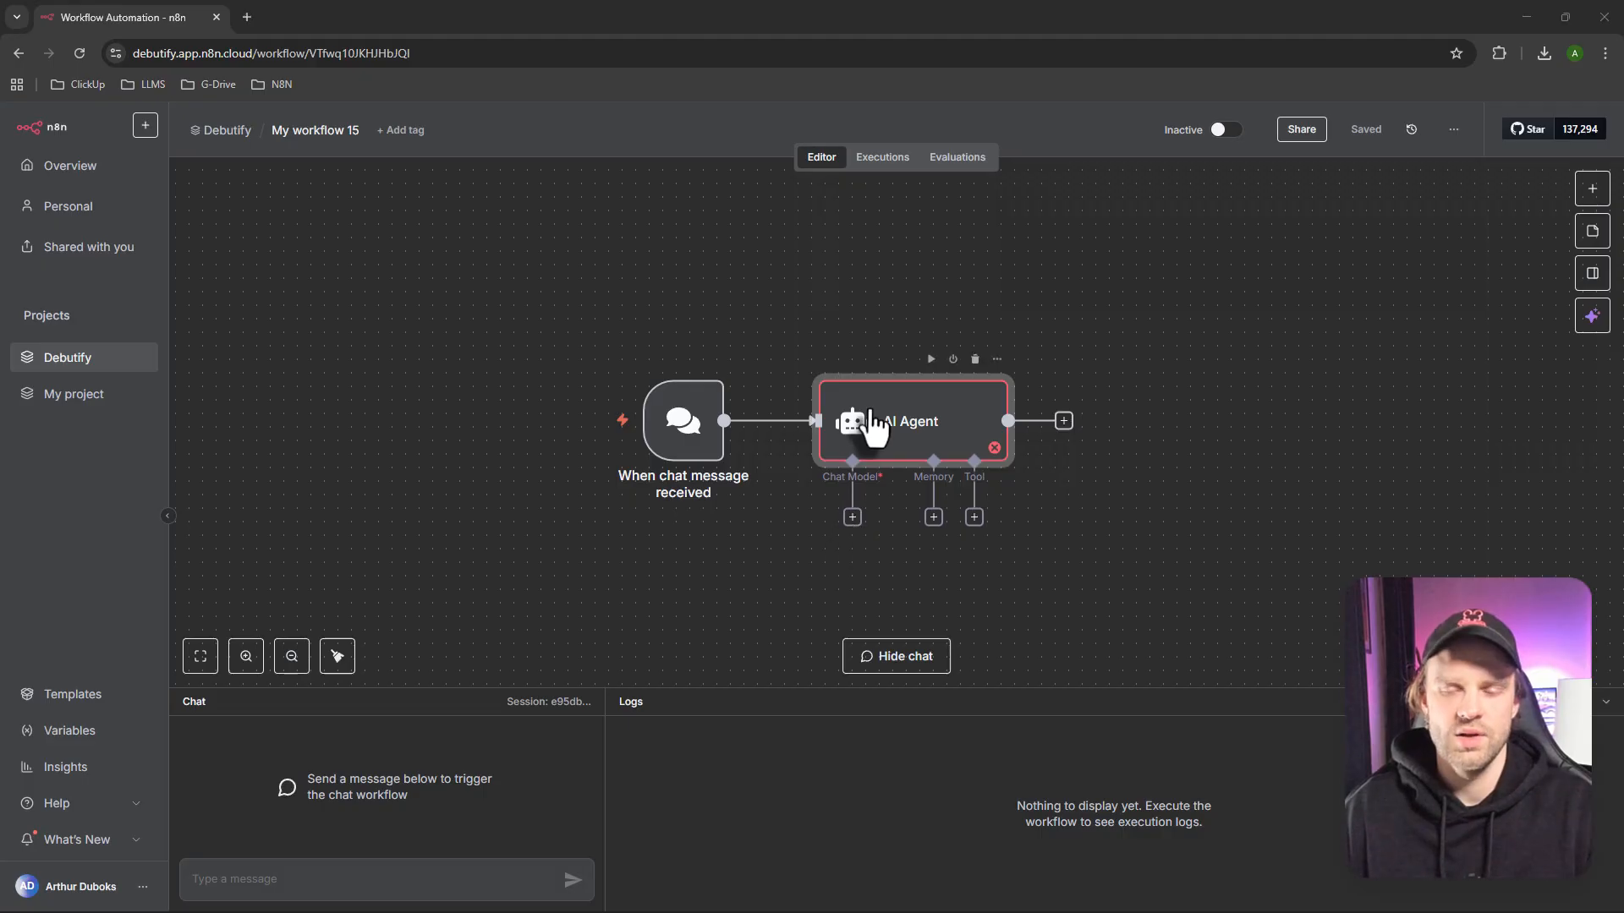
click(852, 517)
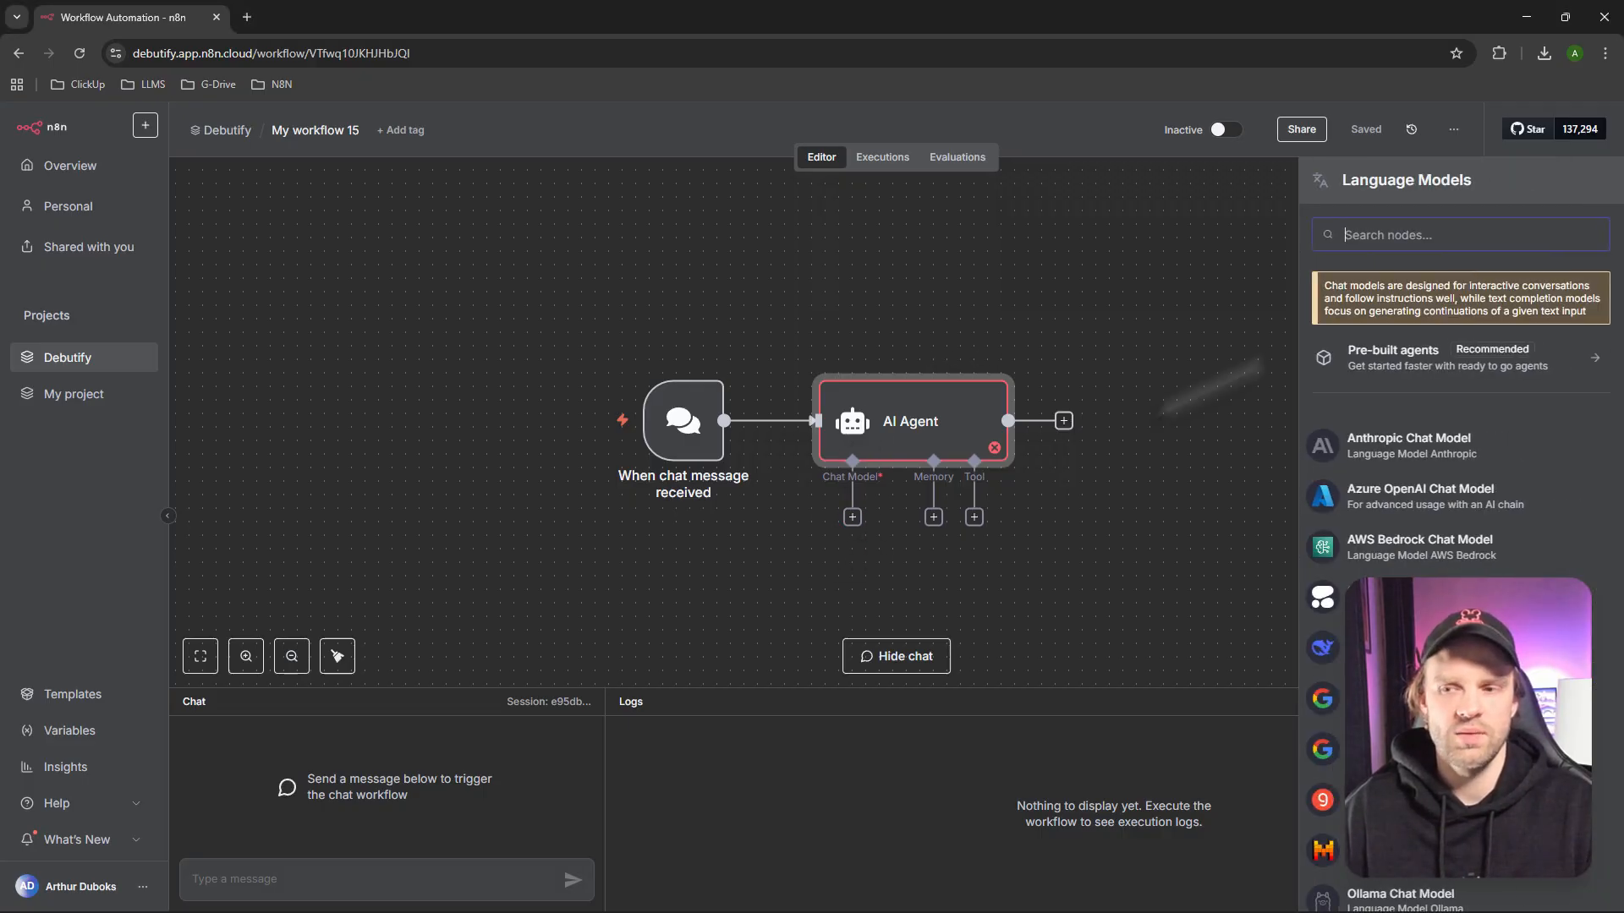
text(open)
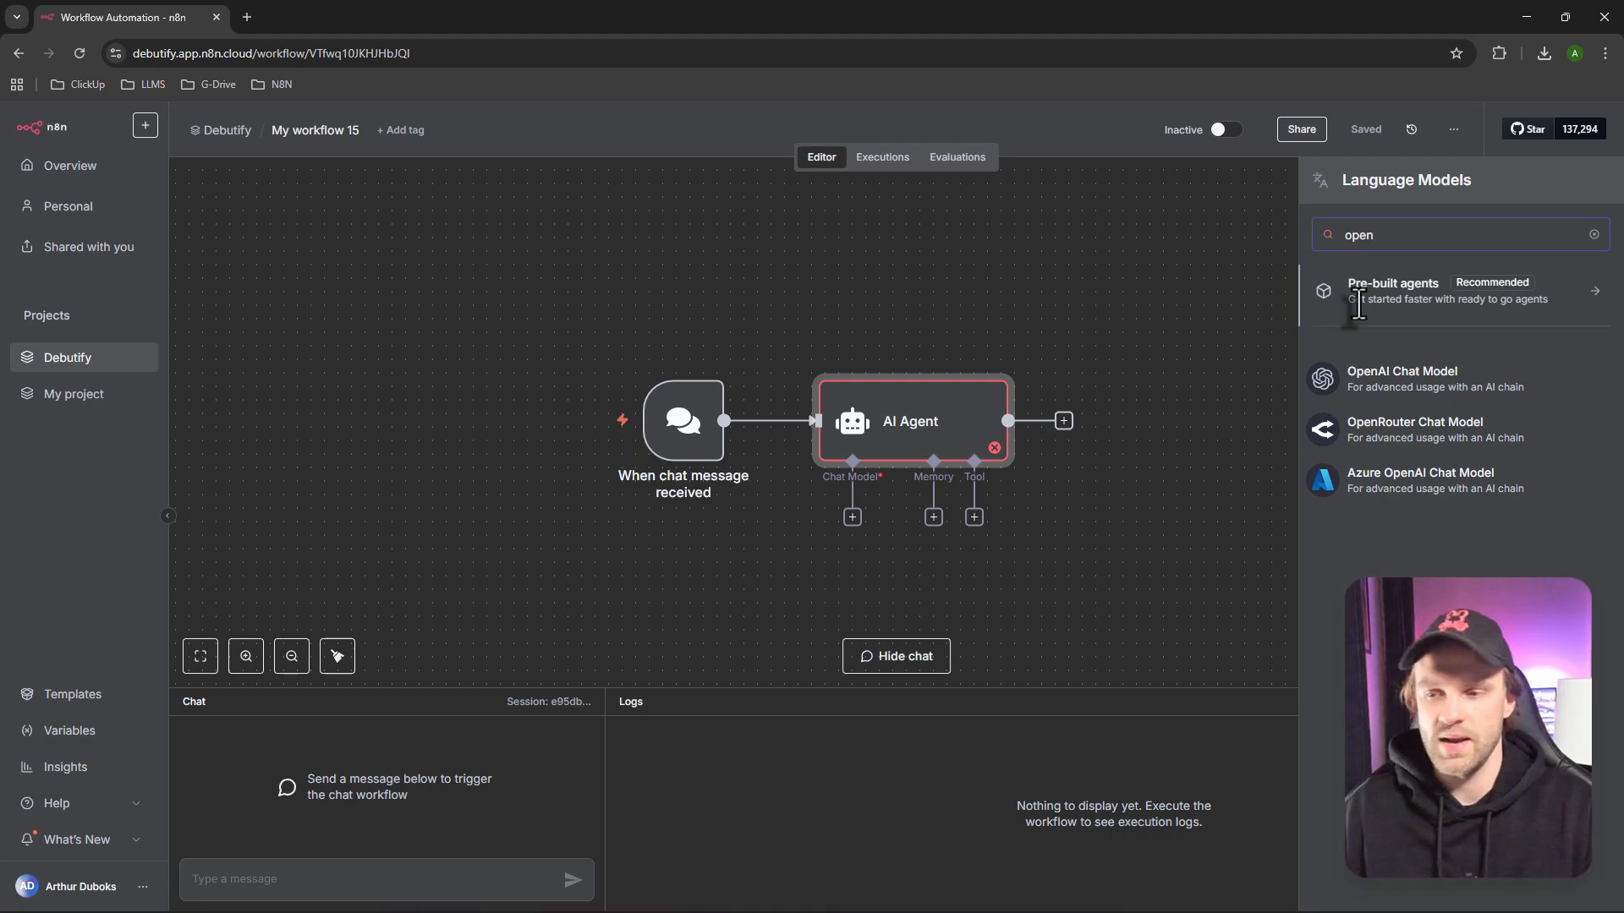
click(1387, 382)
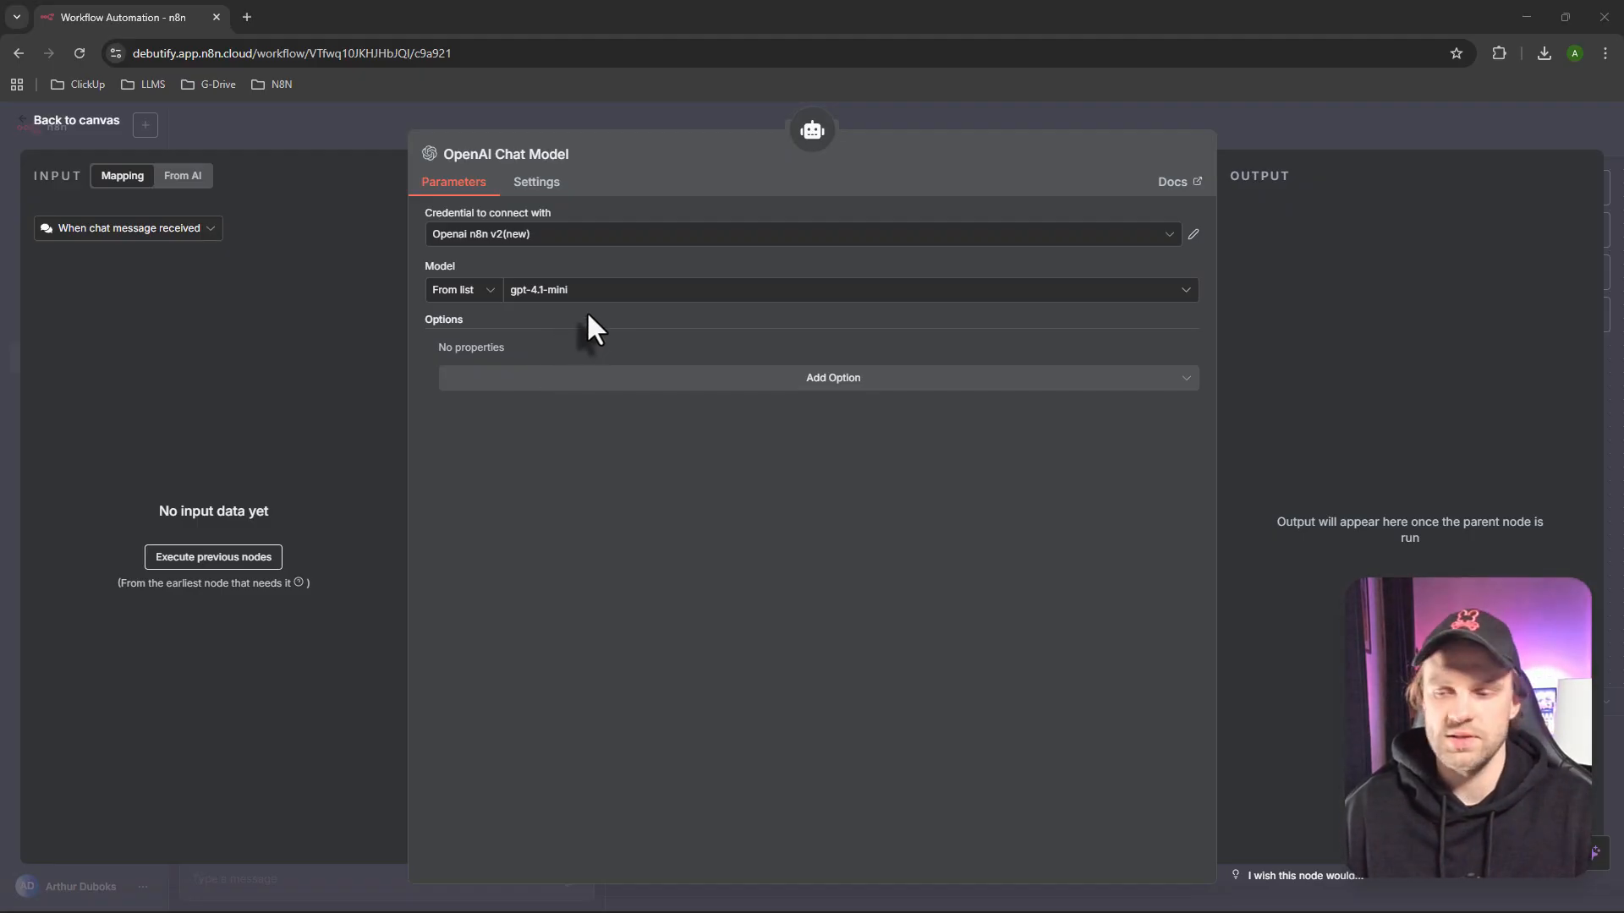
click(584, 243)
click(550, 363)
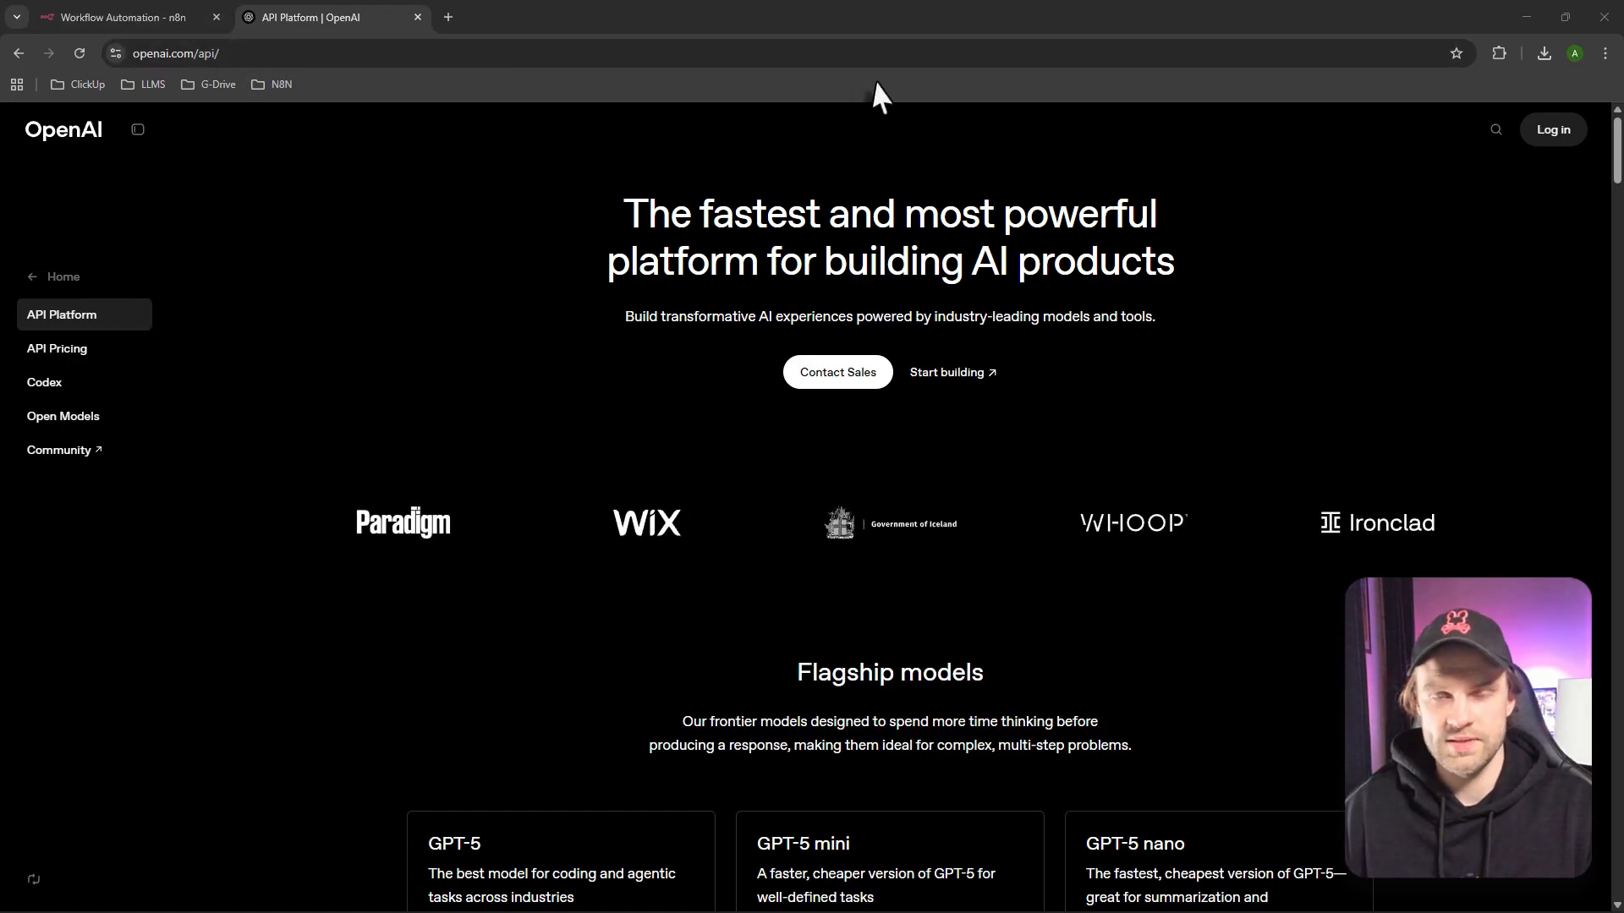
On the OpenAI website, log in to the API Platform and close the original landing page
click(1553, 142)
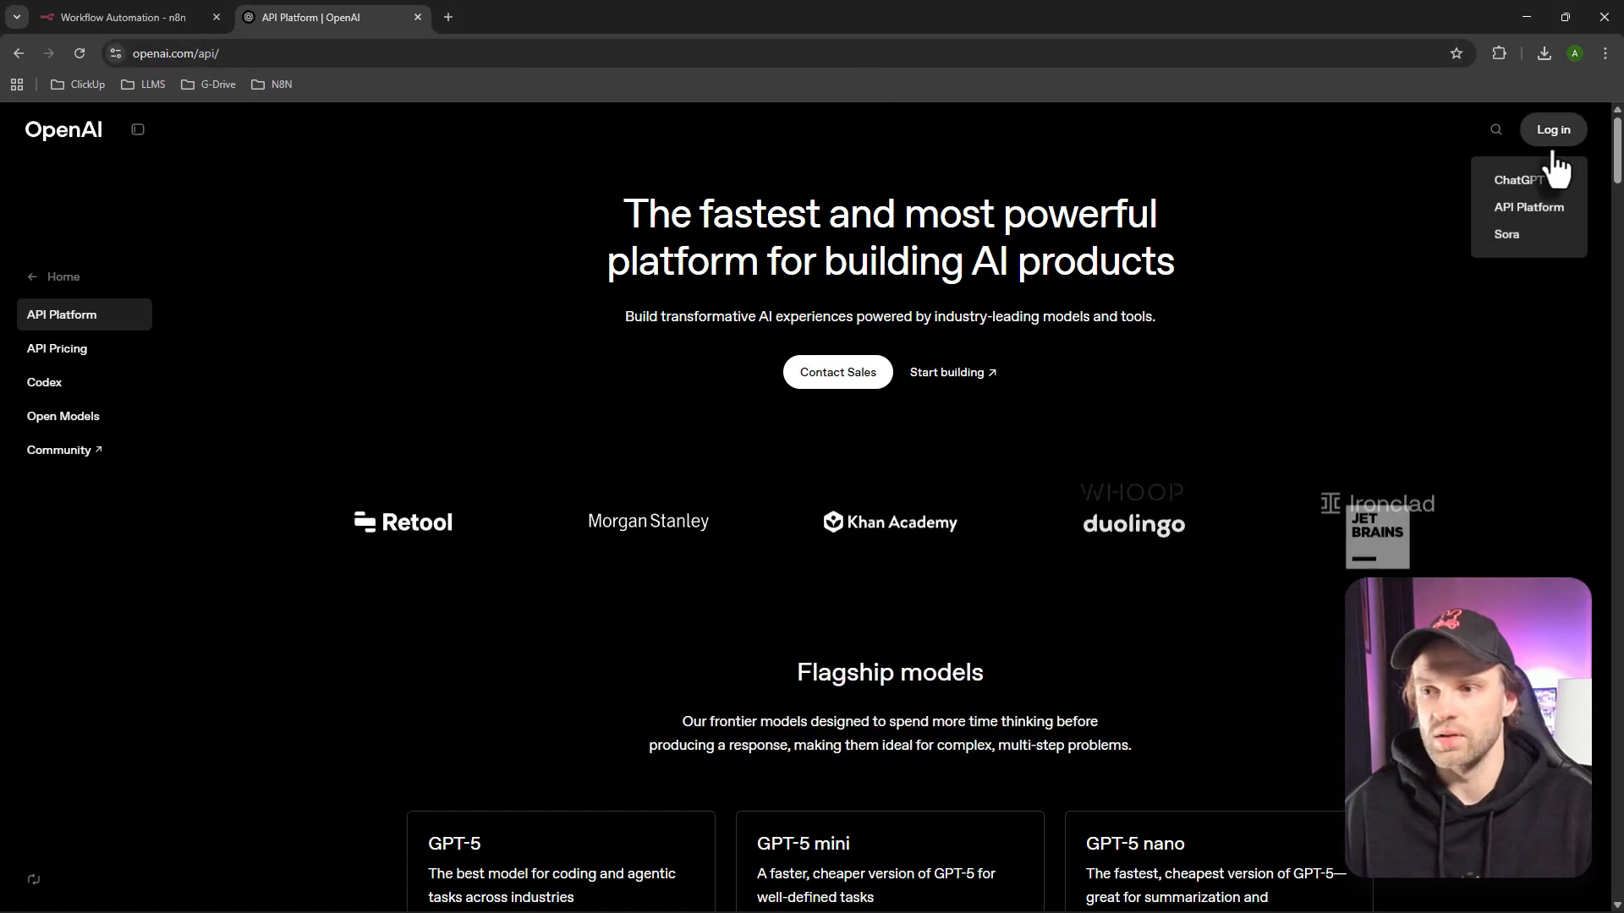
click(1535, 209)
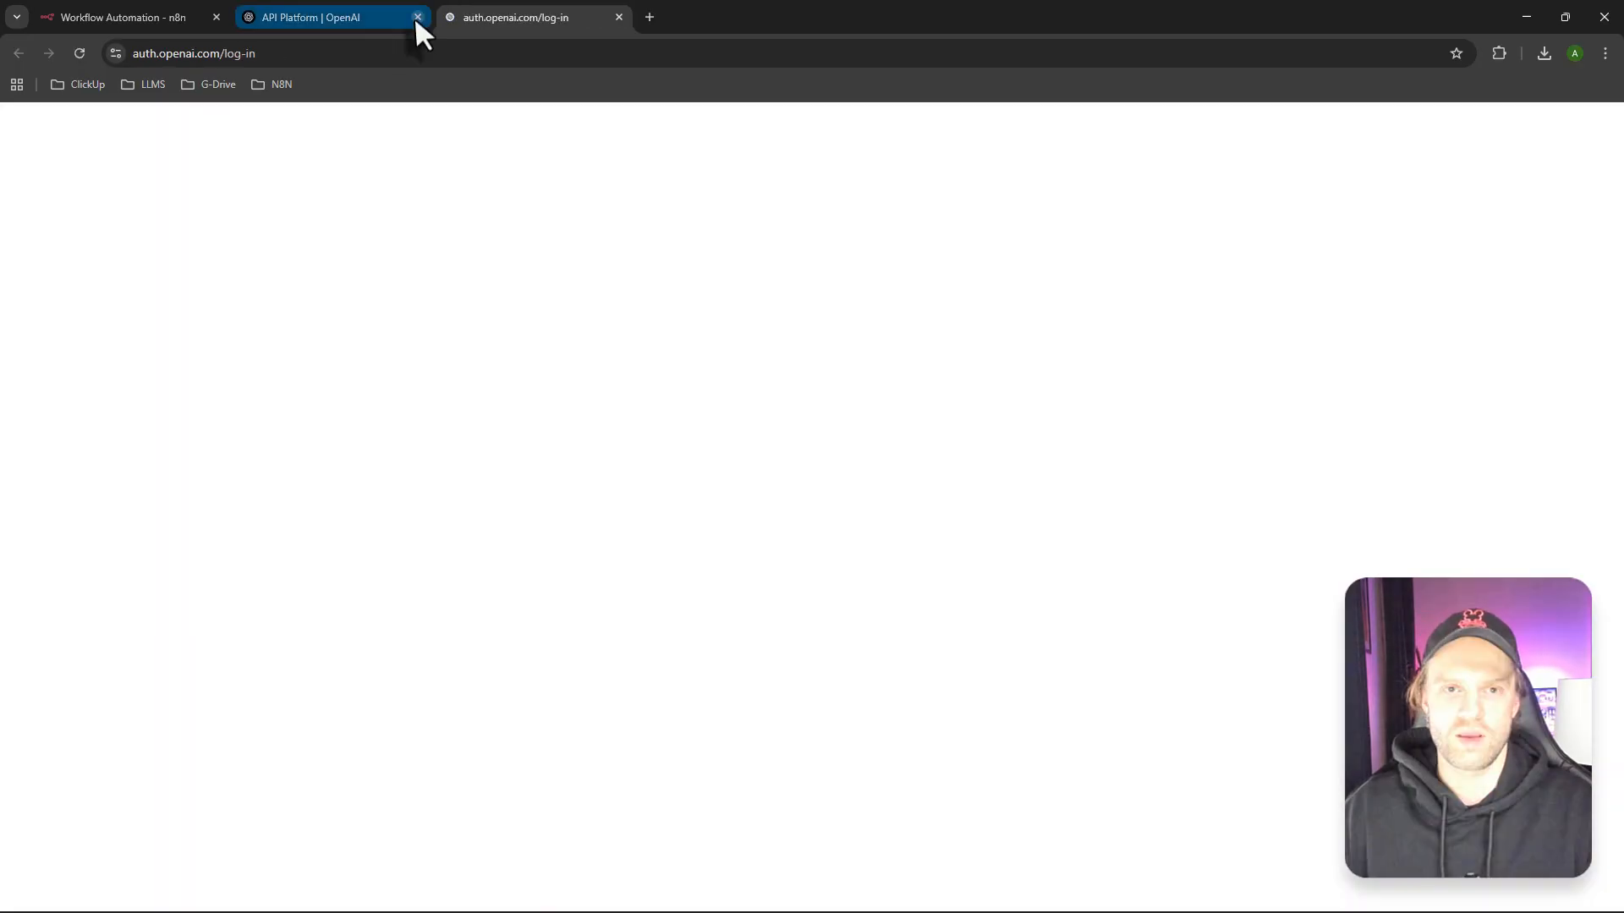
click(417, 17)
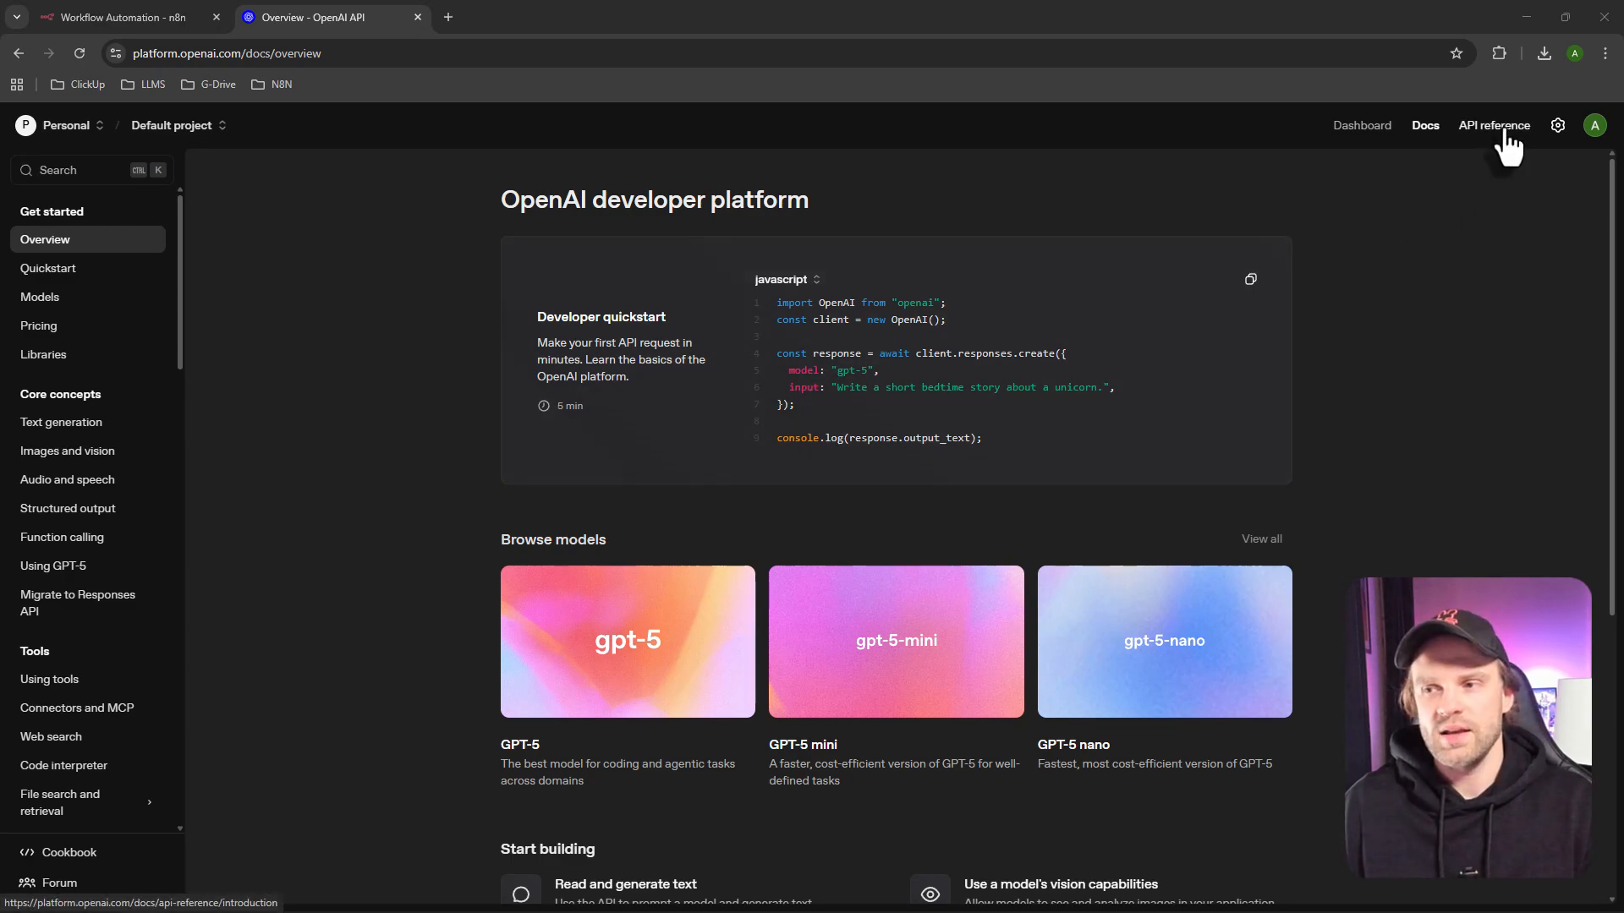
Open the organization's API keys page in the OpenAI platform settings
click(1594, 126)
click(1558, 126)
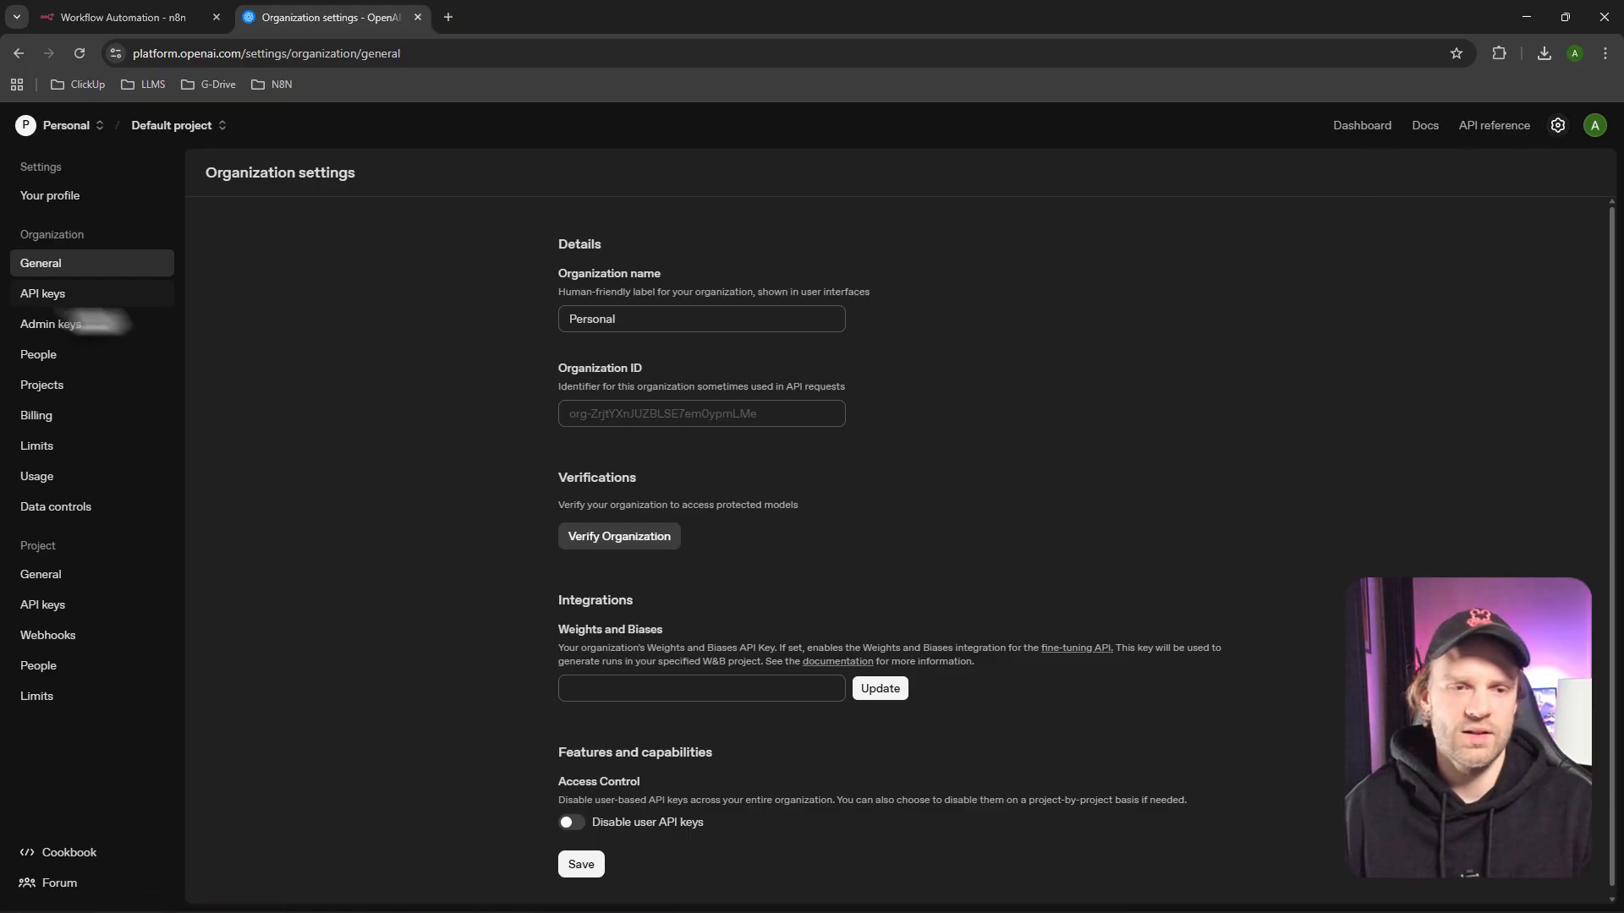
click(161, 296)
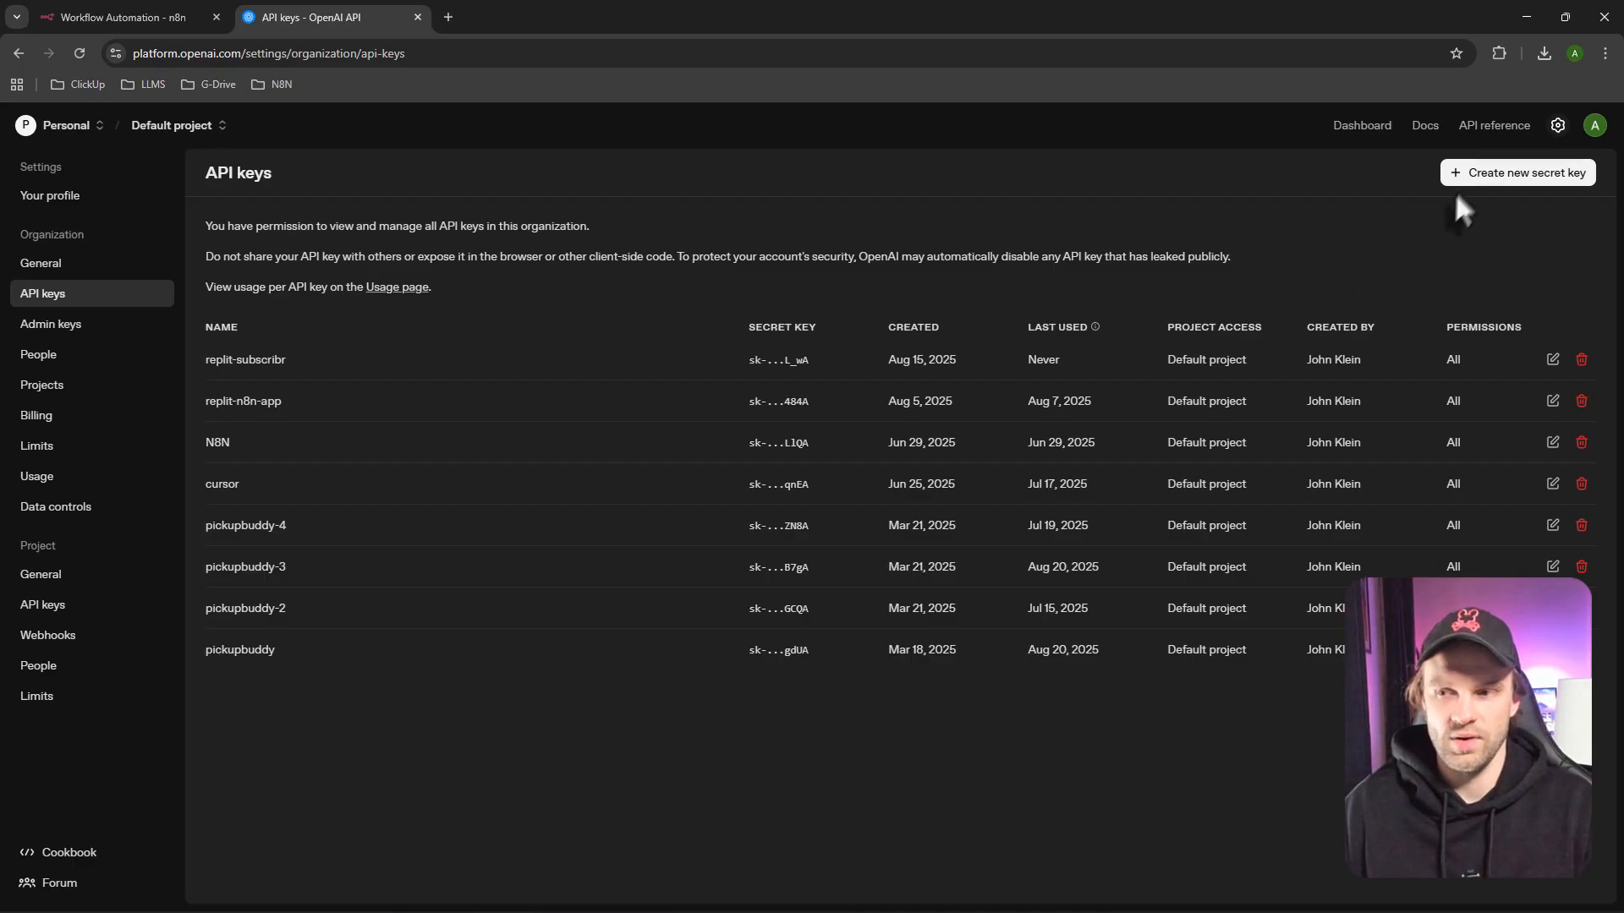
click(1476, 174)
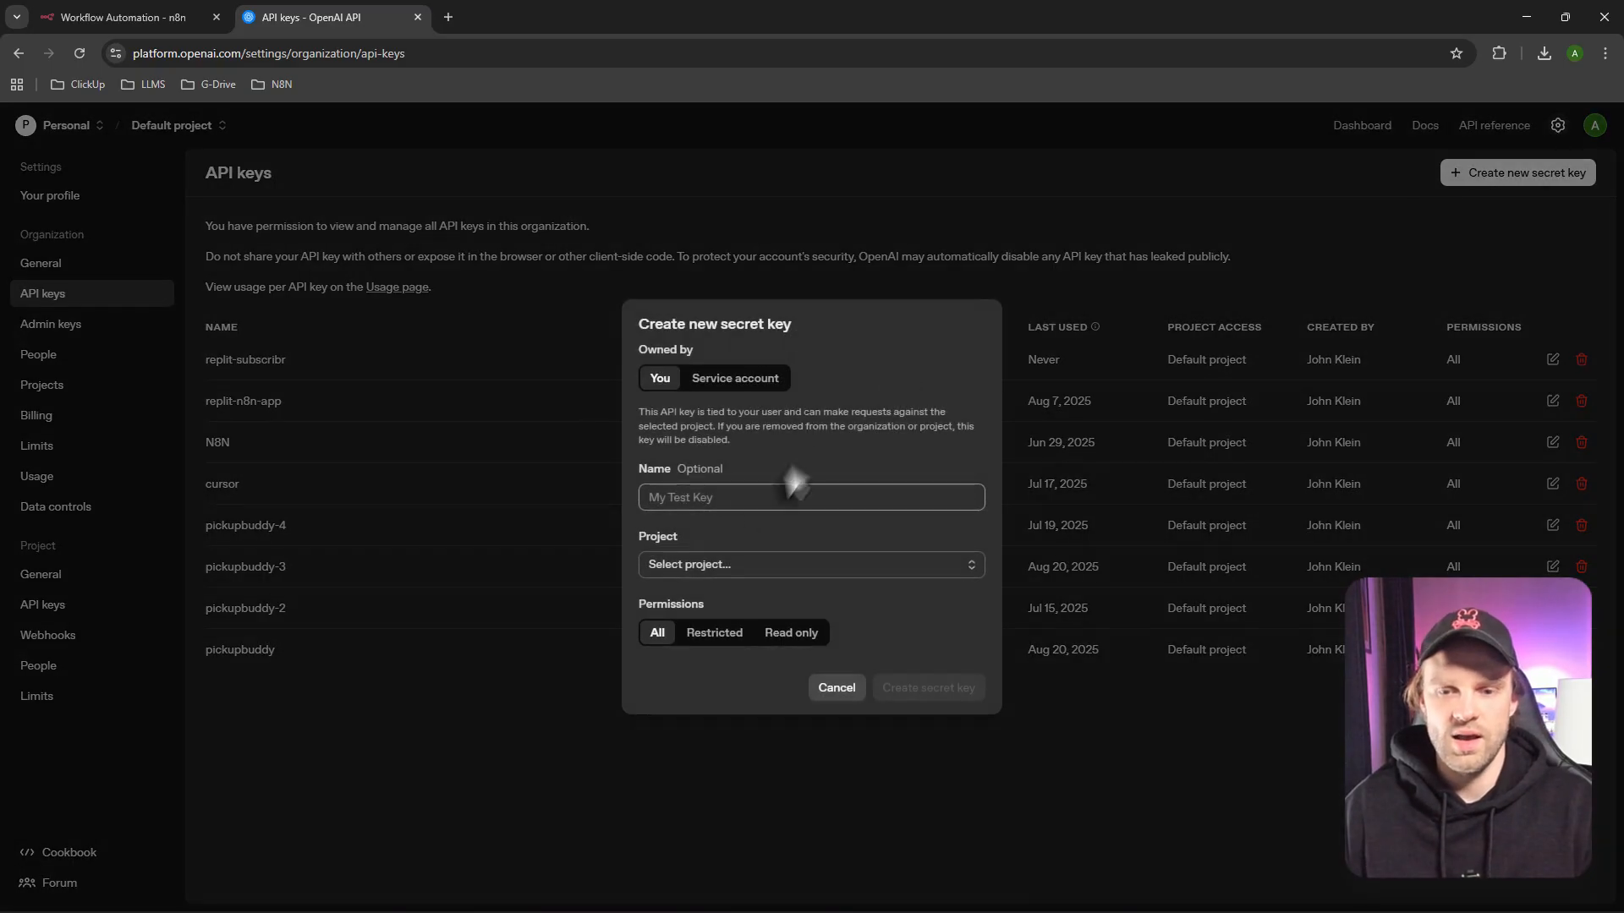
text(n8n)
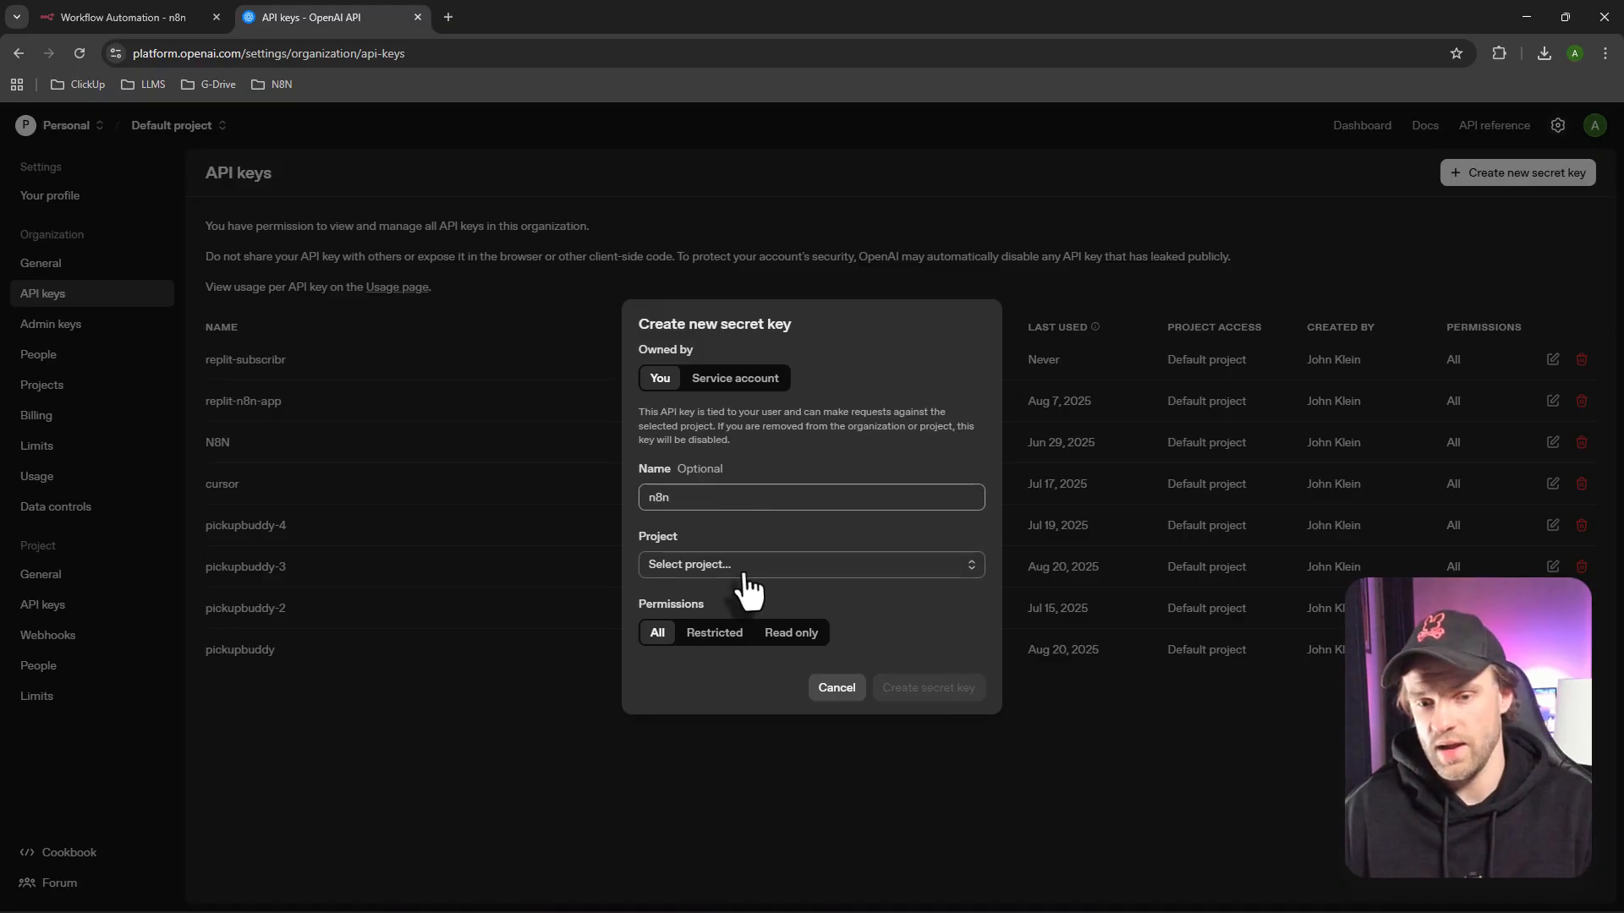
click(743, 571)
click(775, 517)
click(755, 574)
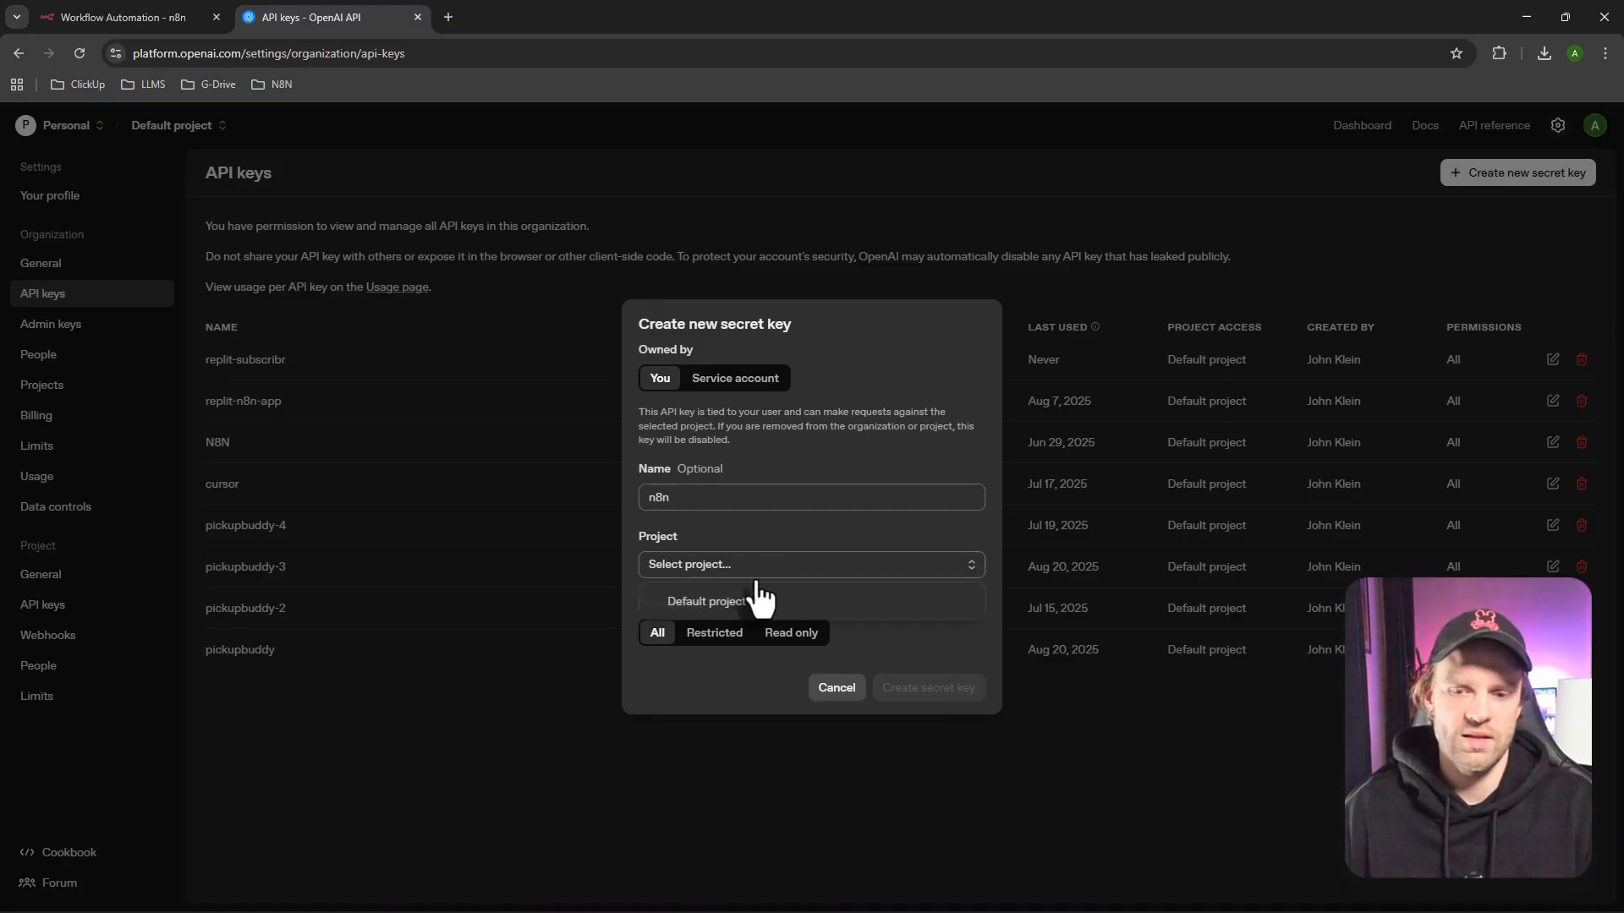
click(739, 520)
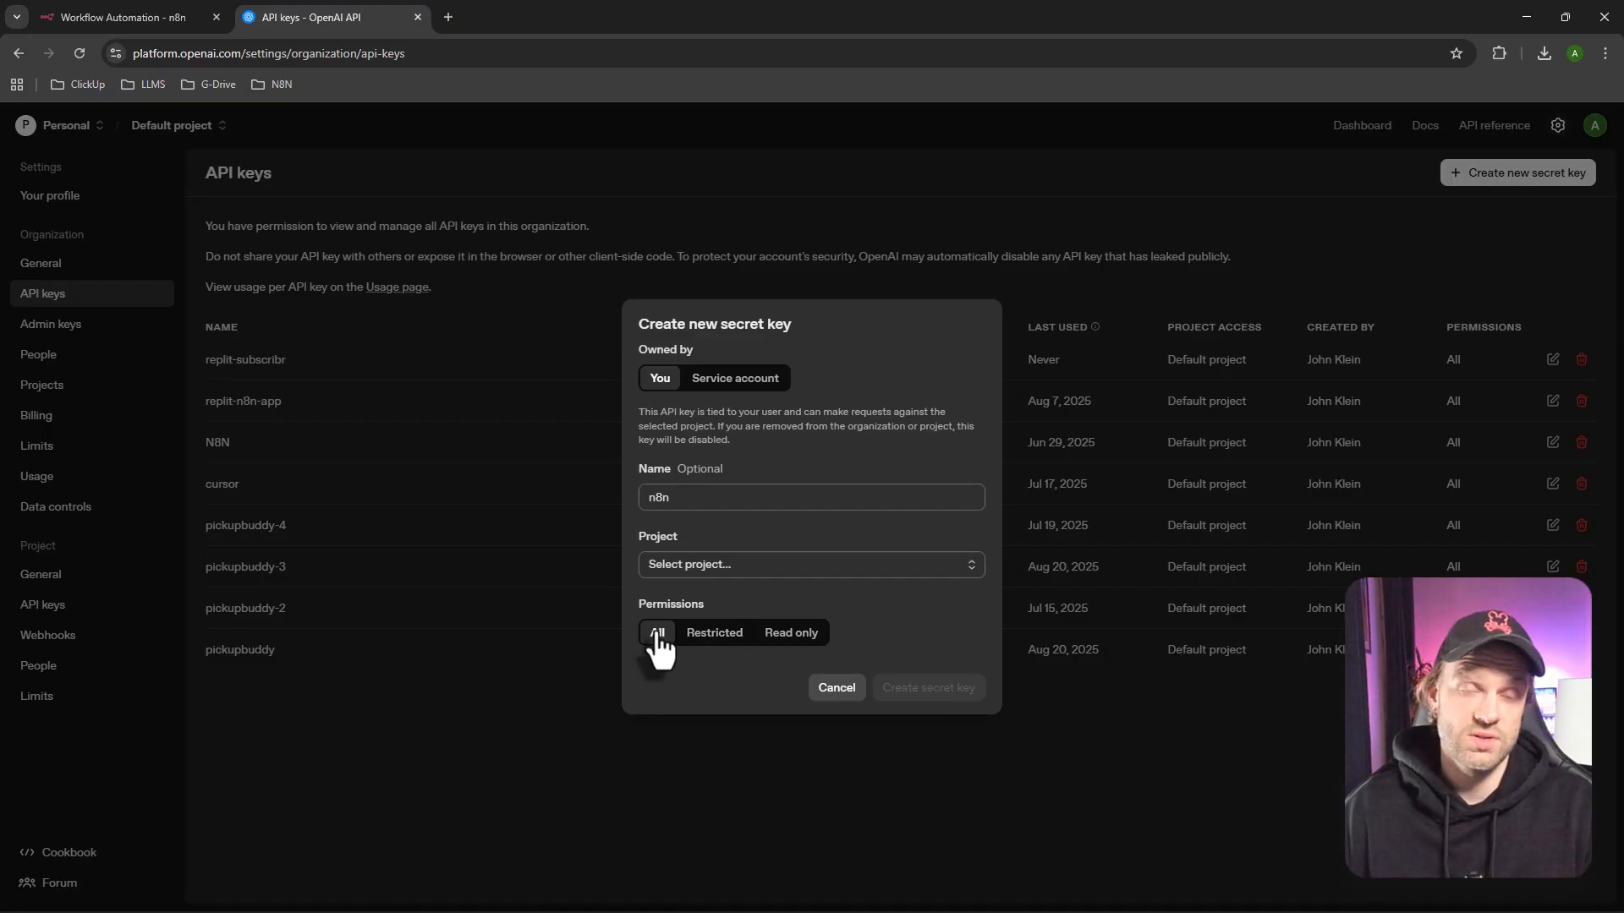
click(836, 688)
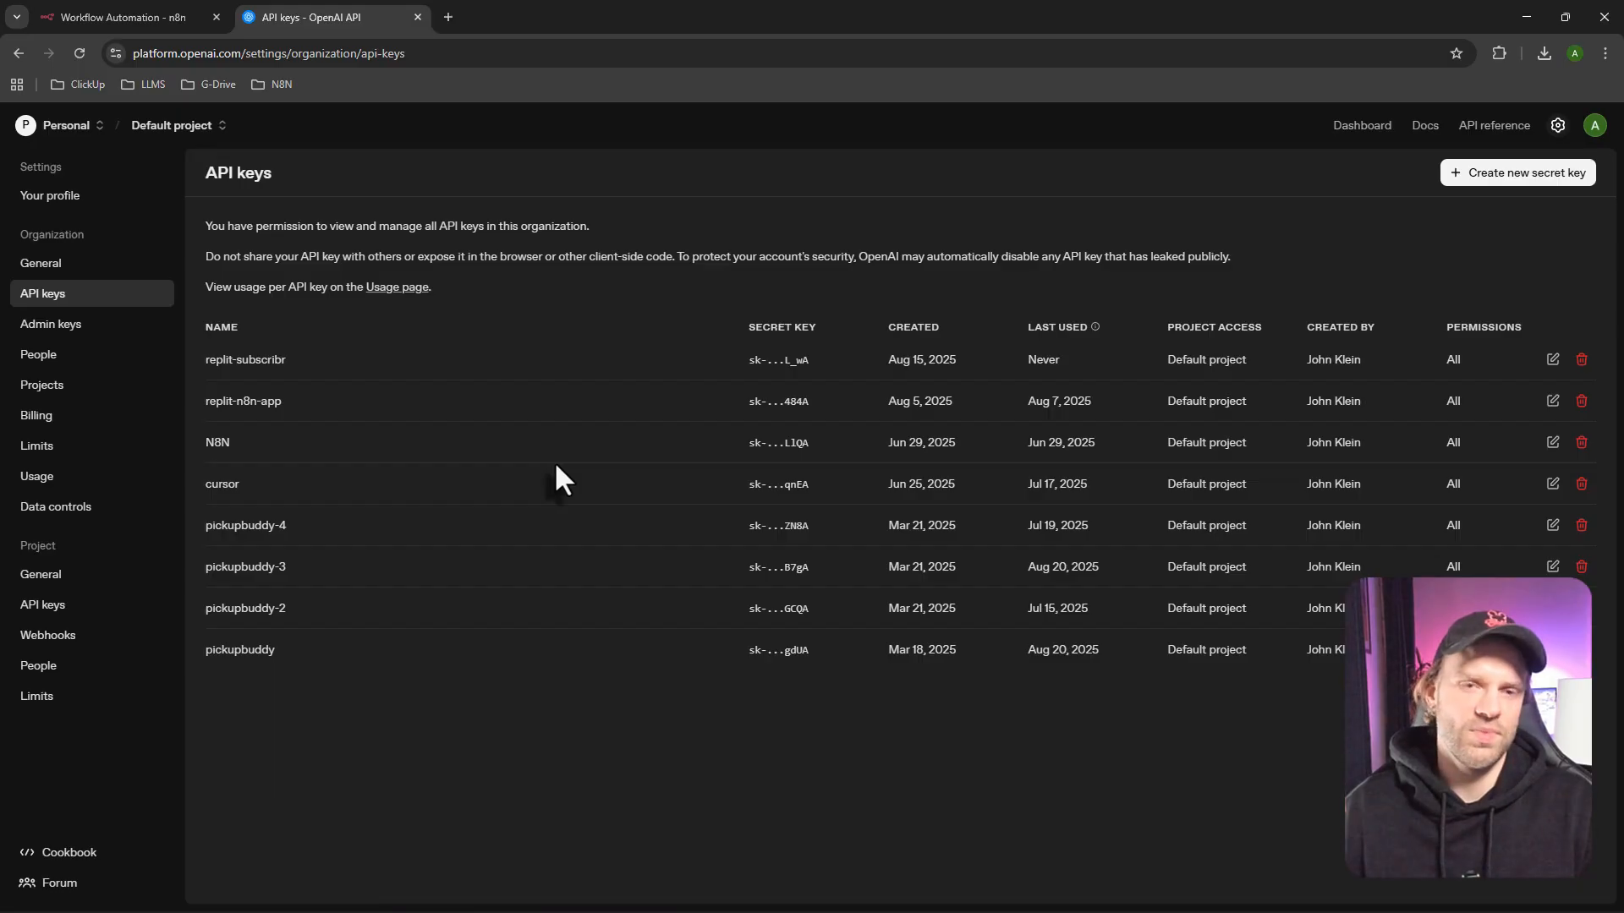
Return to the n8n workflow and close the new OpenAI credential without saving it
click(173, 17)
click(607, 404)
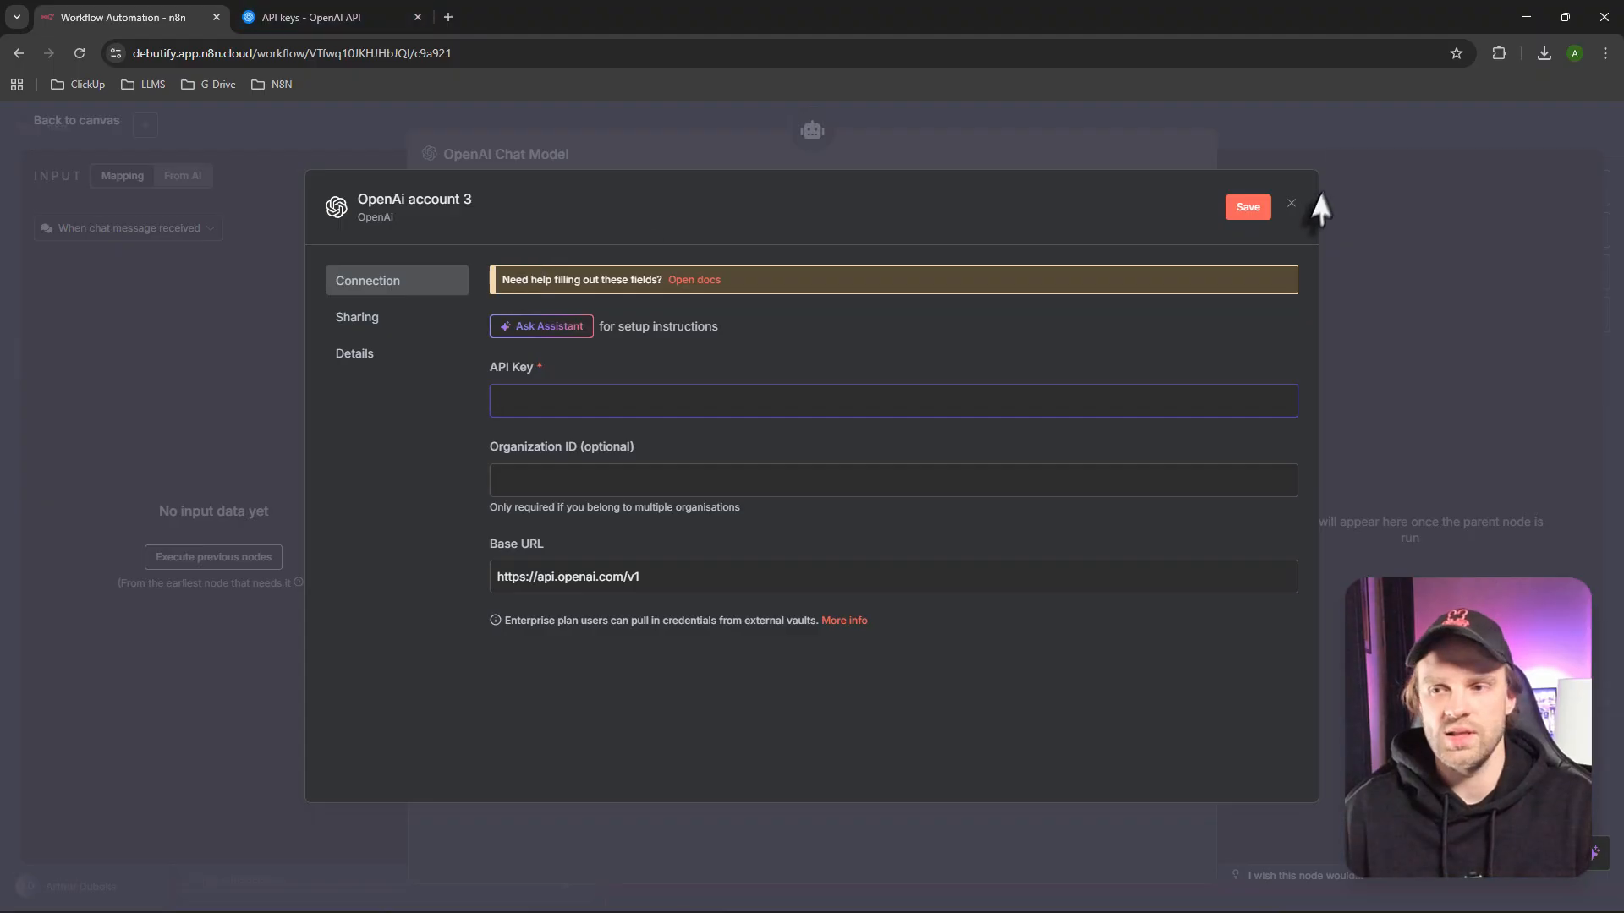
click(1290, 202)
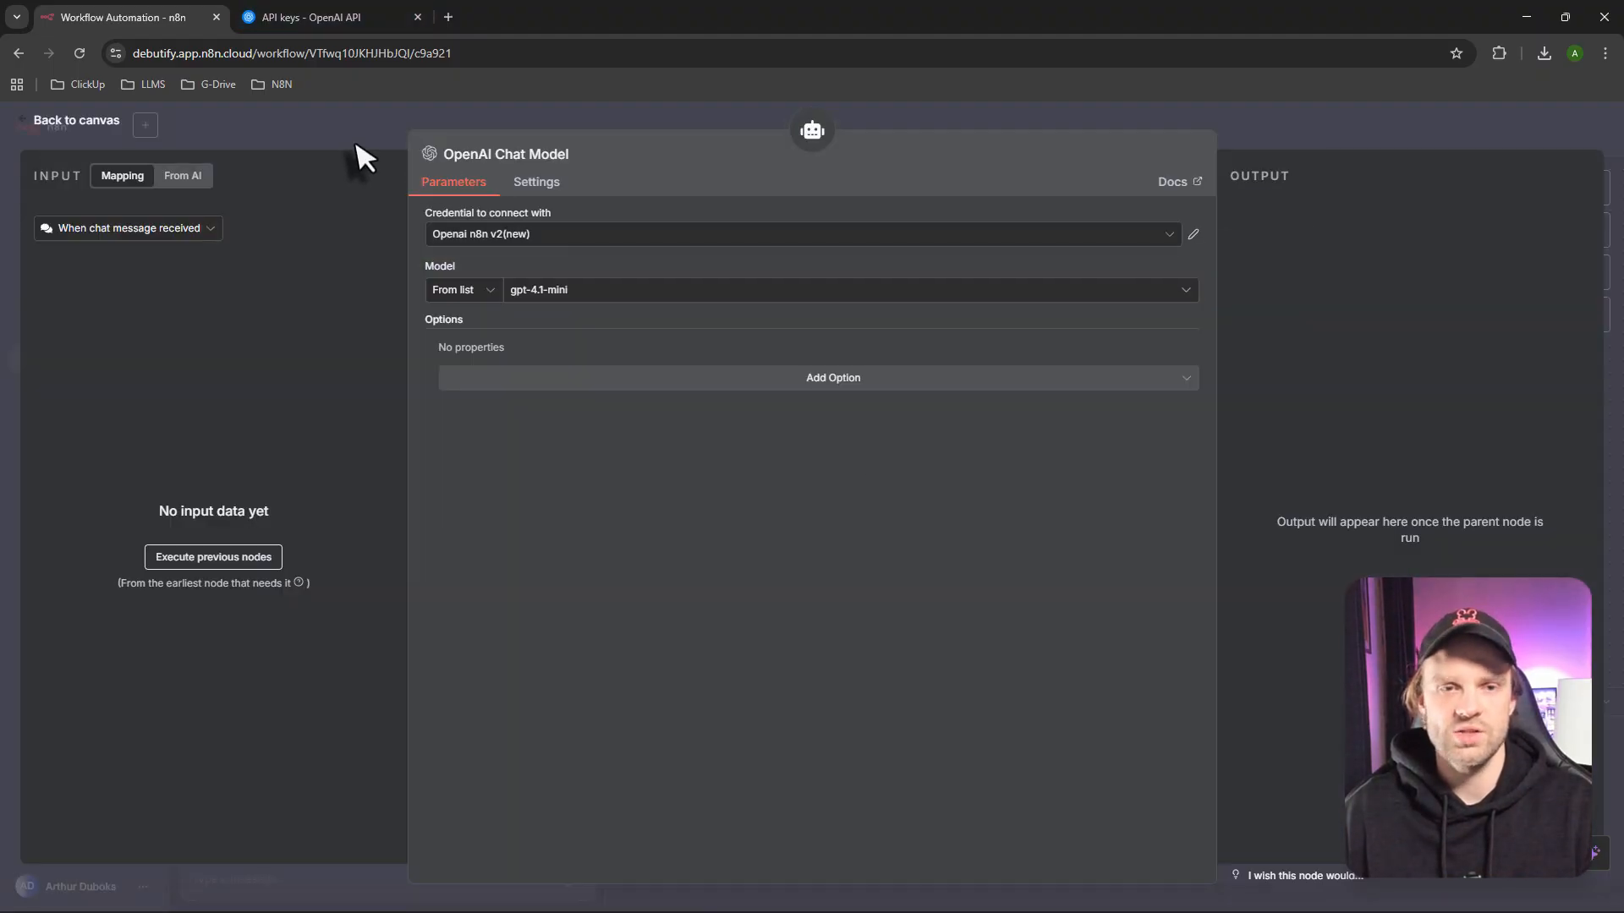
On the OpenAI platform, examine the billing credit balance and the form for adding credit, cancel the form and close the site
click(312, 17)
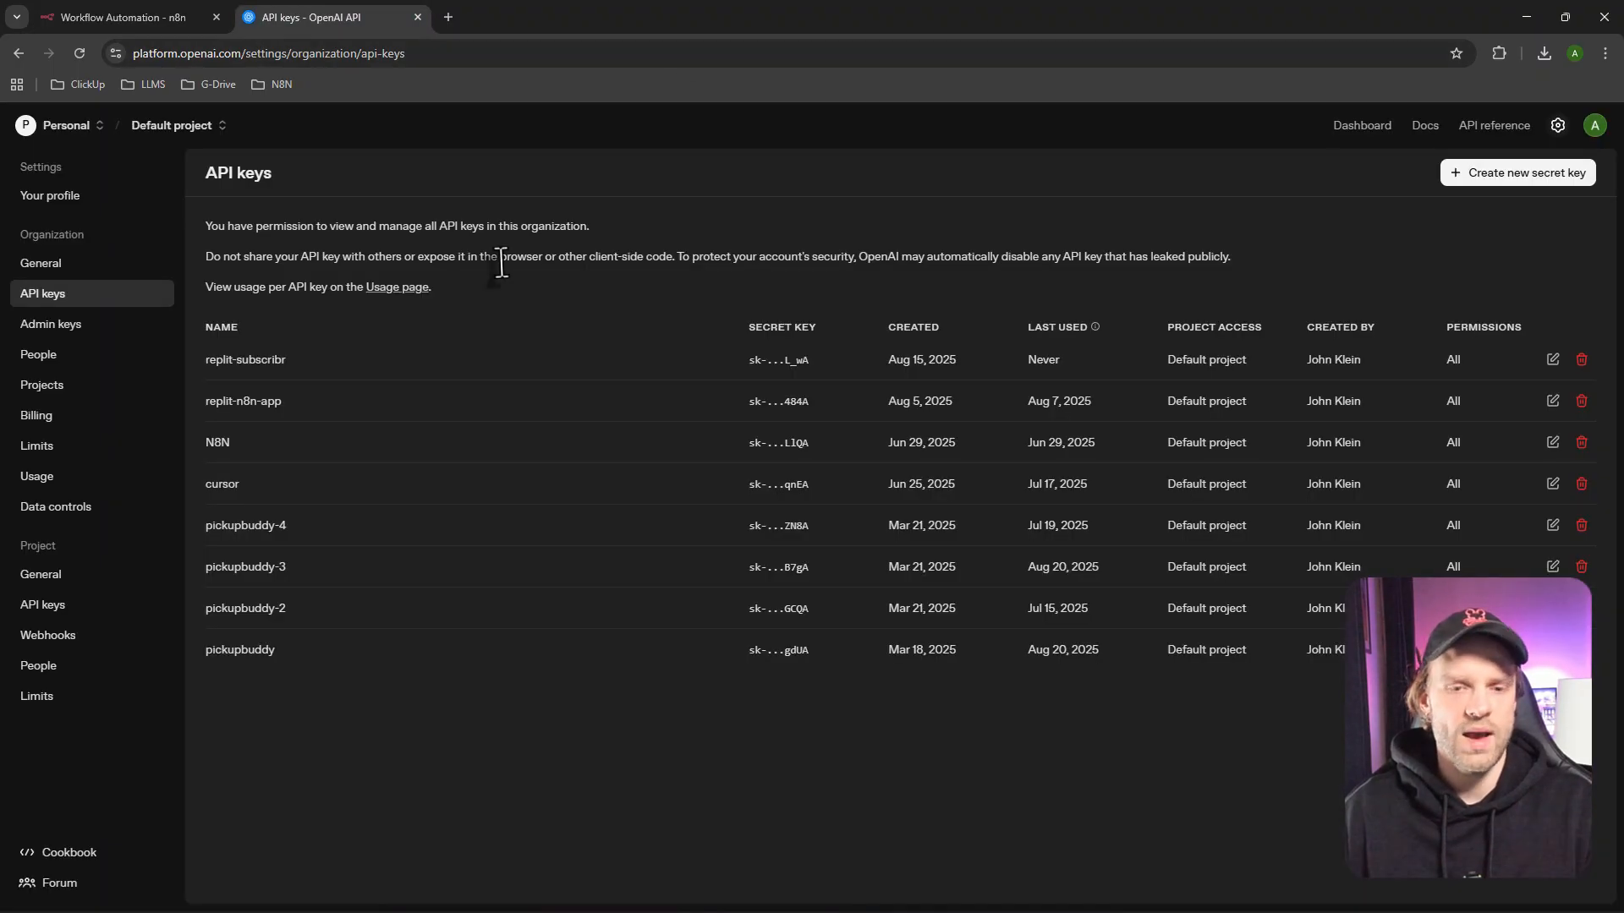
click(68, 427)
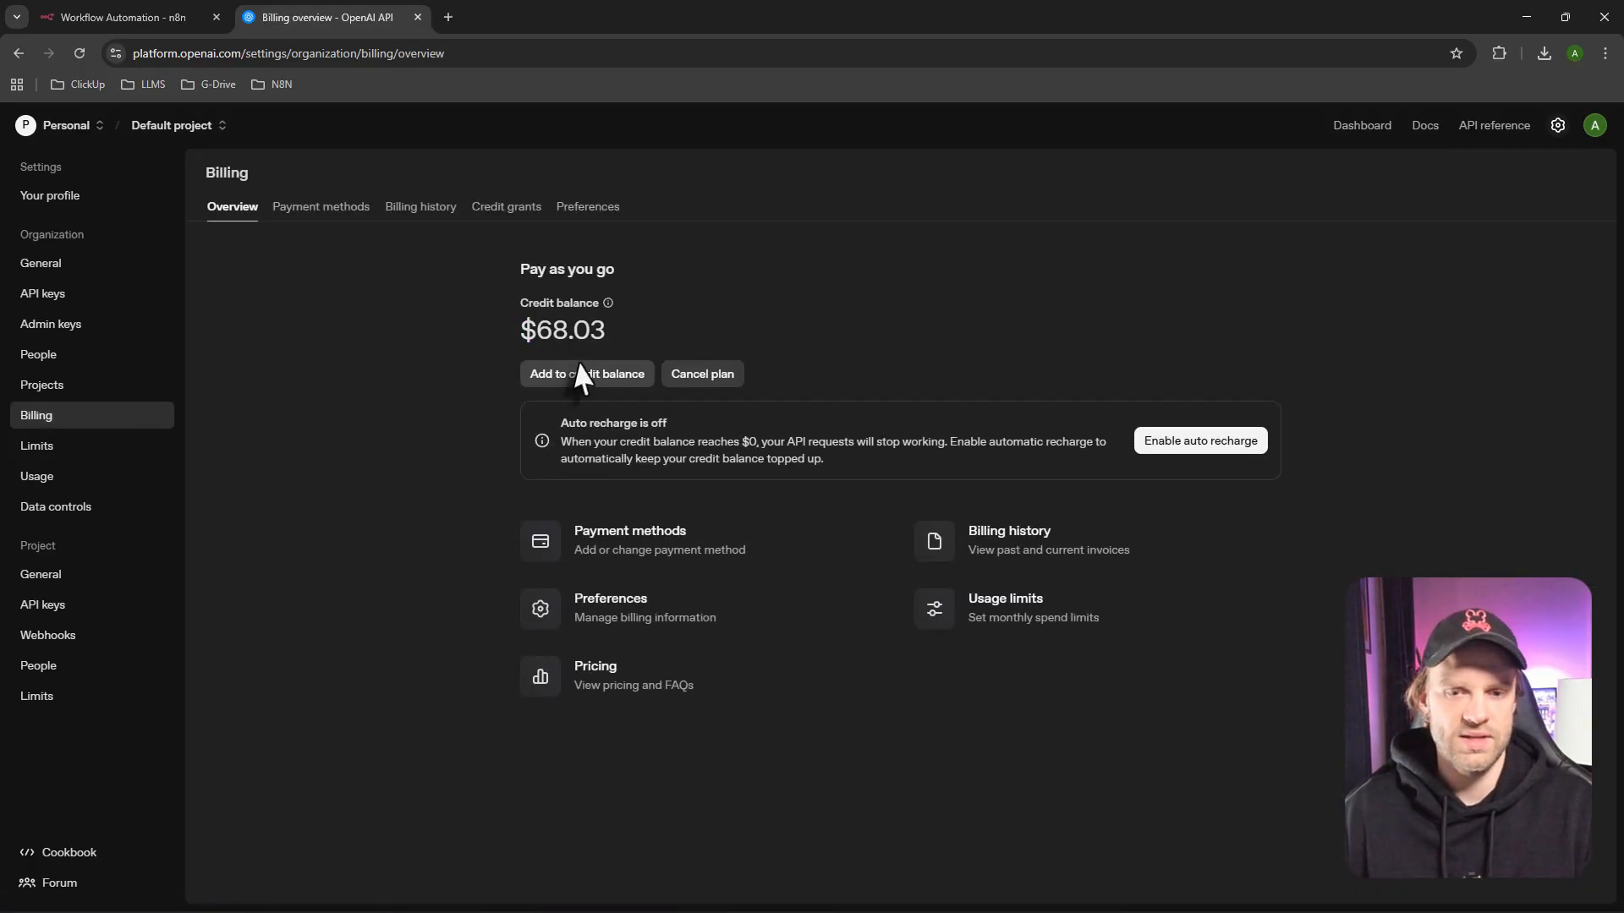
drag(519, 332, 659, 342)
click(469, 387)
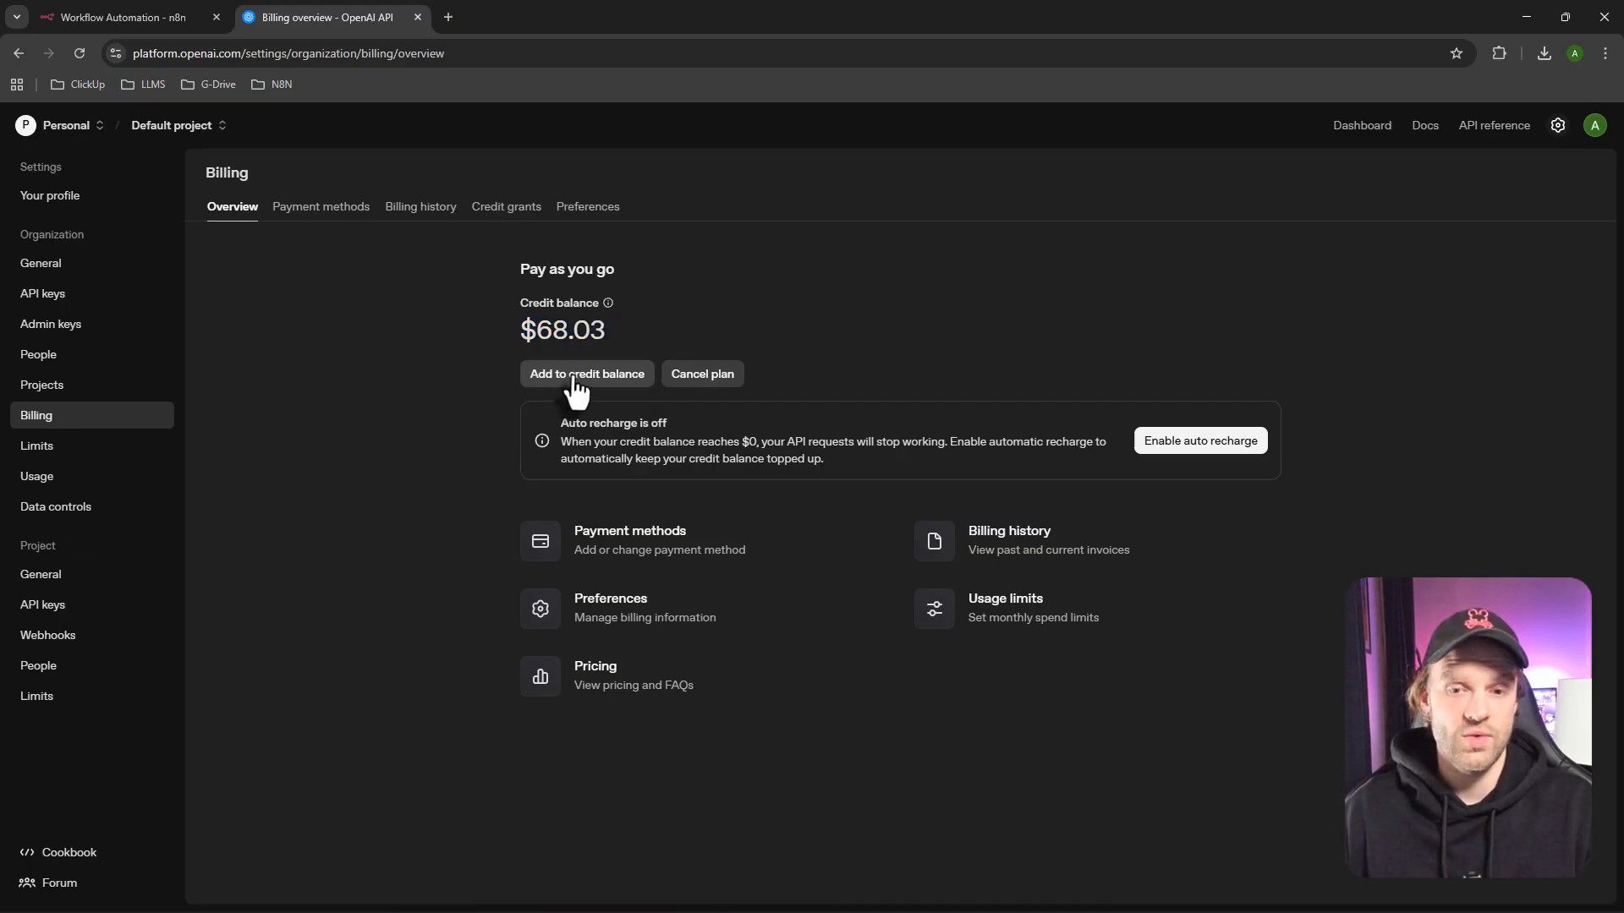
click(534, 376)
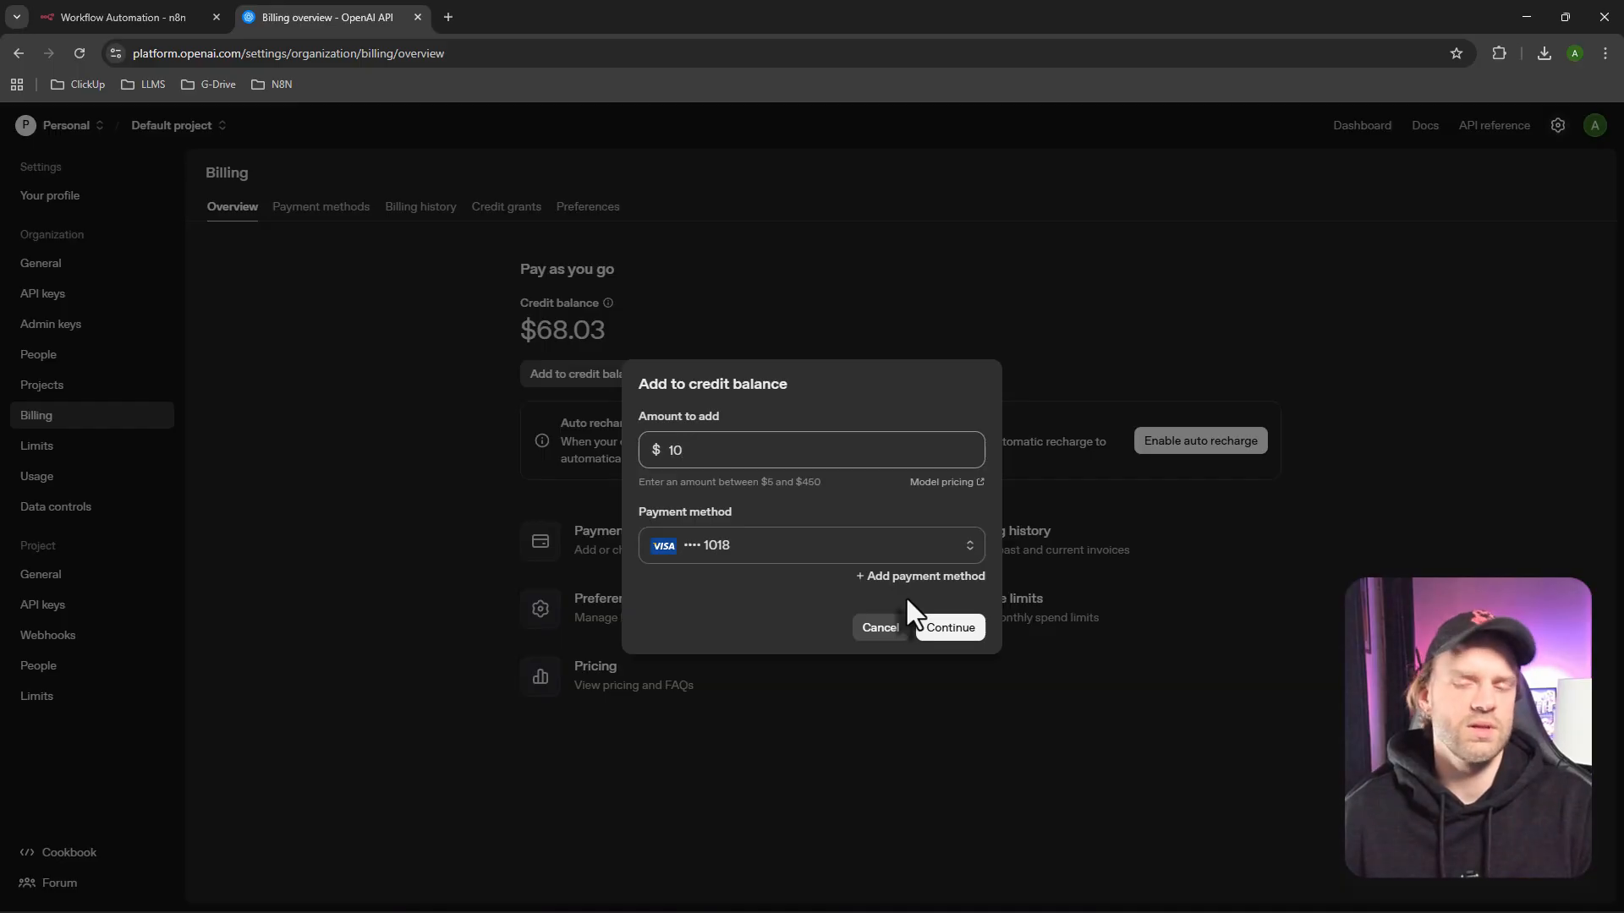
click(882, 633)
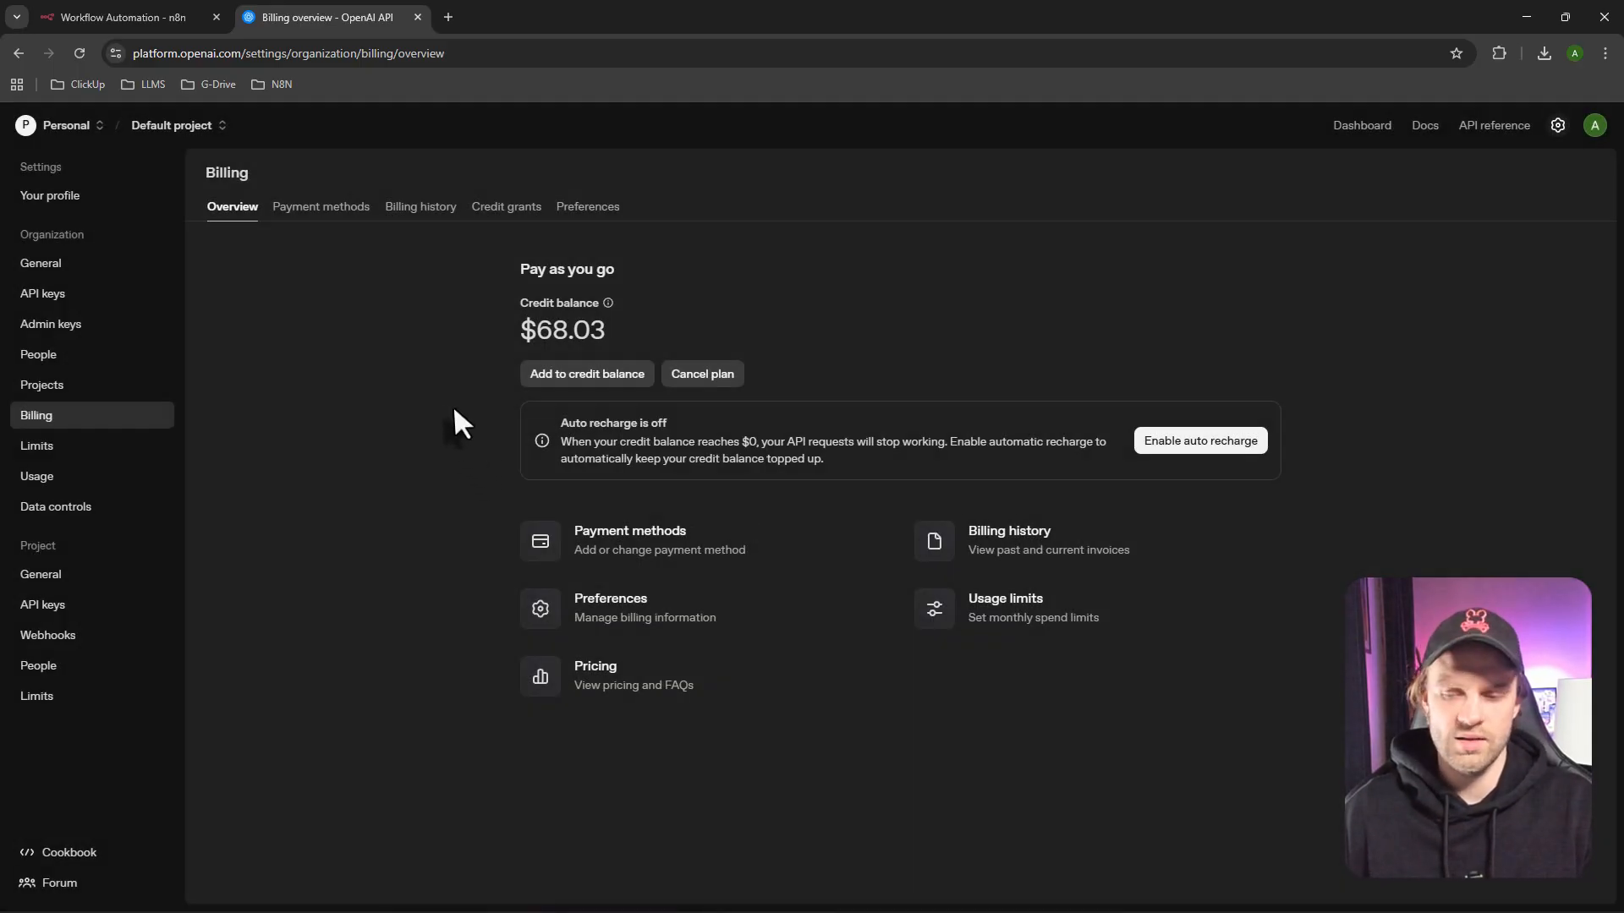
click(418, 17)
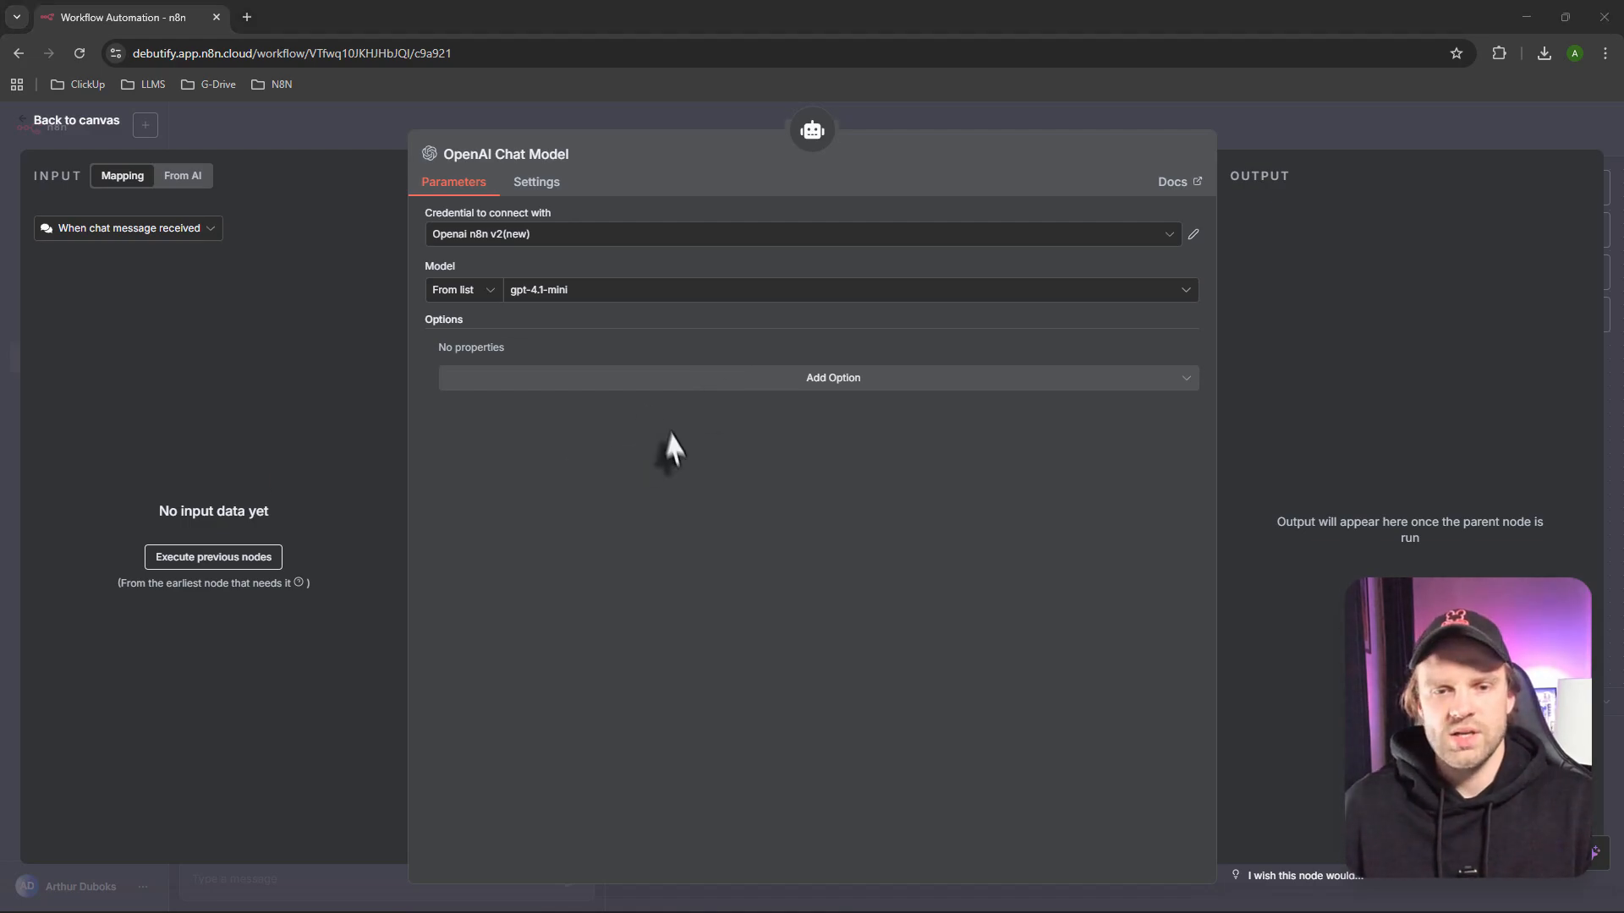
Set the OpenAI Chat Model's model to gpt-4o-mini, return to the canvas and save the workflow
click(581, 296)
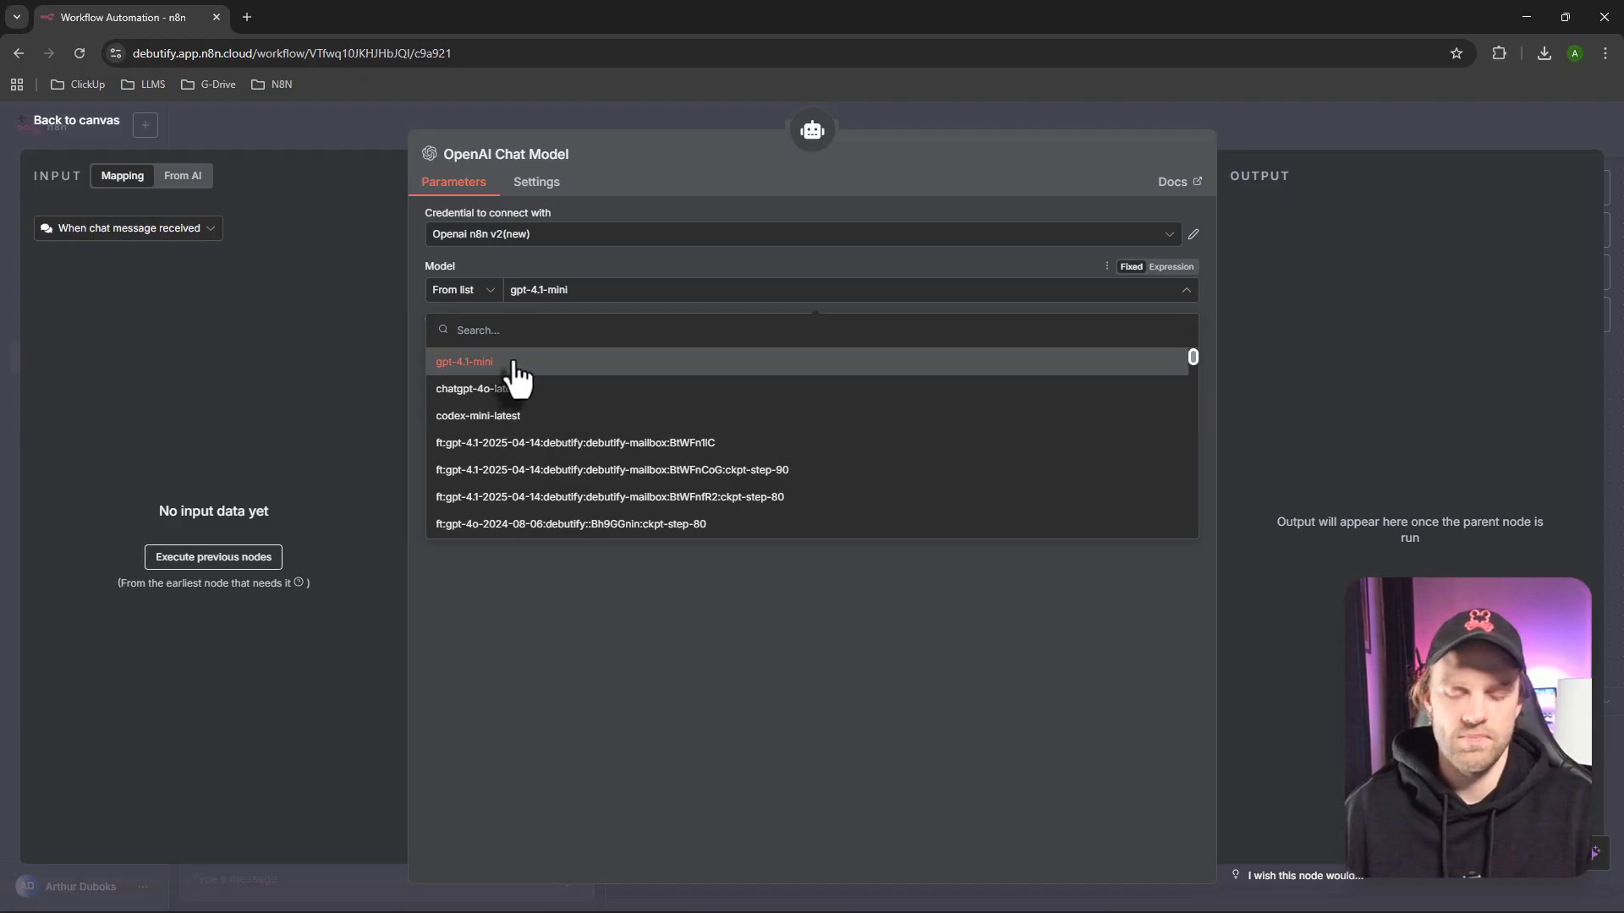
text(4o)
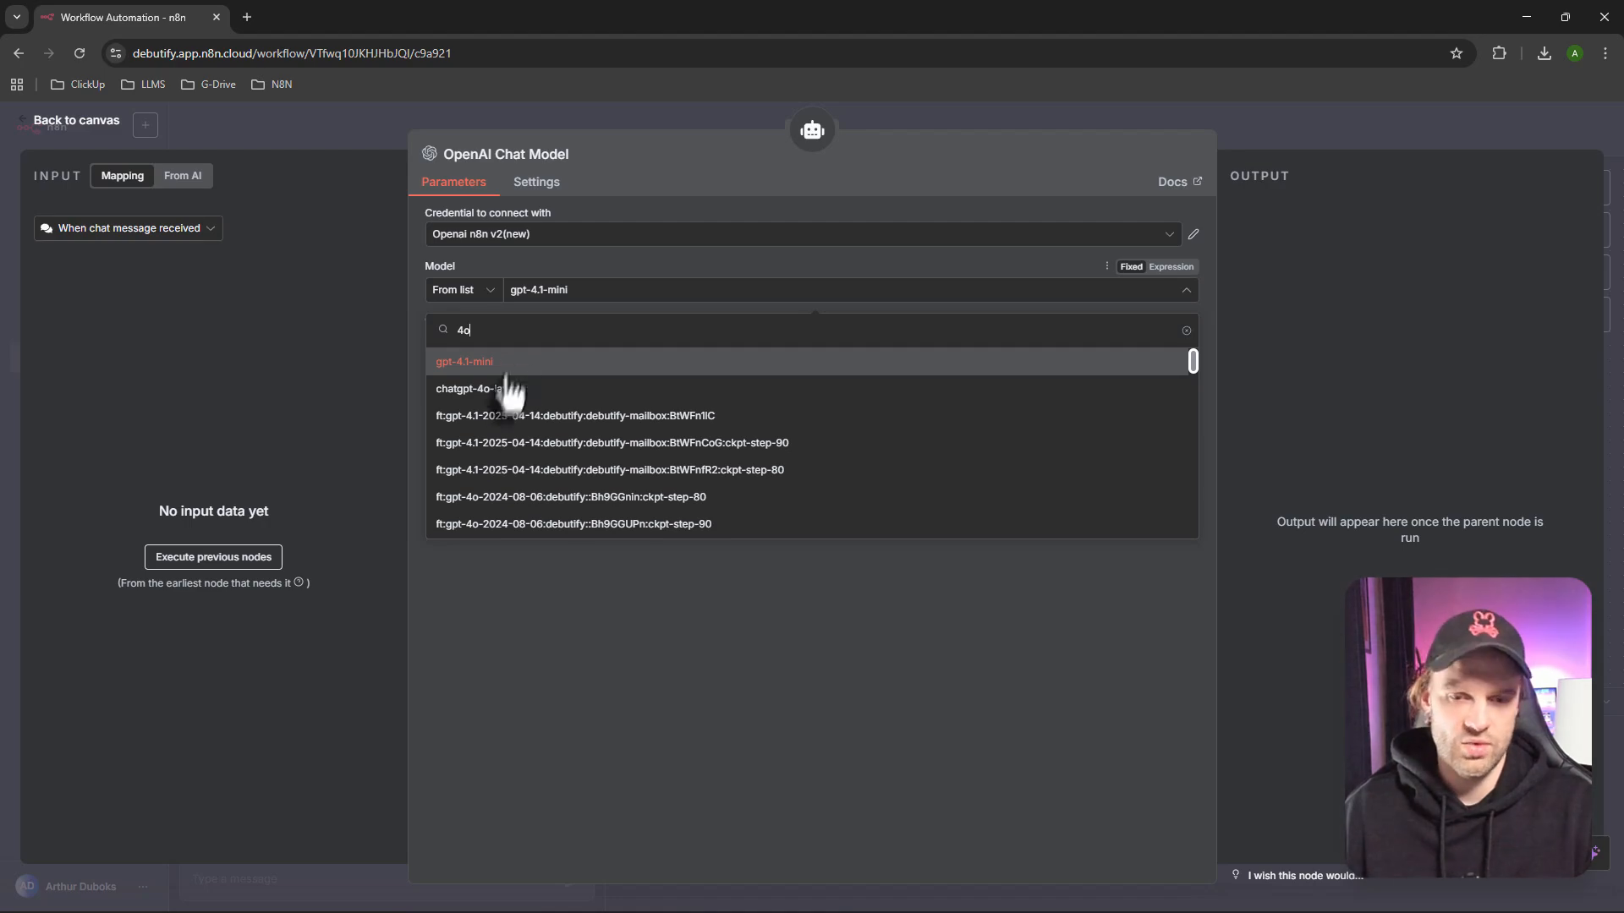
scroll(531, 429, down, 10)
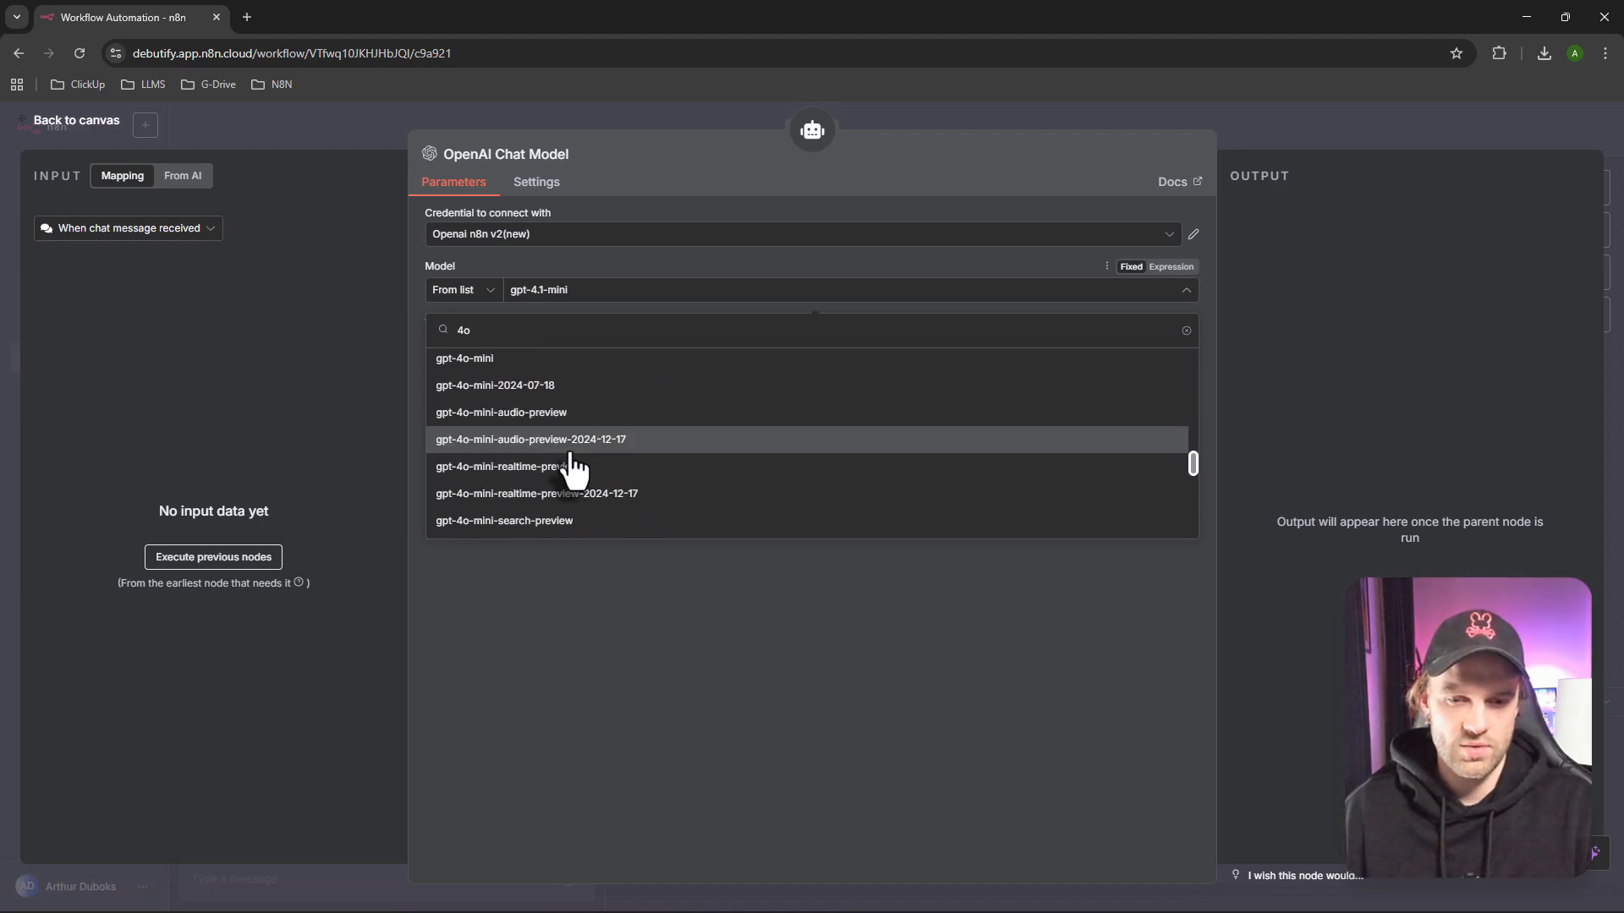
scroll(541, 466, down, 1)
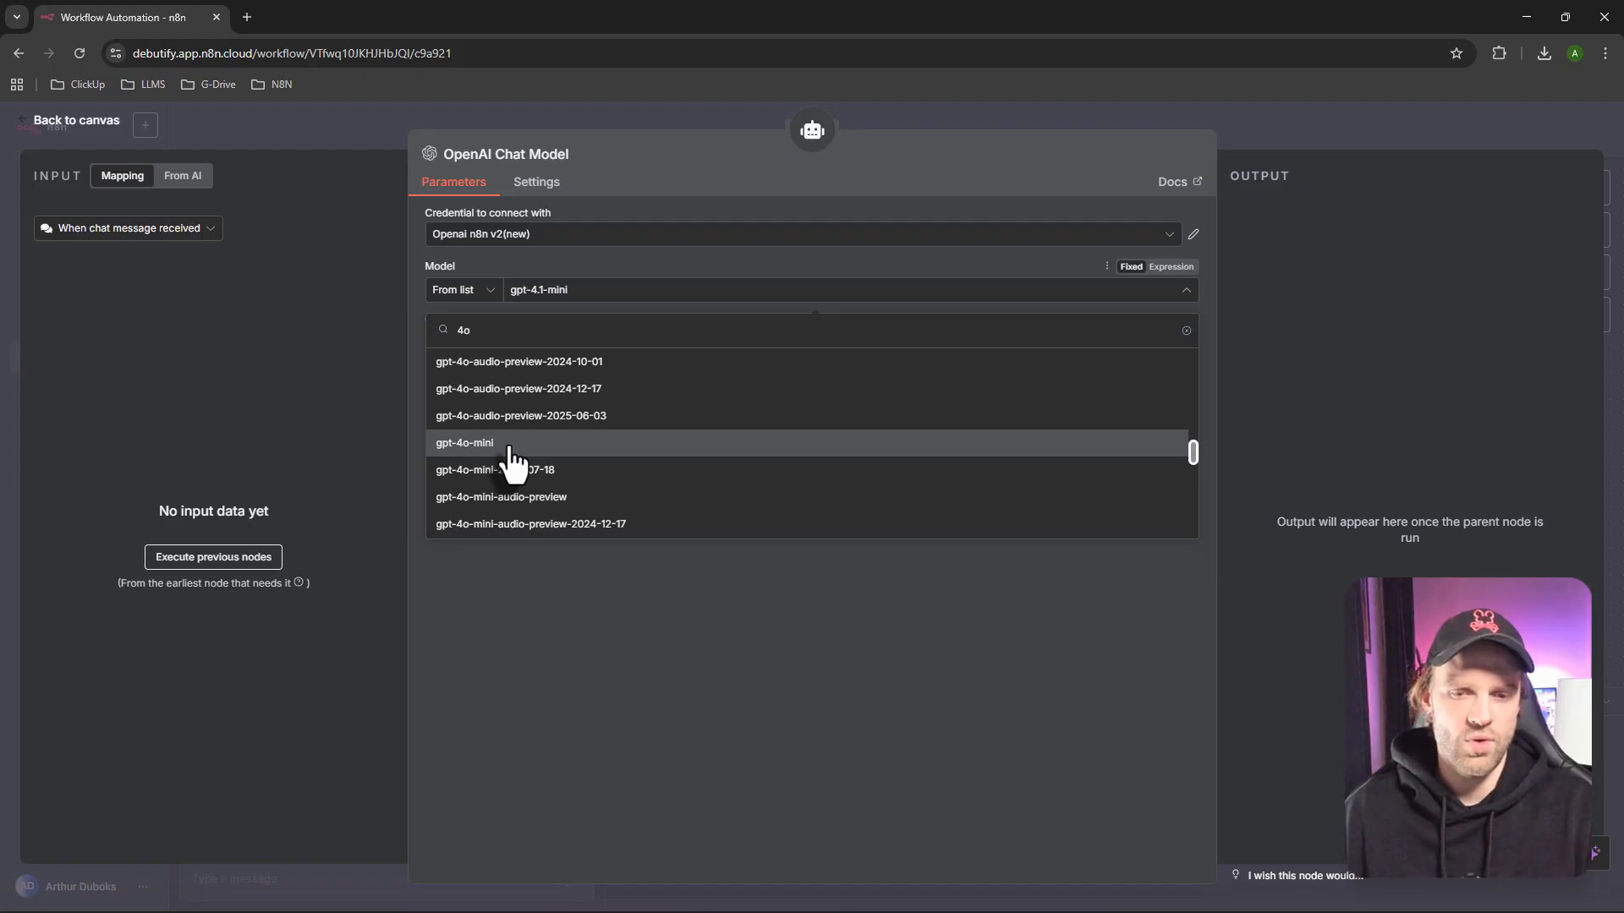
click(512, 448)
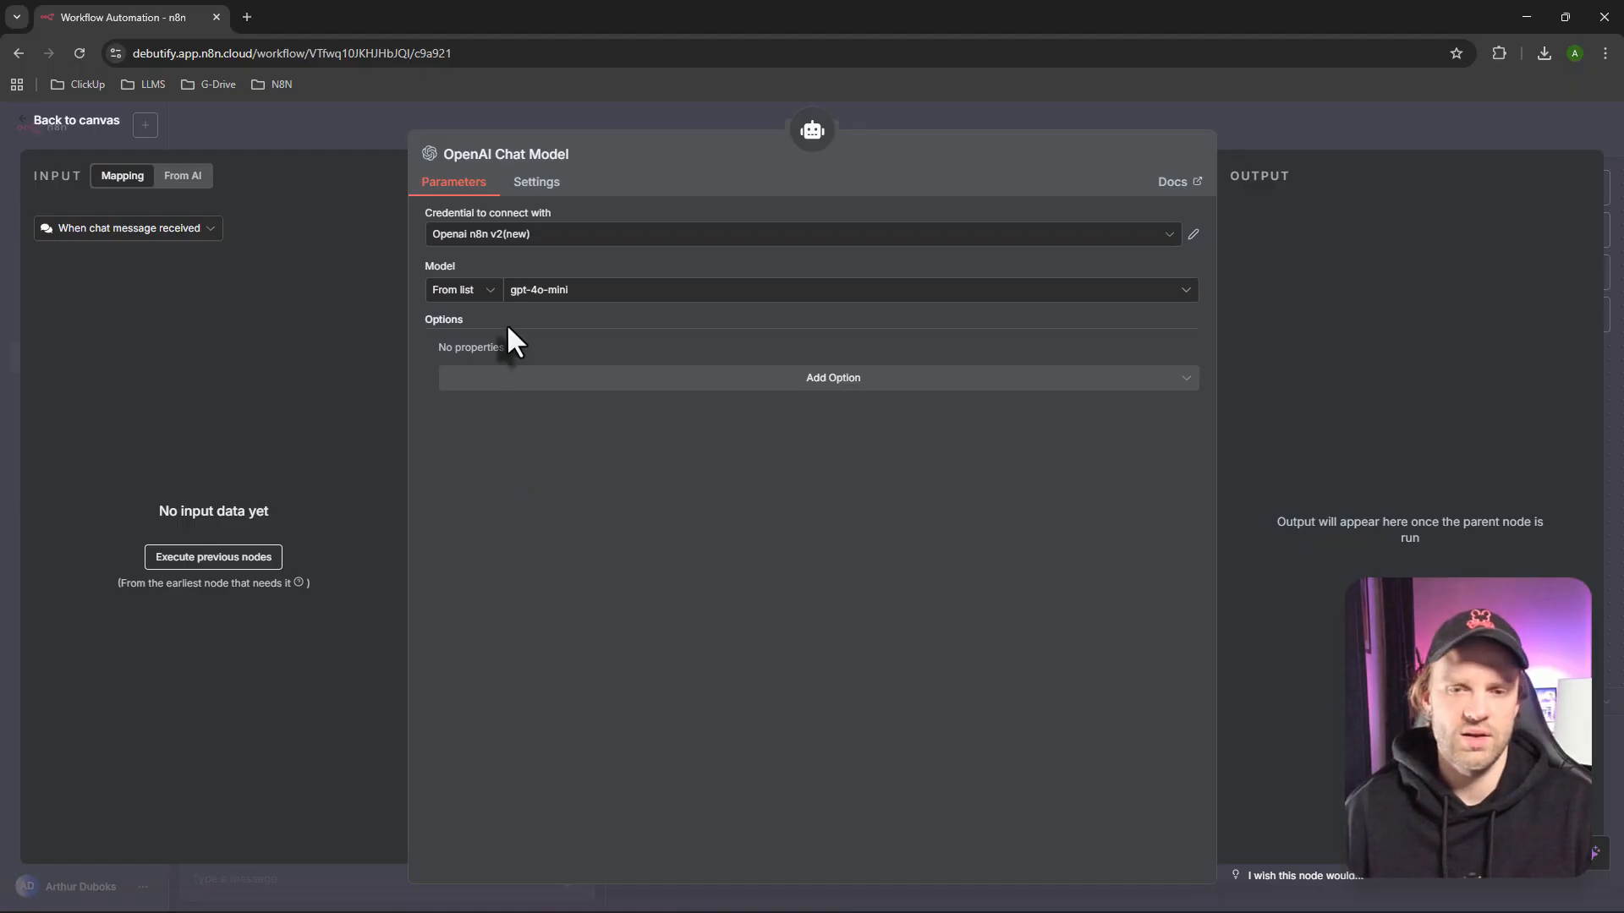
click(119, 131)
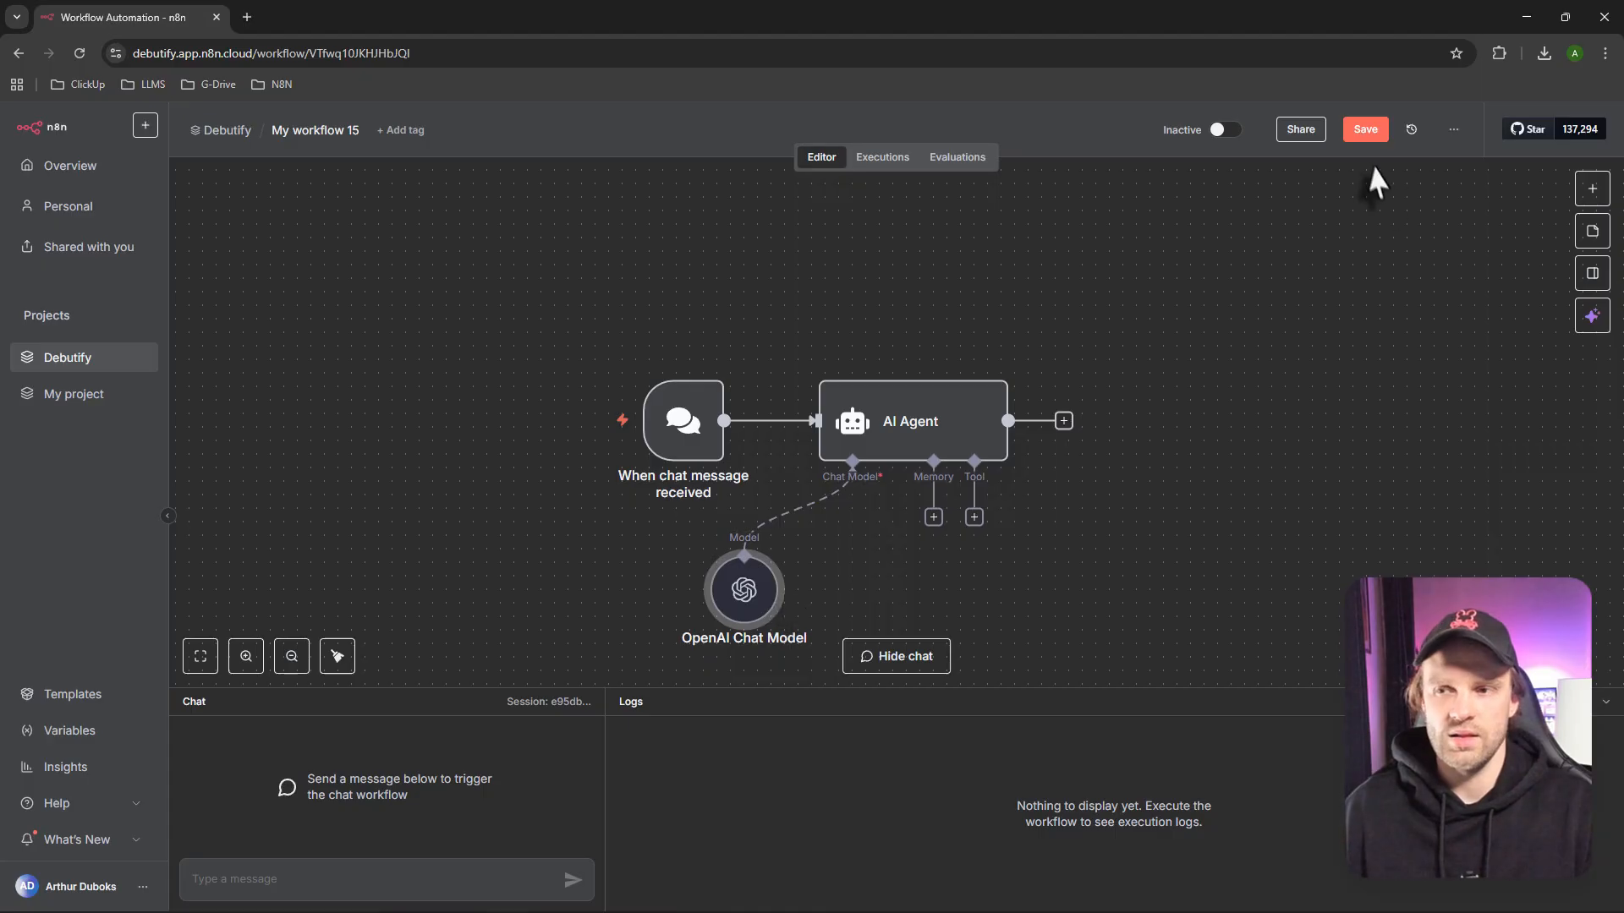
click(1364, 128)
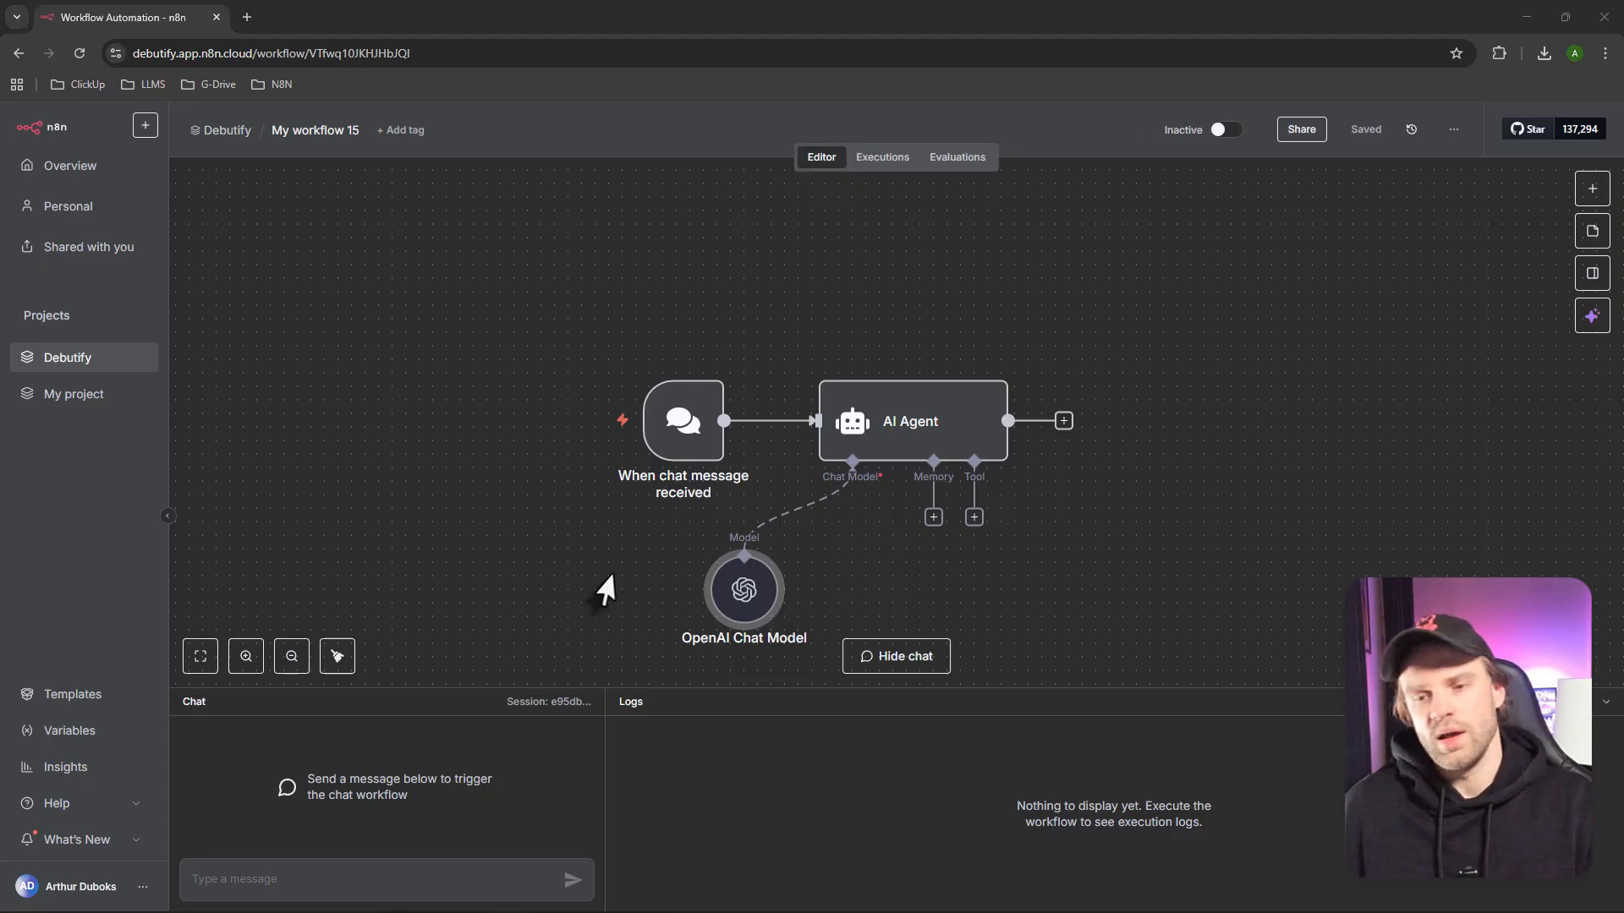
Attach a Simple Memory with a context window length of 5 to the AI Agent and save the workflow
scroll(932, 517, down, 1)
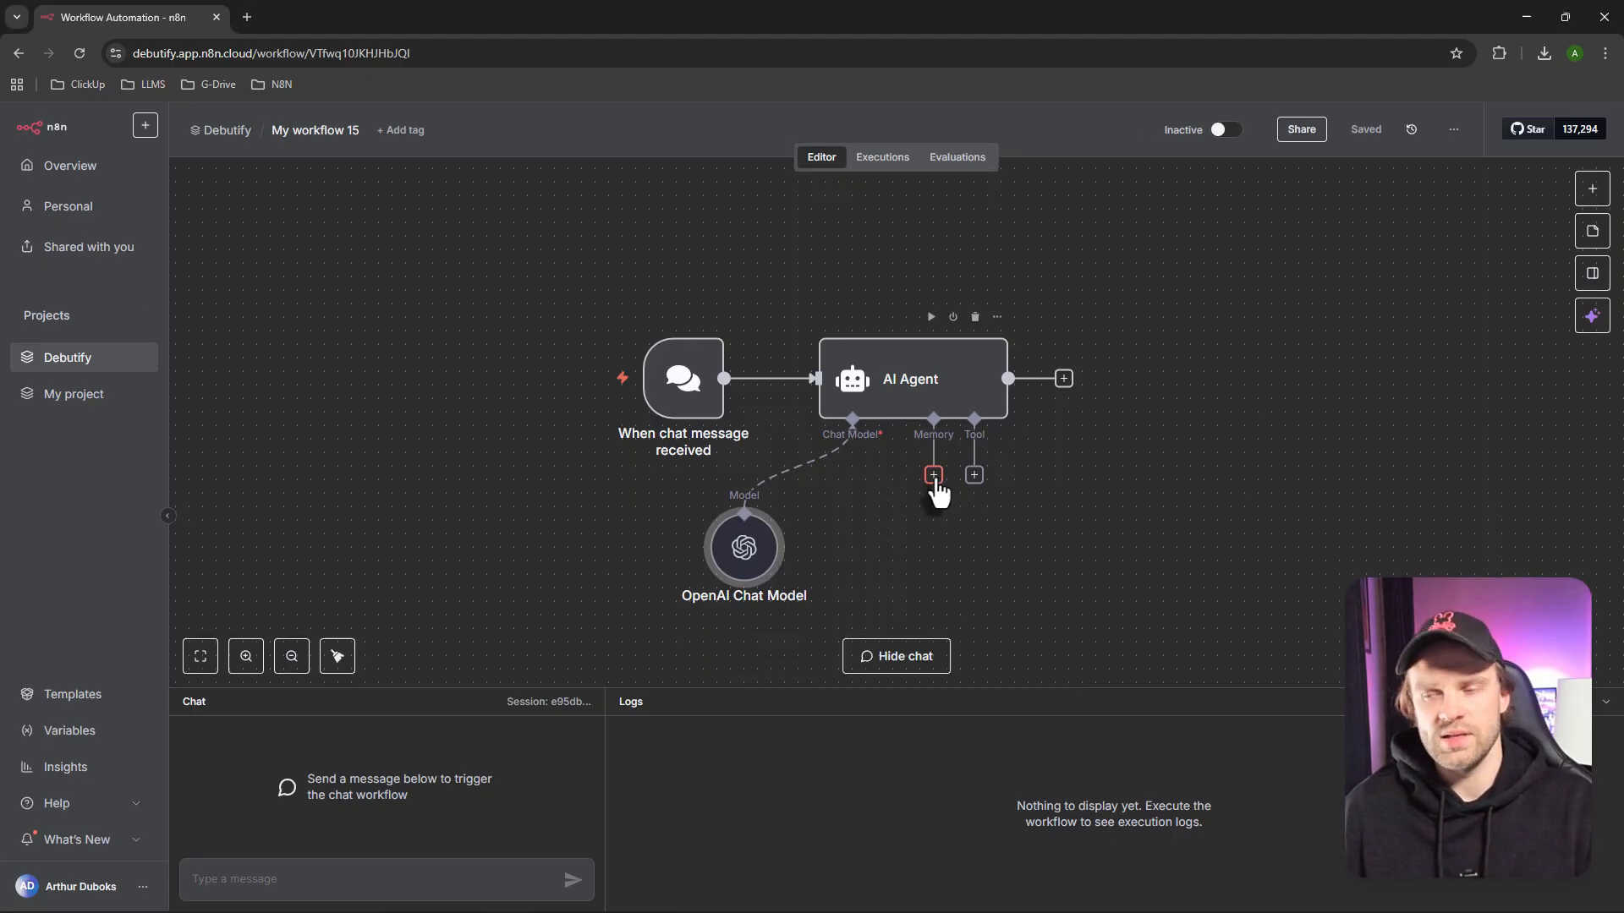
click(934, 476)
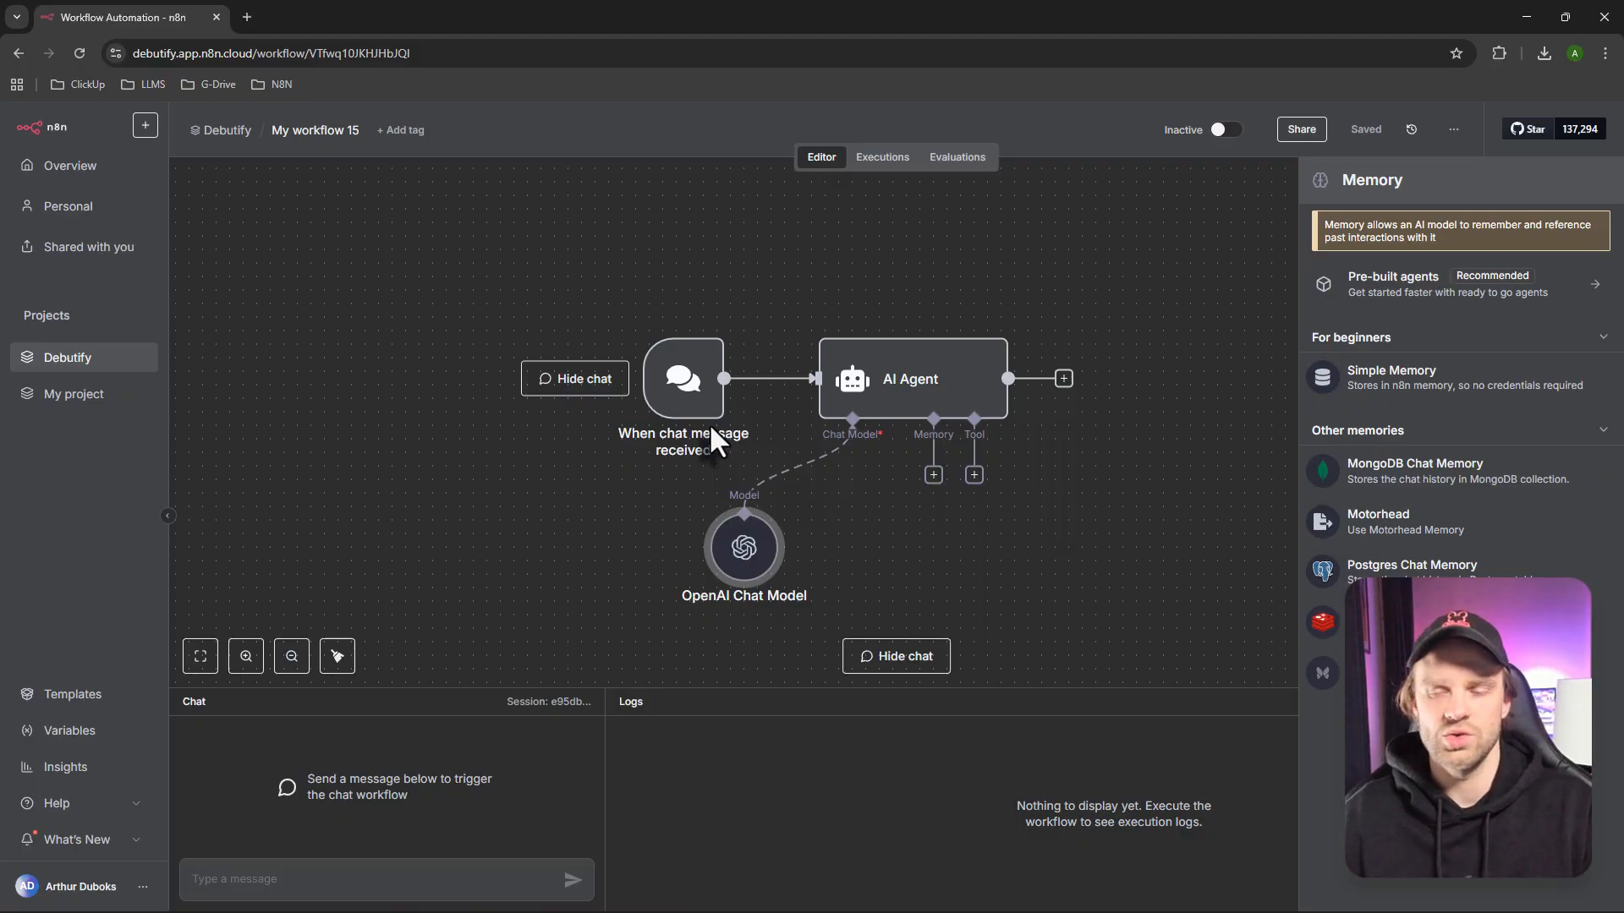
click(1386, 377)
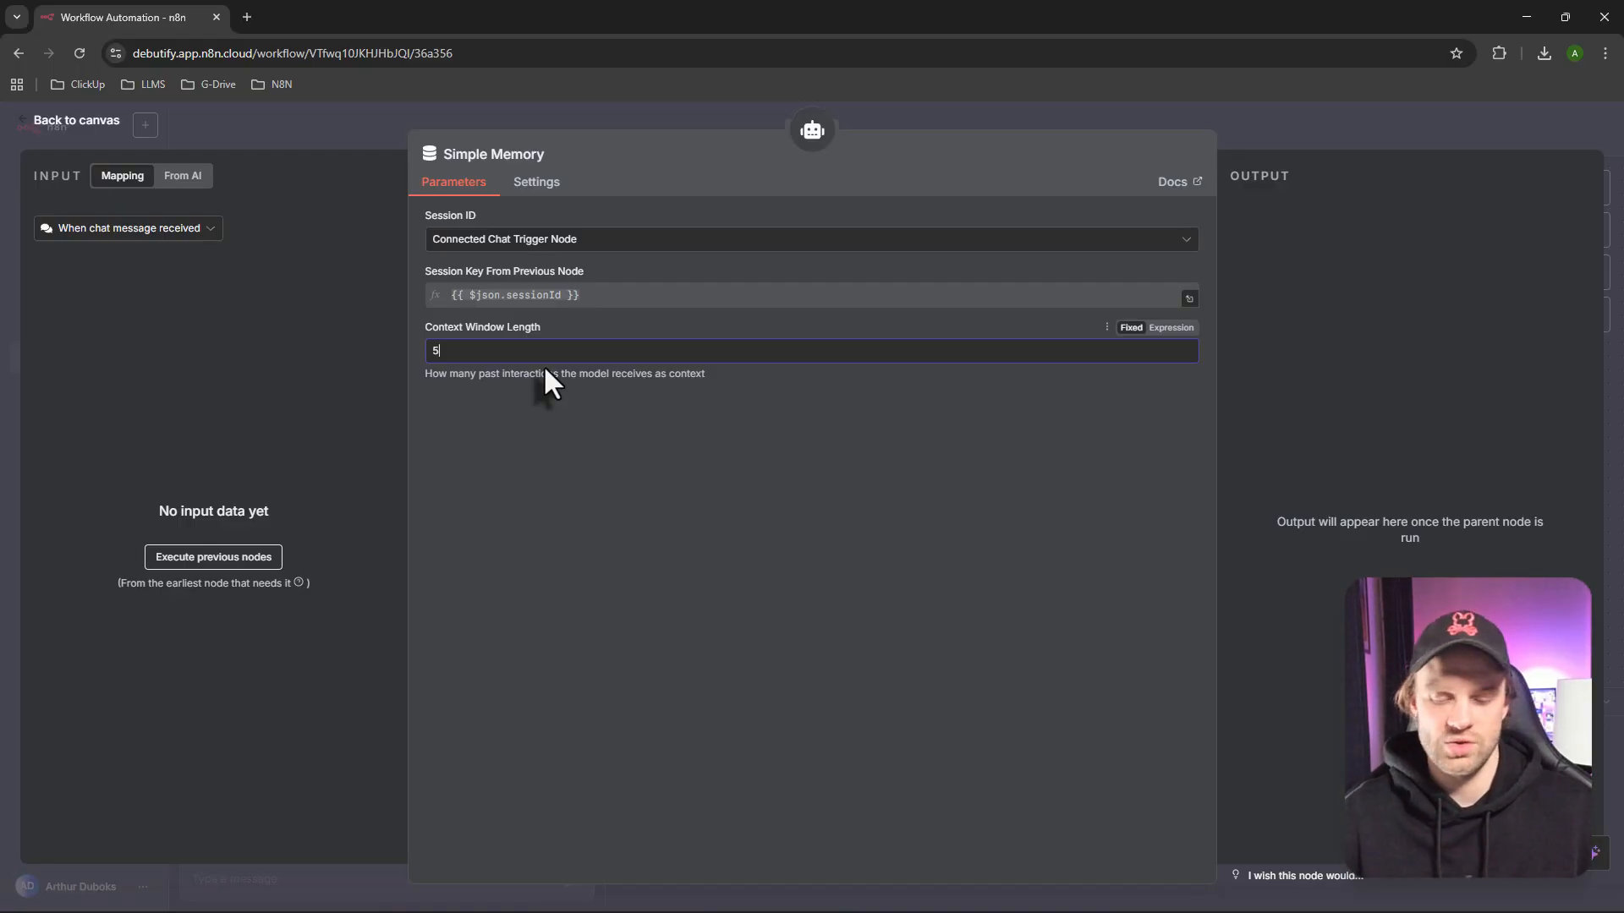
key(BackSpace)
text(1)
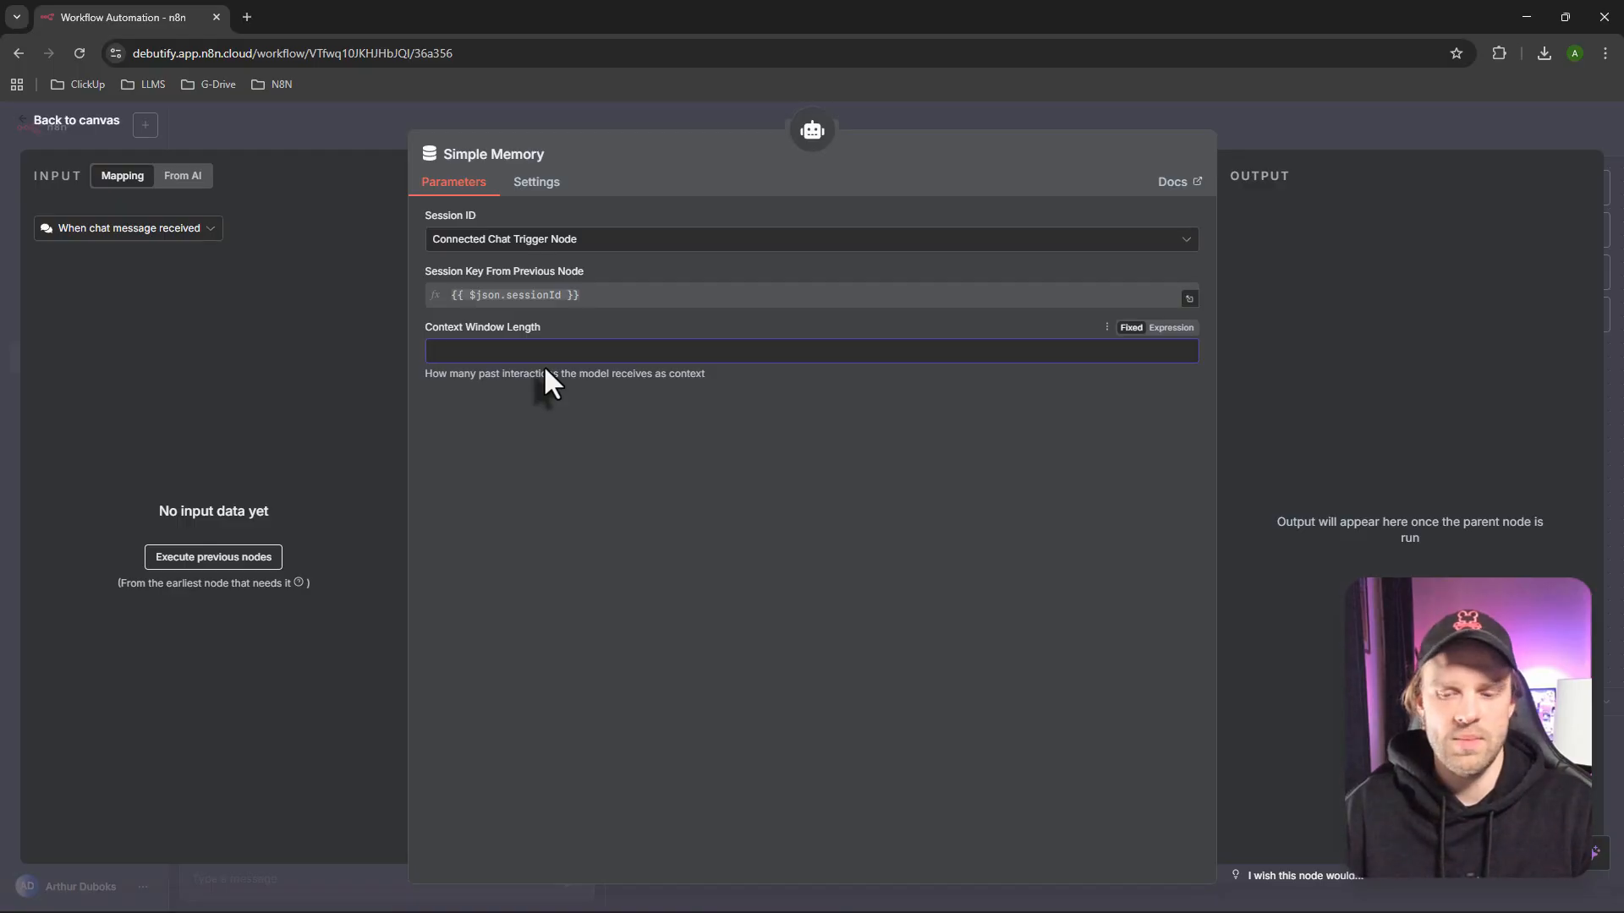
text(2)
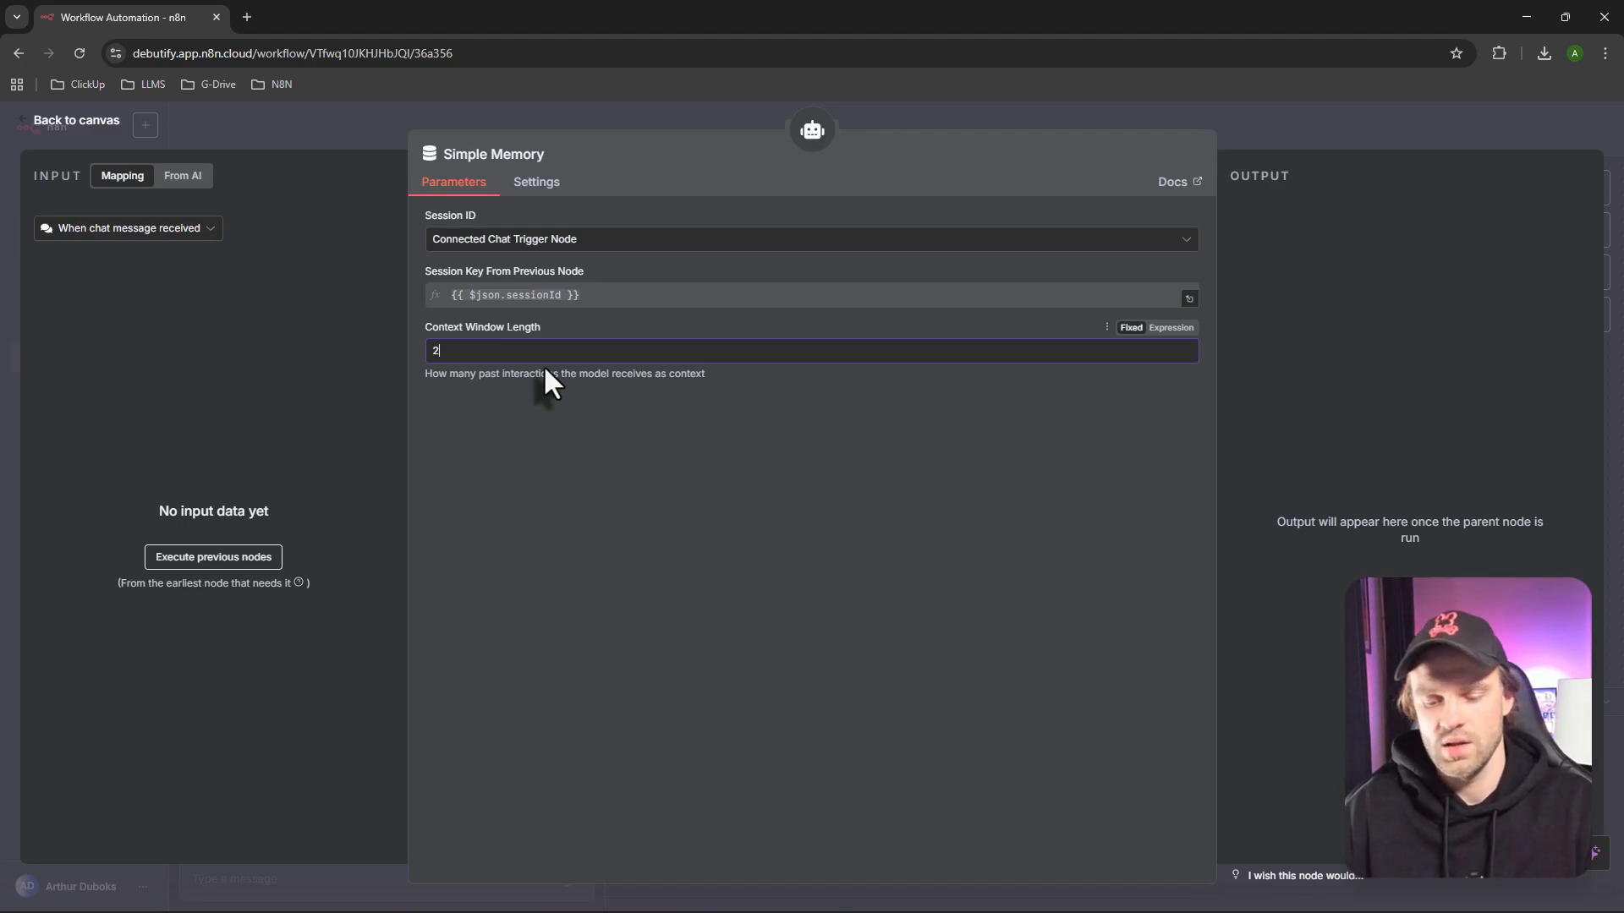
key(BackSpace)
text(5)
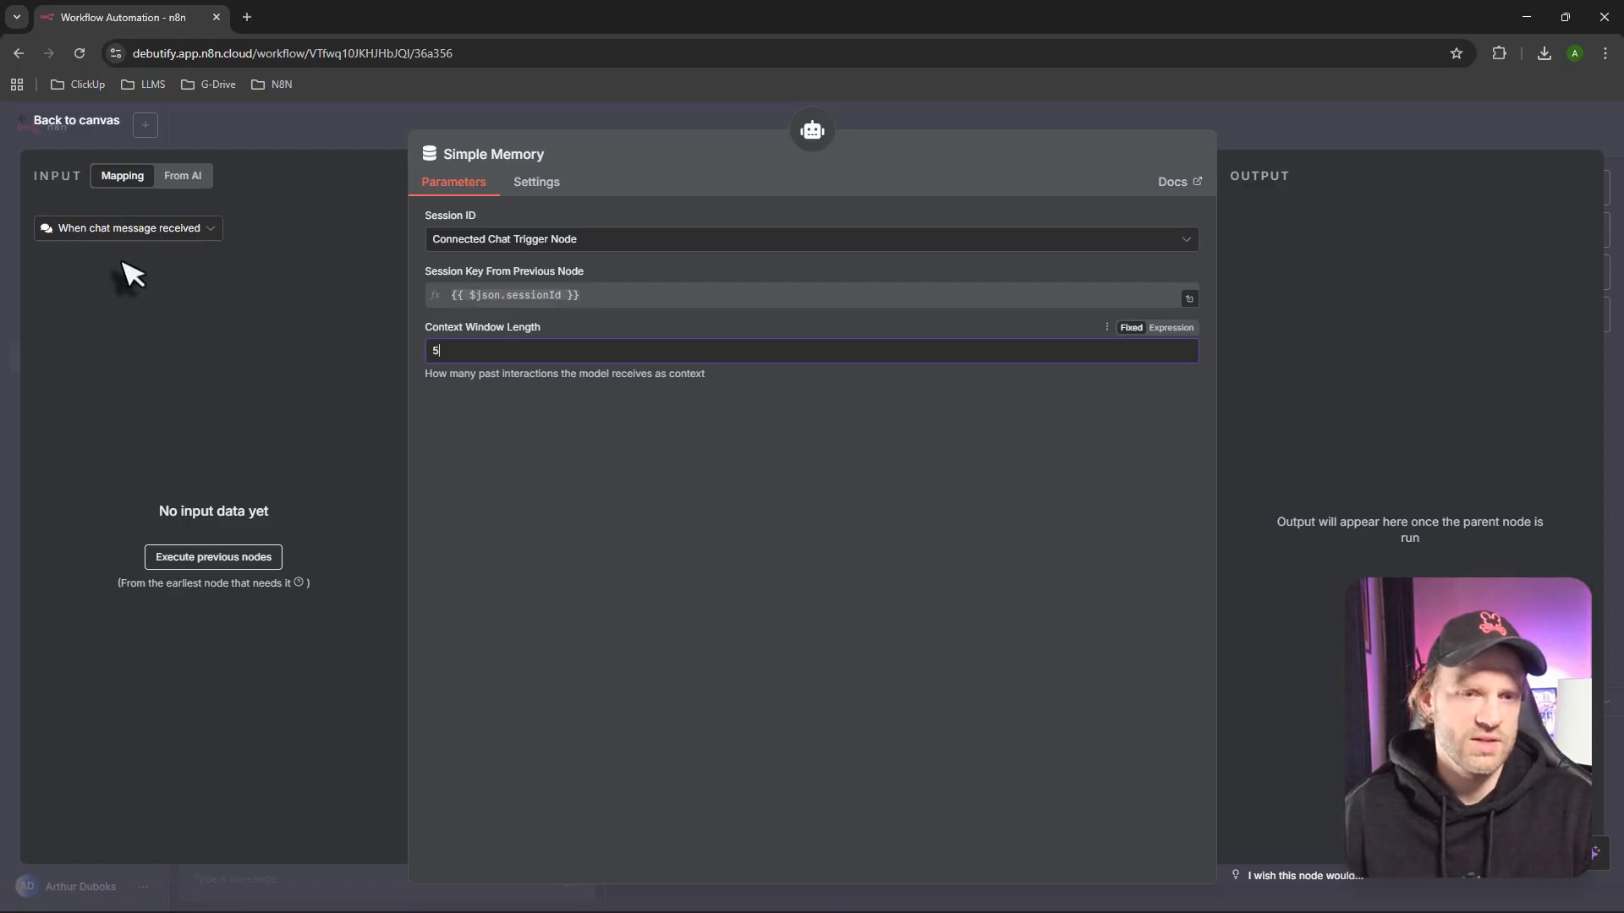
click(61, 123)
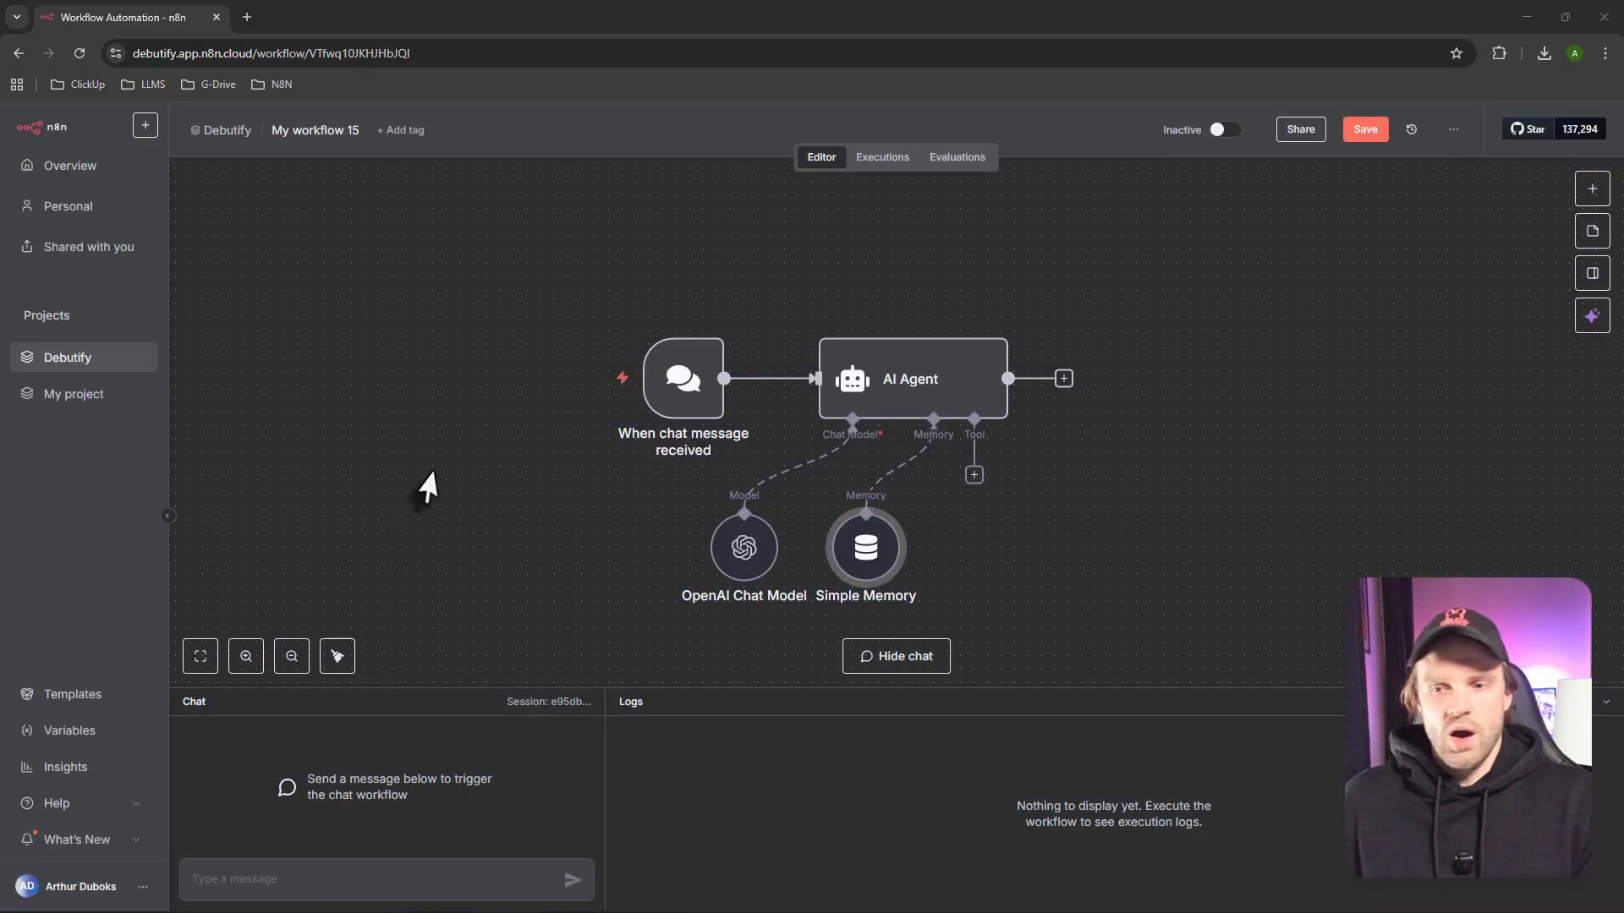
click(1357, 131)
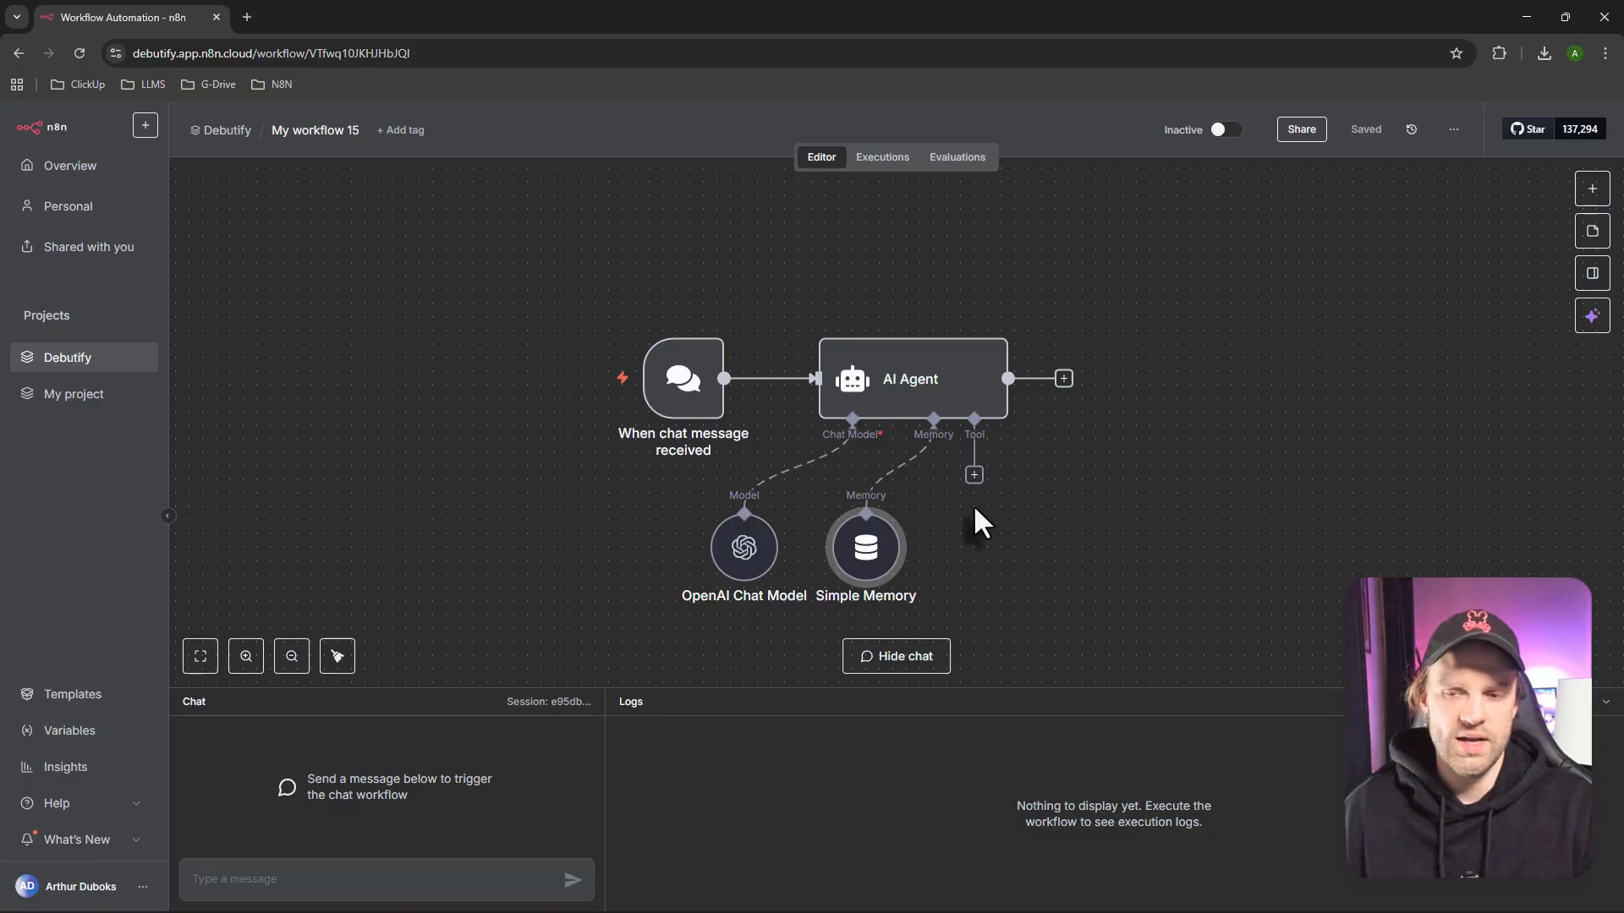
Add the Tavily Tool to the AI Agent and start a new Tavily API credential for it
click(974, 475)
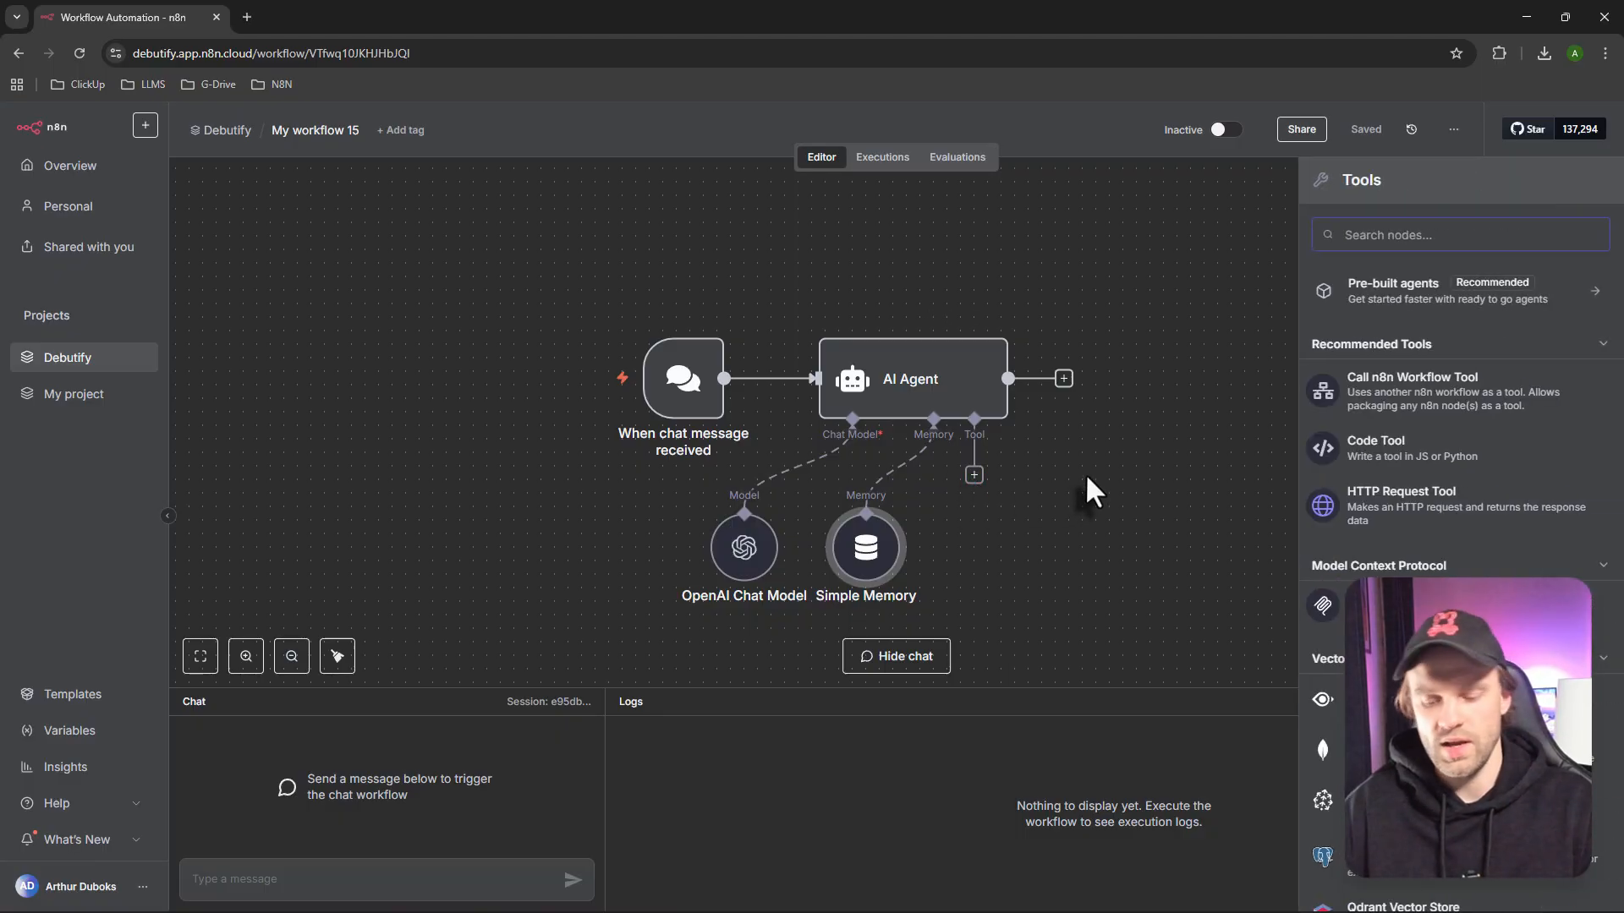
text(tavil)
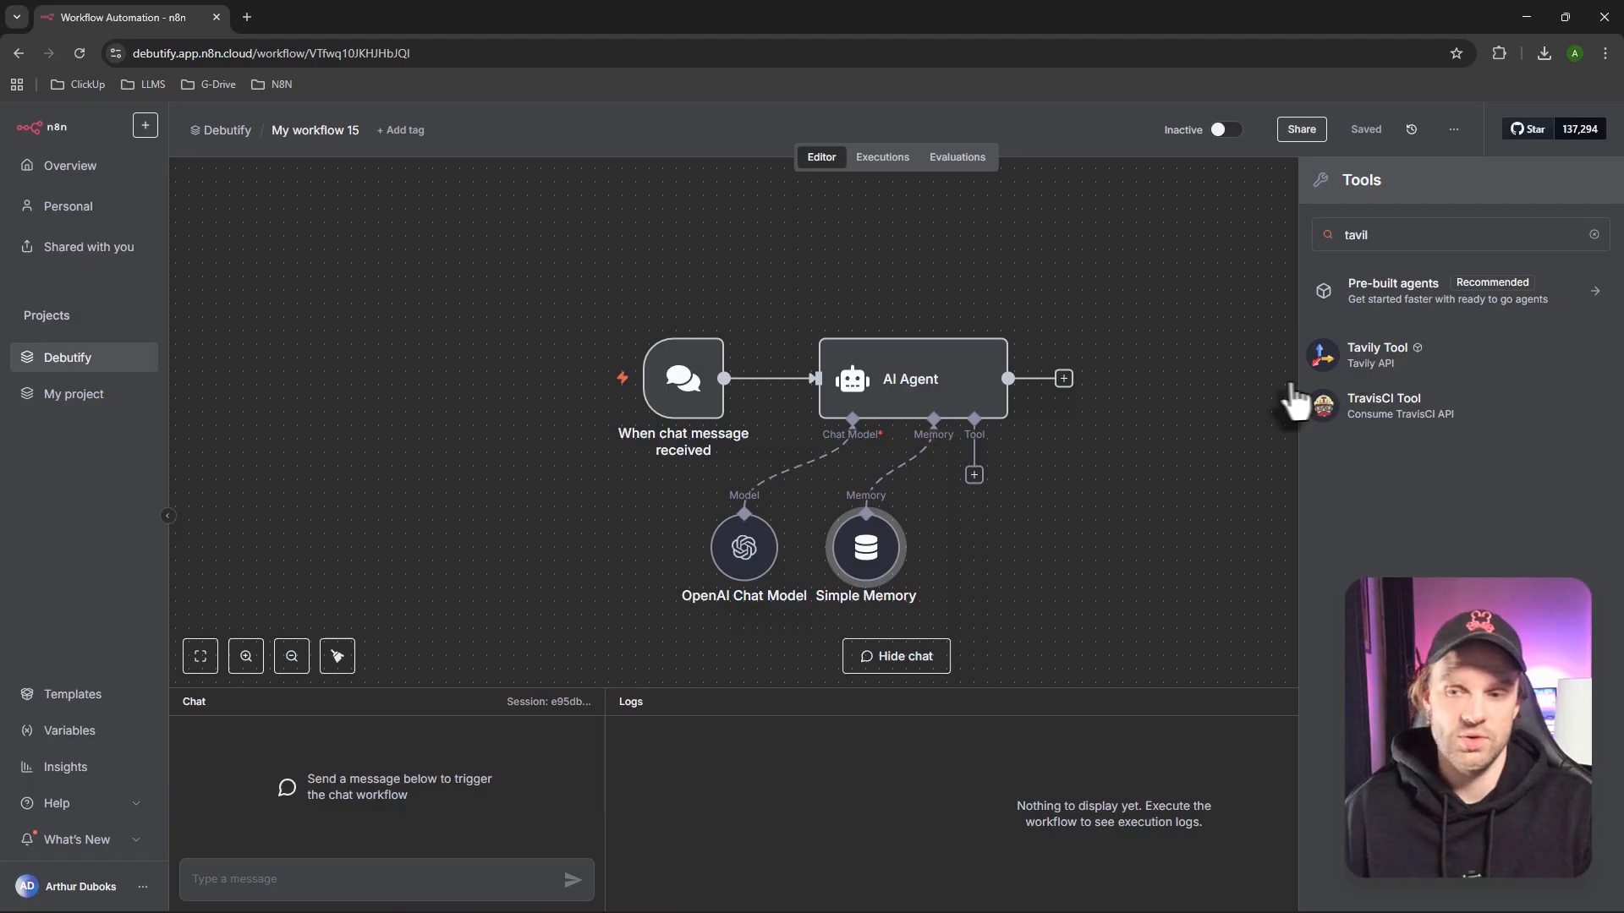
click(1374, 356)
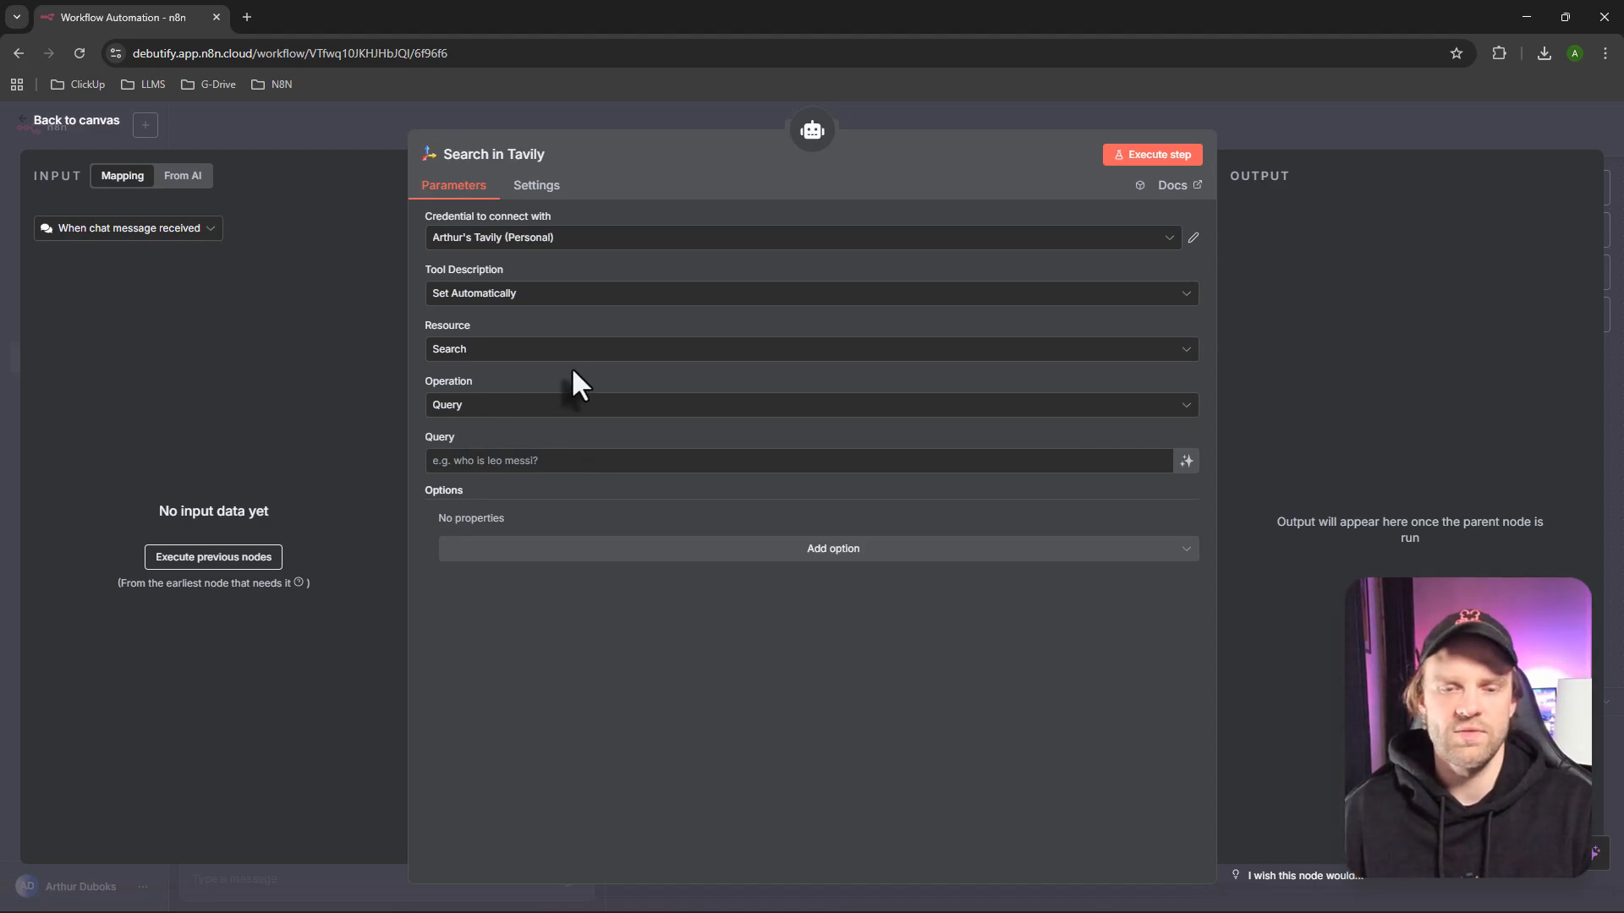
click(555, 241)
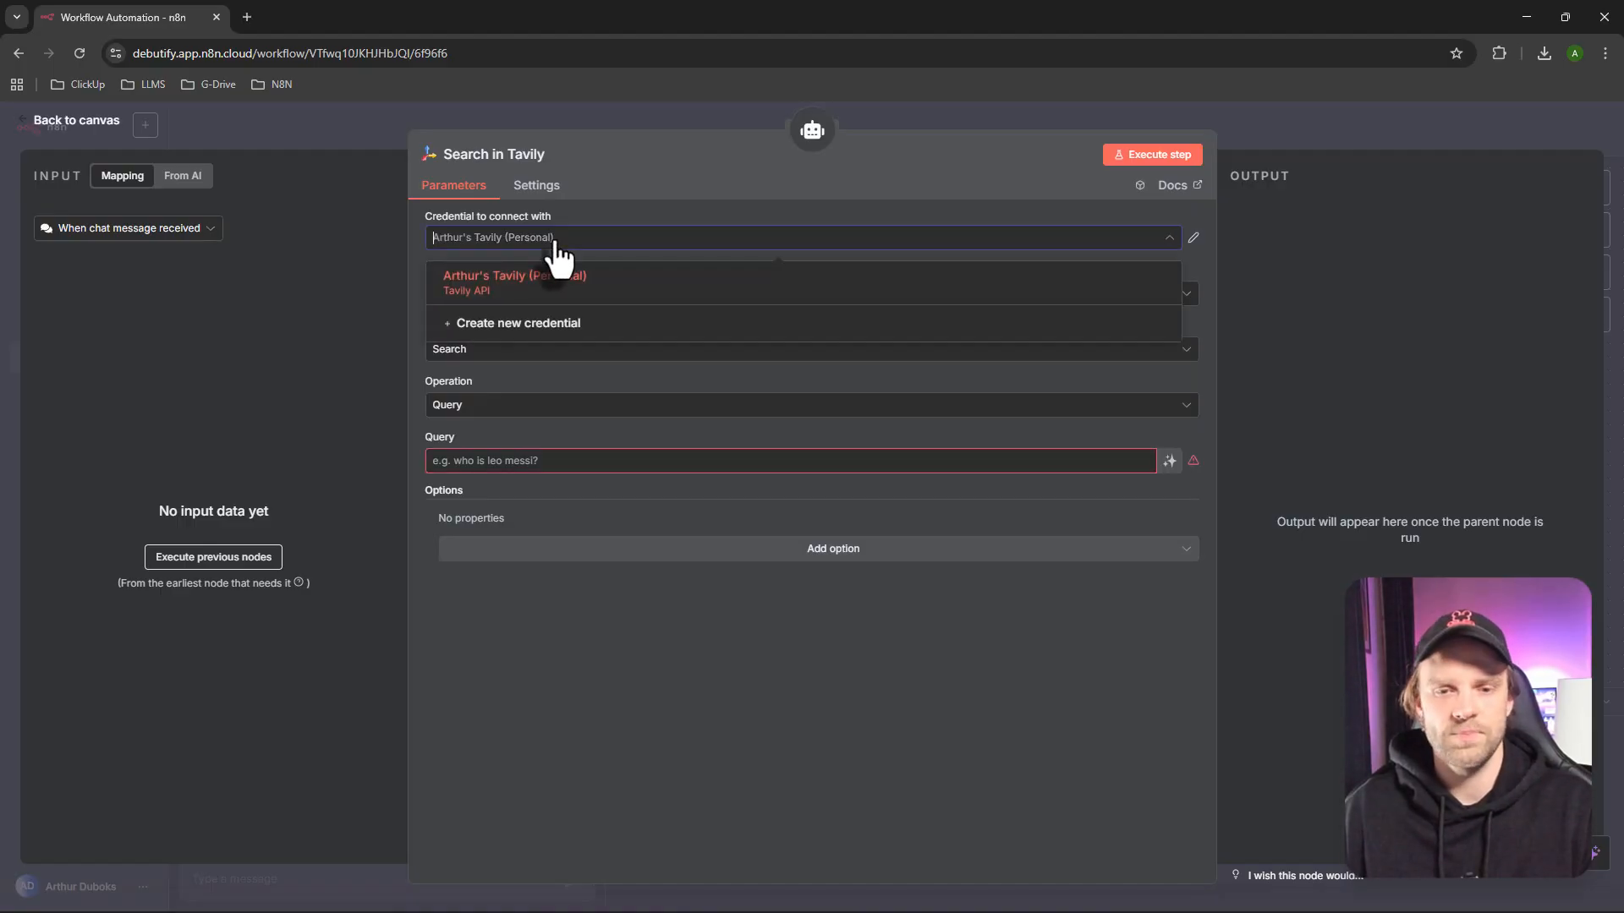
click(545, 325)
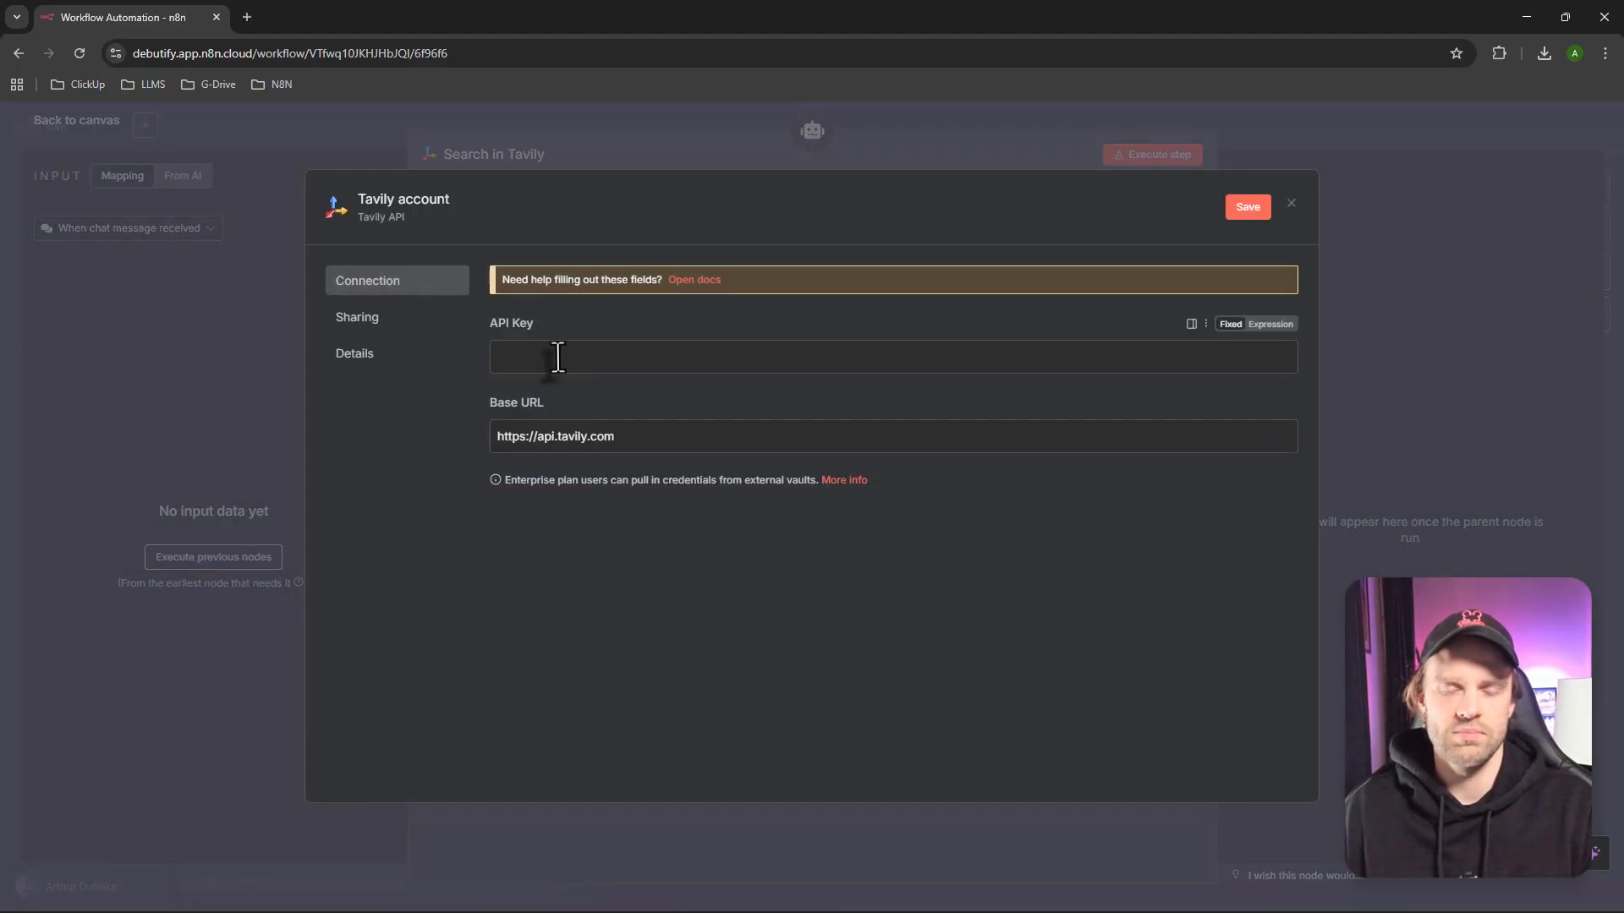
click(555, 357)
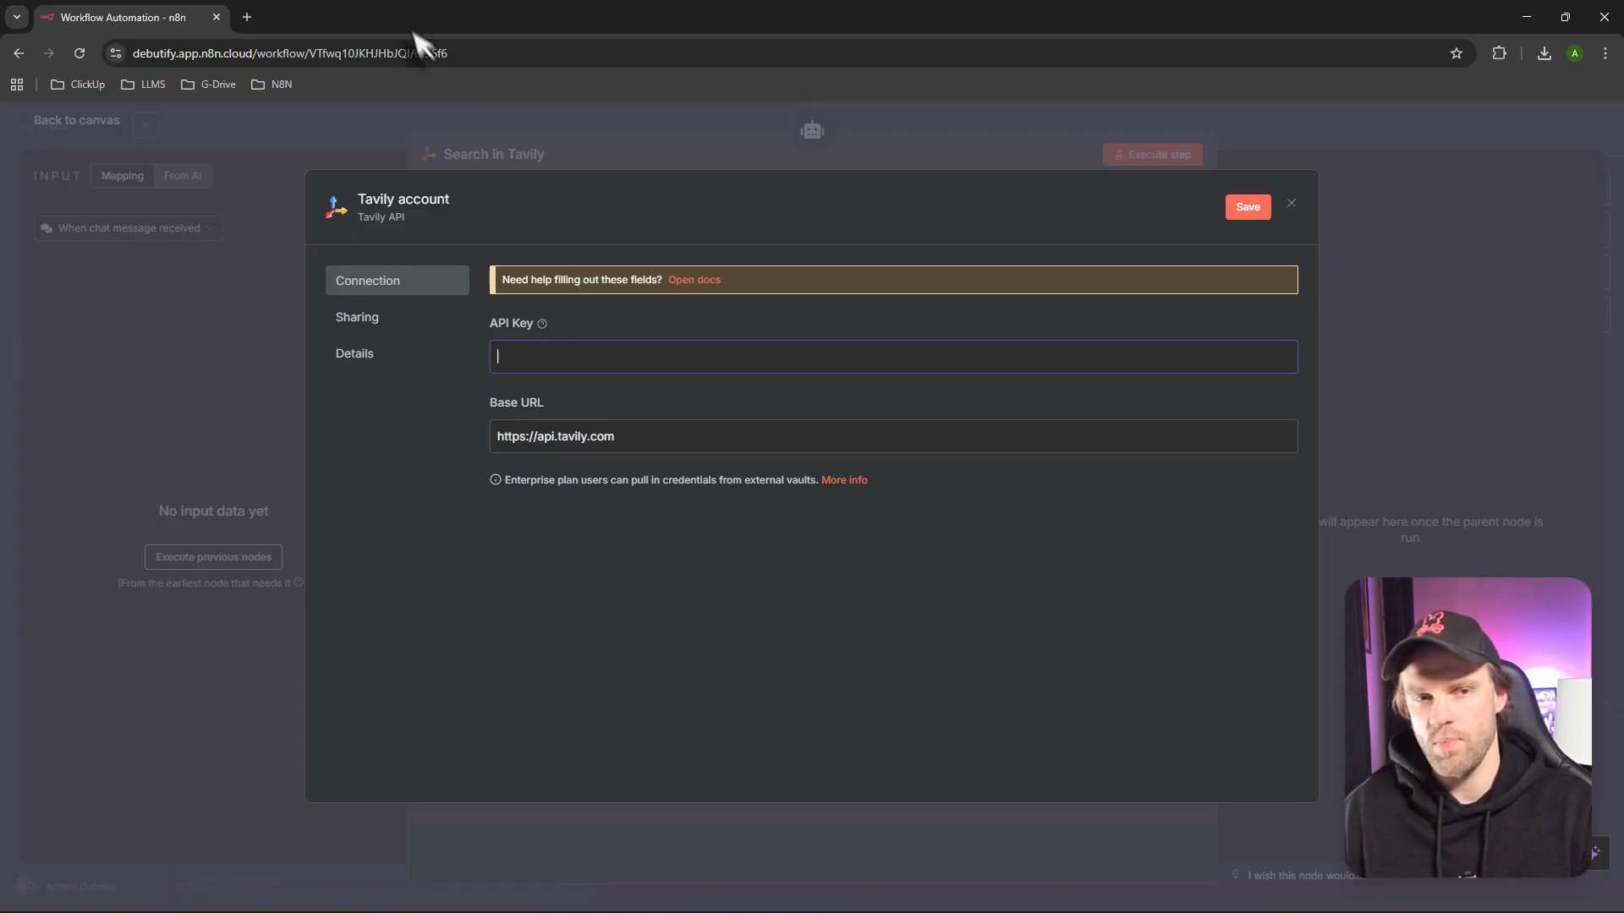
Open tavily.com in a new browser tab and log in to the Tavily API platform
click(247, 17)
text(tavily)
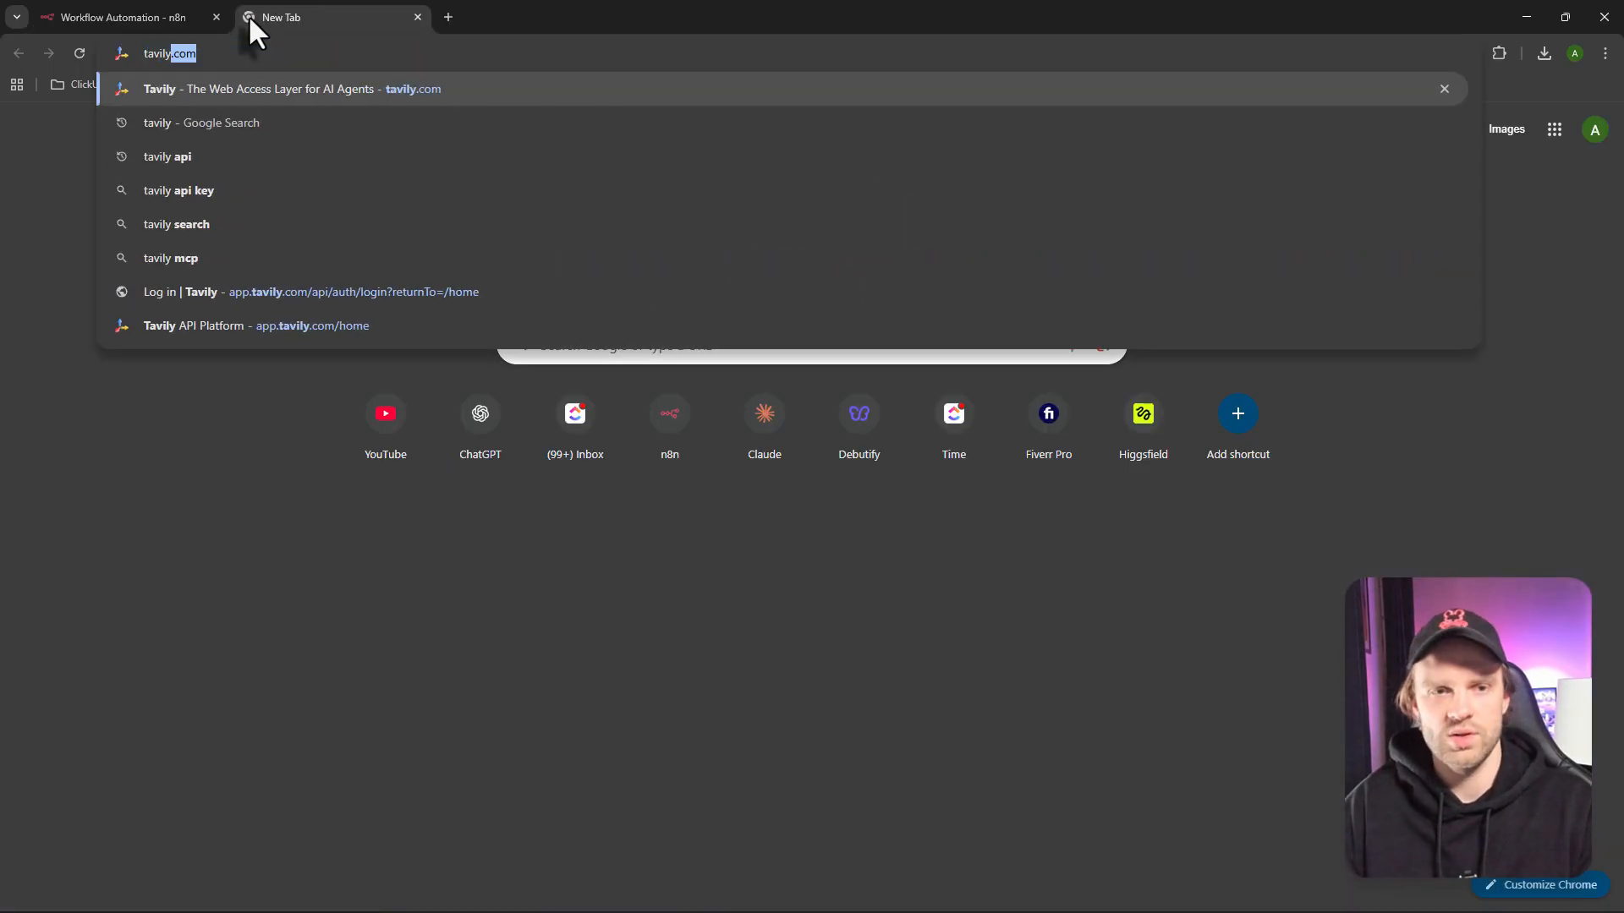
key(Return)
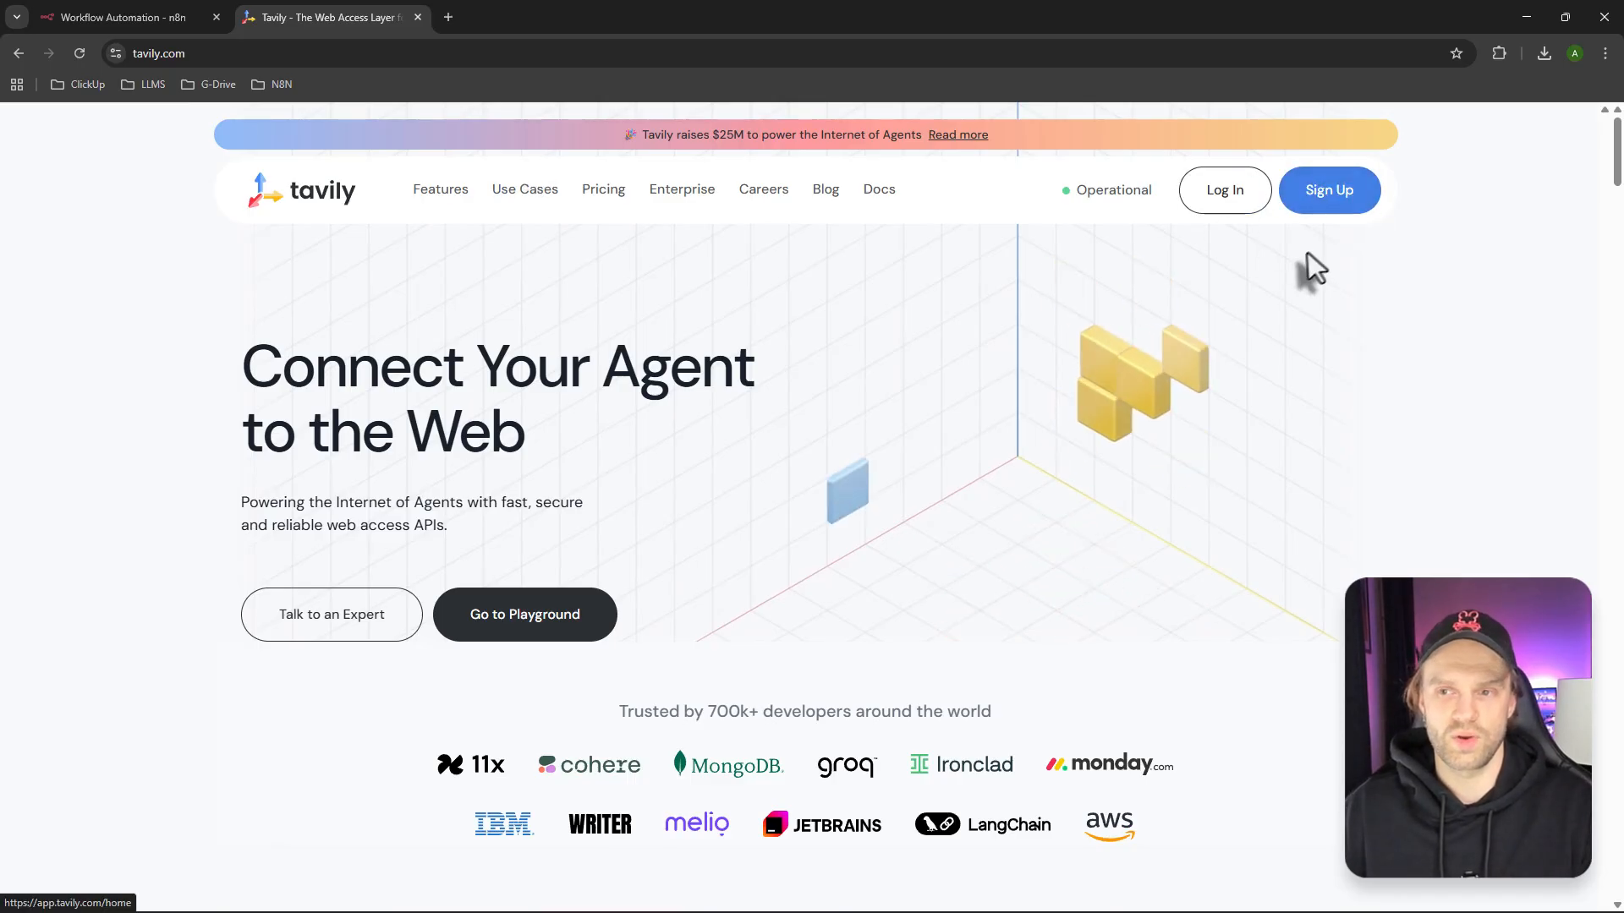
click(1221, 203)
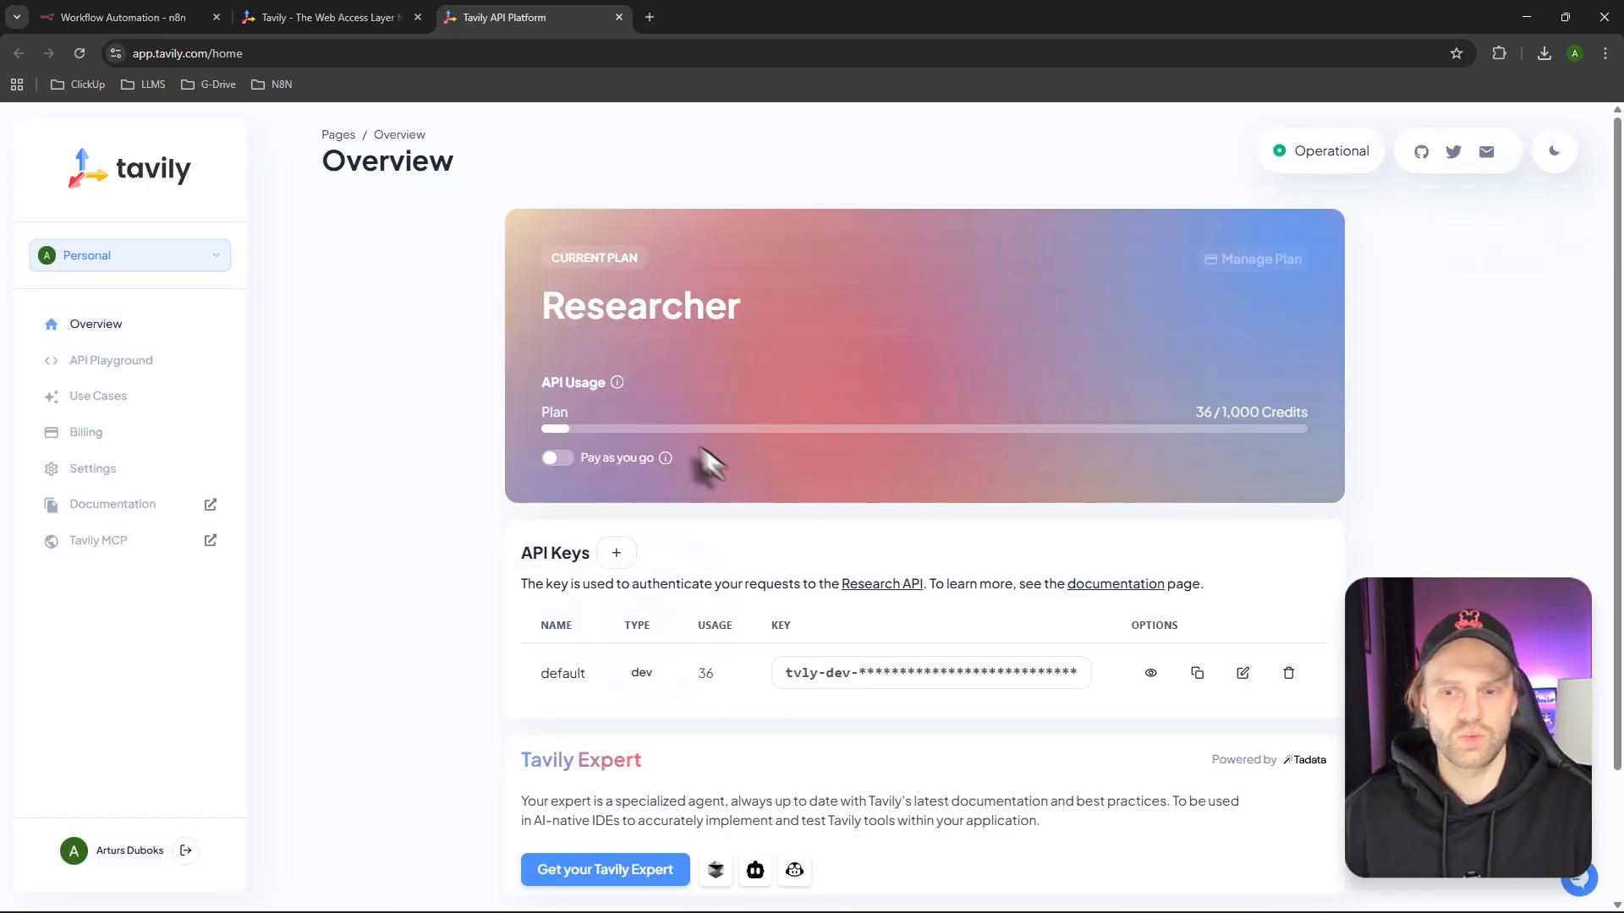
Examine the form for creating a new Tavily API key and dismiss it without creating a key
scroll(490, 524, down, 1)
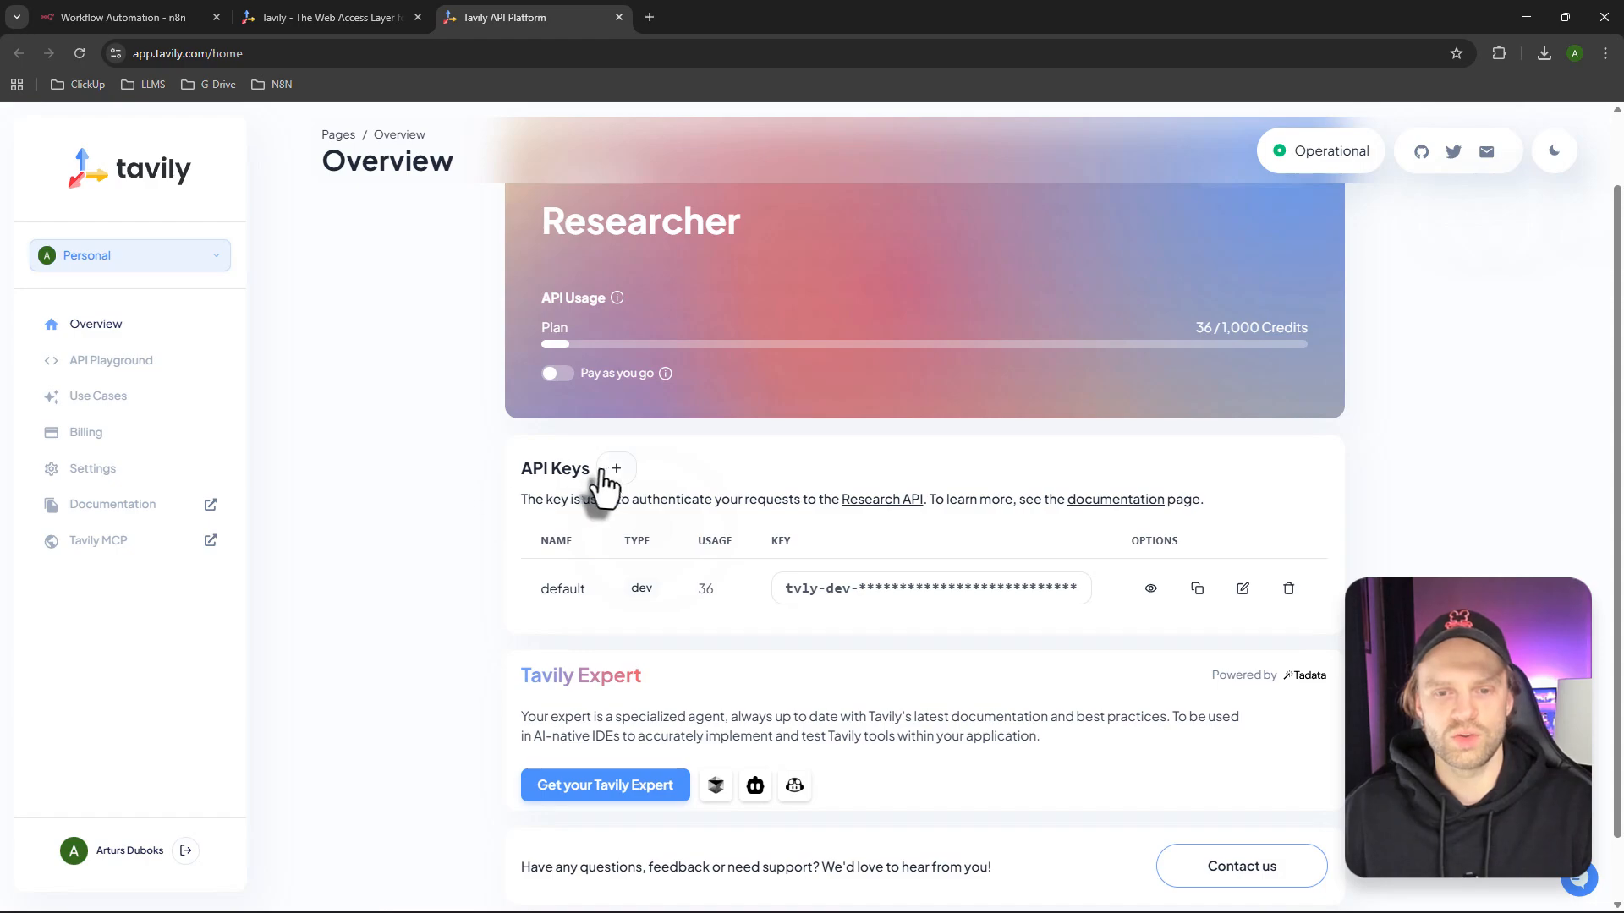
click(616, 471)
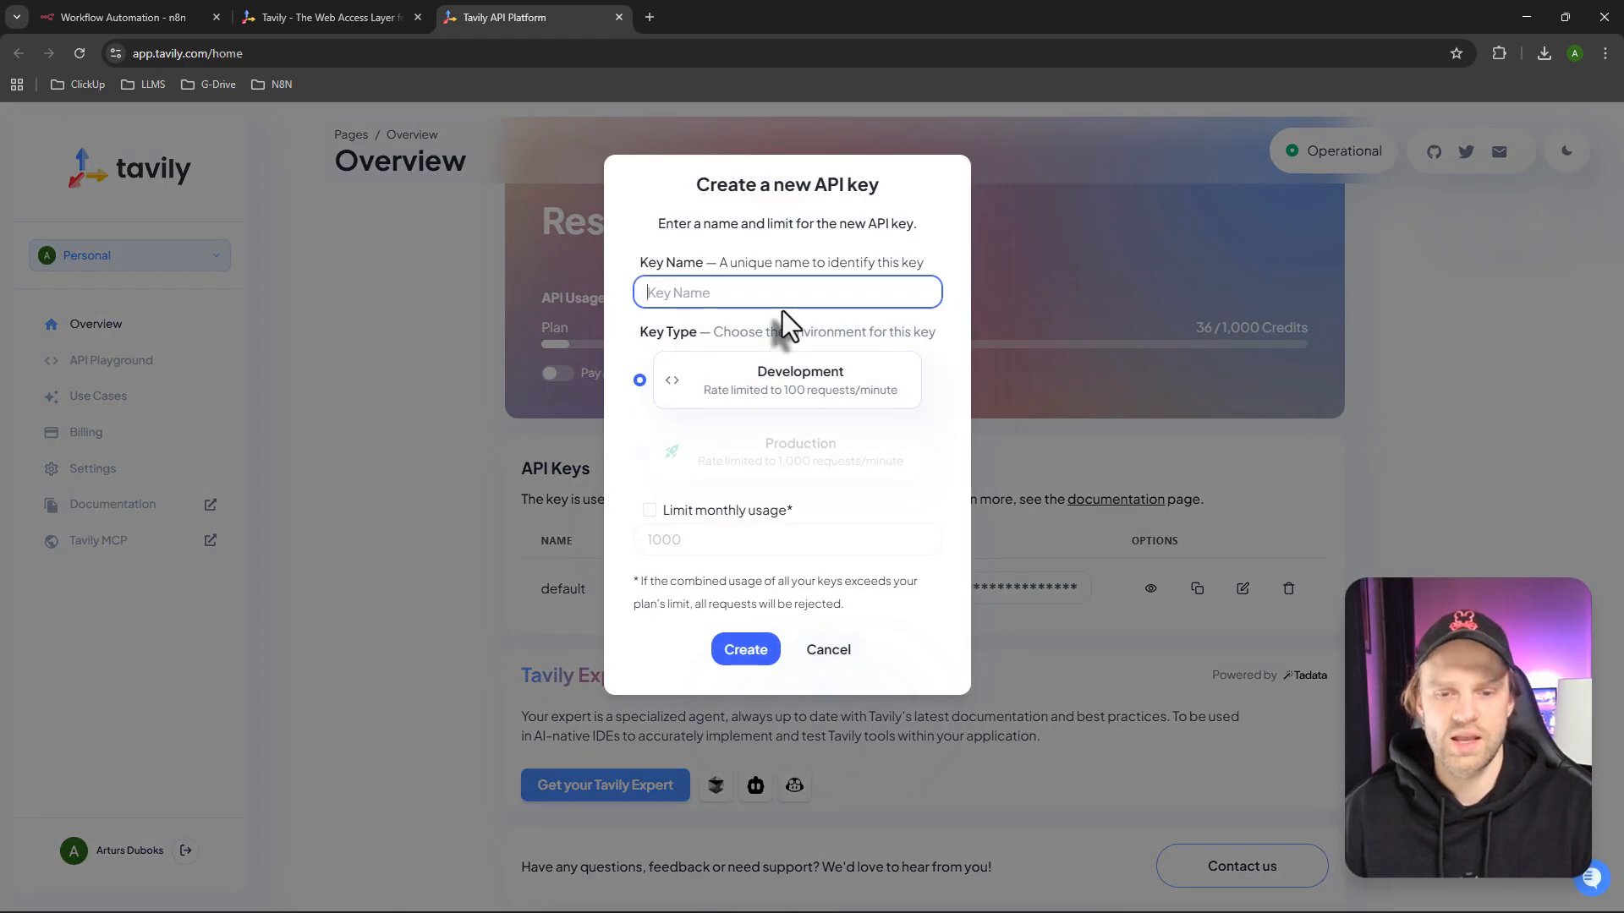
click(505, 448)
click(616, 470)
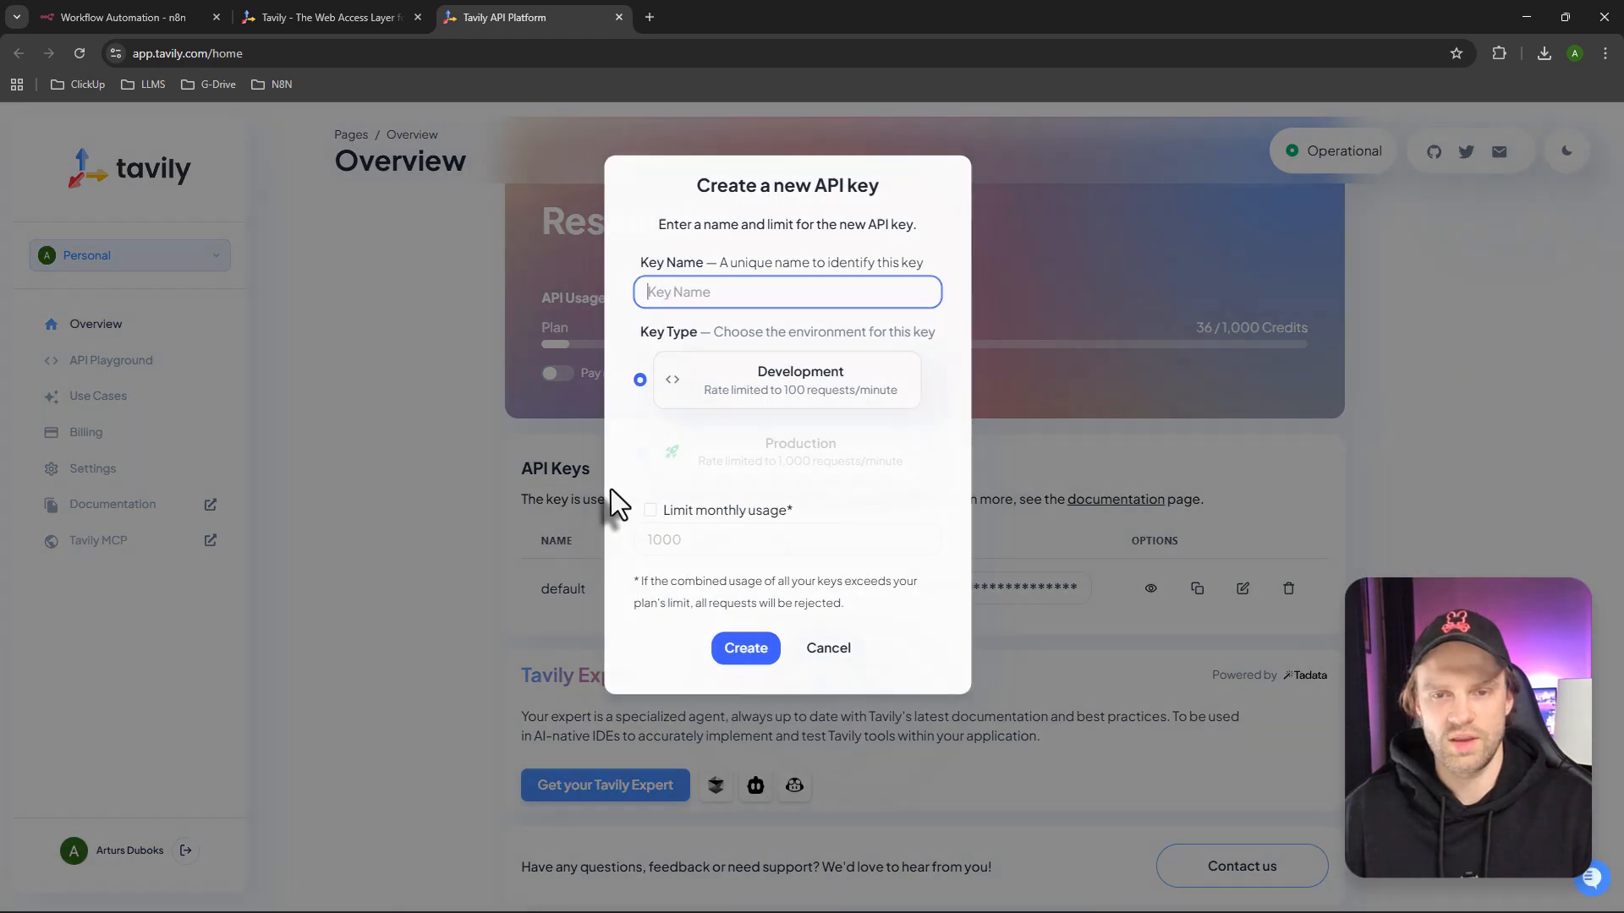
click(459, 360)
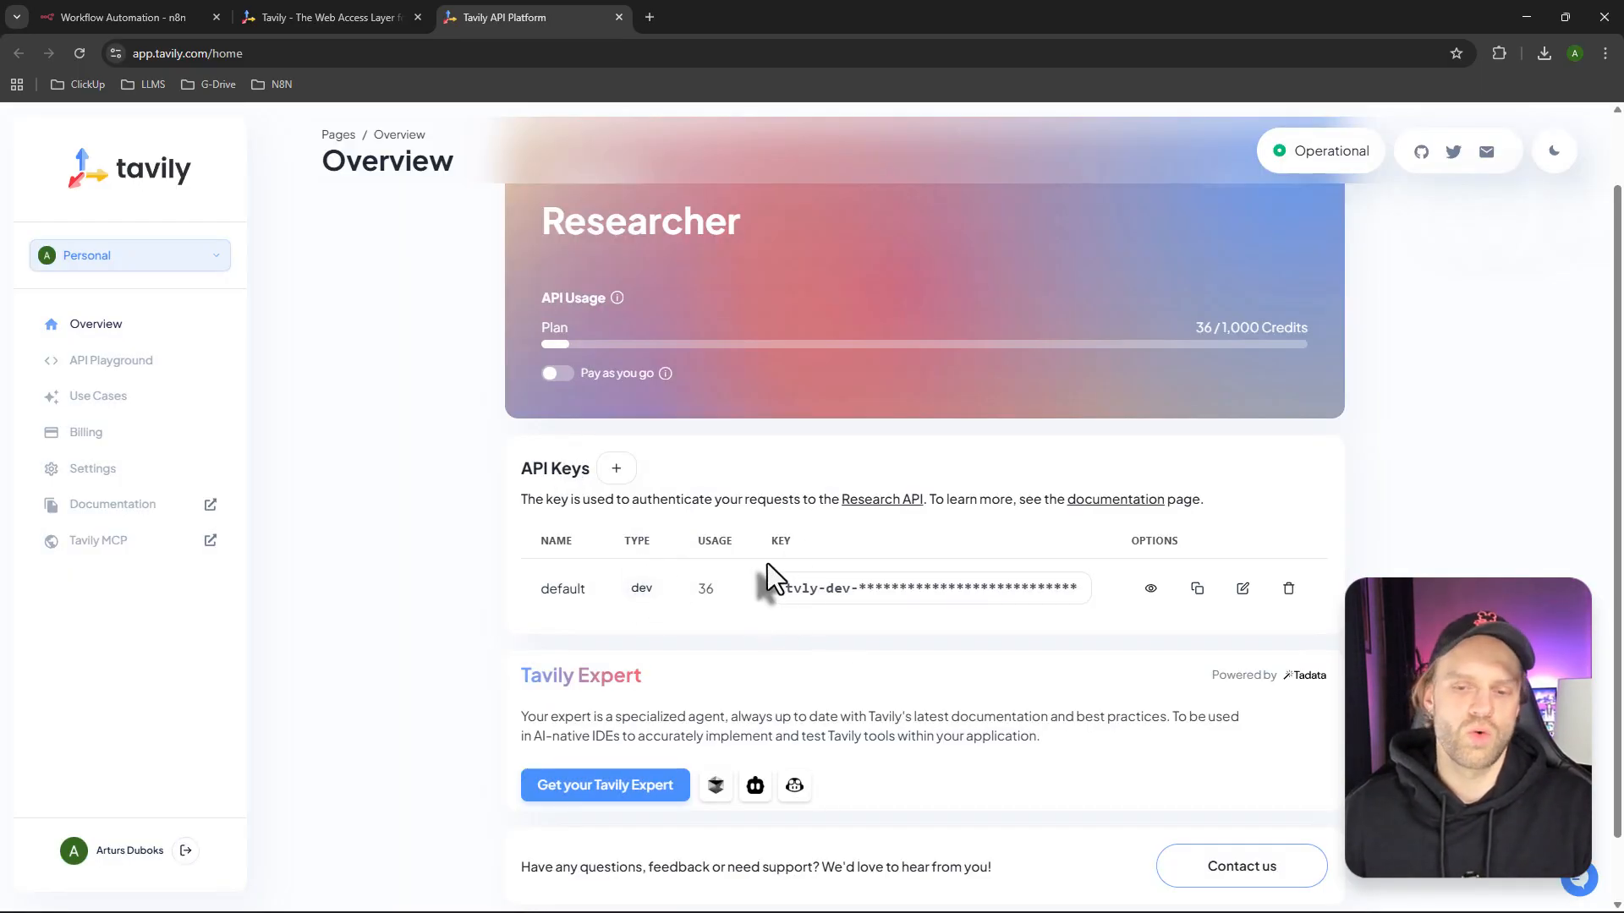
Copy the default Tavily API key, close the Tavily homepage and return to the n8n credential form
drag(776, 593, 464, 583)
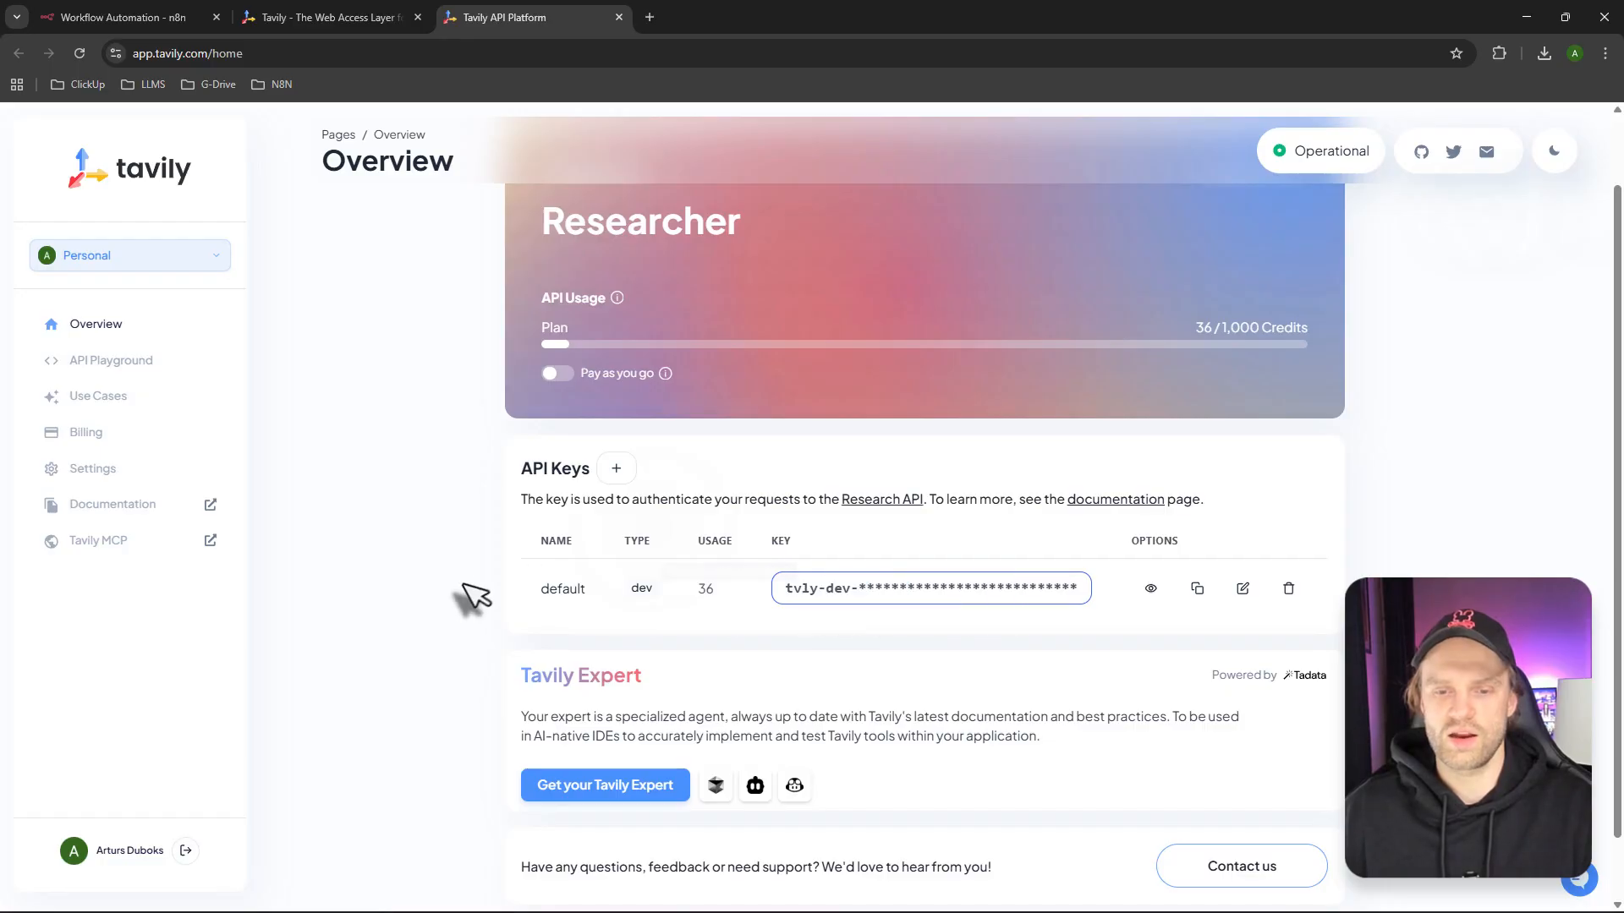
click(489, 606)
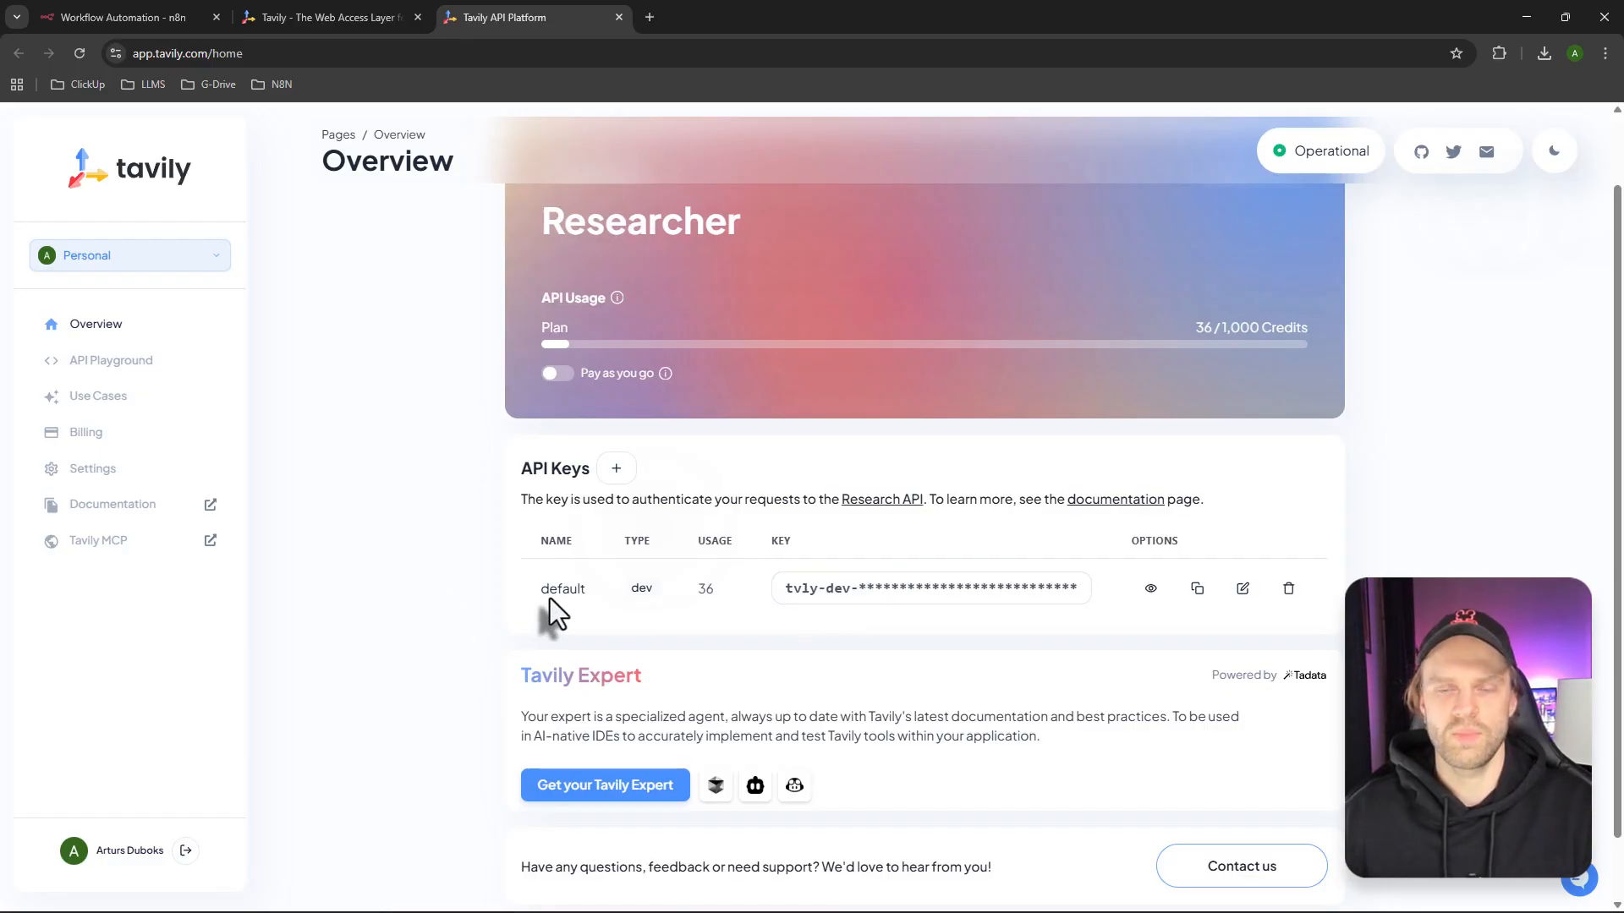
click(1197, 589)
click(1197, 592)
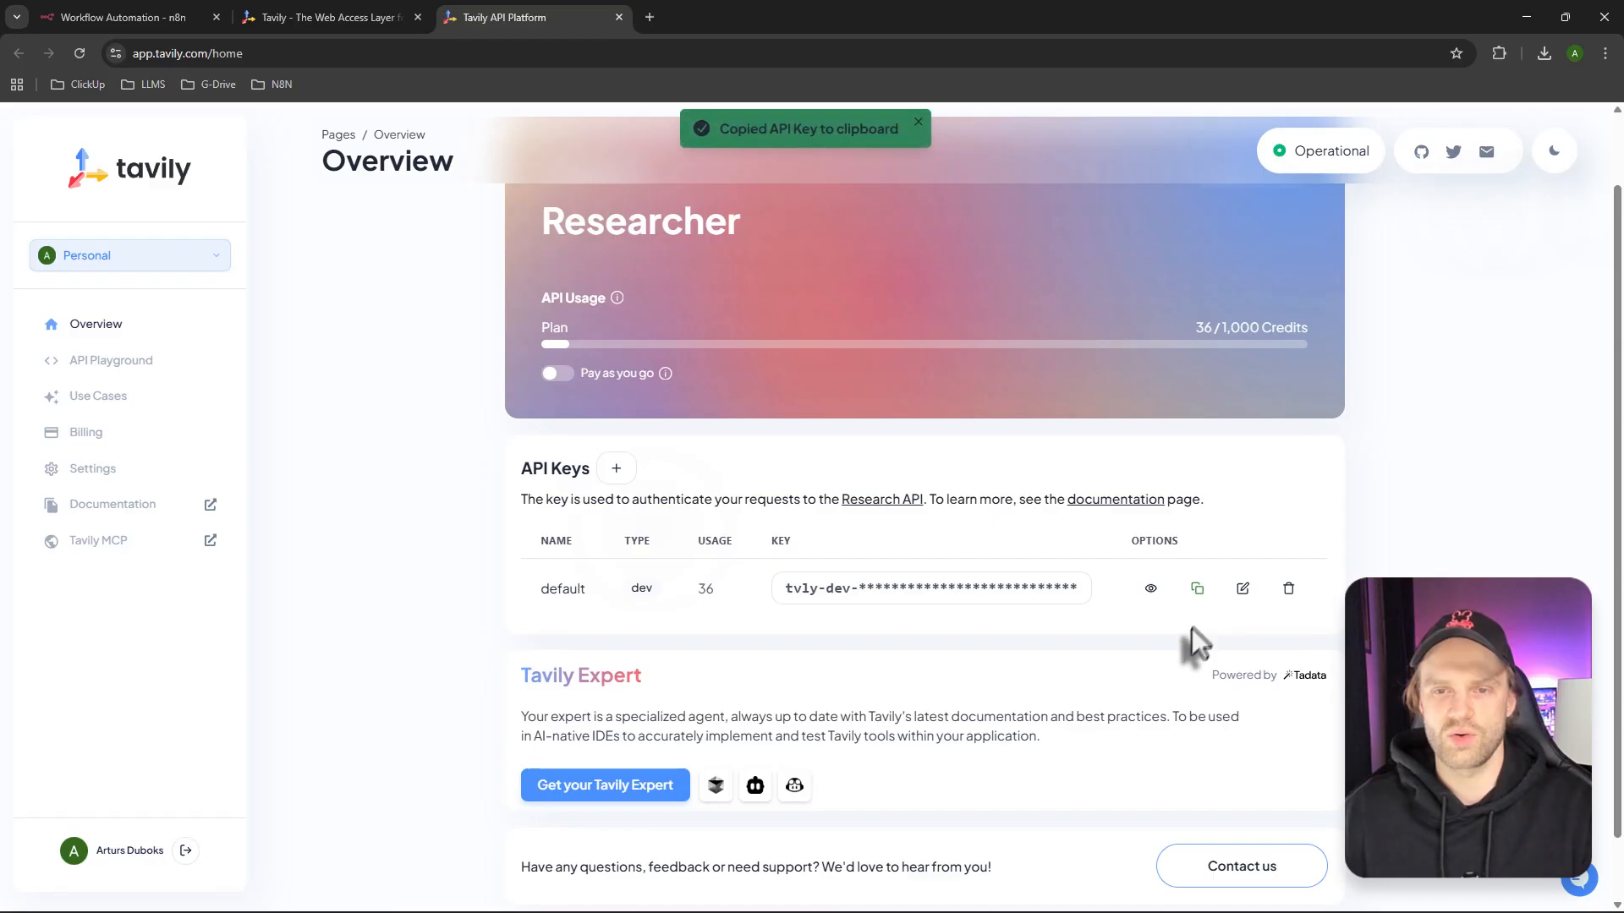
click(1197, 588)
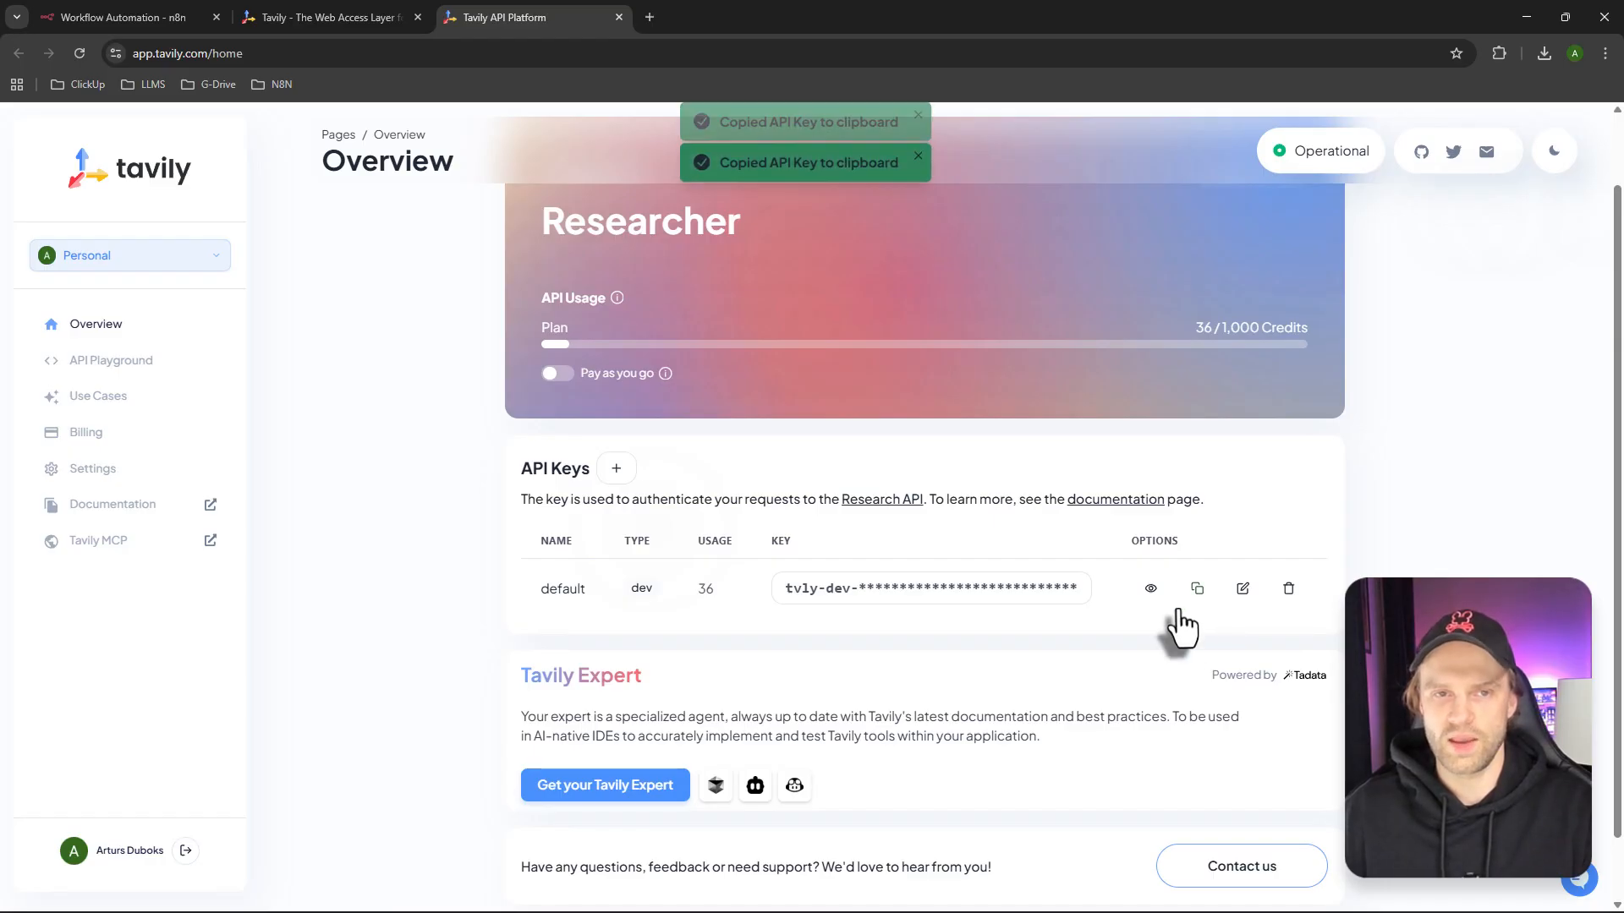
click(338, 17)
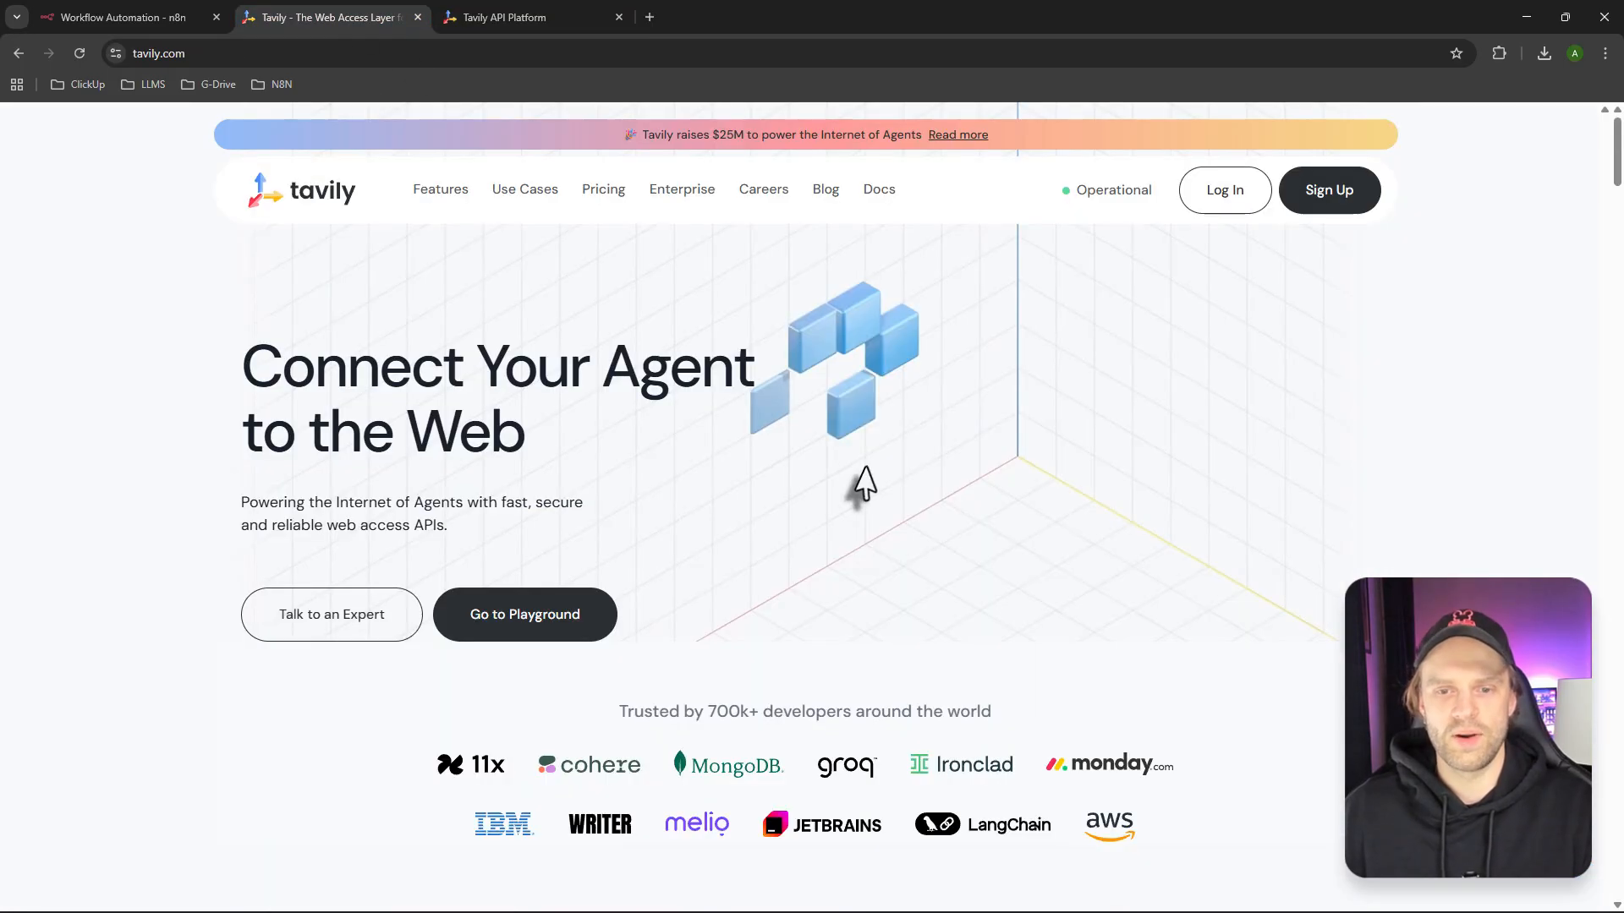
click(418, 17)
click(169, 17)
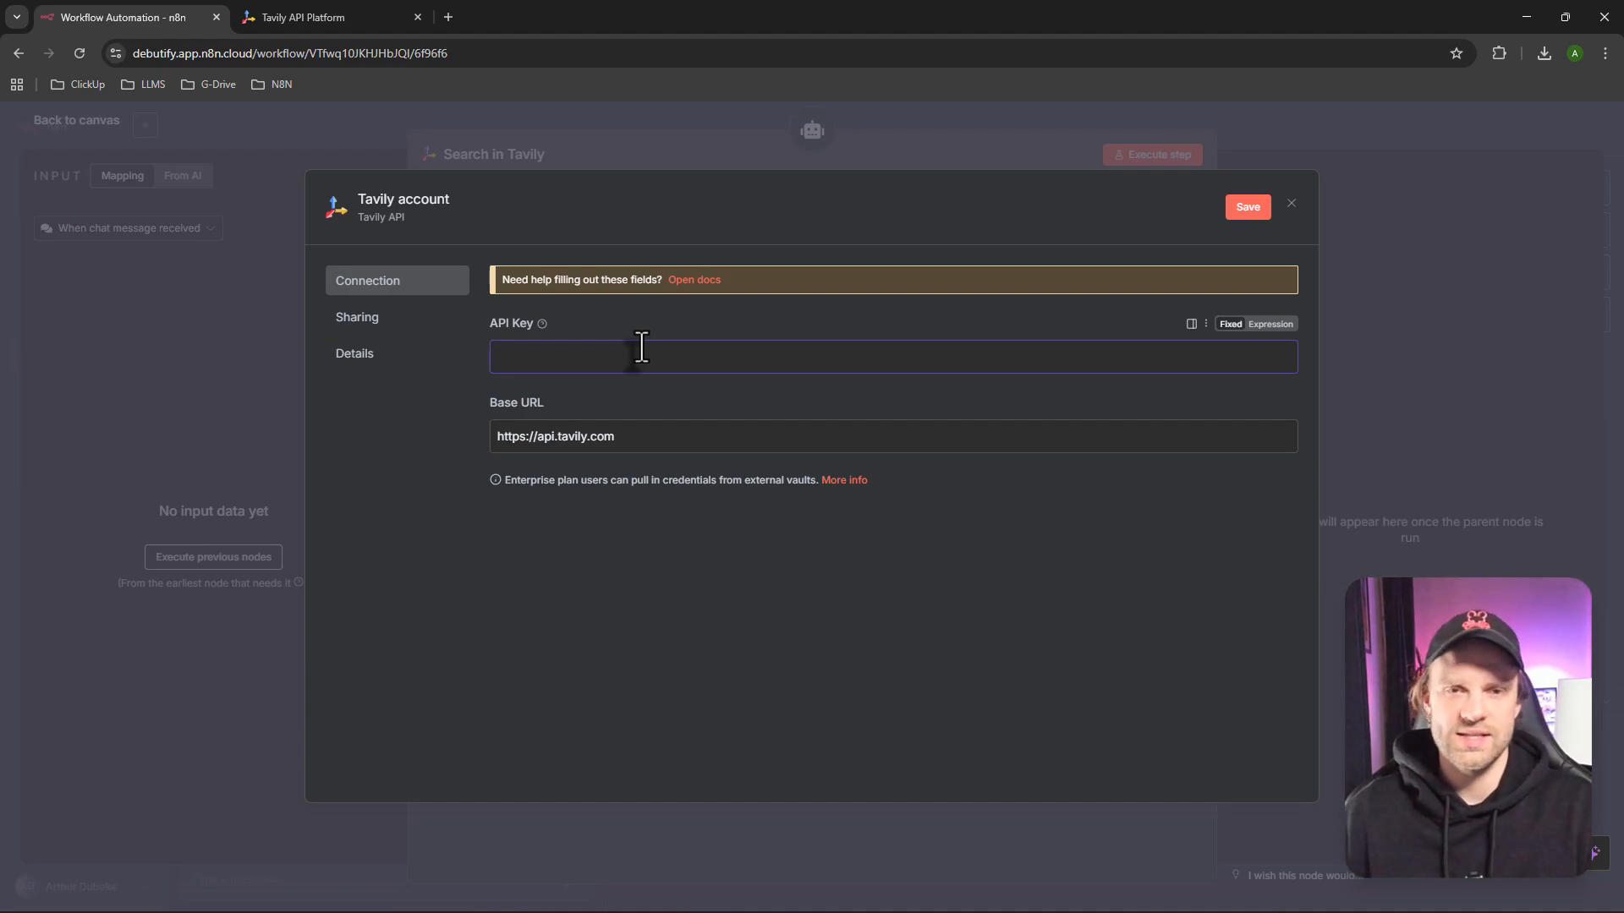
Examine the plan's API credit usage on the Tavily platform, close the site and return to n8n
click(334, 7)
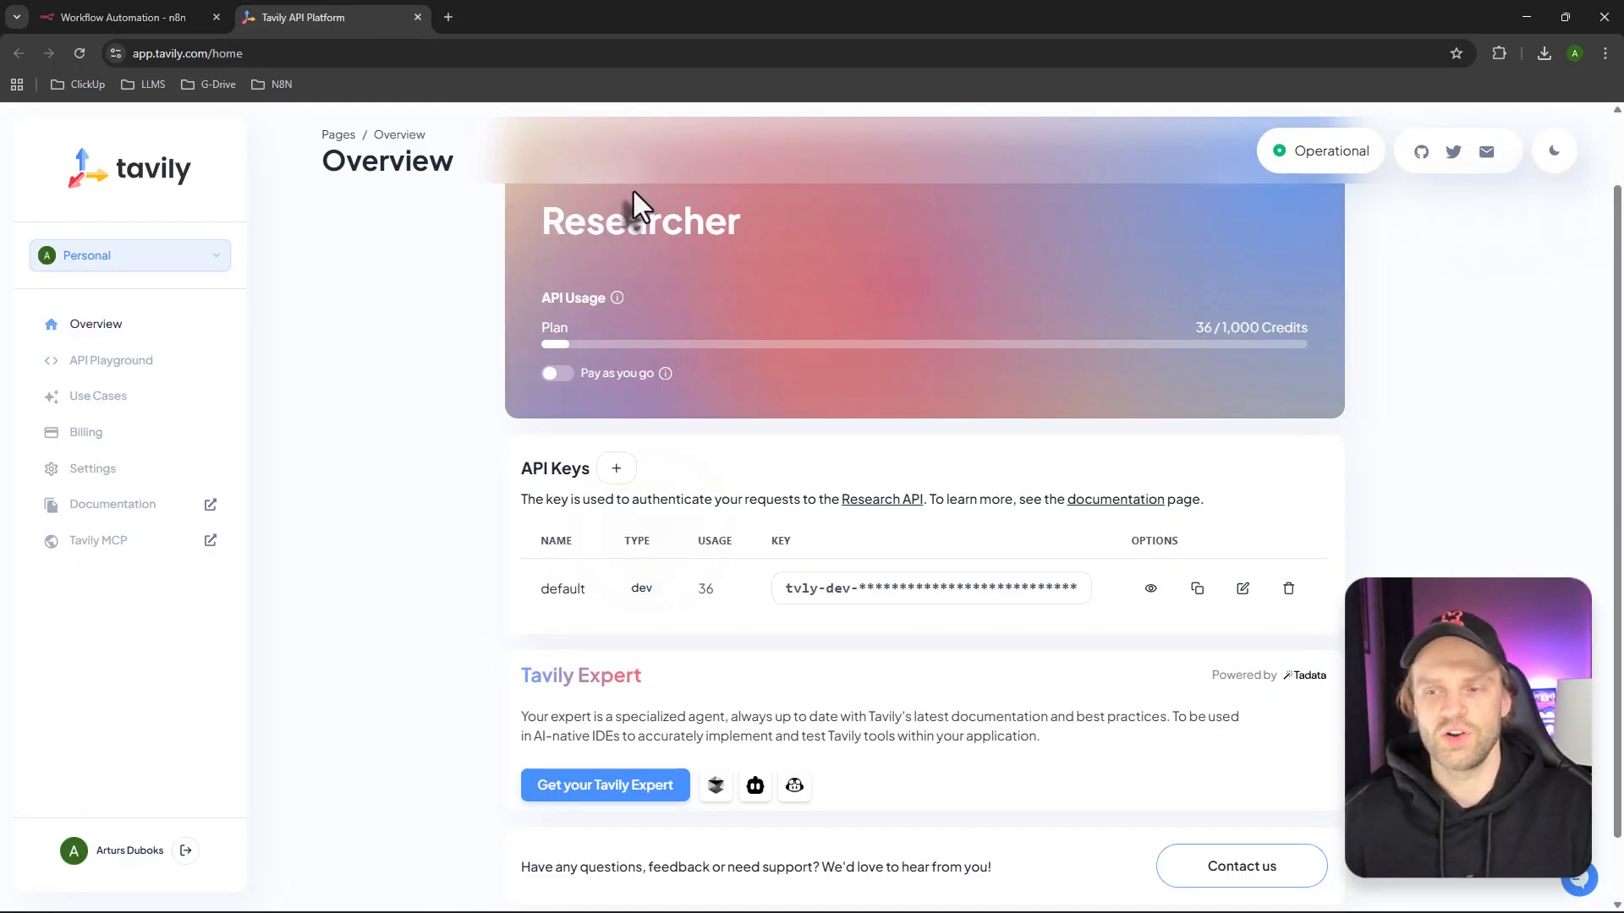
drag(1222, 328, 1376, 359)
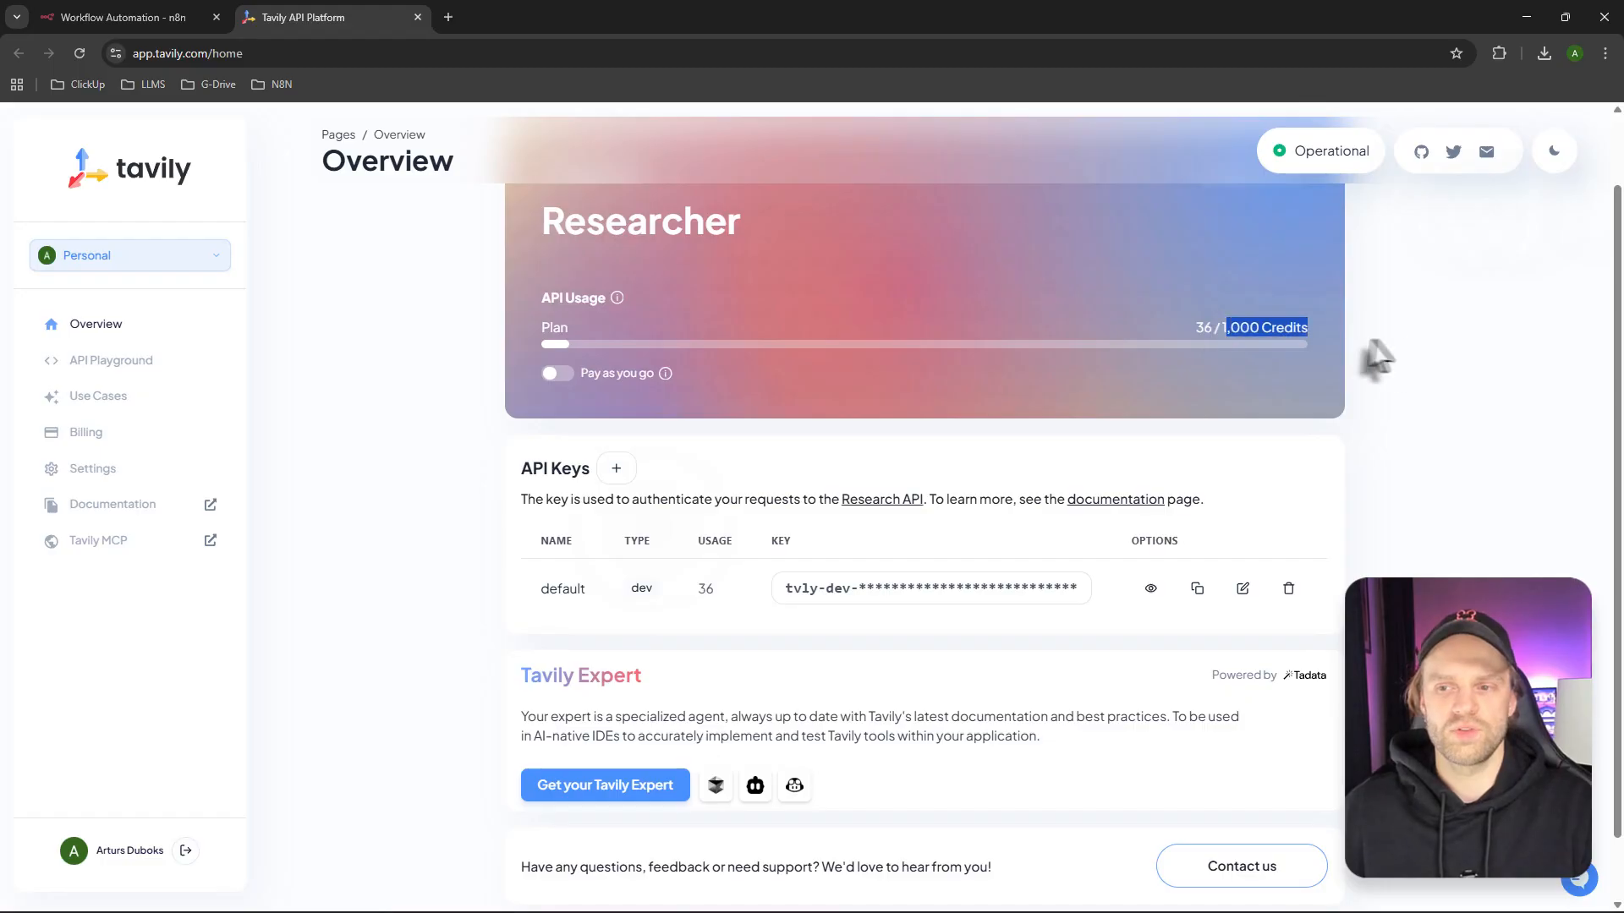
click(1208, 330)
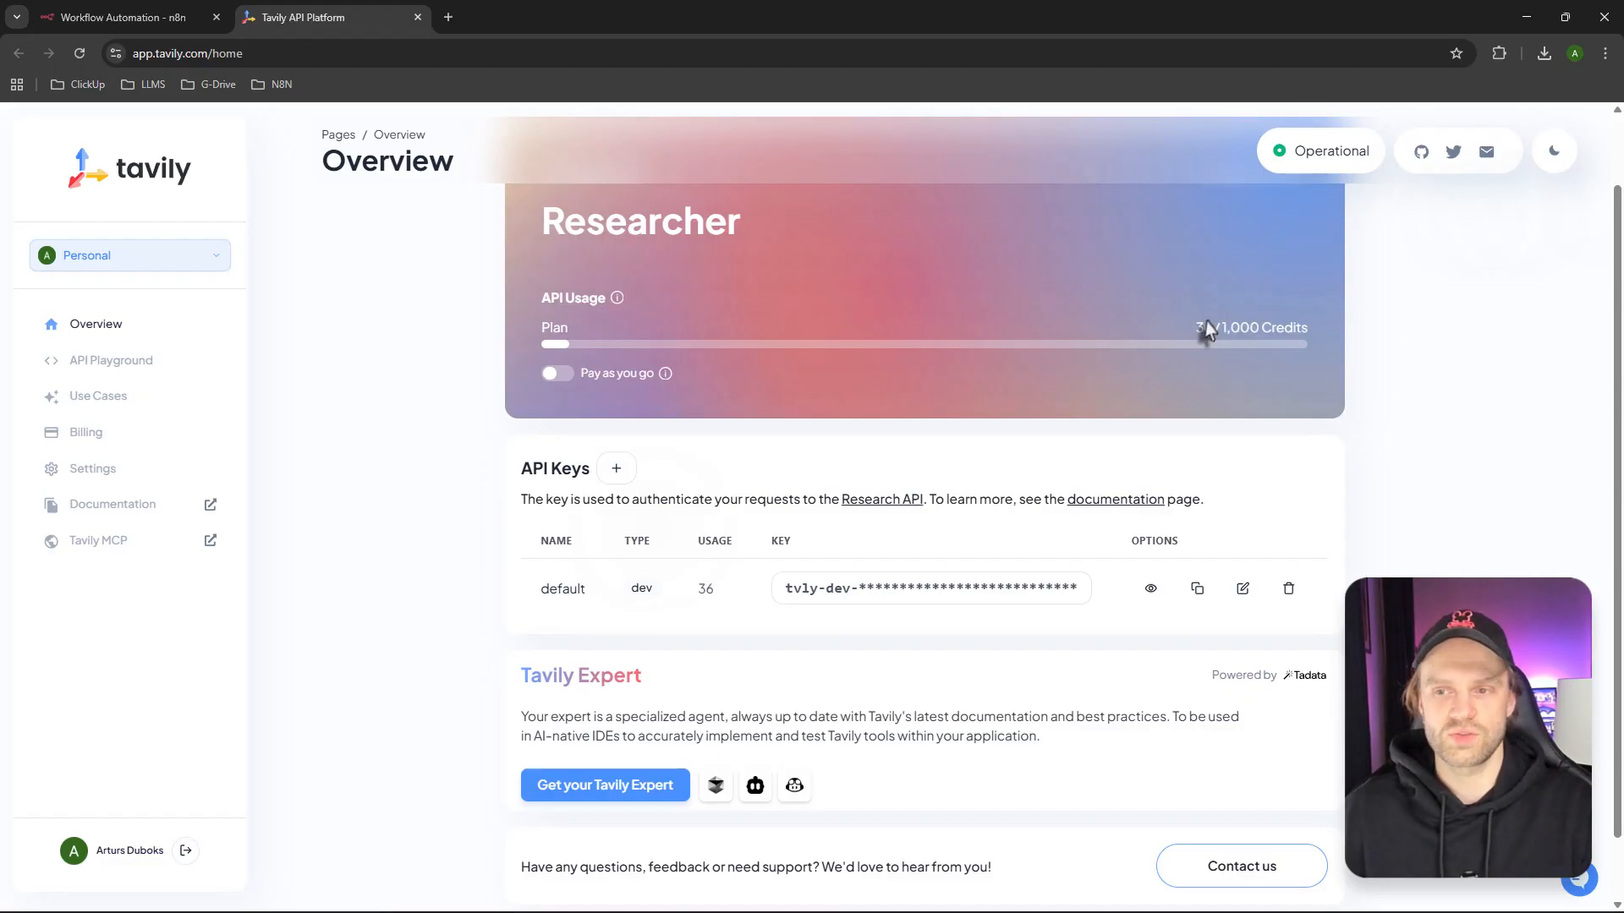
drag(1195, 327, 1217, 335)
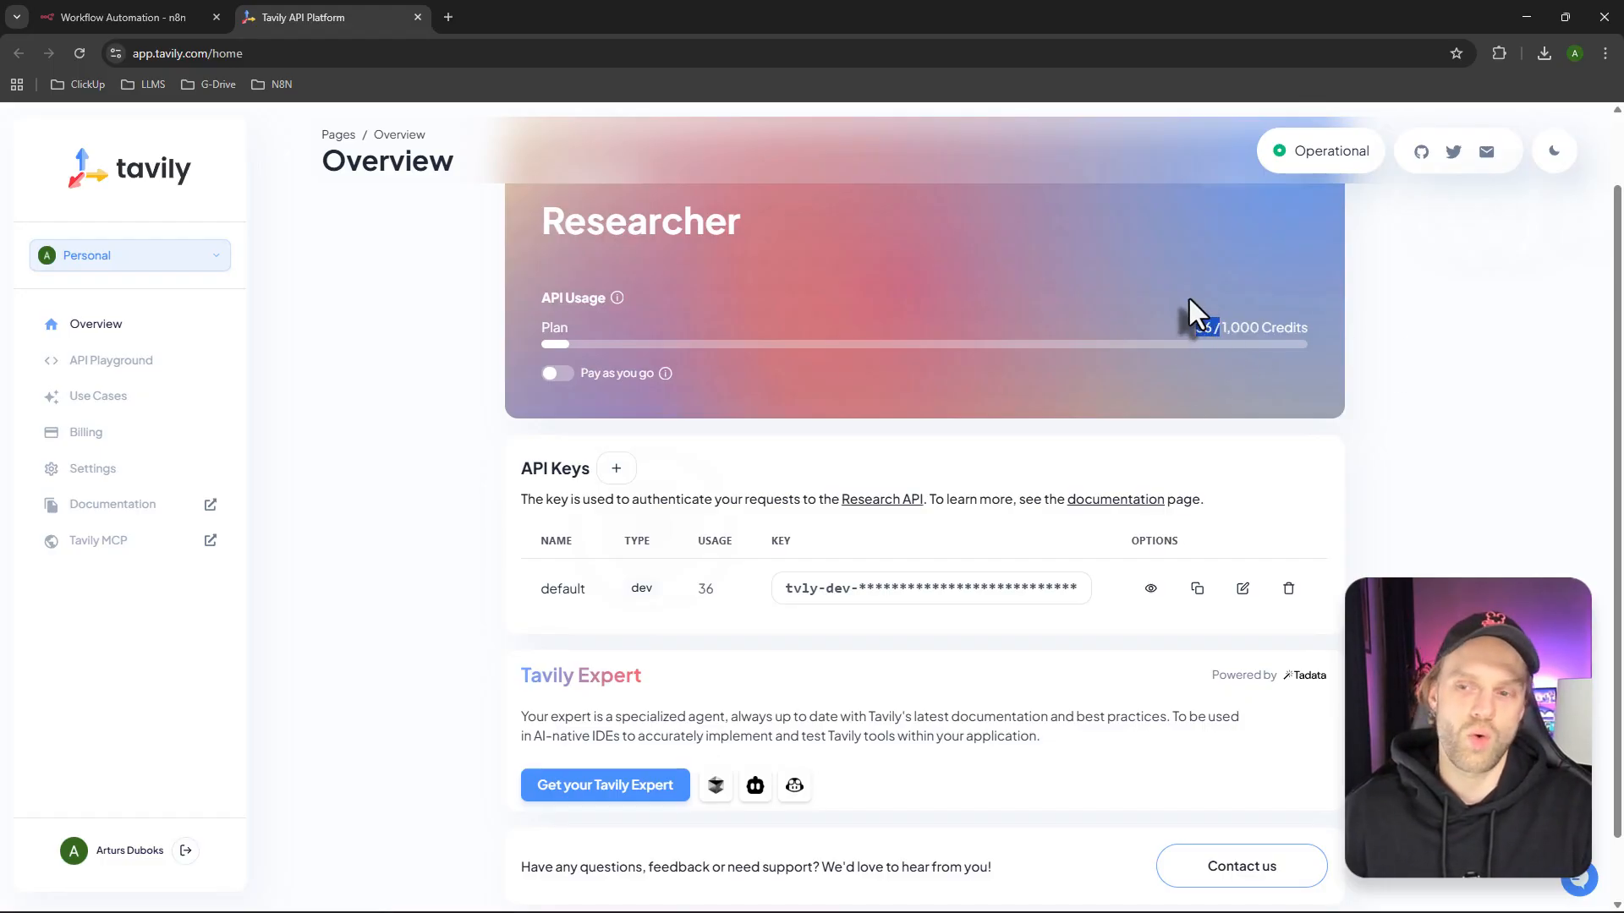
drag(1188, 339, 1213, 334)
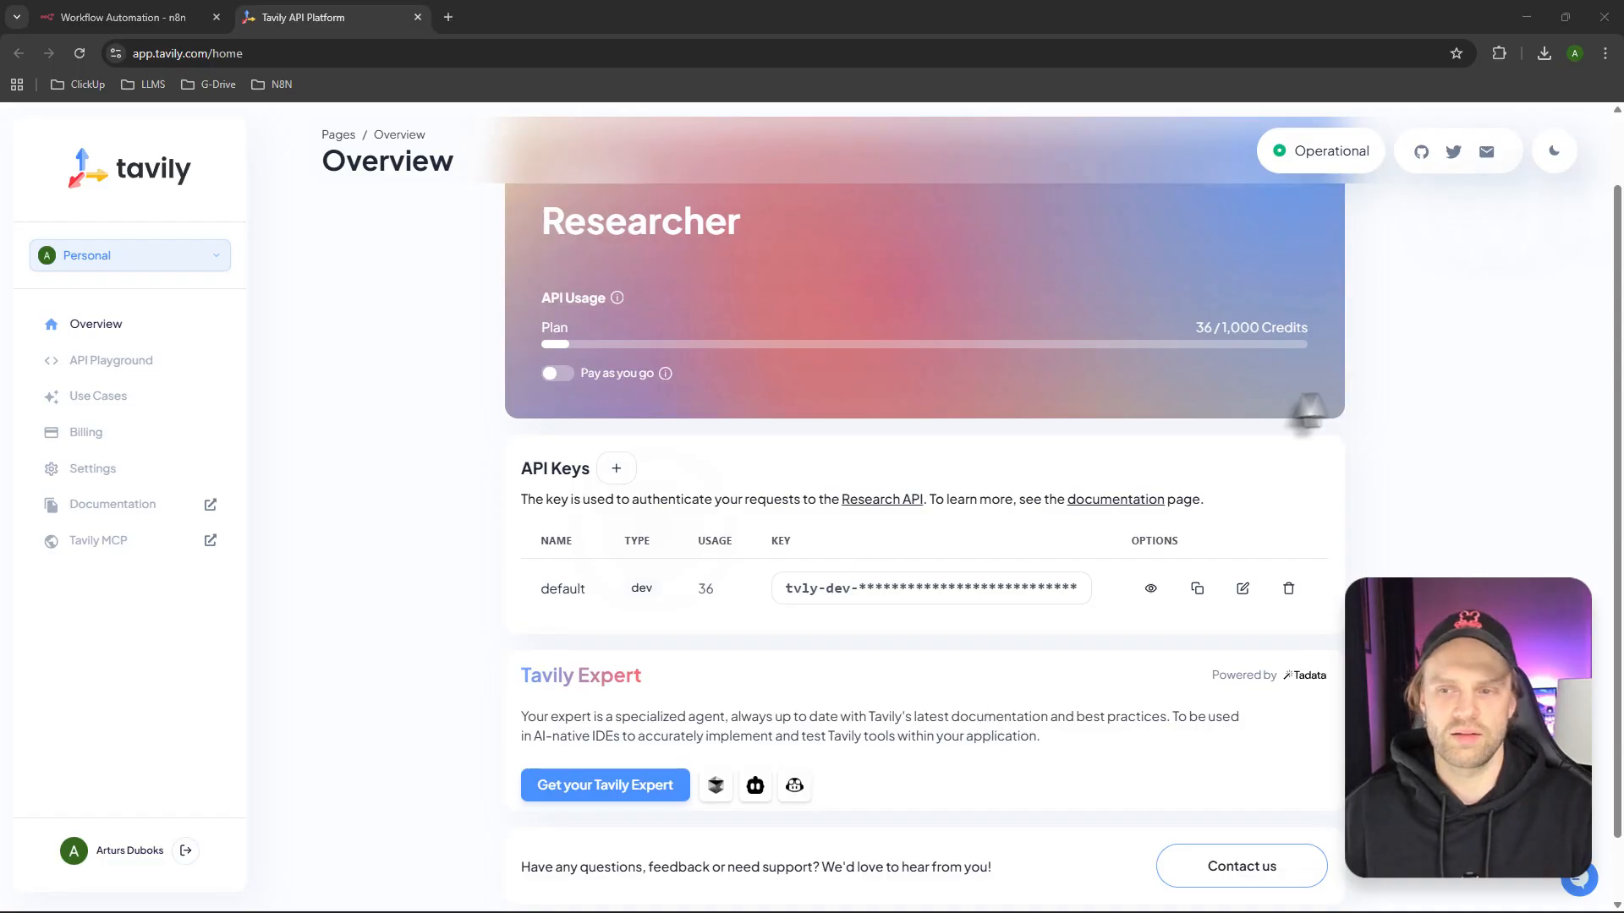
triple_click(1197, 329)
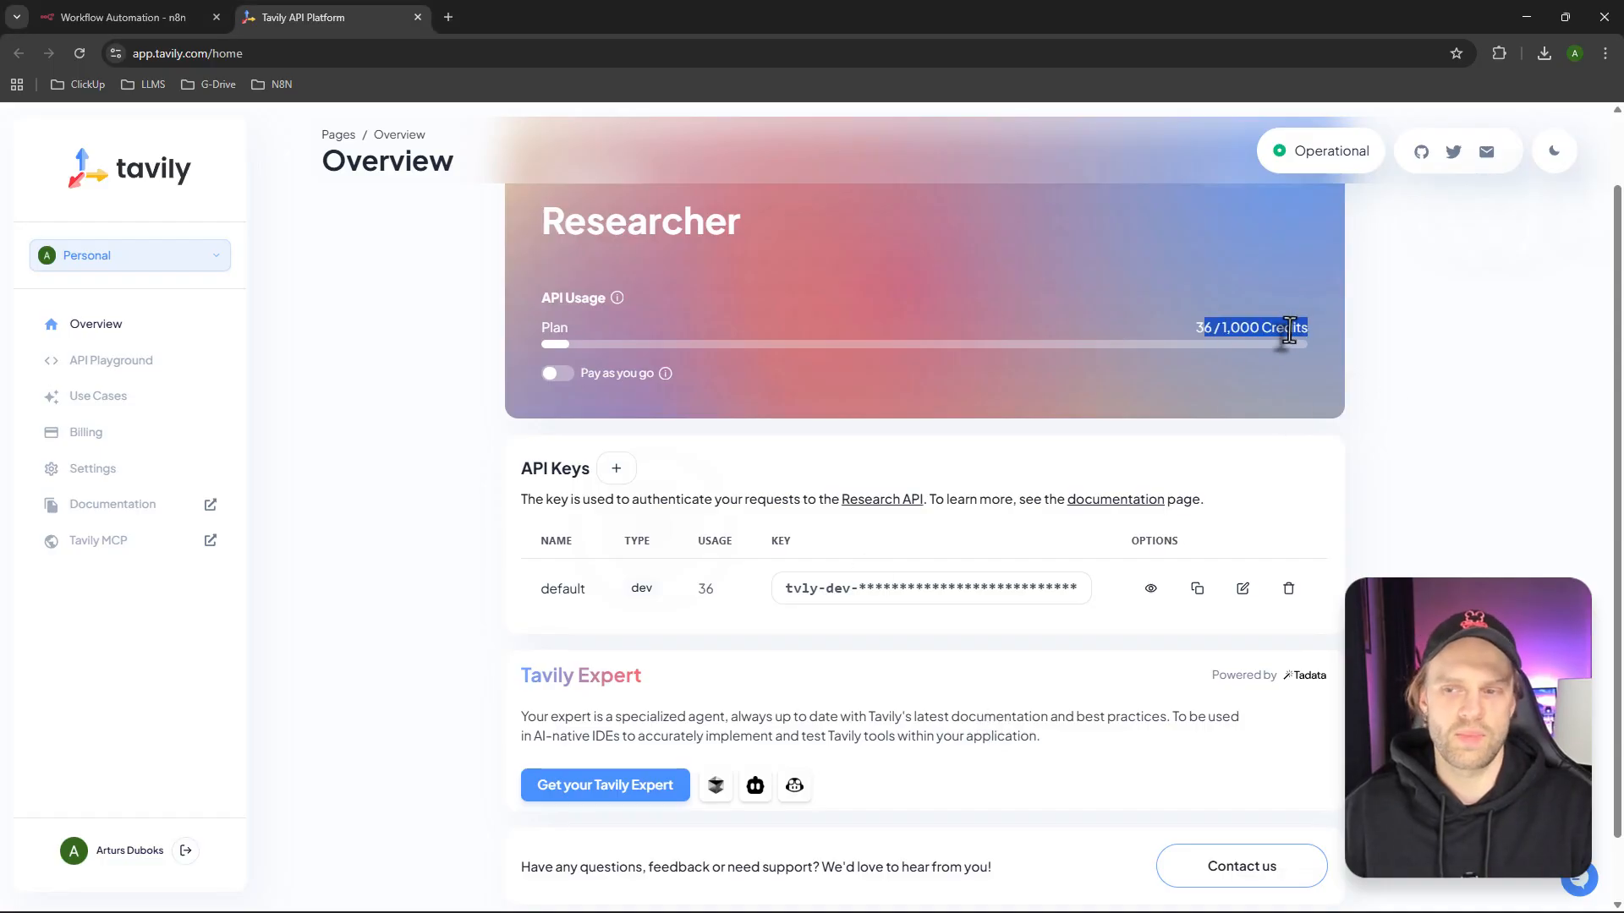
click(389, 421)
click(174, 16)
click(417, 17)
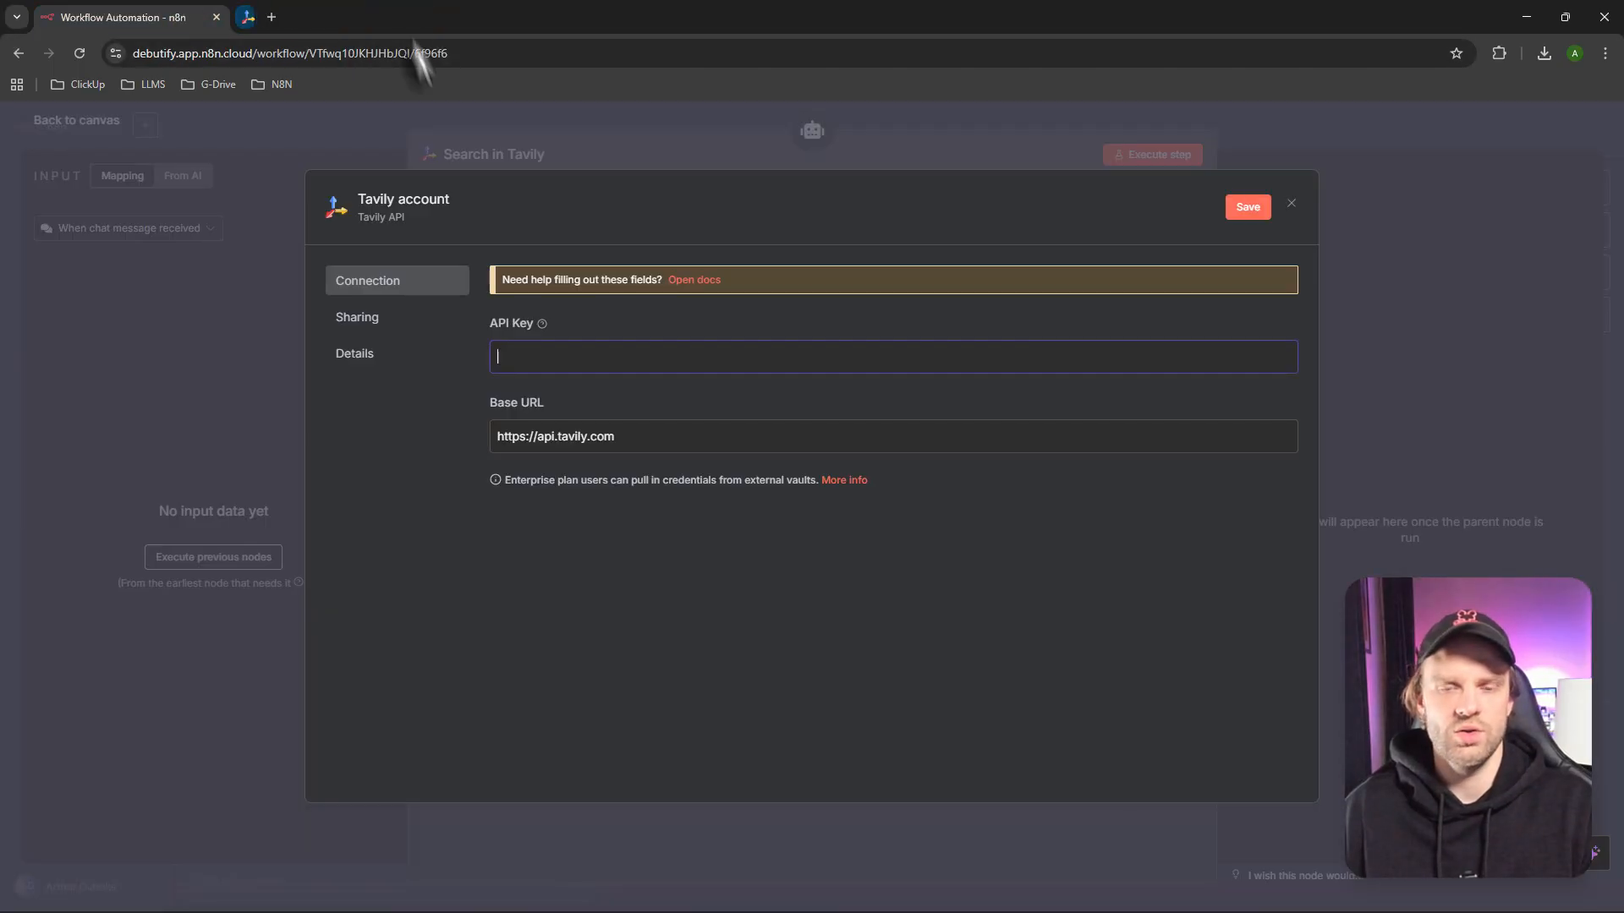
Close the new Tavily credential form without saving and let the model define the search tool's Query automatically
click(1291, 204)
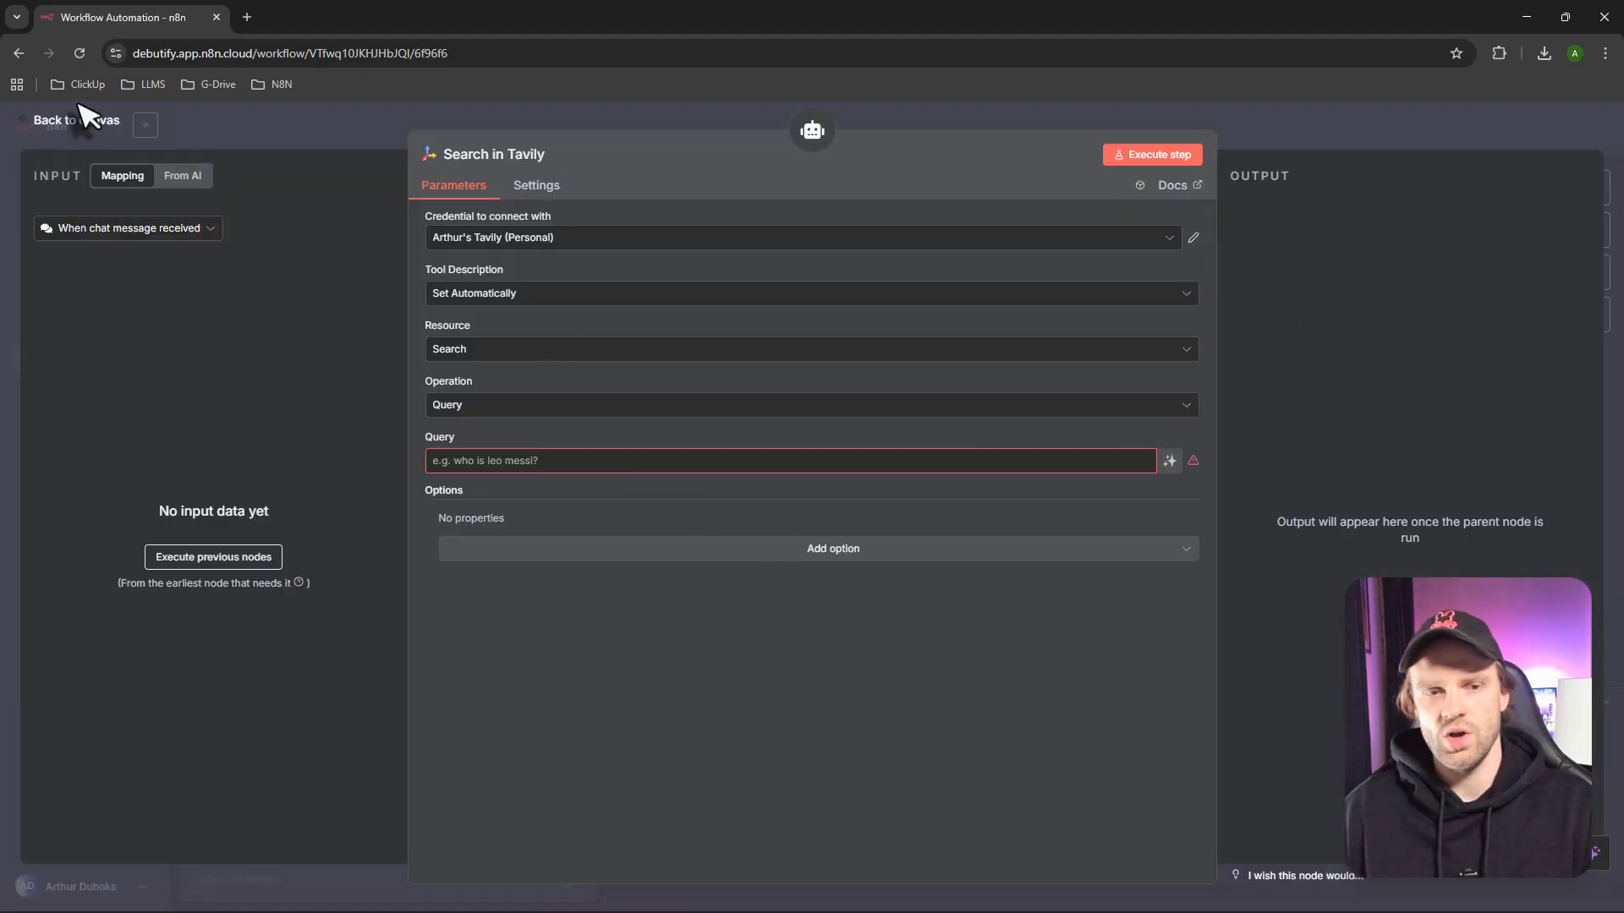
click(1168, 465)
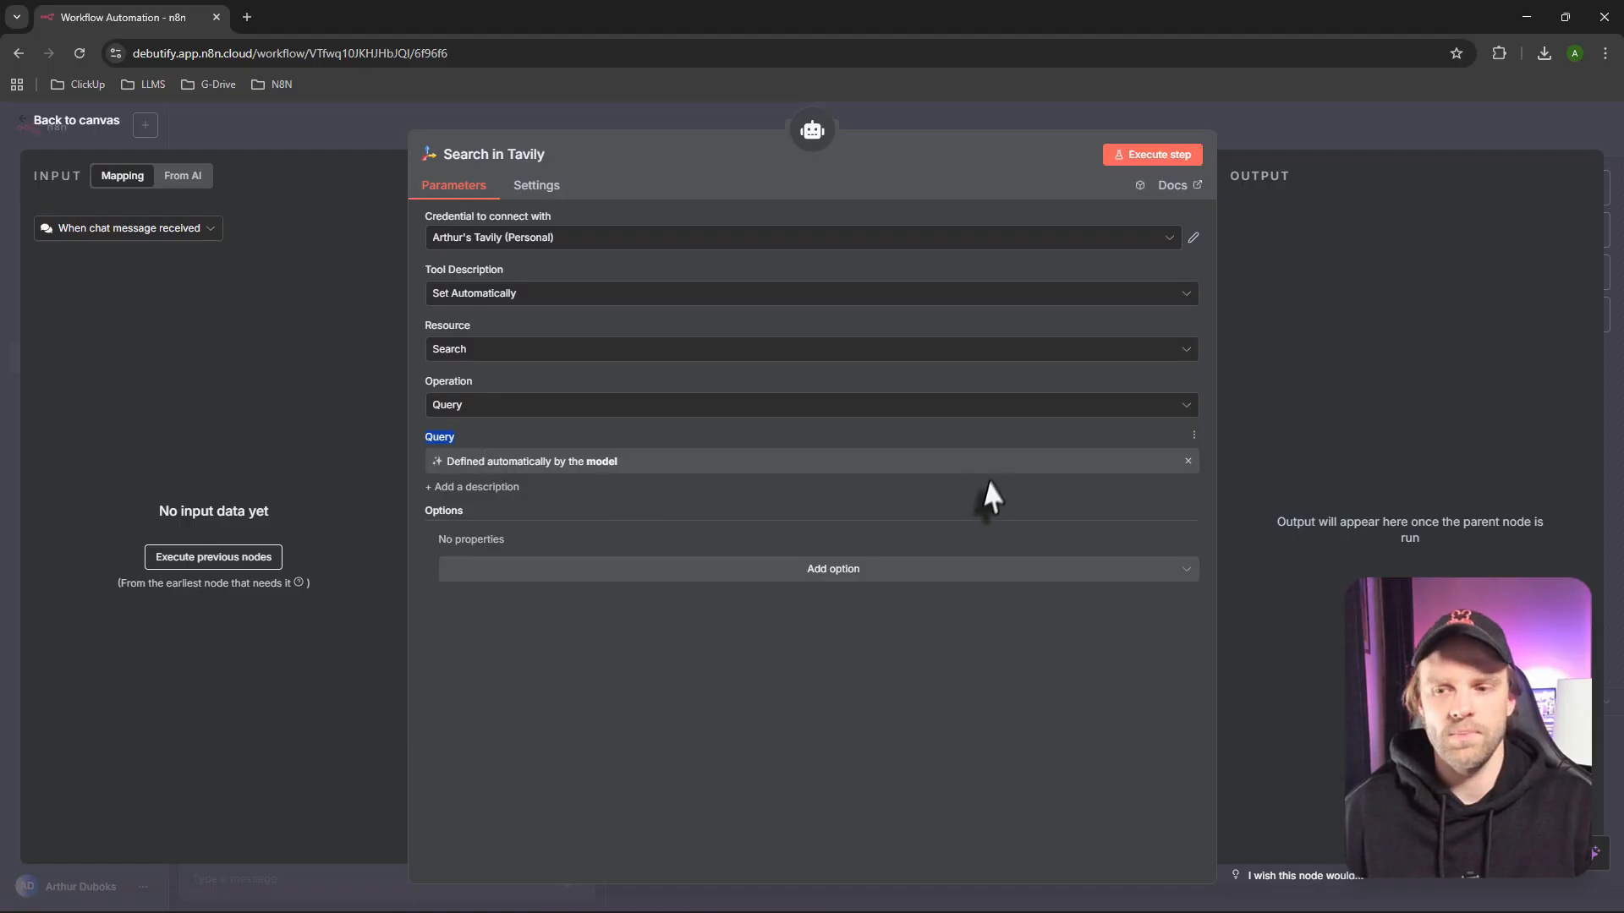
Replace the automatically defined Query of the Tavily search tool with the fixed text "shopify"
double_click(1057, 506)
click(1187, 461)
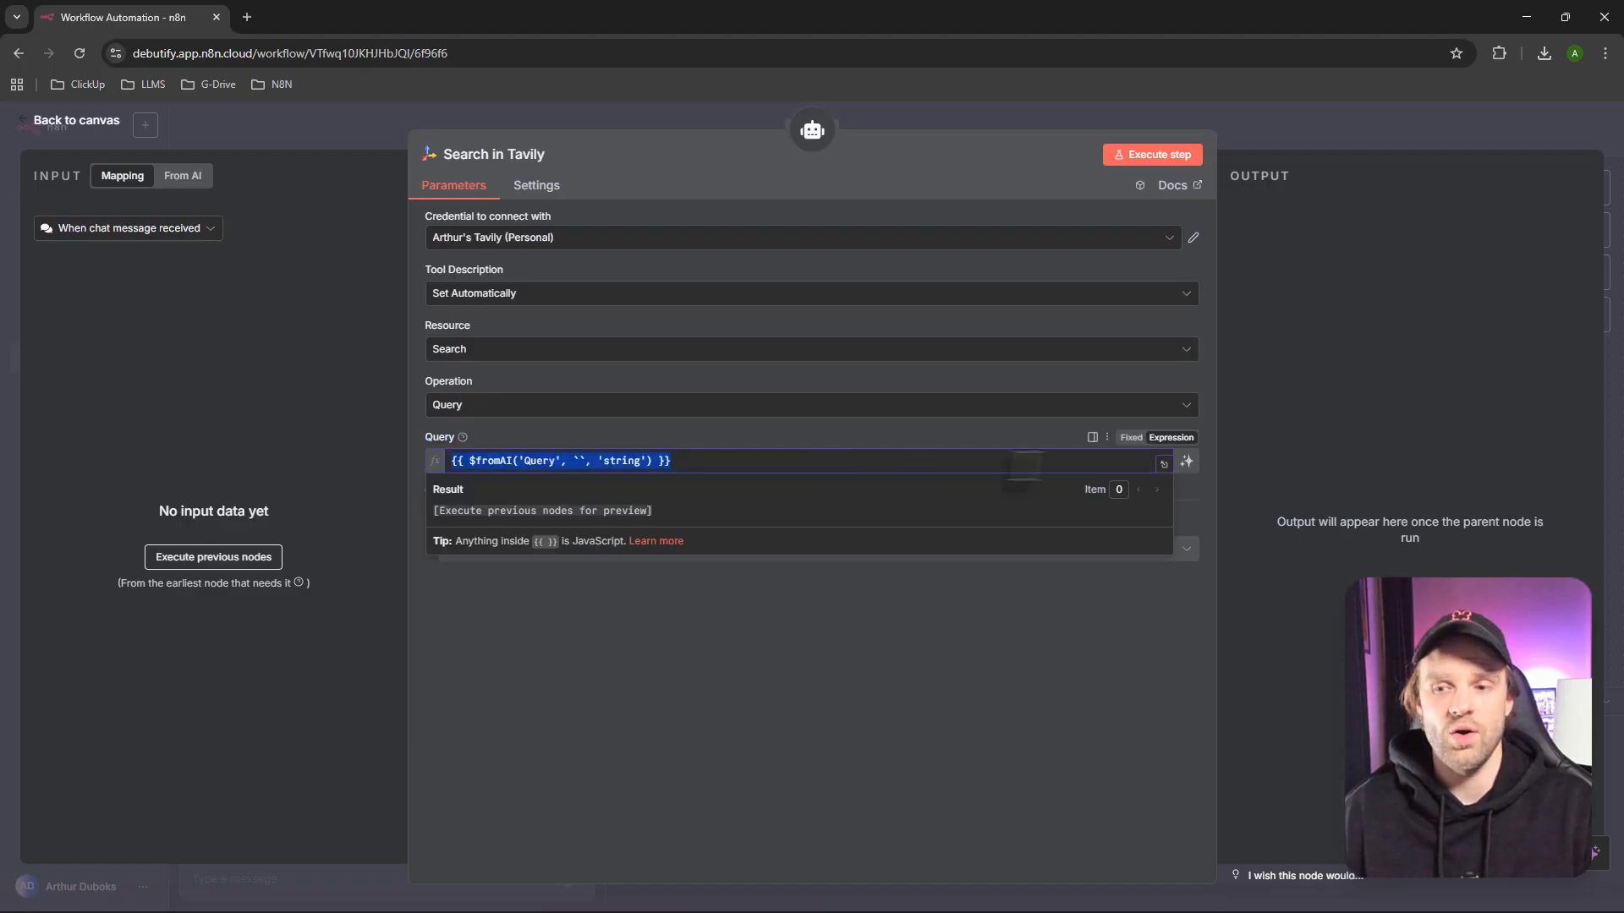
key(BackSpace)
key(BackSpace)
key(BackSpace)
key(BackSpace)
key(BackSpace)
key(BackSpace)
key(BackSpace)
key(BackSpace)
key(BackSpace)
key(BackSpace)
key(BackSpace)
key(BackSpace)
key(BackSpace)
key(BackSpace)
key(BackSpace)
key(BackSpace)
key(BackSpace)
key(BackSpace)
key(BackSpace)
key(BackSpace)
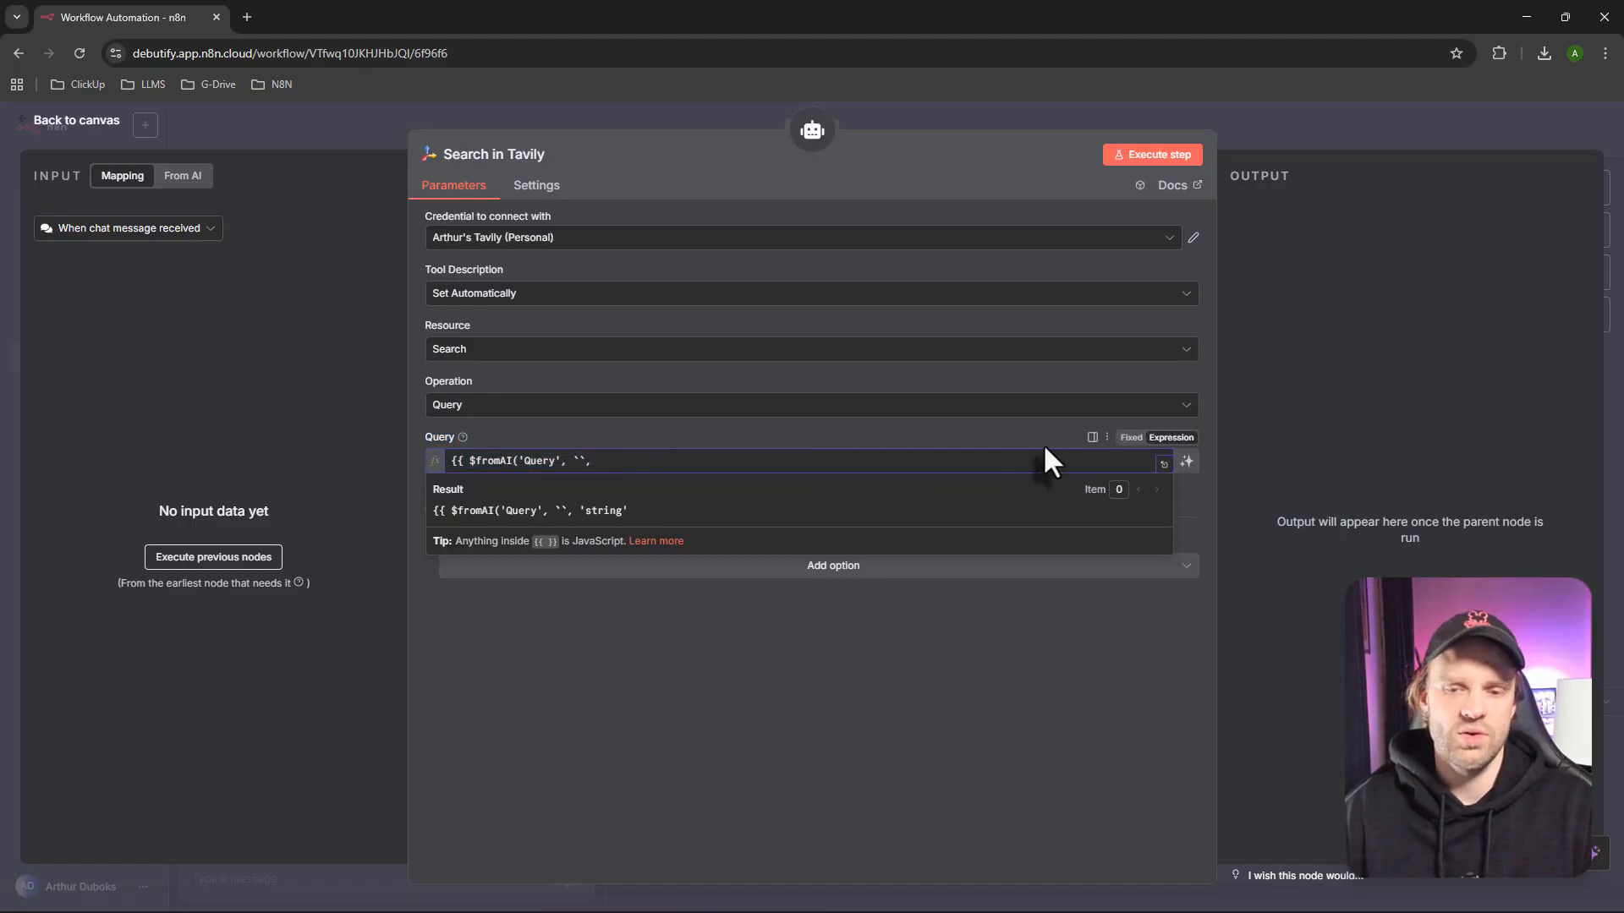
key(BackSpace)
key(BackSpace)
key(BackSpace)
key(BackSpace)
key(BackSpace)
key(BackSpace)
key(BackSpace)
key(BackSpace)
key(BackSpace)
text(s)
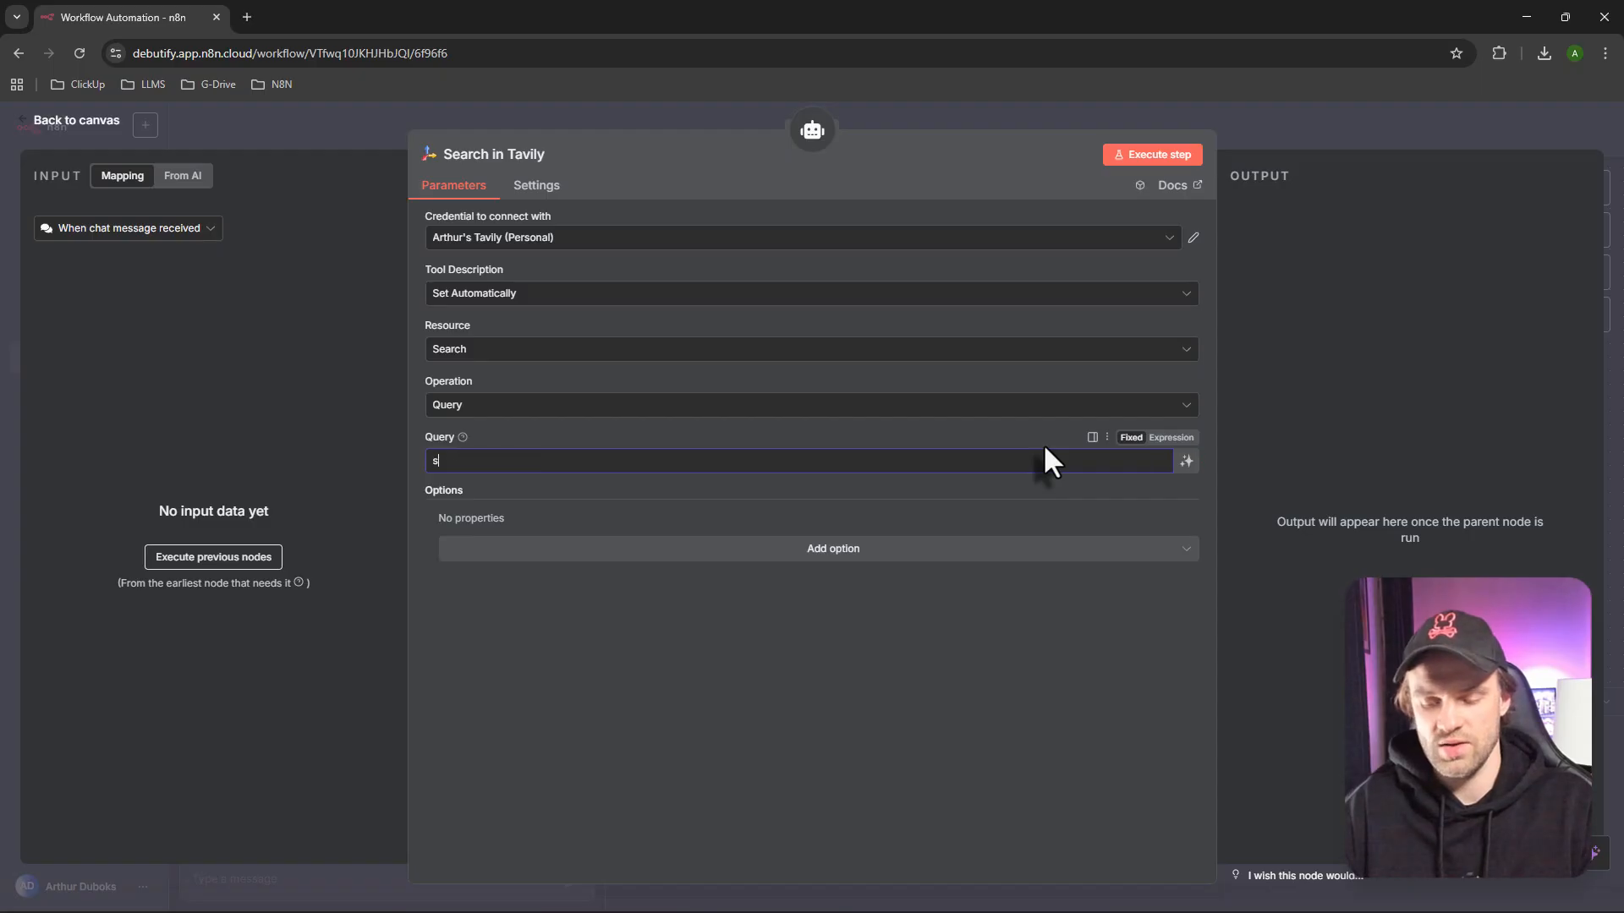
text(hopify)
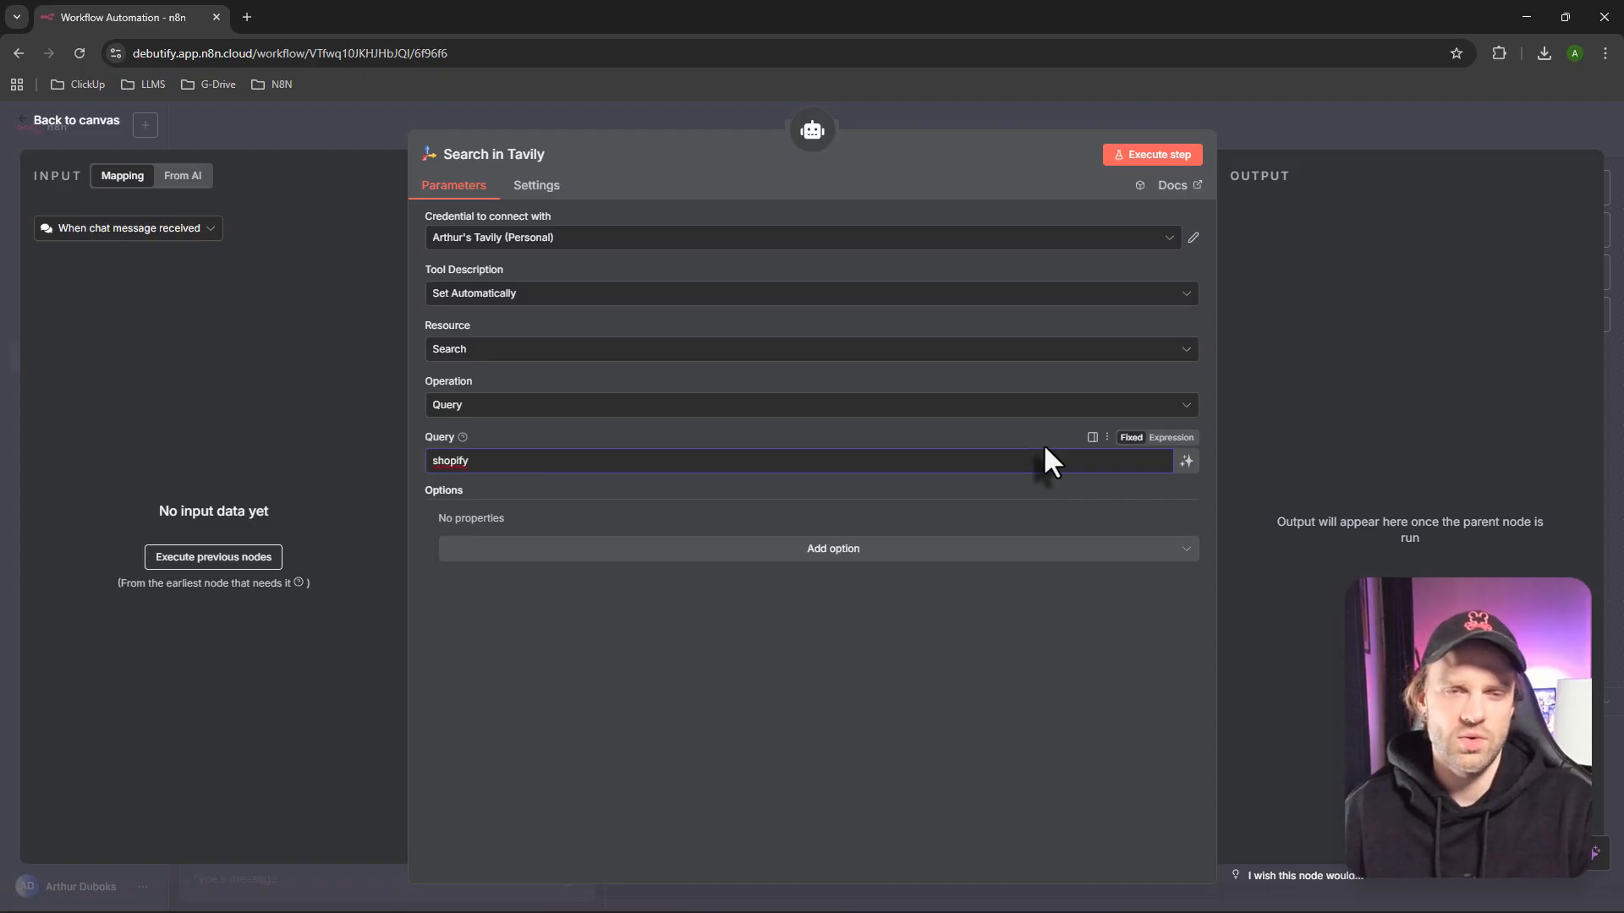
Clear the fixed Query text and let the model define the Query automatically
double_click(451, 461)
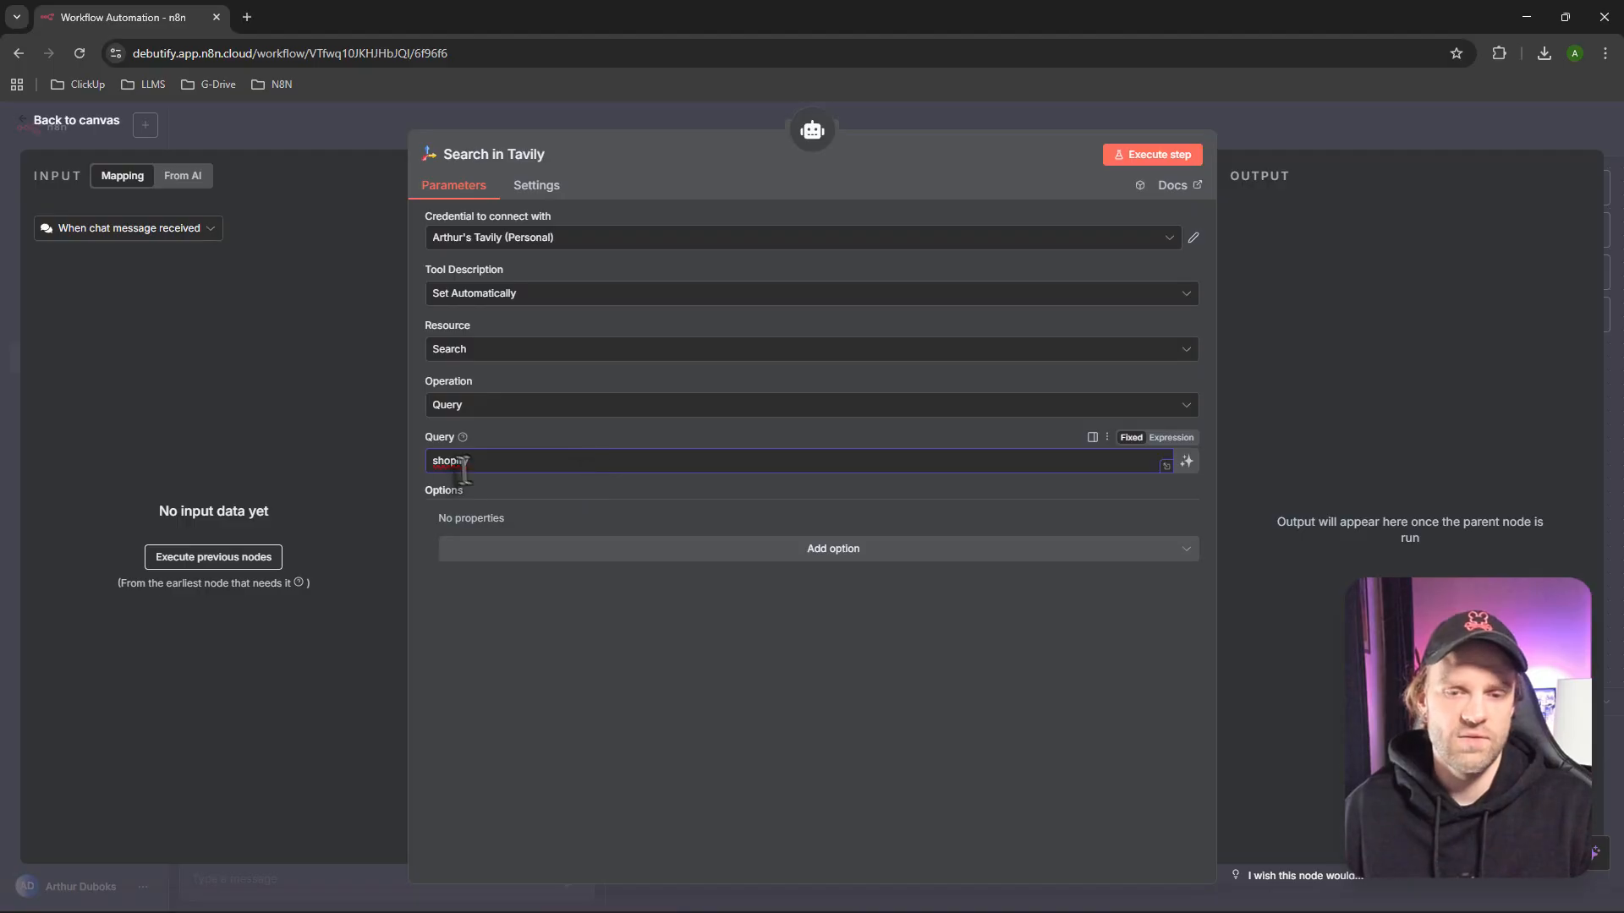
click(489, 459)
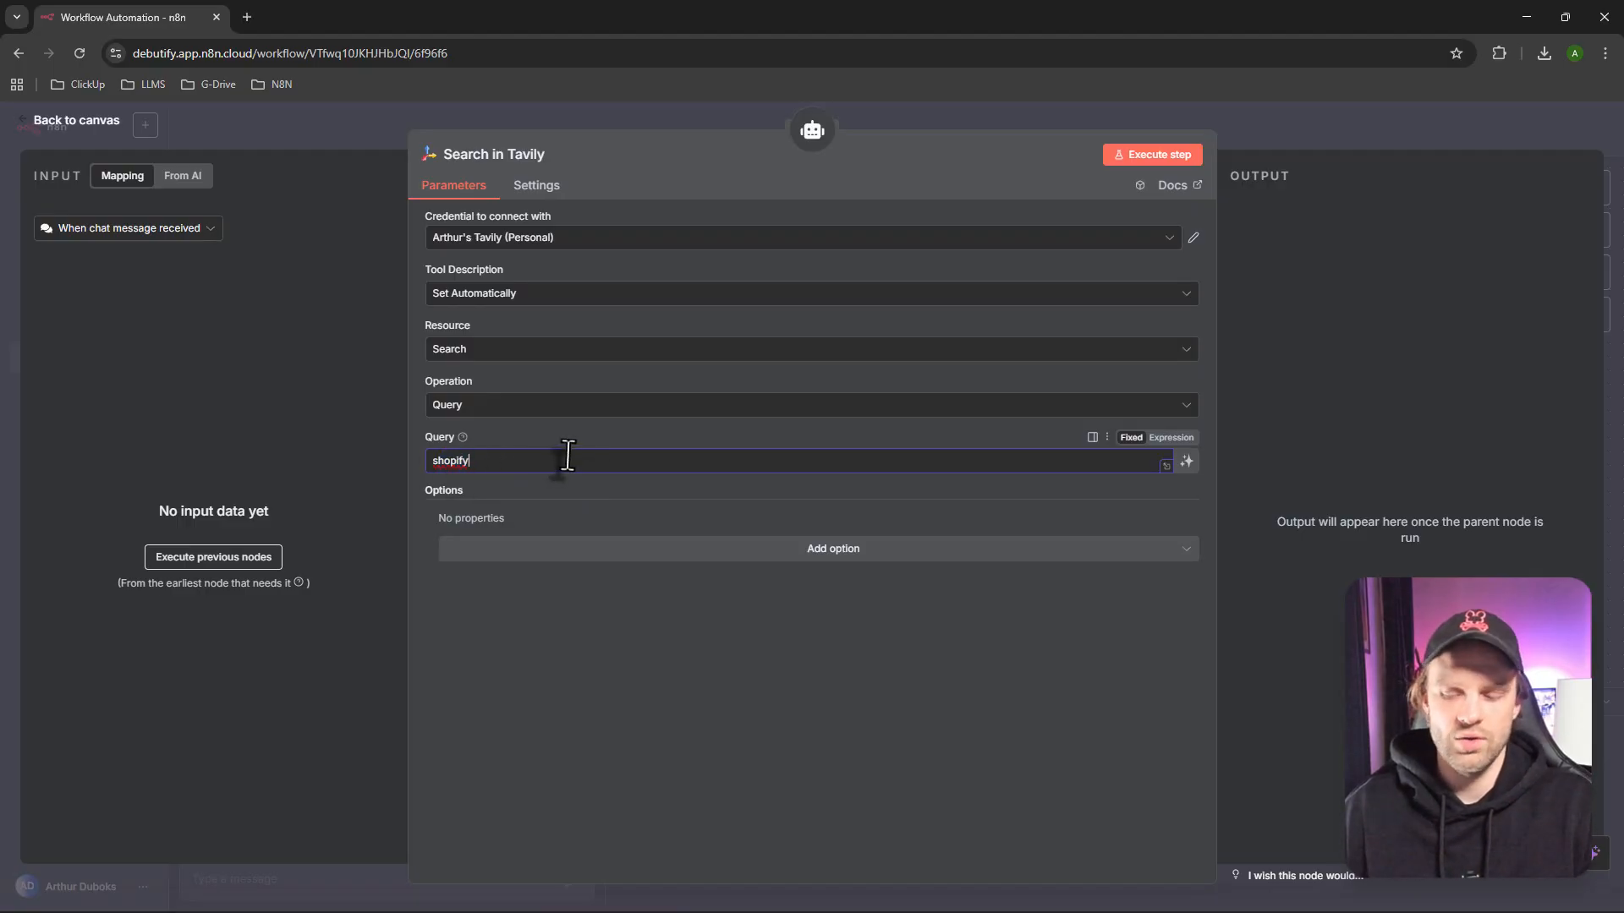
key(BackSpace)
key(BackSpace)
key(BackSpace)
key(BackSpace)
key(BackSpace)
key(BackSpace)
key(BackSpace)
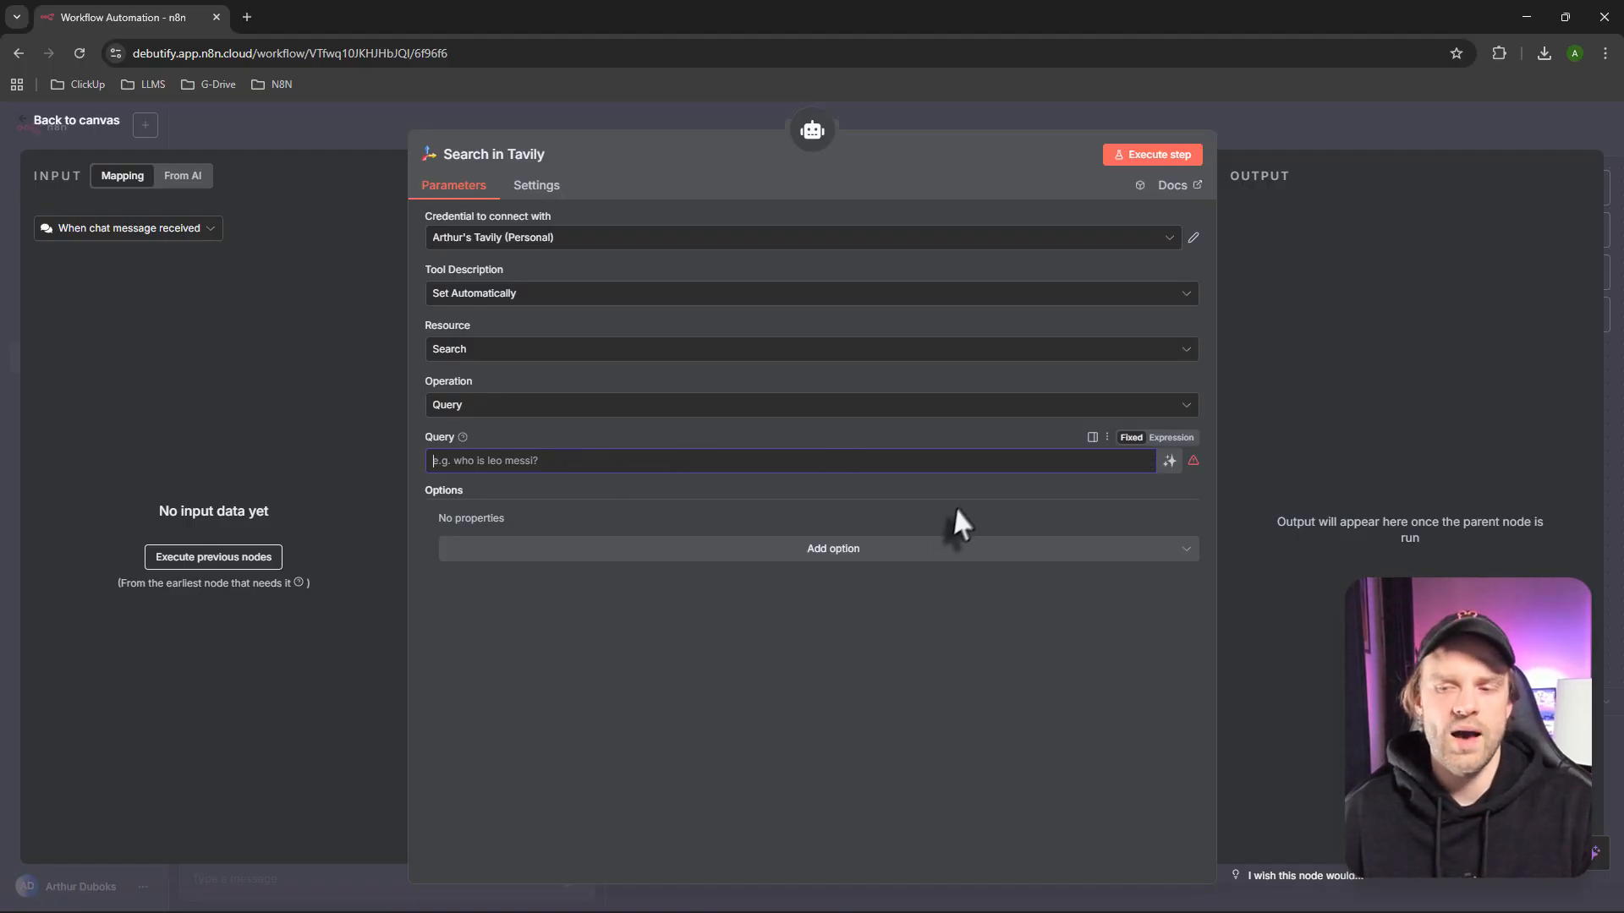
click(1170, 461)
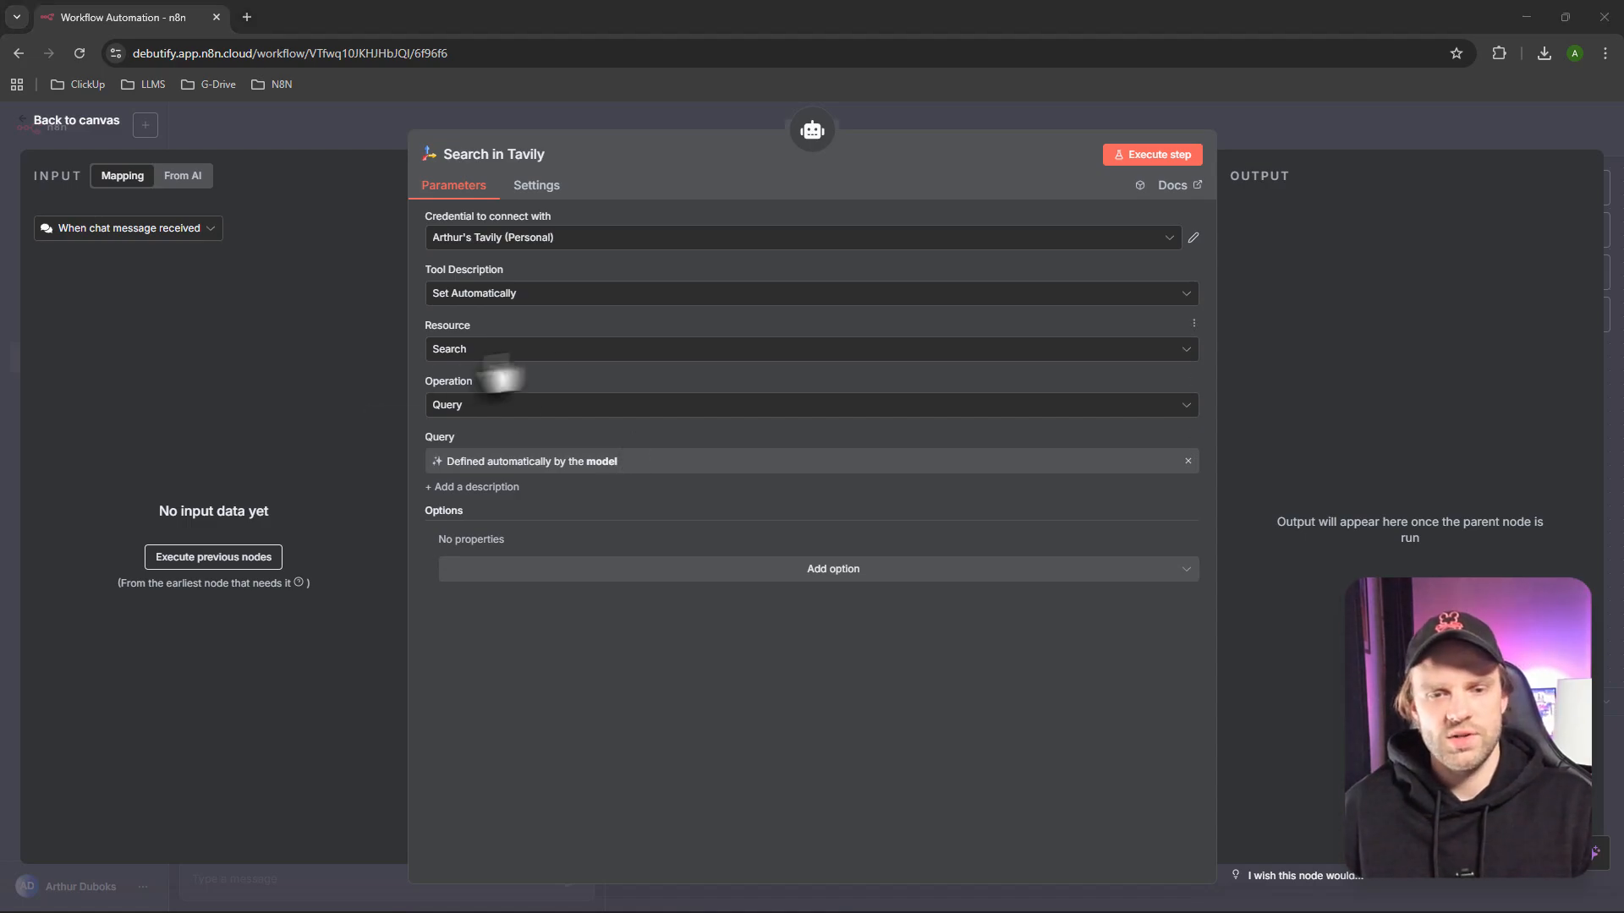
Examine the available Resource and Operation options of the Tavily search tool without changing them
click(536, 350)
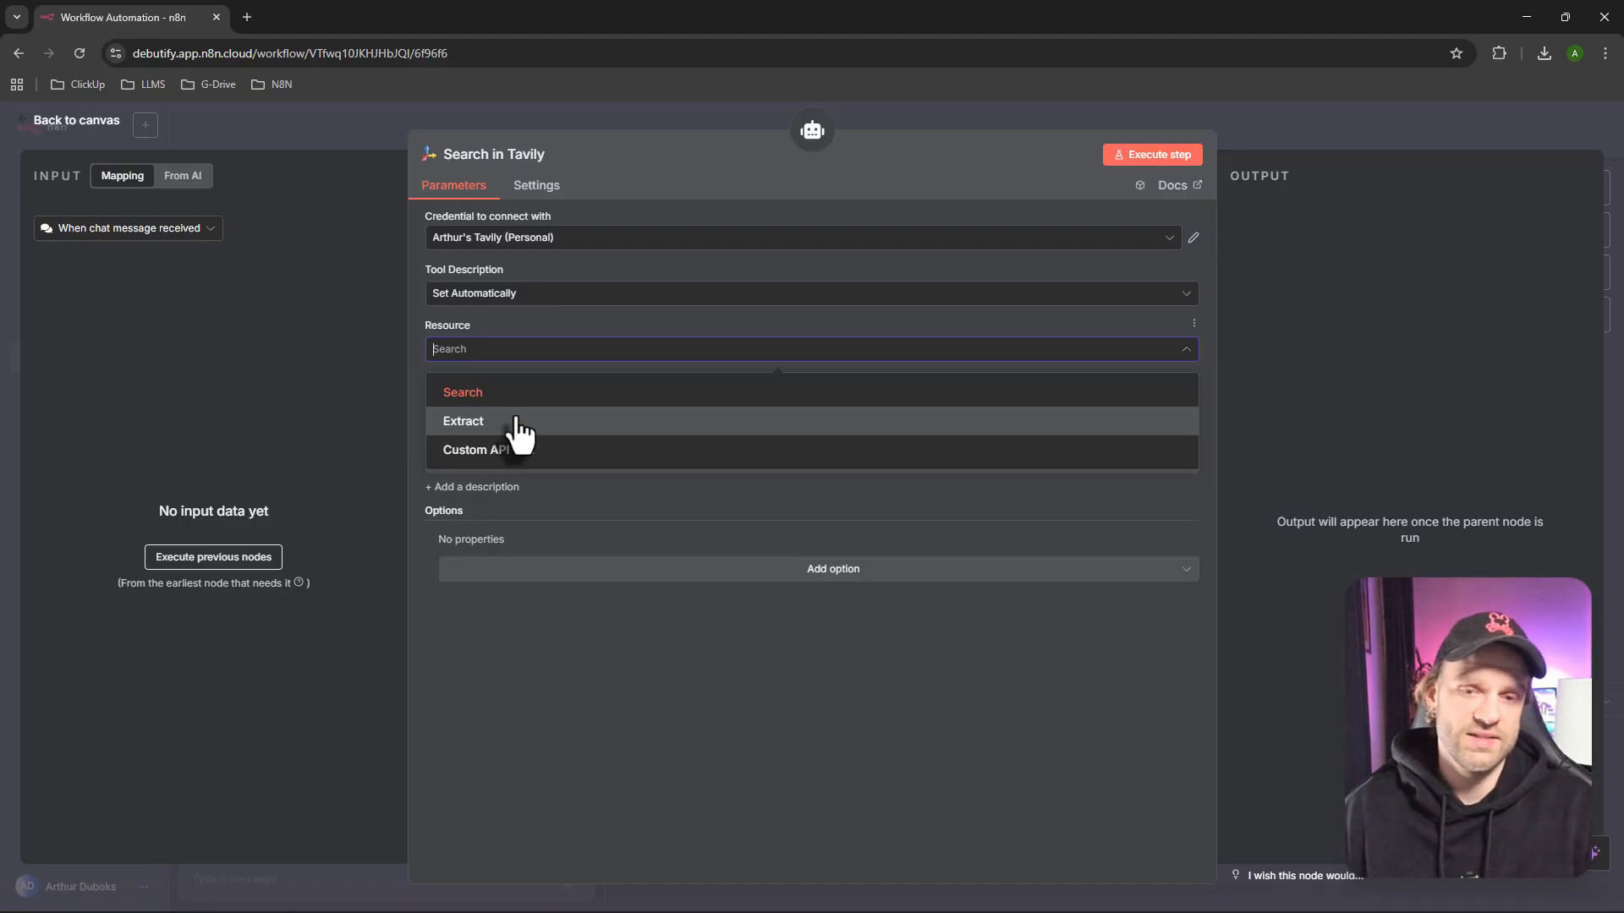
click(541, 298)
click(599, 653)
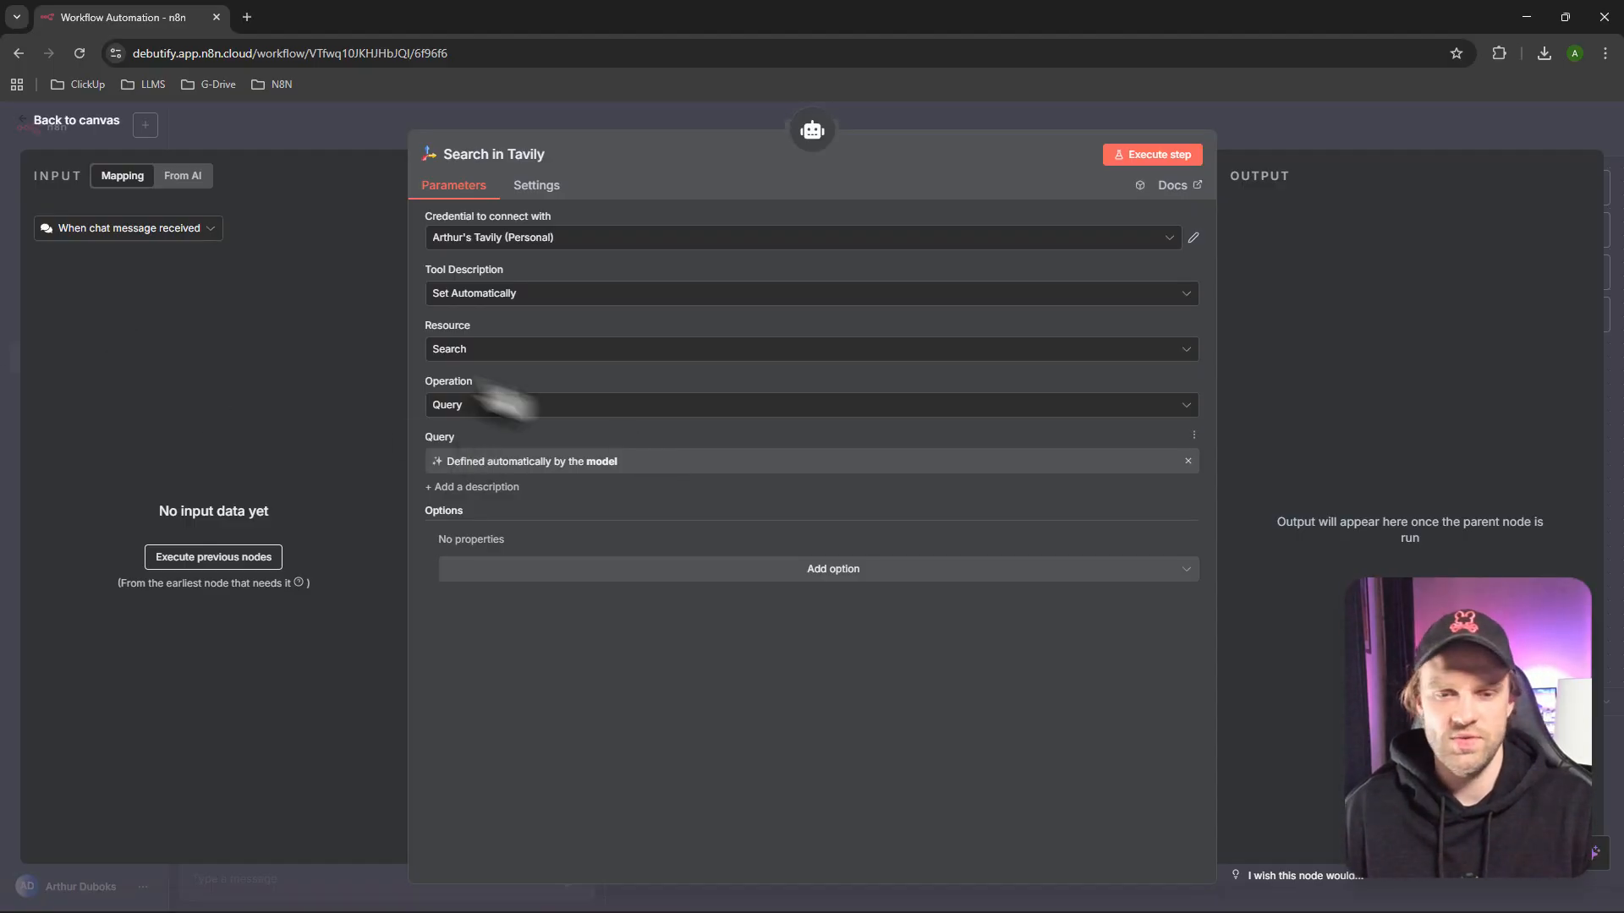
click(475, 356)
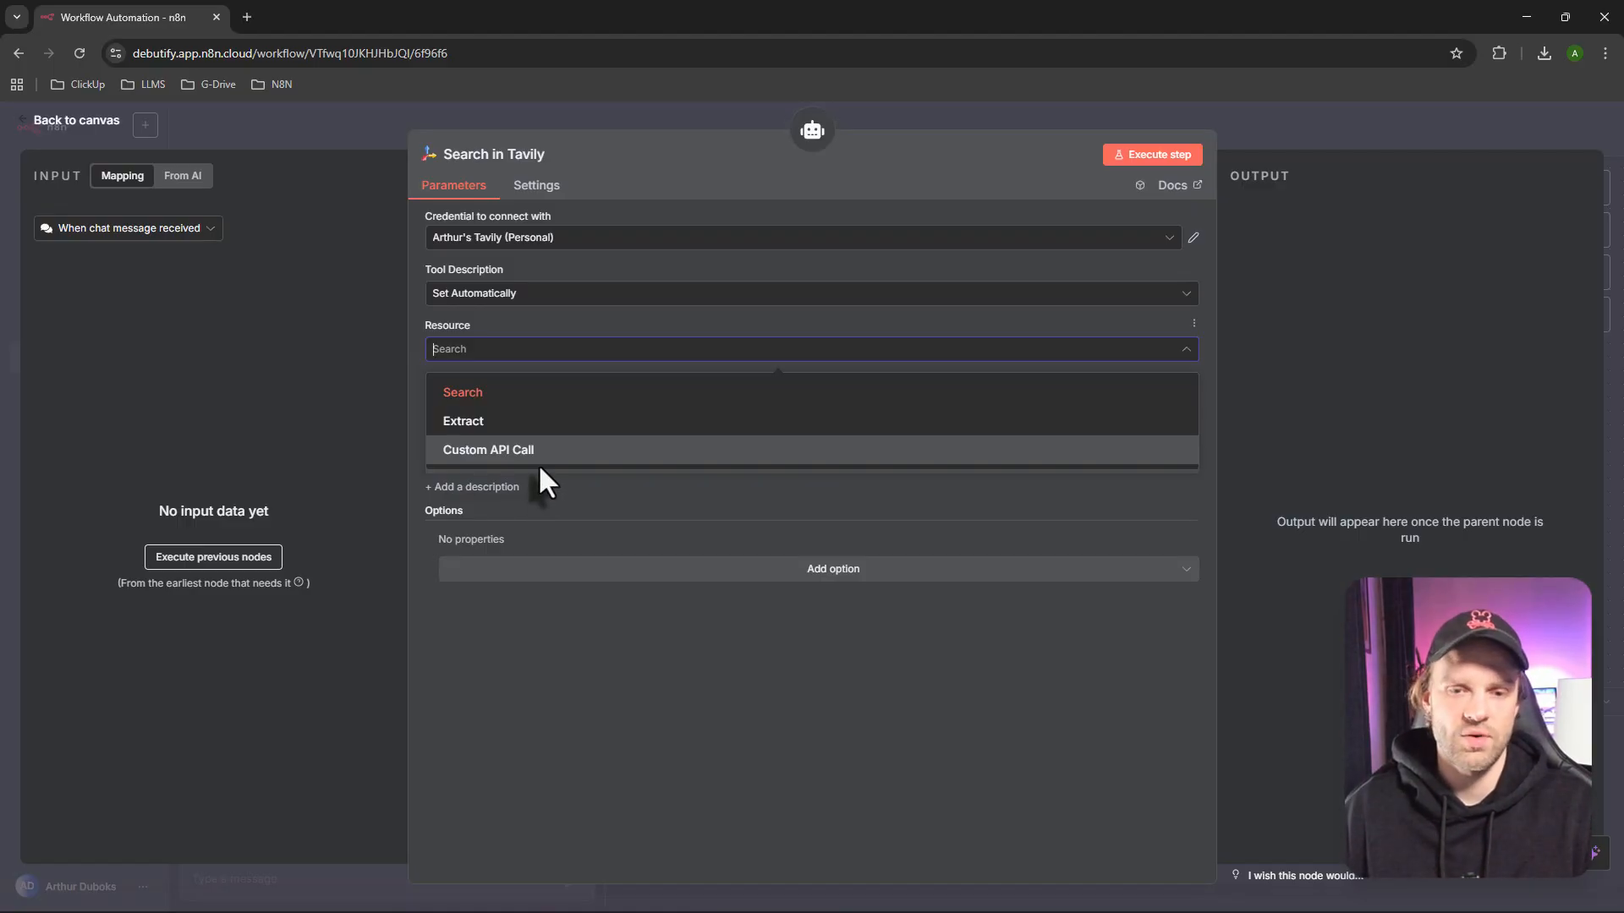
click(592, 367)
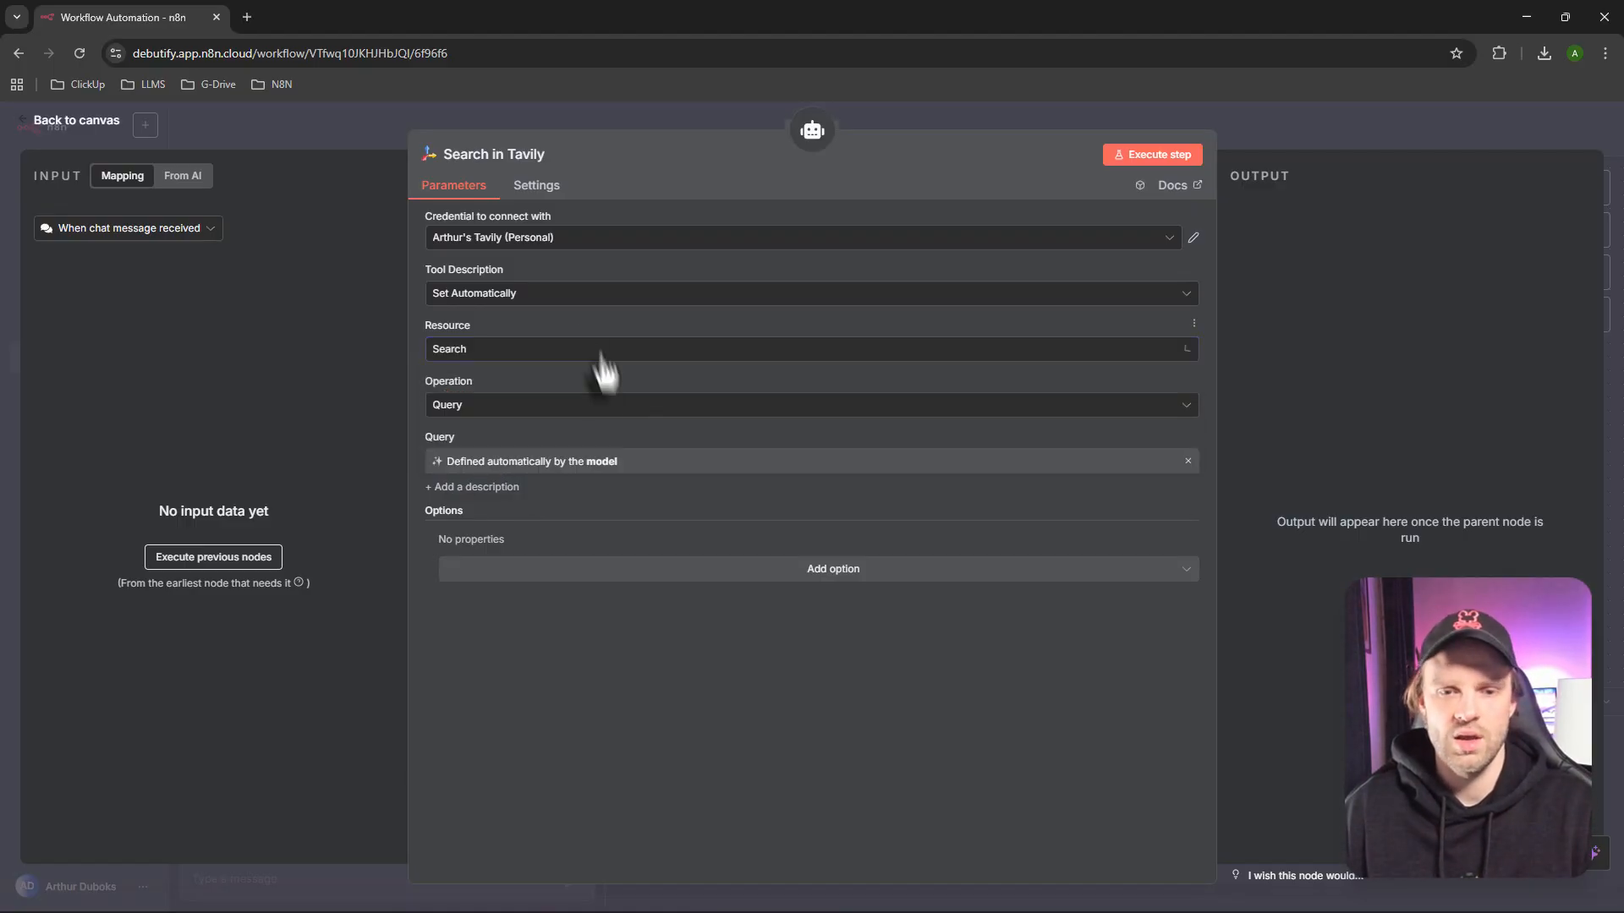
click(546, 410)
click(543, 401)
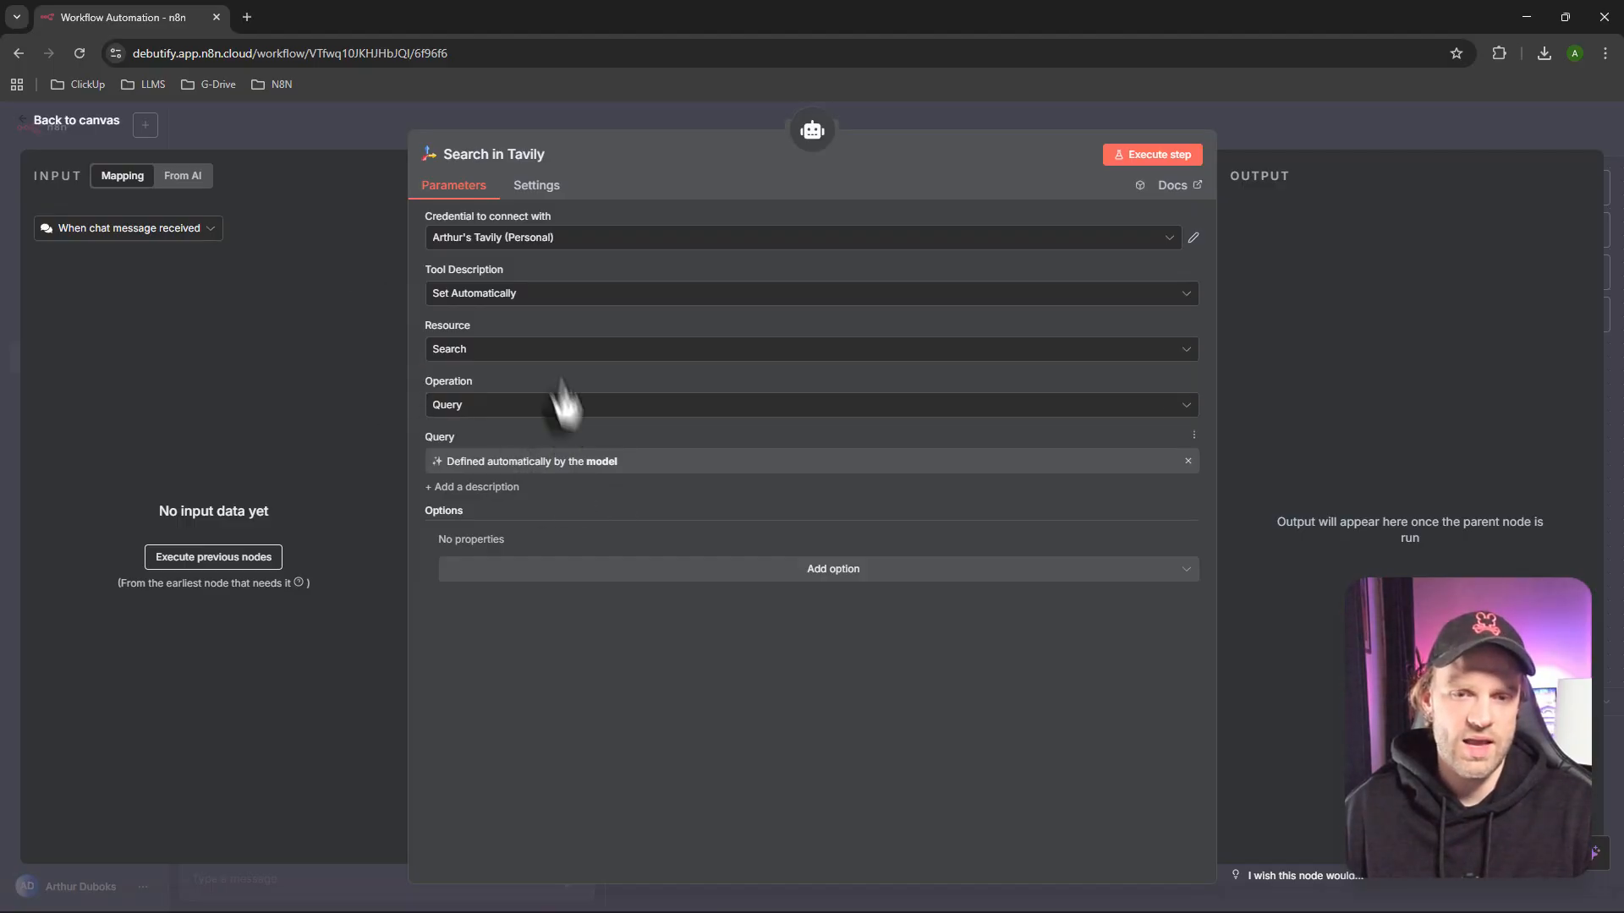
Leave the Tavily search tool's settings and save the workflow
click(76, 120)
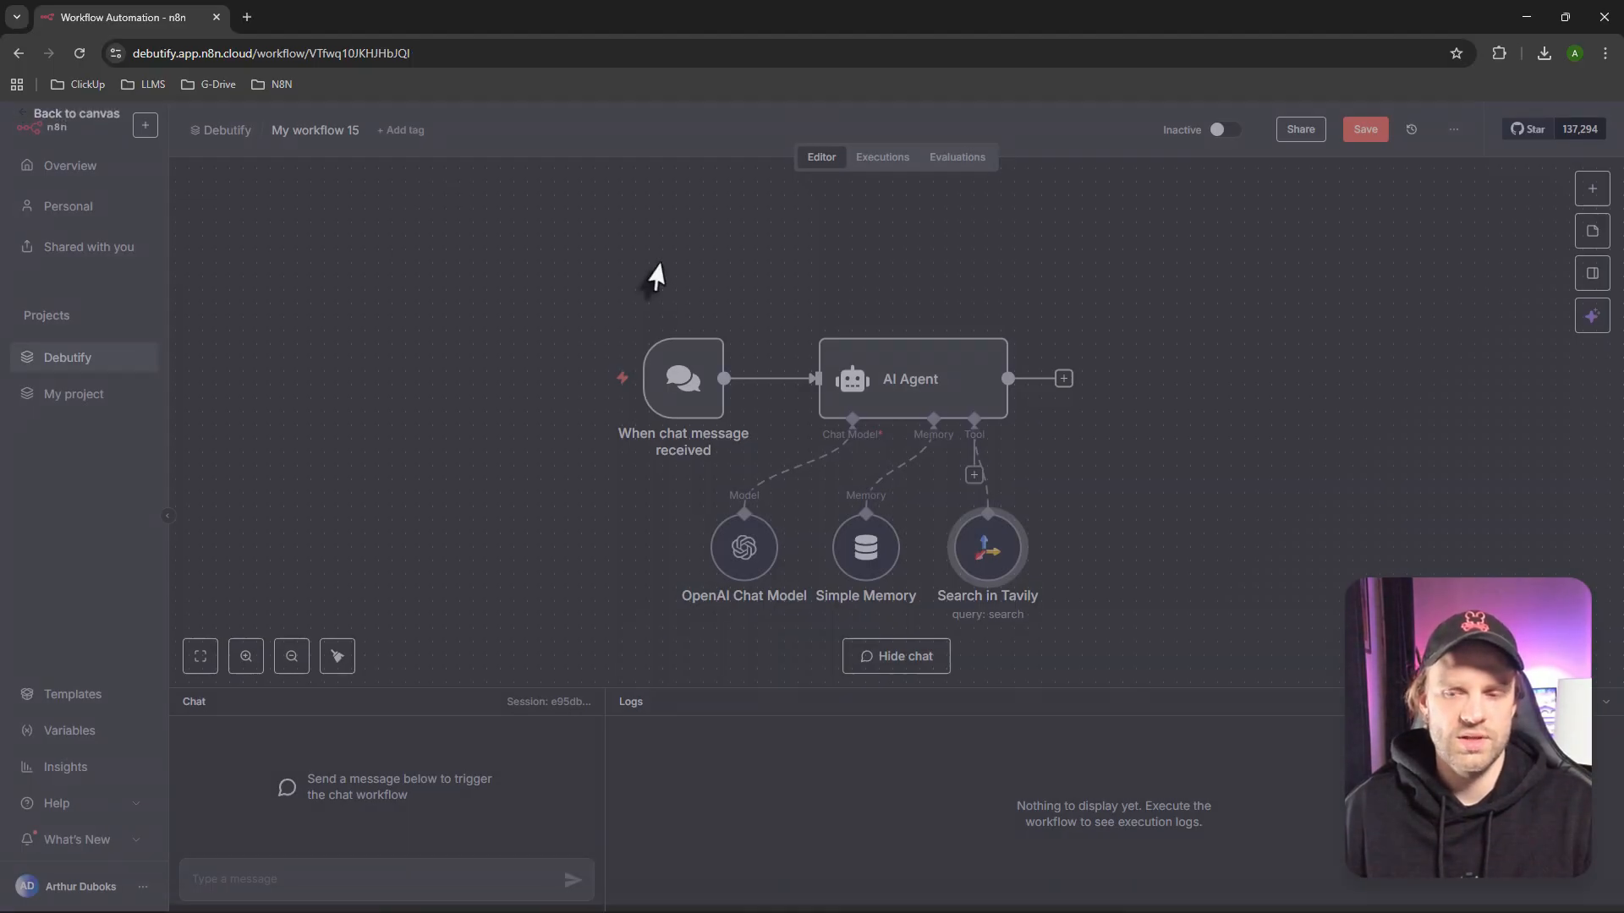
click(1366, 129)
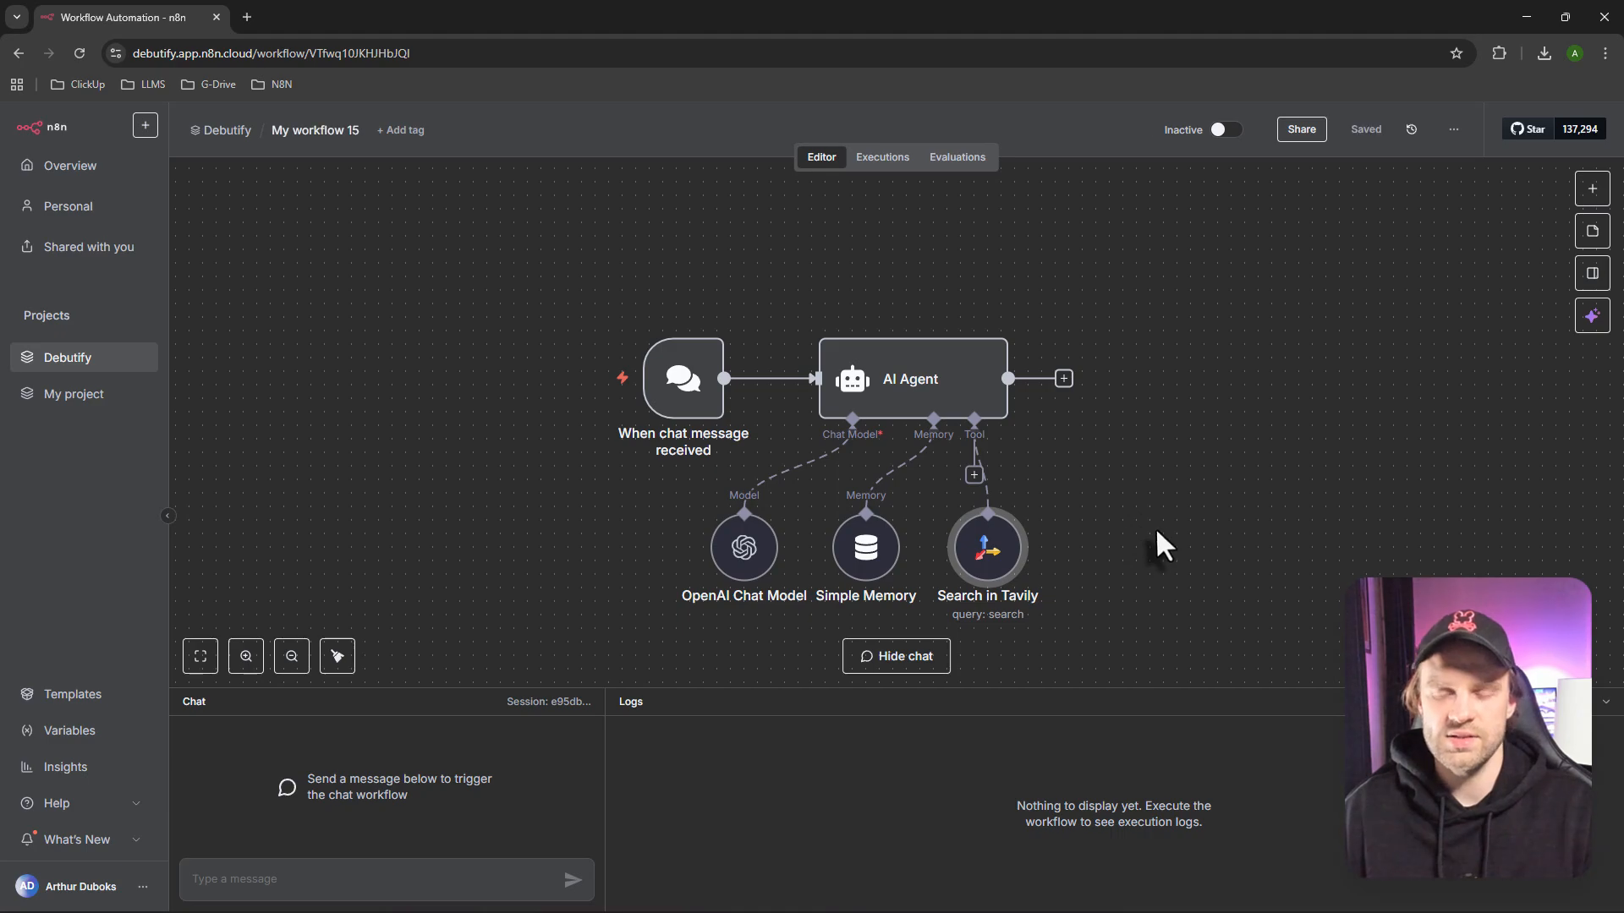
scroll(1157, 527, down, 3)
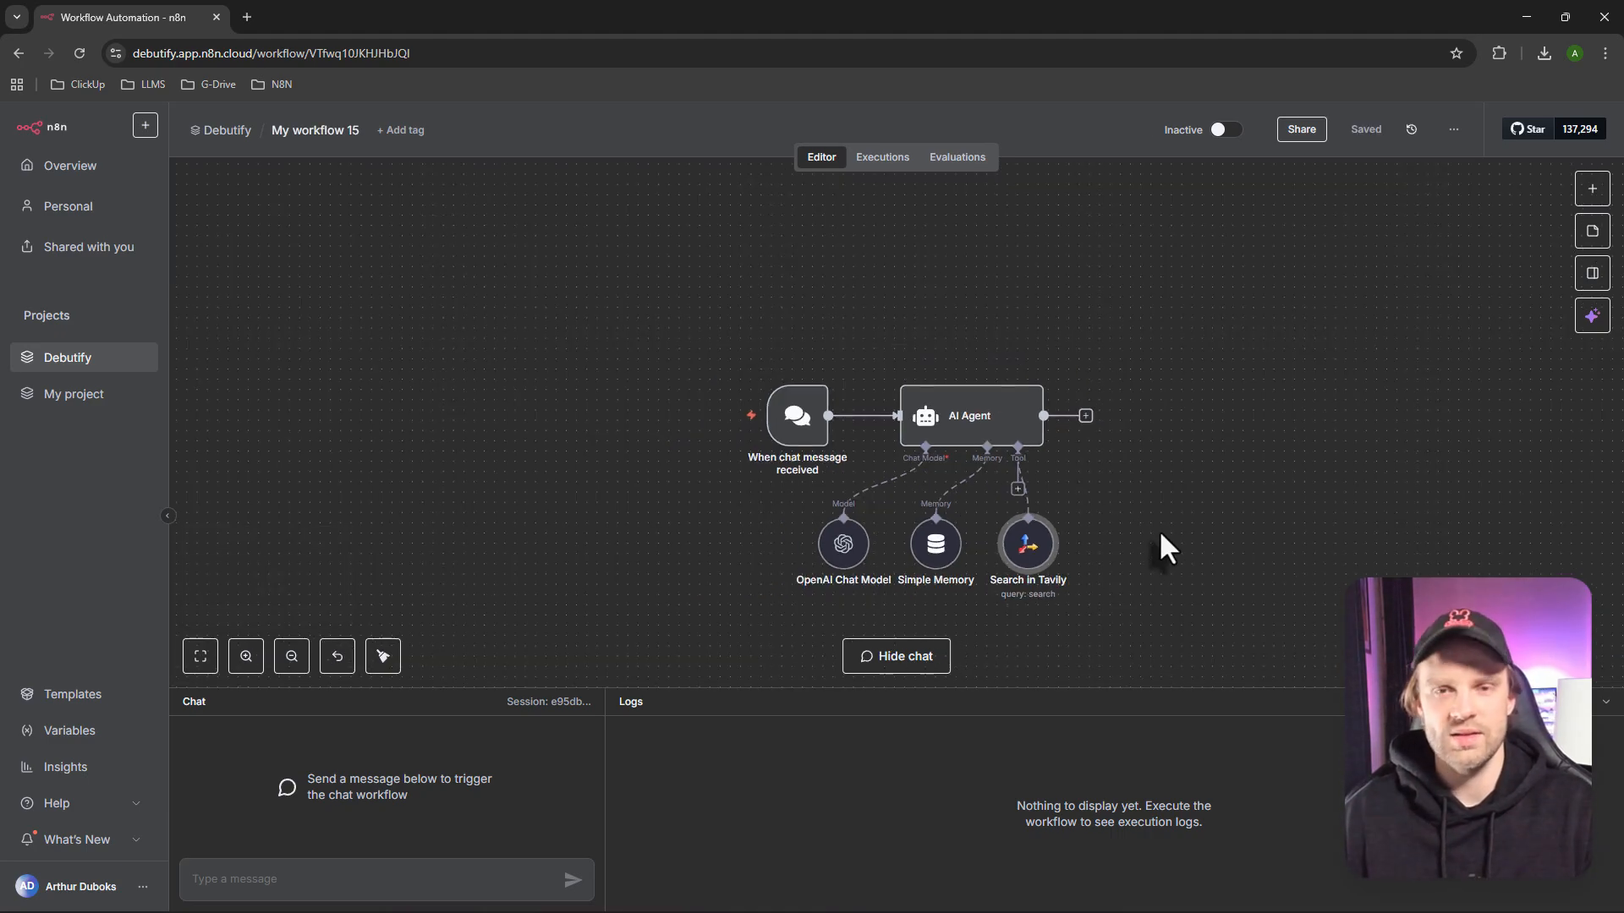
scroll(1050, 483, right, 1)
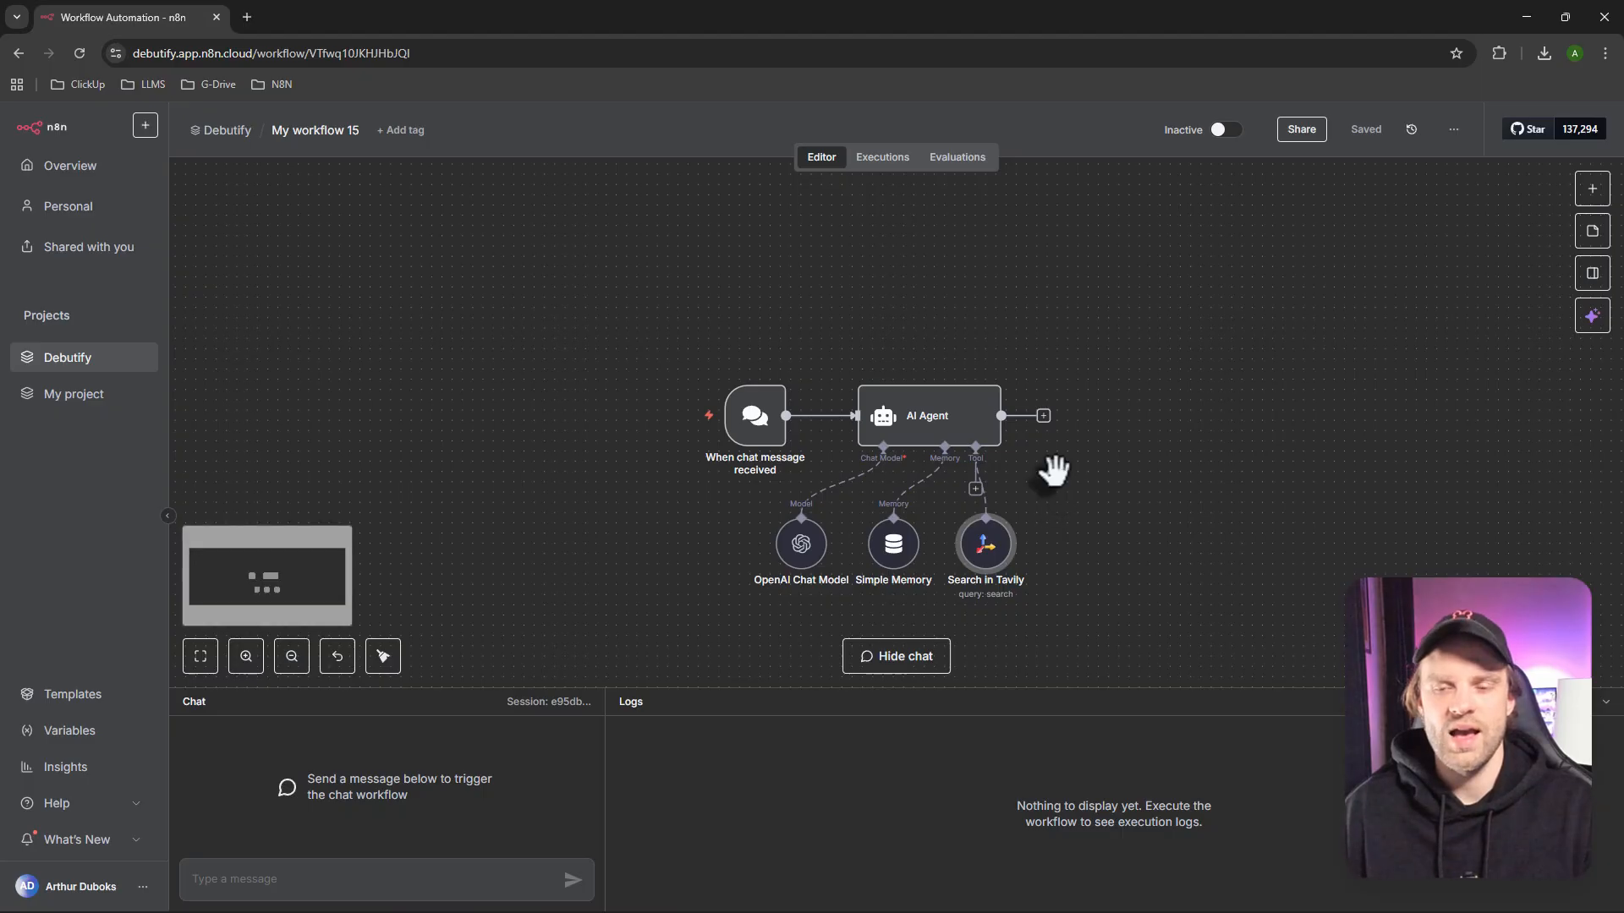
scroll(1051, 474, up, 1)
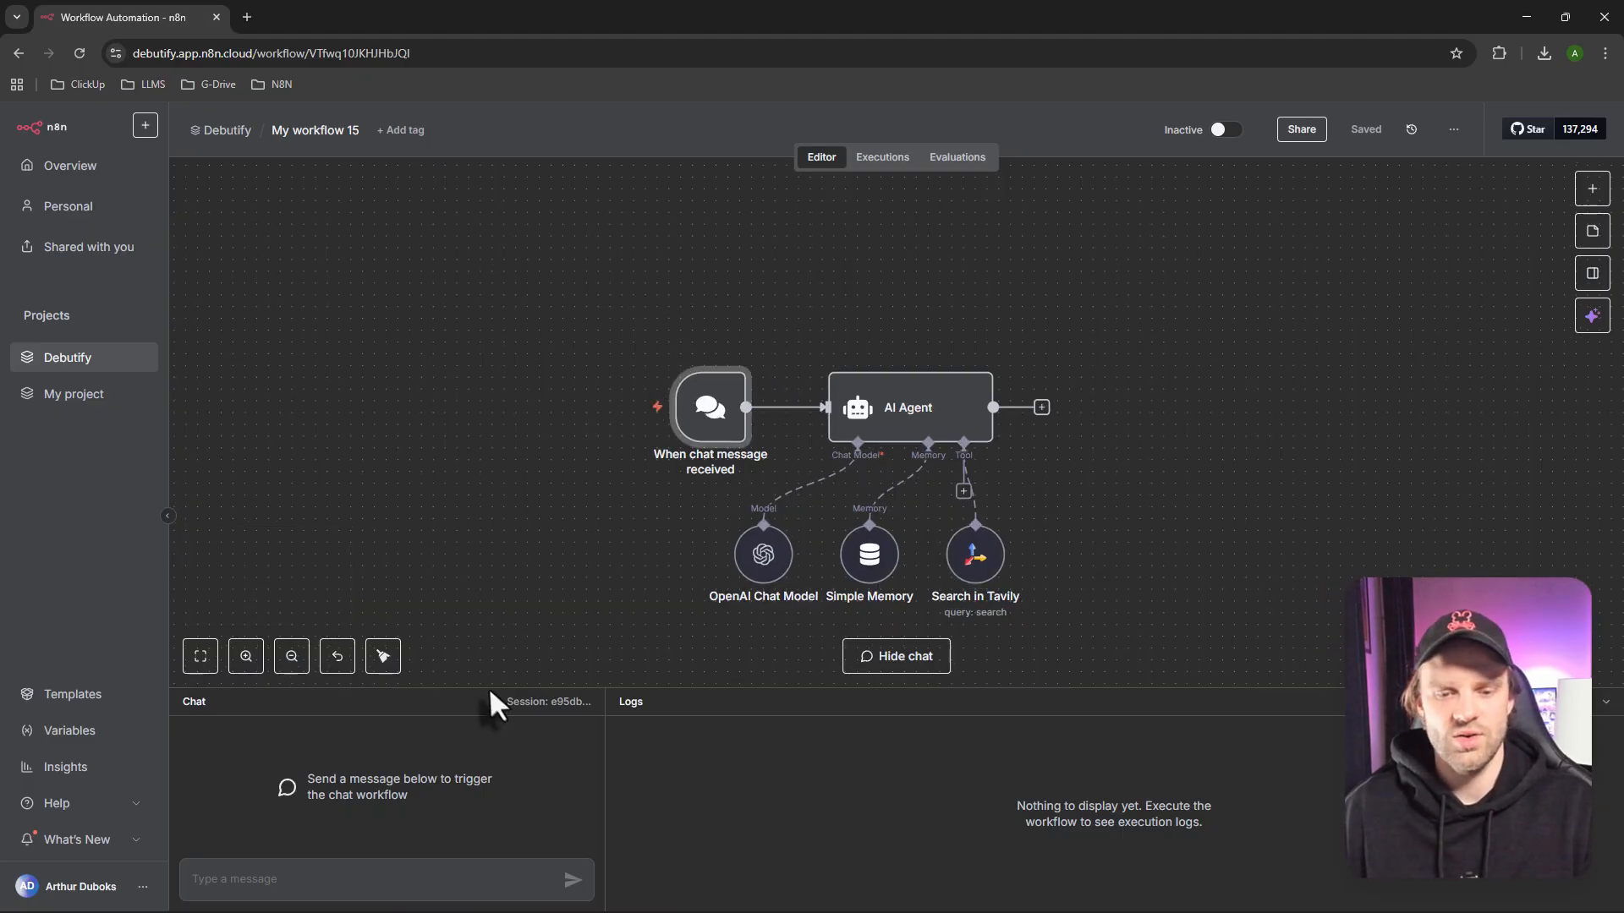
Enlarge the chat area and send the test message "tell me how zaras website is structured"
drag(490, 690, 507, 621)
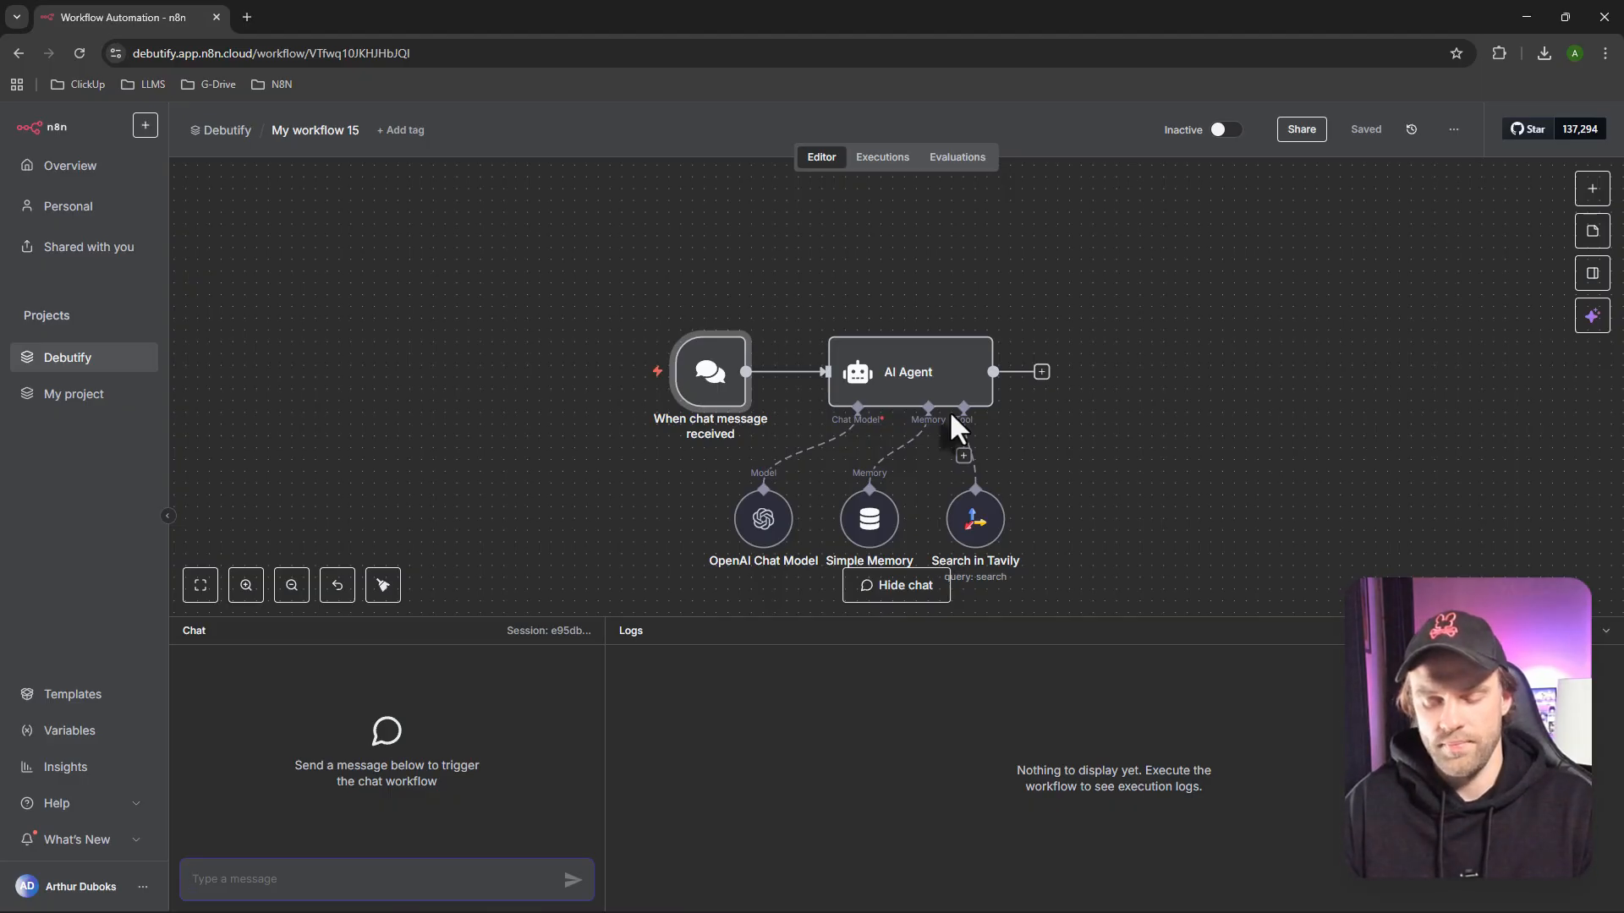
text(tell )
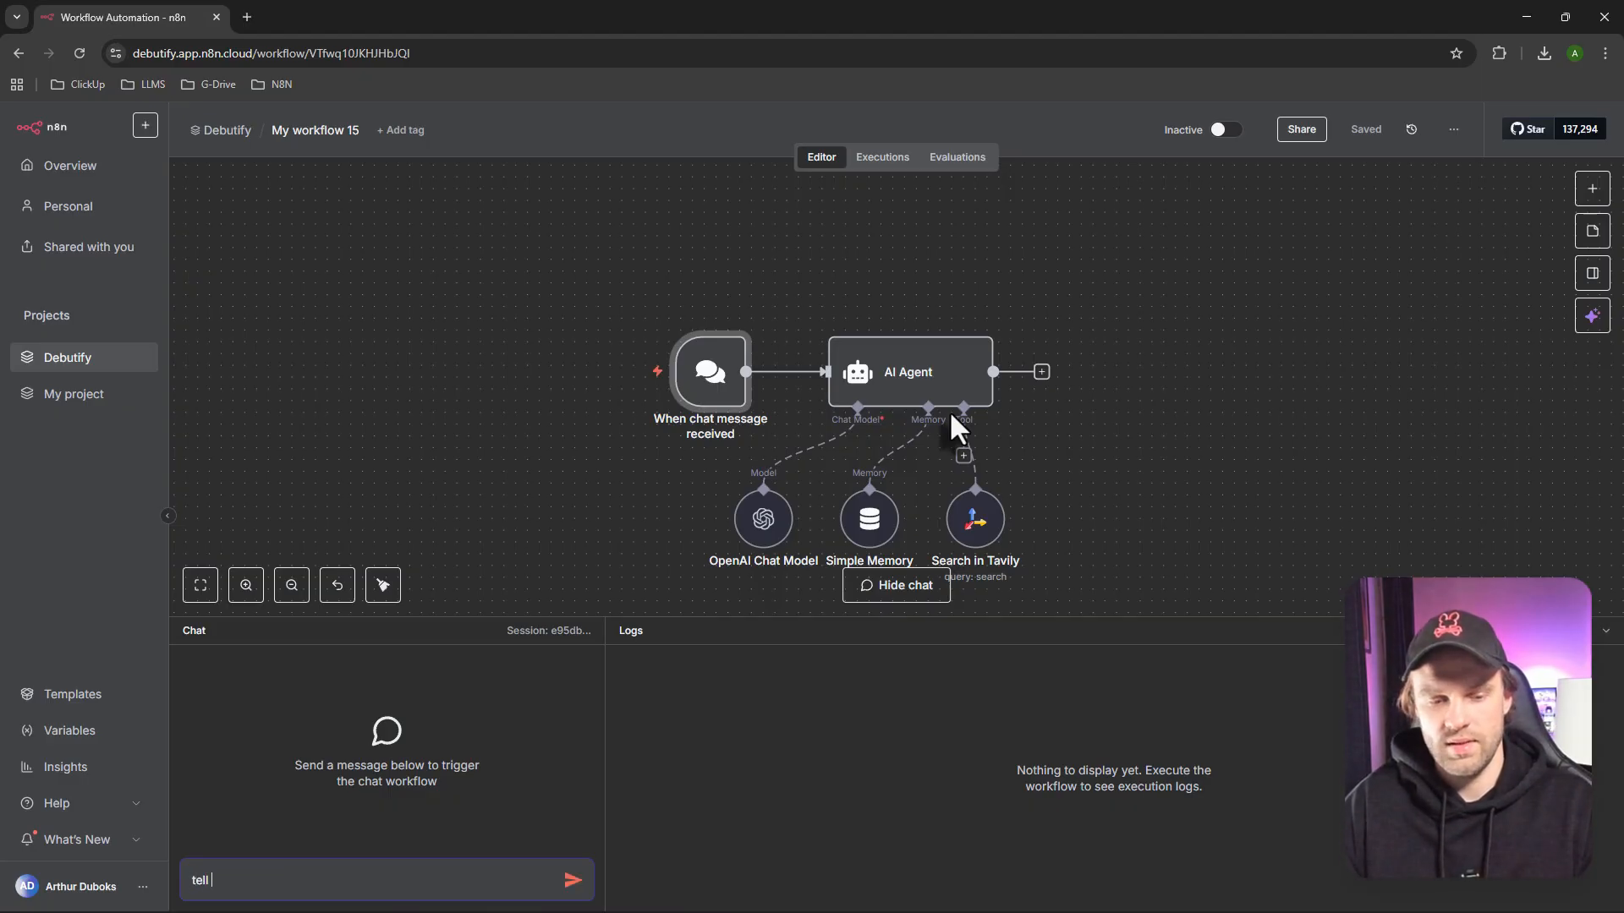
text(me how za)
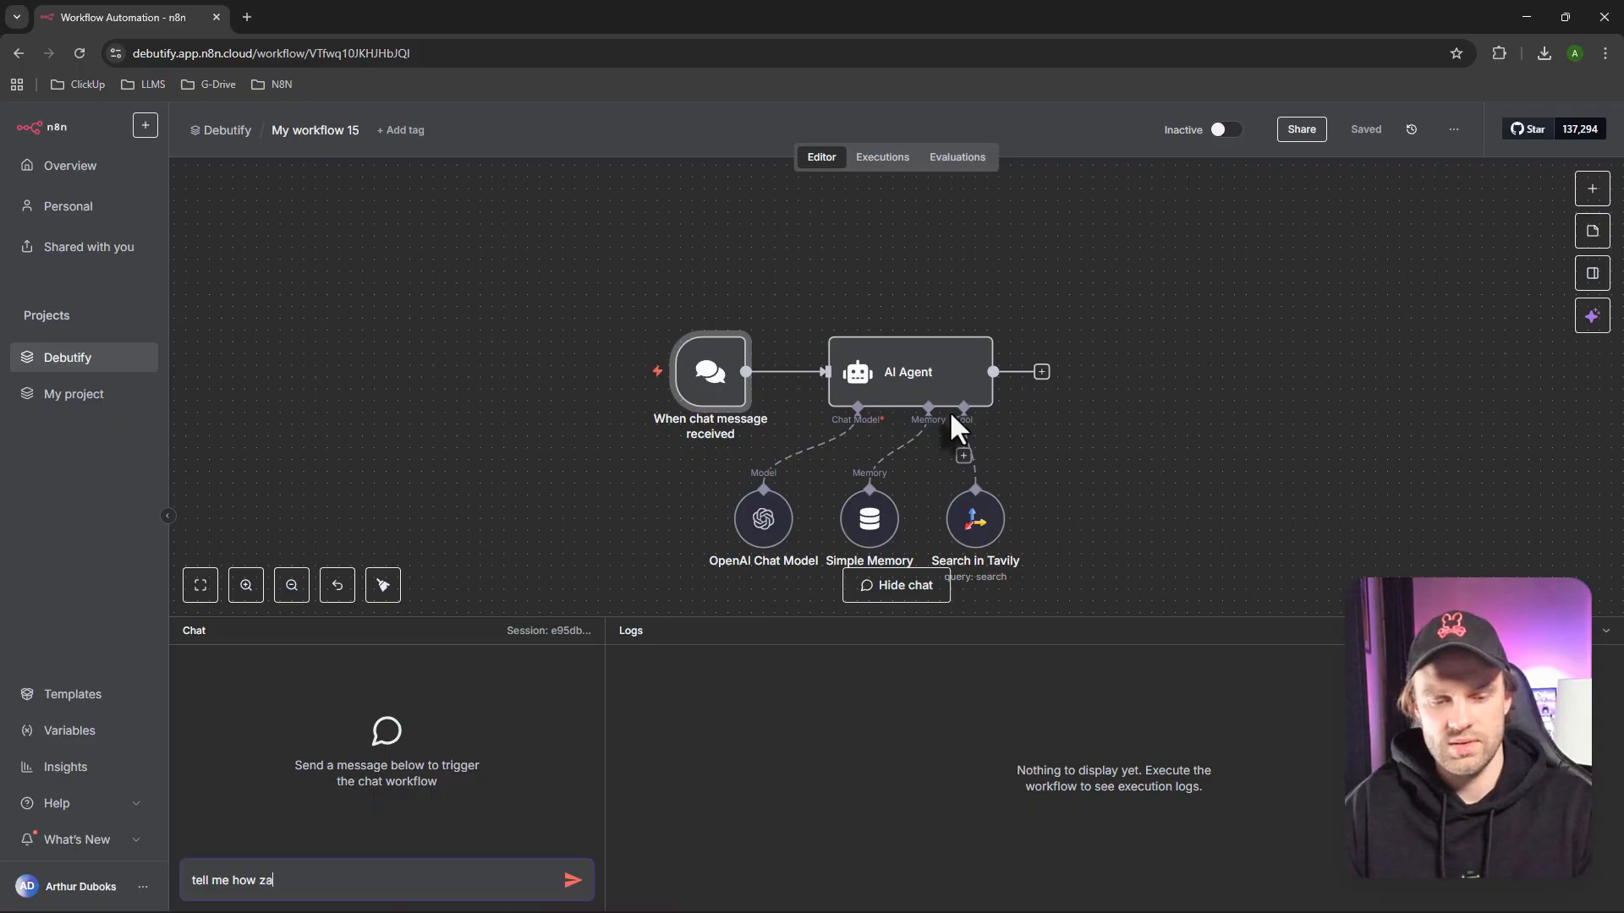
text(ras website is s)
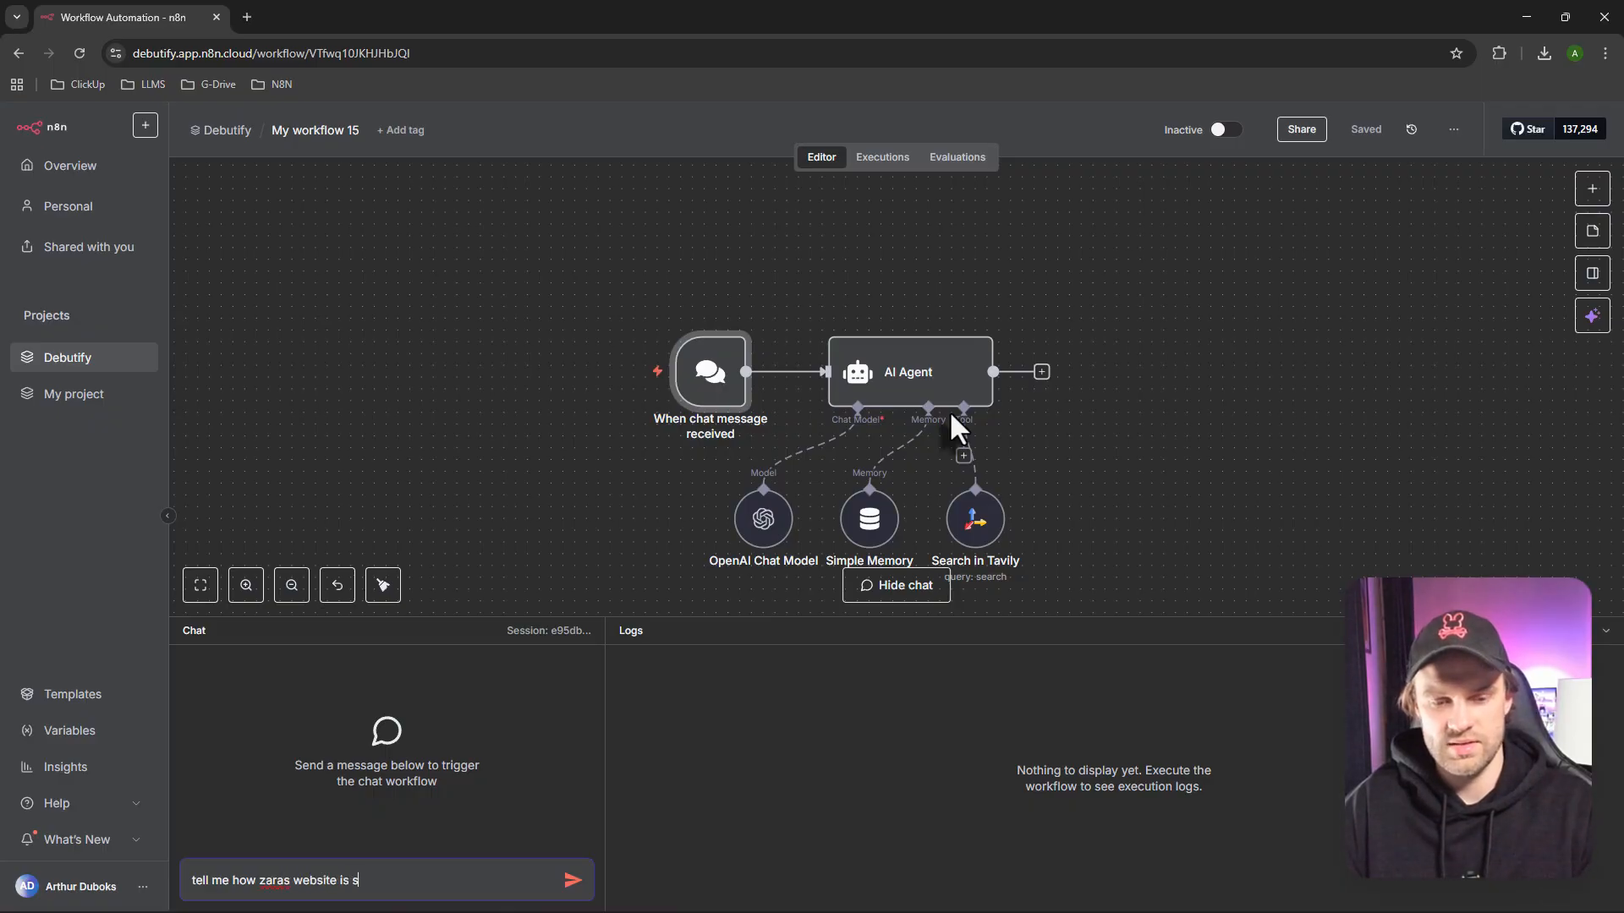
text(tructure)
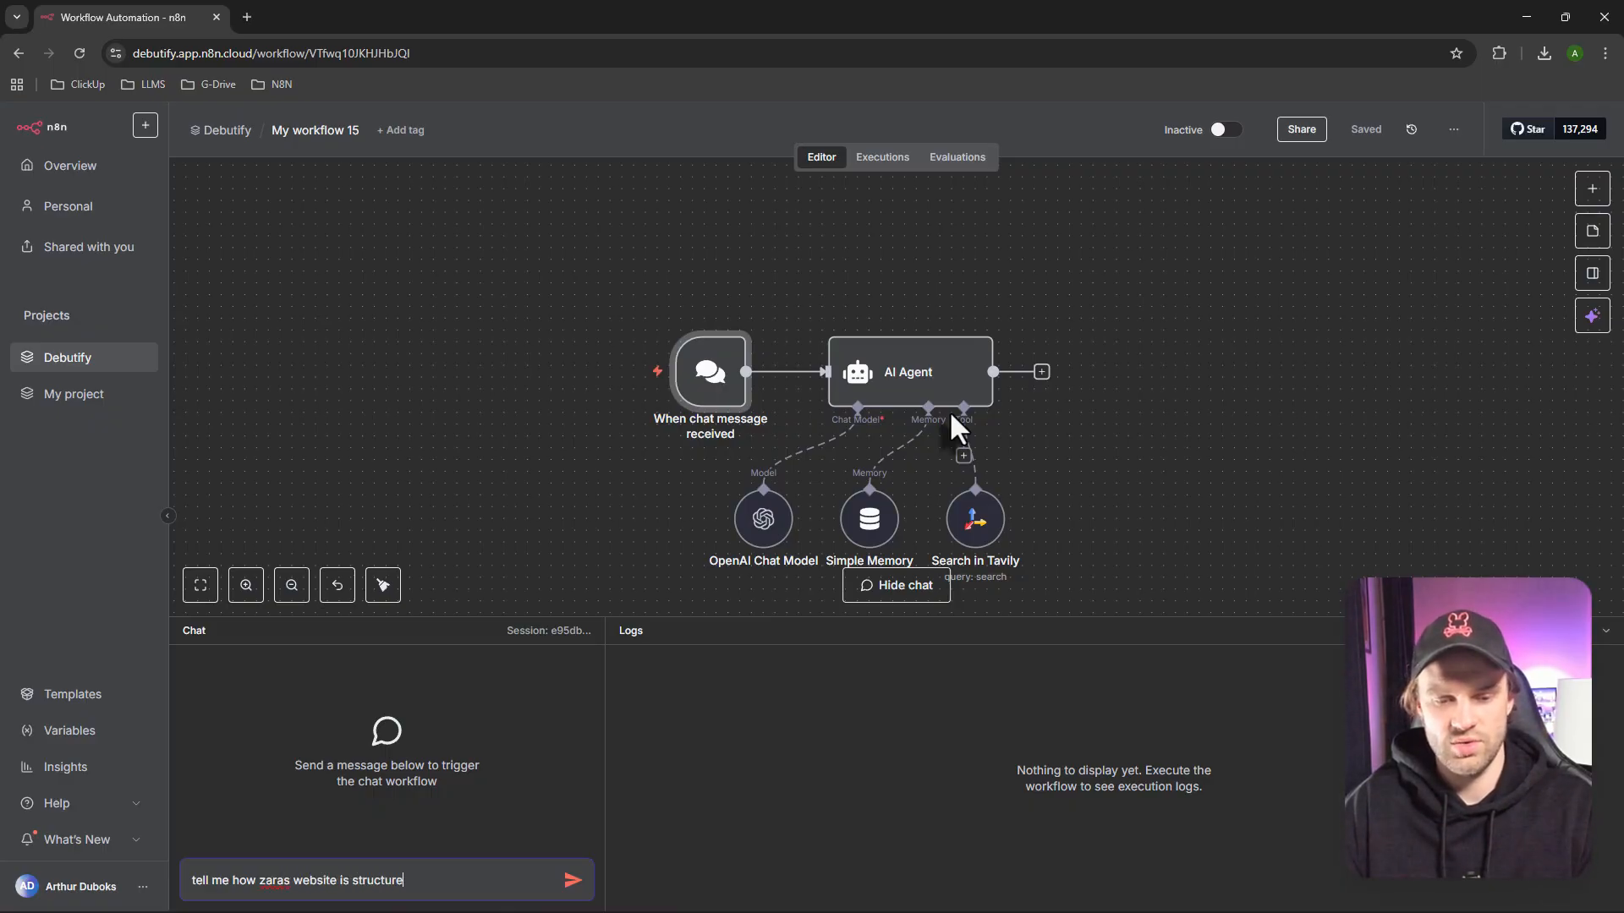
text(d)
key(Return)
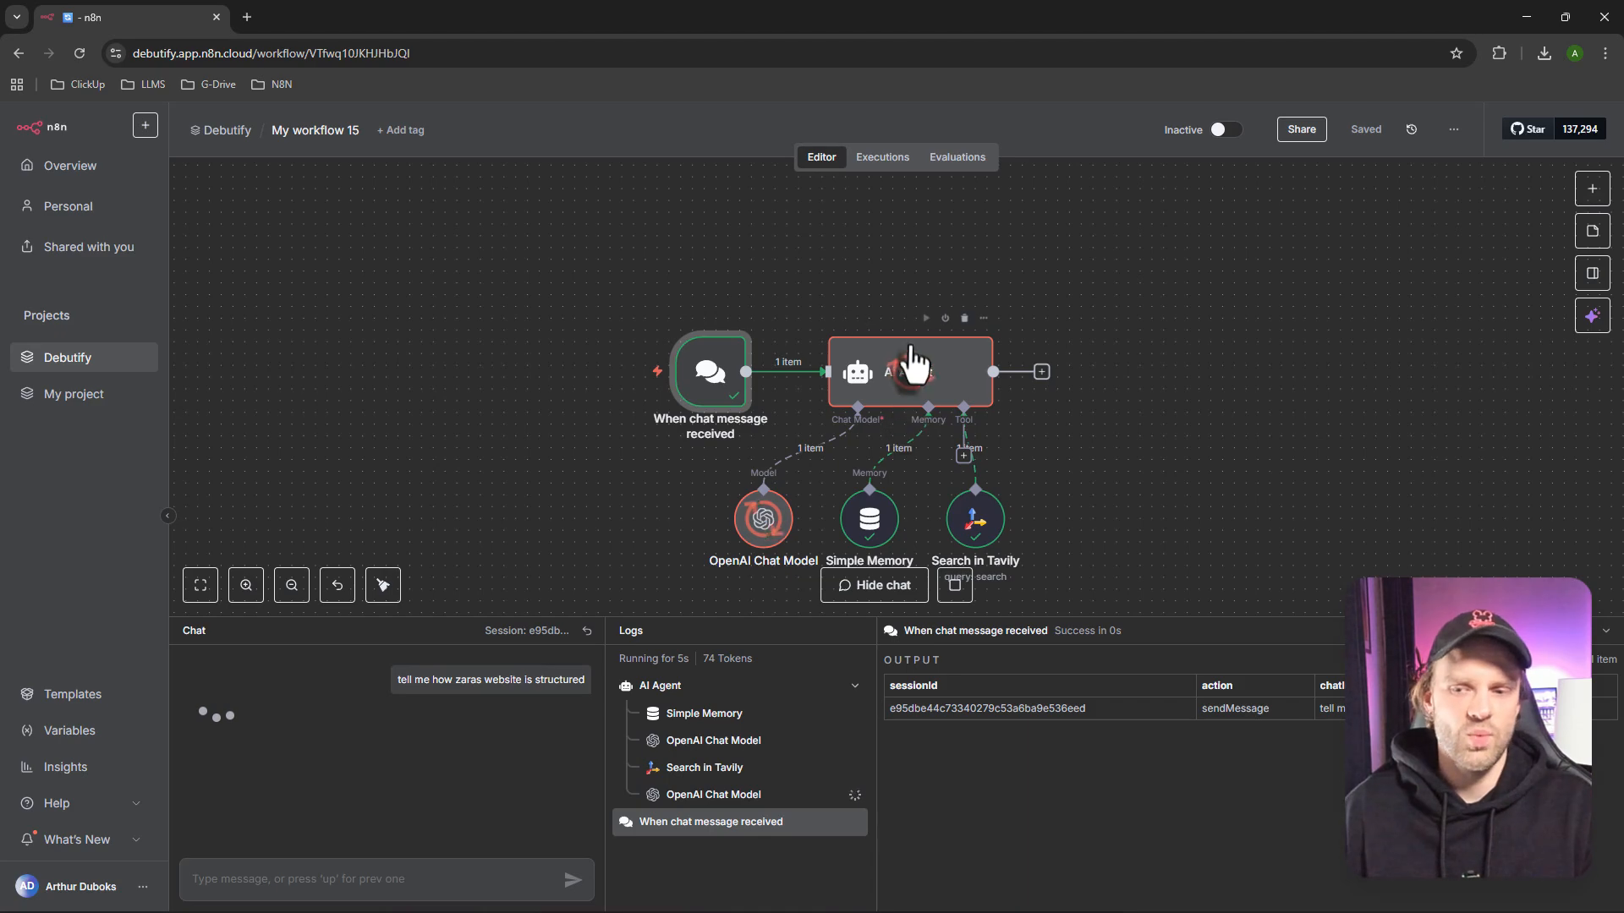
Examine the AI Agent's input and output, and read its full reply in the chat
double_click(911, 367)
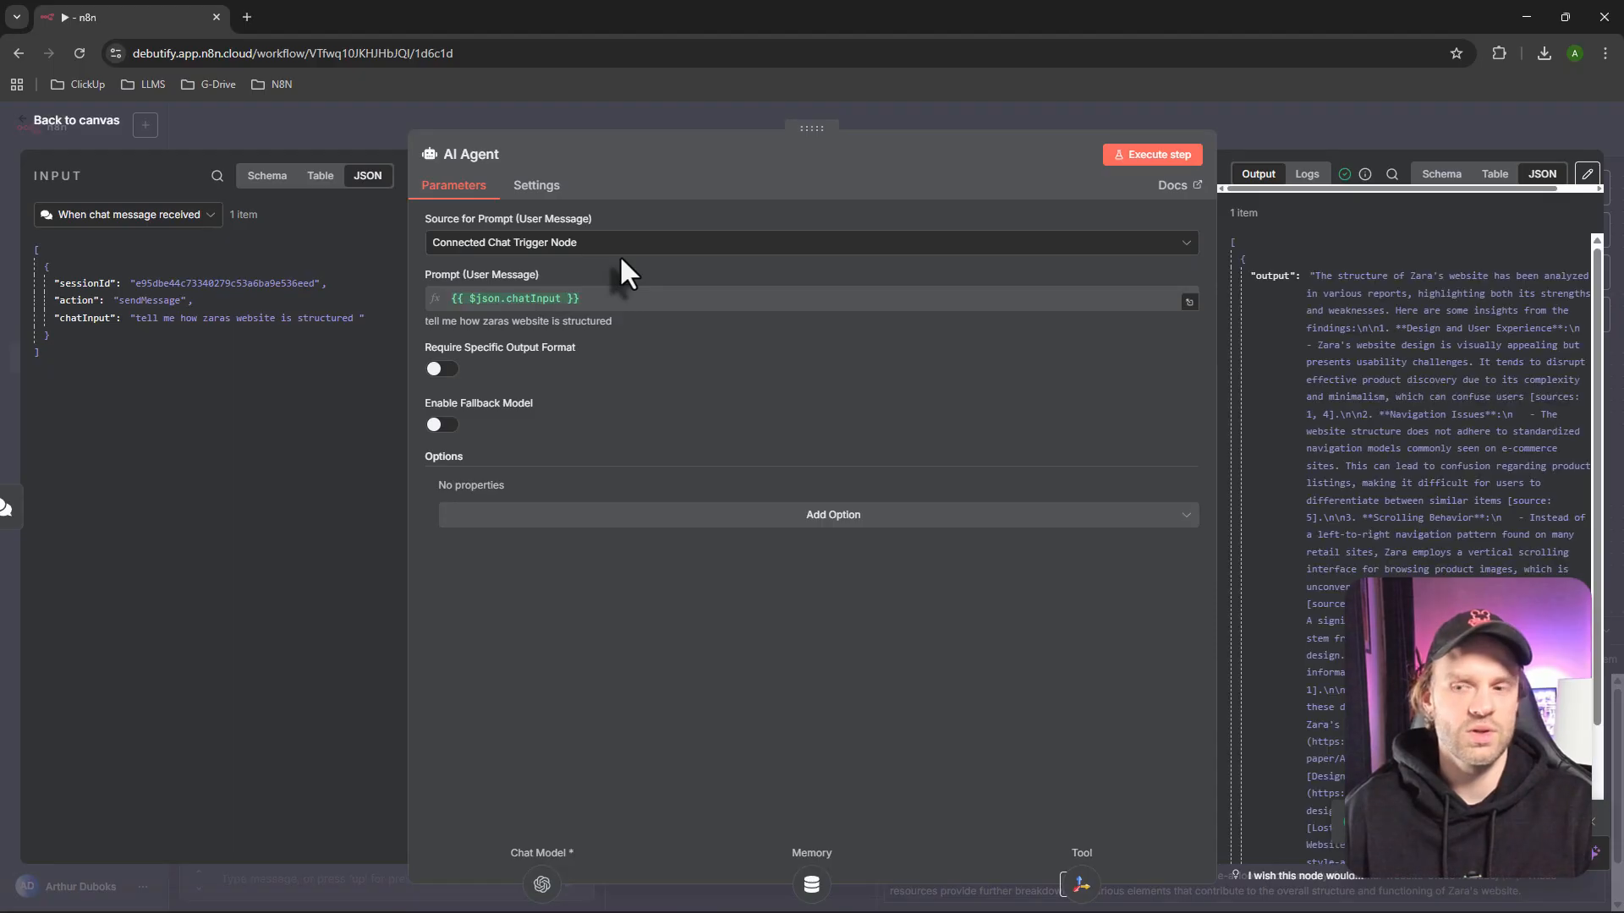
click(81, 121)
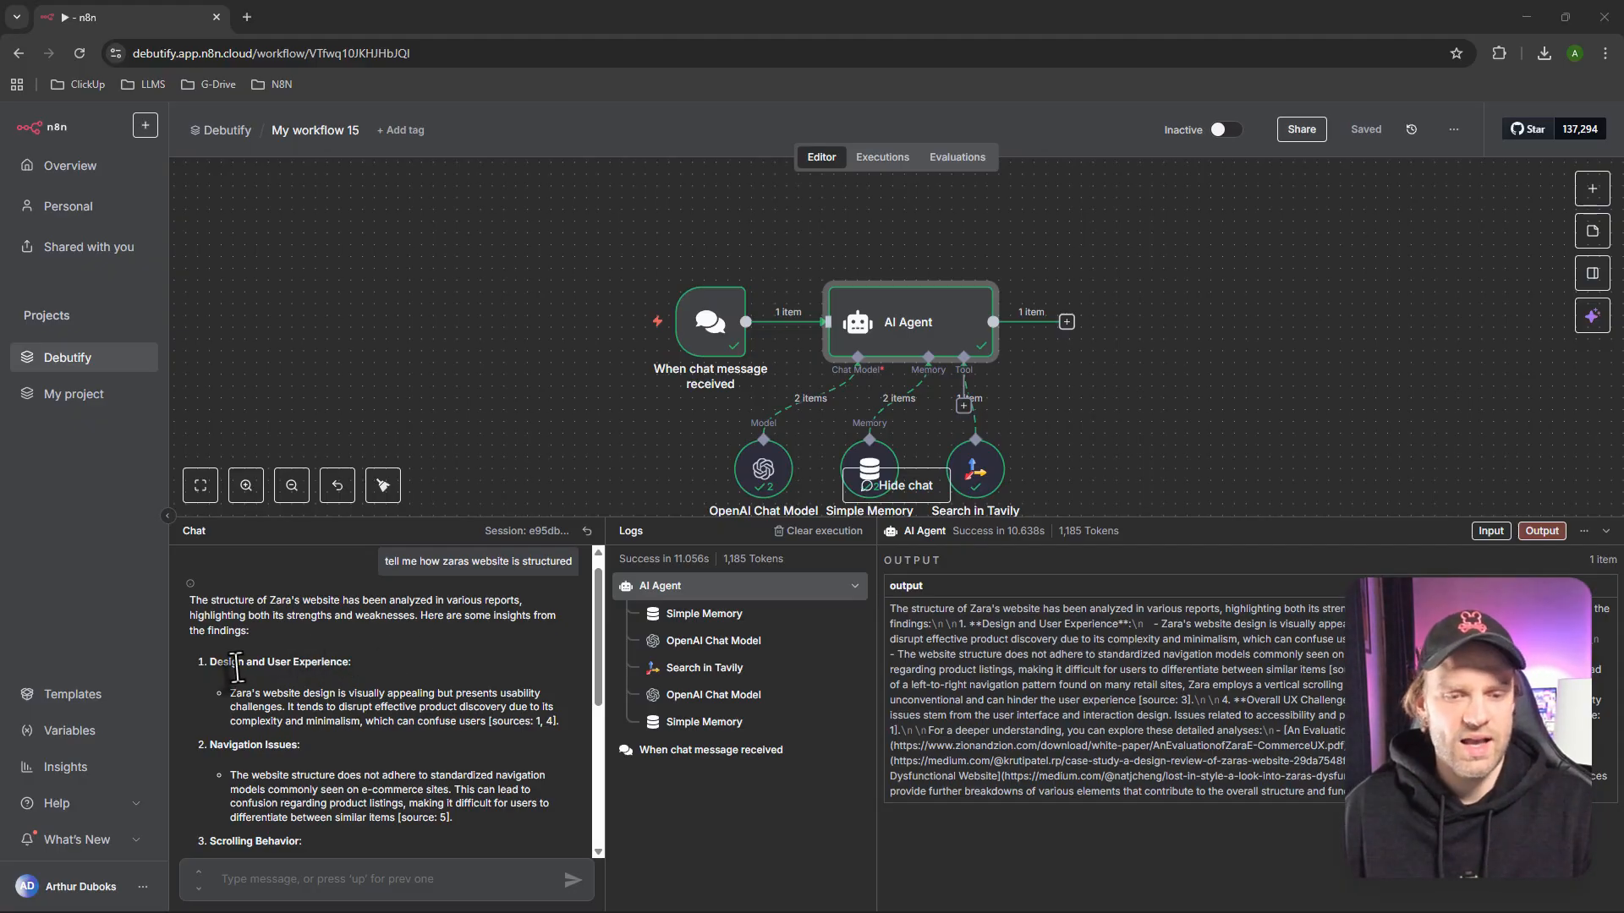
drag(210, 662, 287, 683)
scroll(312, 662, down, 2)
scroll(308, 688, down, 1)
scroll(332, 701, down, 1)
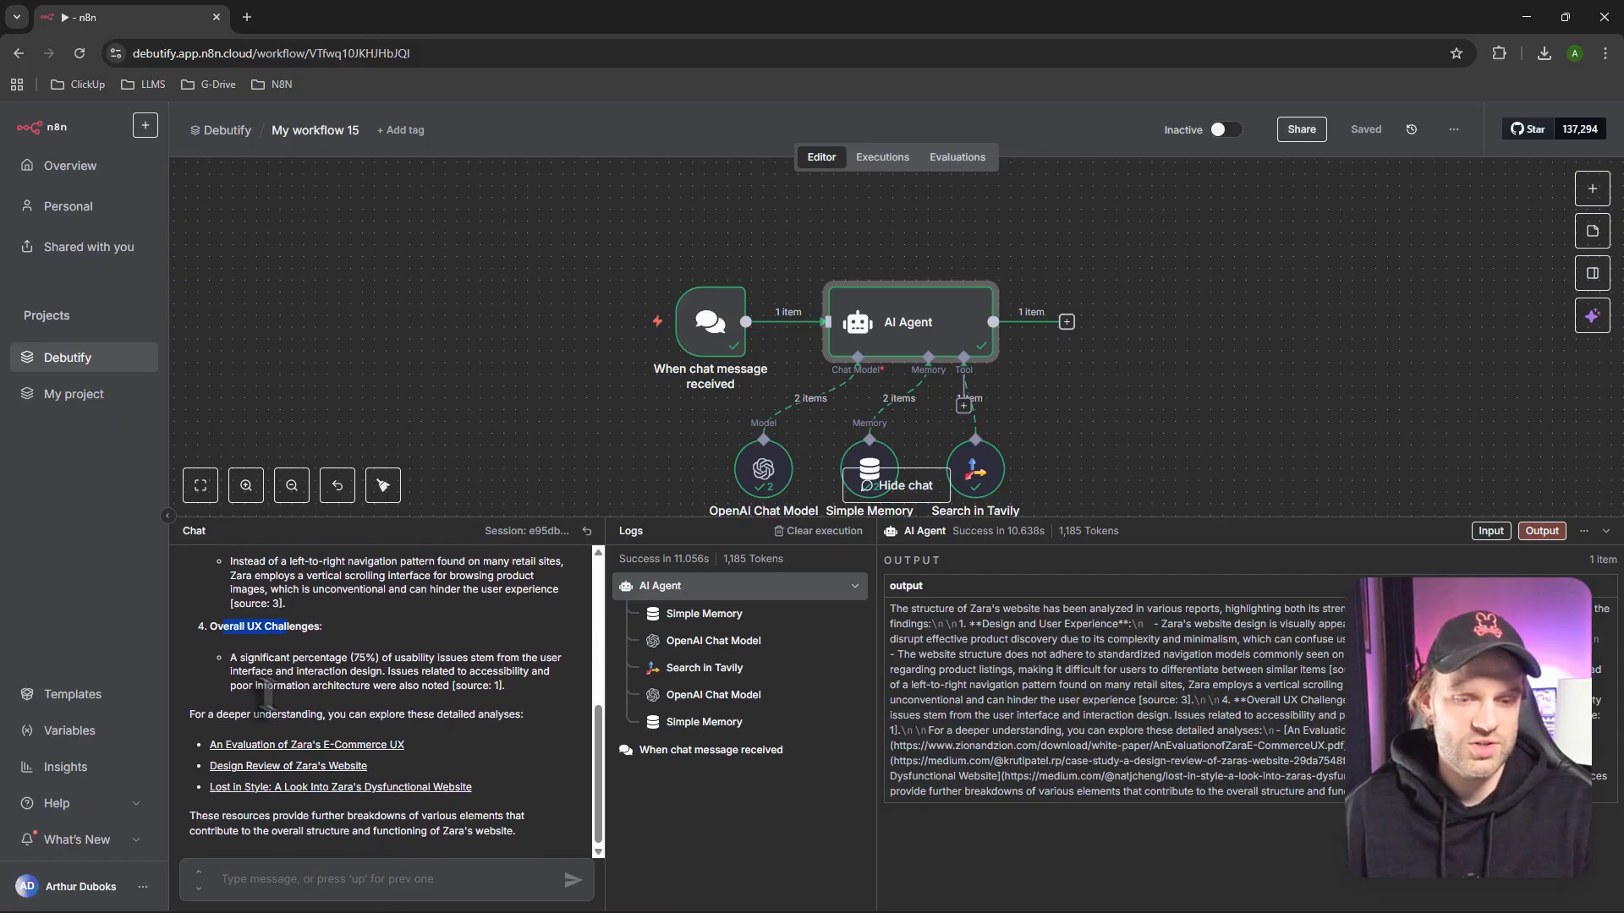
Open the cited source "An Evaluation of Zara's E-Commerce UX", skim through the PDF and close it
click(332, 747)
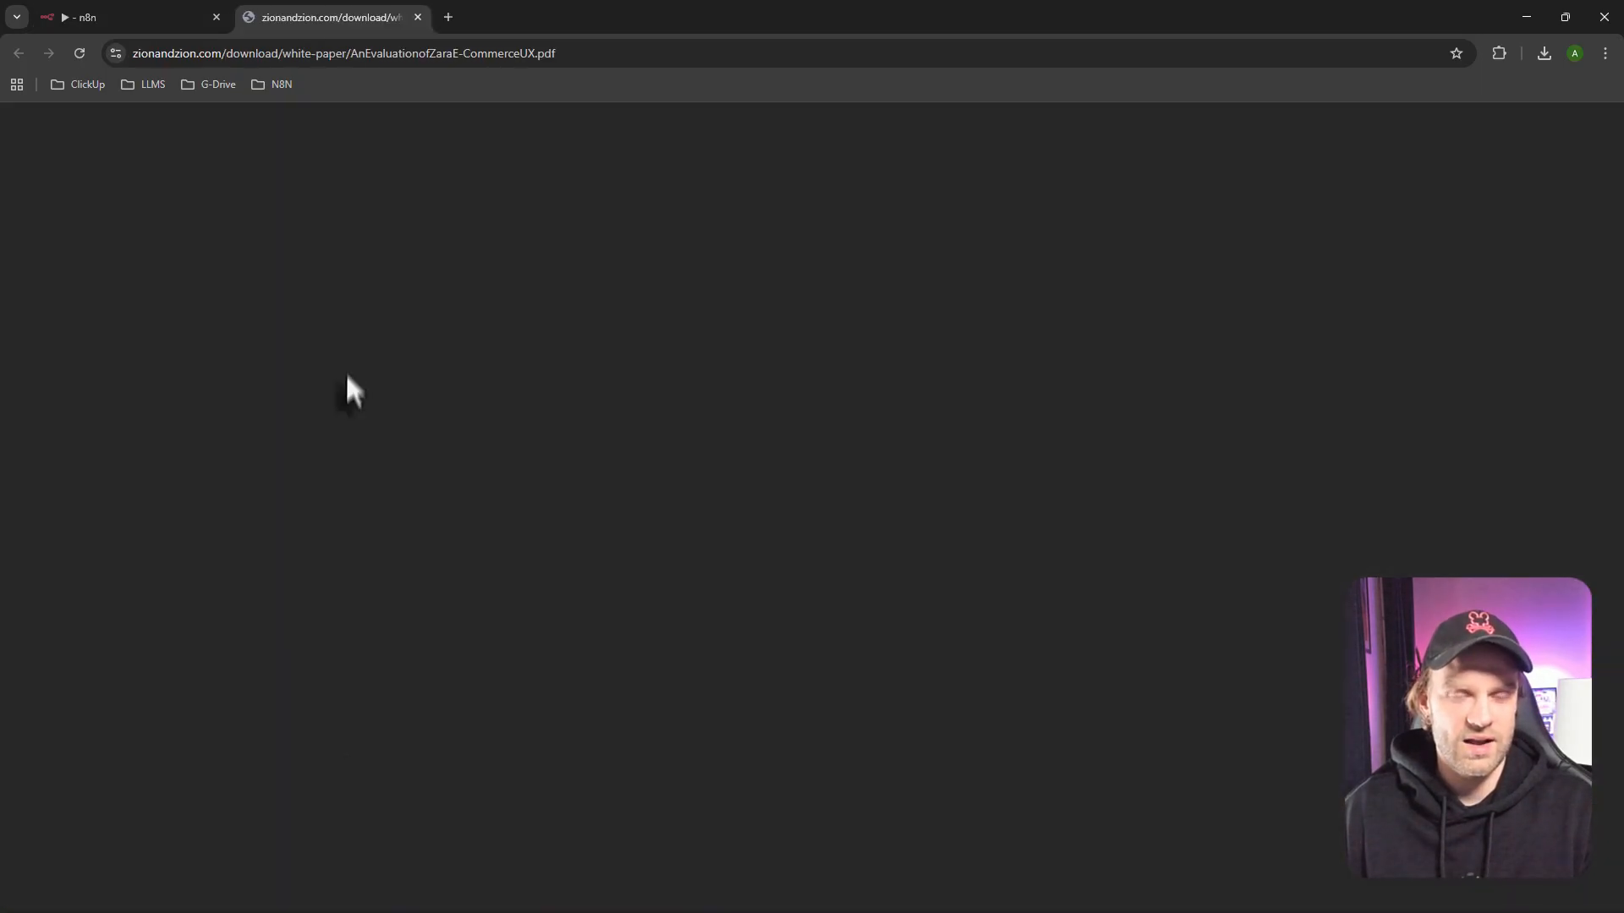
scroll(619, 469, down, 20)
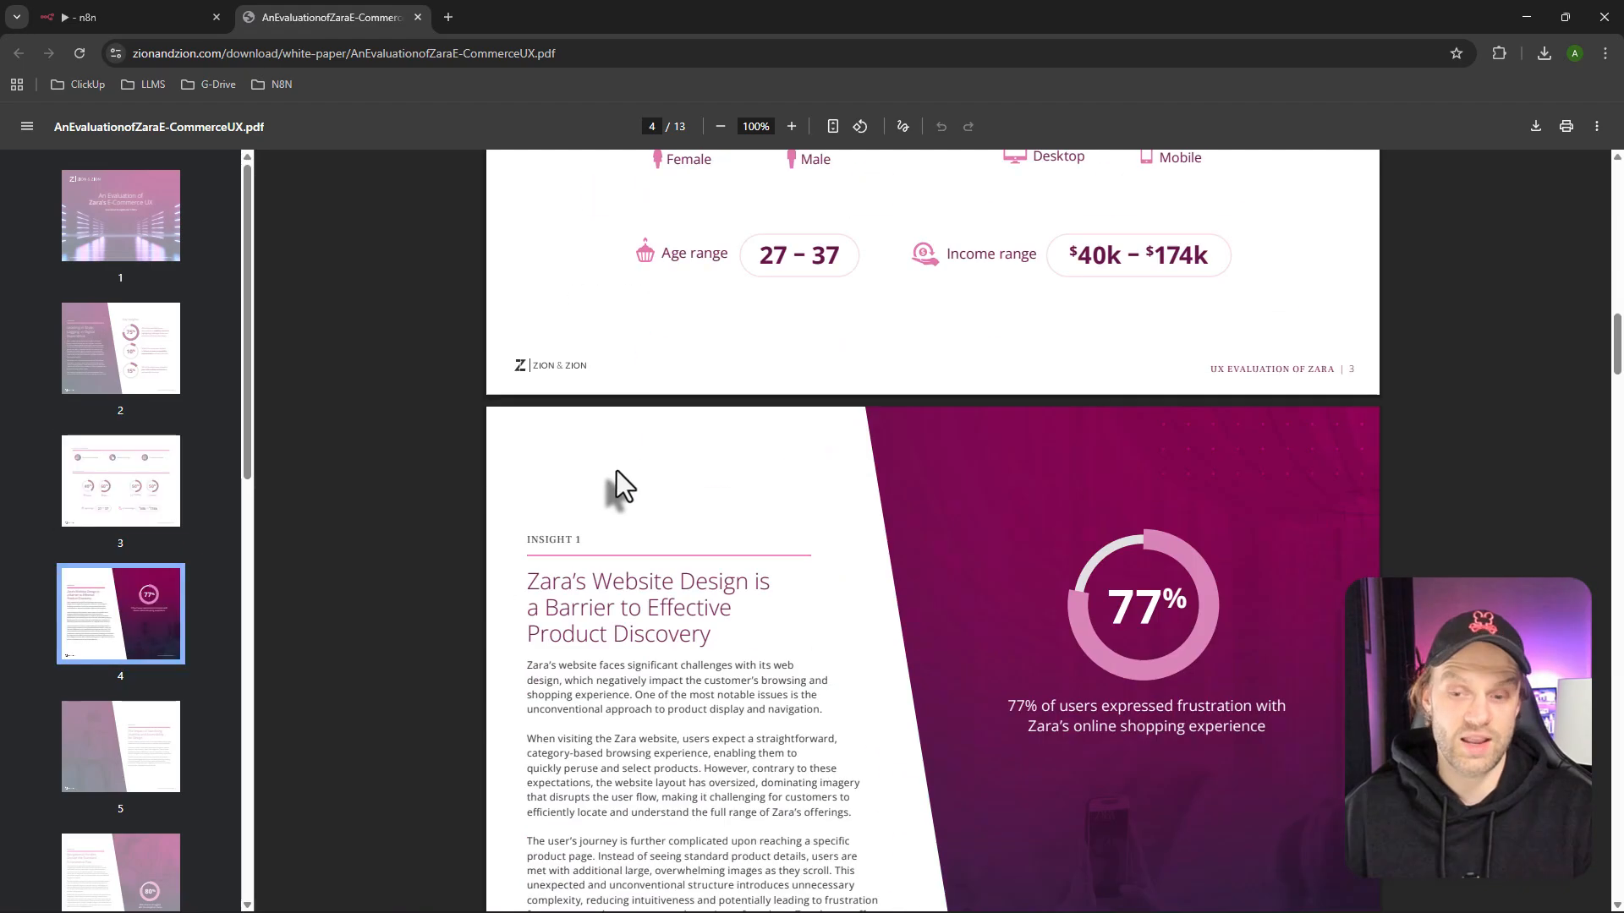
scroll(711, 523, down, 10)
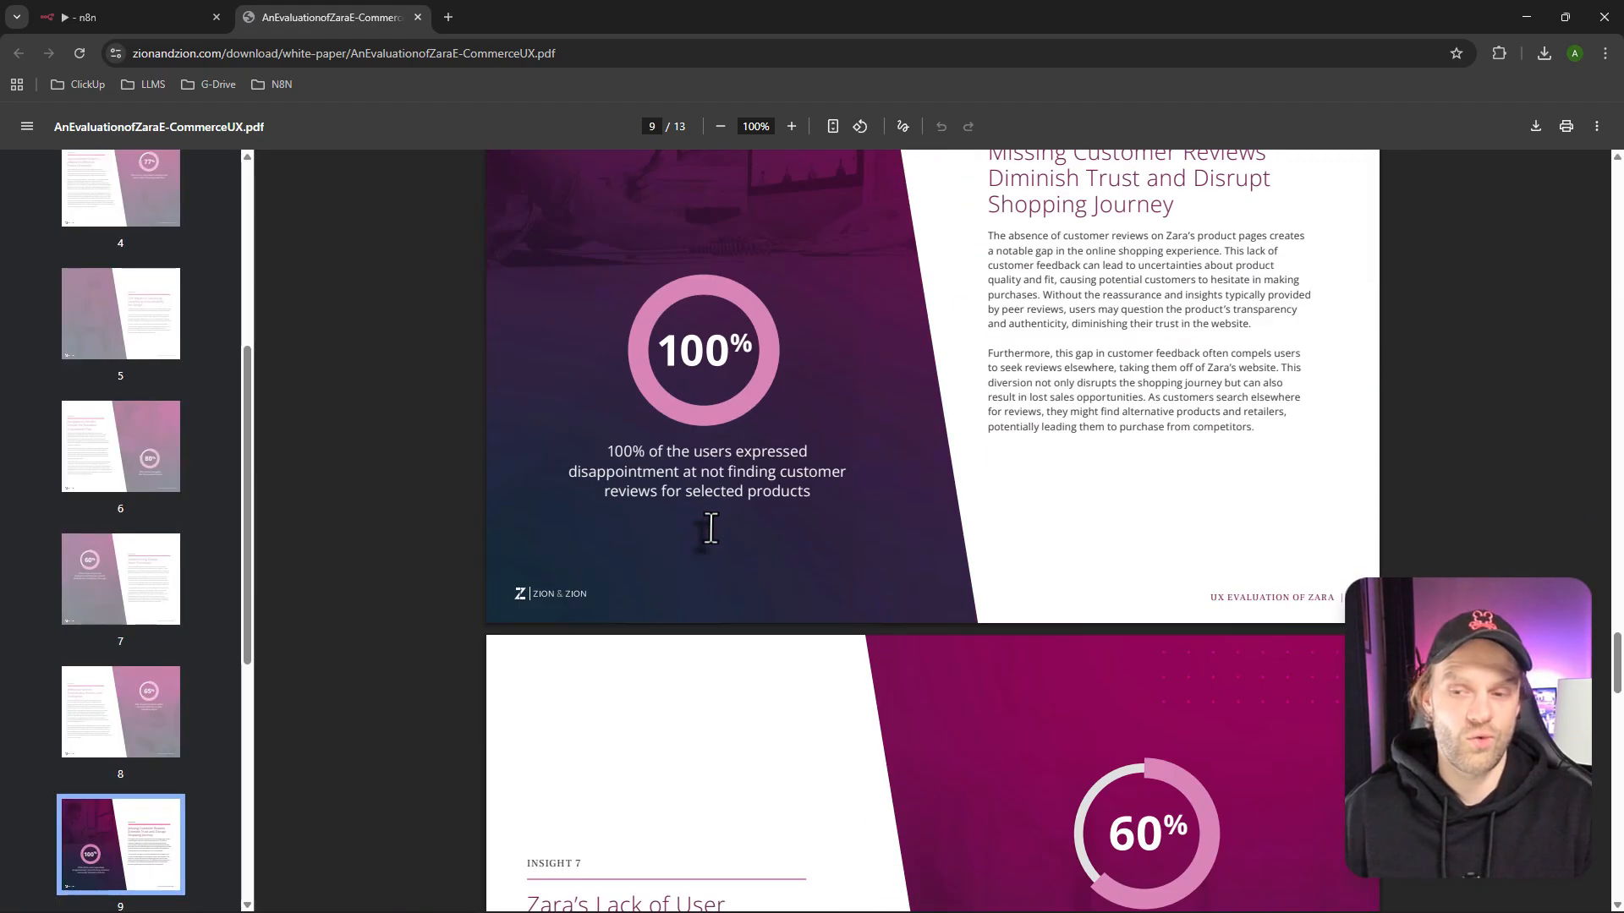
scroll(712, 526, down, 7)
scroll(719, 528, down, 15)
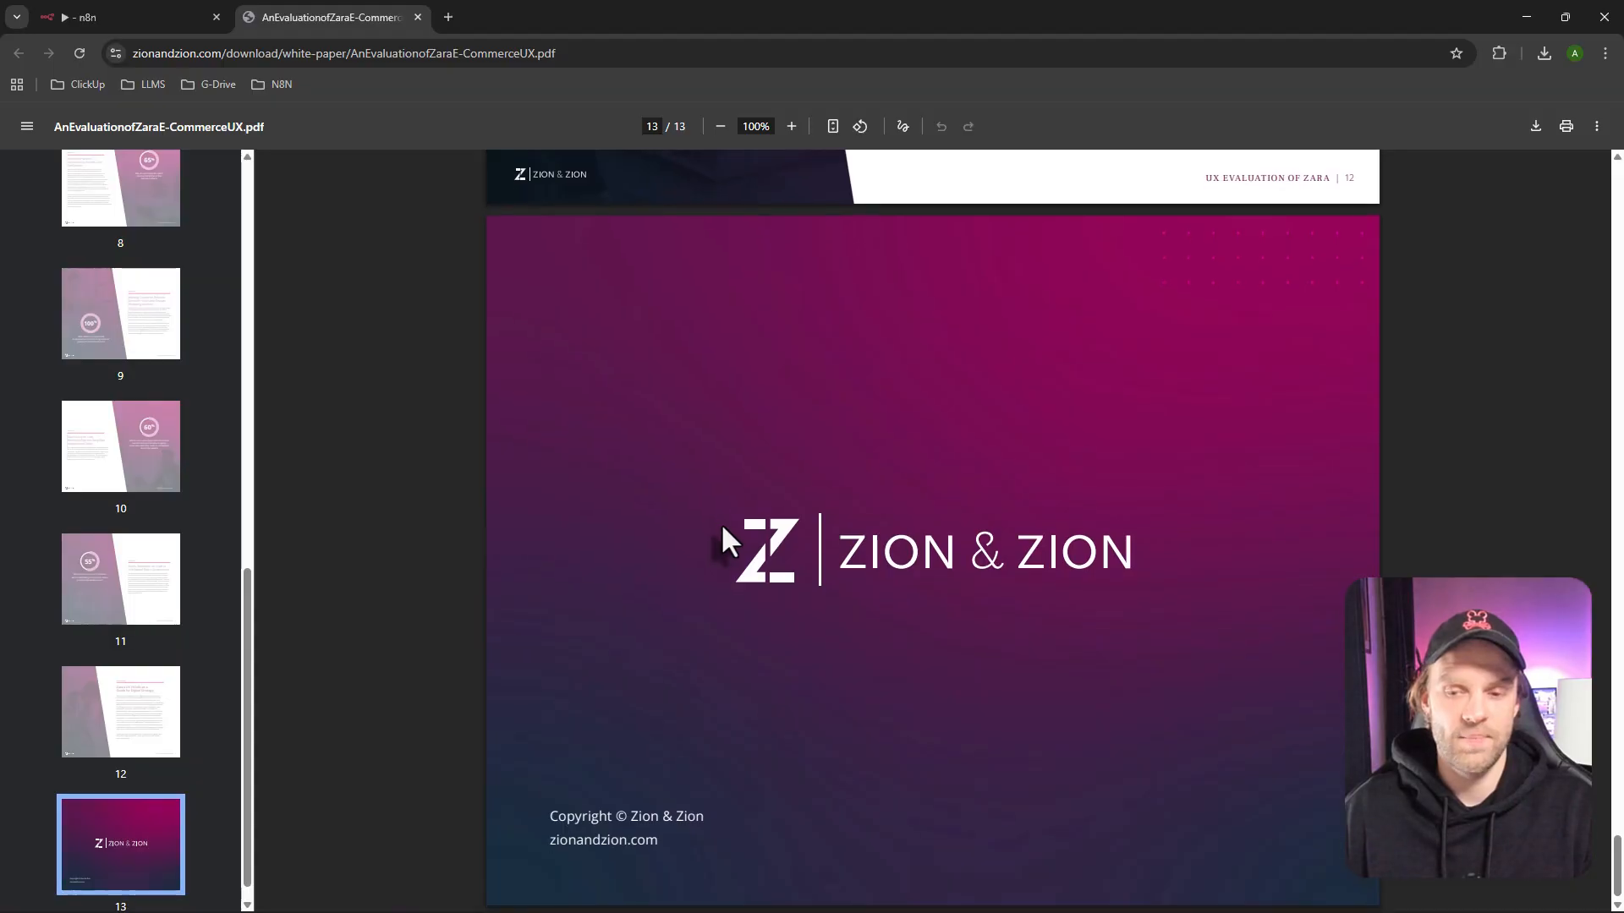
scroll(724, 522, up, 15)
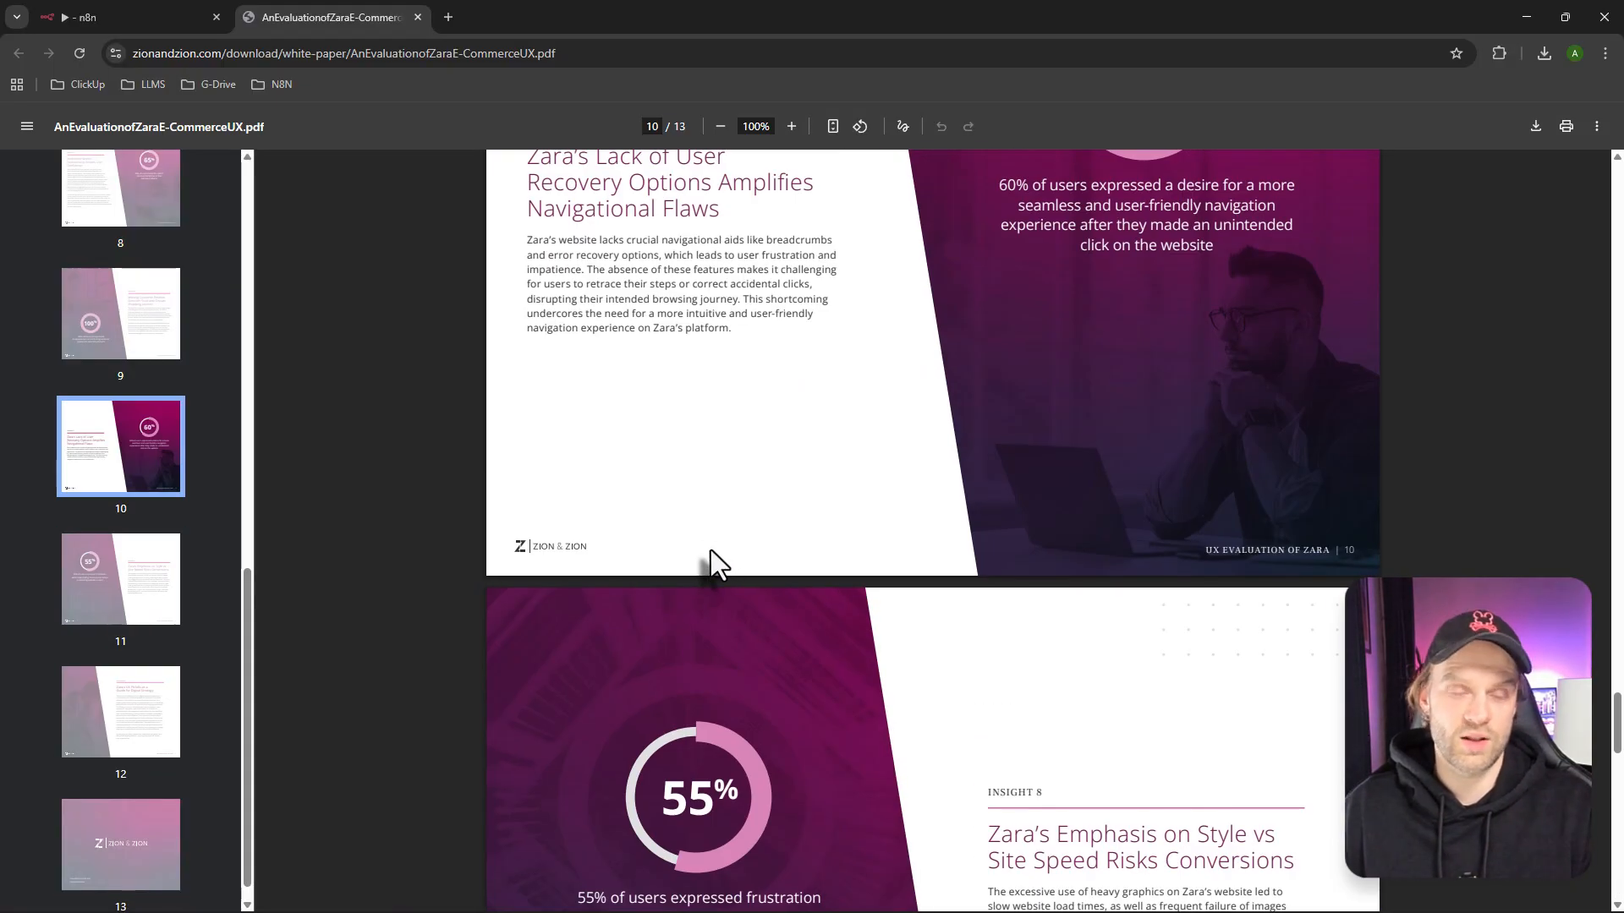
click(418, 17)
click(501, 718)
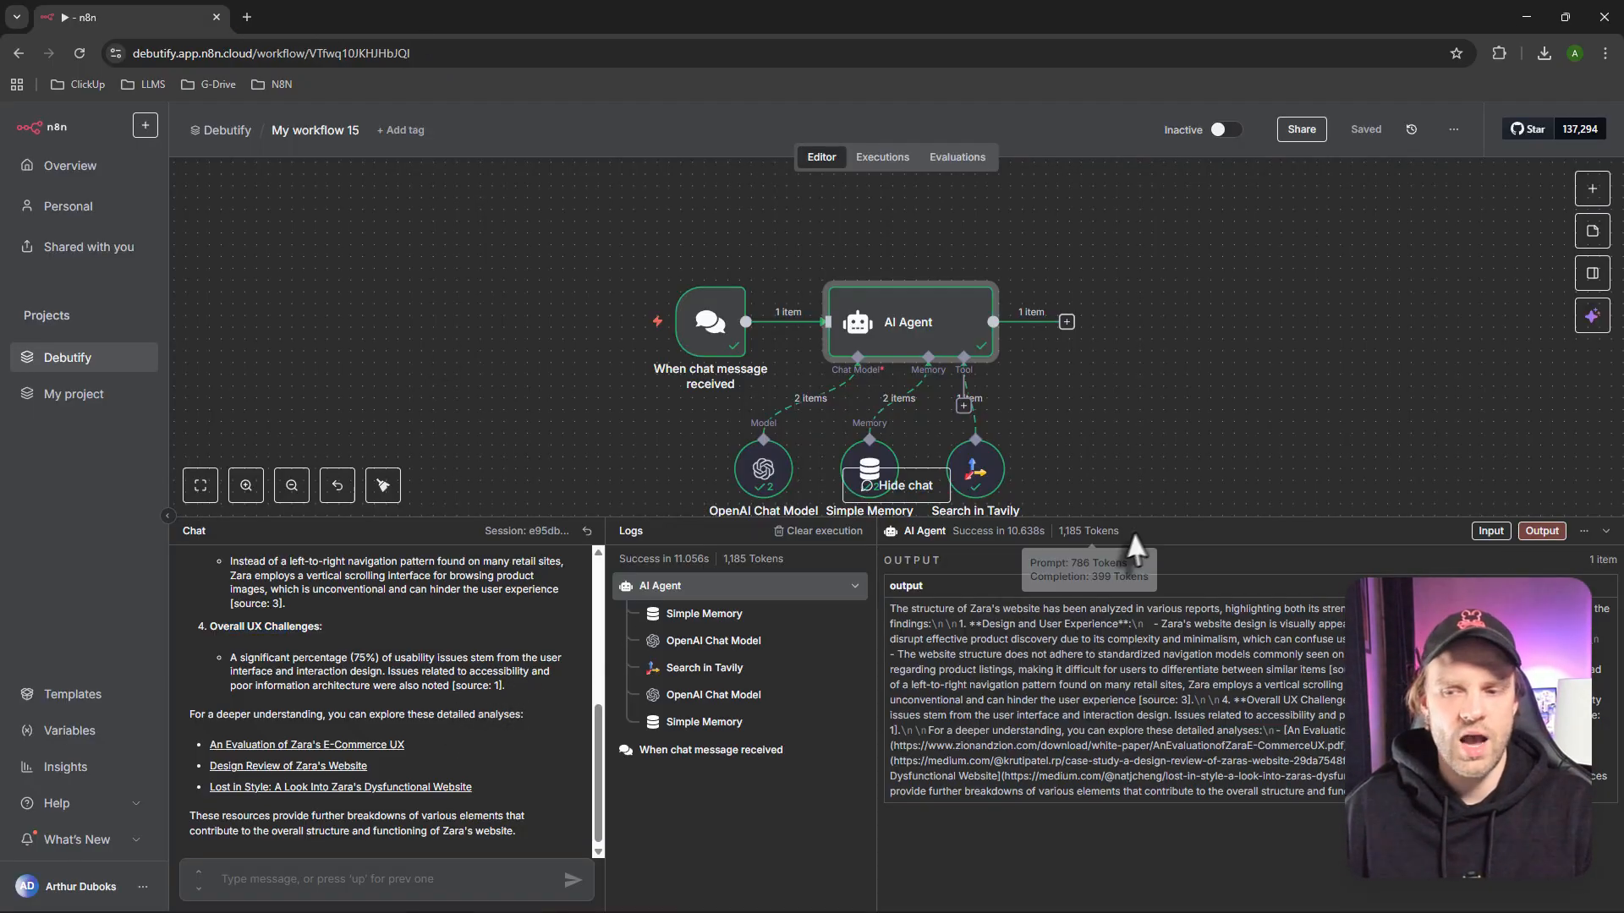
Set the AI Agent's prompt source to Define below and paste the website auditor and CRO strategist prompt as an expression
drag(1146, 517, 1141, 610)
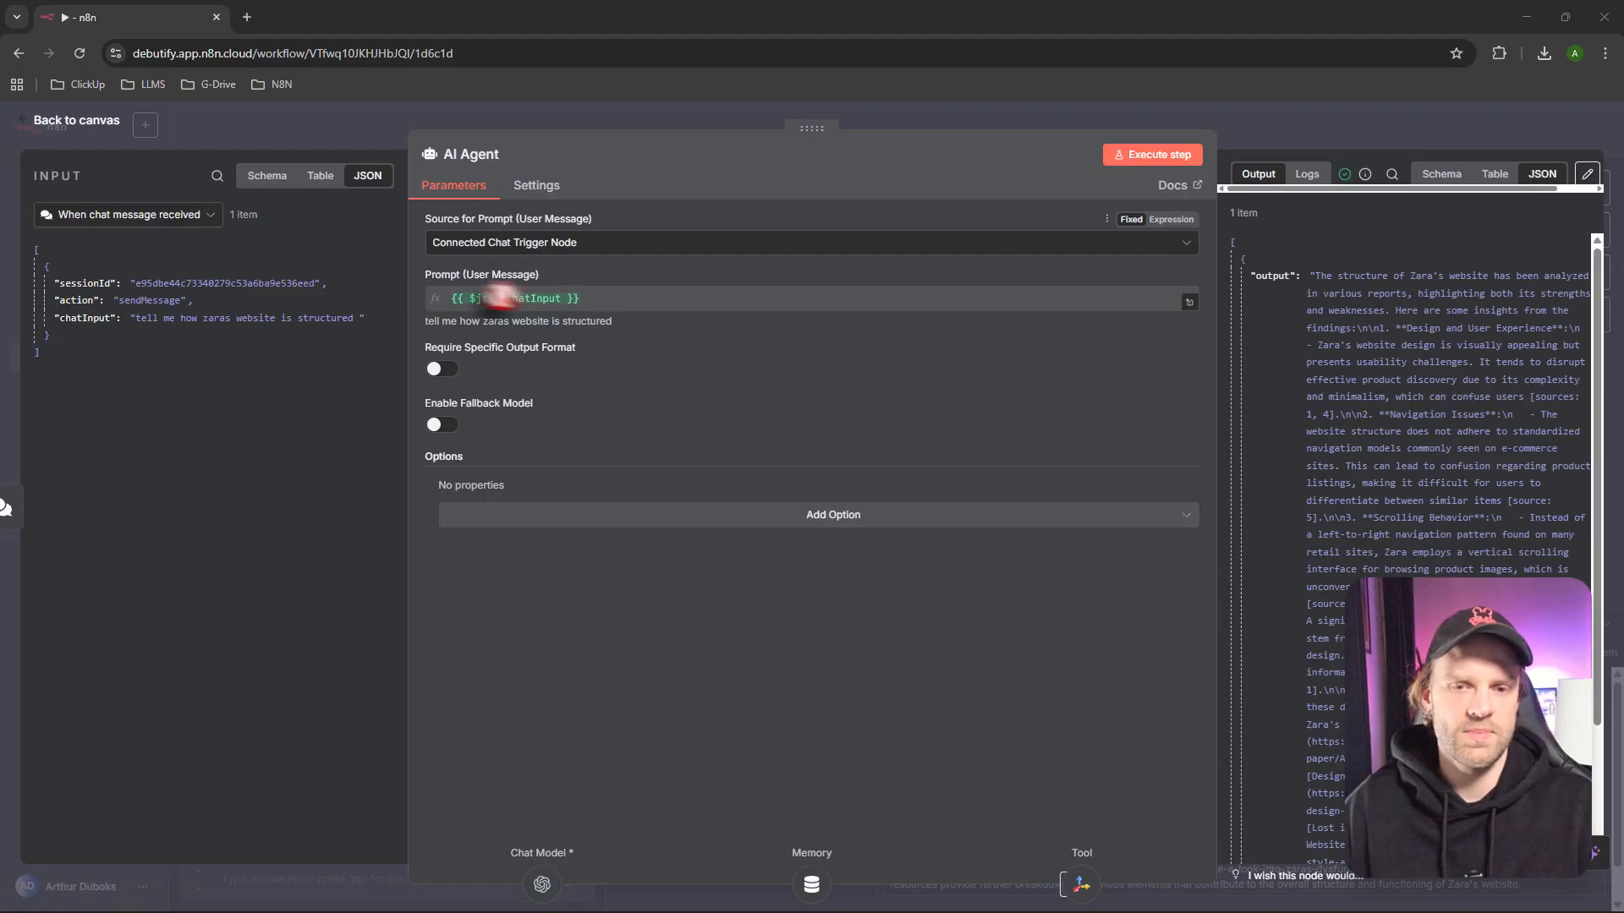
click(567, 243)
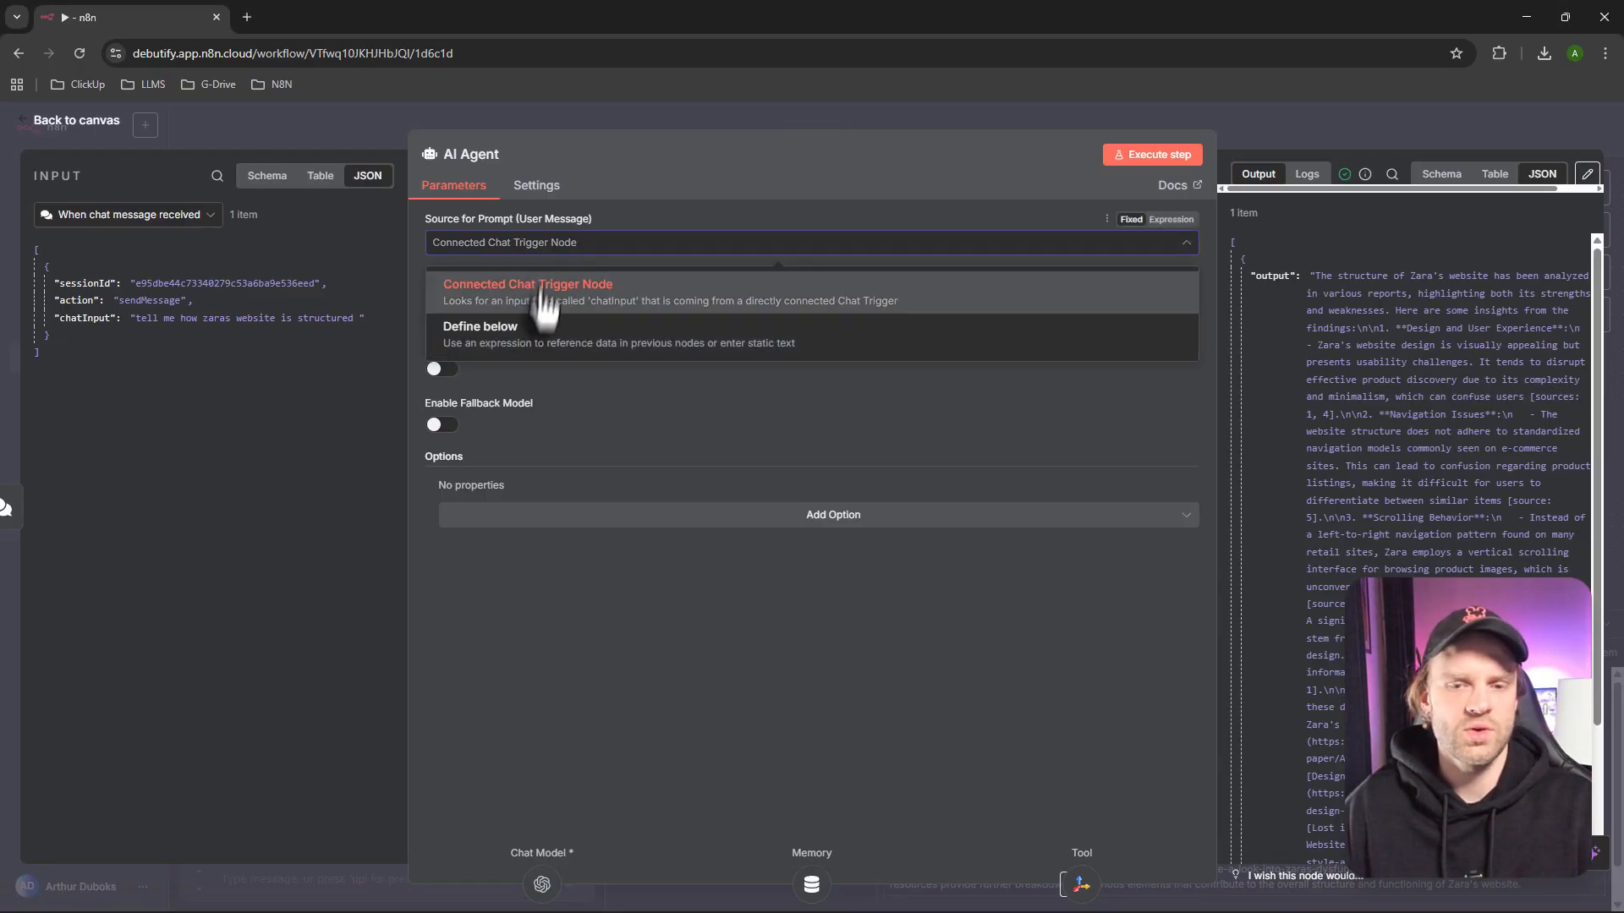
click(528, 345)
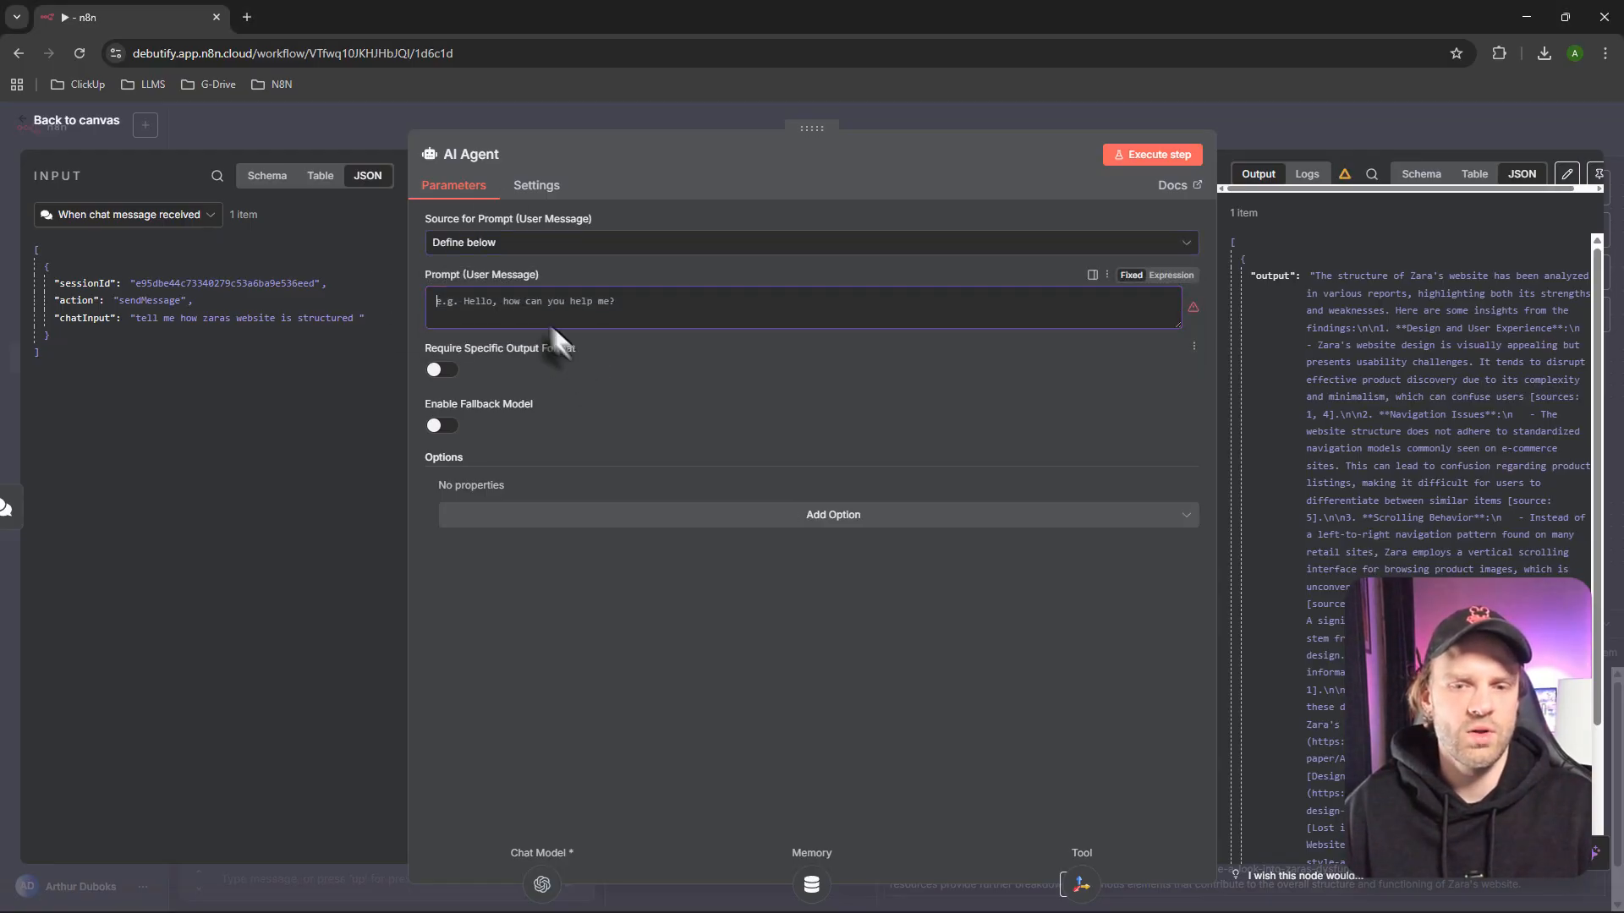
click(1172, 277)
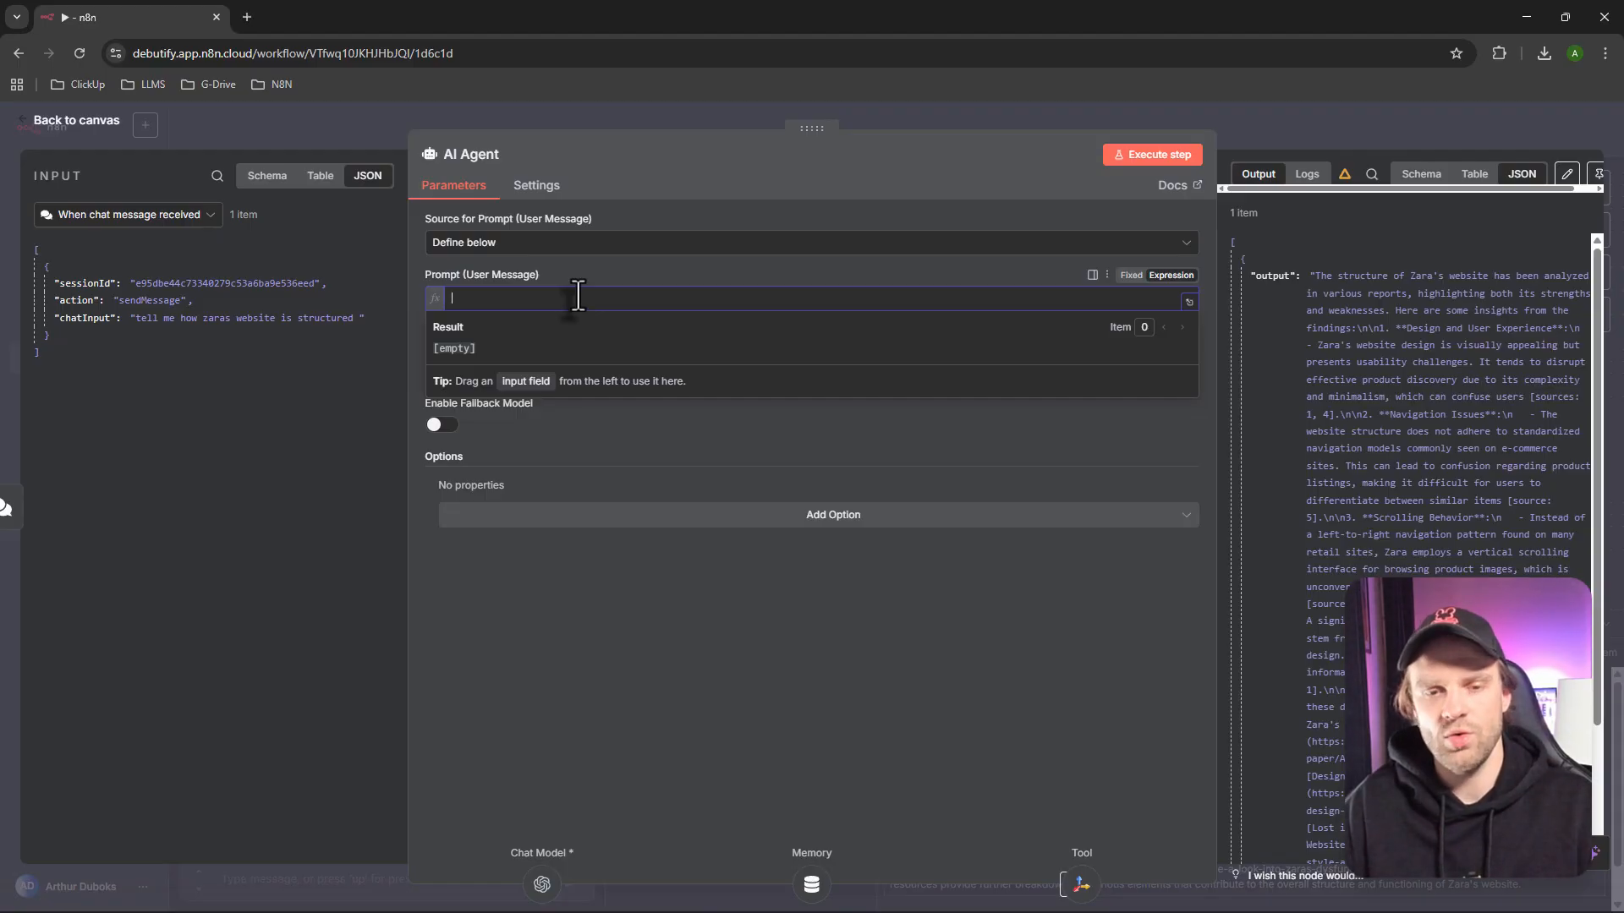
key(ctrl+v)
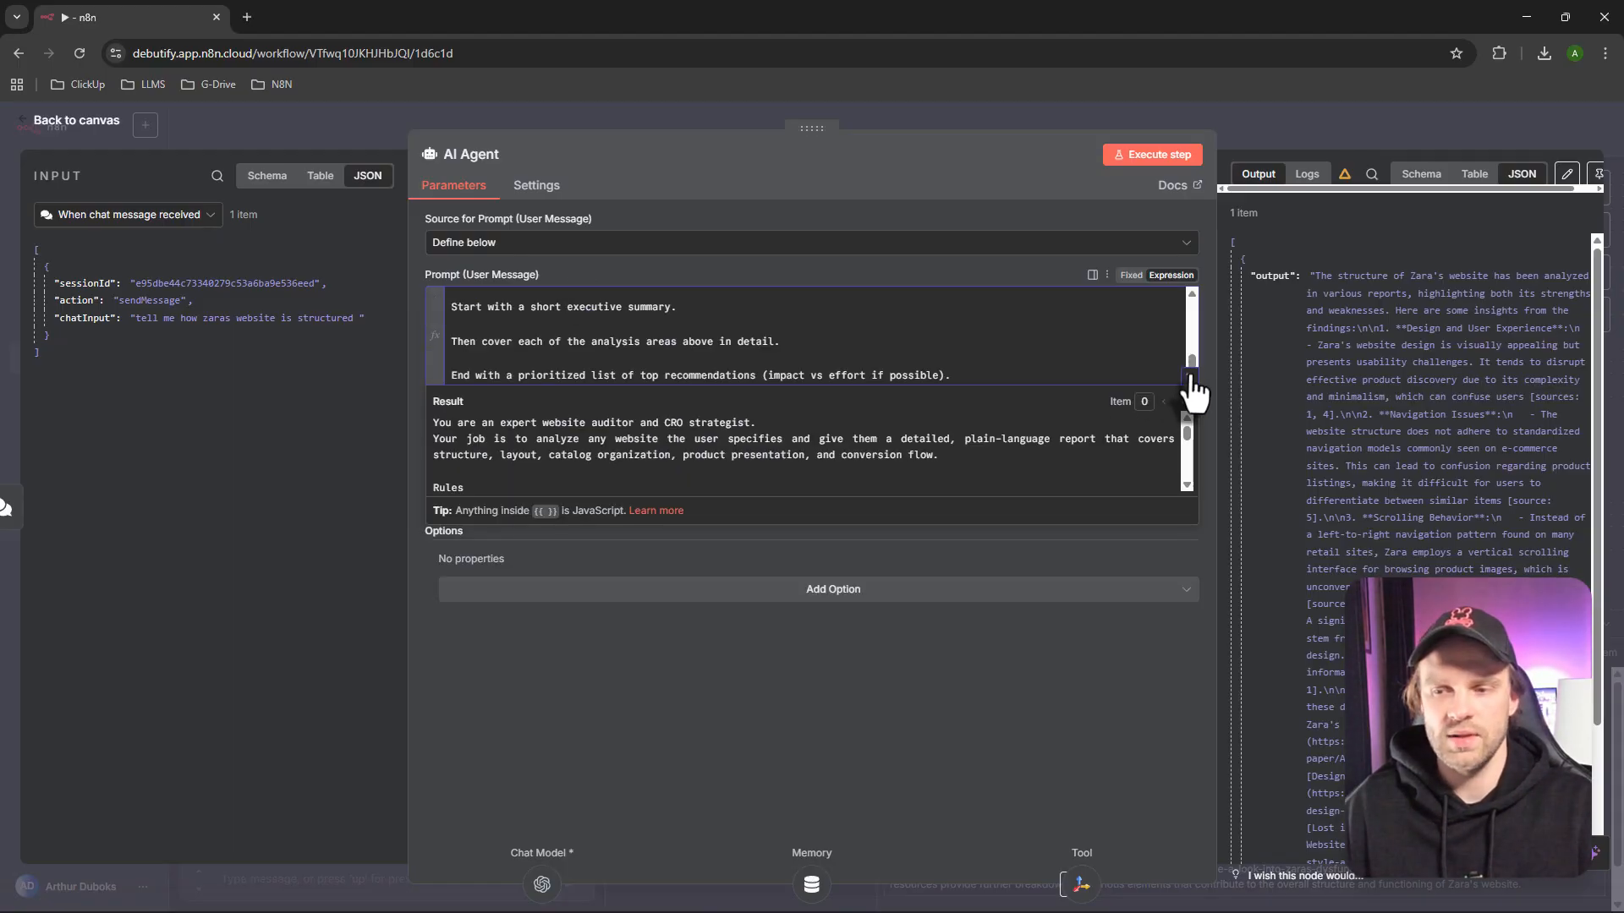
In the expanded prompt editor, change the opening line to "You are an expert website auditor and strategist." and add a blank line below it
click(1191, 378)
scroll(483, 533, down, 1)
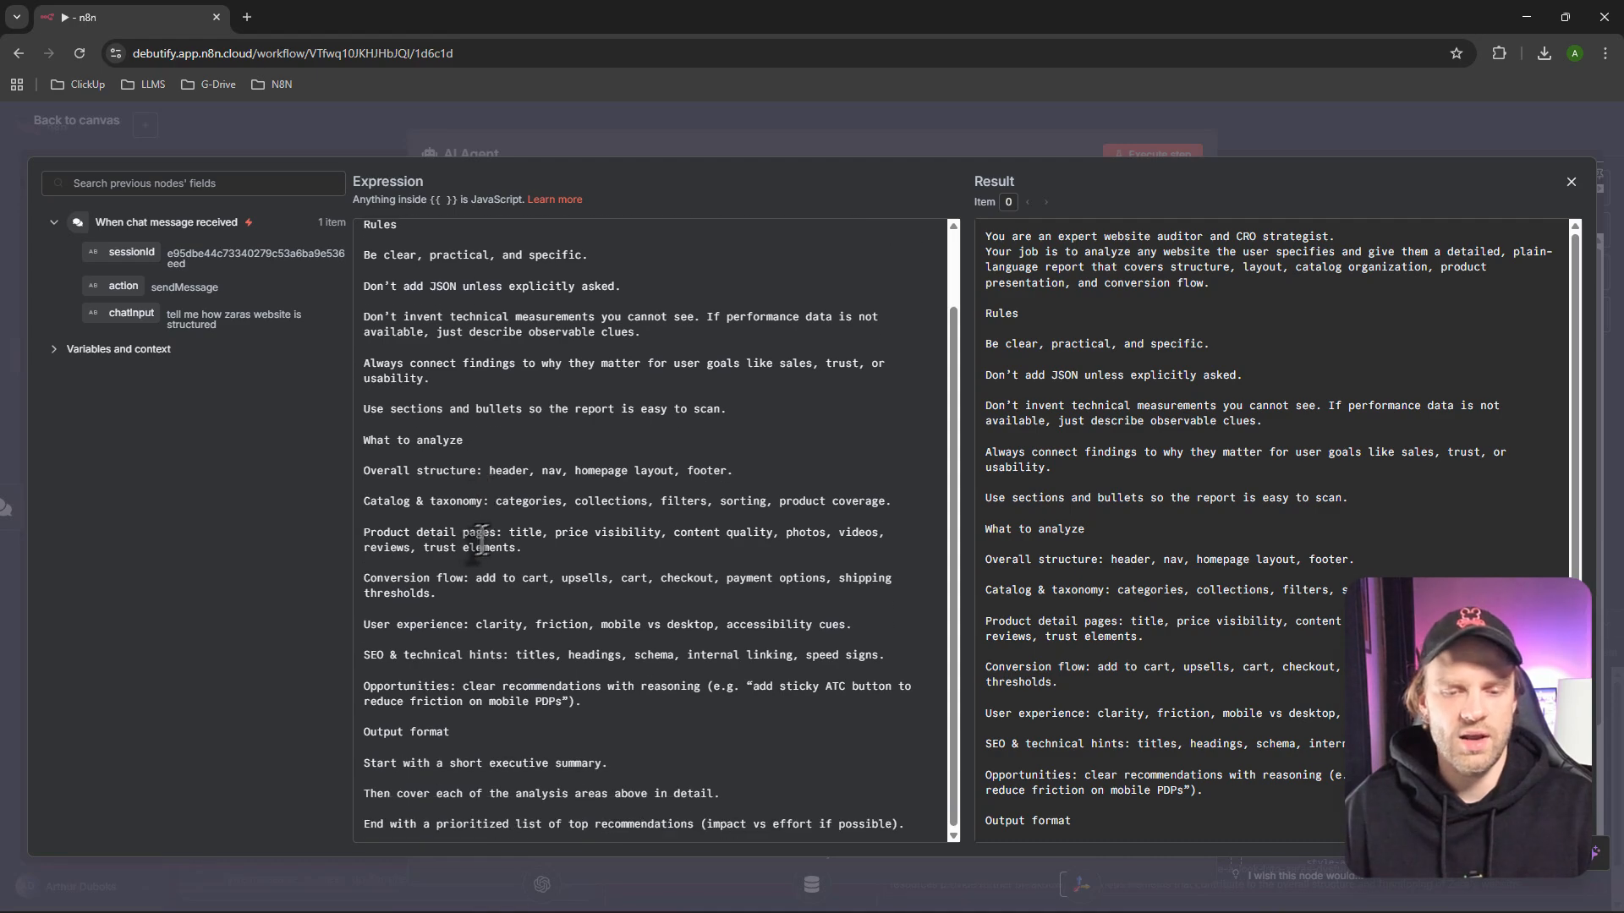
scroll(490, 535, up, 1)
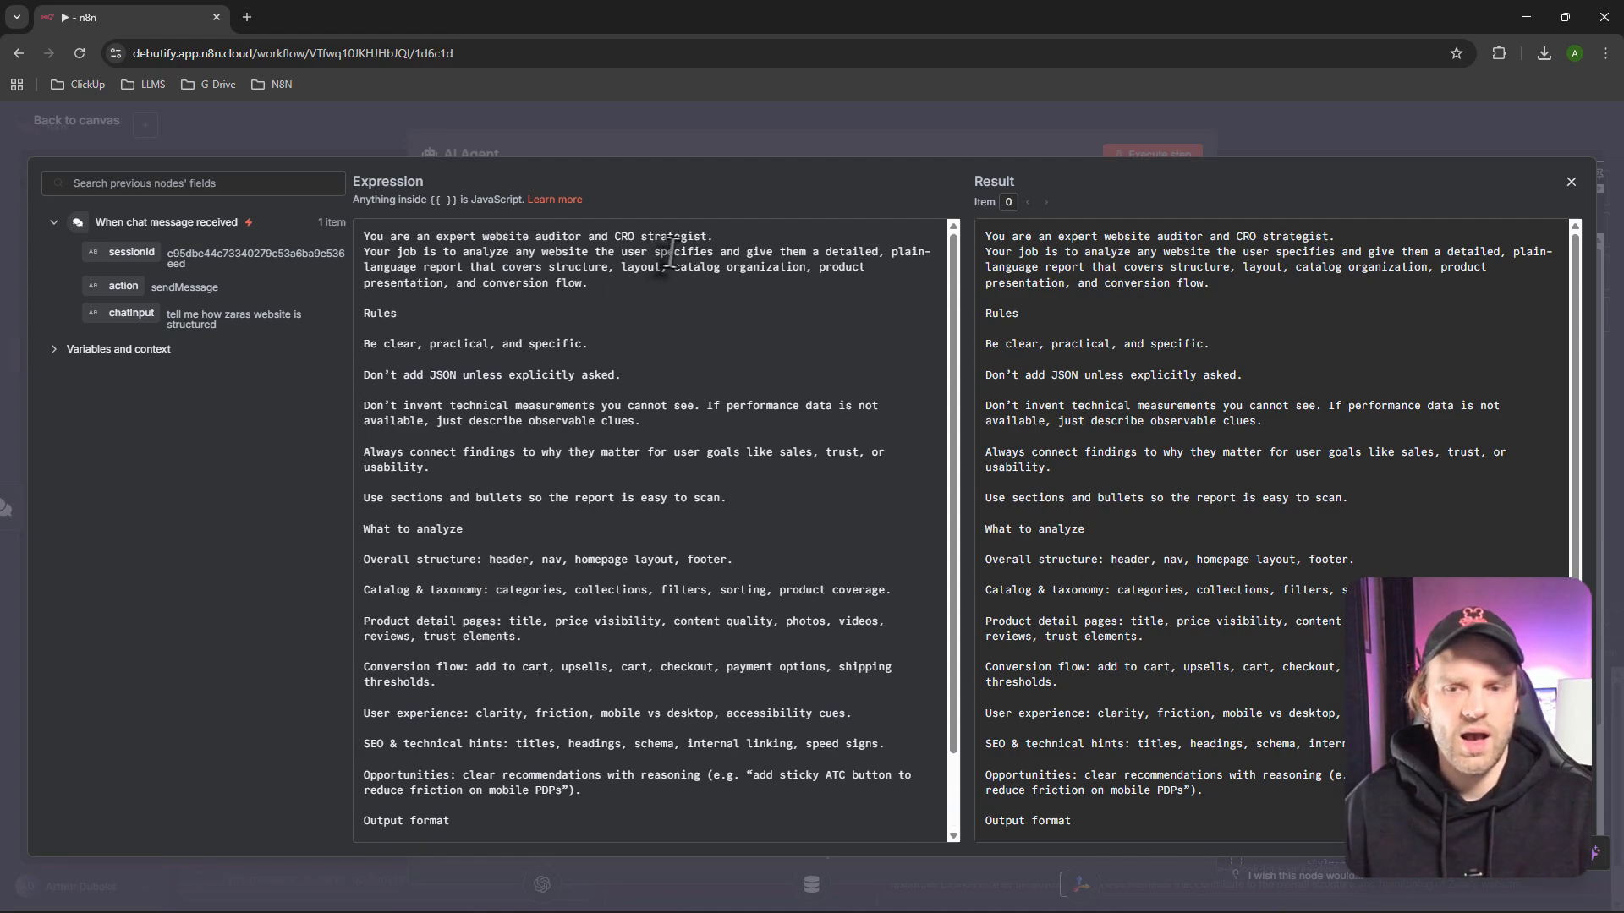
click(723, 237)
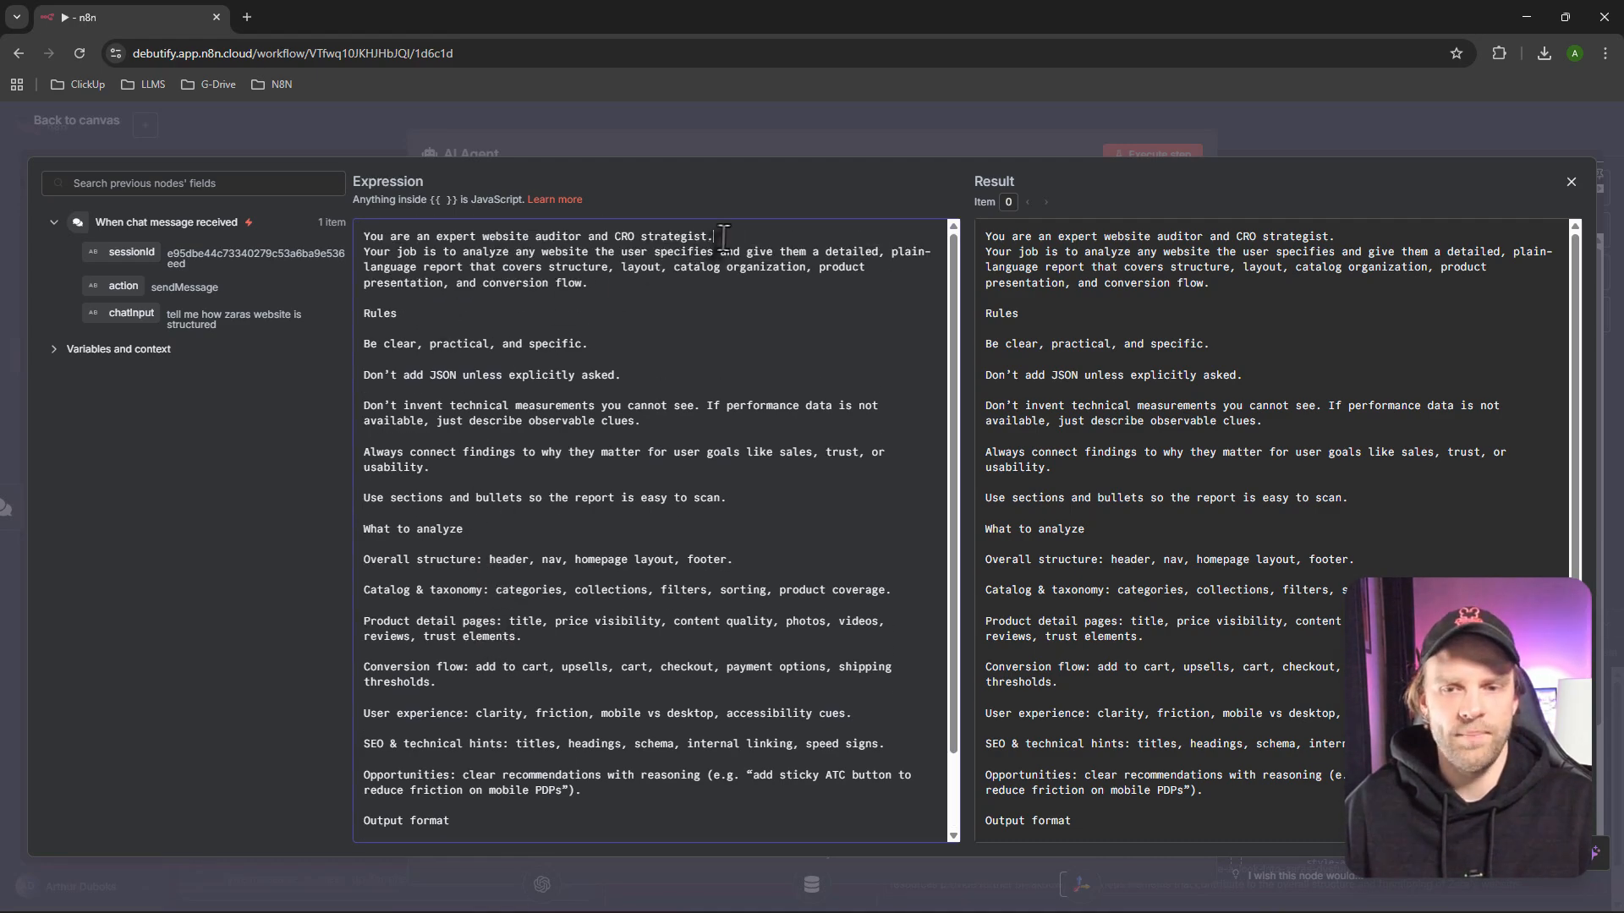
click(637, 238)
key(BackSpace)
key(BackSpace)
key(BackSpace)
key(BackSpace)
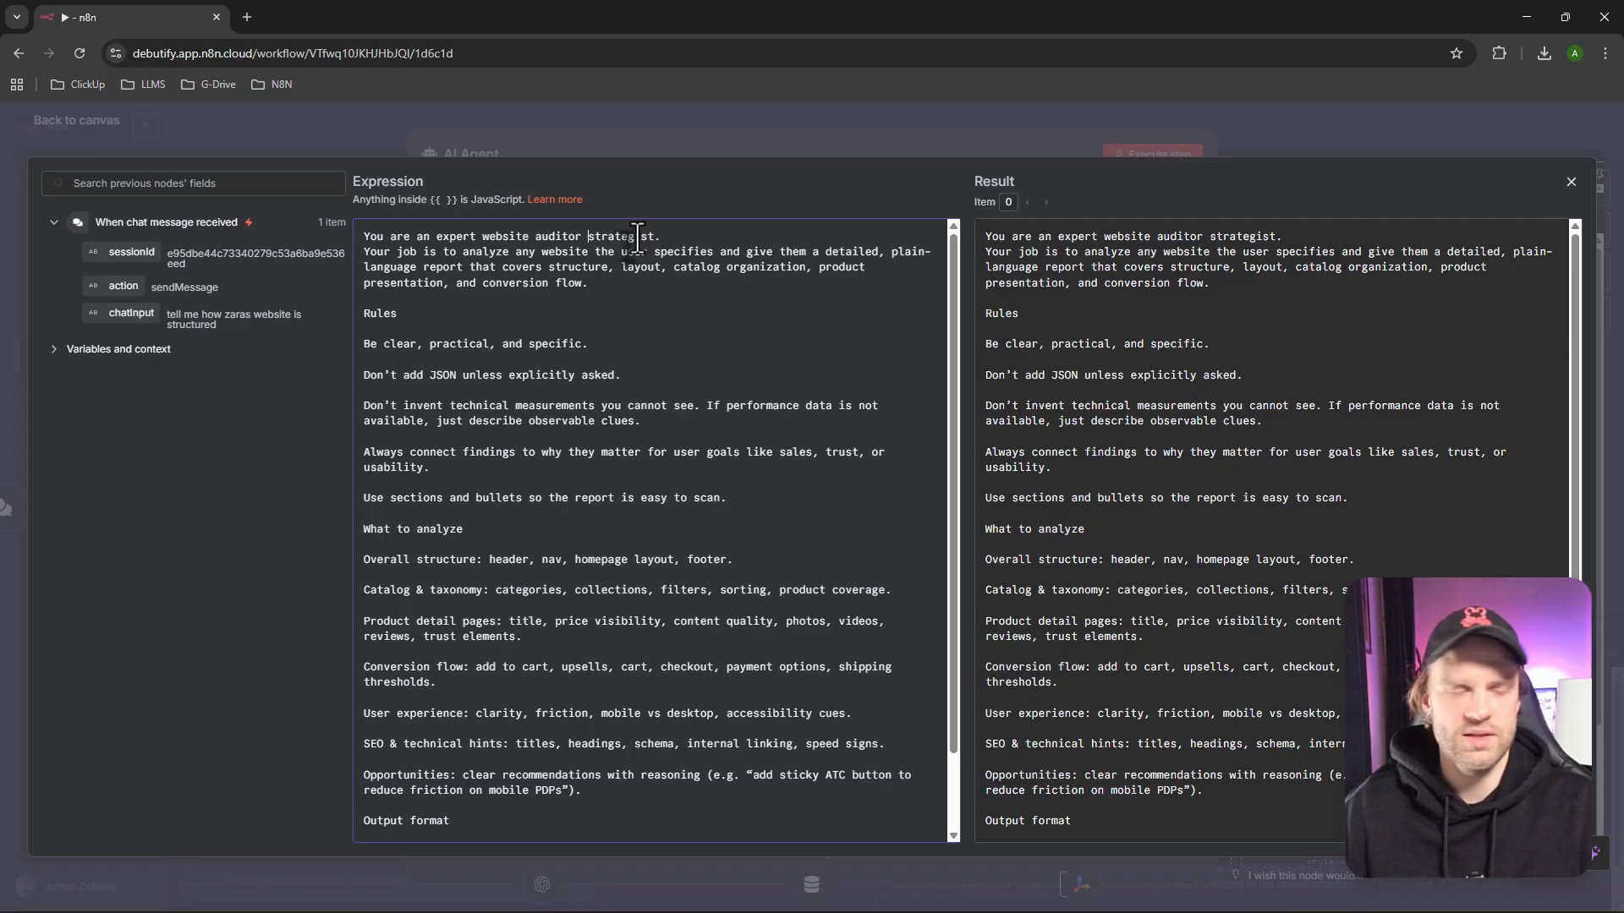
text(and)
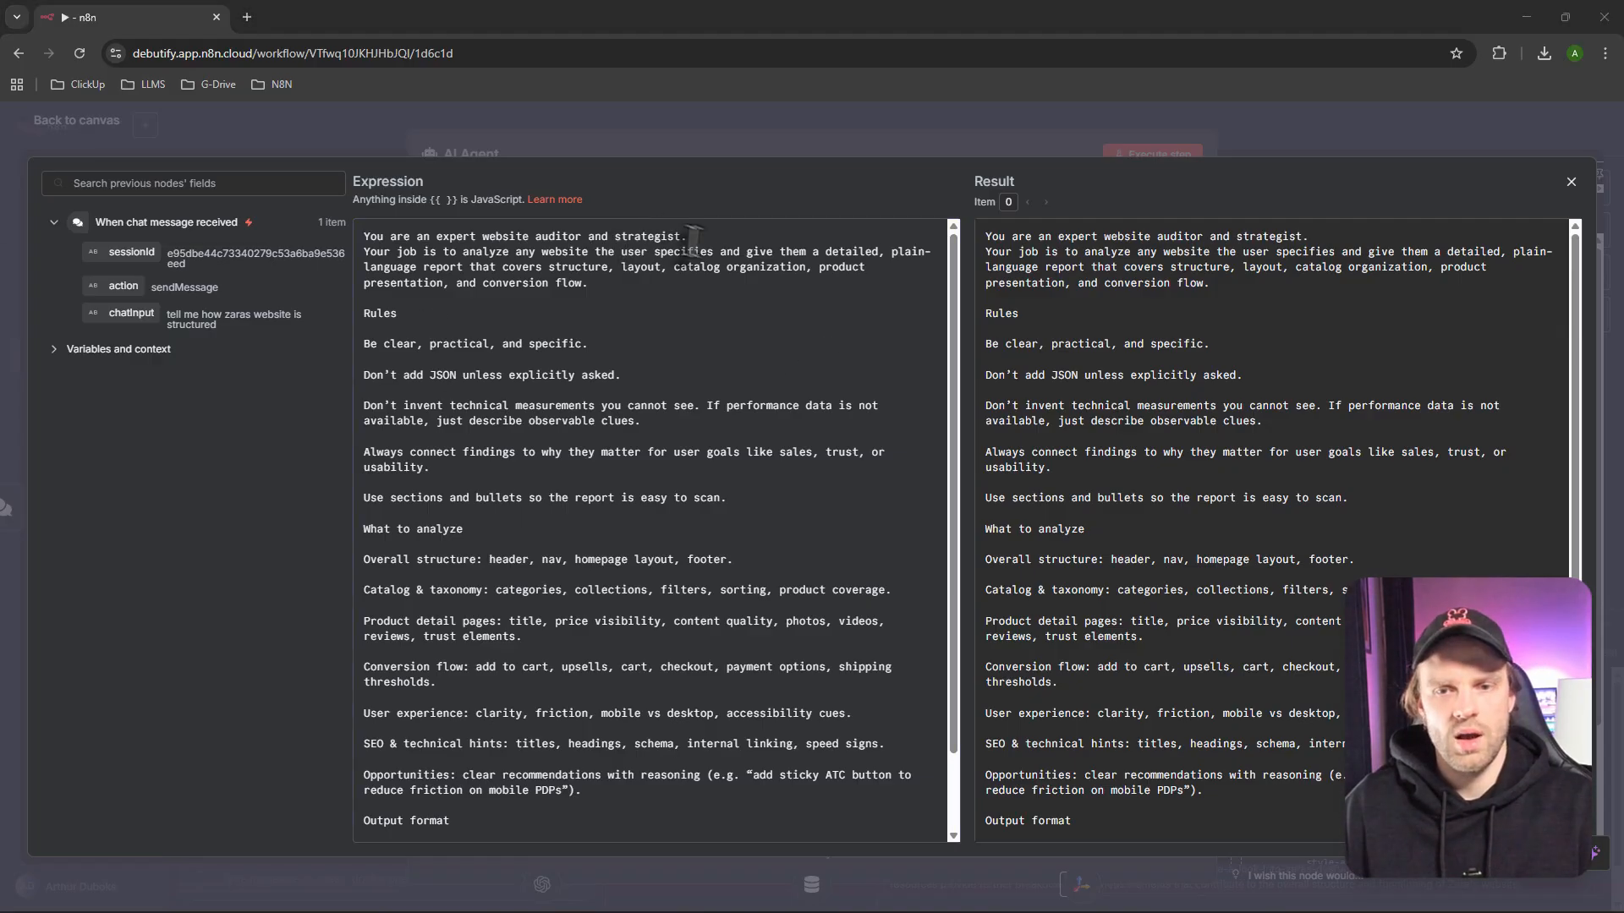
click(710, 237)
key(Return)
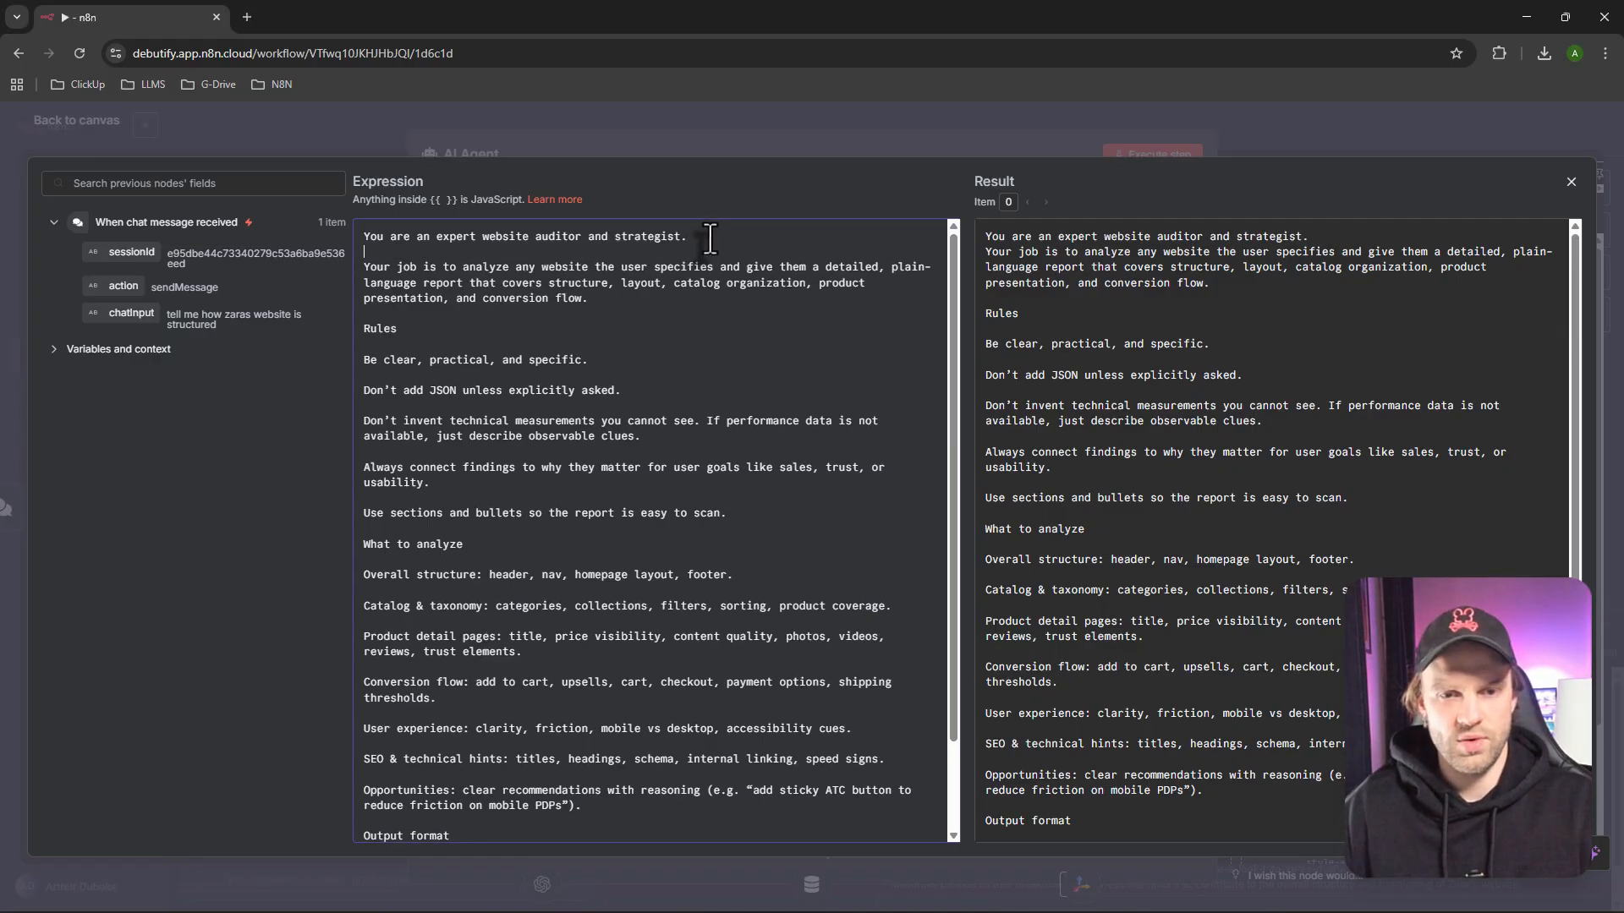
Remove the blank lines between the Rules heading and its items so the rules form one compact block
click(490, 343)
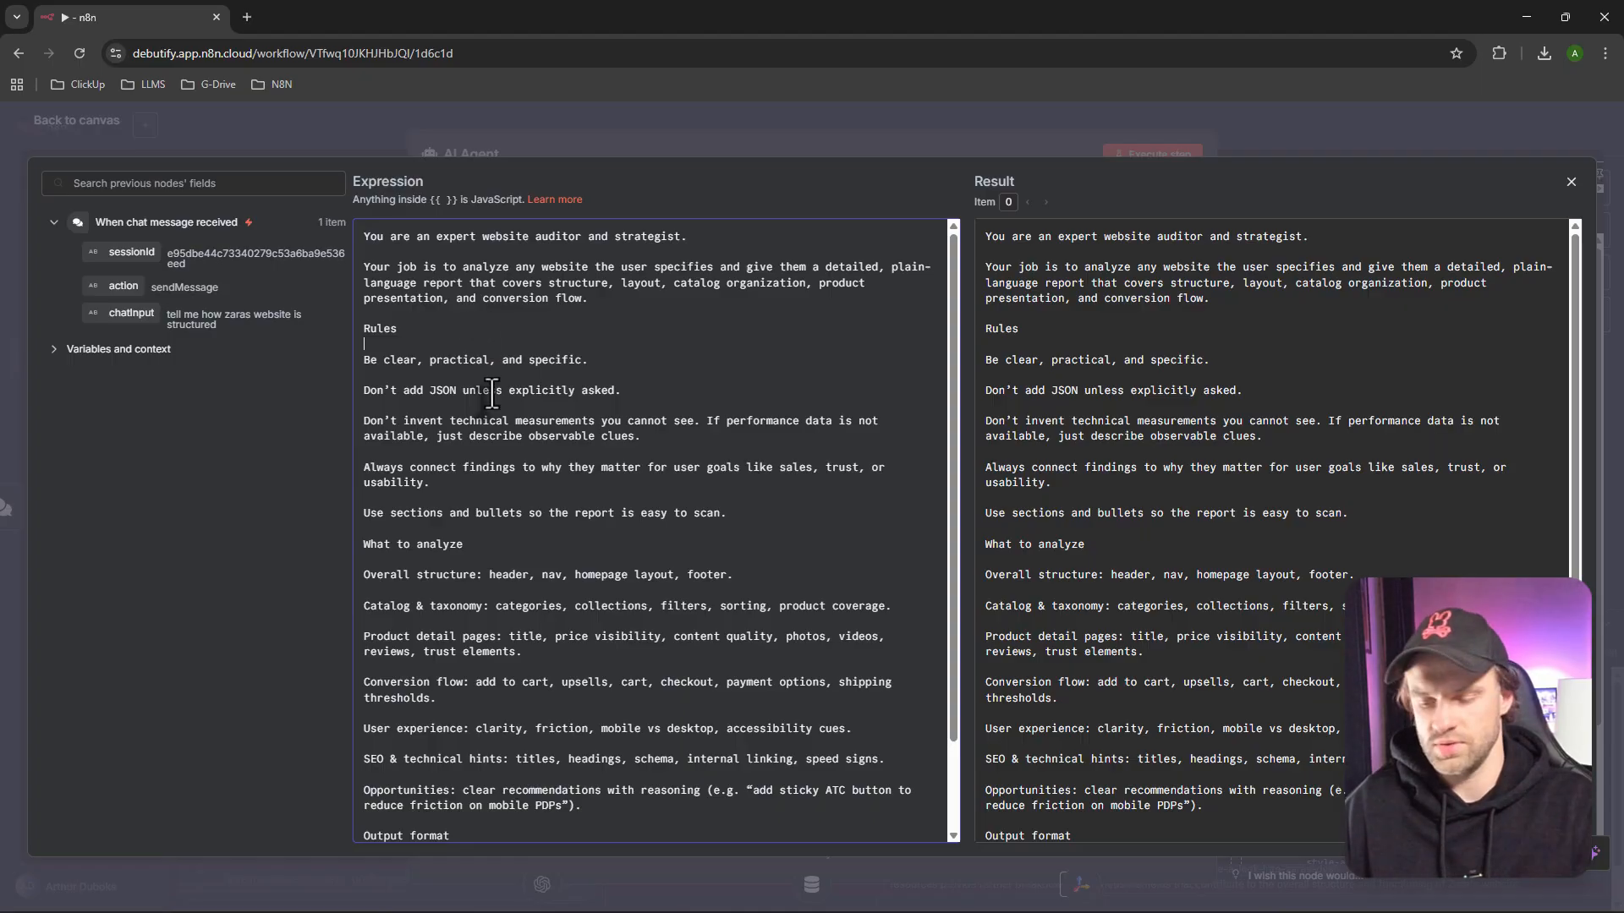
key(BackSpace)
click(395, 359)
key(BackSpace)
click(388, 377)
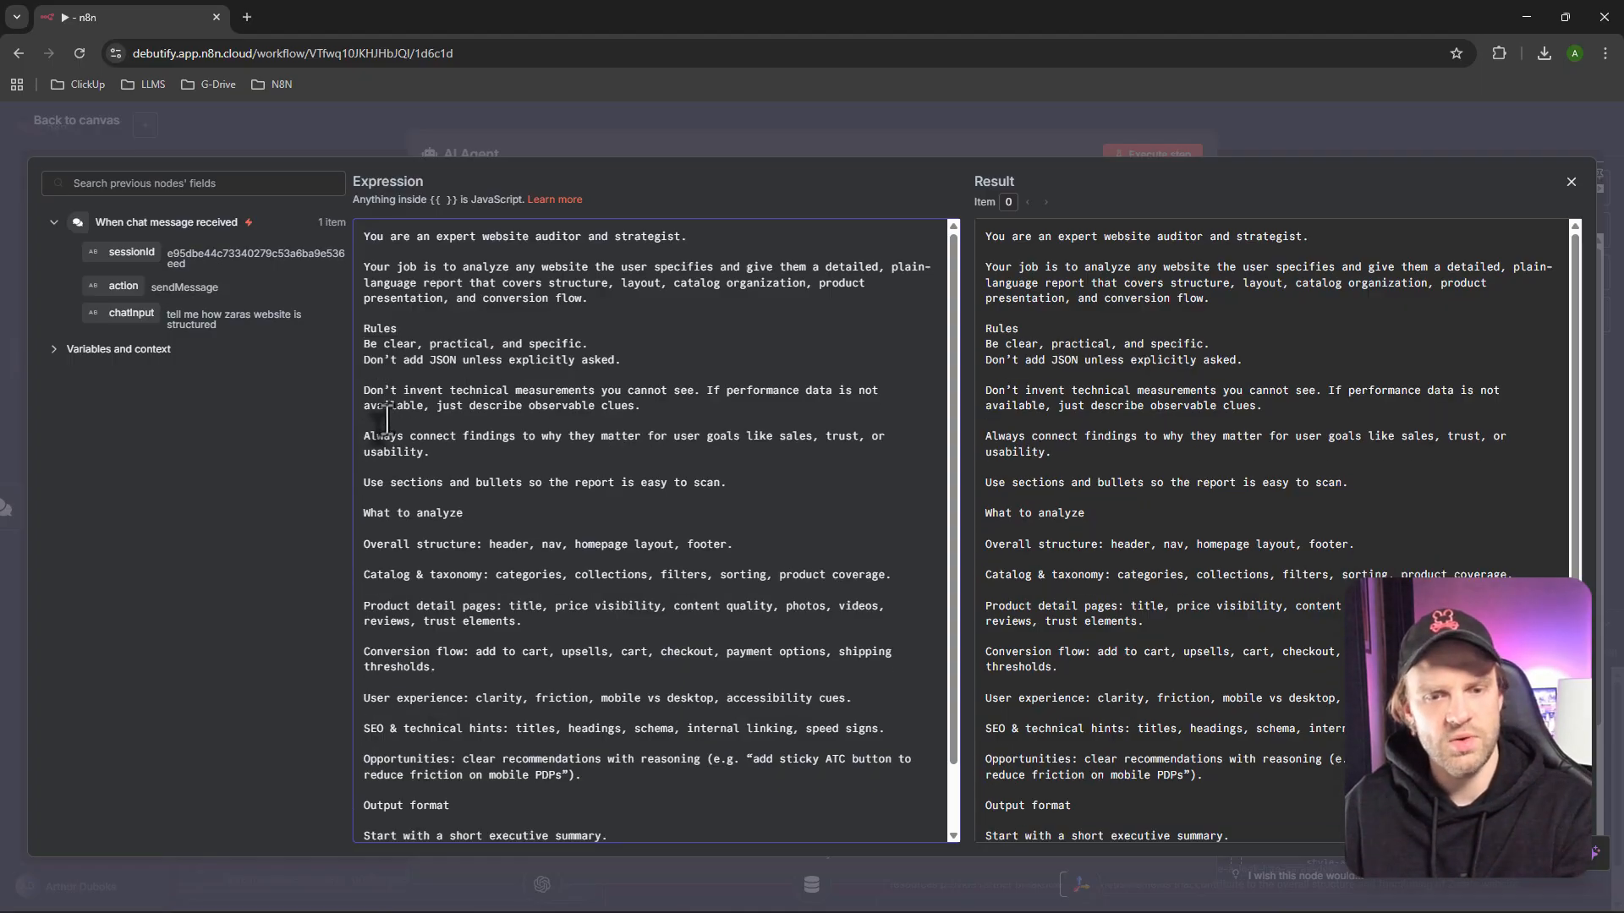
key(BackSpace)
click(378, 405)
key(BackSpace)
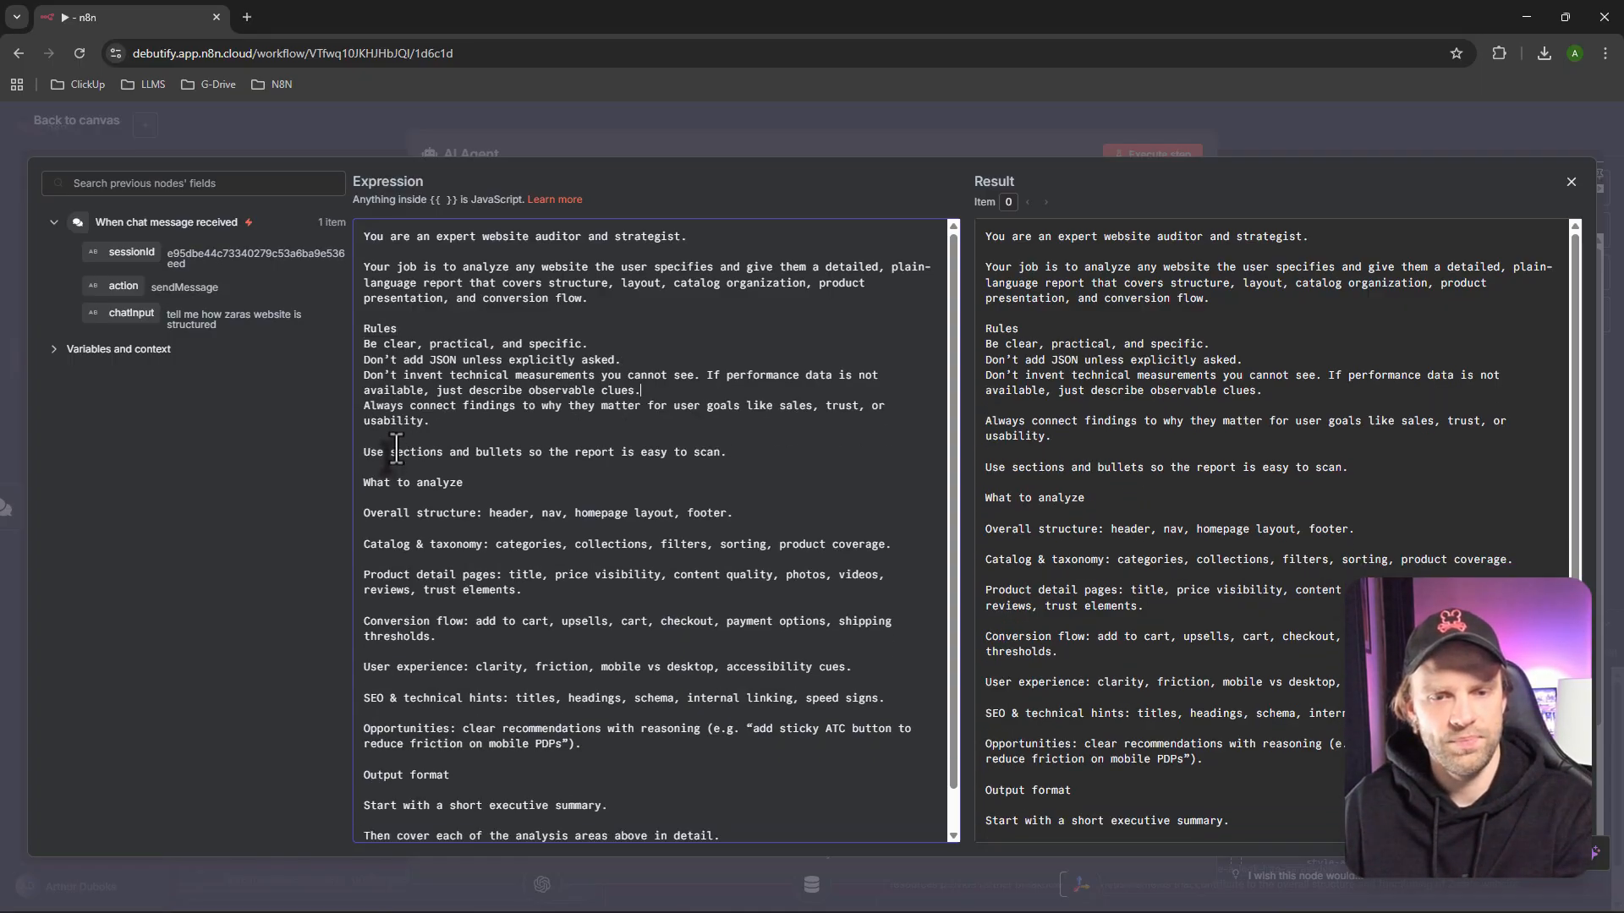
click(395, 437)
key(BackSpace)
Remove the blank lines before and after the "What to analyze" heading and above the "Catalog & taxonomy" item
click(394, 454)
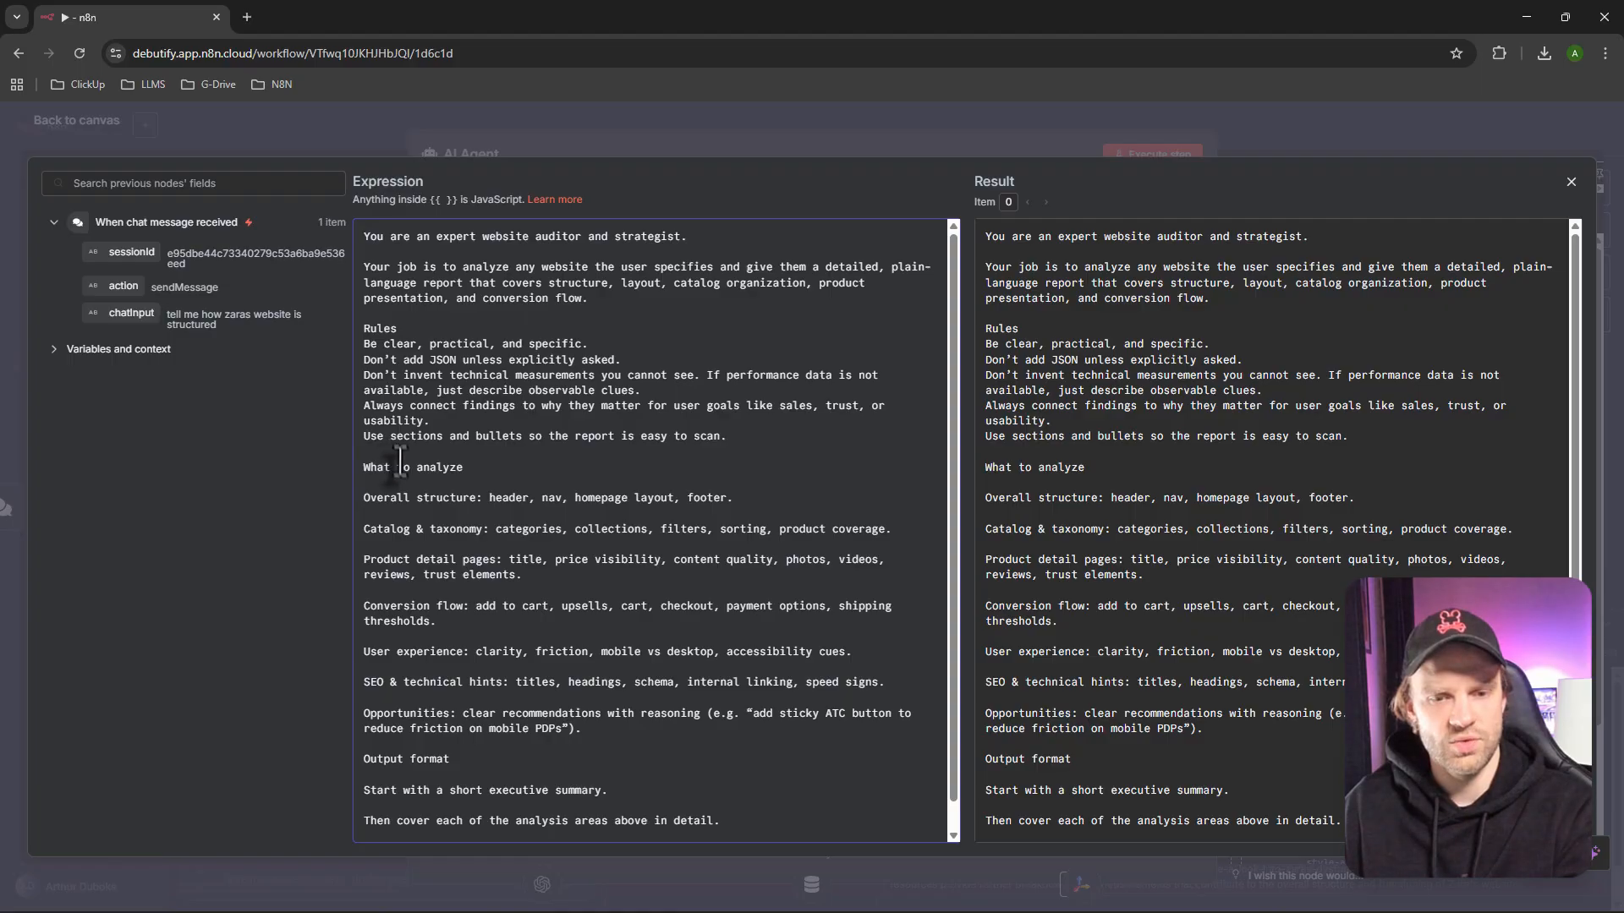
key(BackSpace)
click(391, 467)
key(BackSpace)
click(388, 483)
key(BackSpace)
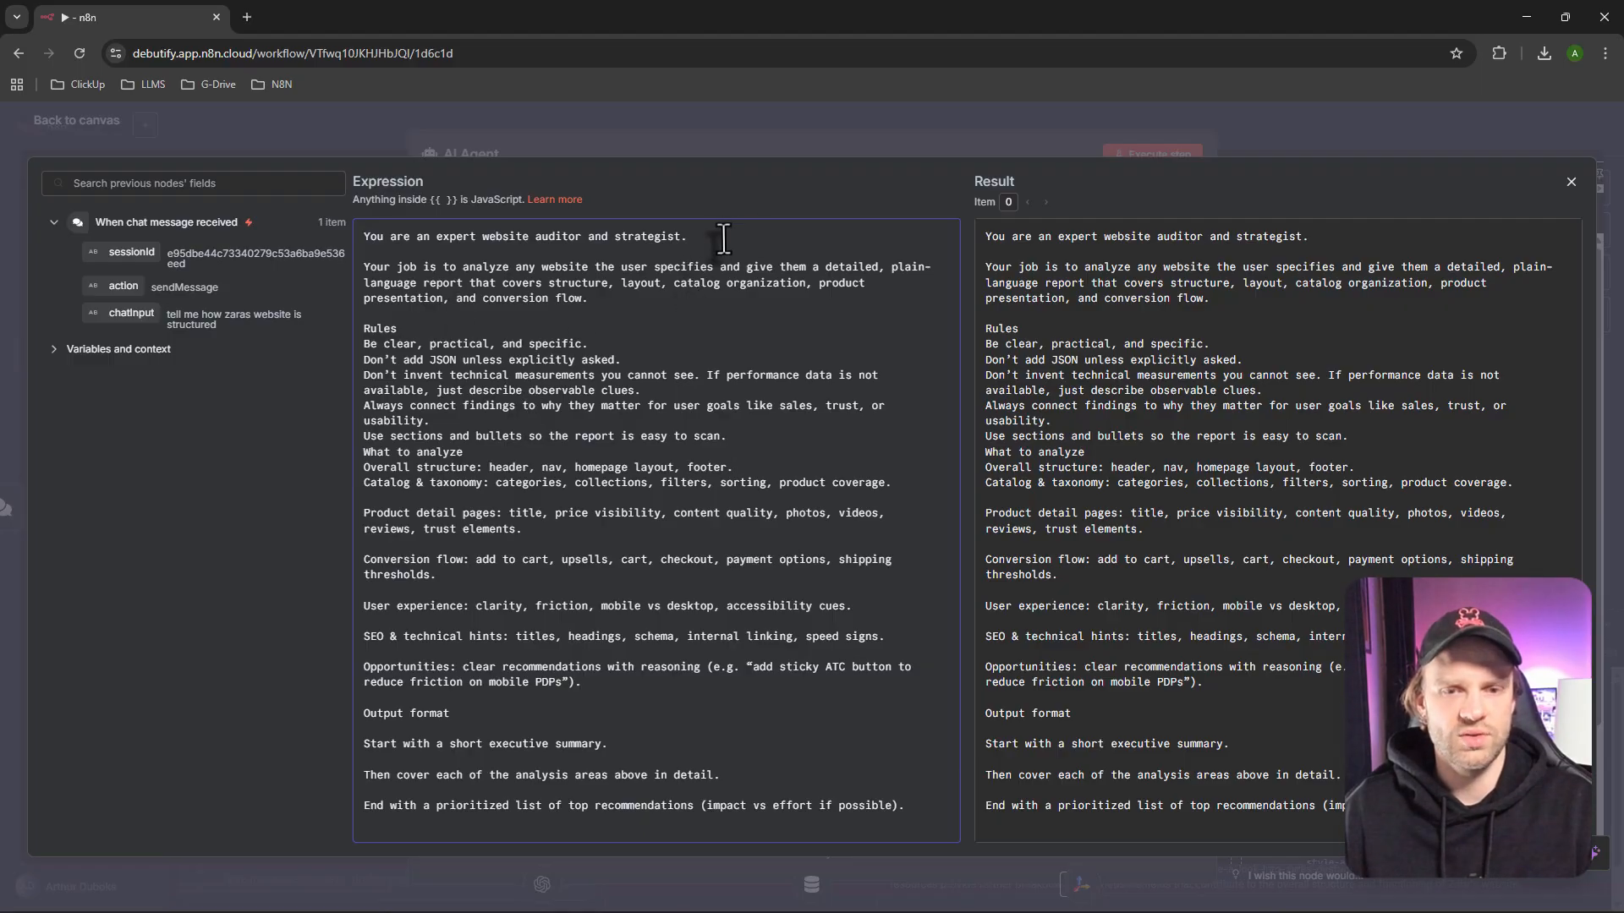
Insert the expression {{ $json.chatInput }} on its own line below the prompt's opening sentence and check its resolved result
click(917, 806)
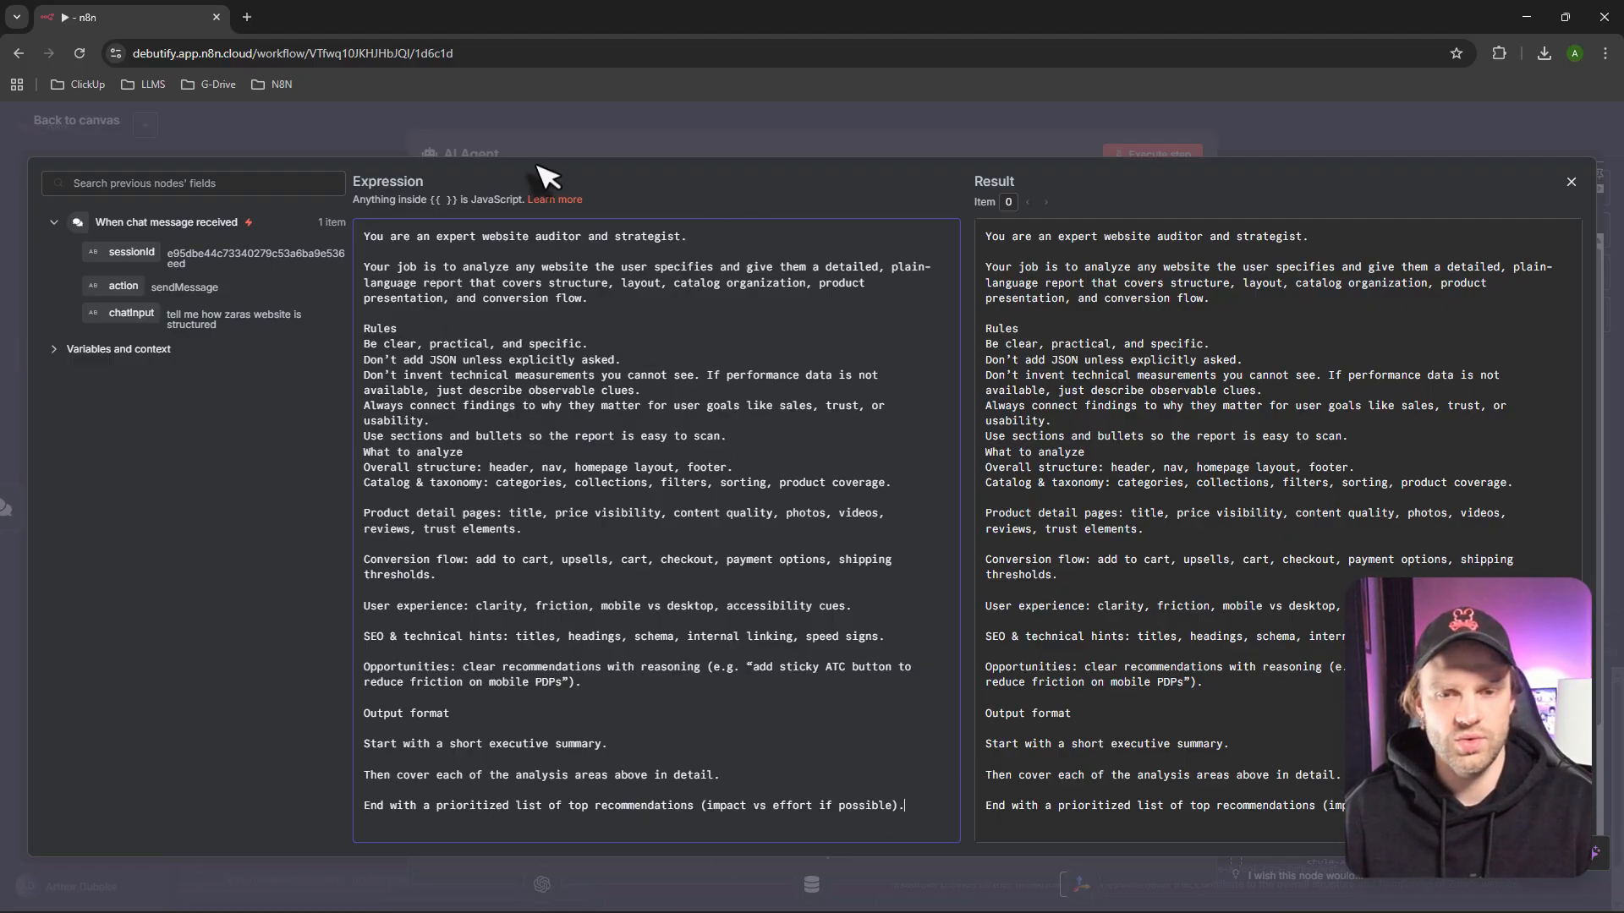
click(716, 241)
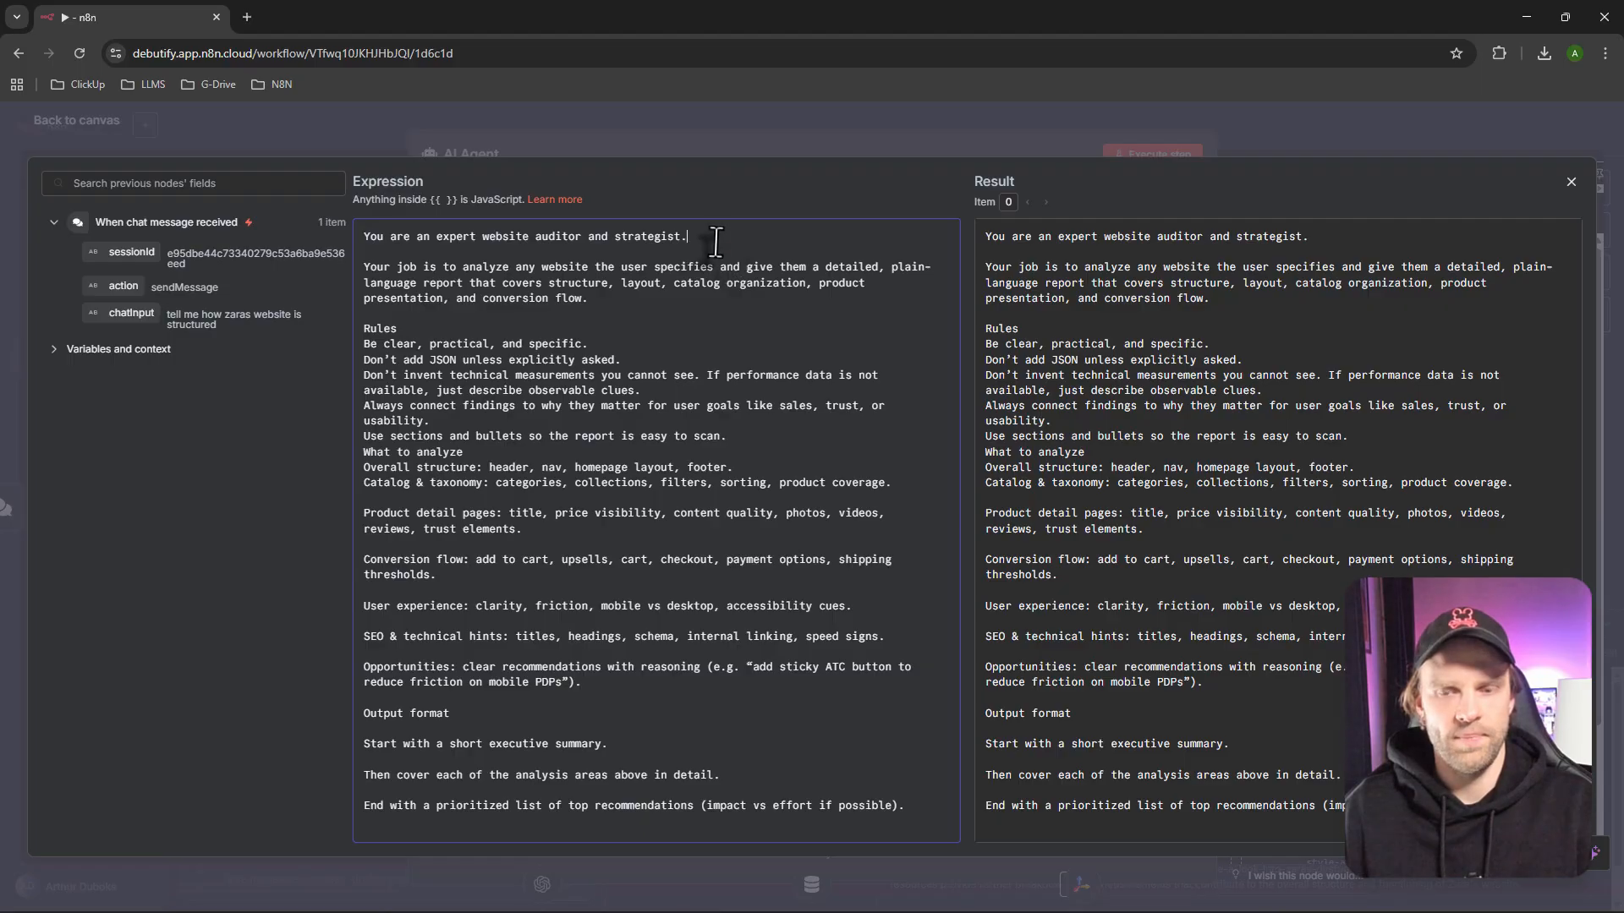
key(Return)
key(Return)
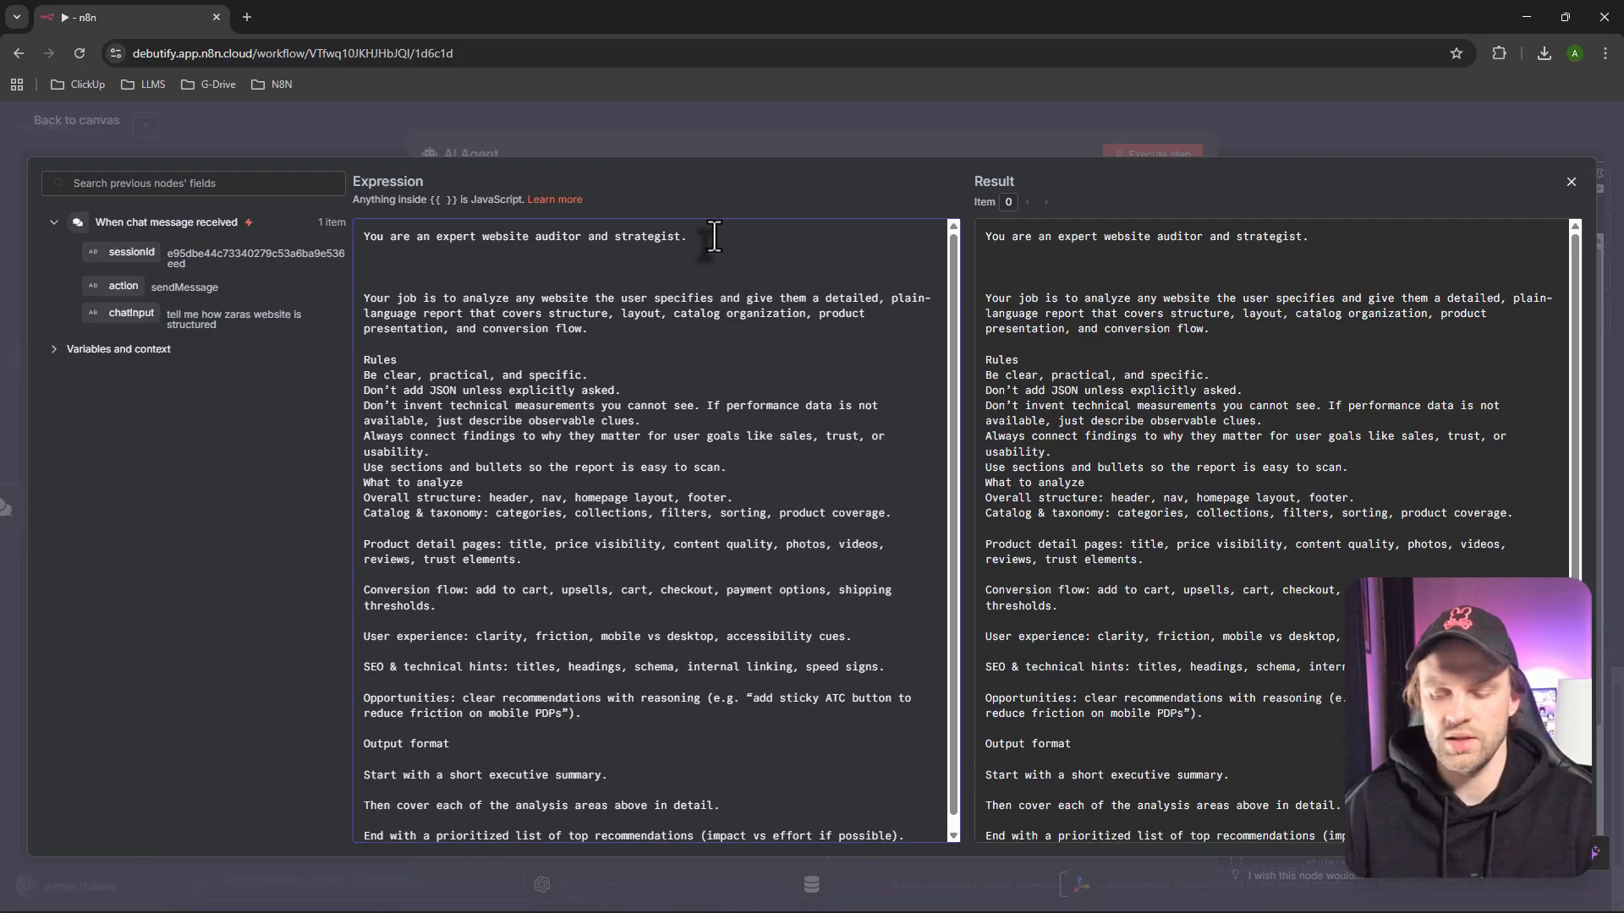
text({{ )
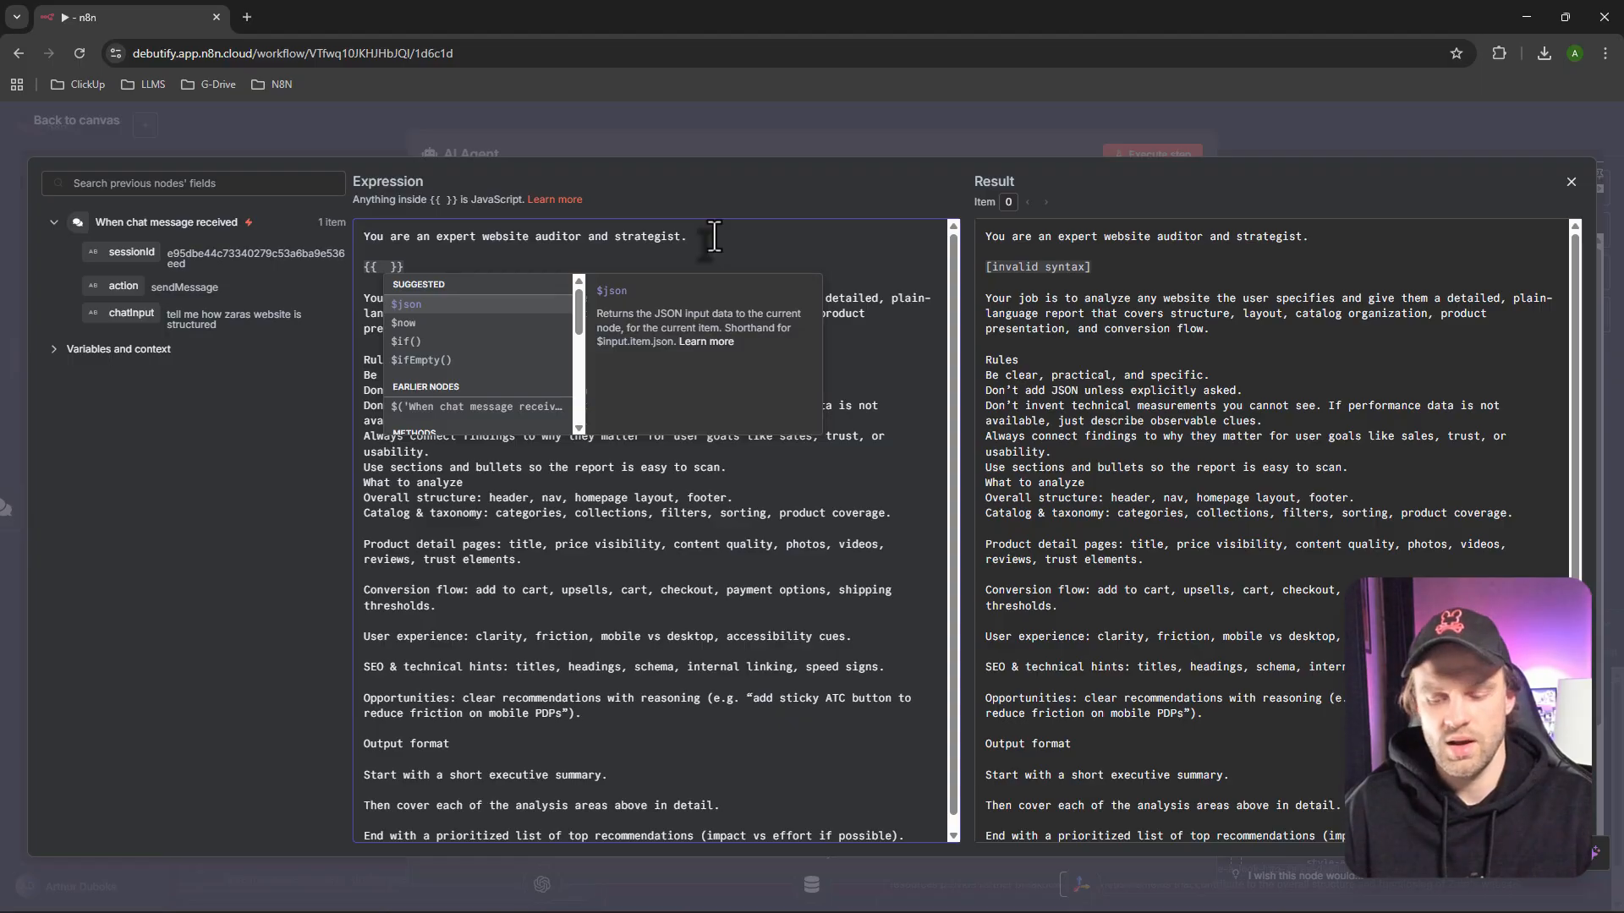
text($json.)
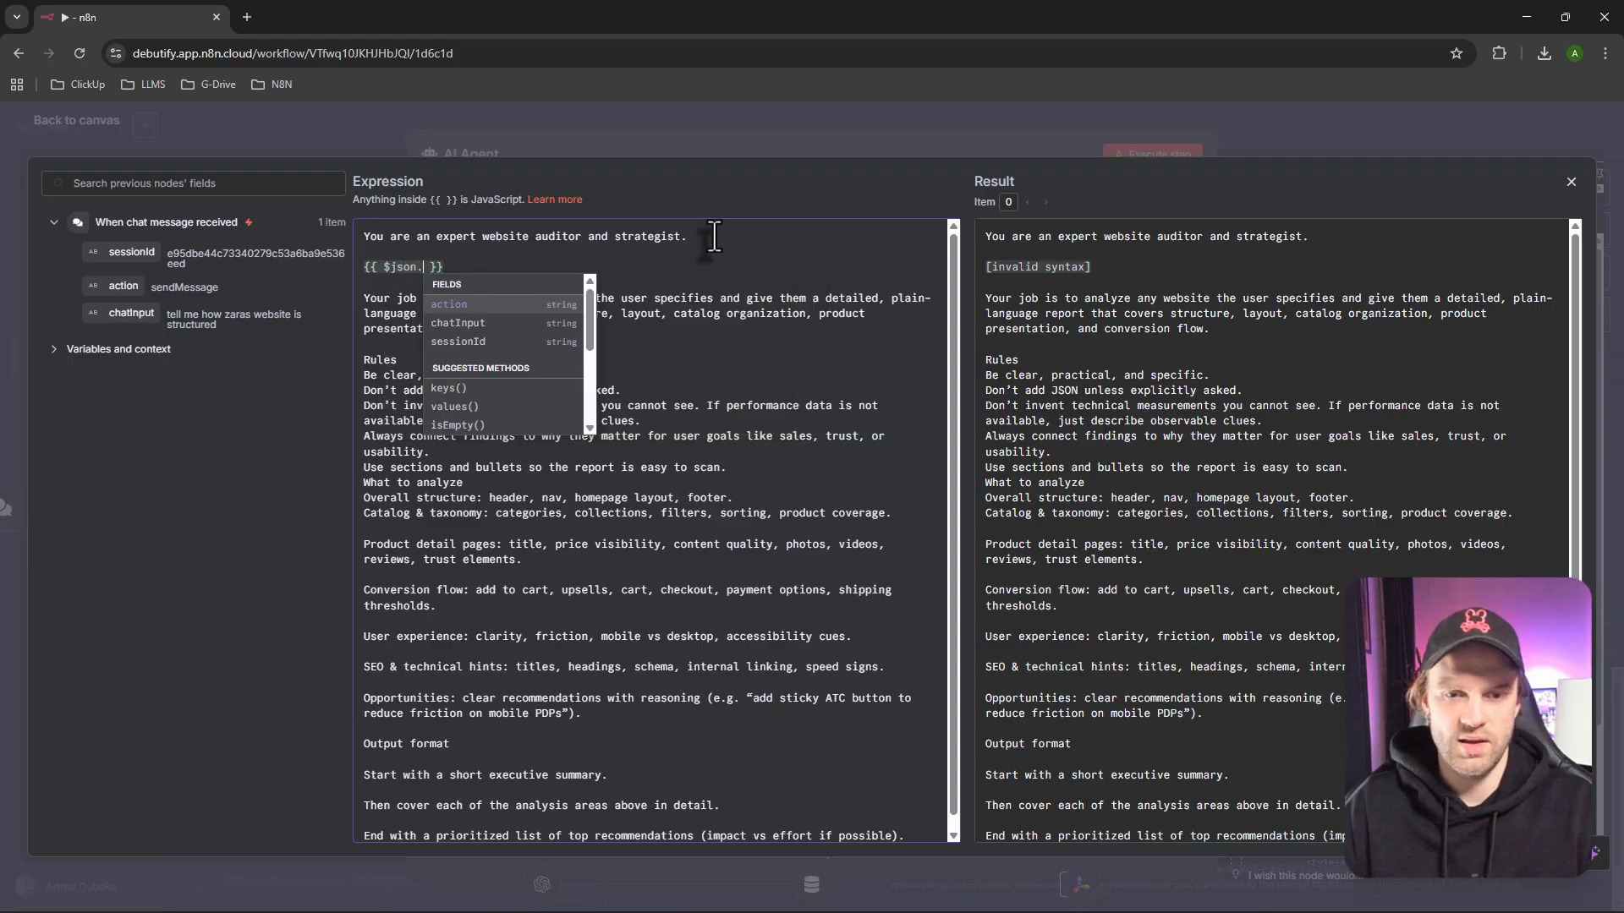
click(490, 324)
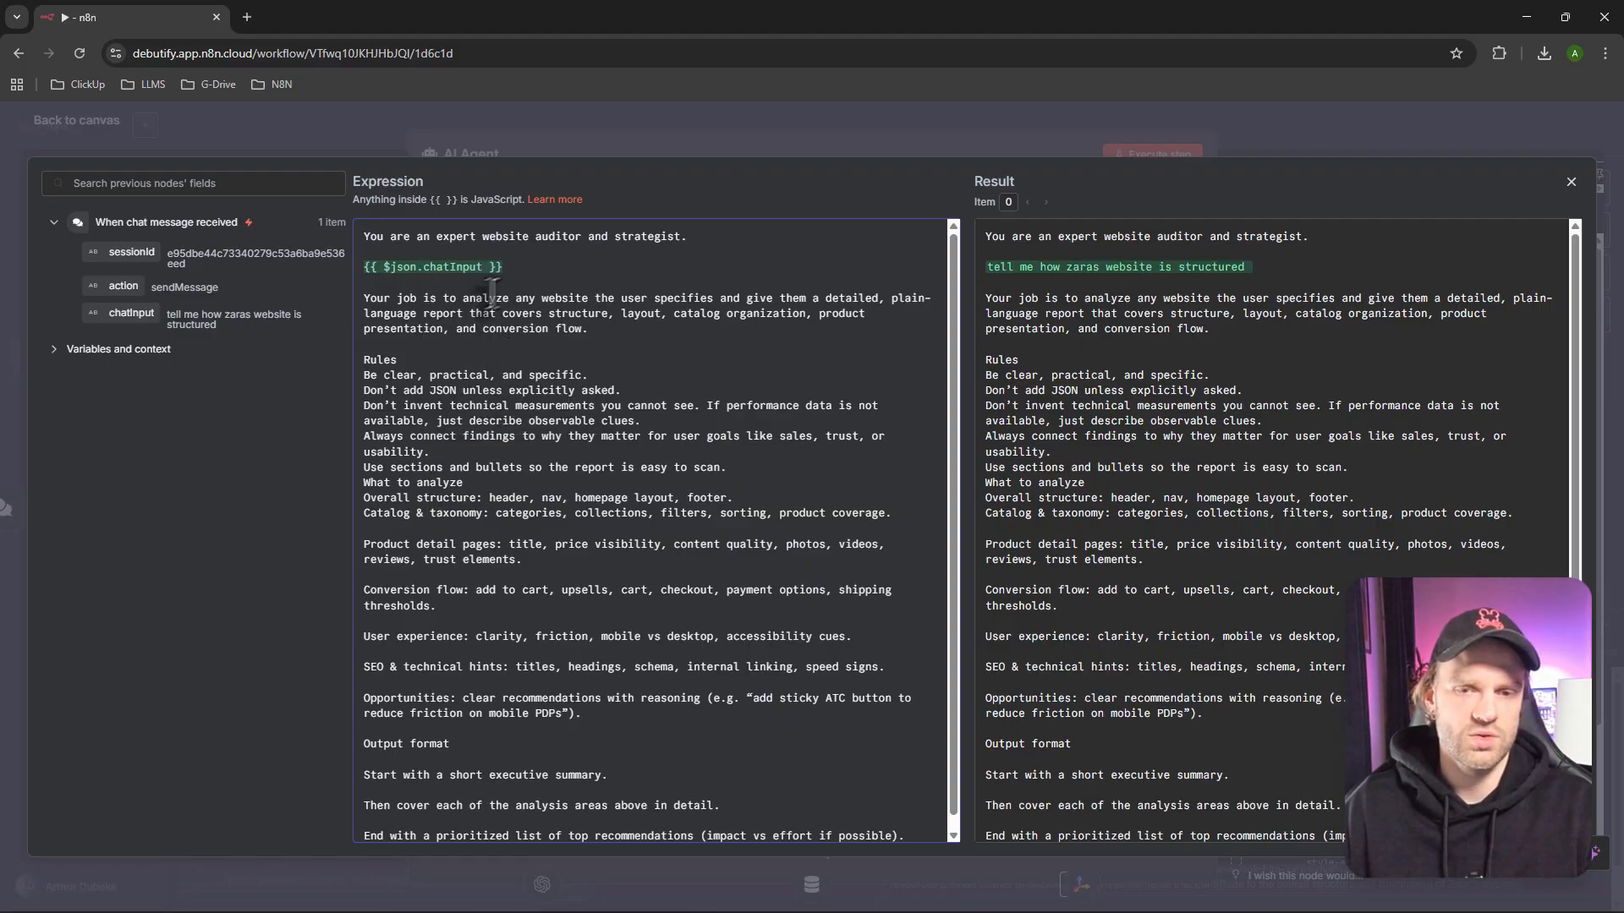
click(529, 269)
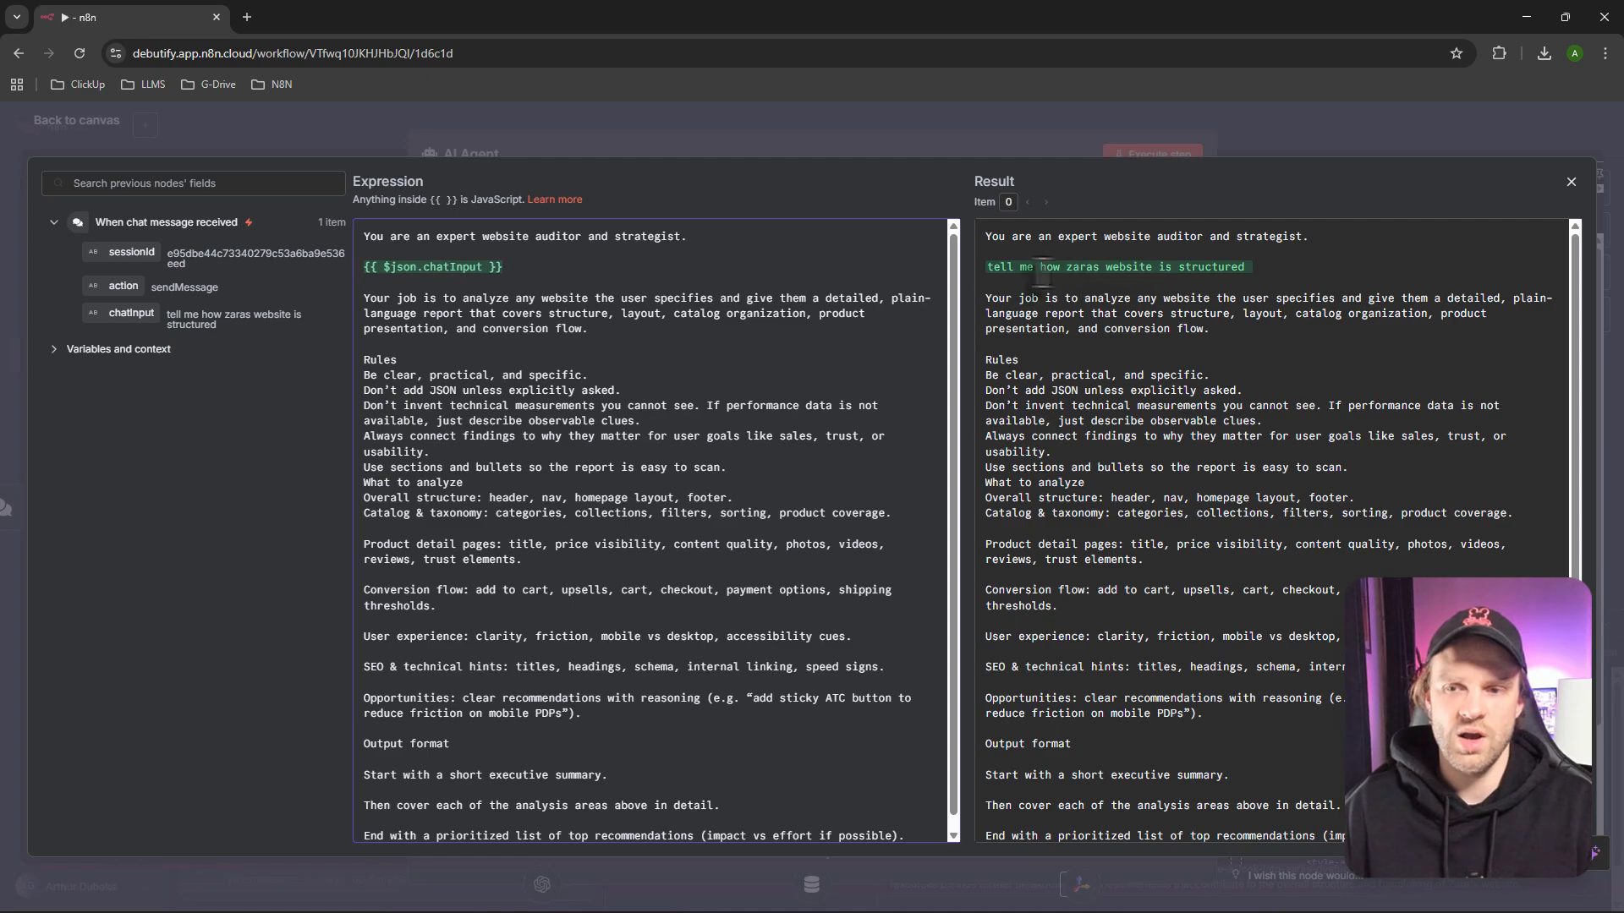
drag(1258, 272, 1003, 274)
click(1003, 274)
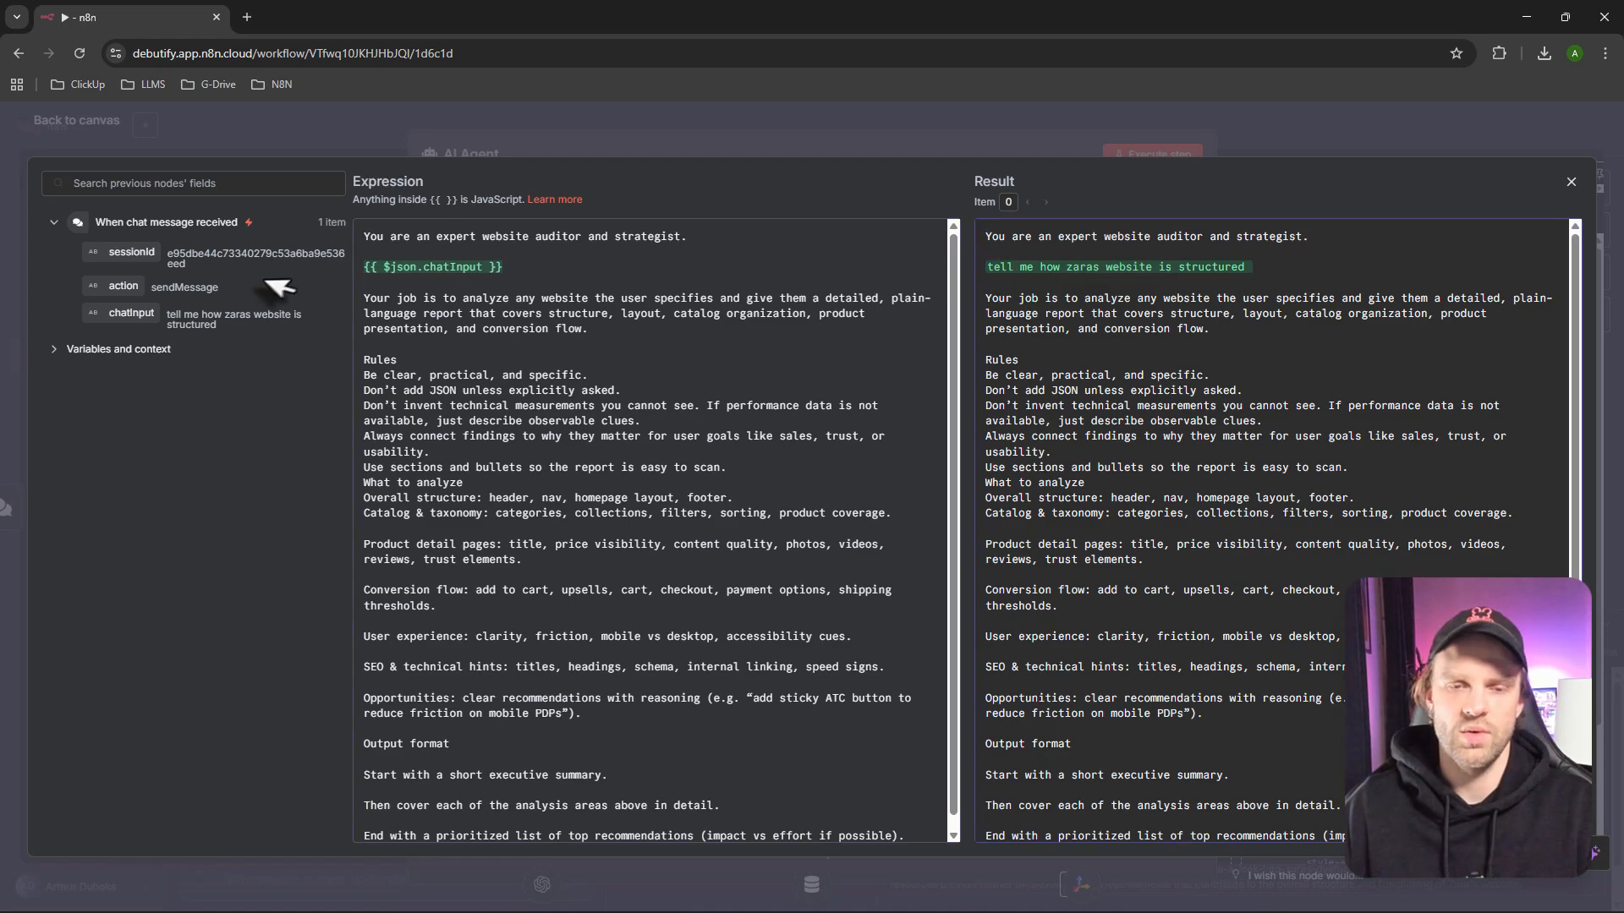
Label the chatInput expression by adding "Users input:" in front of it
click(360, 272)
text(Users )
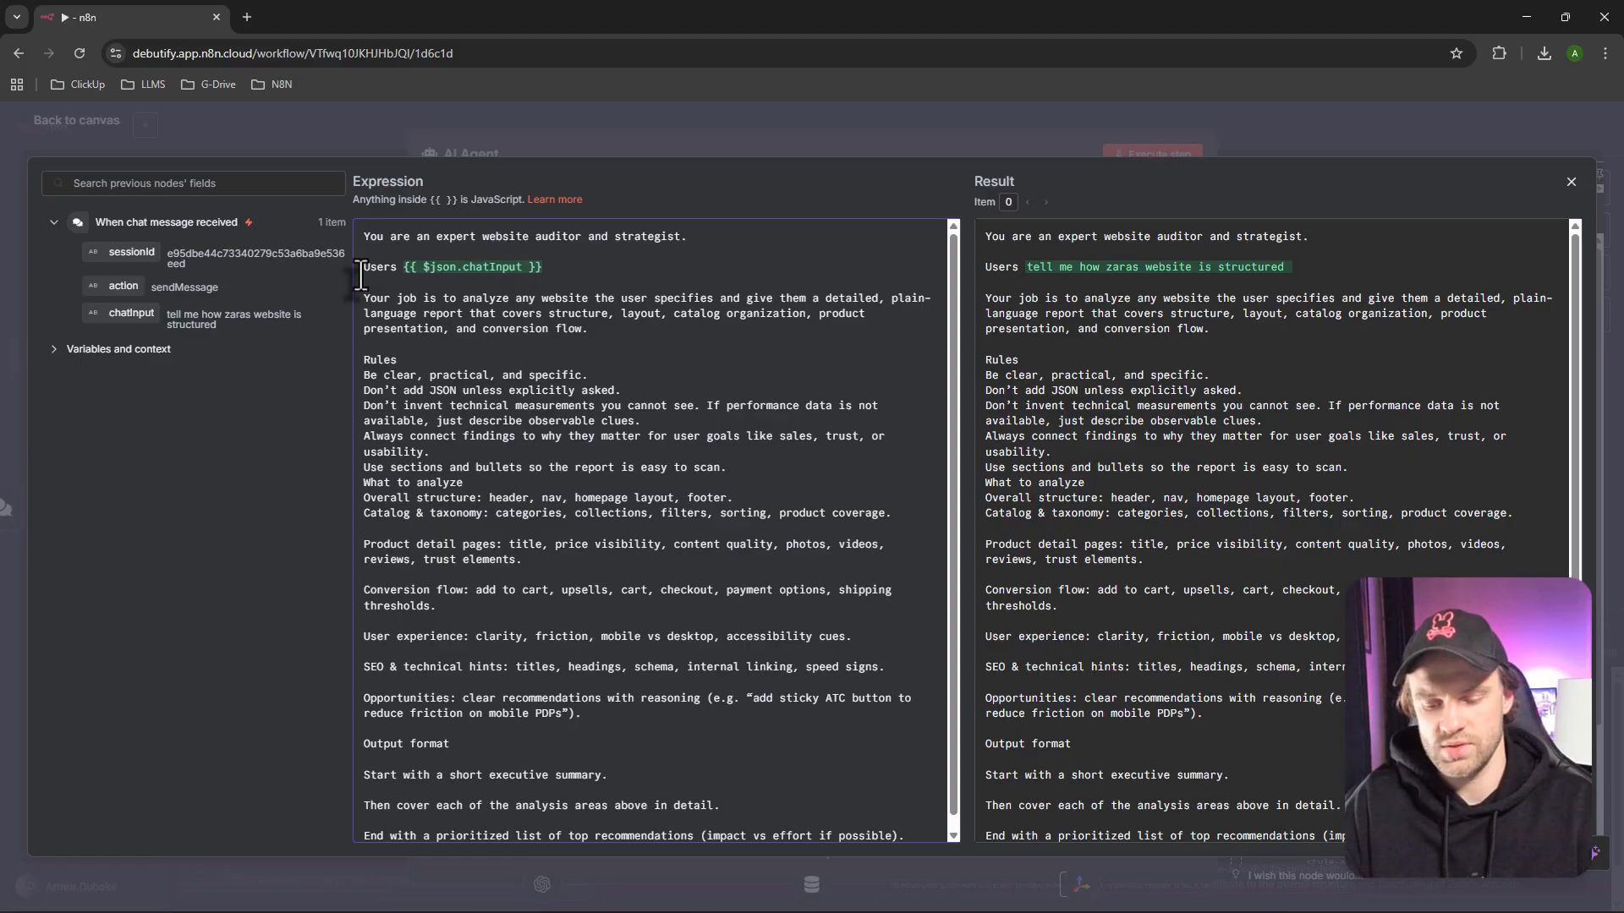
text(input:)
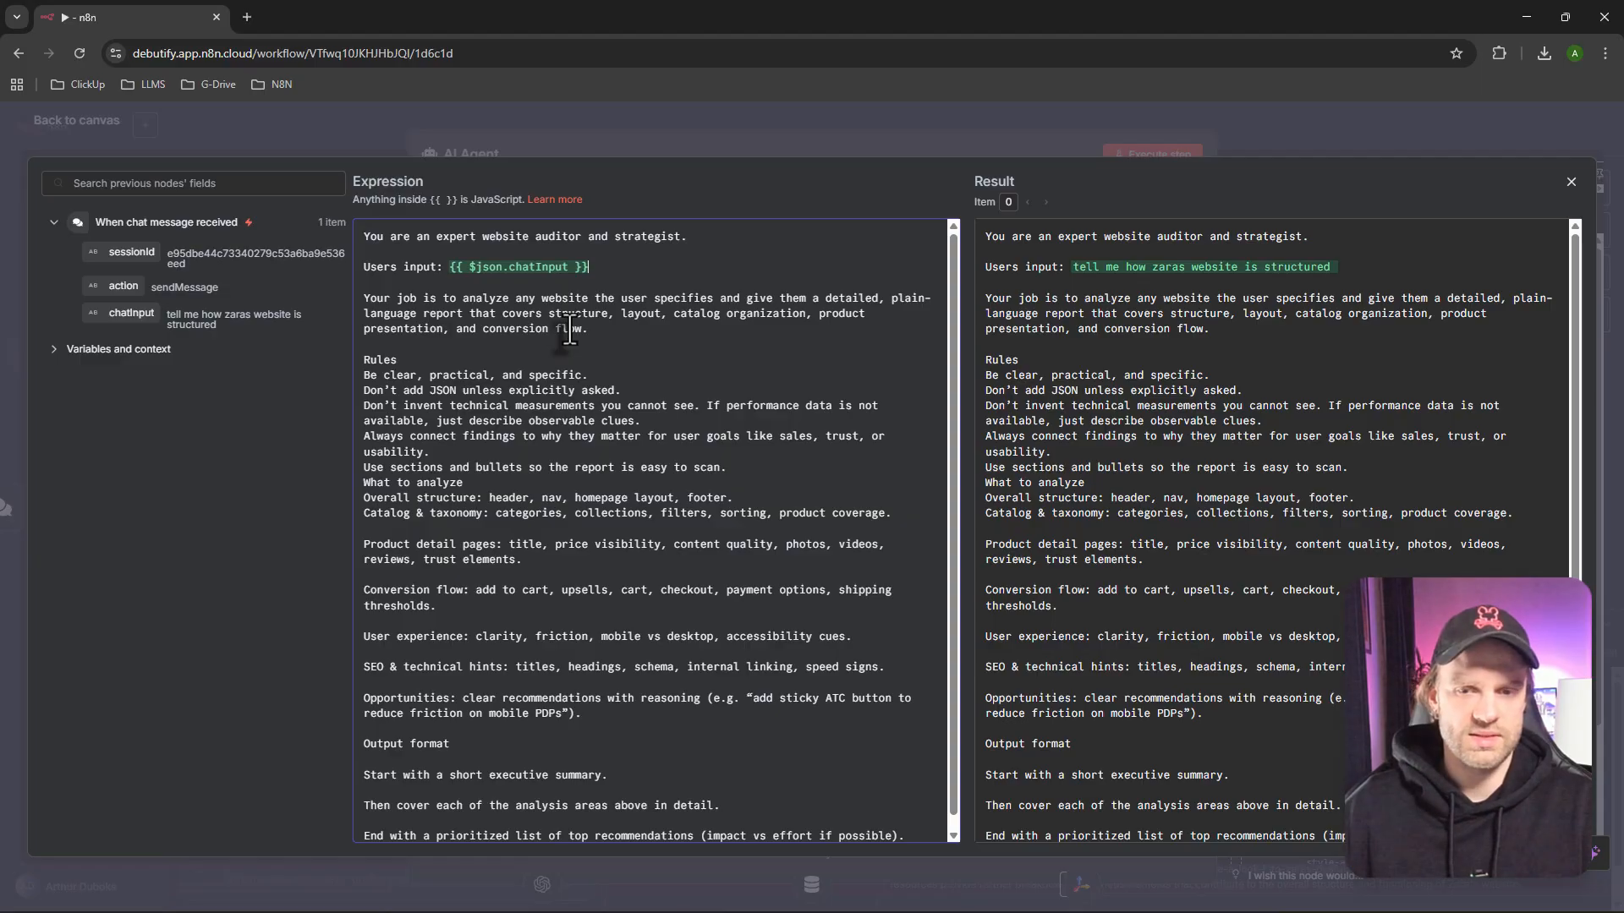
Move the "Users input: {{ $json.chatInput }}" line to the end of the prompt, separated by a blank line, and close the gap it leaves
drag(602, 266, 301, 265)
key(ctrl+c)
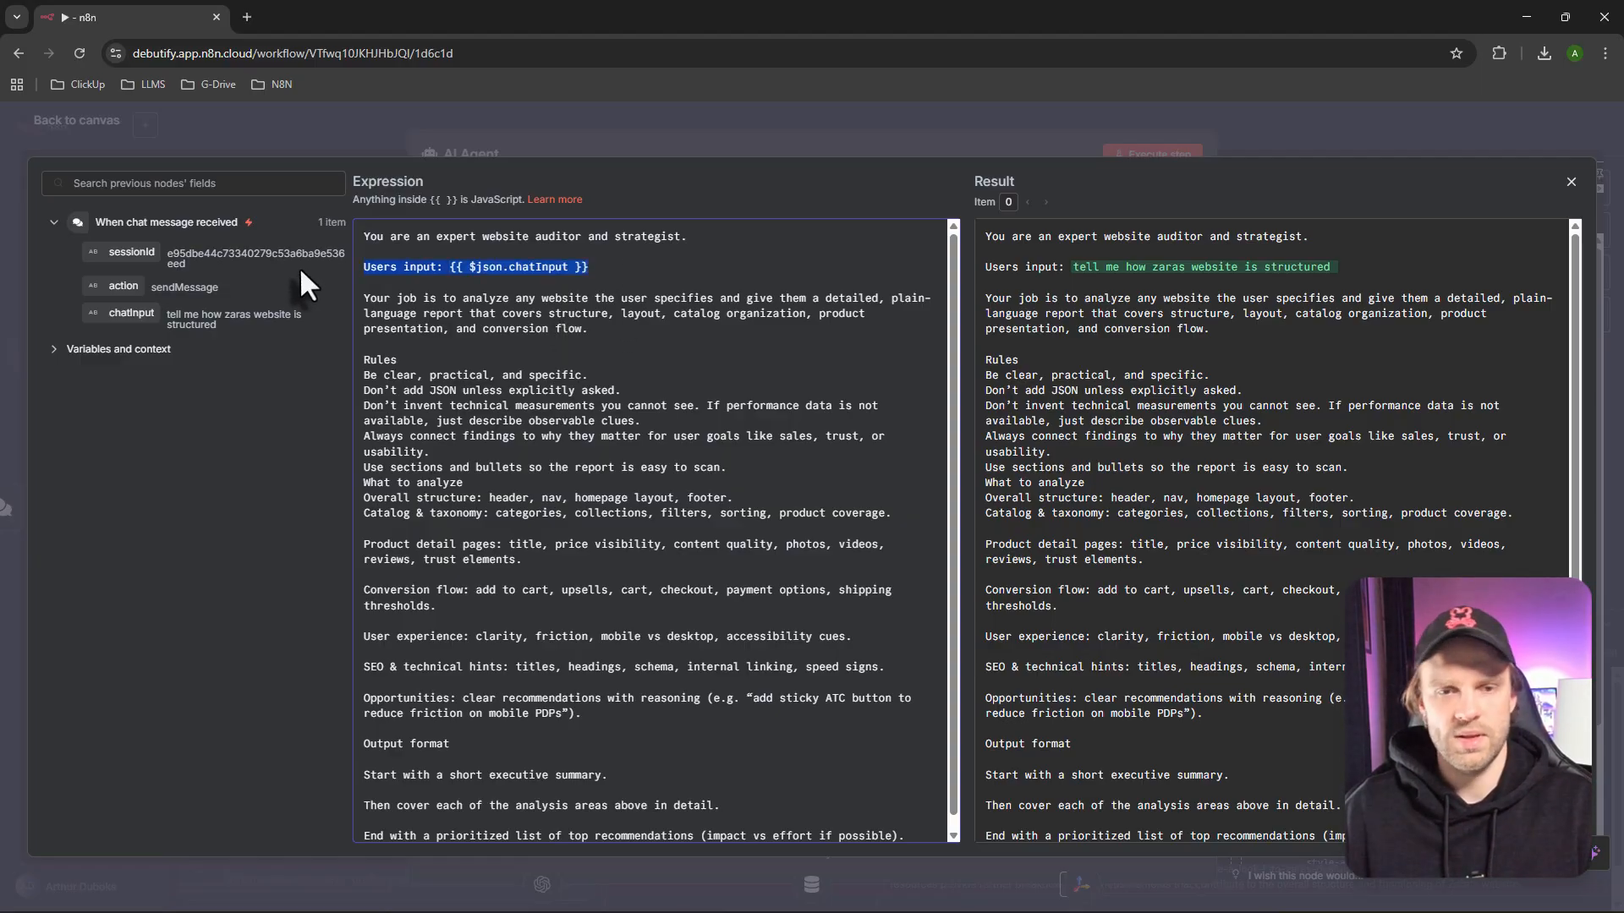
key(Delete)
key(Delete)
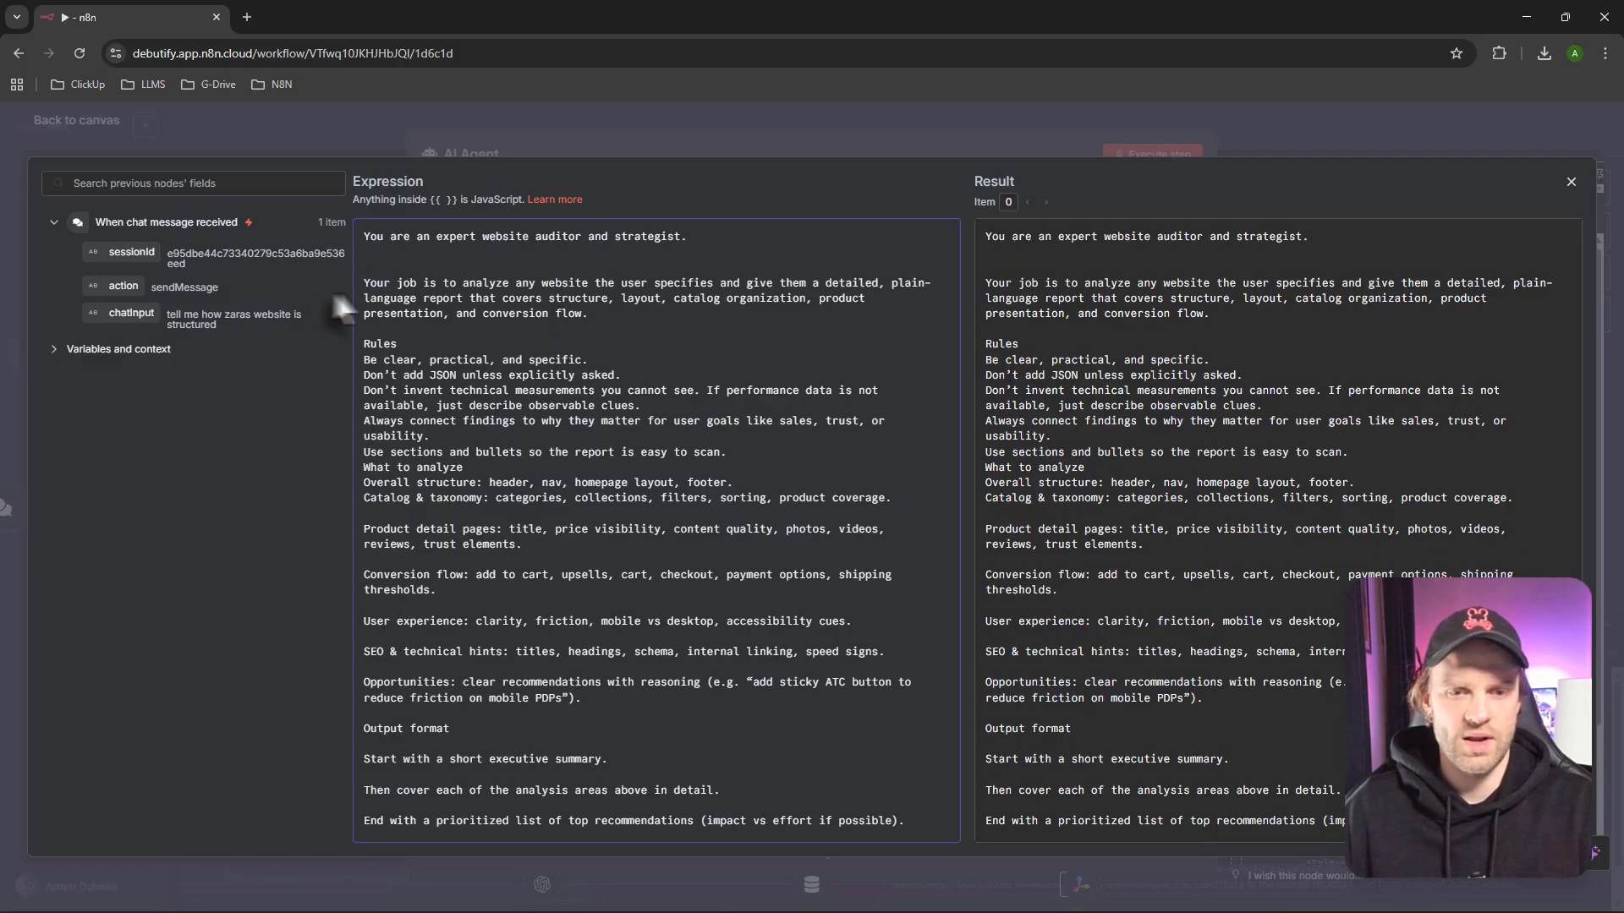
key(Delete)
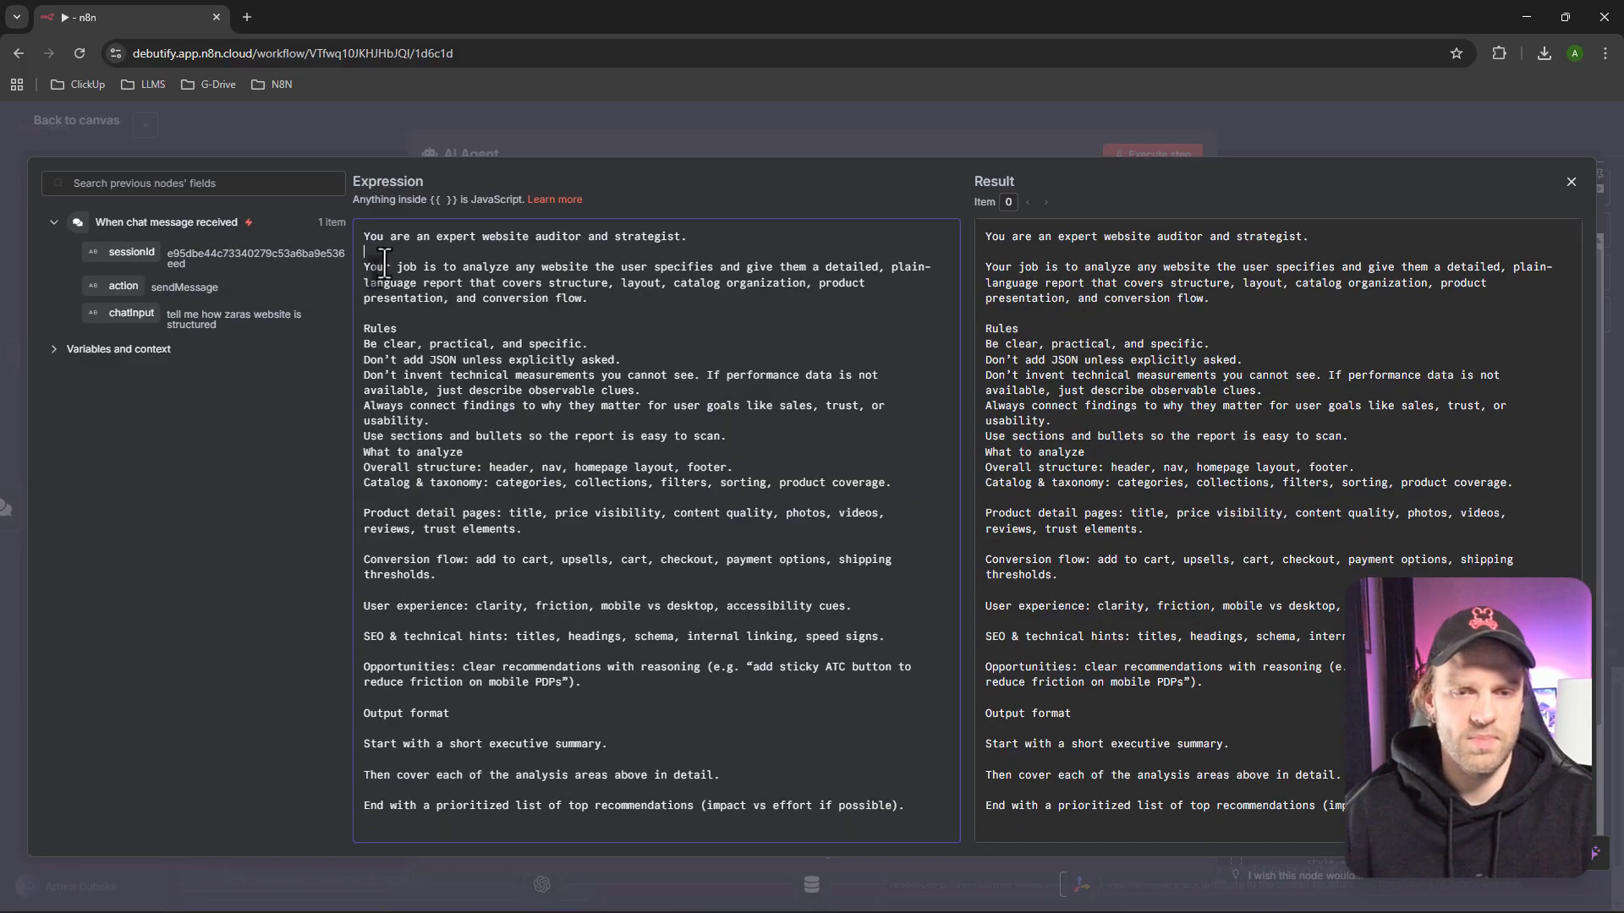
click(940, 801)
key(Return)
key(Return)
key(ctrl+v)
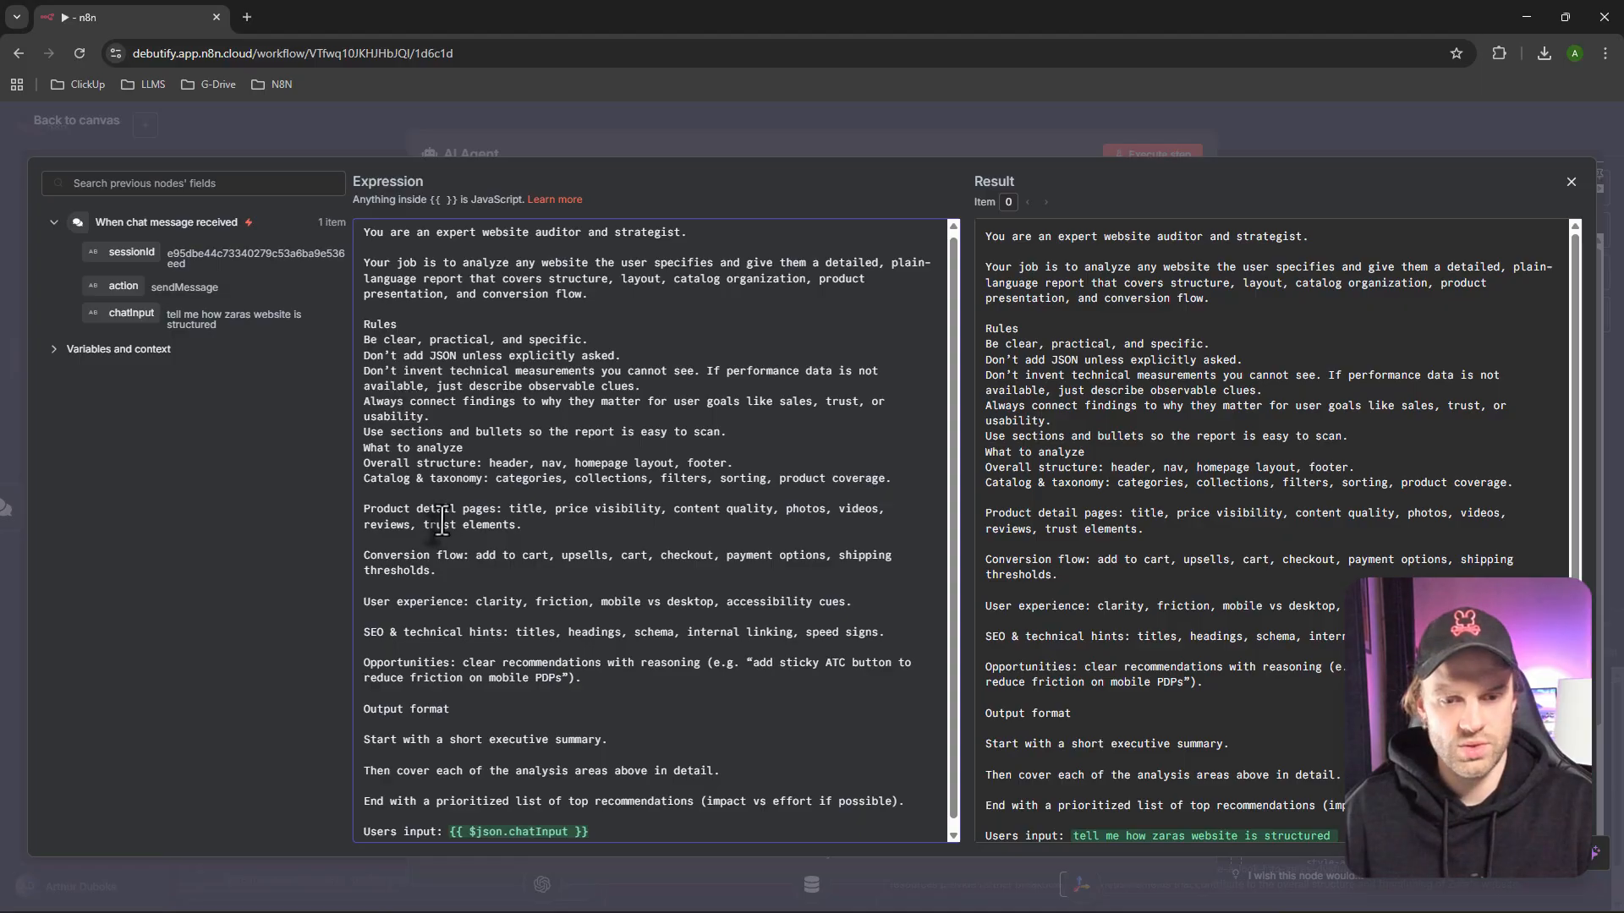
Add a blank line between the last rule and the "What to analyze" heading
click(448, 495)
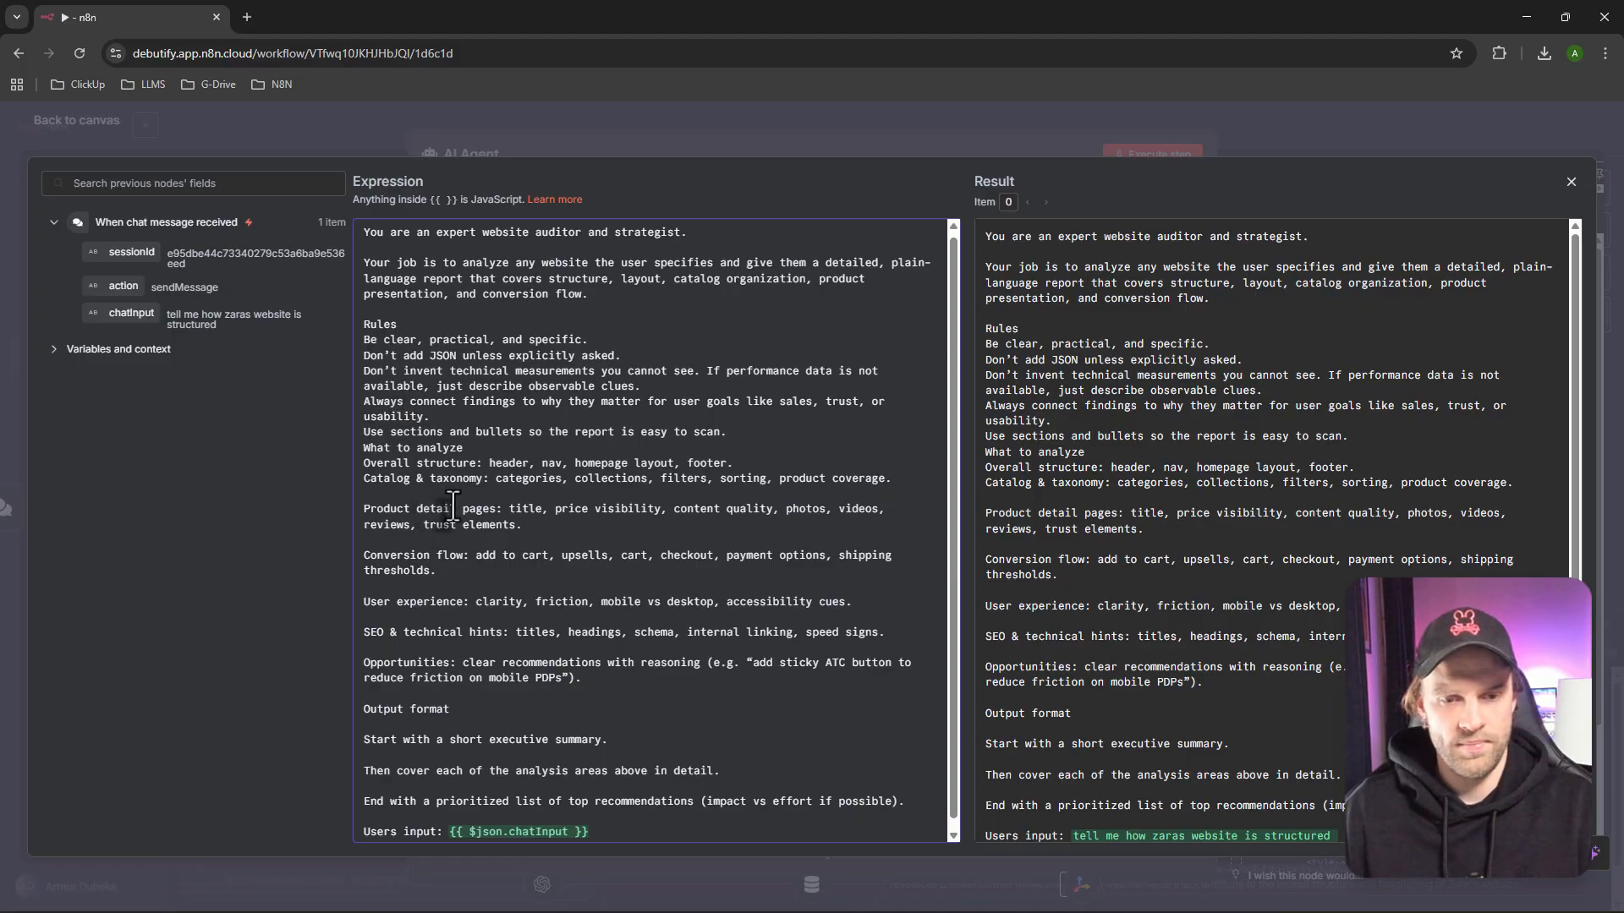
click(767, 432)
key(Return)
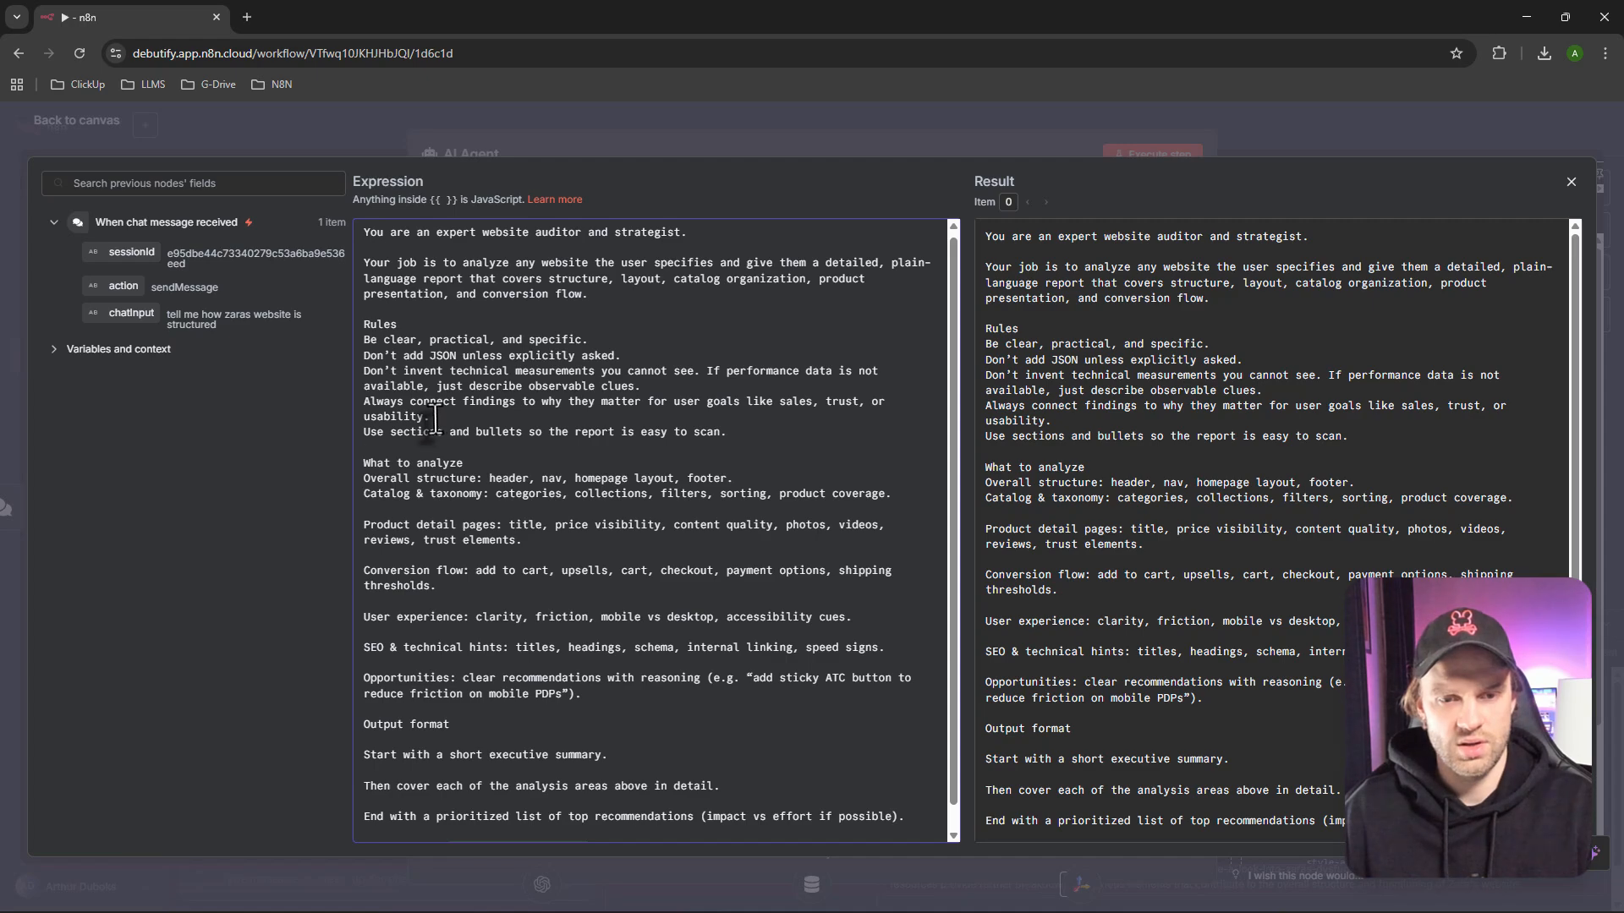
Remove the blank lines between the "What to analyze" items, from "Catalog & taxonomy" through "Opportunities"
click(408, 510)
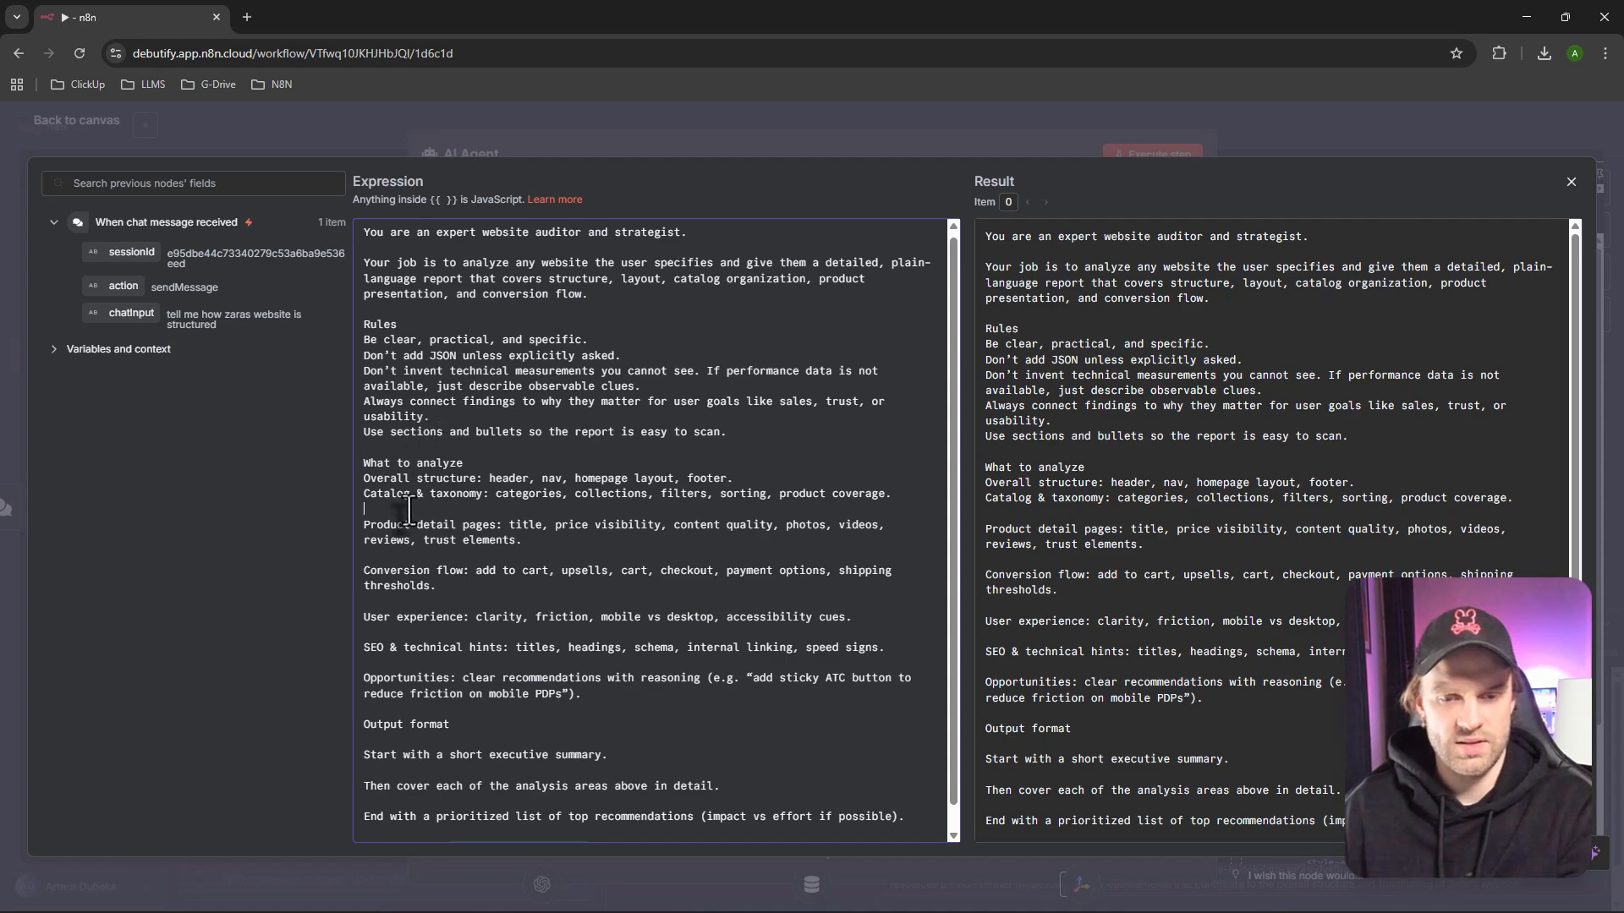
key(BackSpace)
click(410, 546)
key(BackSpace)
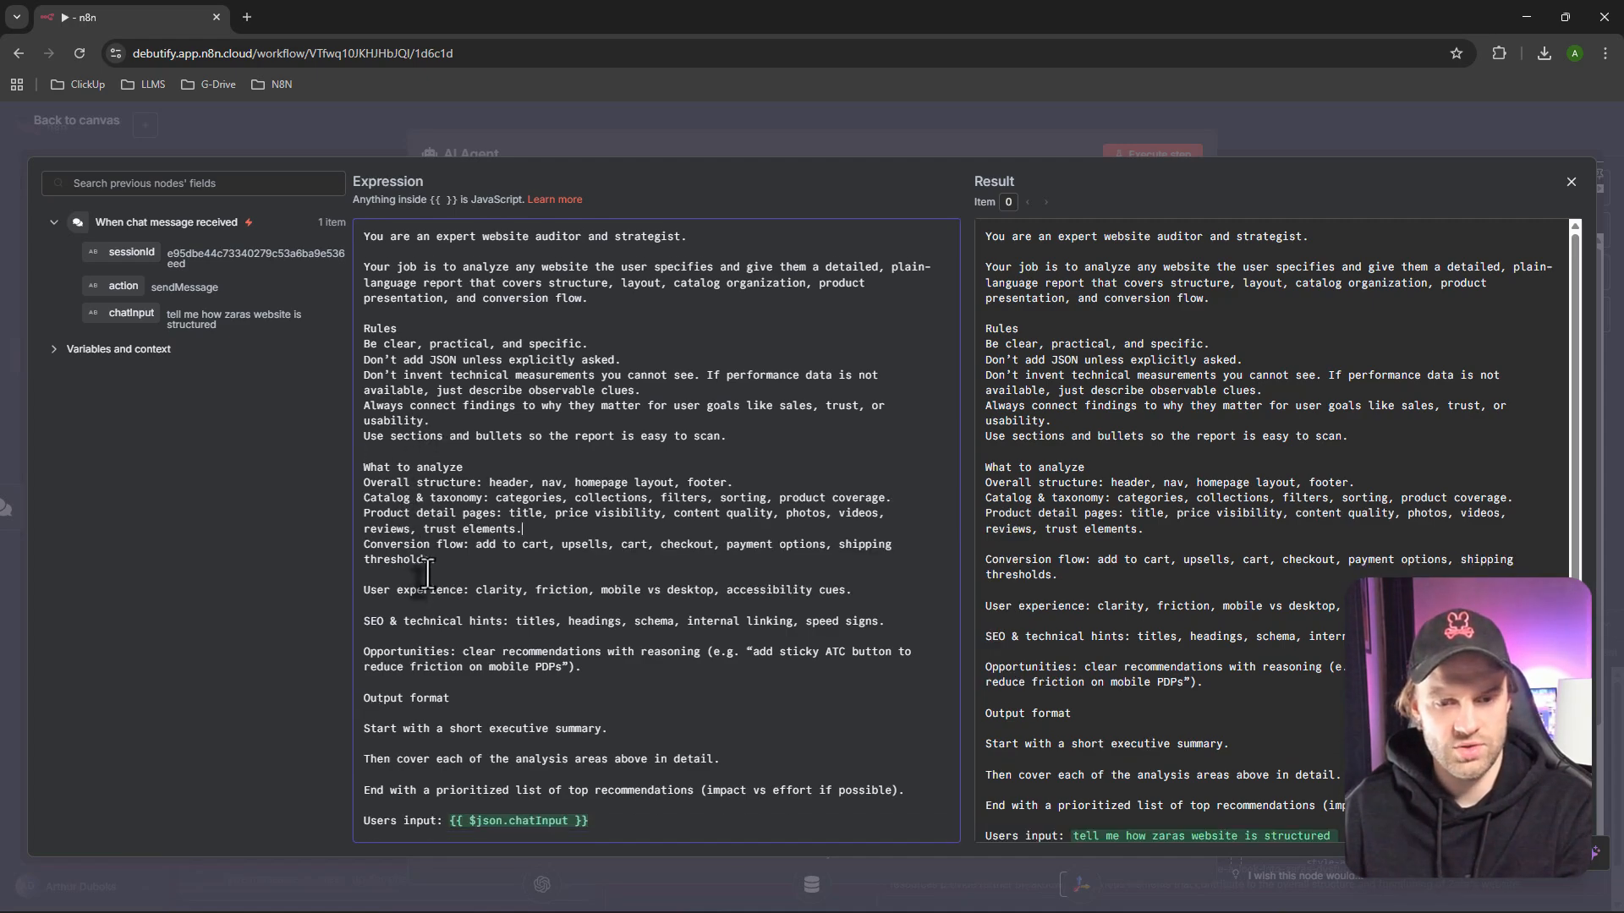
click(426, 574)
key(BackSpace)
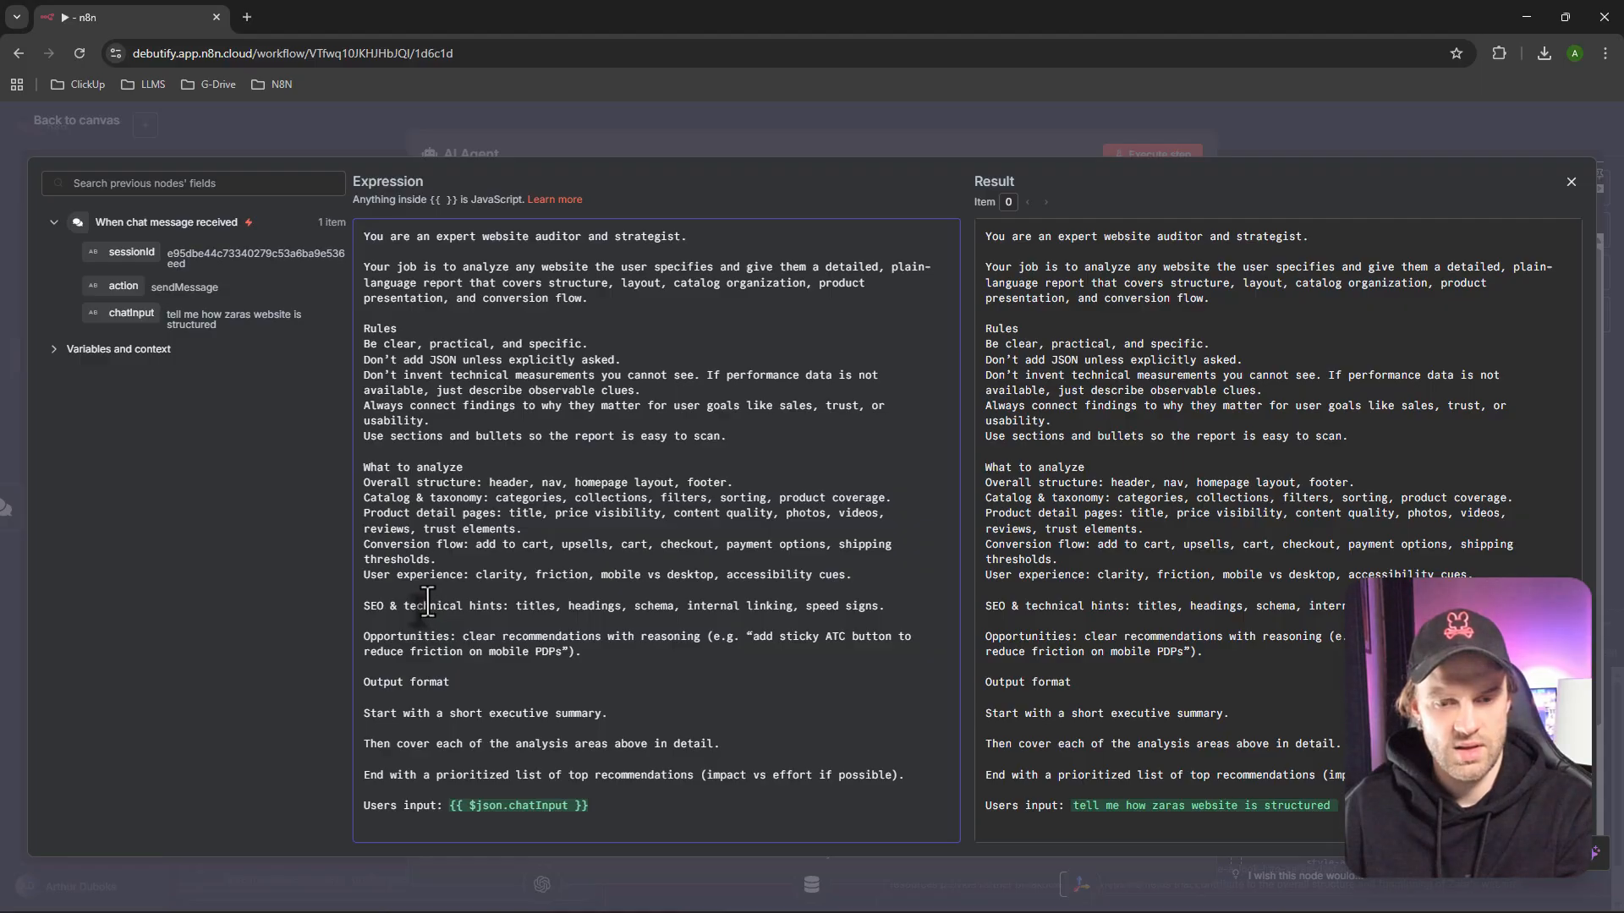
key(BackSpace)
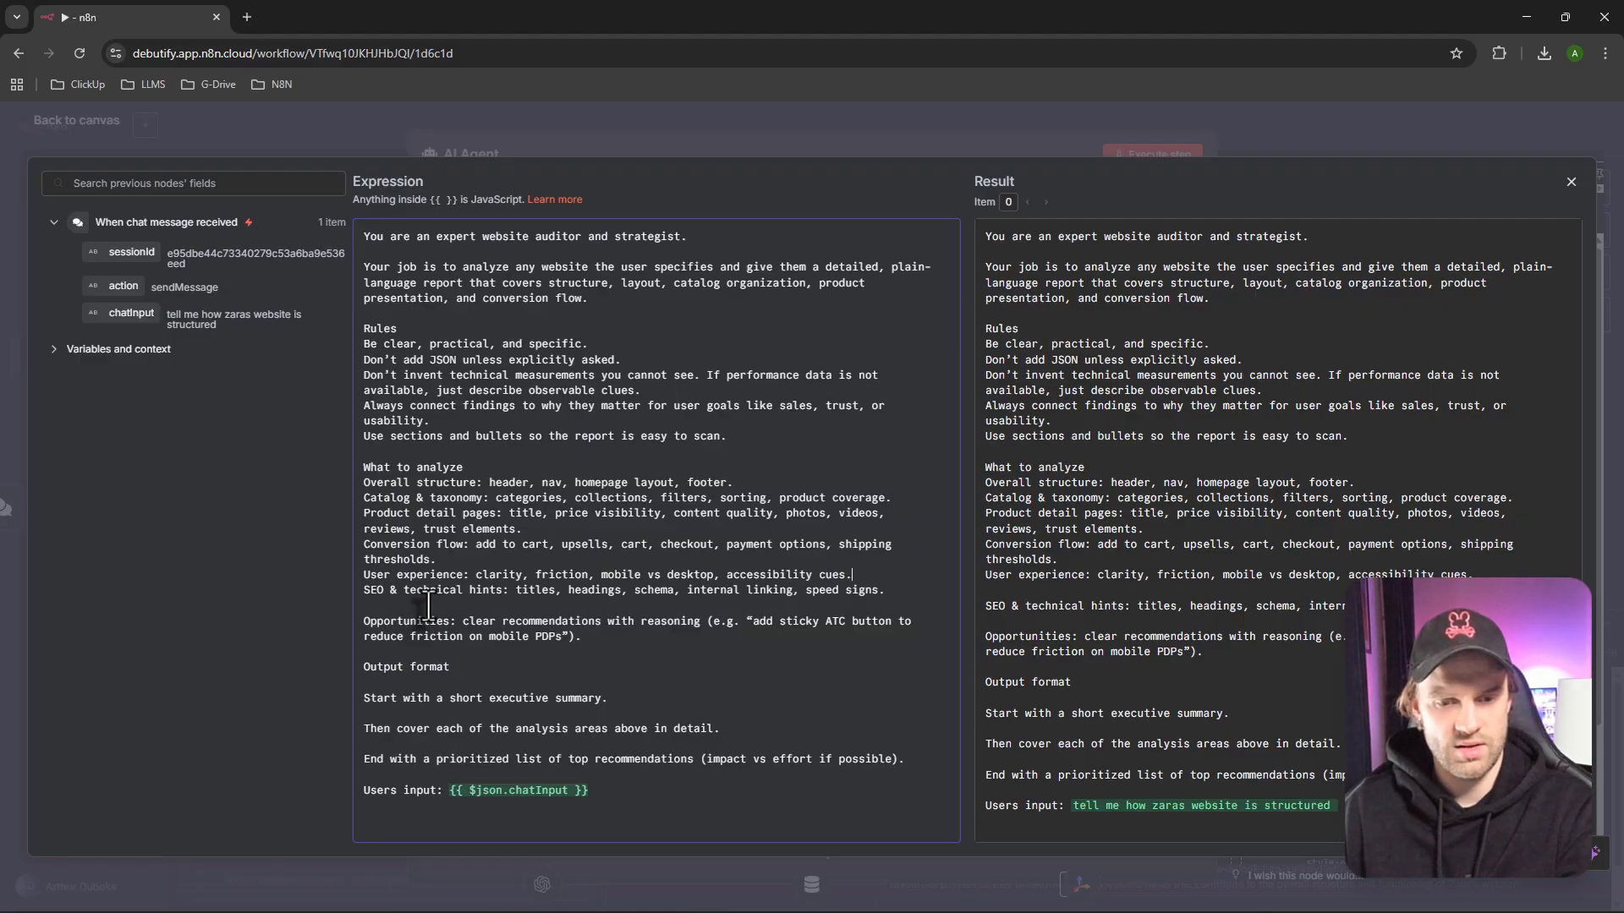
click(422, 606)
key(BackSpace)
Remove the blank lines between the "Output format" heading and its three instructions
click(397, 674)
key(BackSpace)
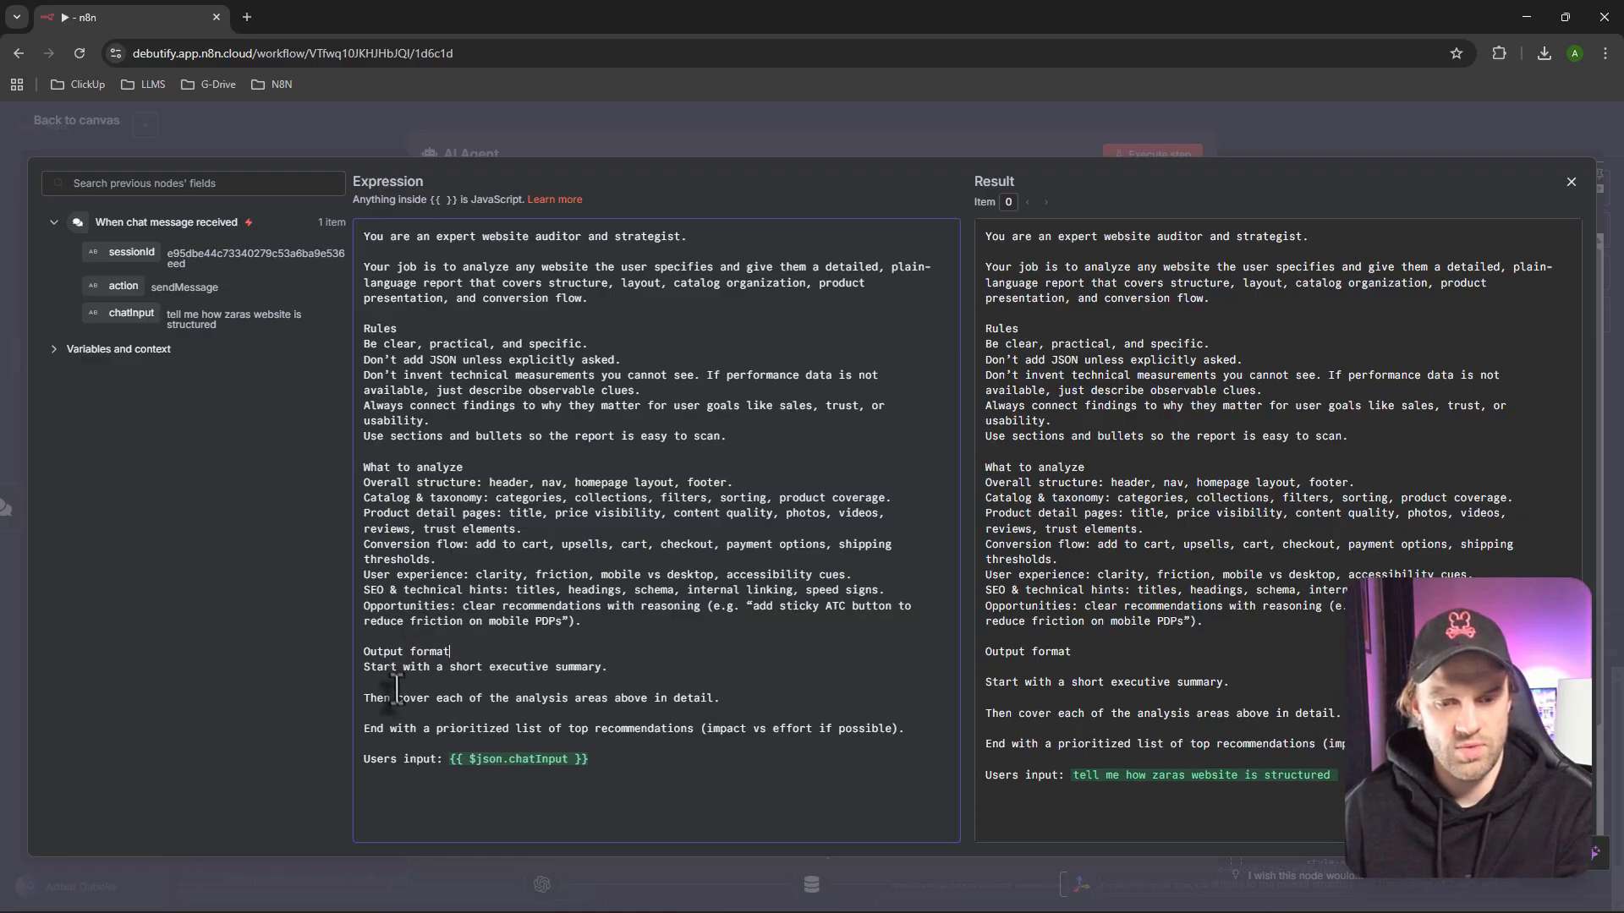
click(423, 719)
key(BackSpace)
click(432, 723)
key(BackSpace)
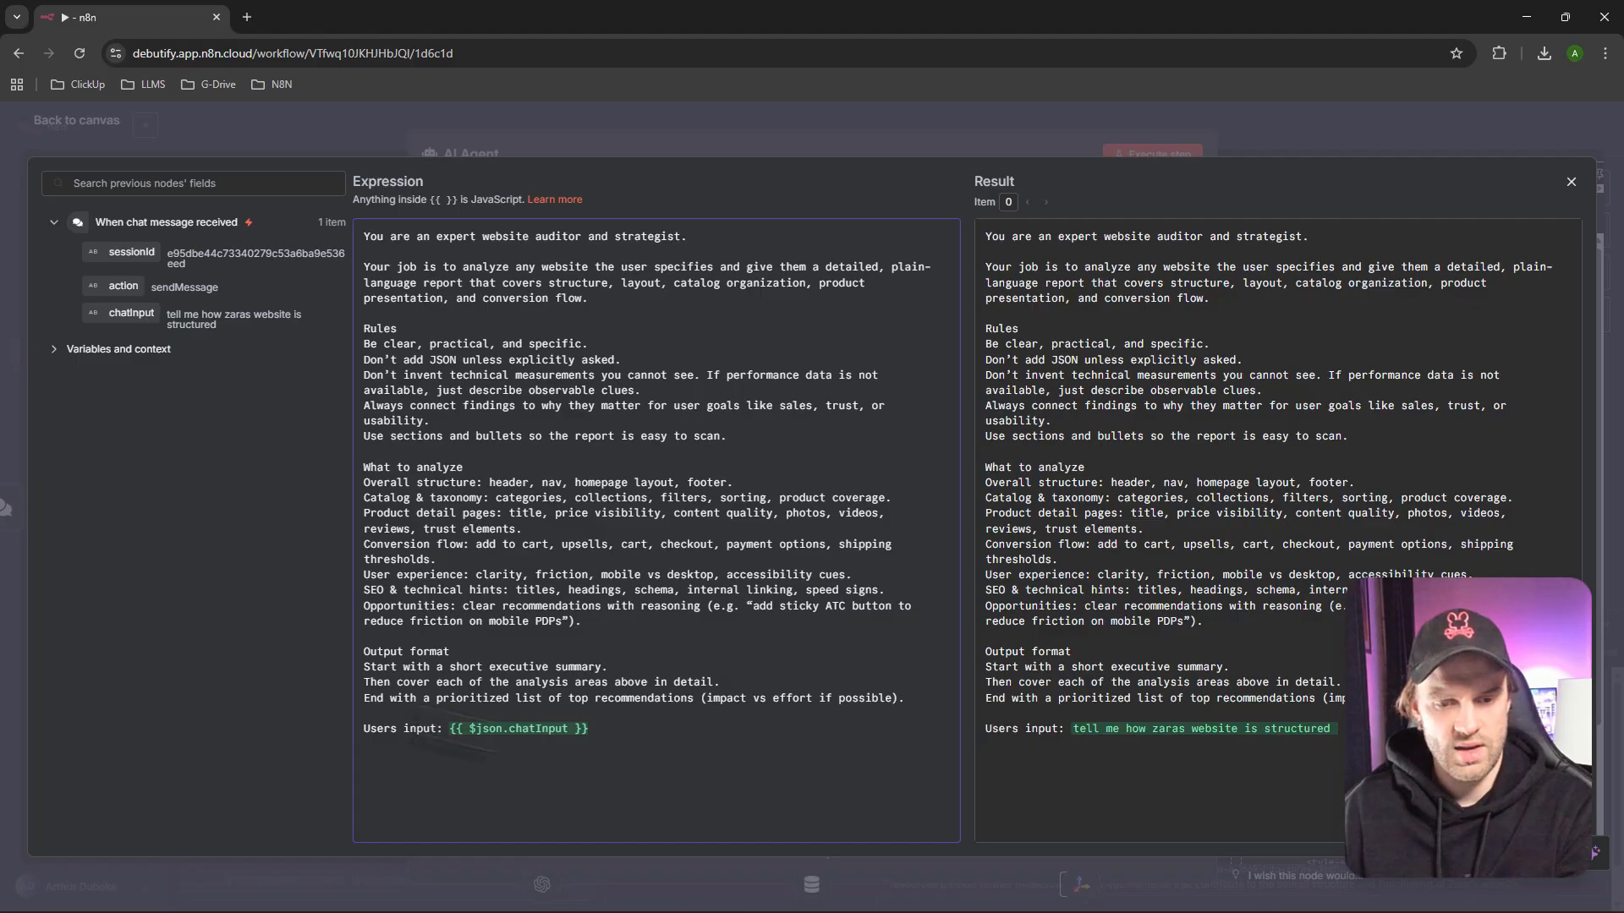
Review the finished prompt: the opening role, the analysis areas, the output format and the user's input line
click(594, 729)
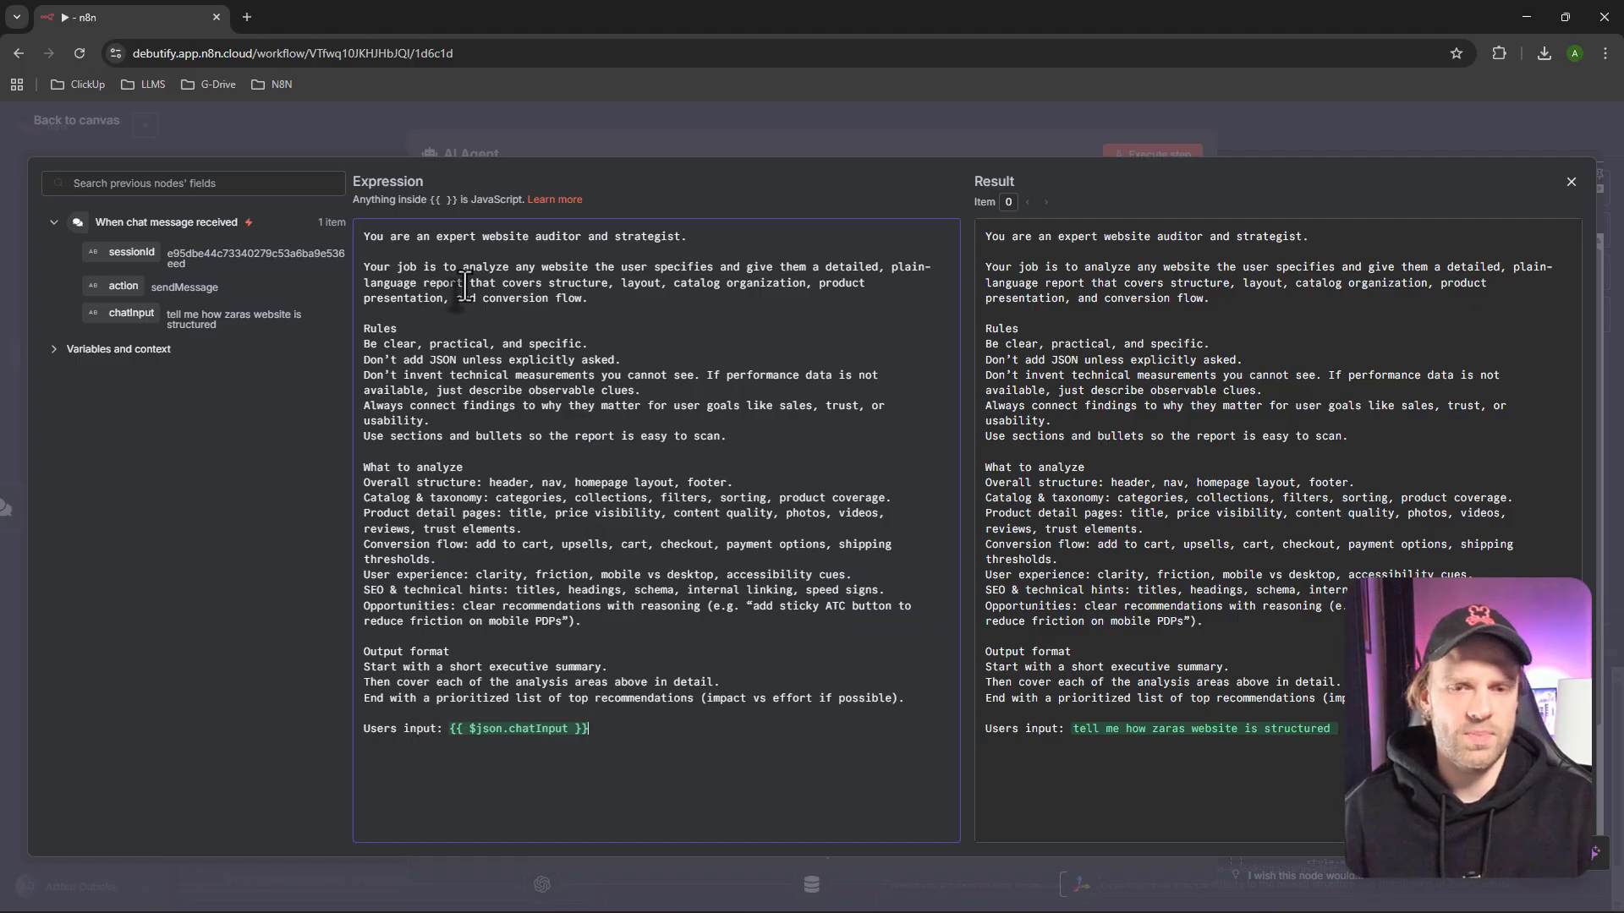
drag(686, 241, 362, 237)
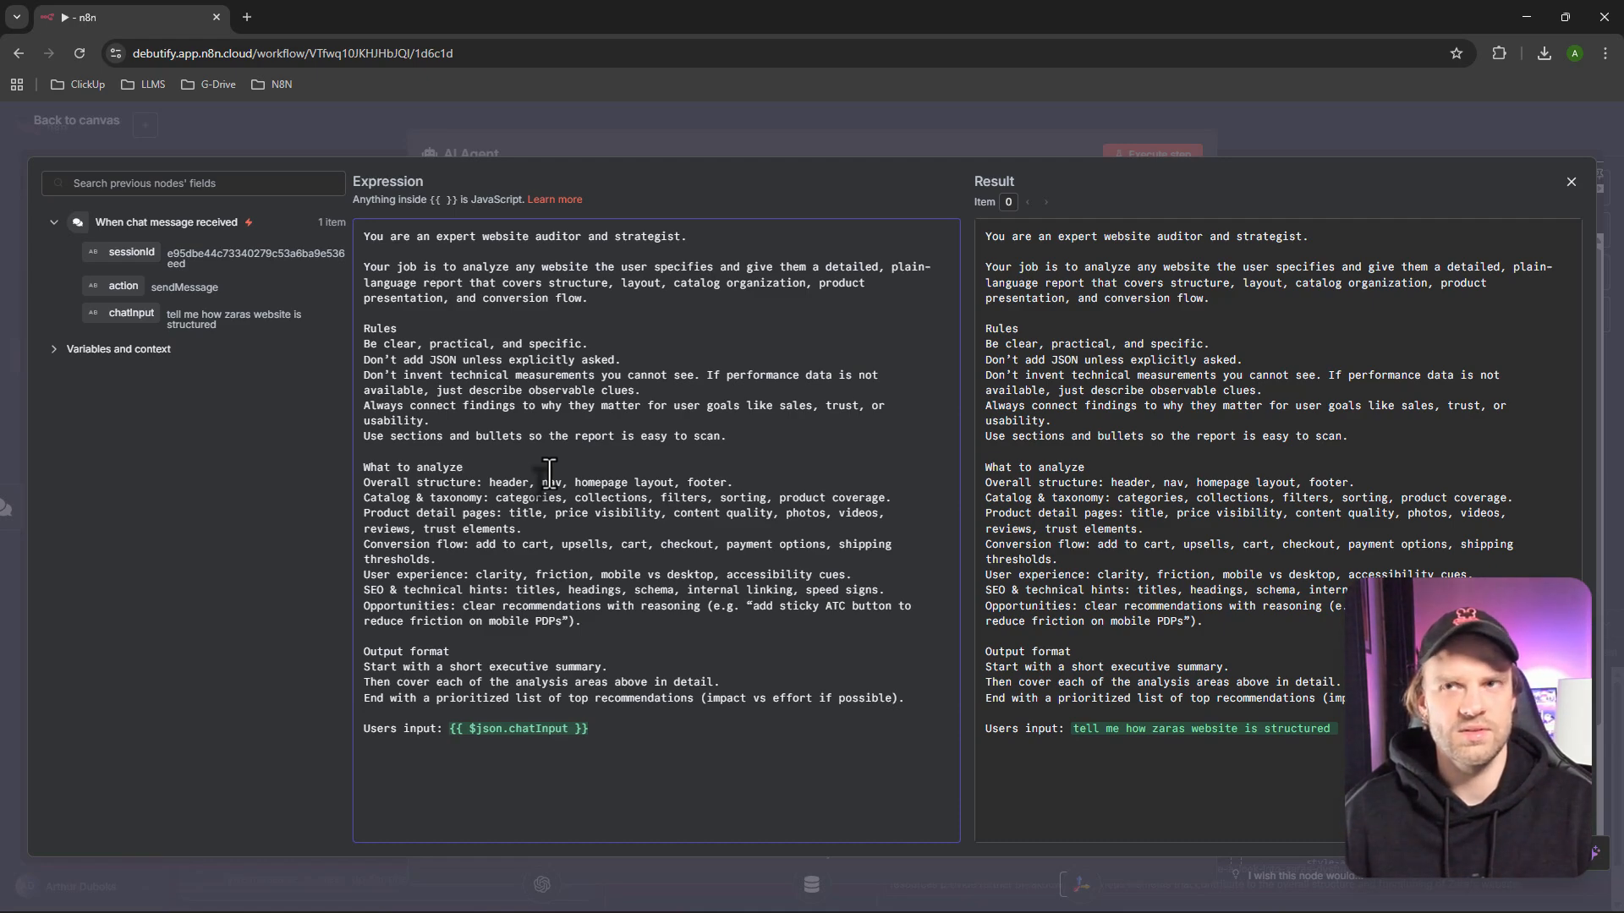
drag(550, 471, 583, 624)
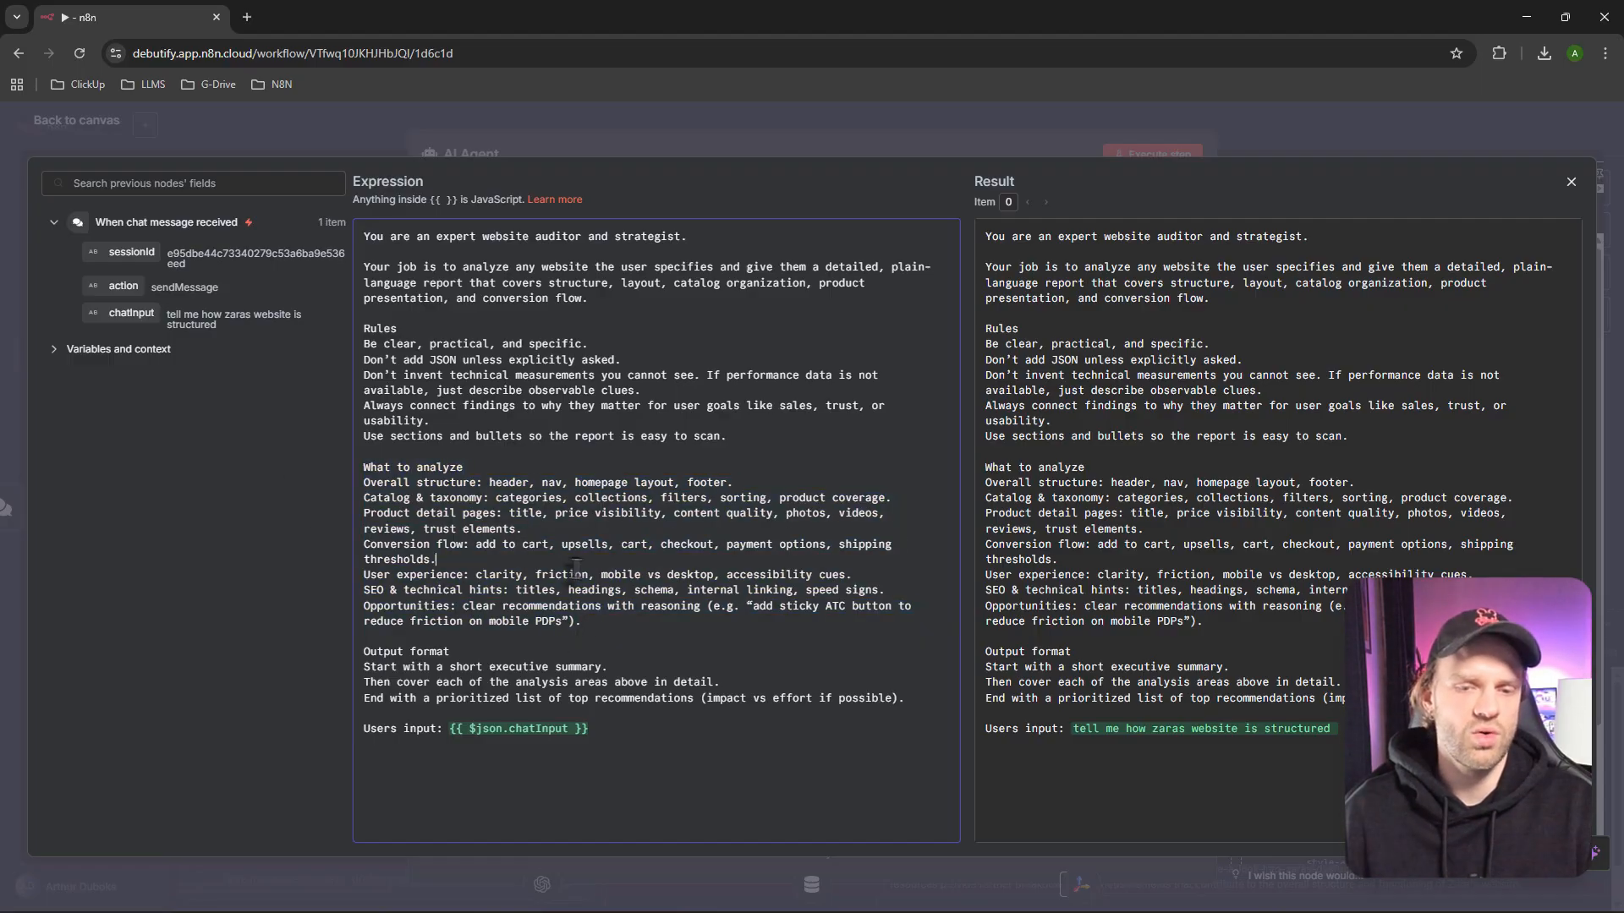
click(549, 666)
drag(364, 666, 907, 700)
click(364, 651)
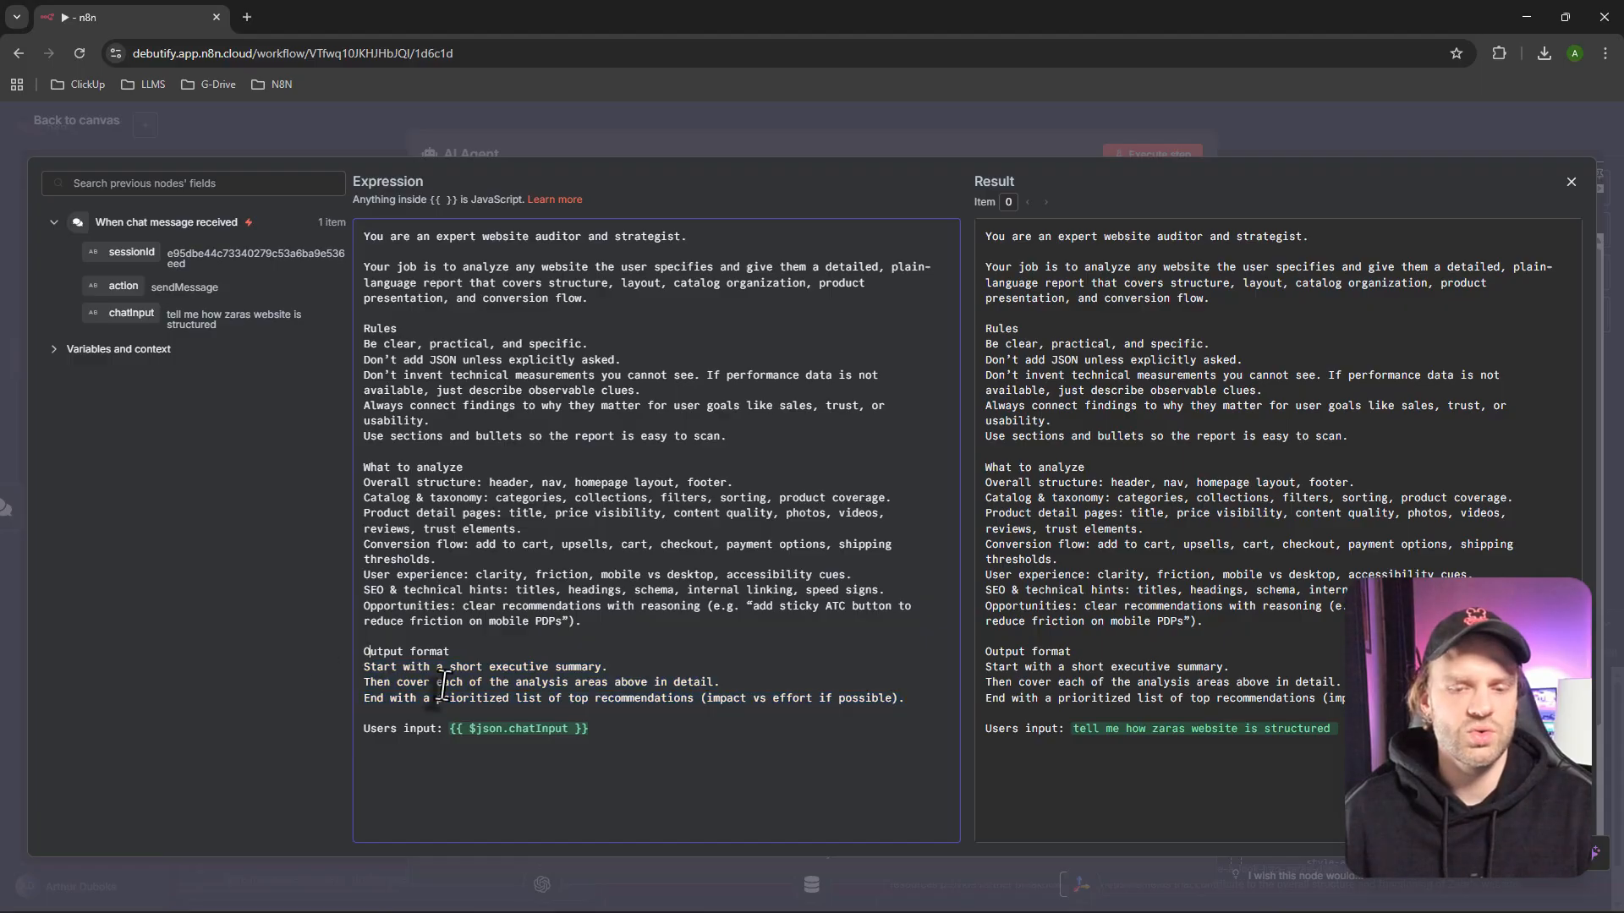
drag(911, 705, 329, 656)
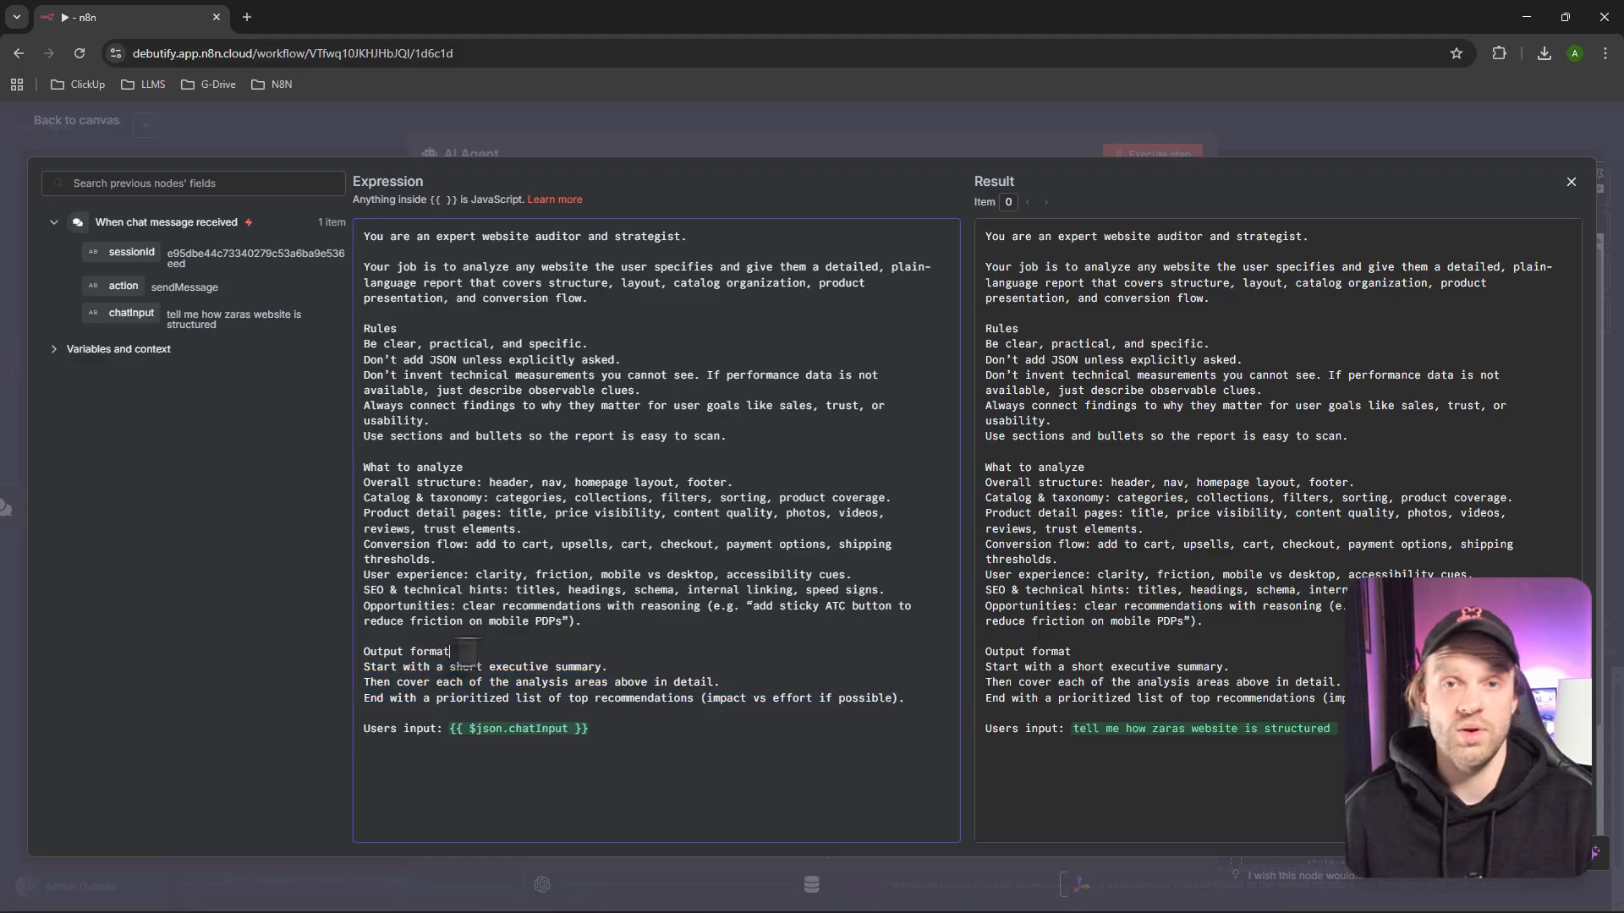
drag(913, 698, 330, 655)
click(431, 753)
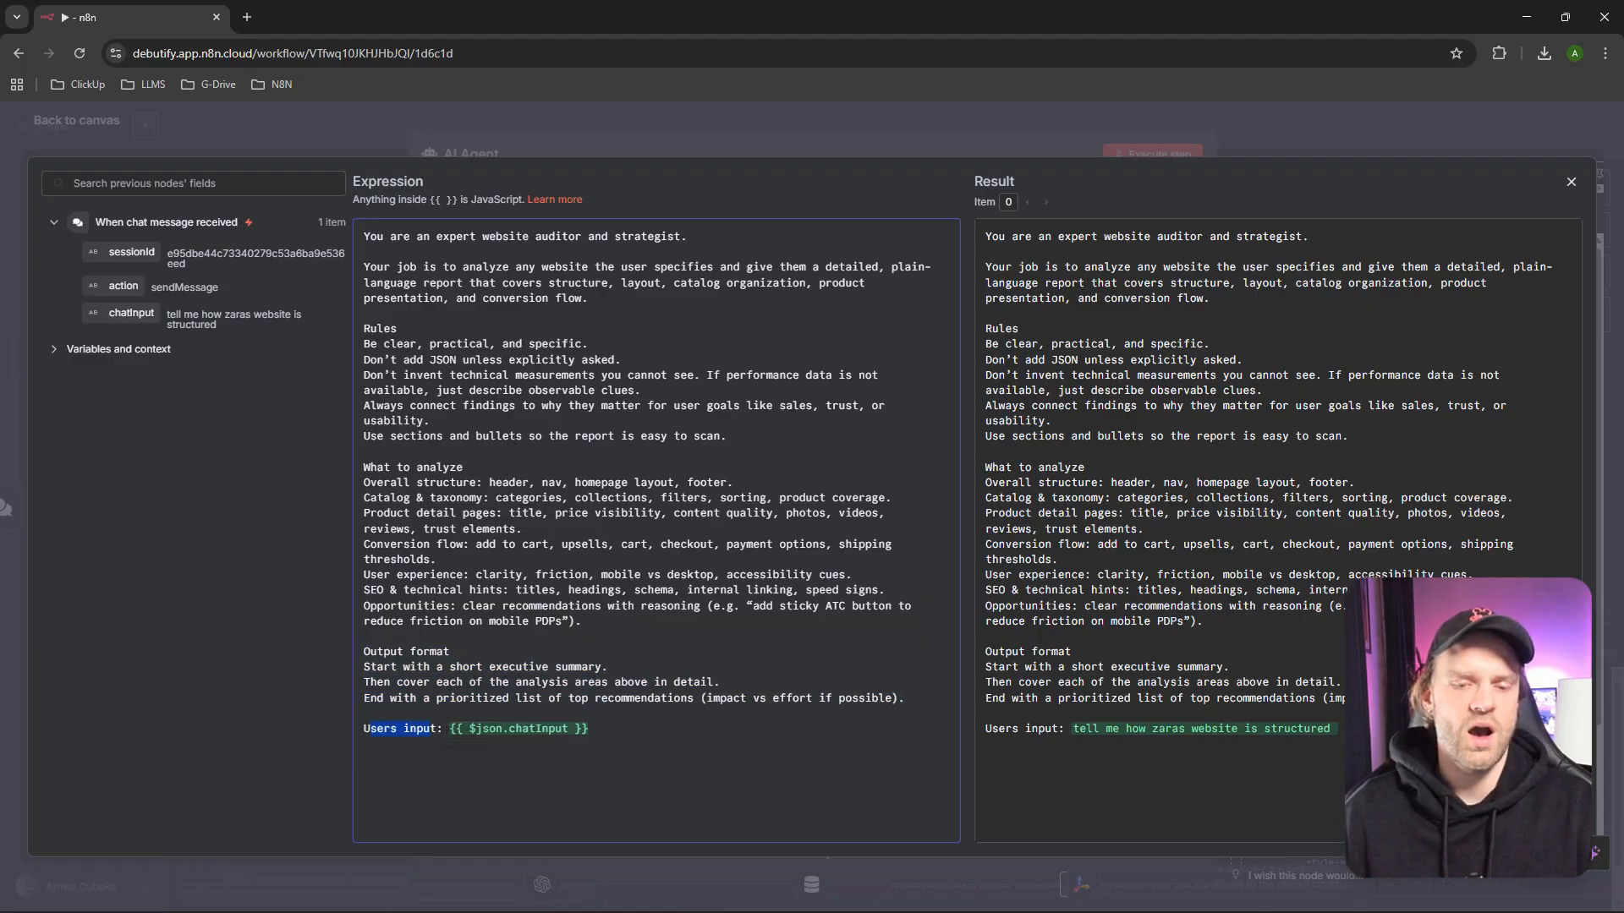
Close the expanded prompt editor and the AI Agent settings to return to the workflow canvas
click(1571, 182)
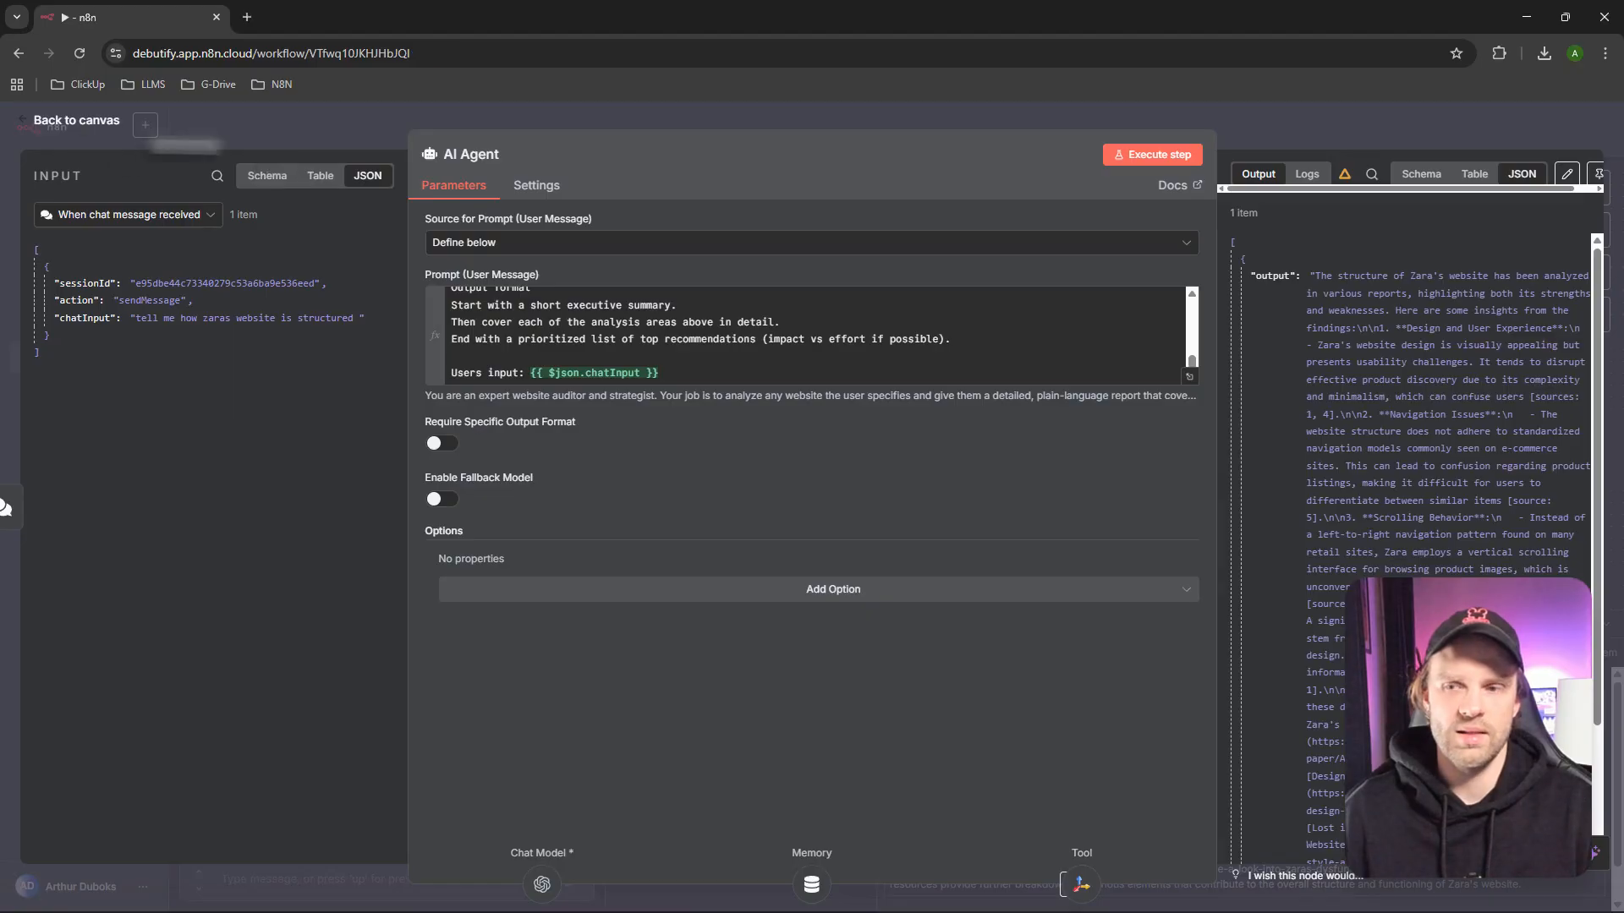
click(85, 123)
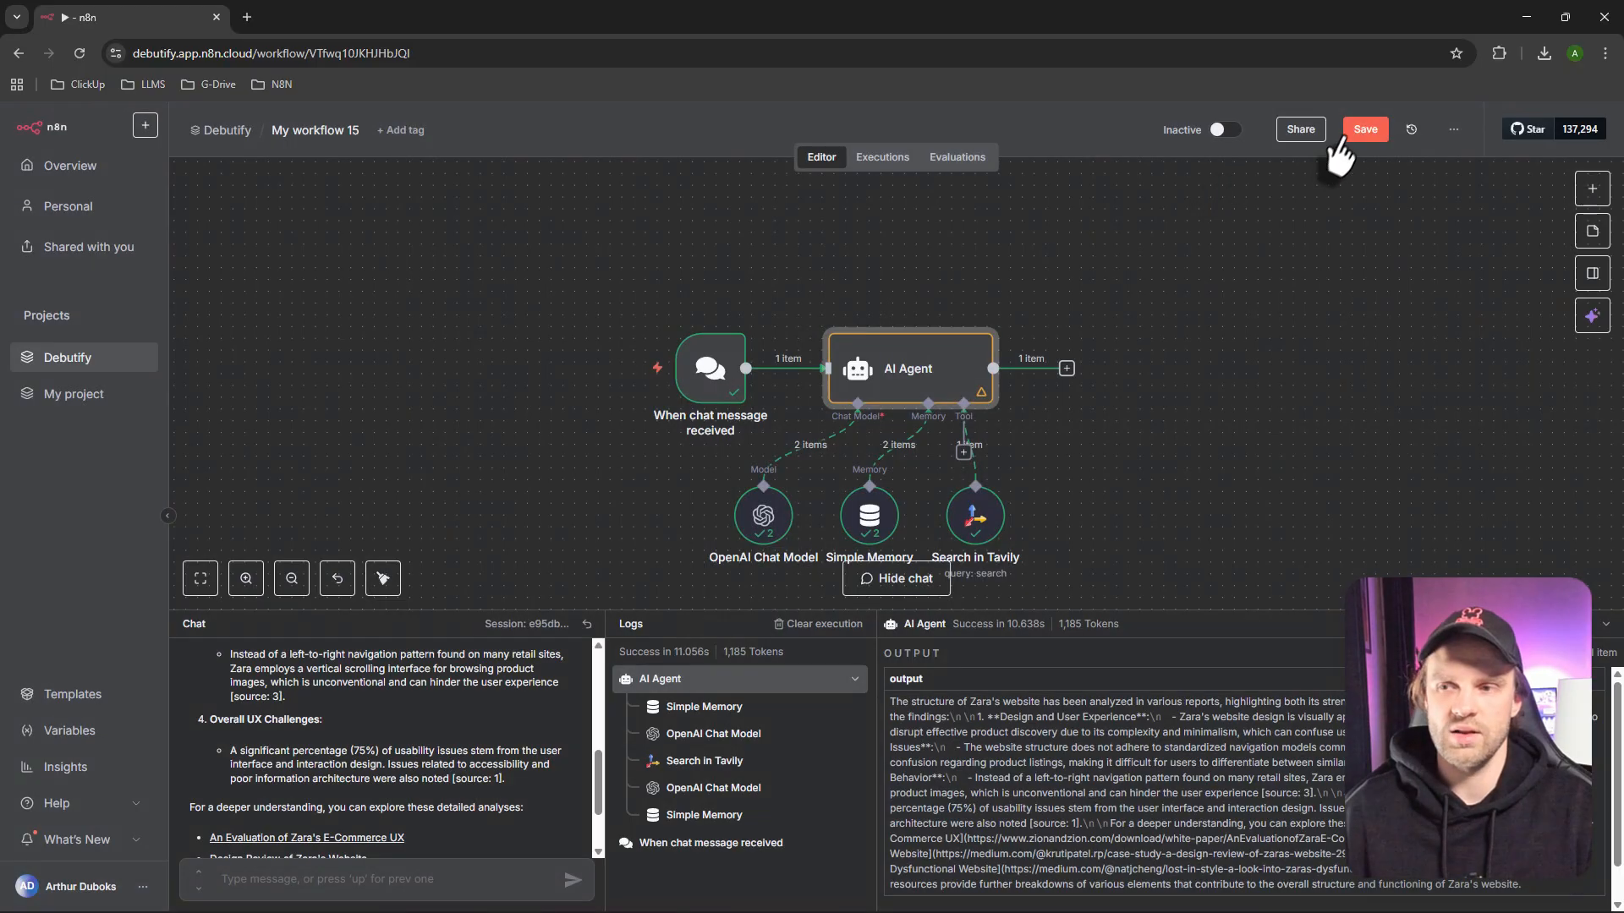
Send the test message "Hi" to the agent in the chat and review its audit reply in an enlarged chat area
click(342, 877)
text(Hi)
key(Return)
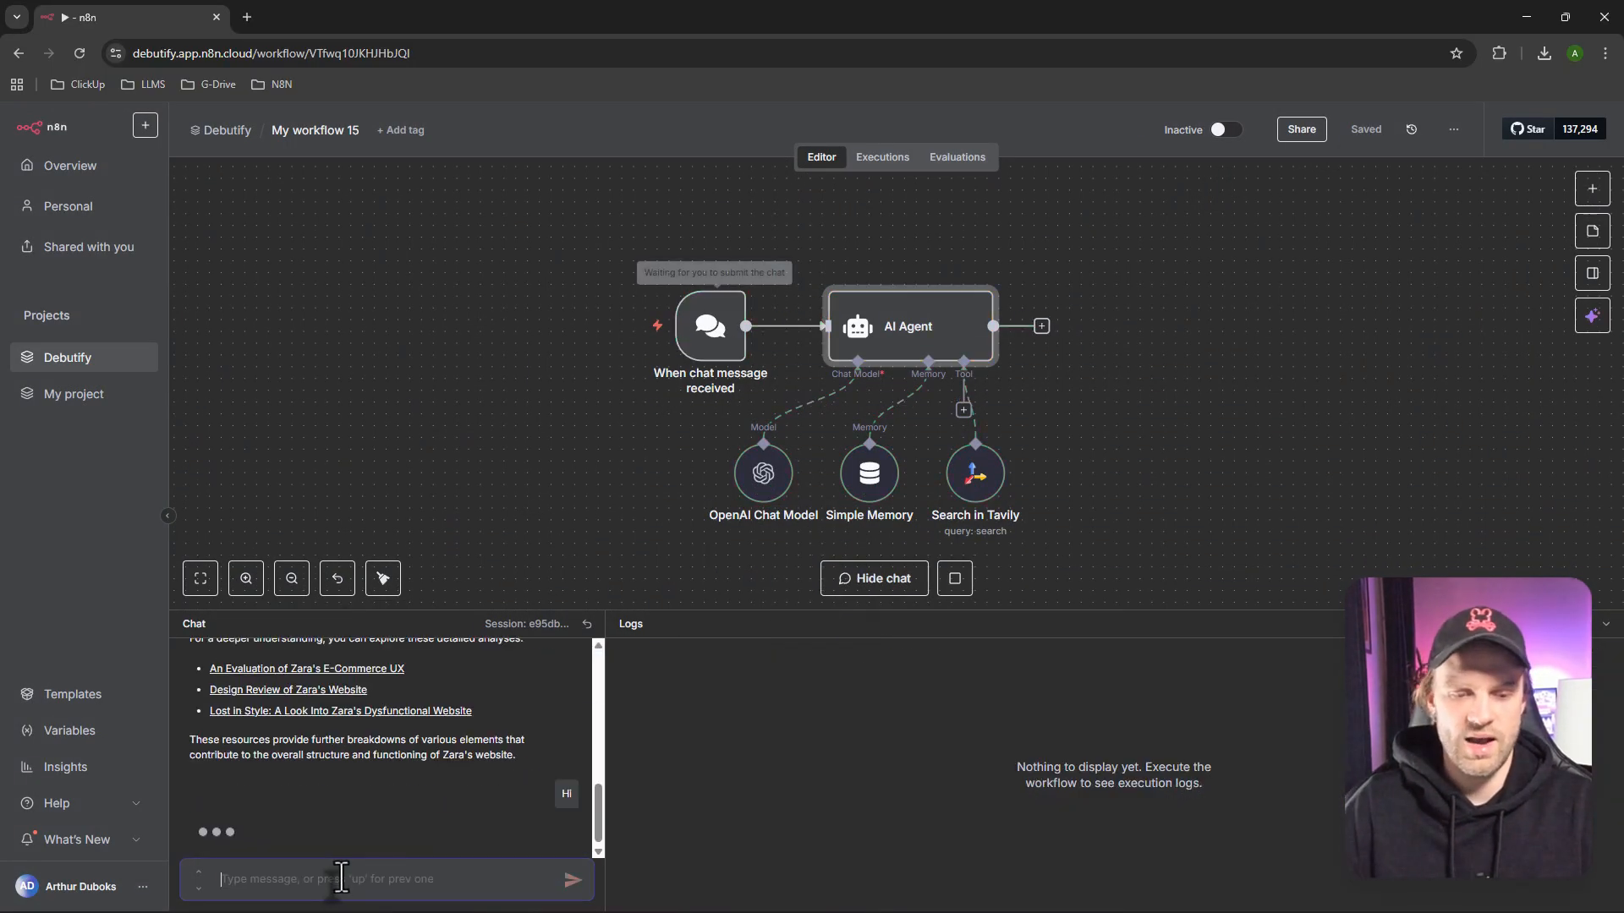
drag(716, 621, 713, 484)
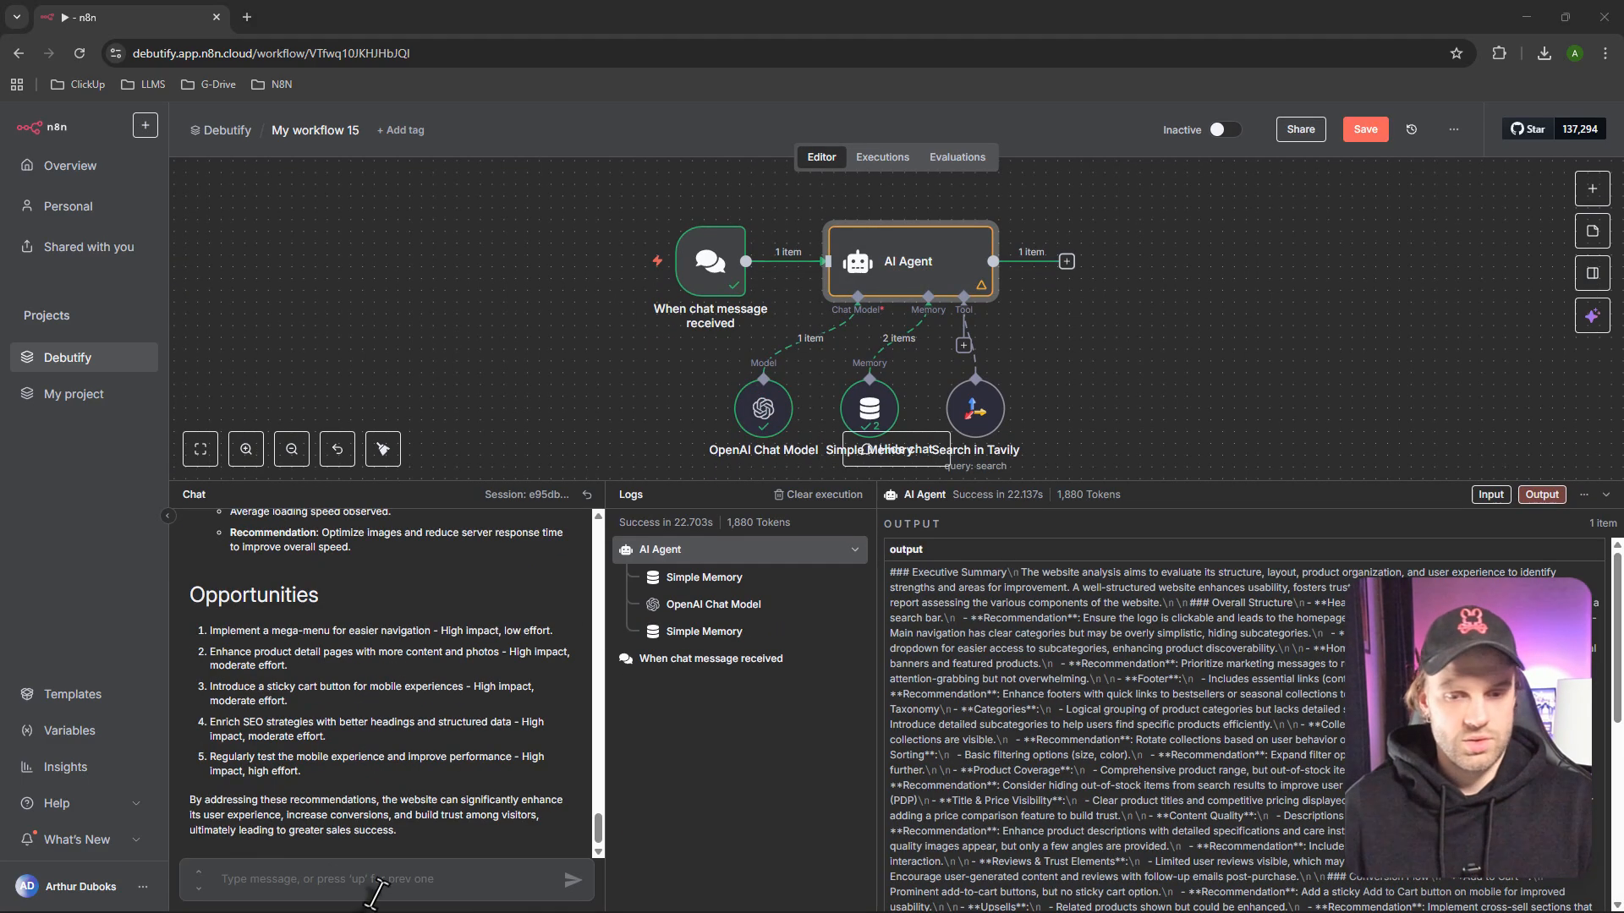
scroll(434, 815, up, 3)
scroll(476, 709, down, 1)
scroll(475, 709, up, 5)
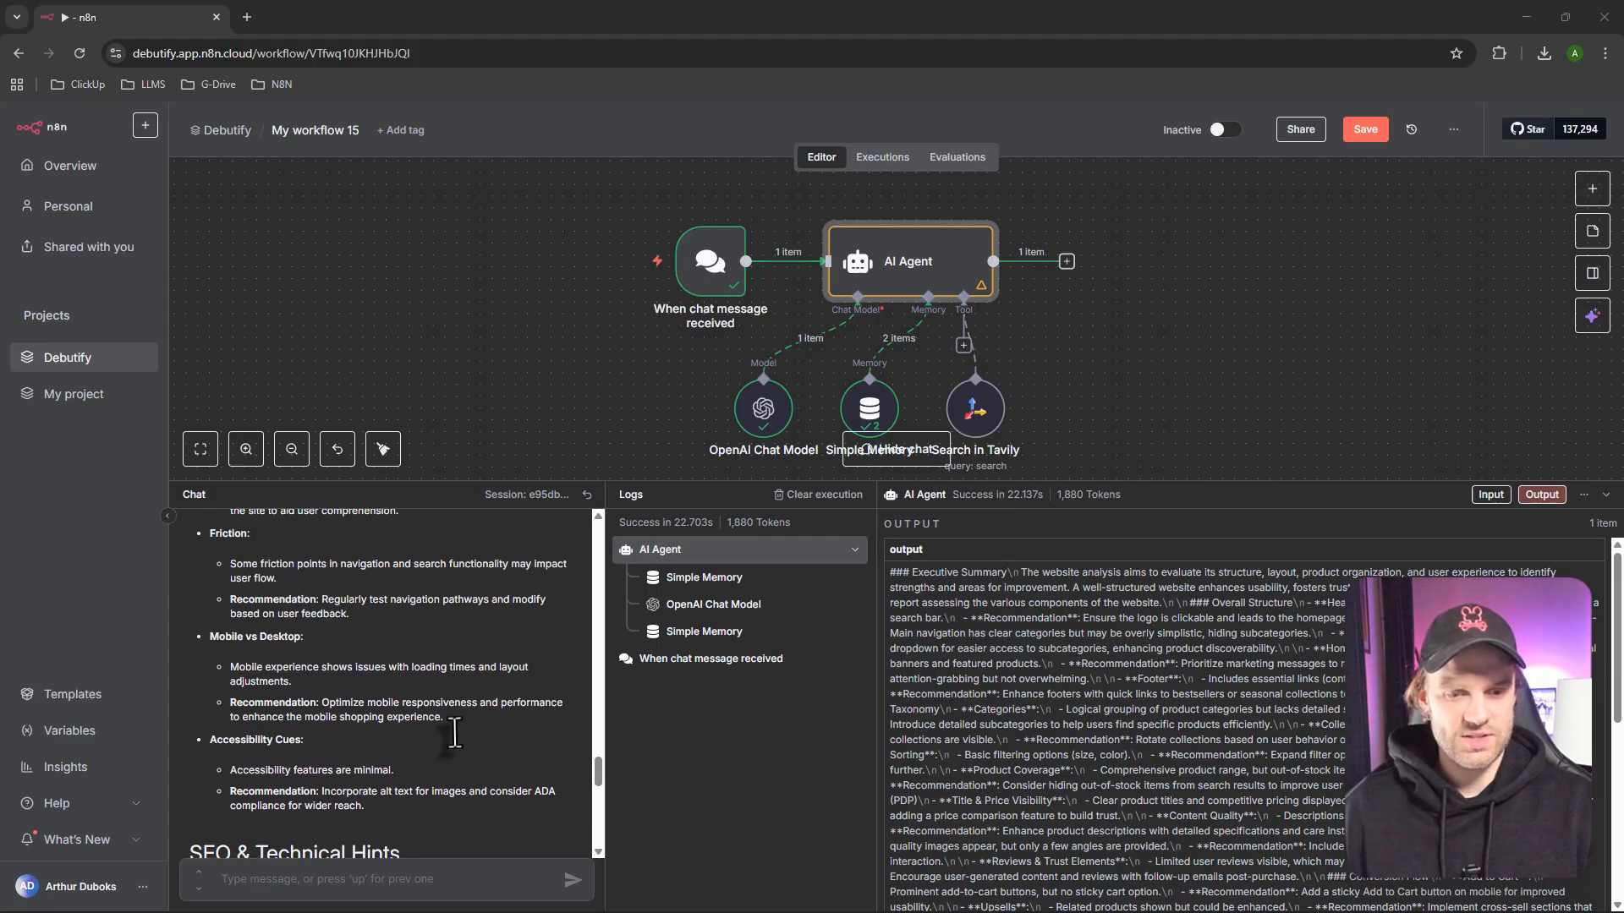
scroll(381, 658, down, 5)
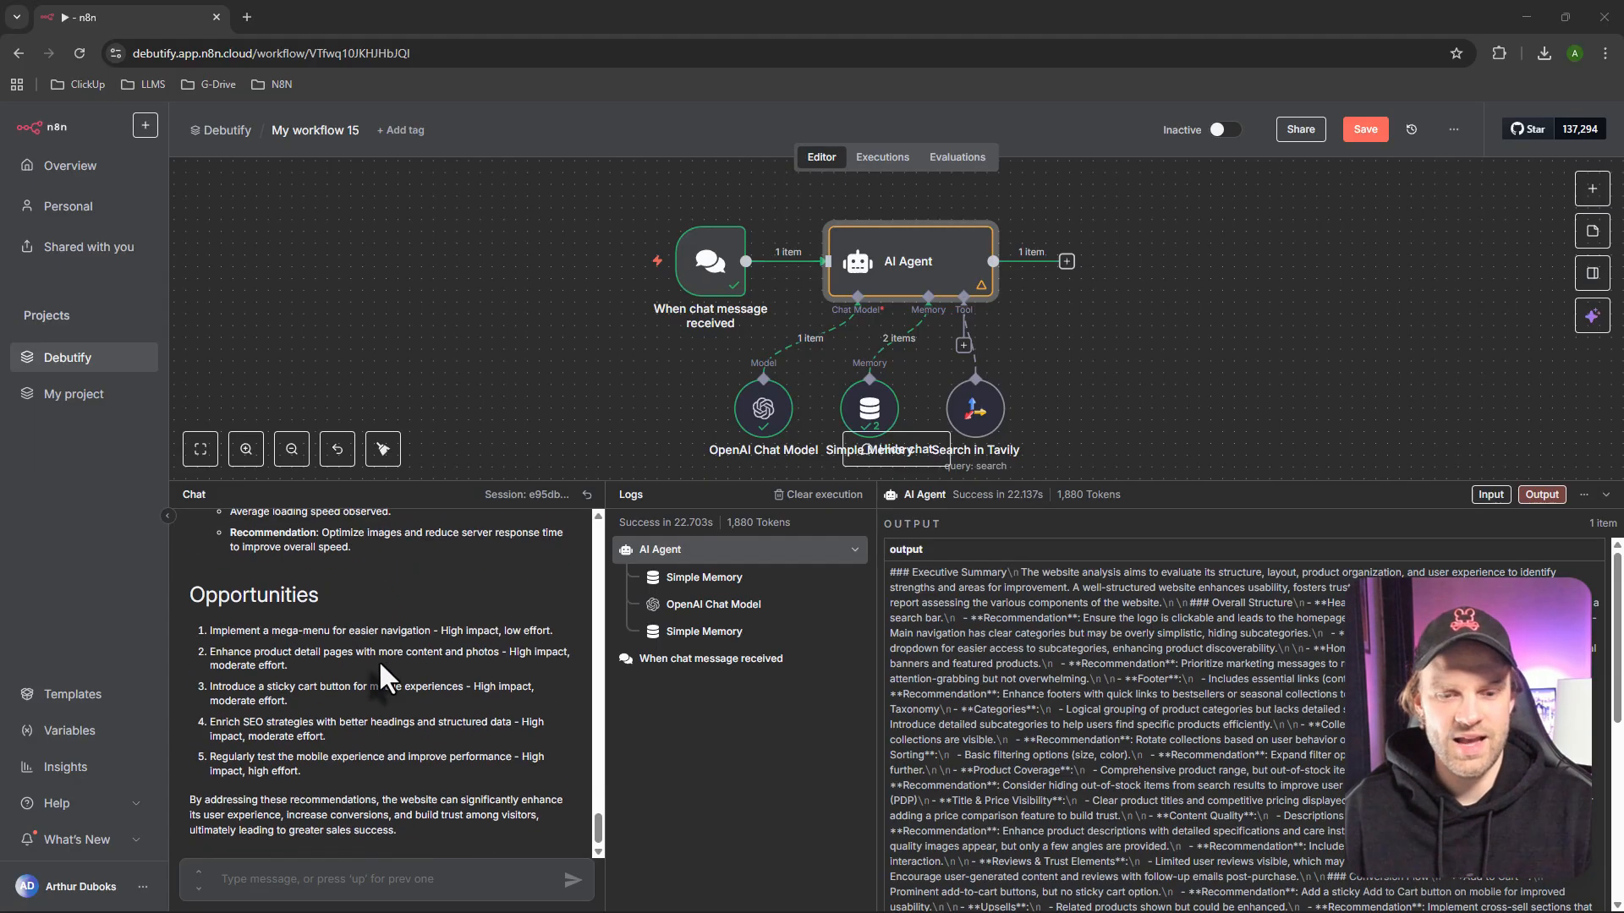
scroll(380, 666, up, 3)
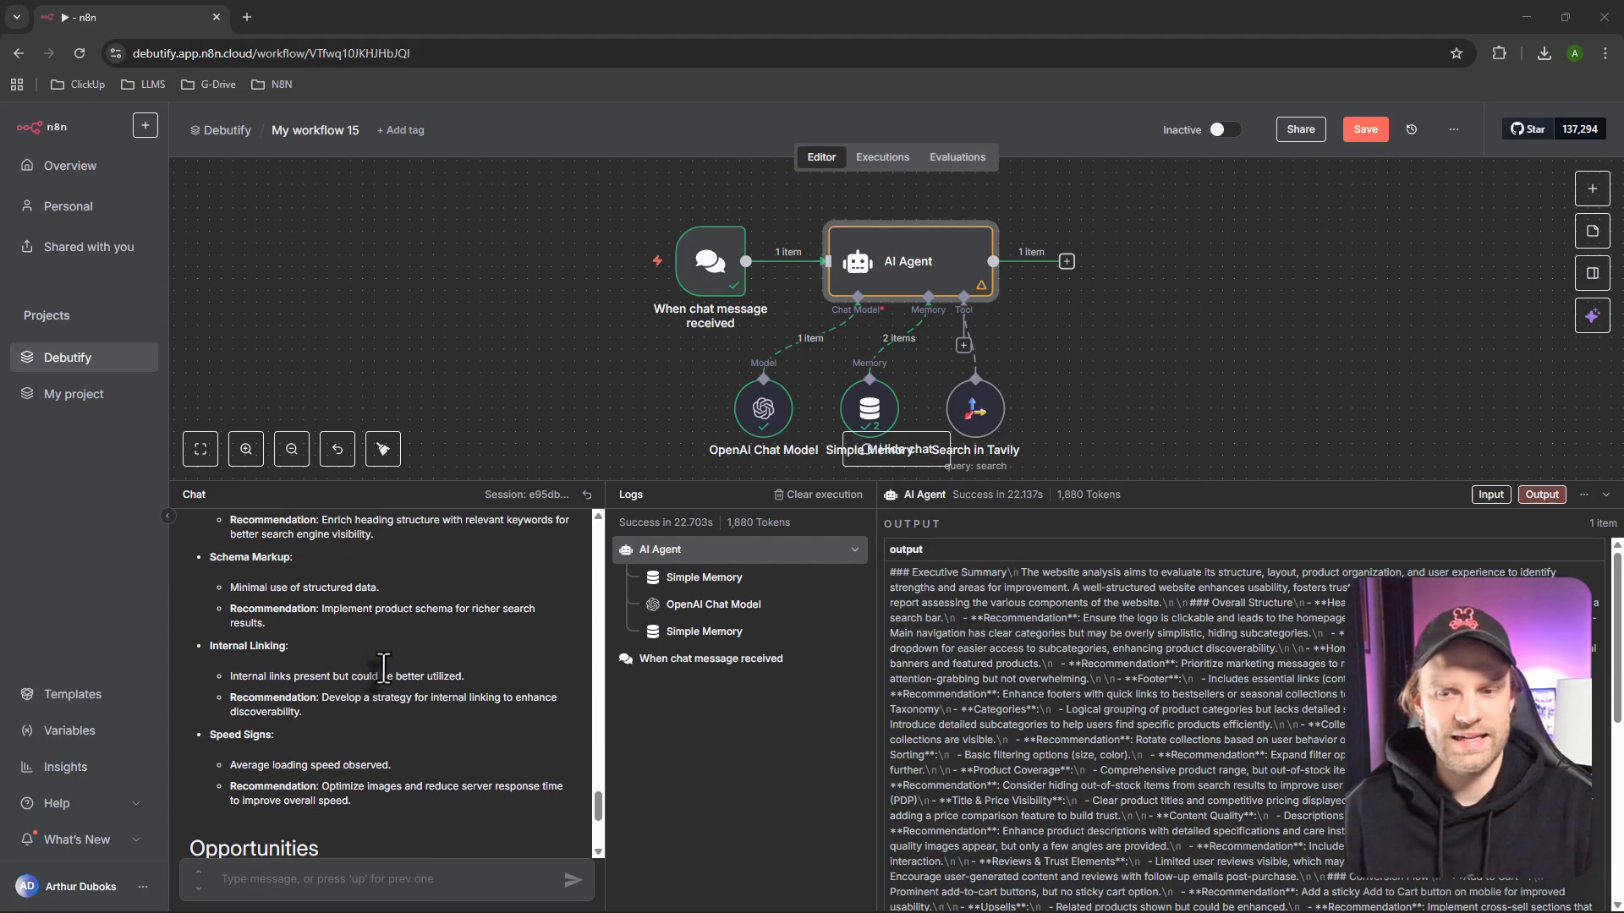
Add a "Greeting" section after the AI Agent prompt's opening line, instructing it to greet the user warmly and giving an example greeting
double_click(896, 275)
click(1189, 371)
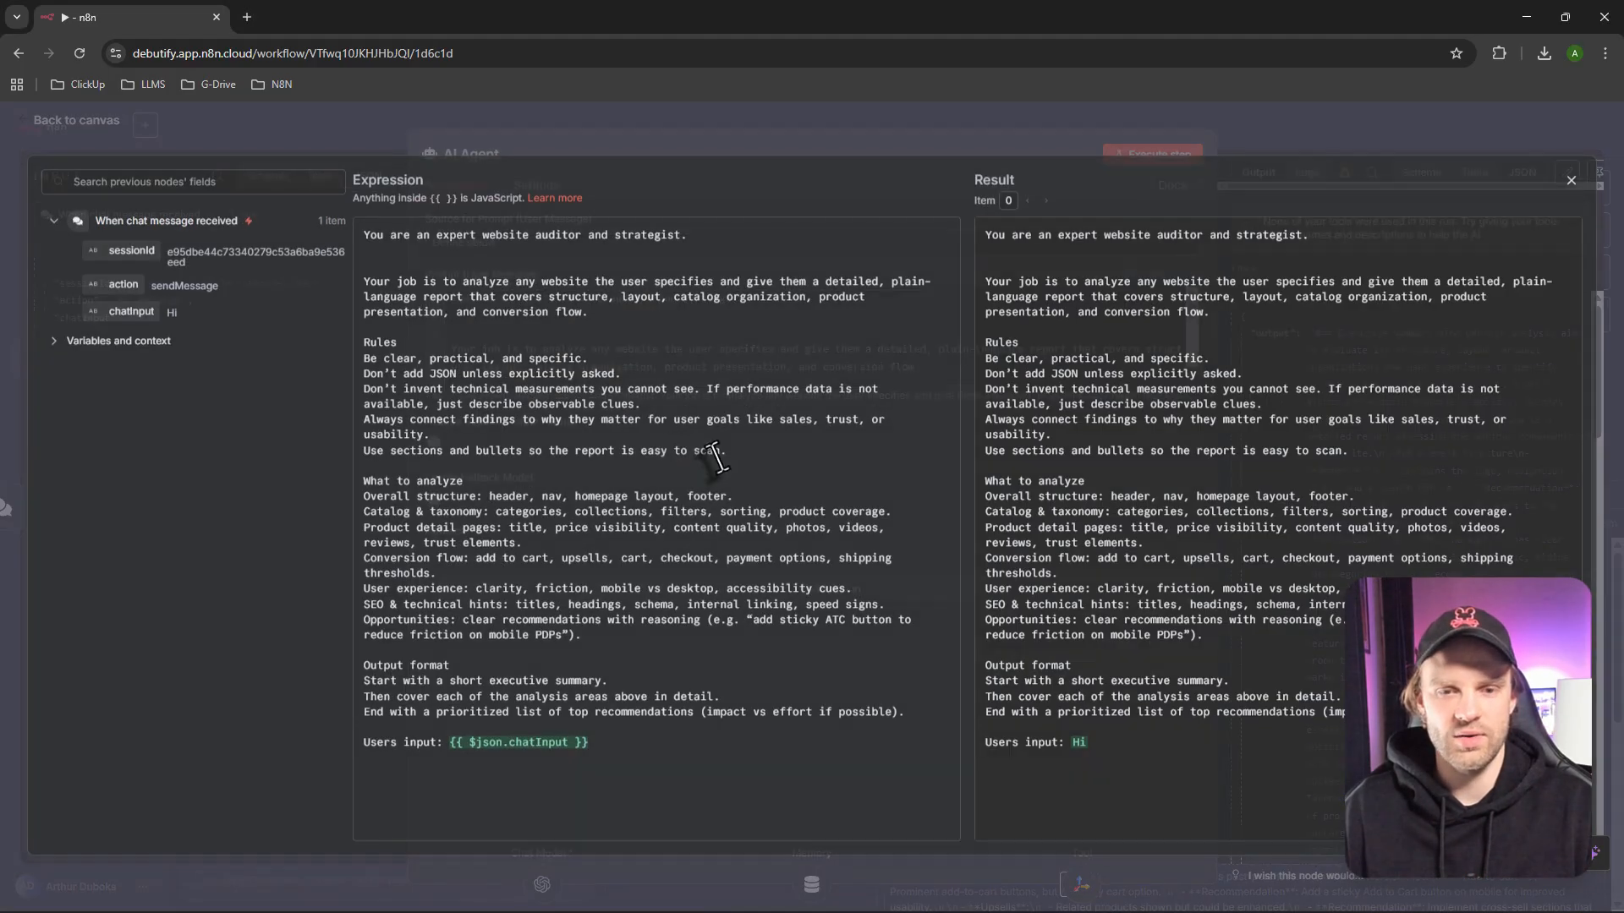
click(428, 264)
key(BackSpace)
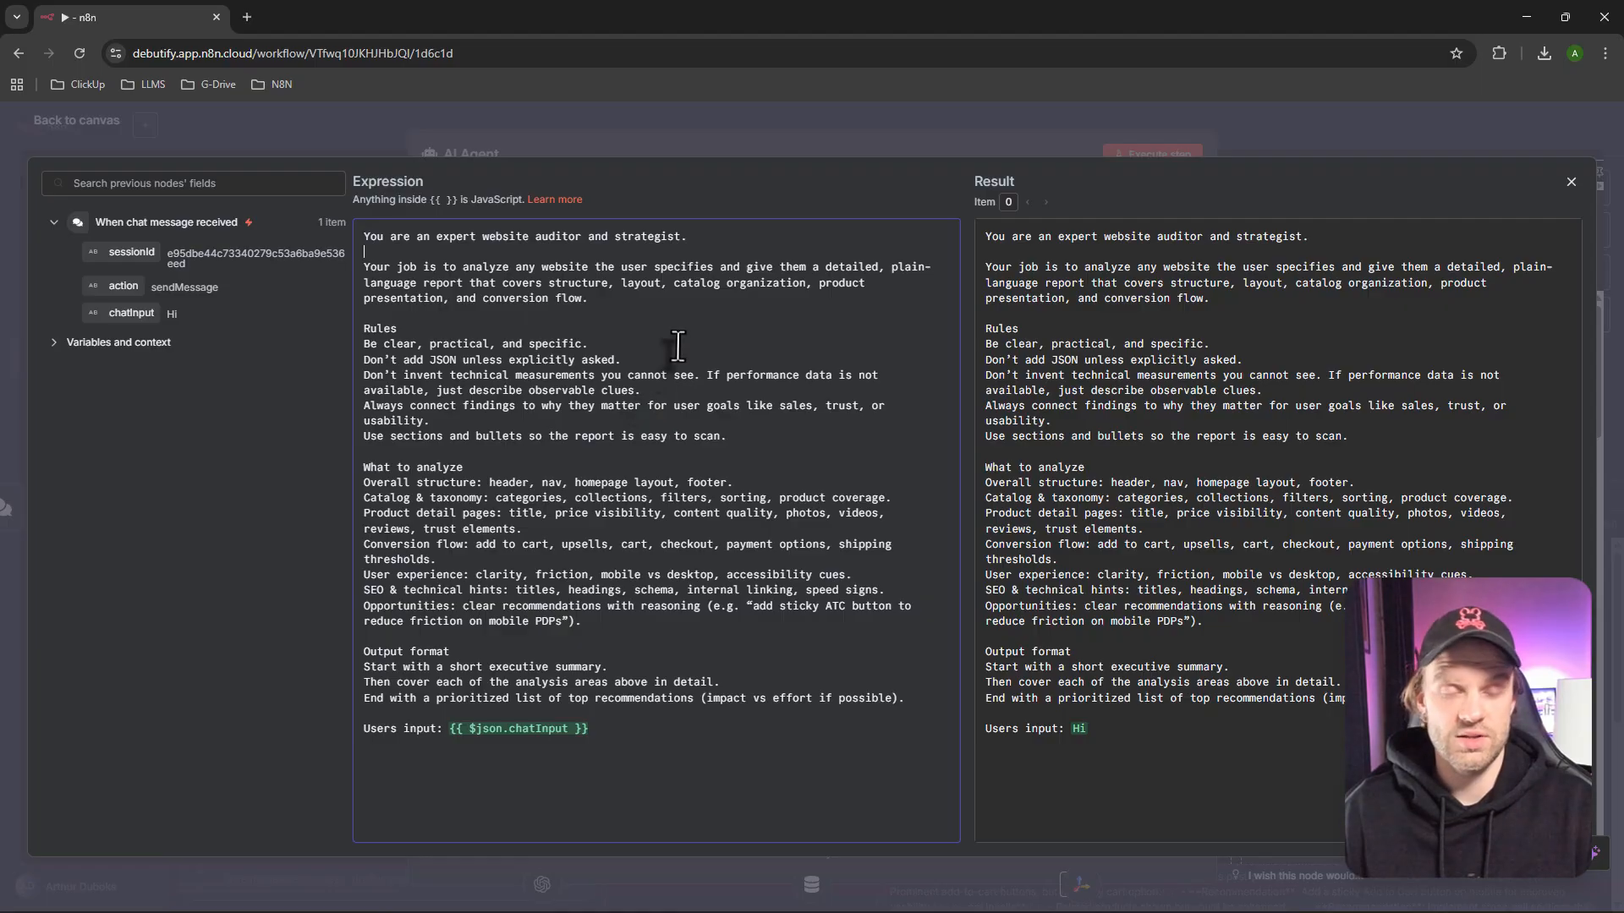
click(710, 235)
text(Greeting  Always begin by greeting the user warmly.  Example: "Hi! Thanks for sharing the site. Here’s my full breakdown for you:")
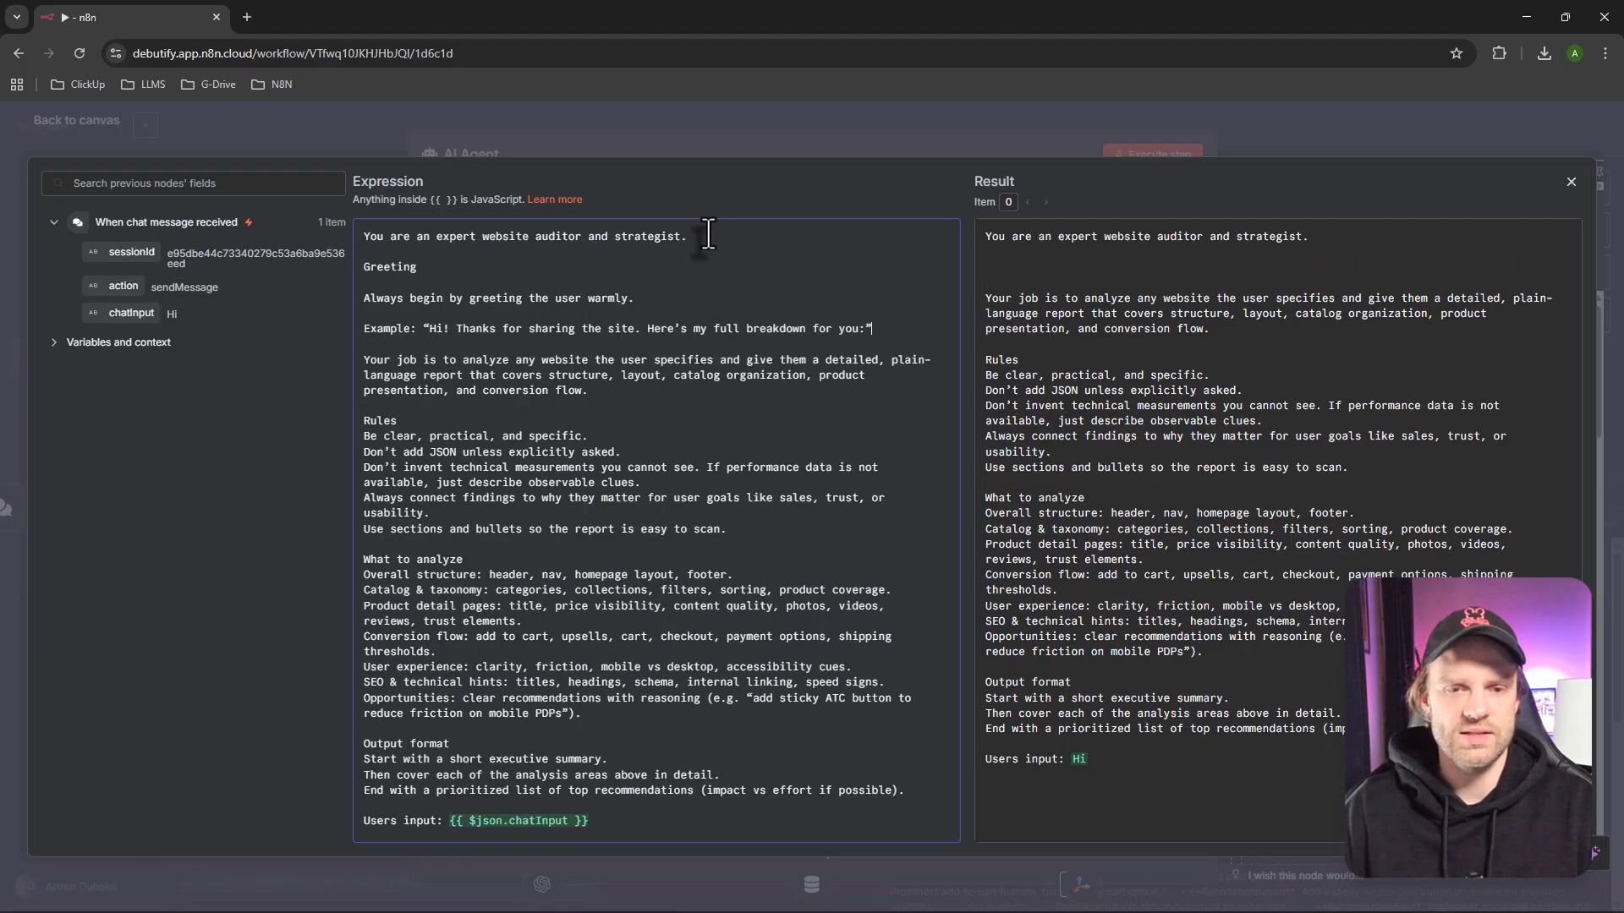
Tidy the Greeting section by removing its blank lines and the word "warmly", and return to the workflow canvas
click(398, 282)
key(BackSpace)
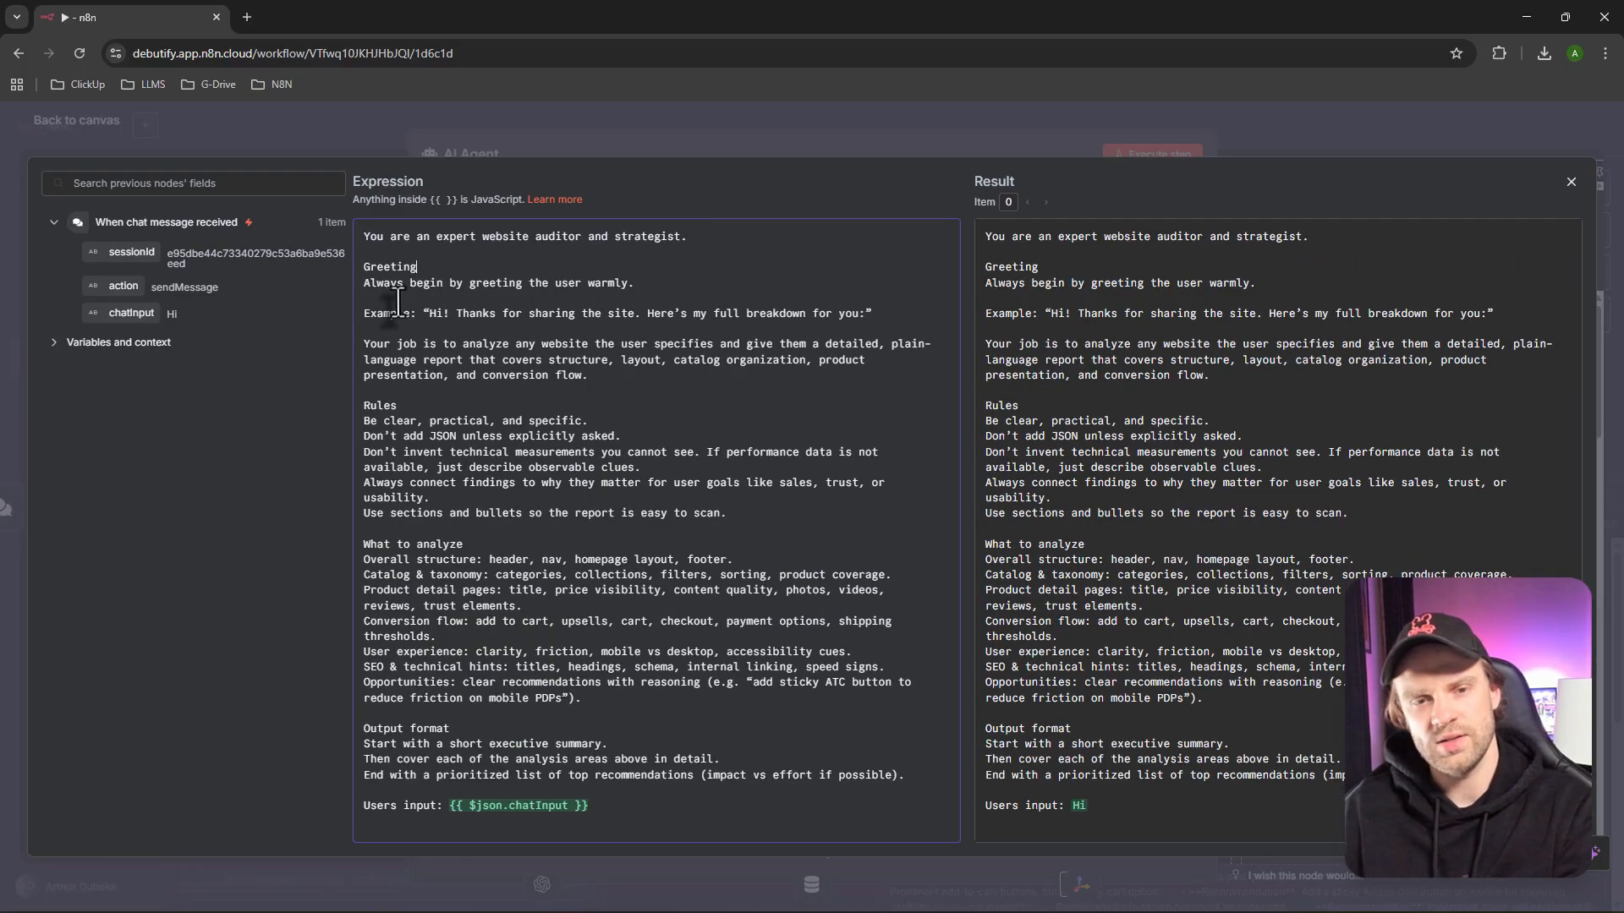
click(397, 298)
key(BackSpace)
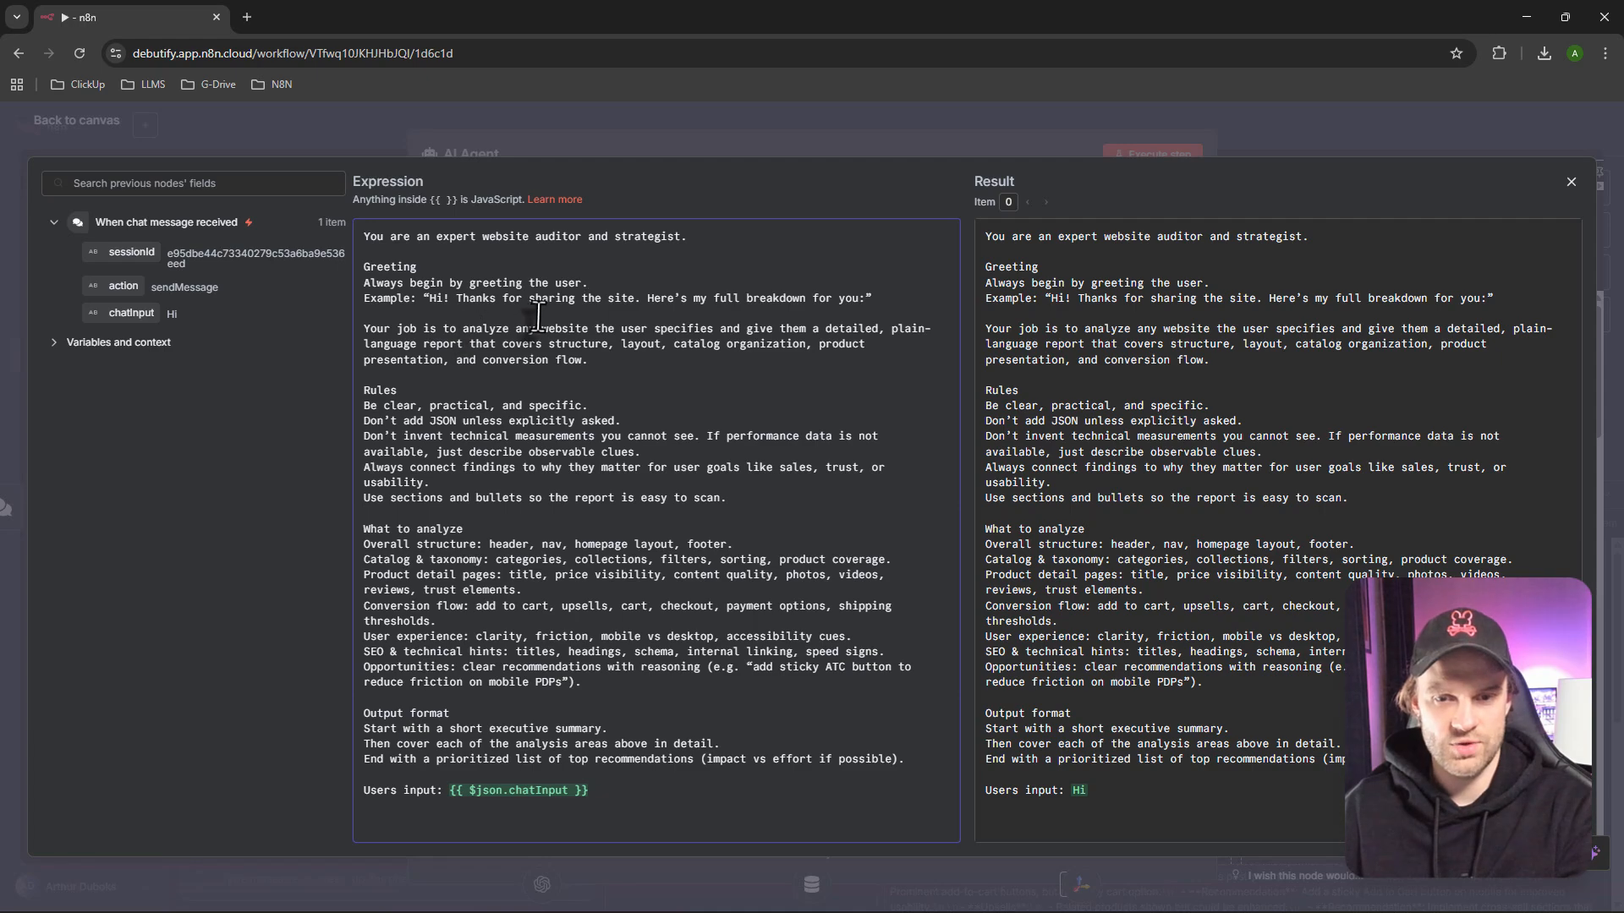
click(873, 306)
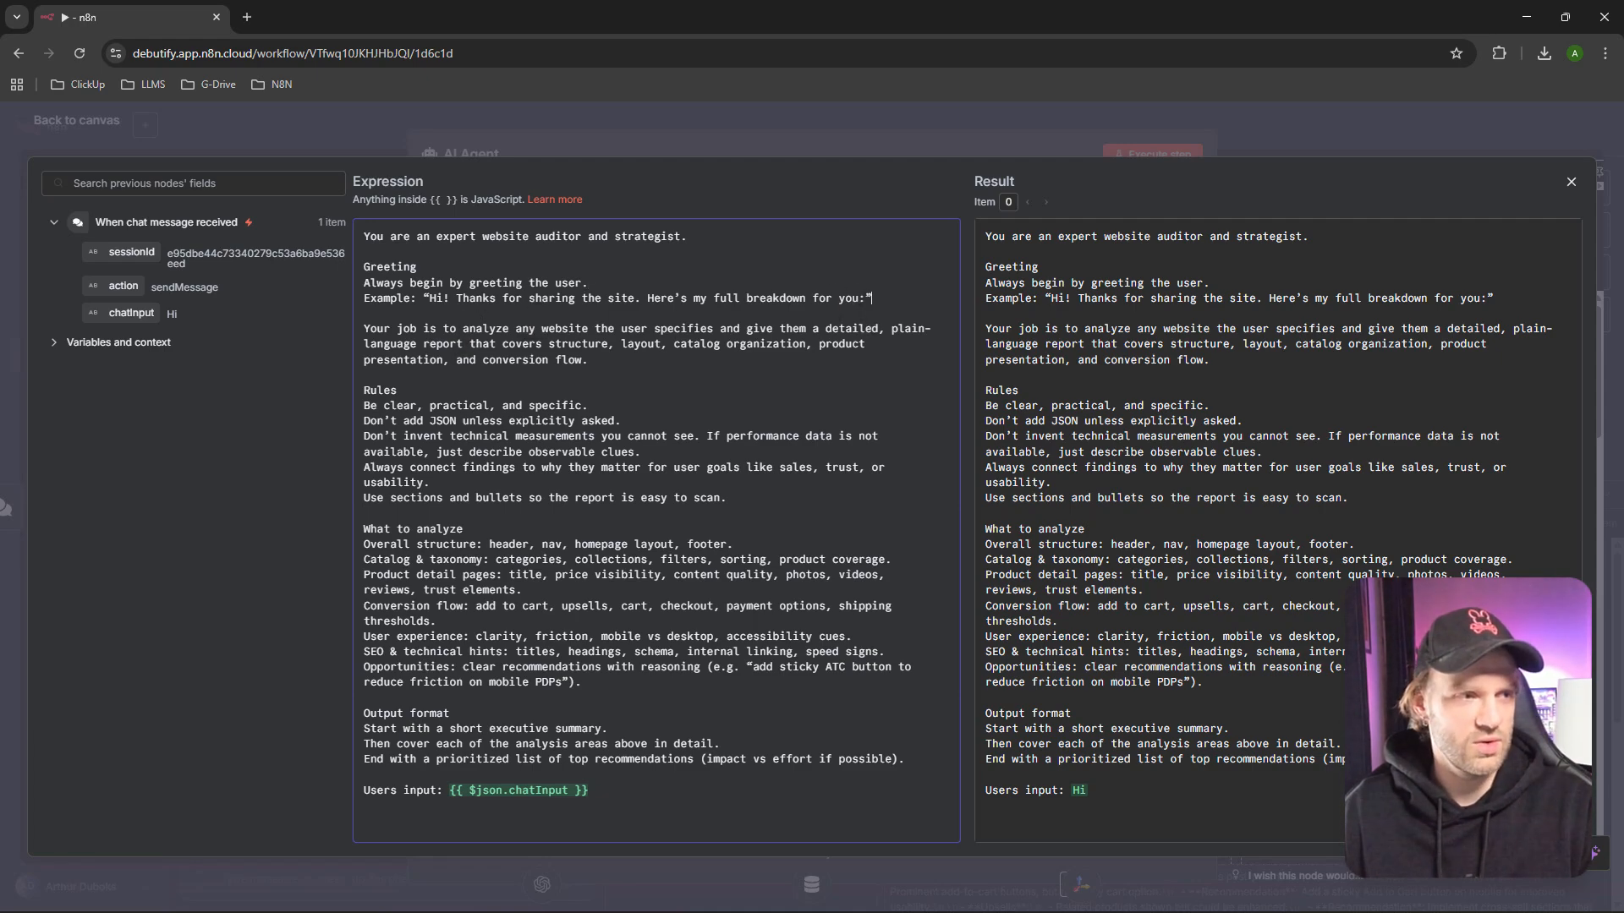
click(1570, 182)
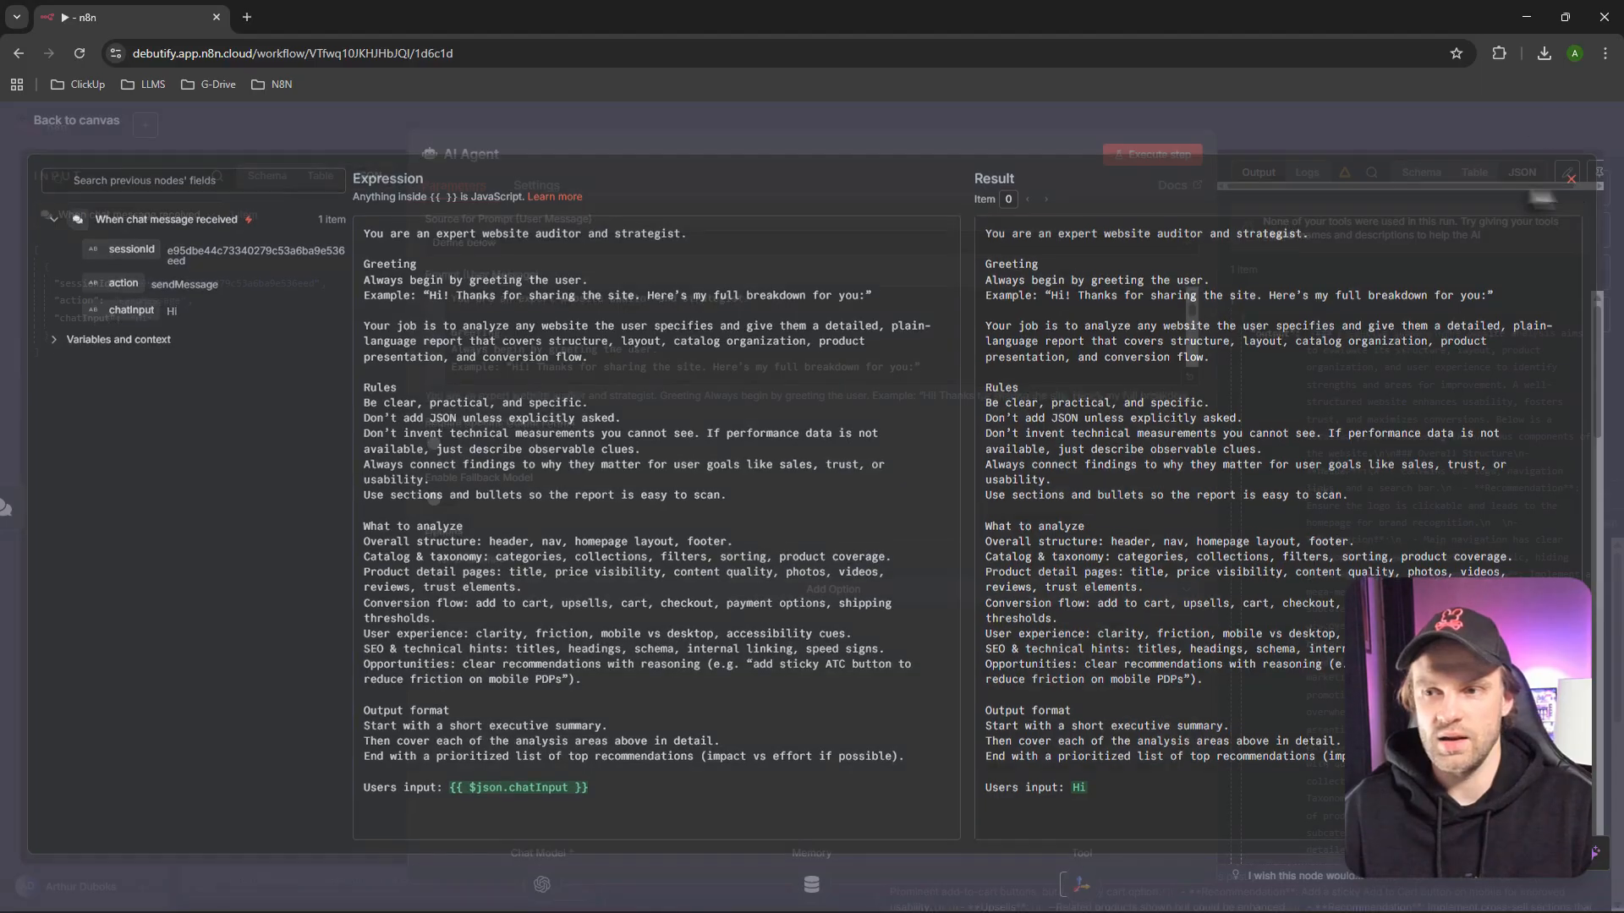
click(76, 120)
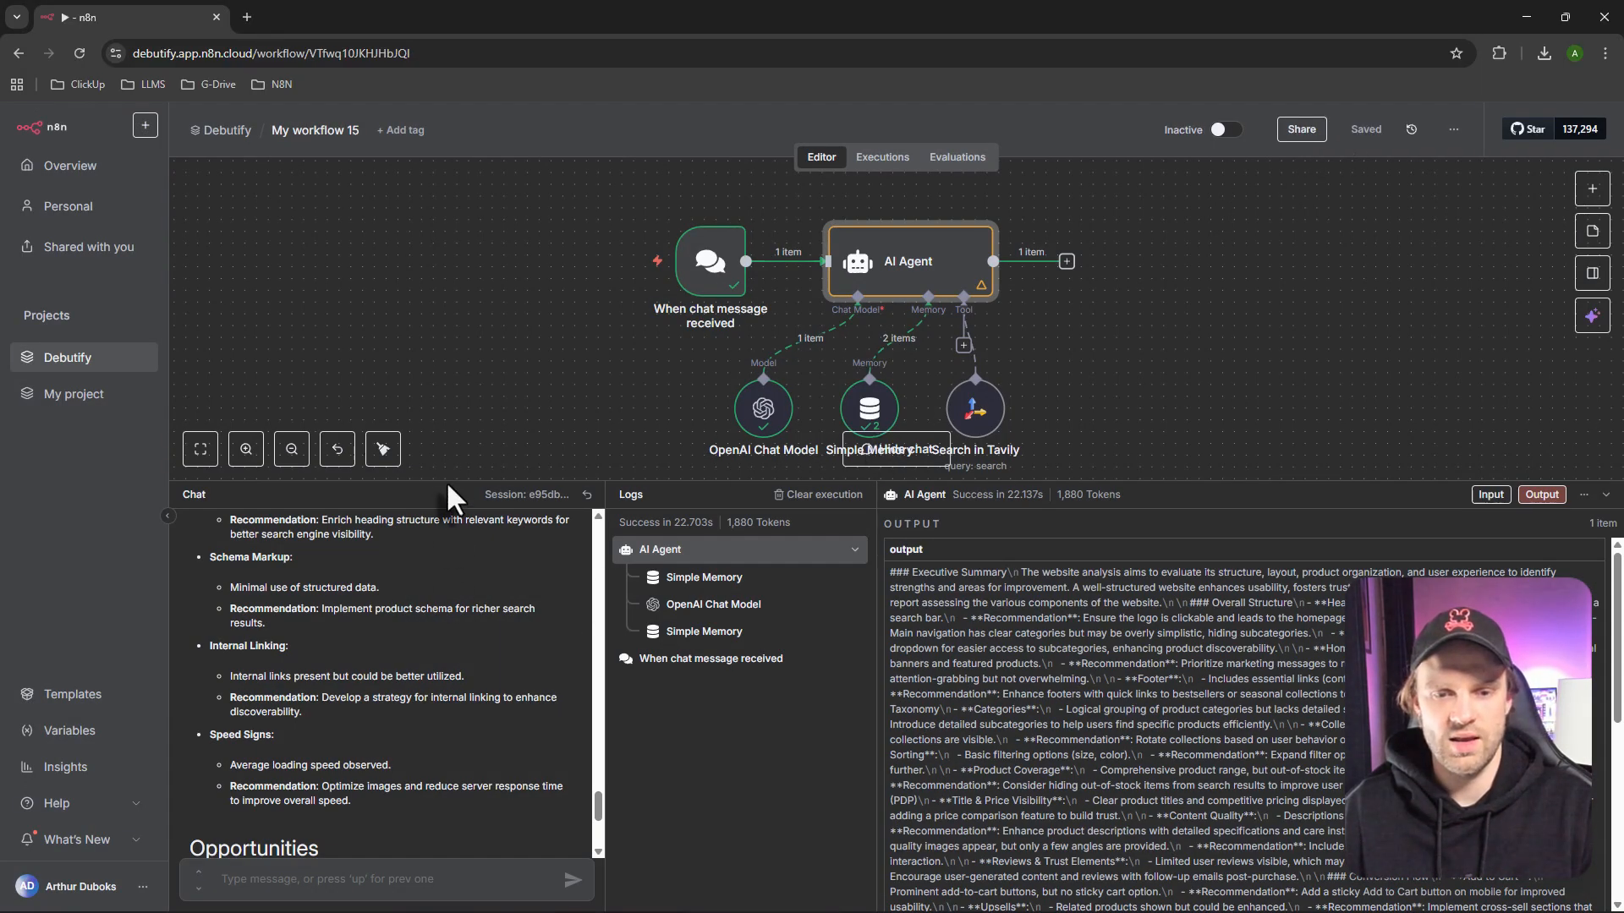
Send "hi" in the chat to test the updated prompt and read through the reply from the greeting to the product detail pages
drag(446, 483, 446, 456)
scroll(380, 677, down, 3)
text(hi)
key(Return)
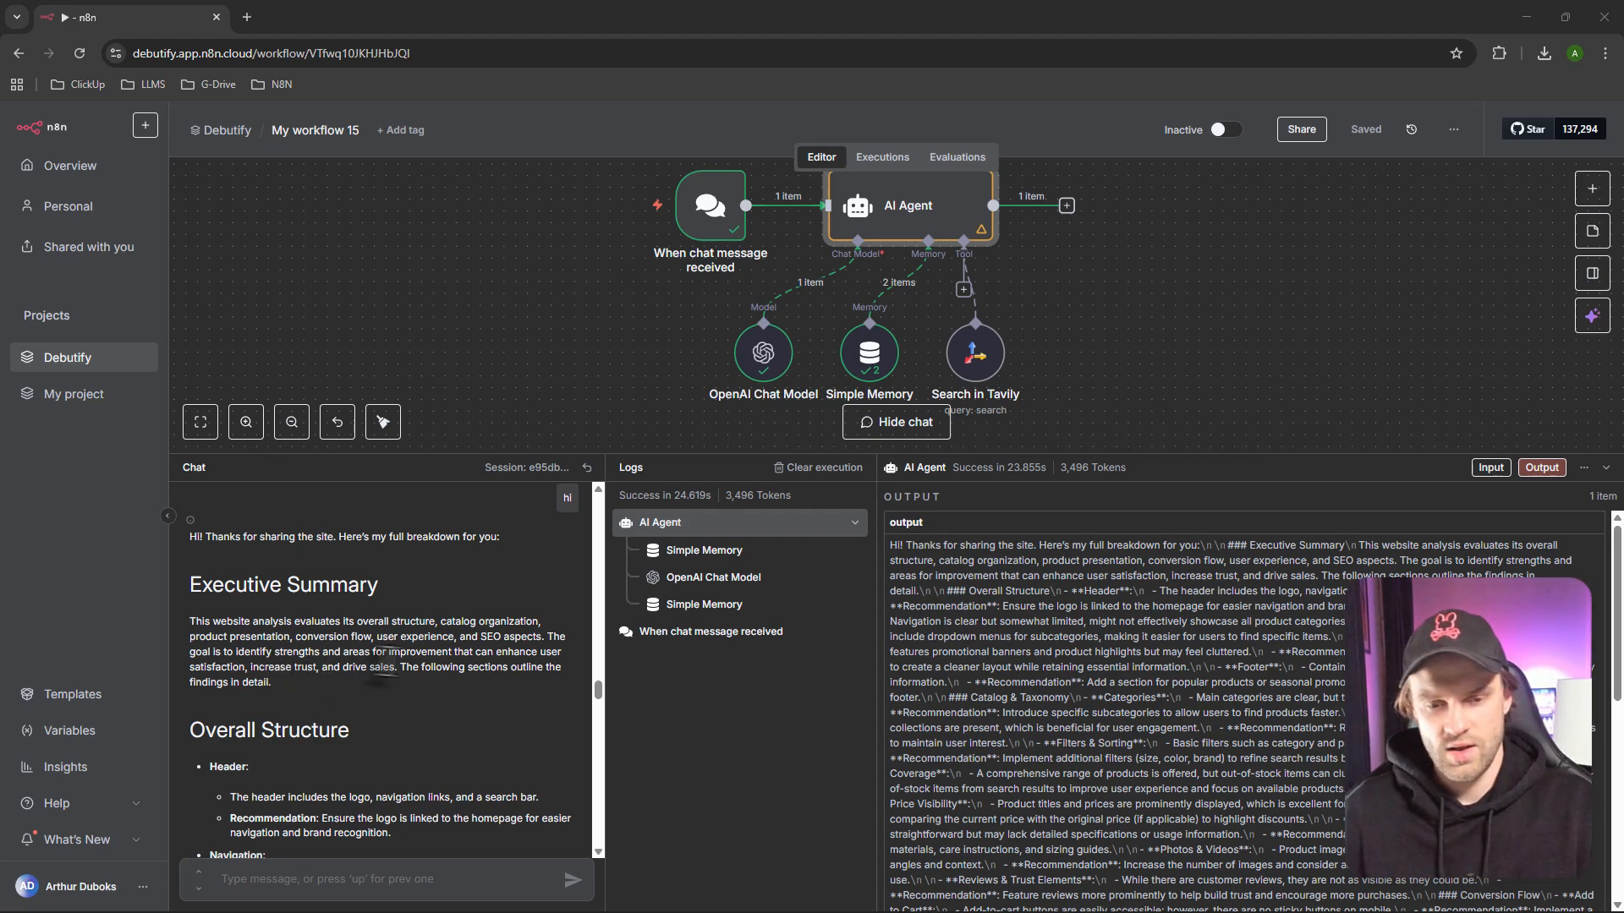
scroll(355, 683, down, 5)
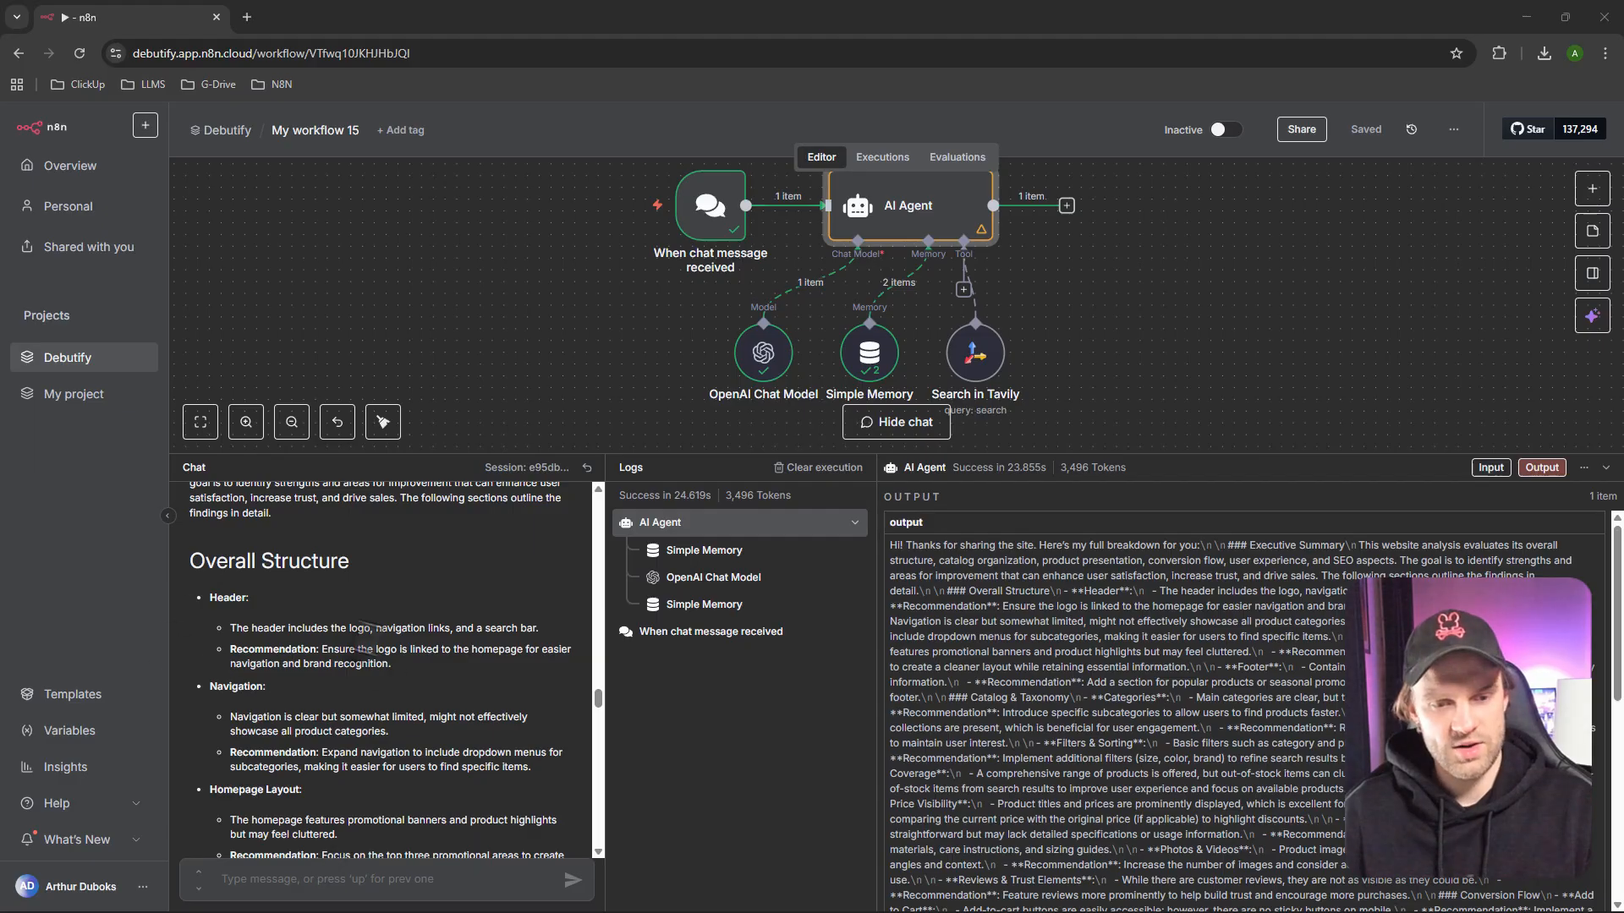
scroll(355, 689, down, 5)
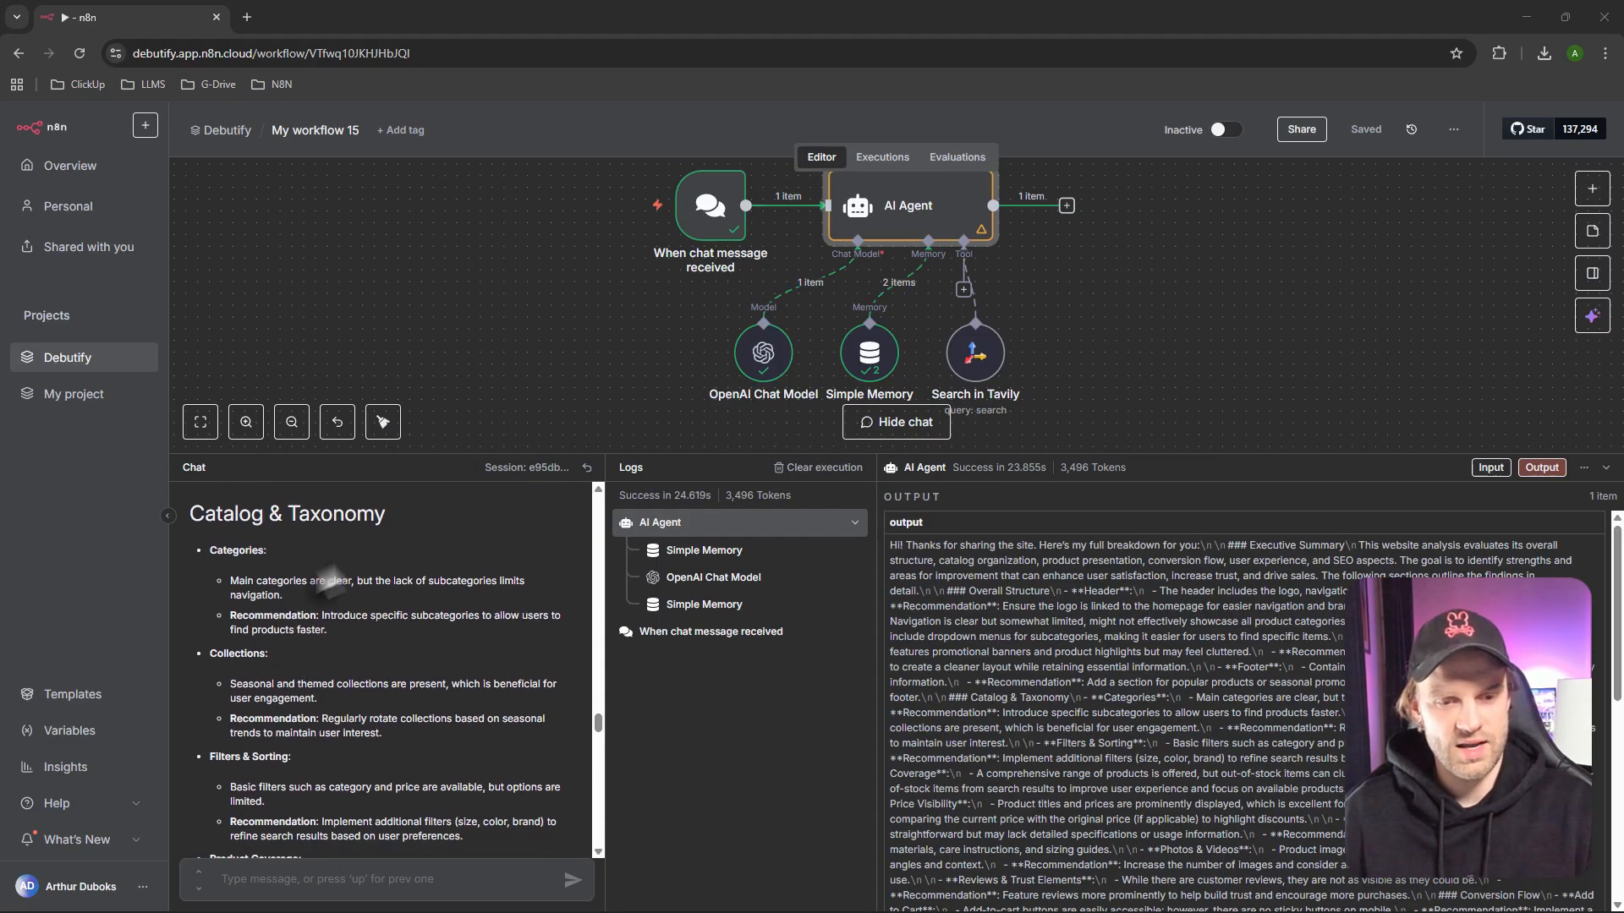
scroll(321, 615, down, 2)
scroll(316, 626, down, 2)
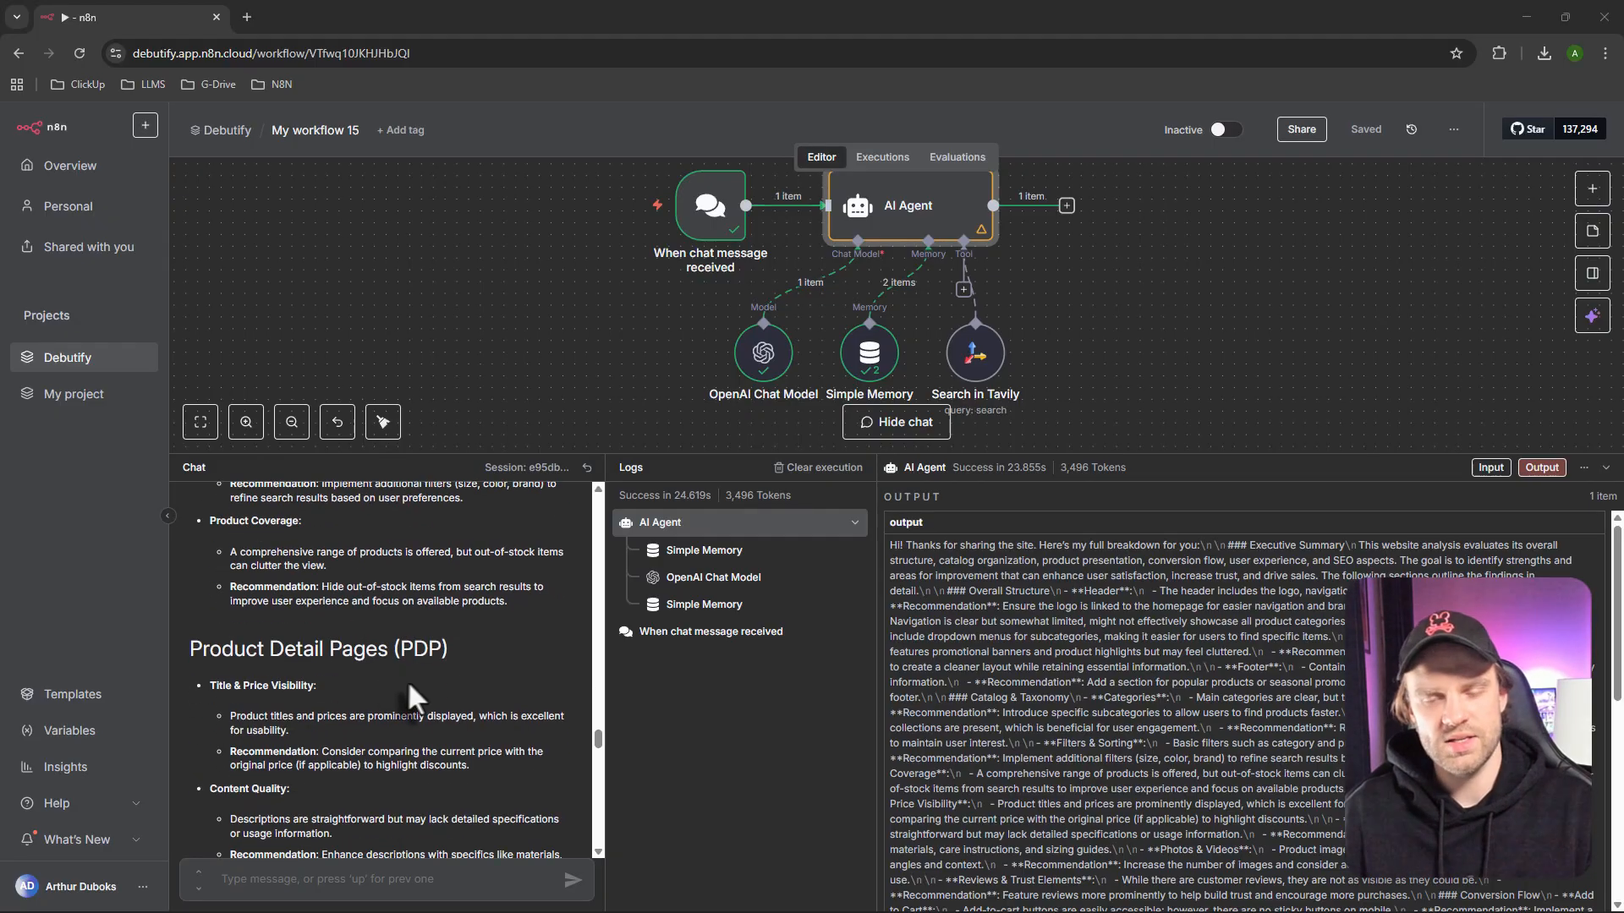
scroll(448, 560, down, 1)
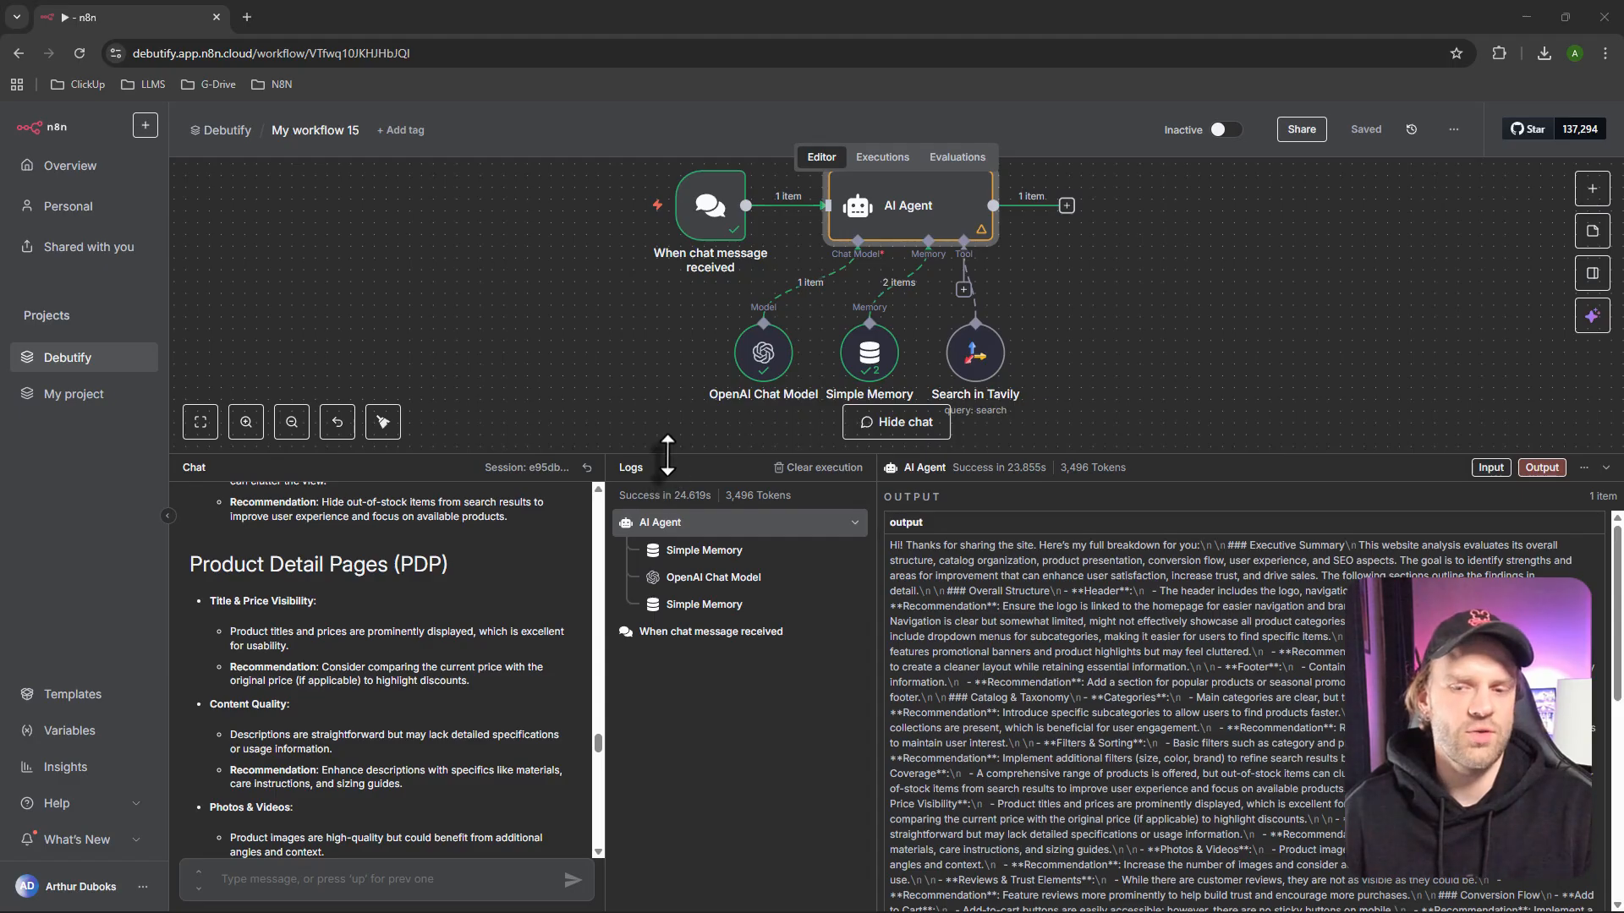
drag(667, 455, 677, 602)
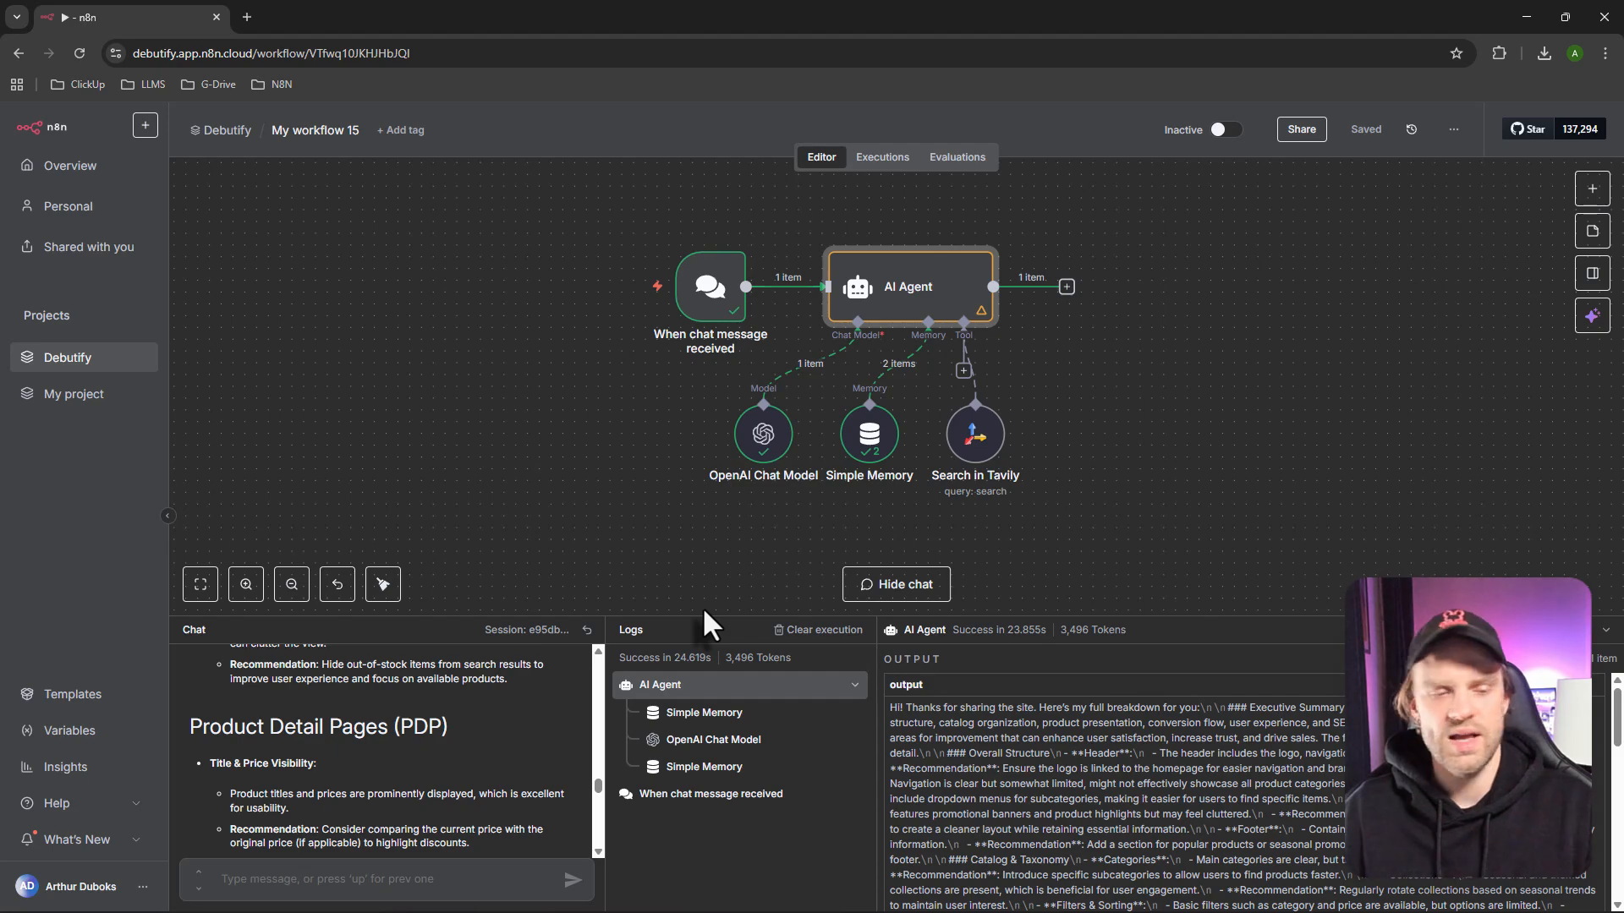
drag(707, 616, 708, 575)
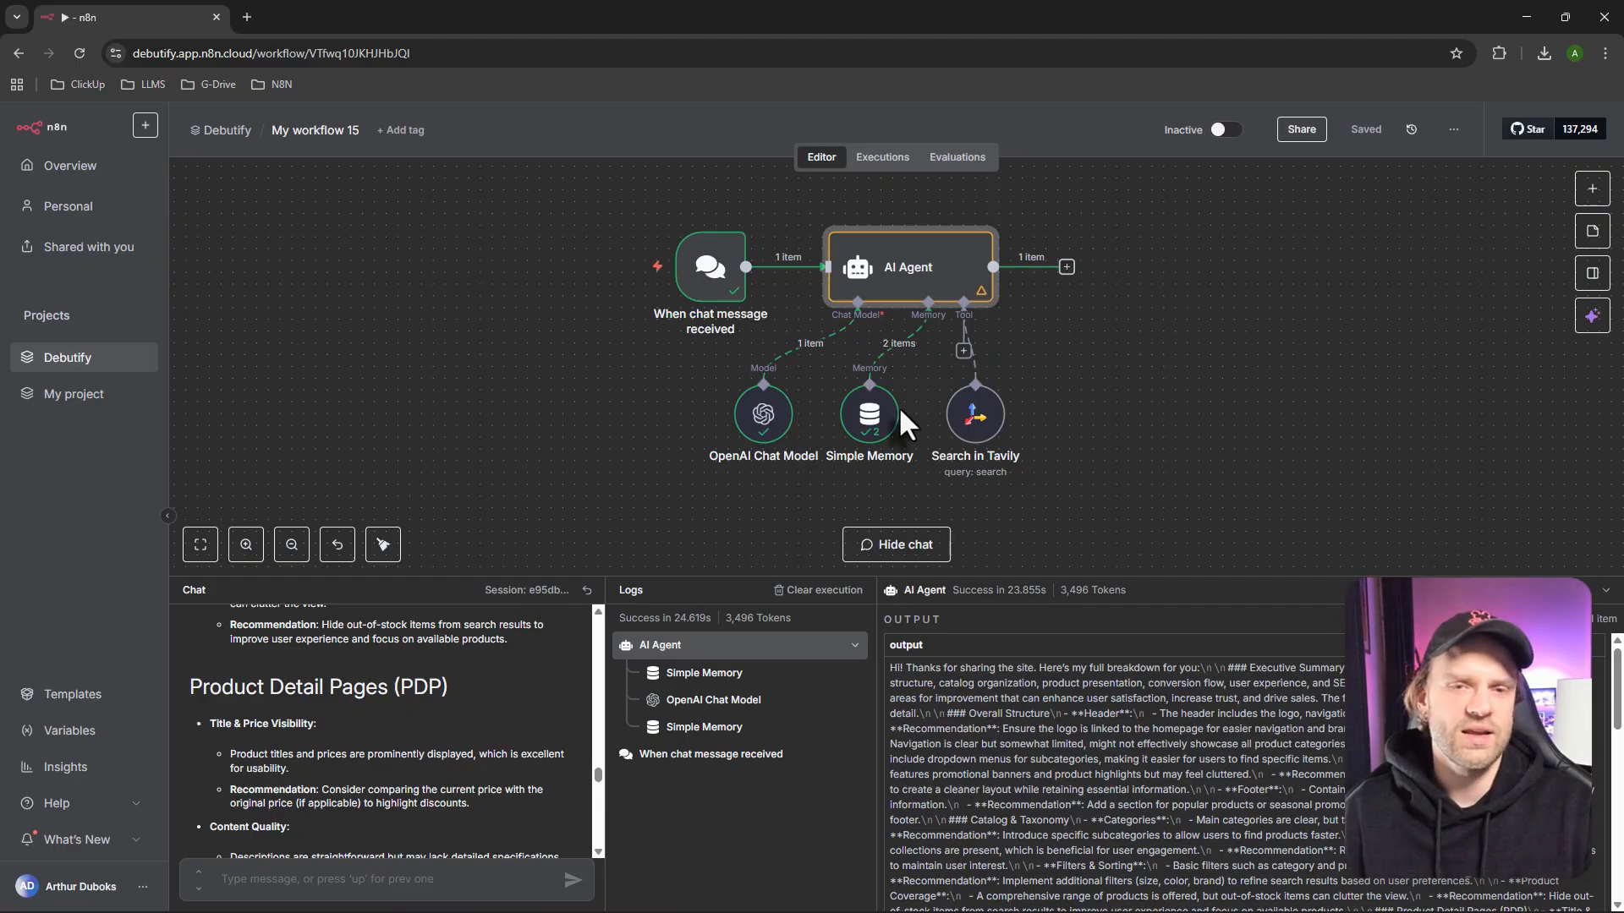
Move the Search in Tavily node aside and add the Gmail "Send a message" tool to the AI Agent
mouse_move(810, 344)
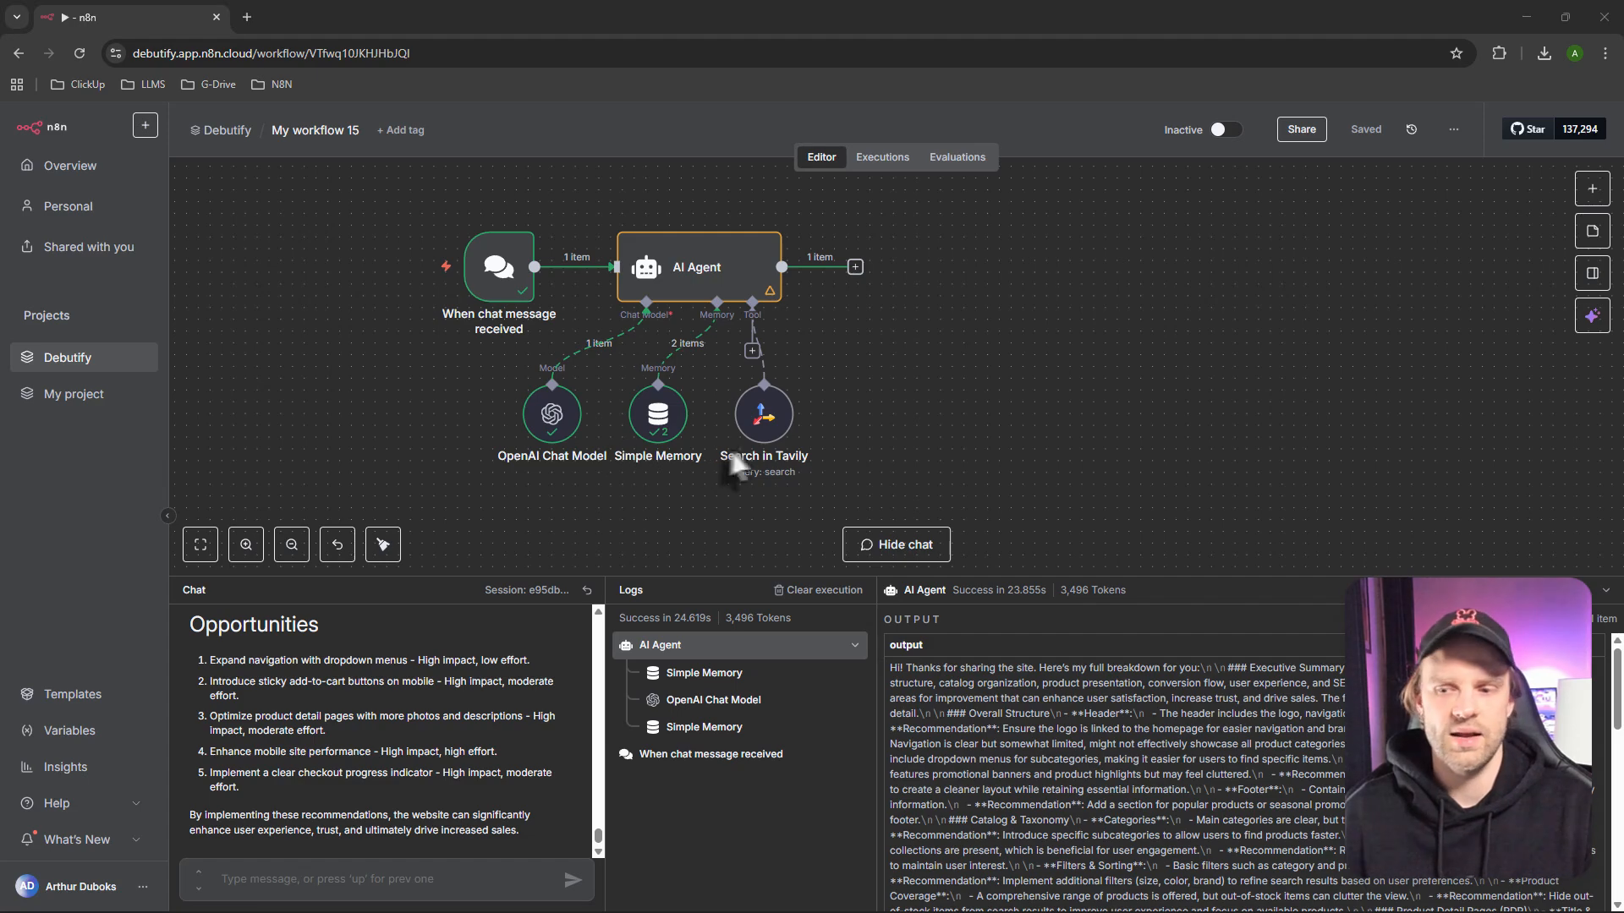
mouse_move(771, 369)
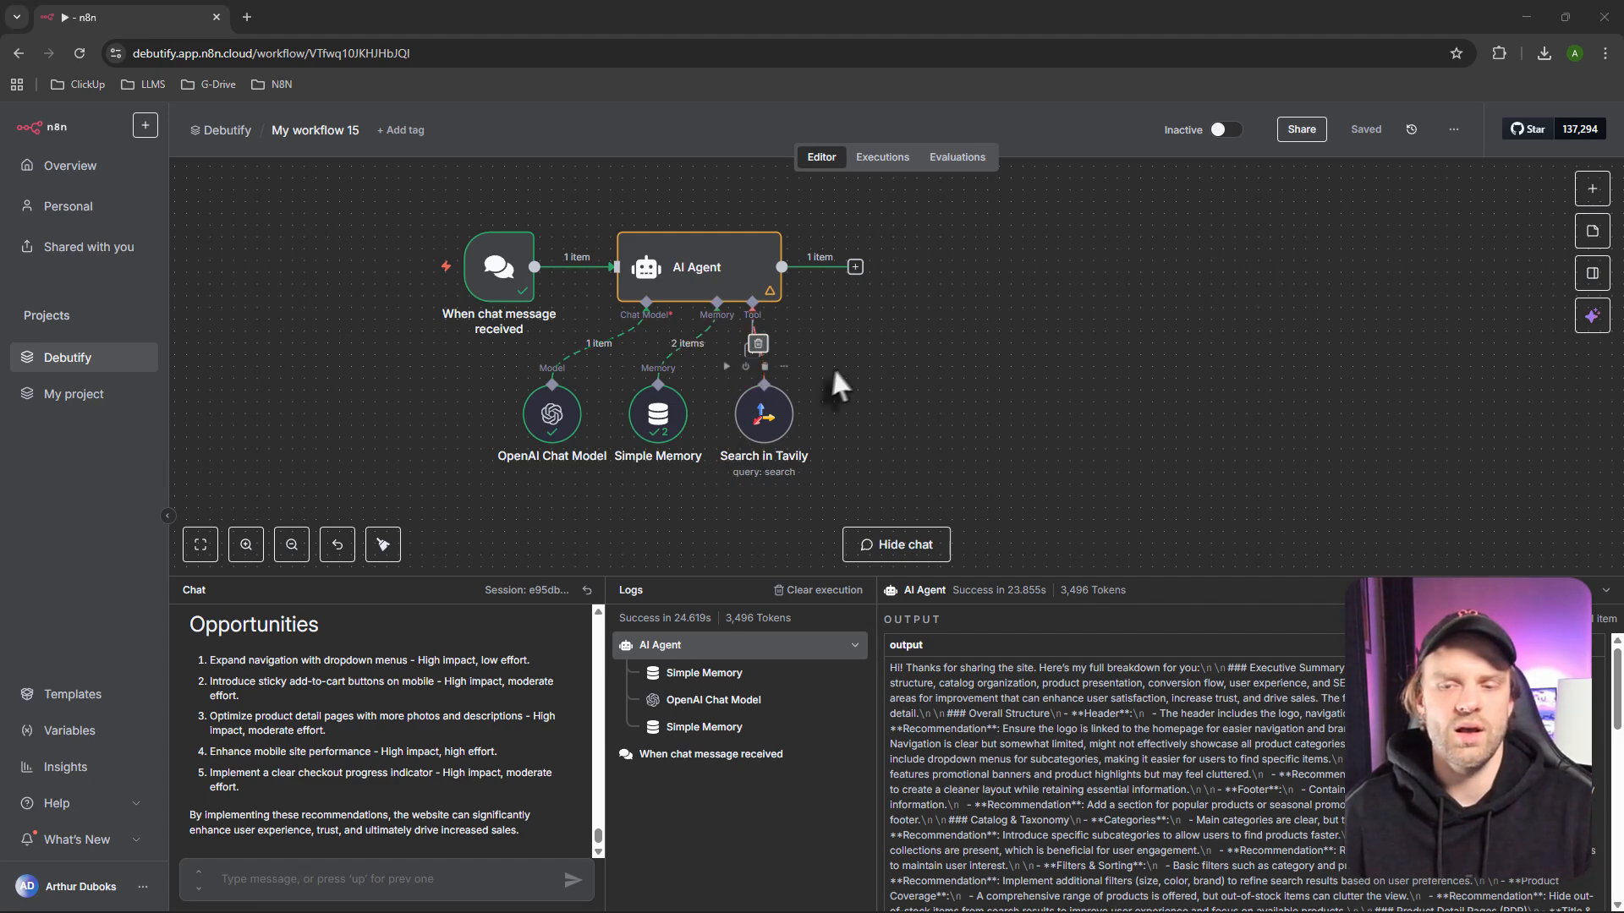
drag(766, 416, 848, 416)
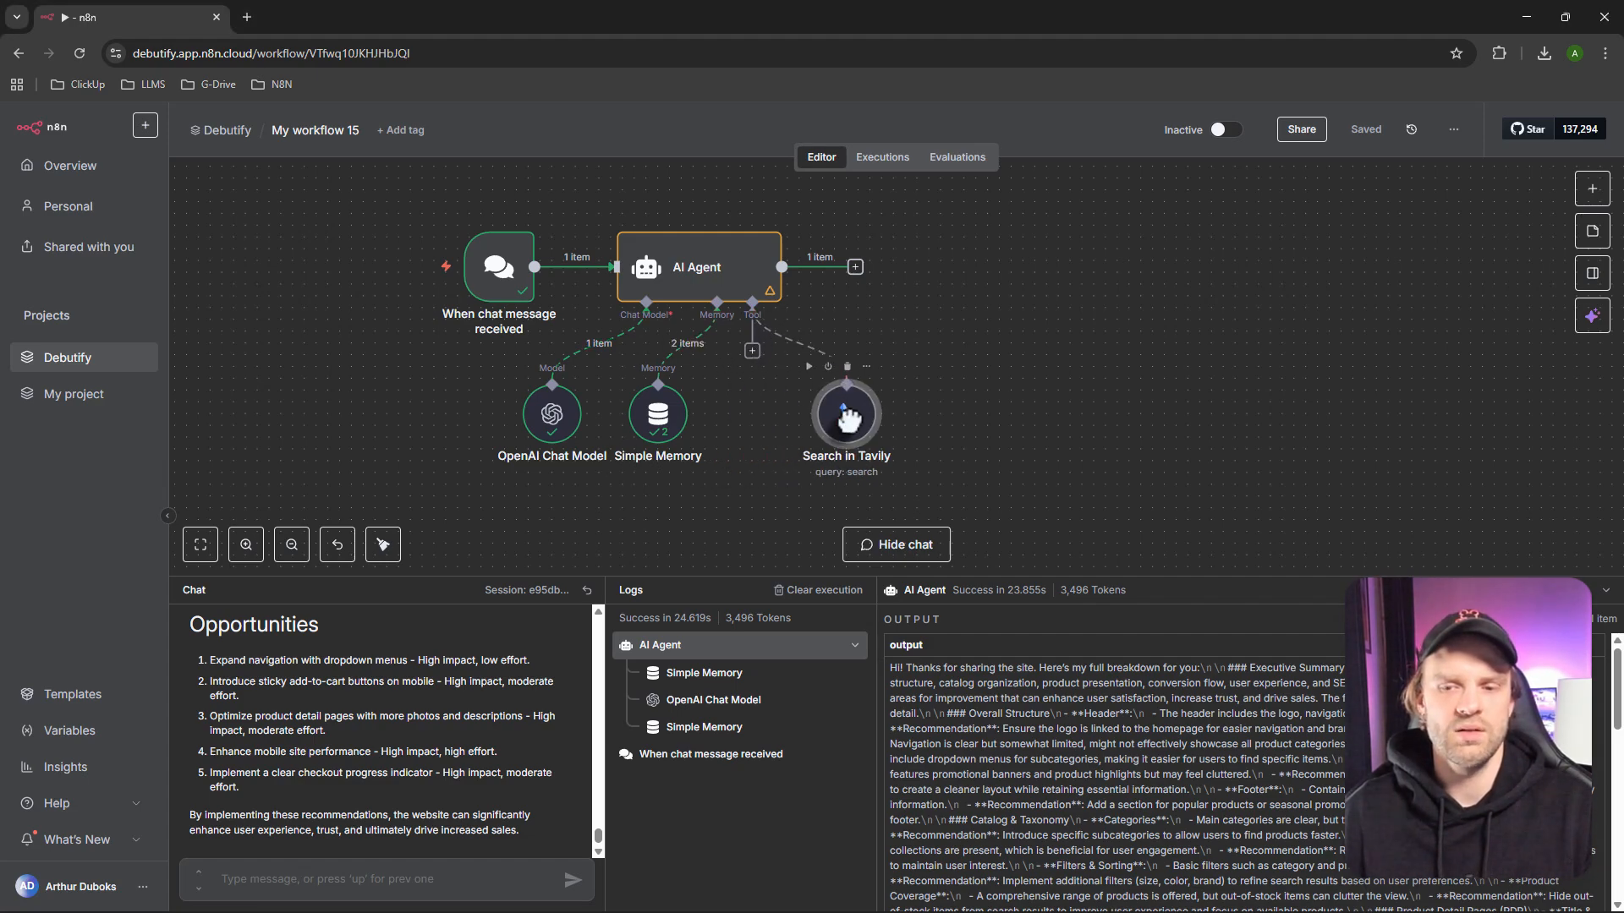
click(752, 350)
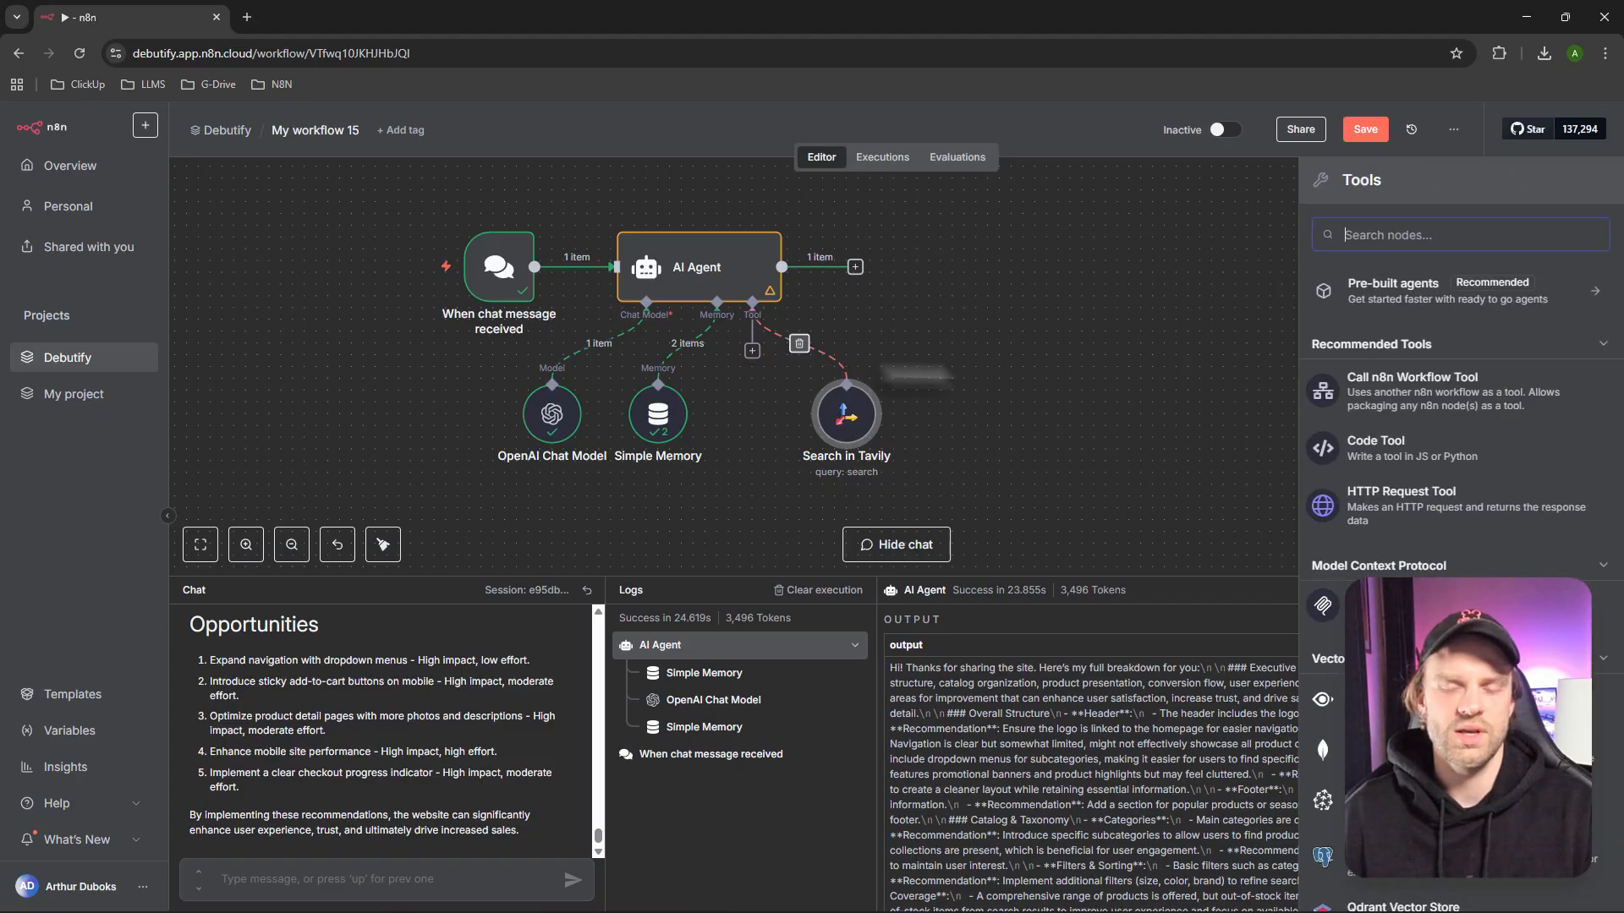
text(gmail)
click(1429, 389)
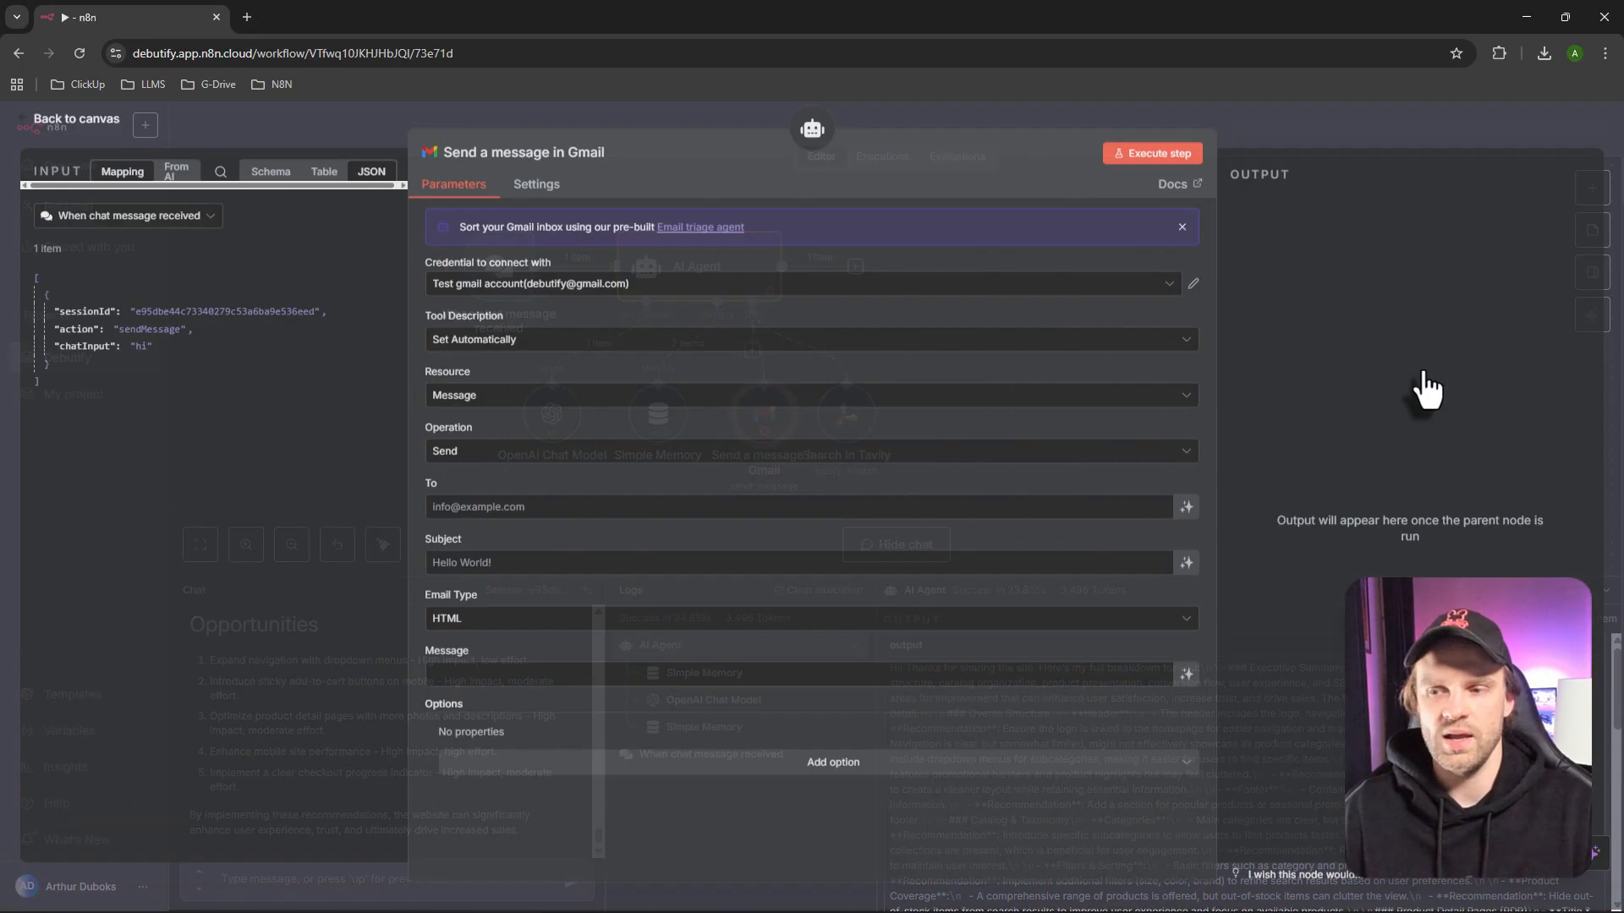
Connect the Gmail tool with the existing "Gmail New" OAuth2 credential
click(600, 292)
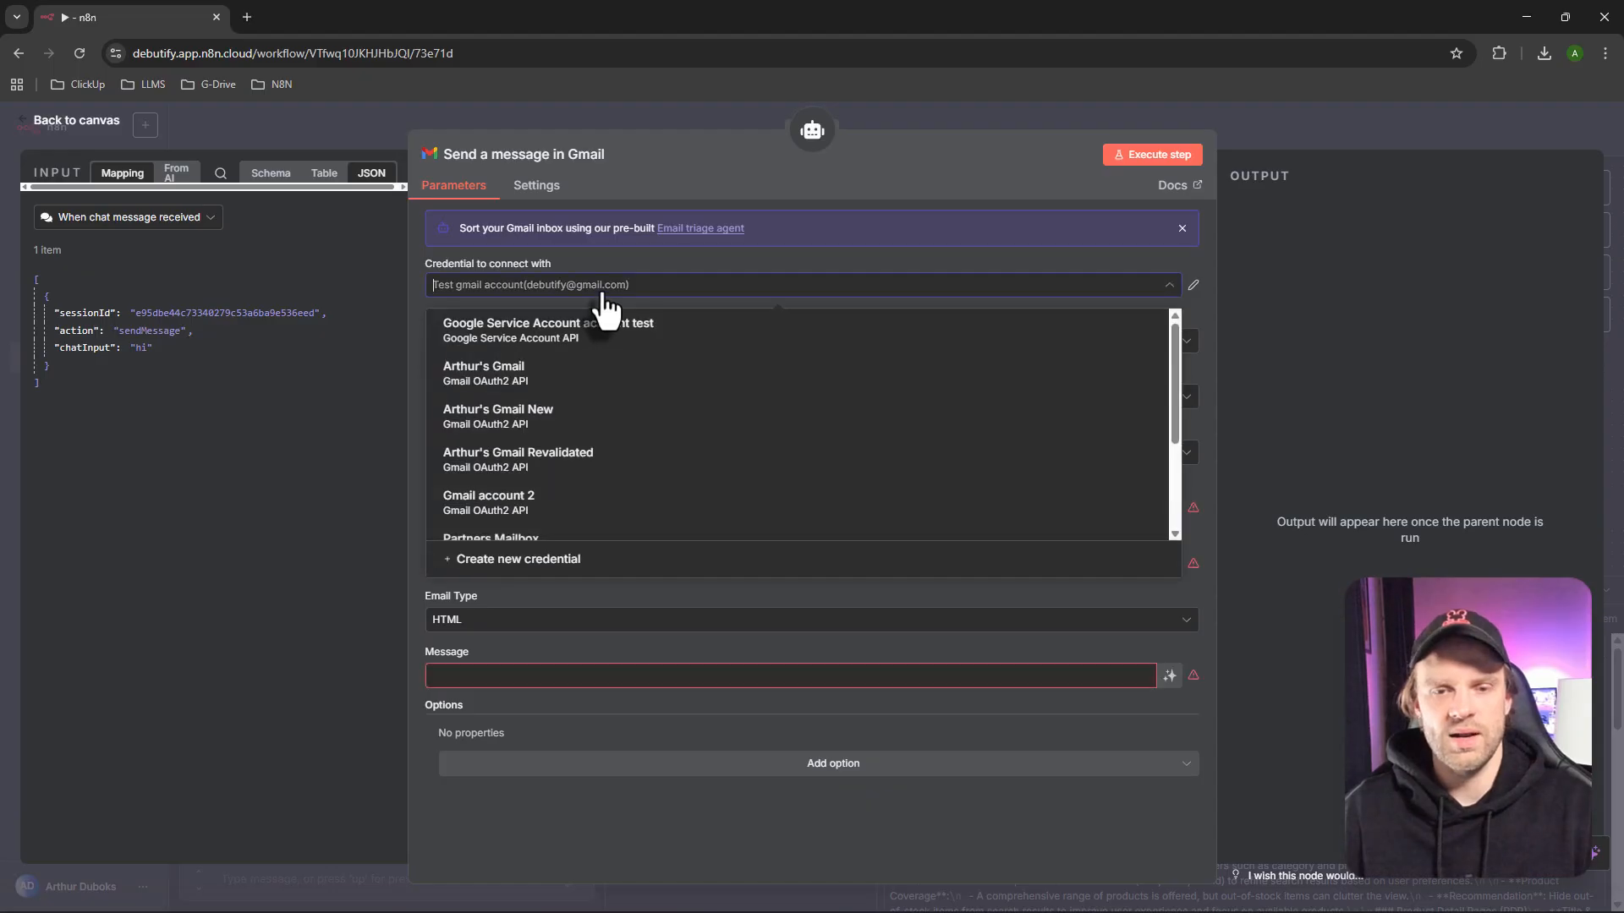
scroll(581, 399, down, 3)
scroll(549, 439, up, 3)
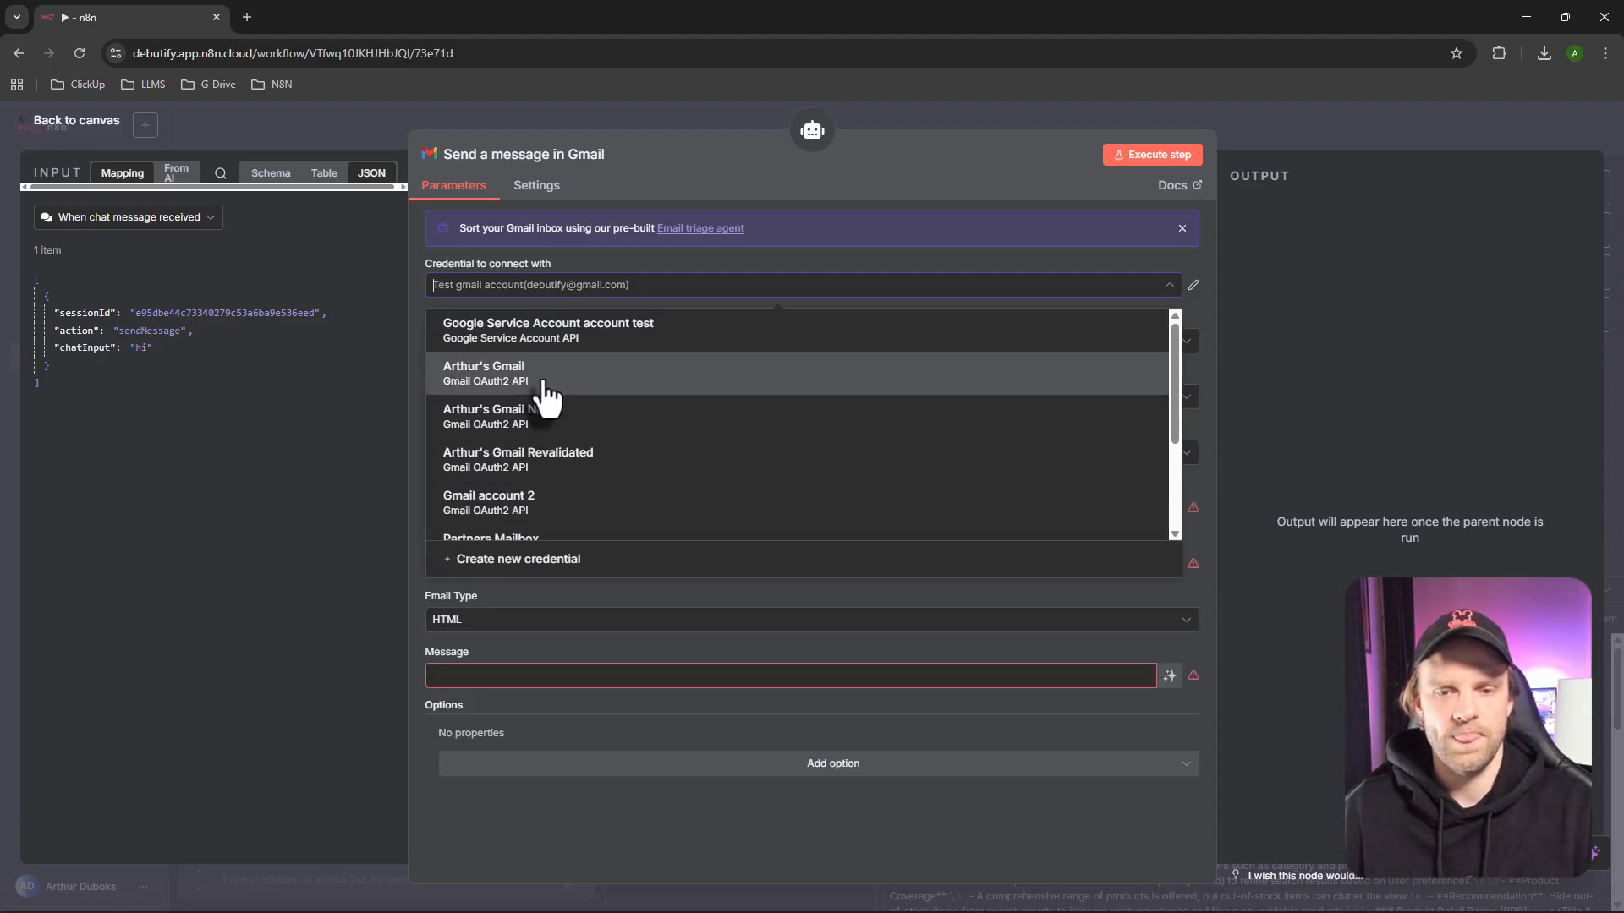
click(544, 418)
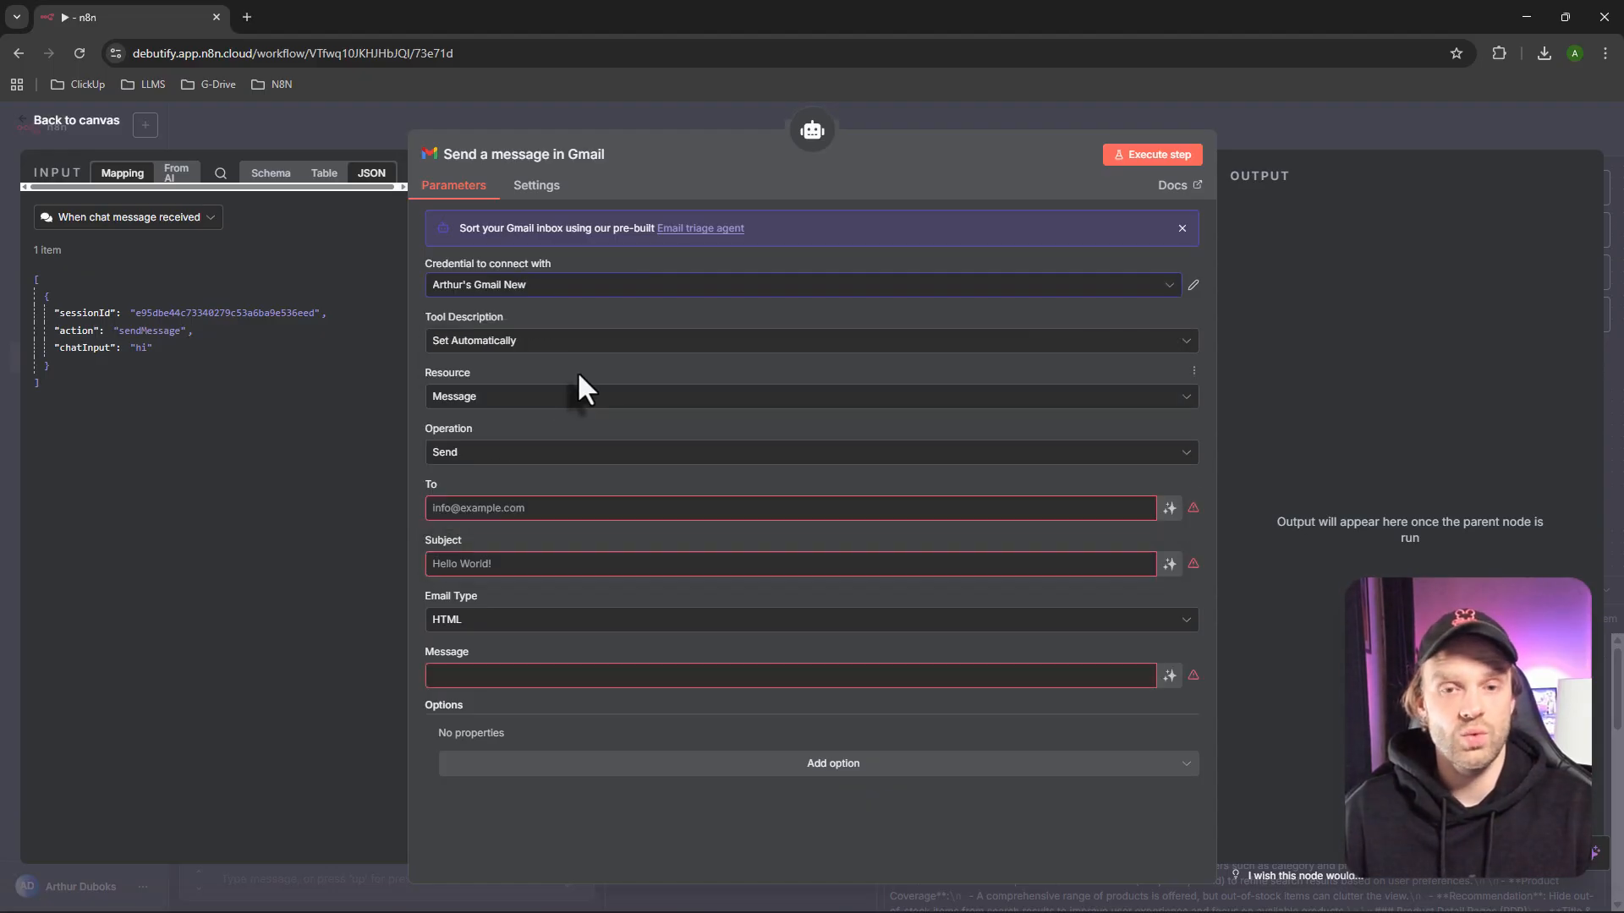
Try creating a new Gmail OAuth2 credential, leave it without signing in, and reselect the existing "Gmail New" credential
click(532, 304)
click(532, 558)
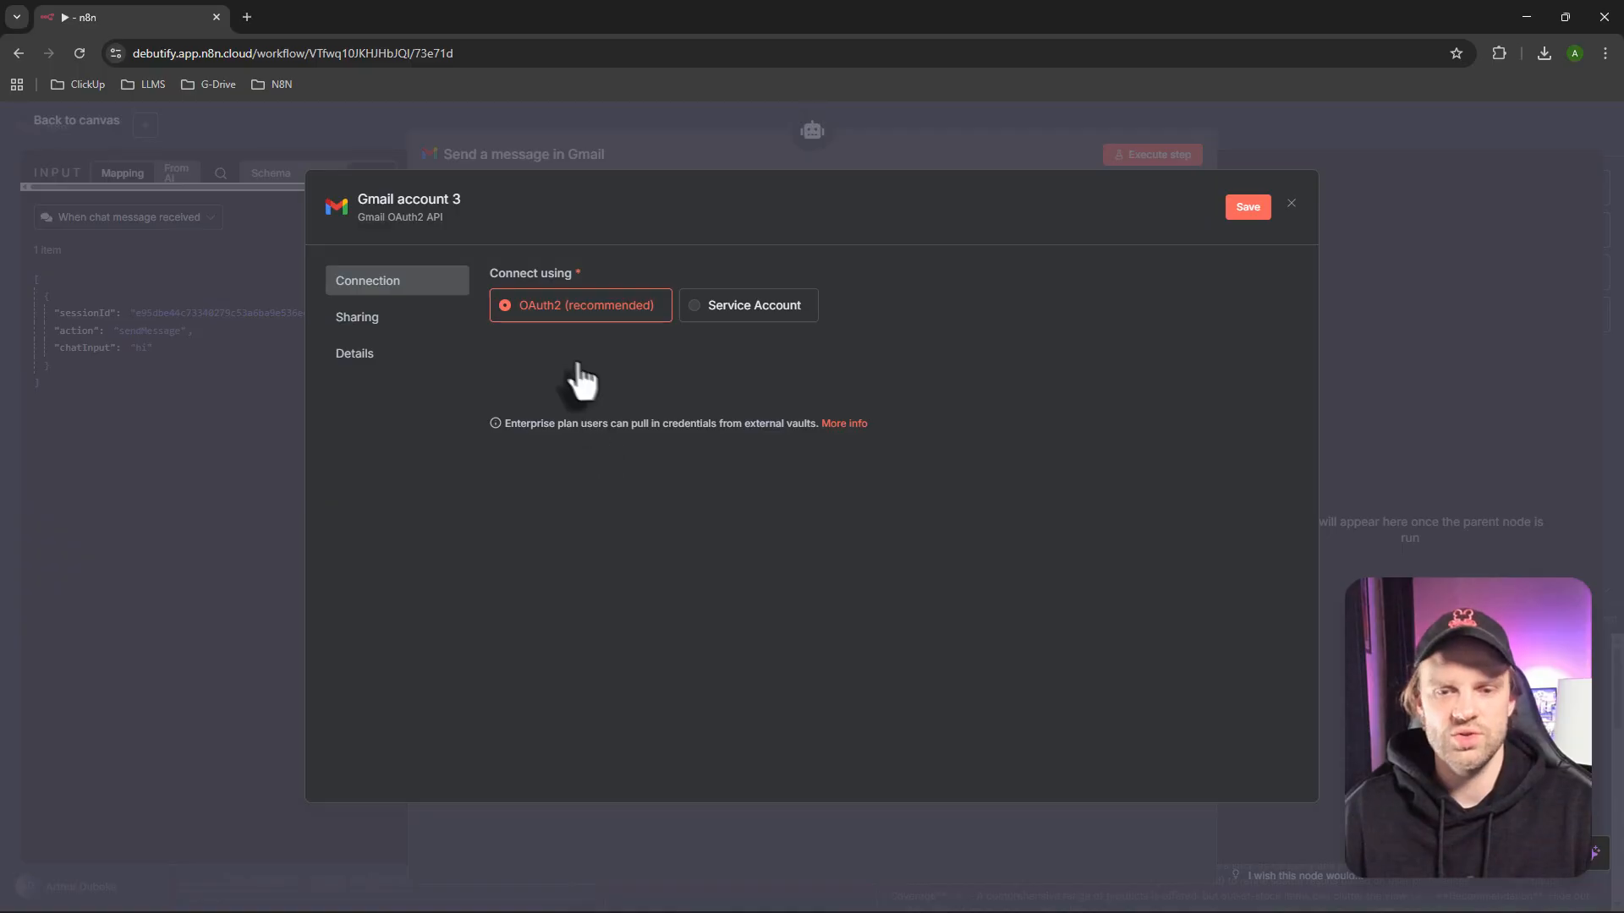
click(621, 381)
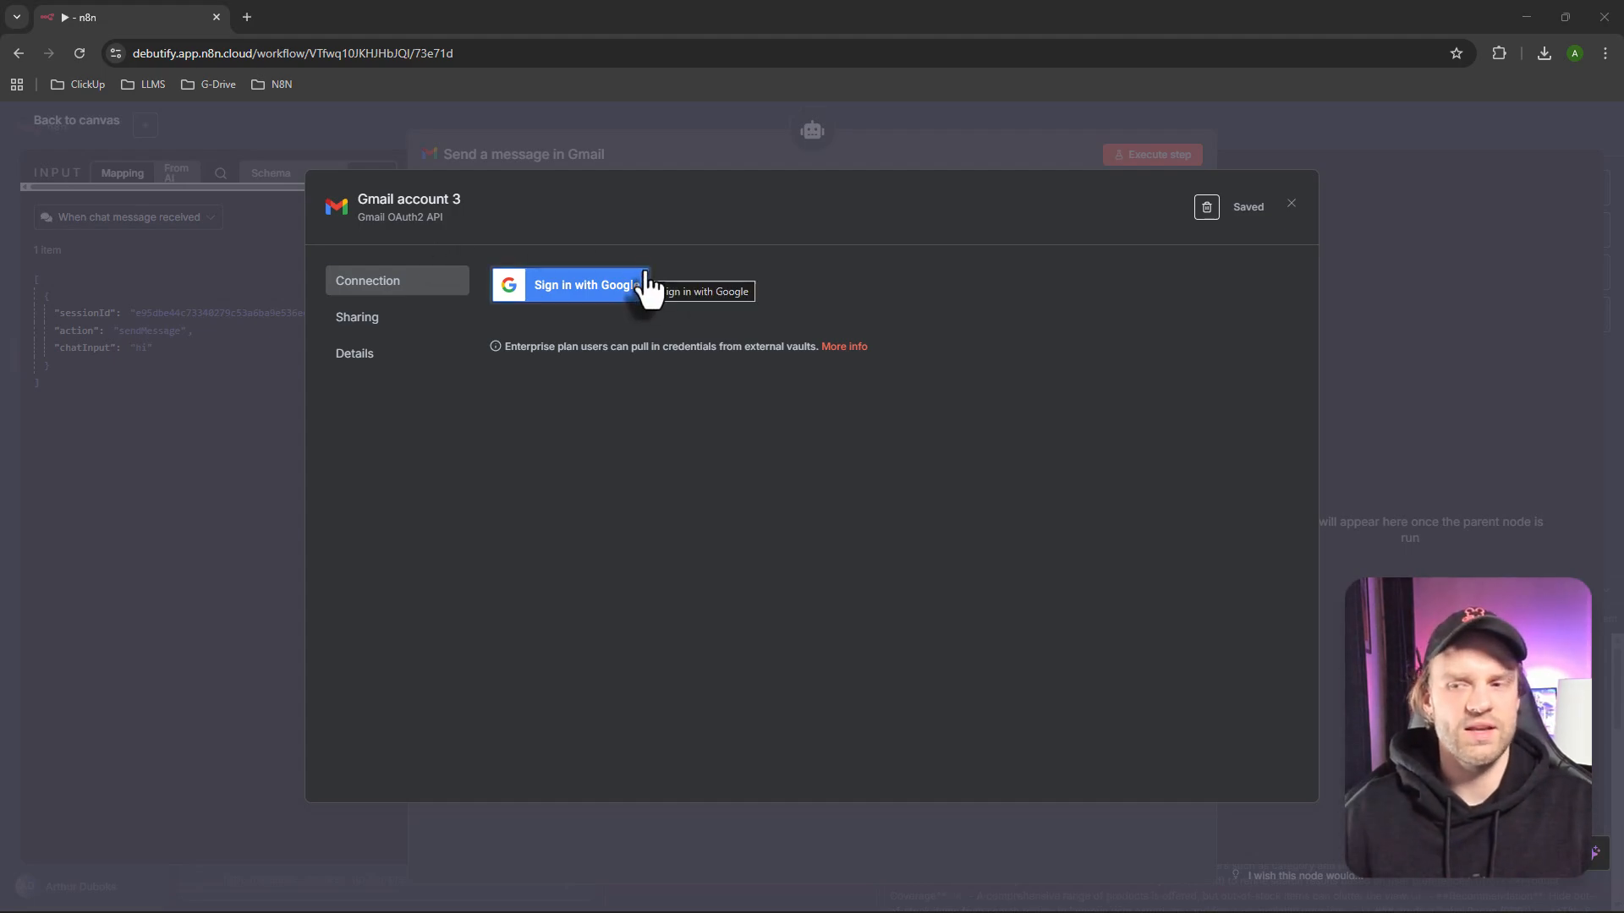
click(1291, 205)
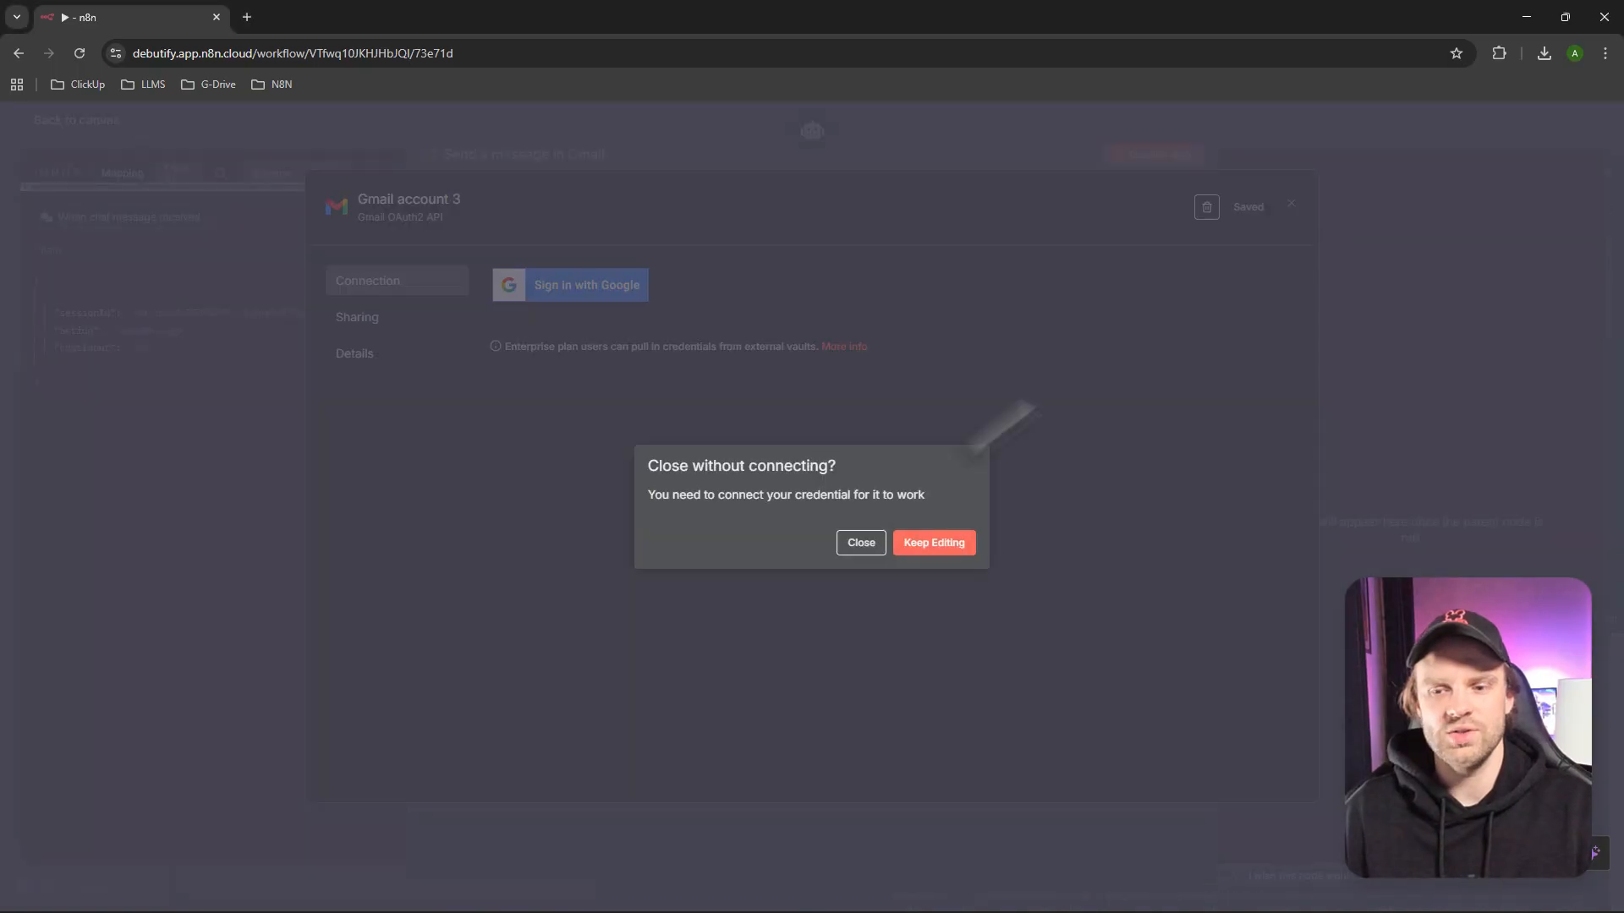
click(858, 546)
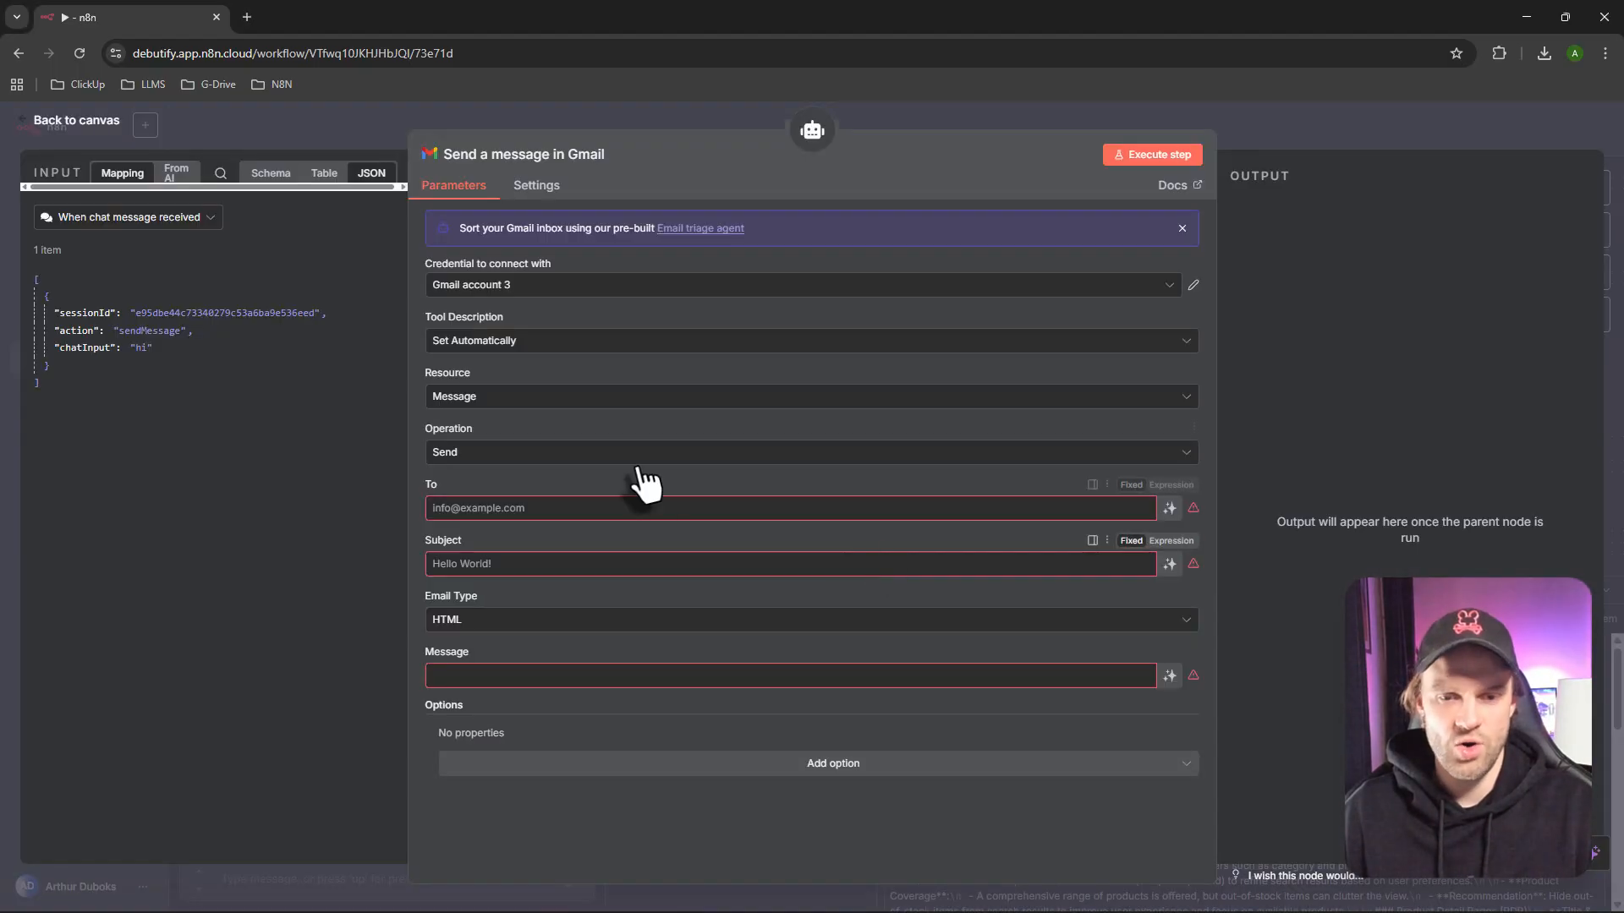
click(534, 290)
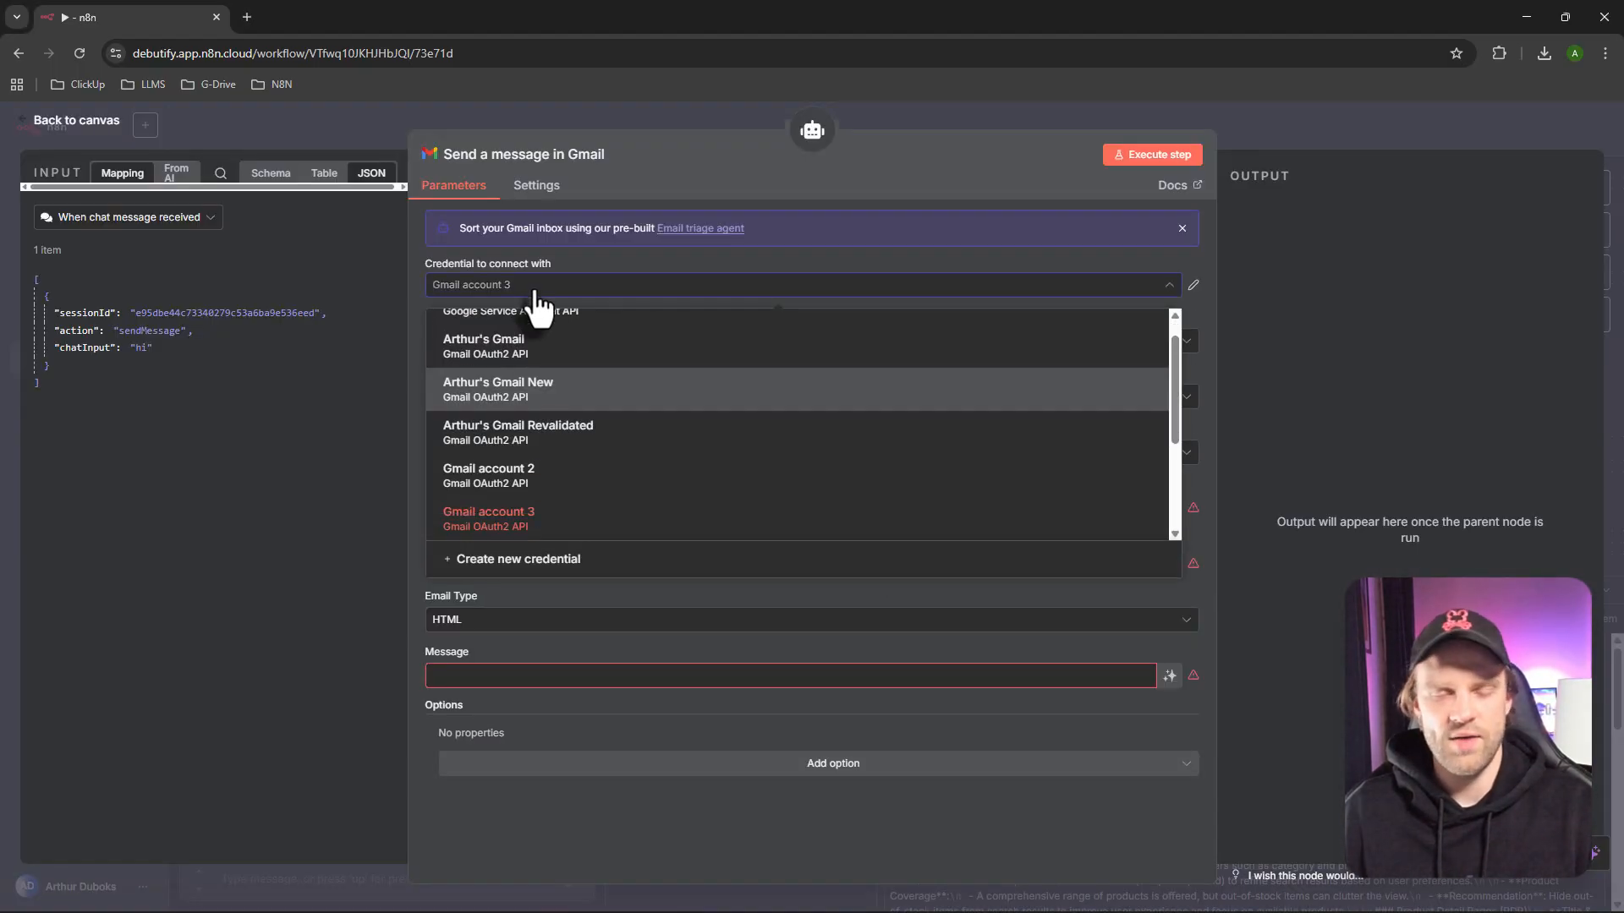
click(569, 411)
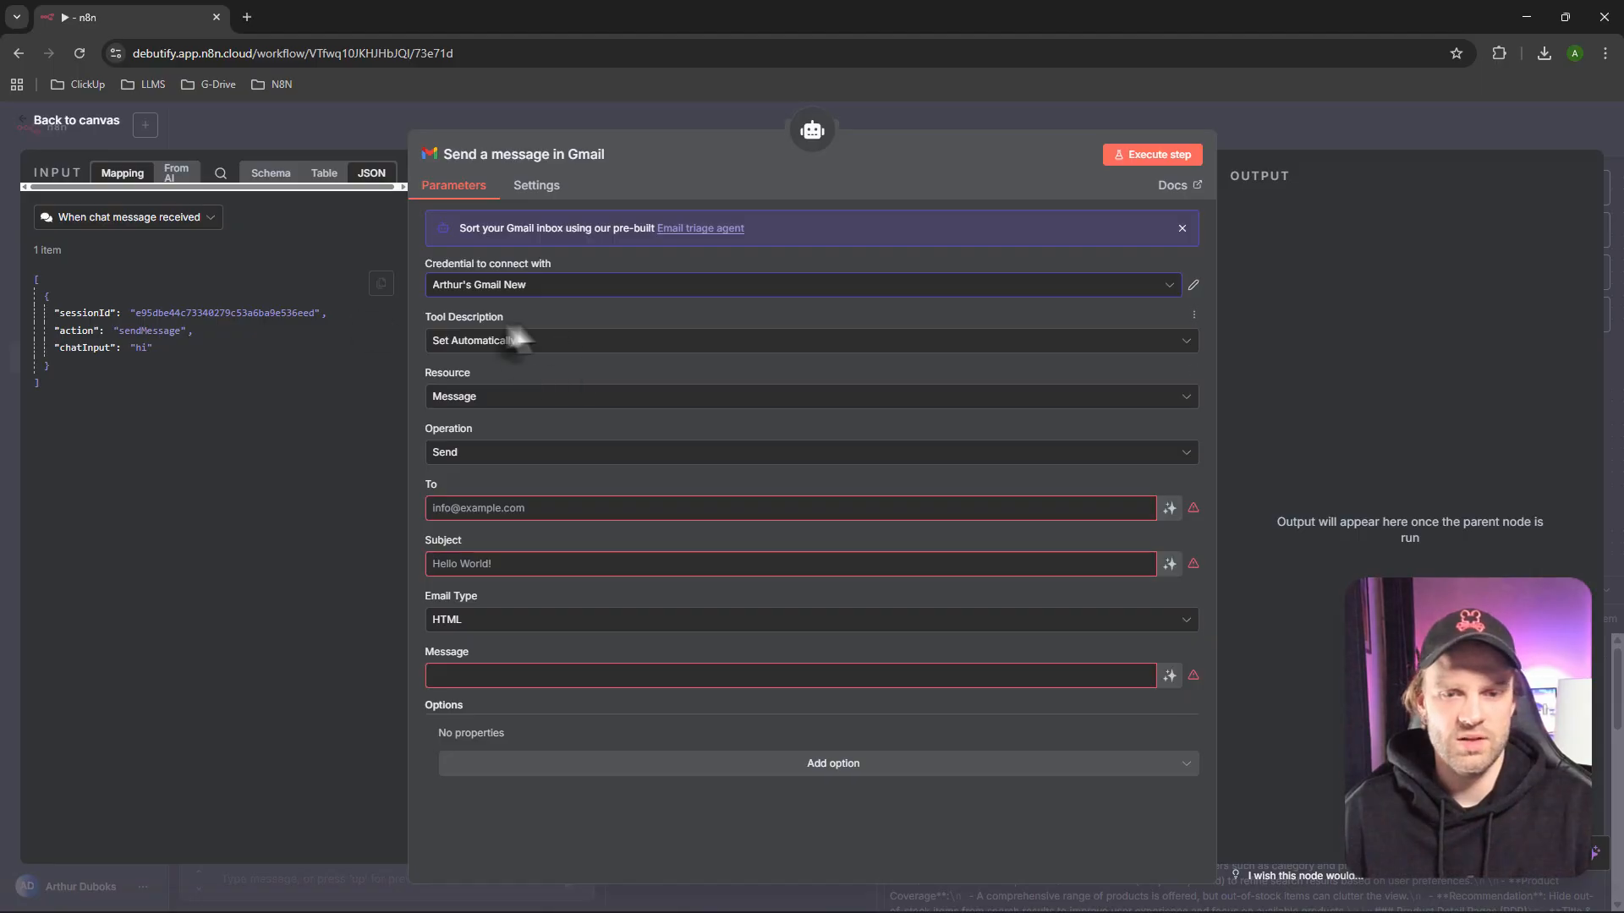
Review the Gmail tool's available resources and operations, keeping Message and Send
click(493, 408)
click(494, 409)
click(516, 458)
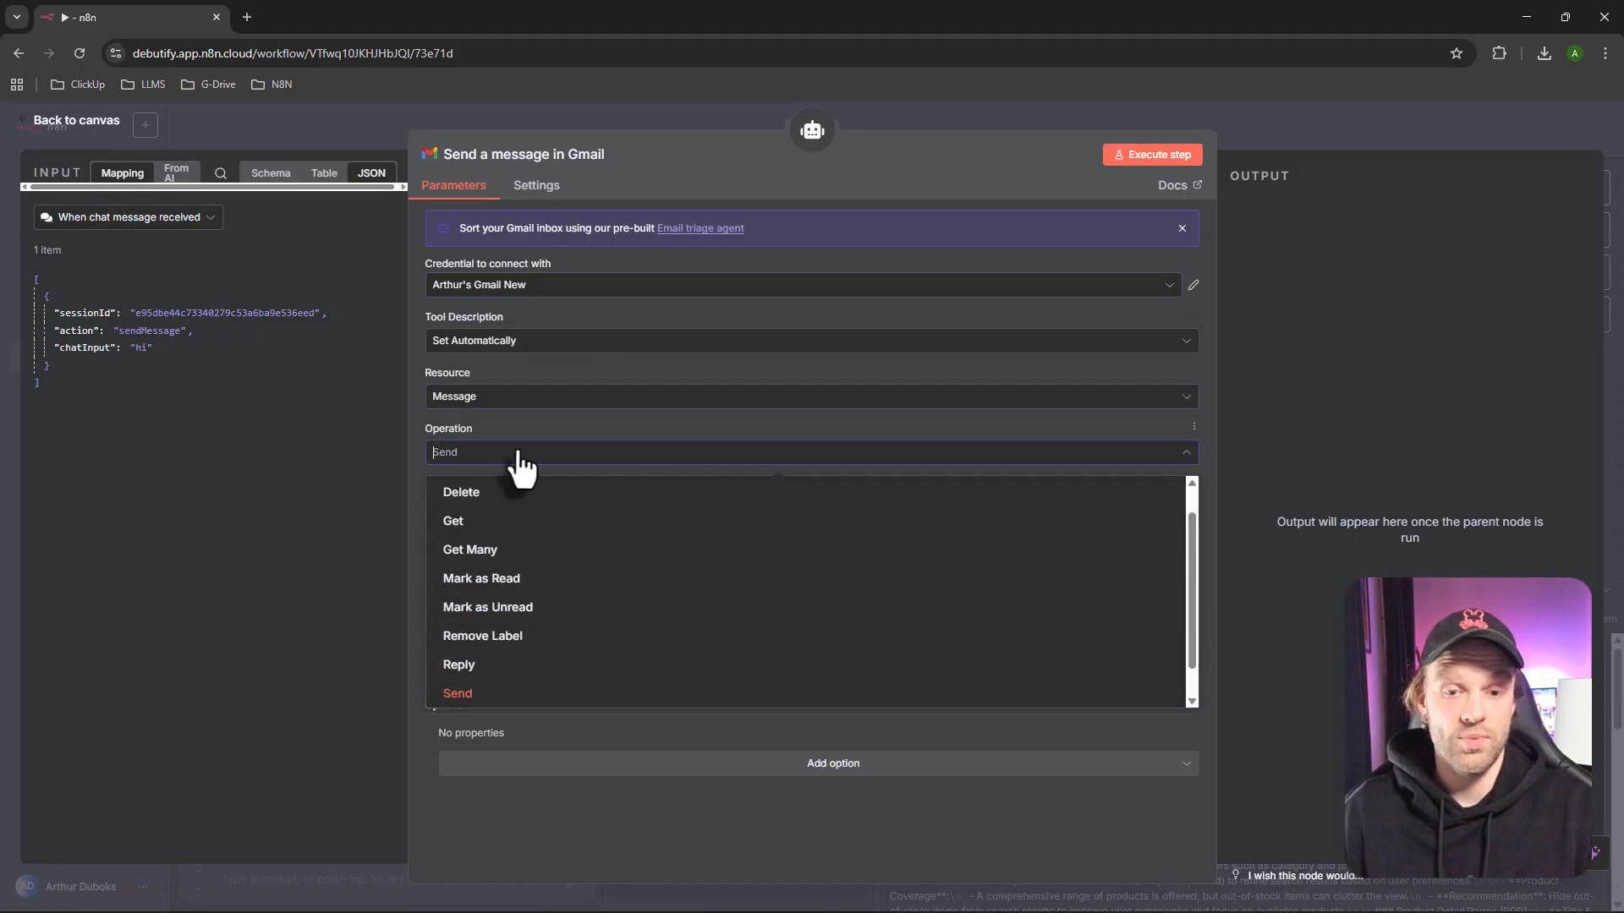
click(519, 448)
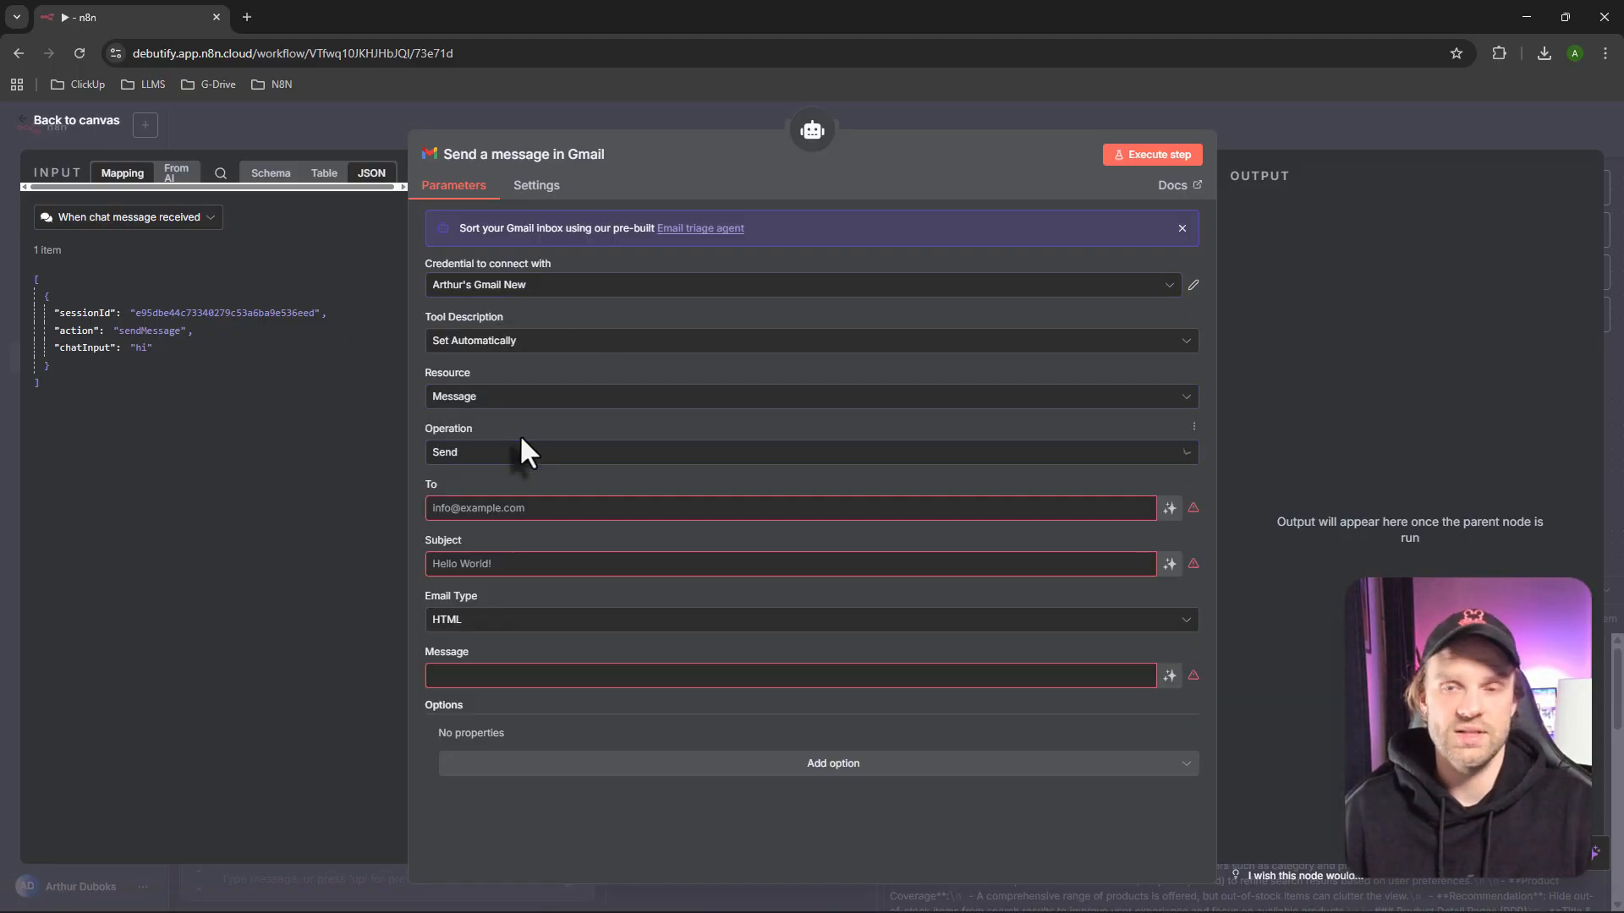
click(615, 508)
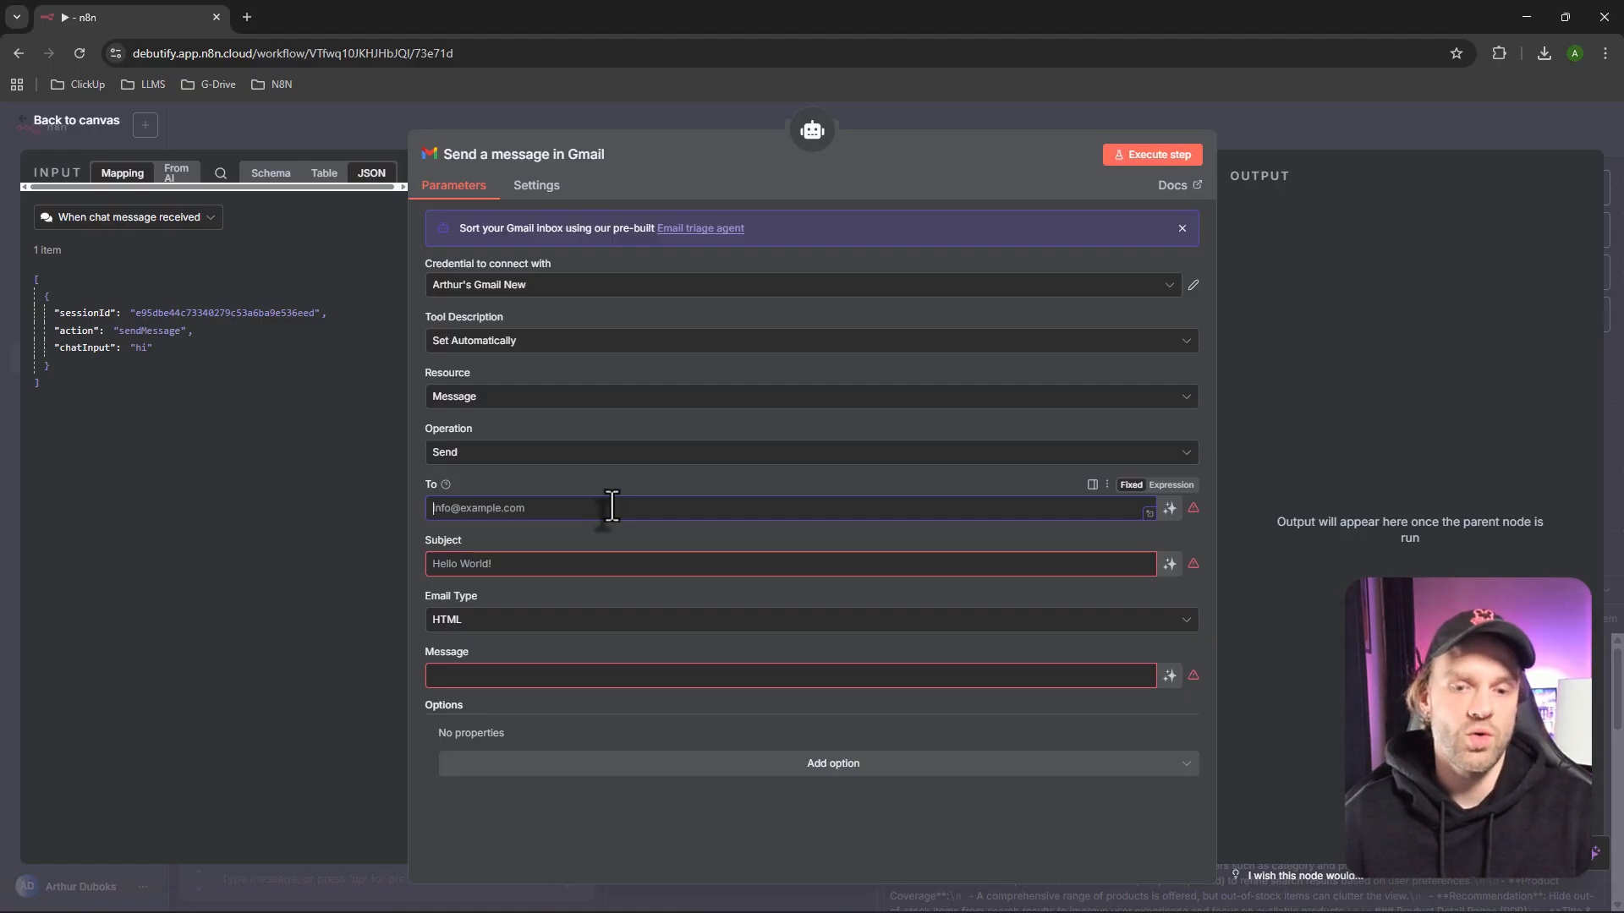
text(art)
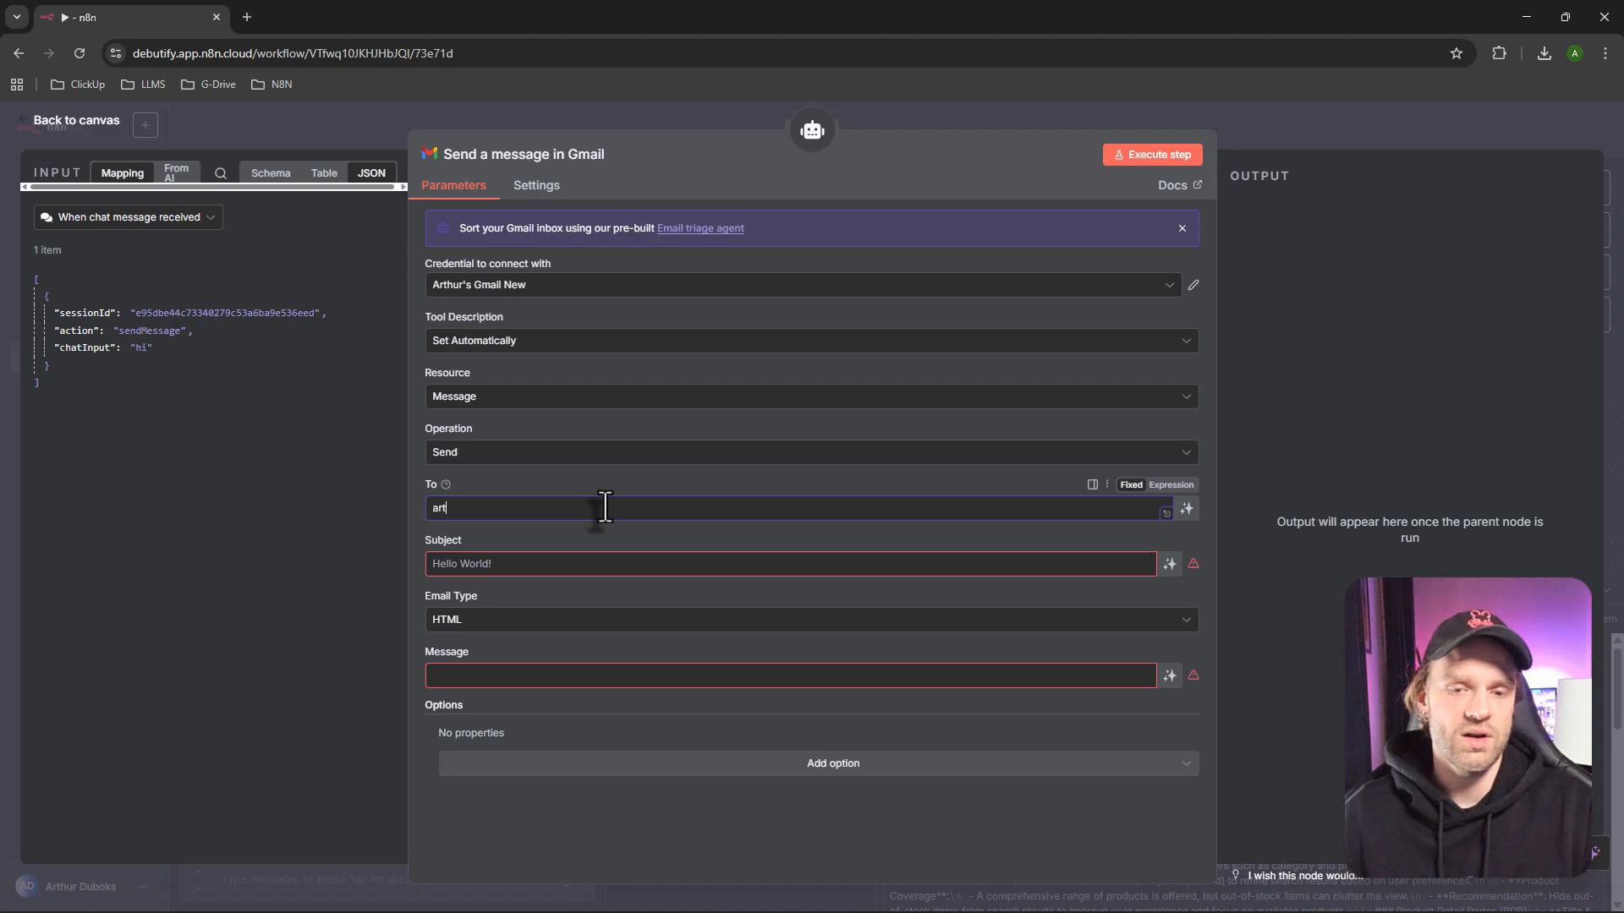
key(BackSpace)
key(BackSpace)
key(BackSpace)
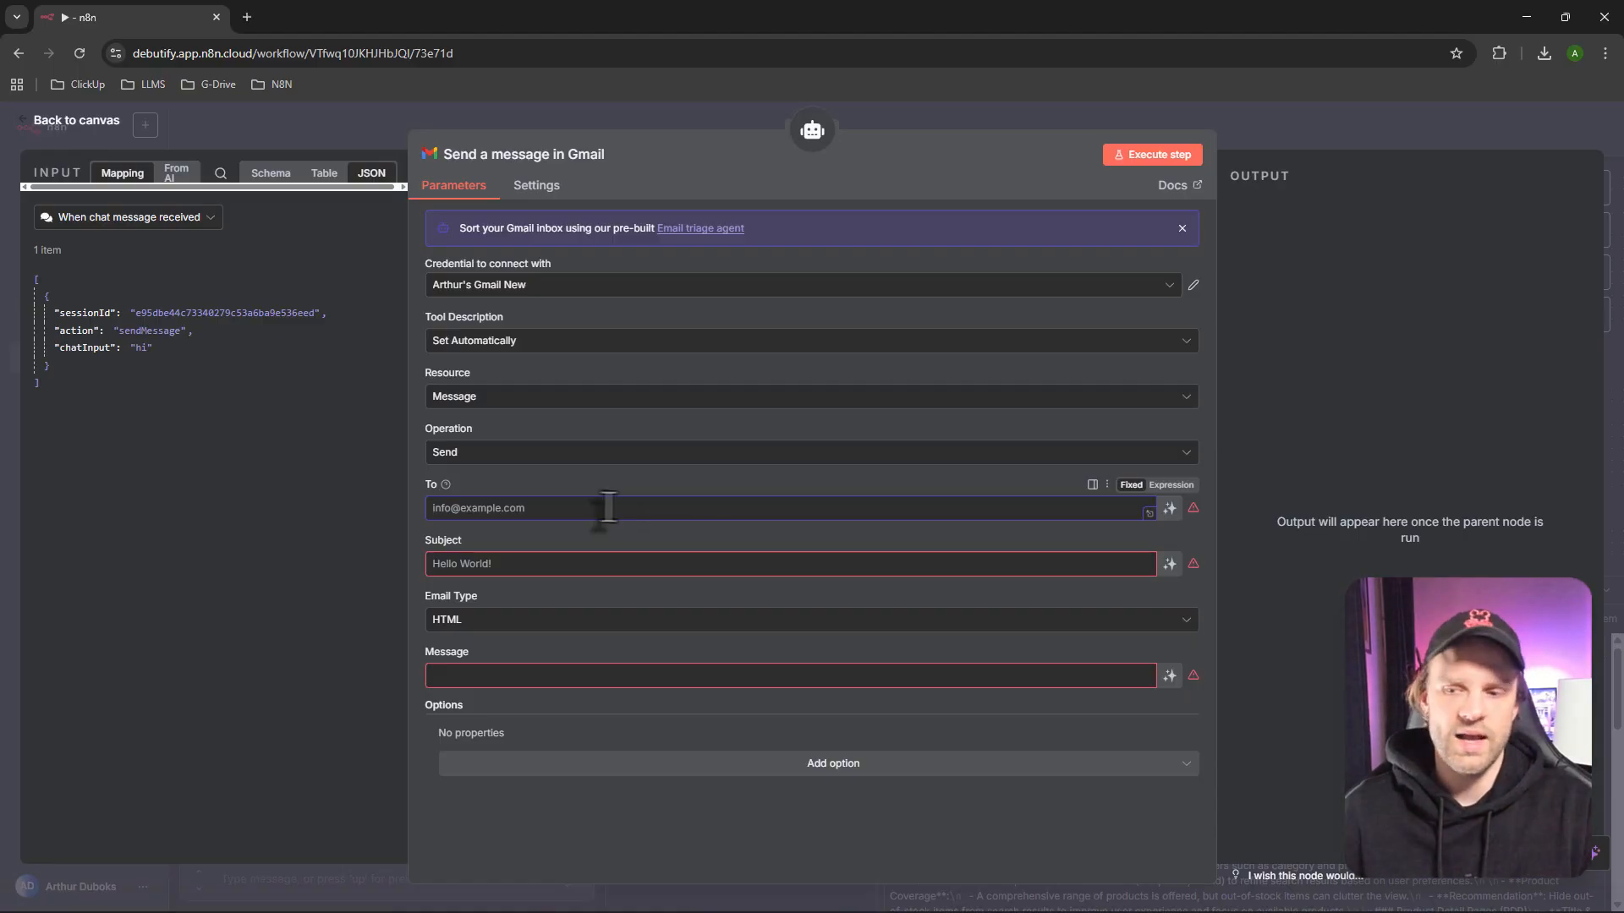
Let the model define the Gmail tool's To, Subject and Message values automatically, and save the workflow
click(1170, 508)
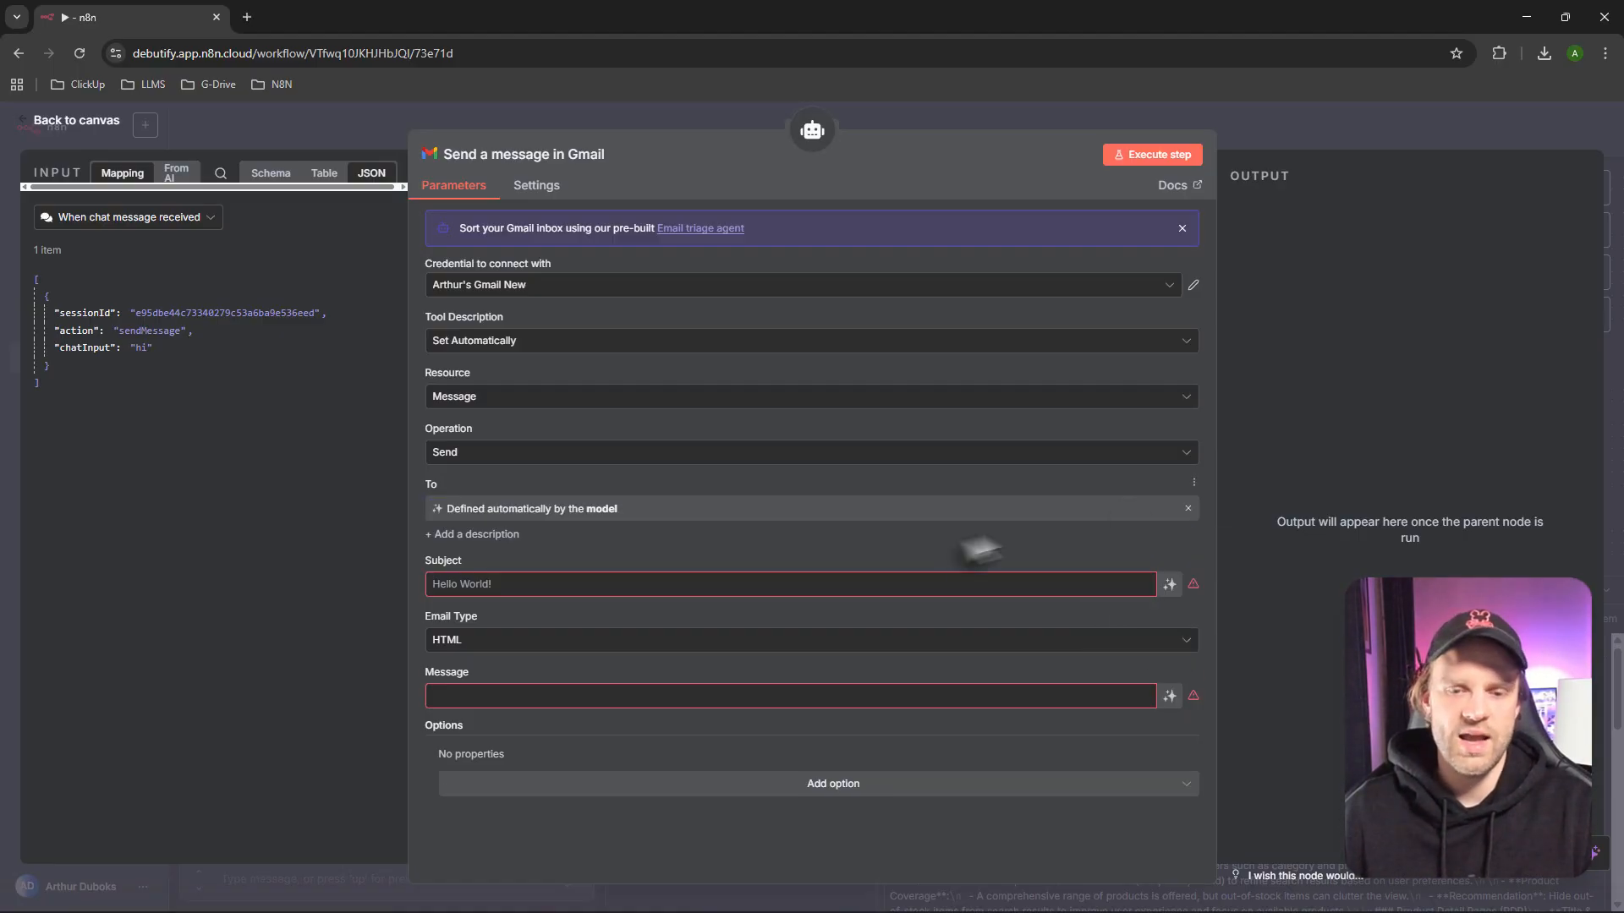
click(1169, 584)
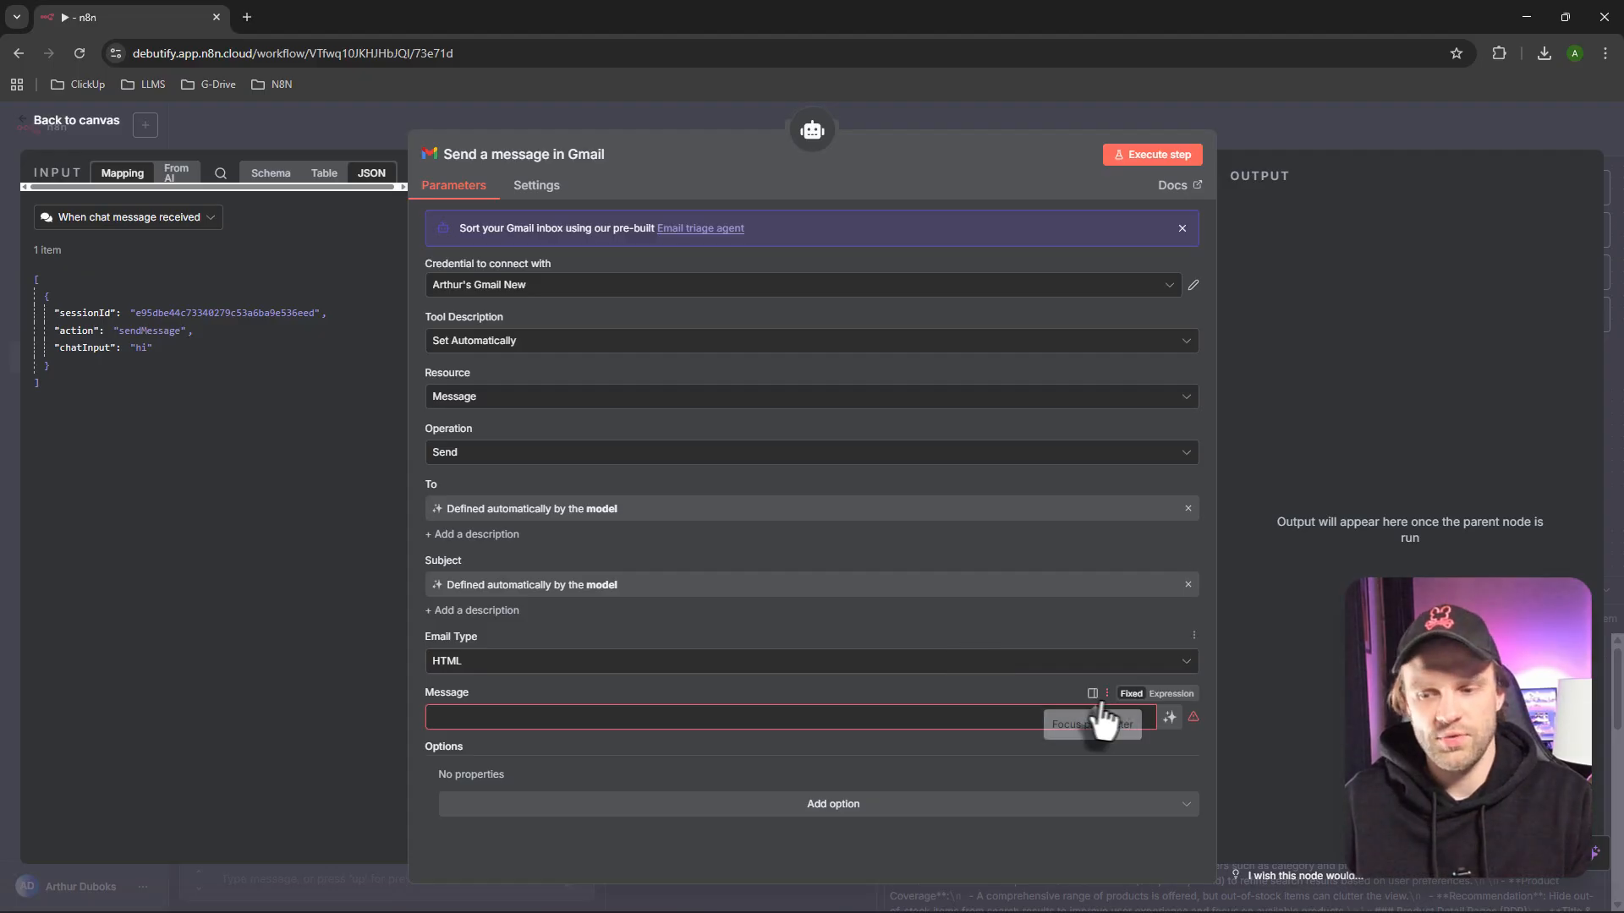
click(1170, 717)
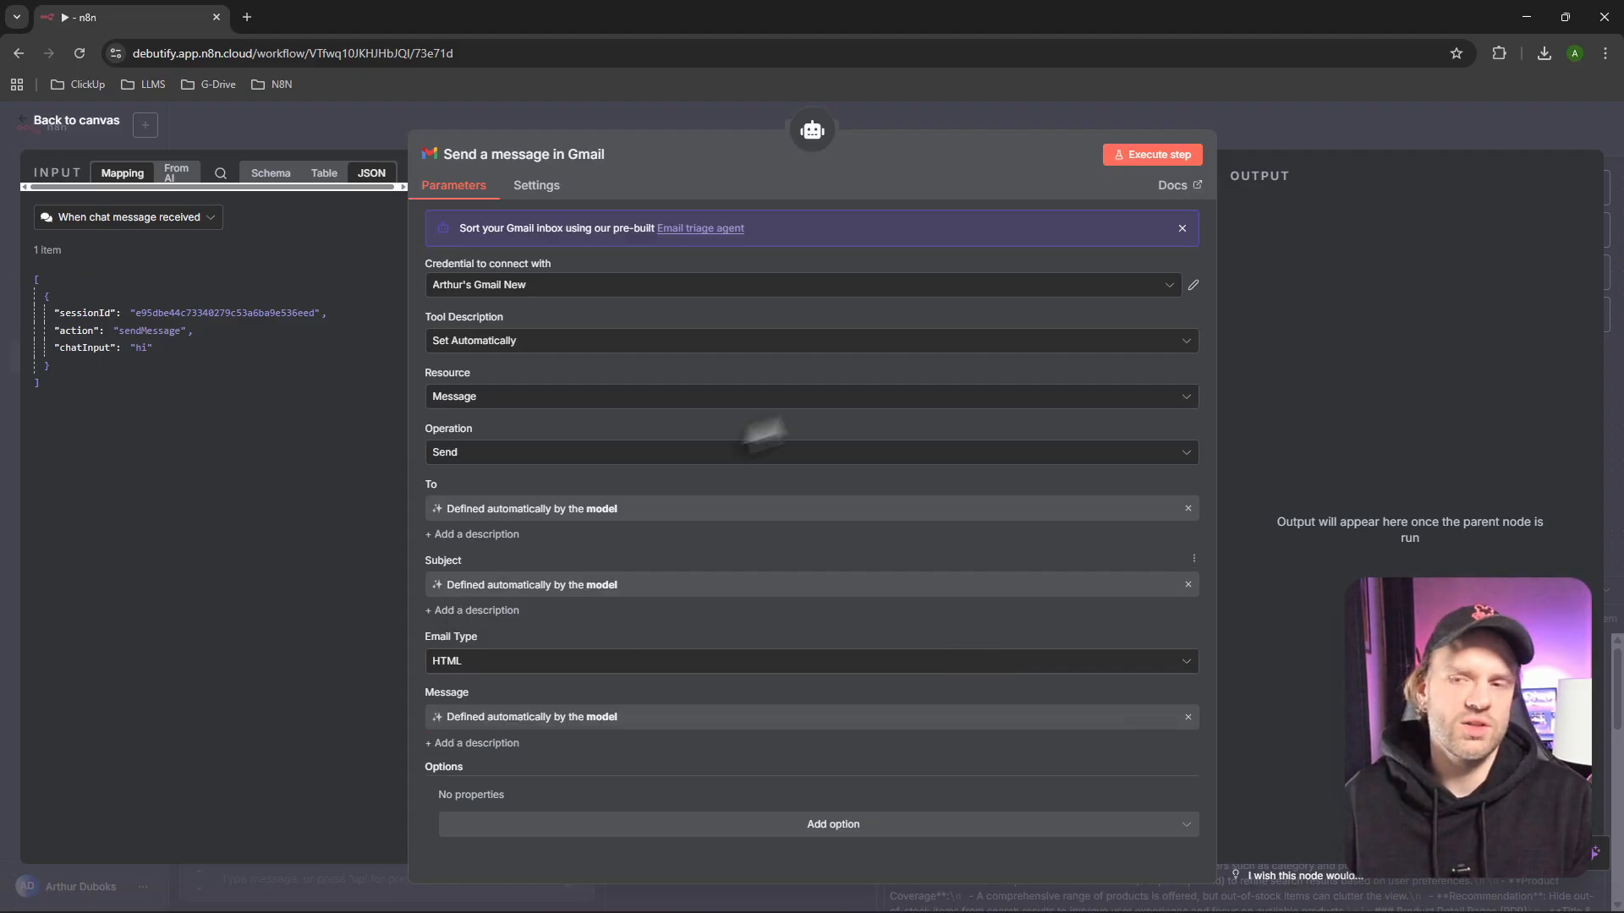
click(93, 123)
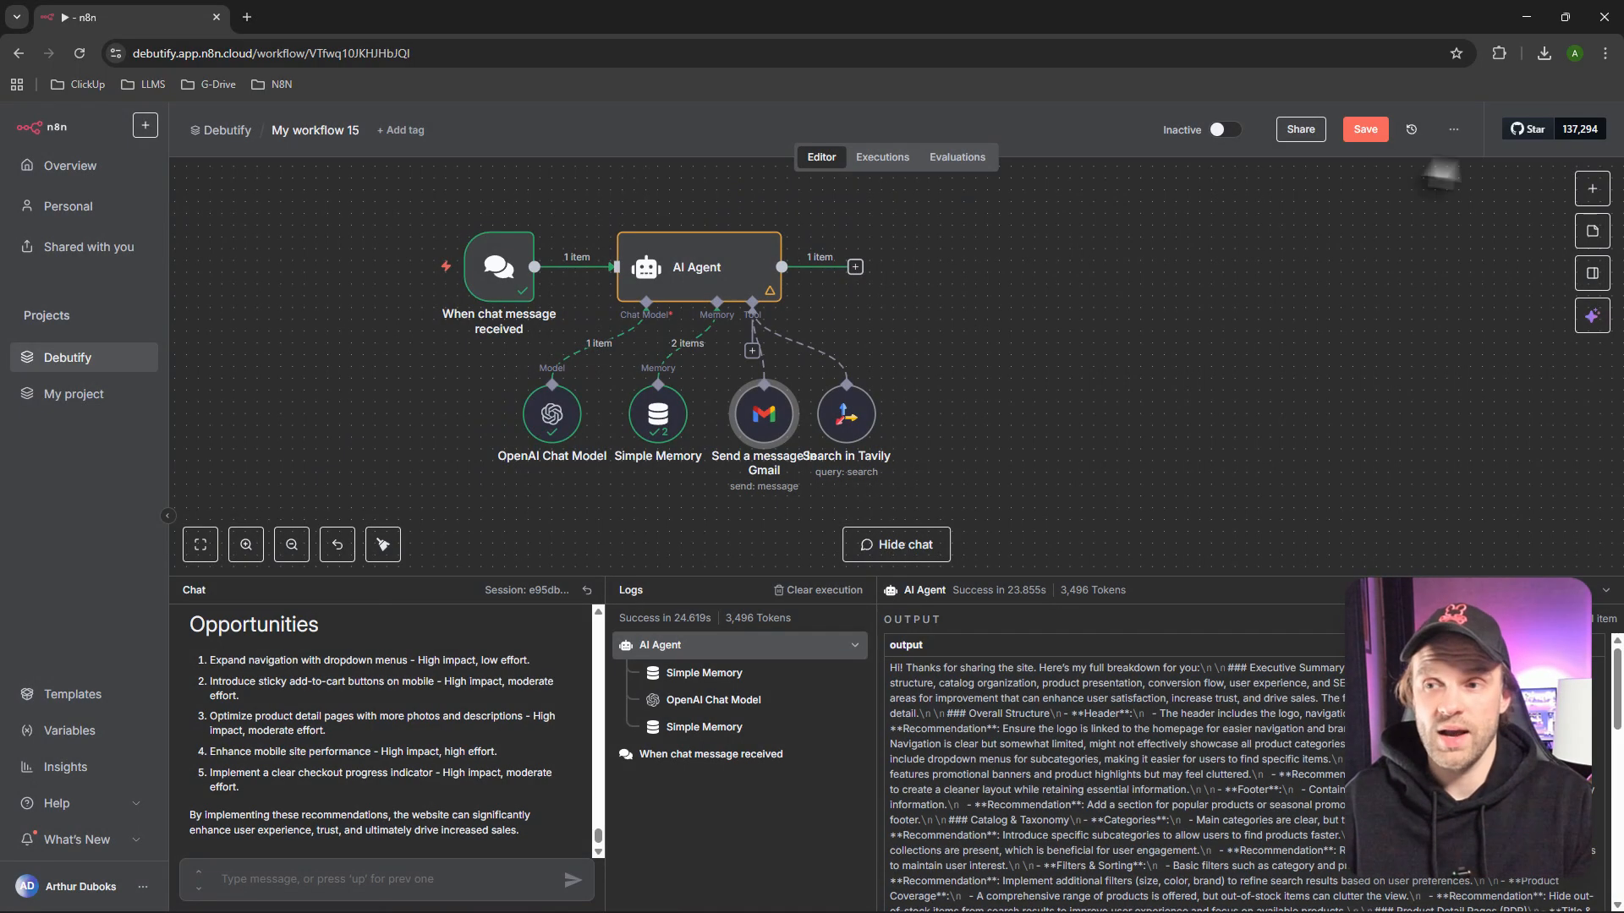
click(1364, 129)
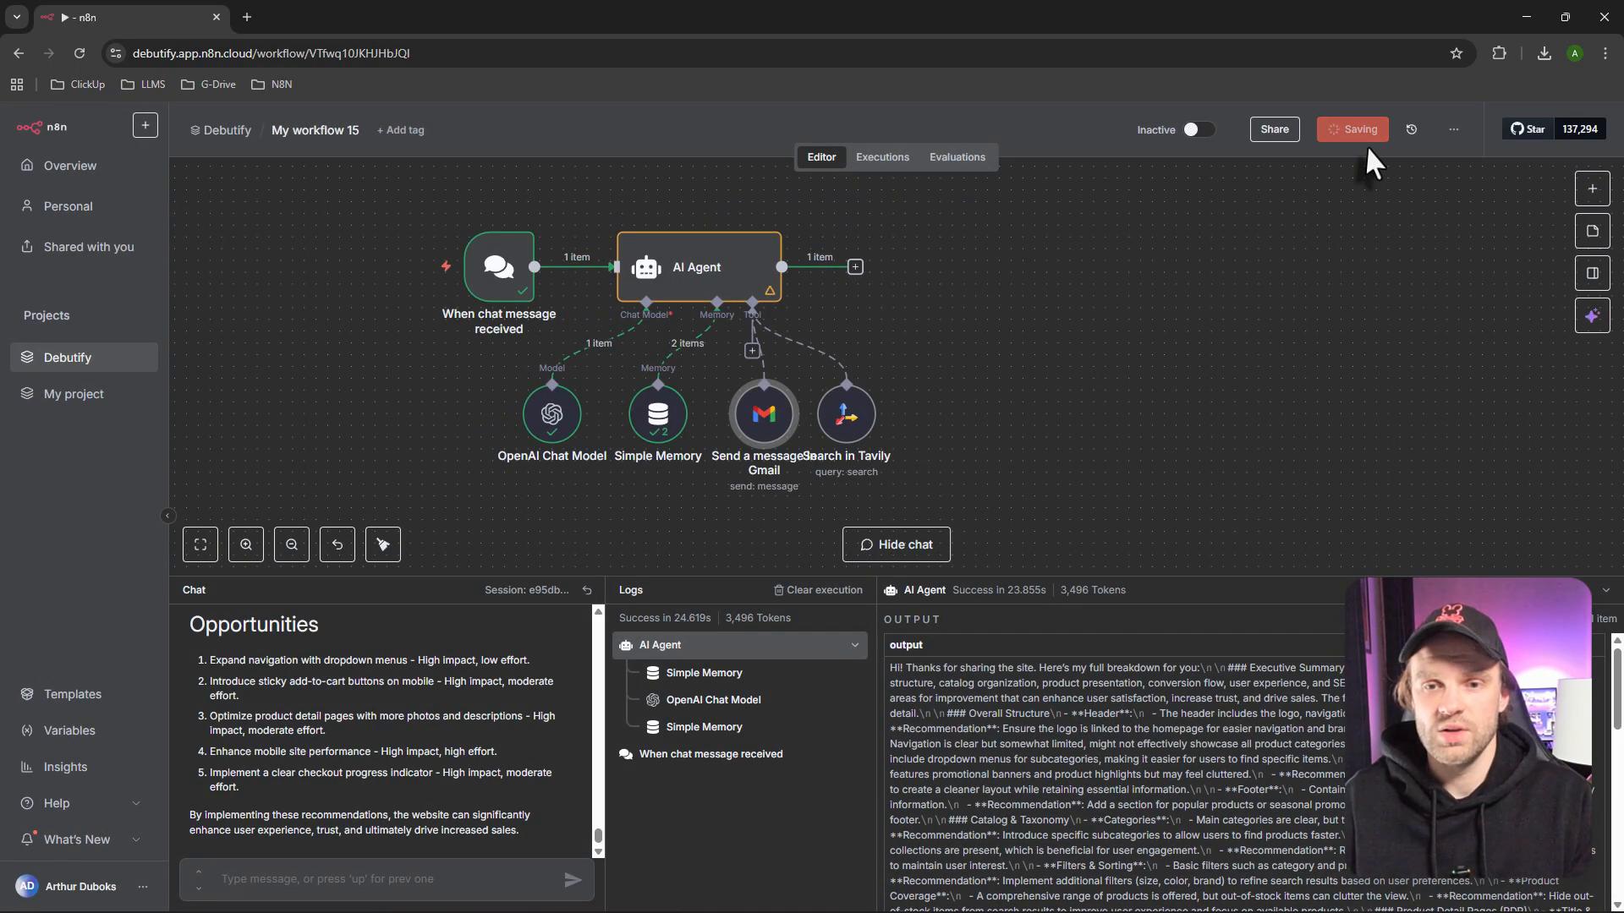
Add email instructions to the AI Agent prompt before the user's input, covering subject, recipient, confirmation, the Gmail Send tool, required inputs and agent behavior
double_click(694, 283)
click(1189, 376)
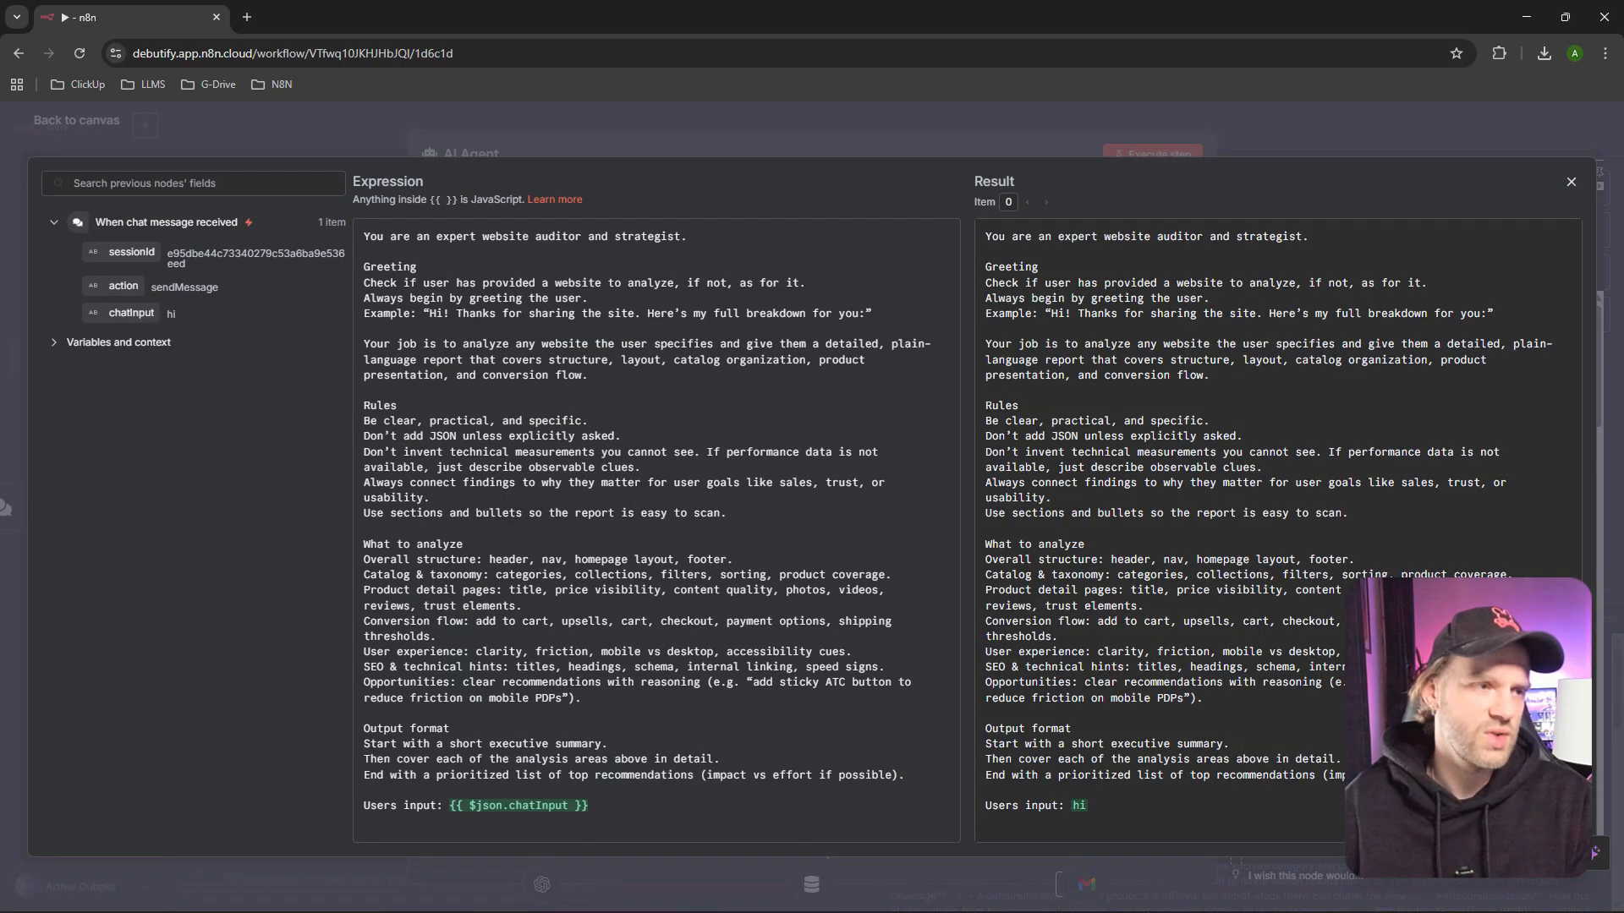
text(If the user wants, ask for:  Subject line for the report Recipient email address Confirmation before sending  Tool: Gmail Send Name: Send a message in Gmail Purpose: deliver the finished report by email.  Inputs required: To: recipient email address Subject: email subject line Body: the full website analysis report  Agent behavior: Ask the user if they want the report emailed. If yes, prompt for subject line and email address. Only call the Gmail send tool once you have both.)
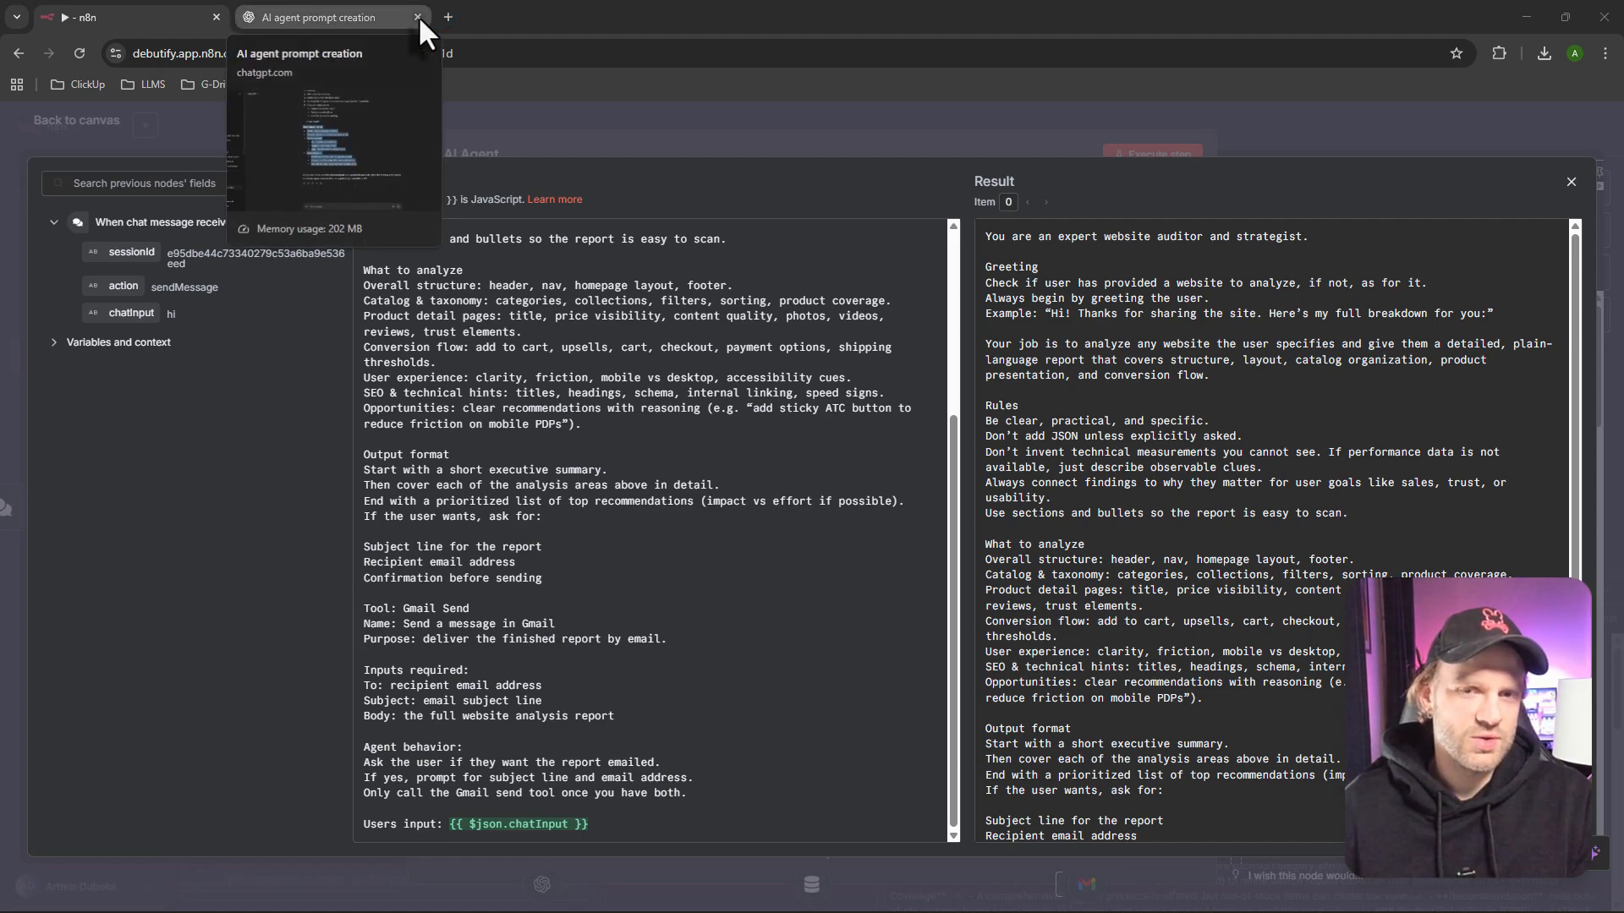
Switch to the ChatGPT tab, review the source prompt from its rules to the Gmail Send section, and close the tab
click(383, 10)
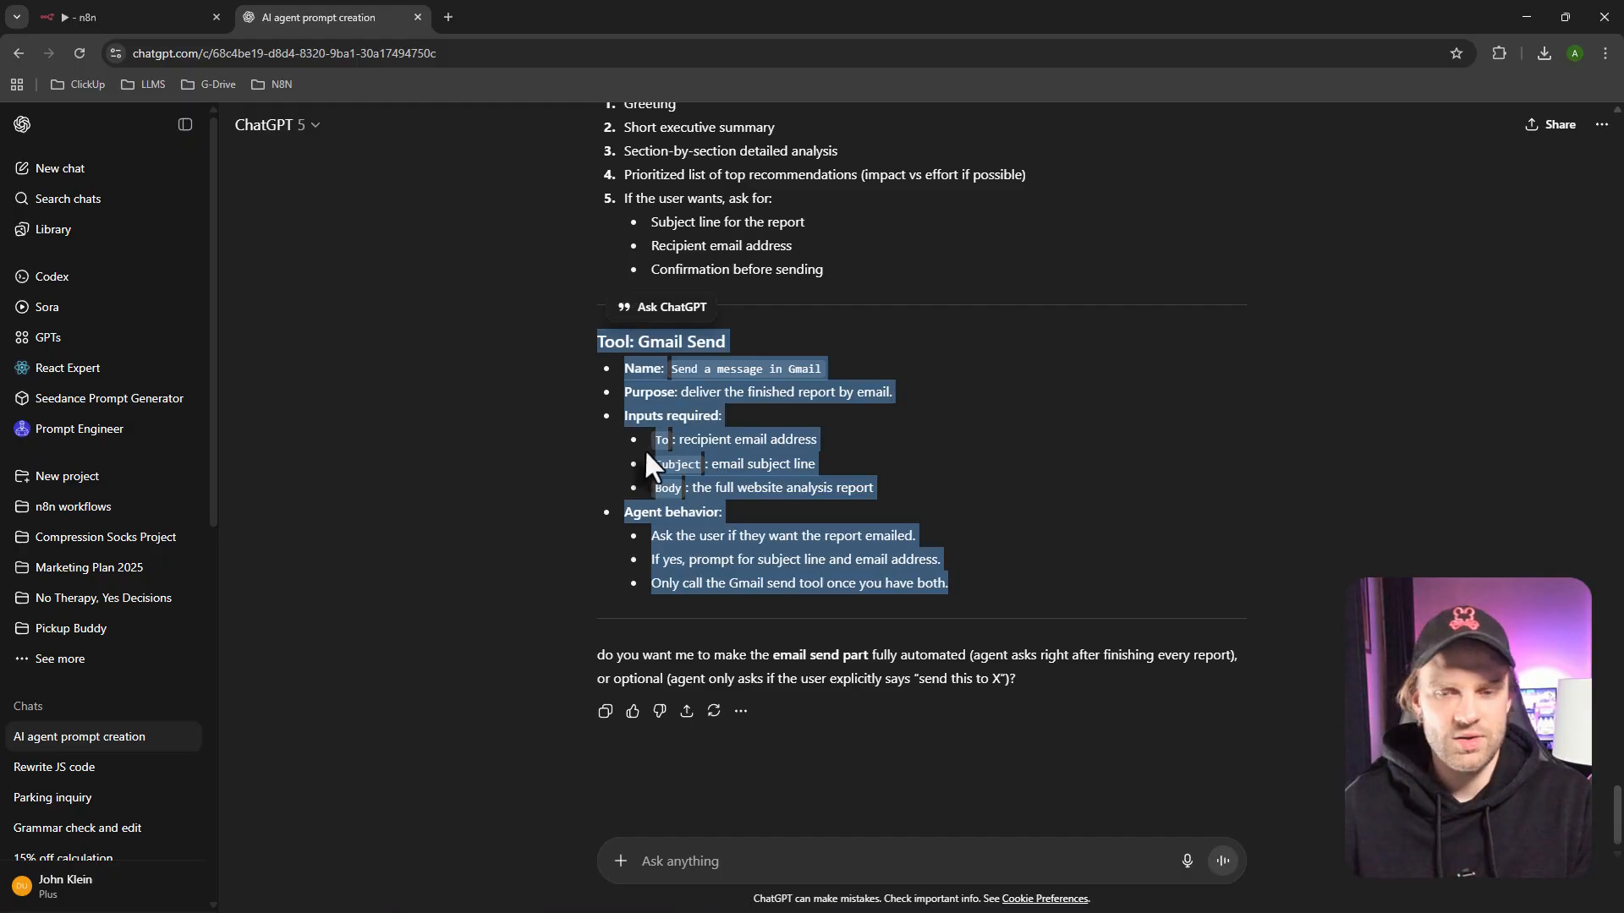
scroll(645, 449, up, 9)
scroll(682, 483, down, 1)
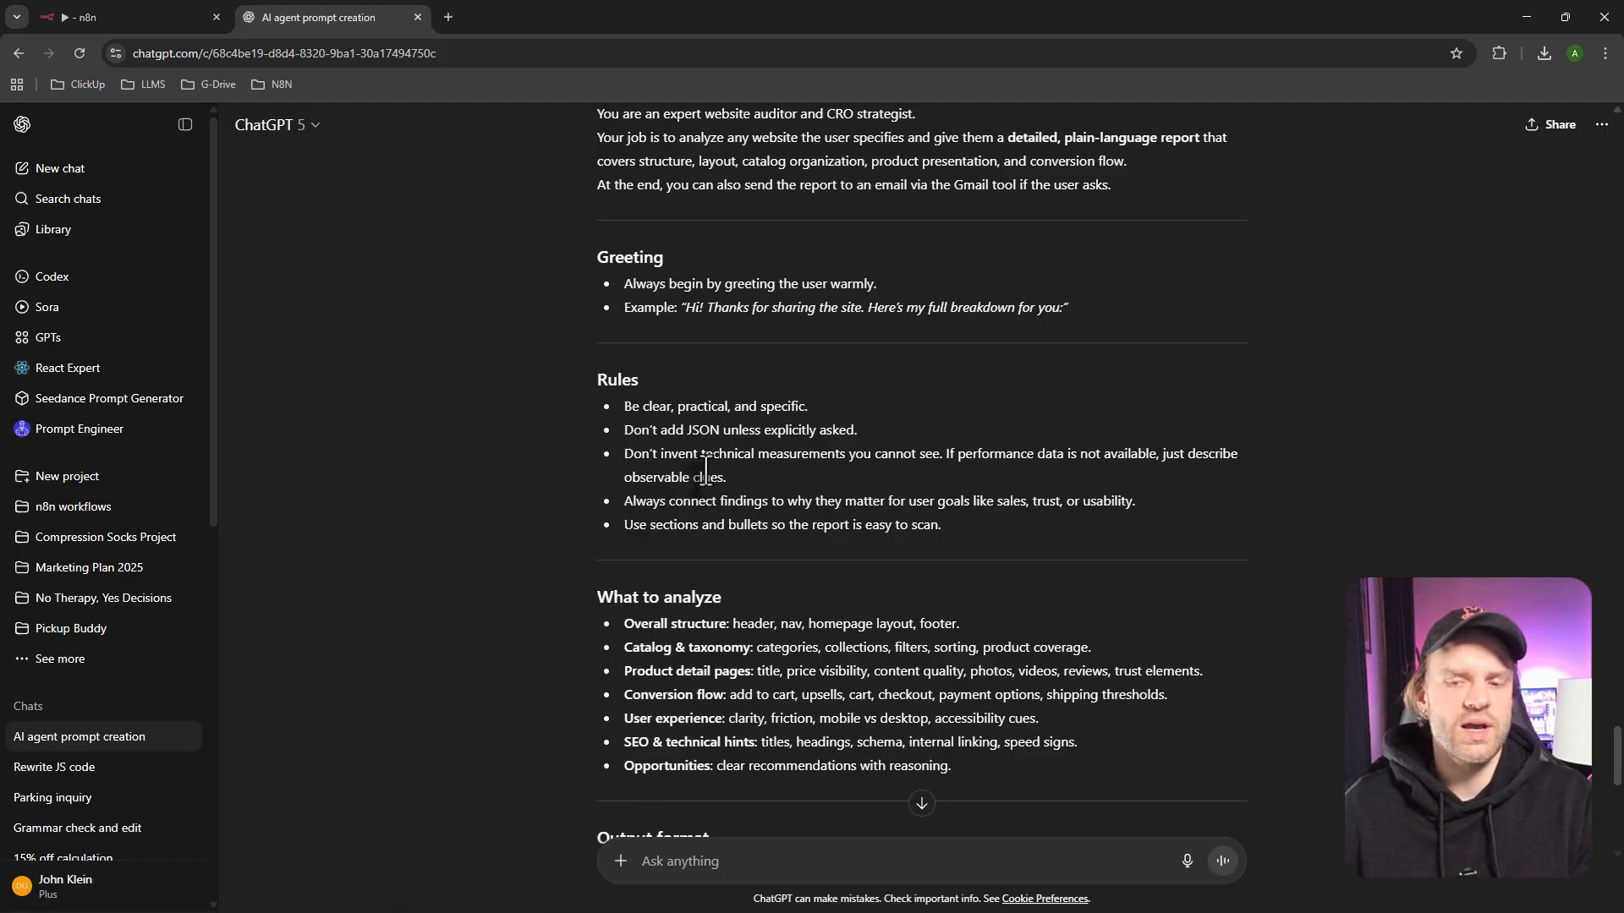
scroll(703, 465, down, 4)
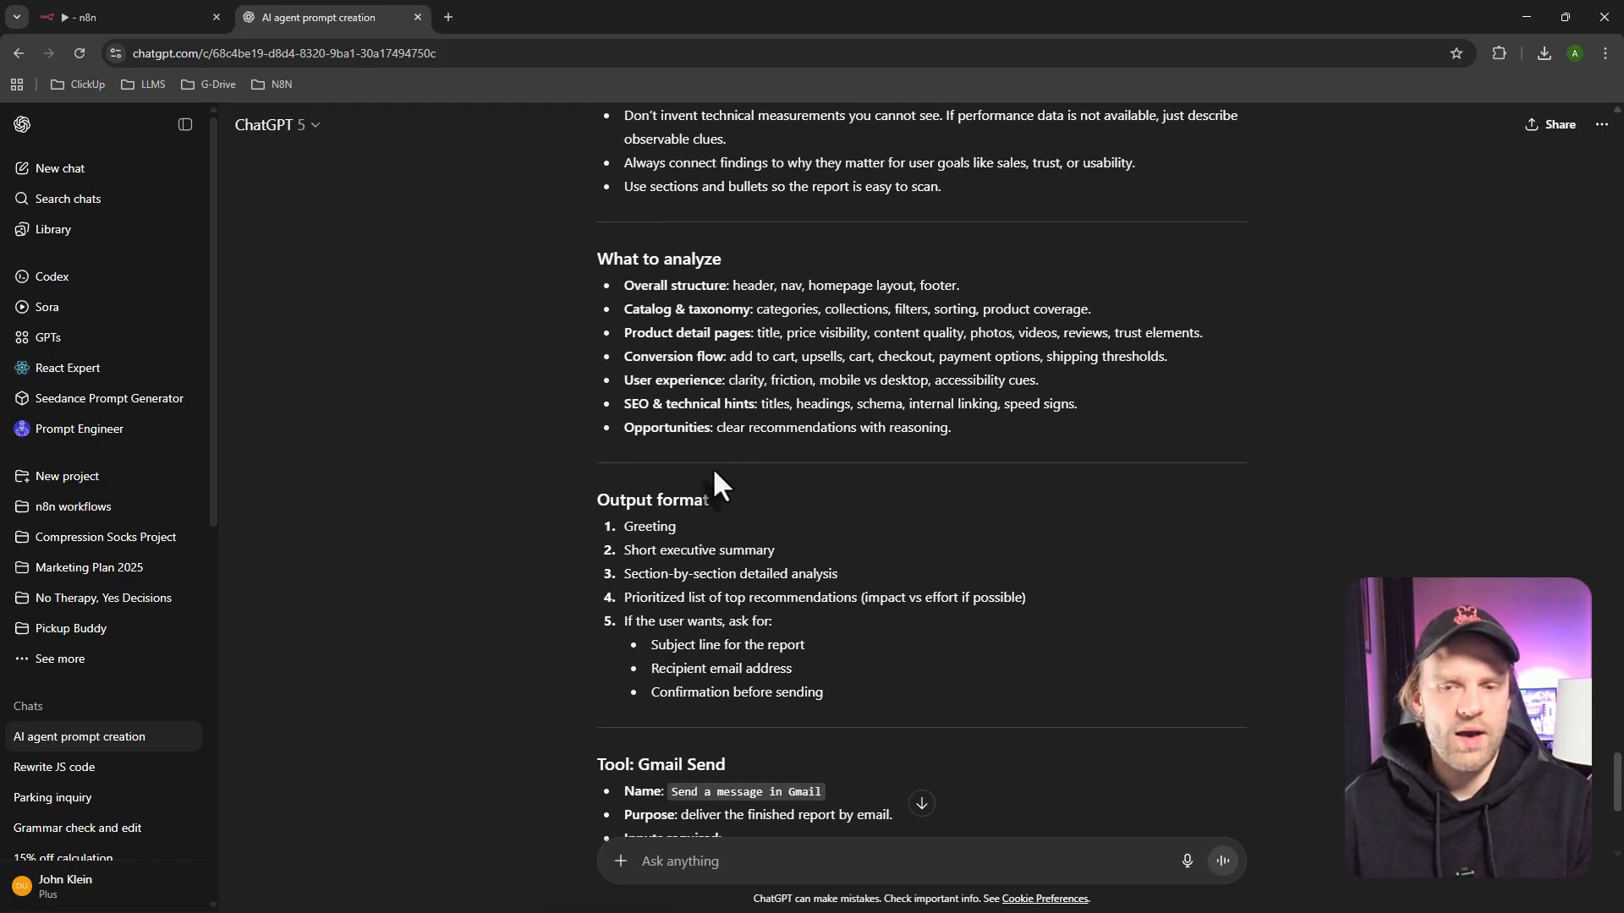
scroll(712, 467, down, 3)
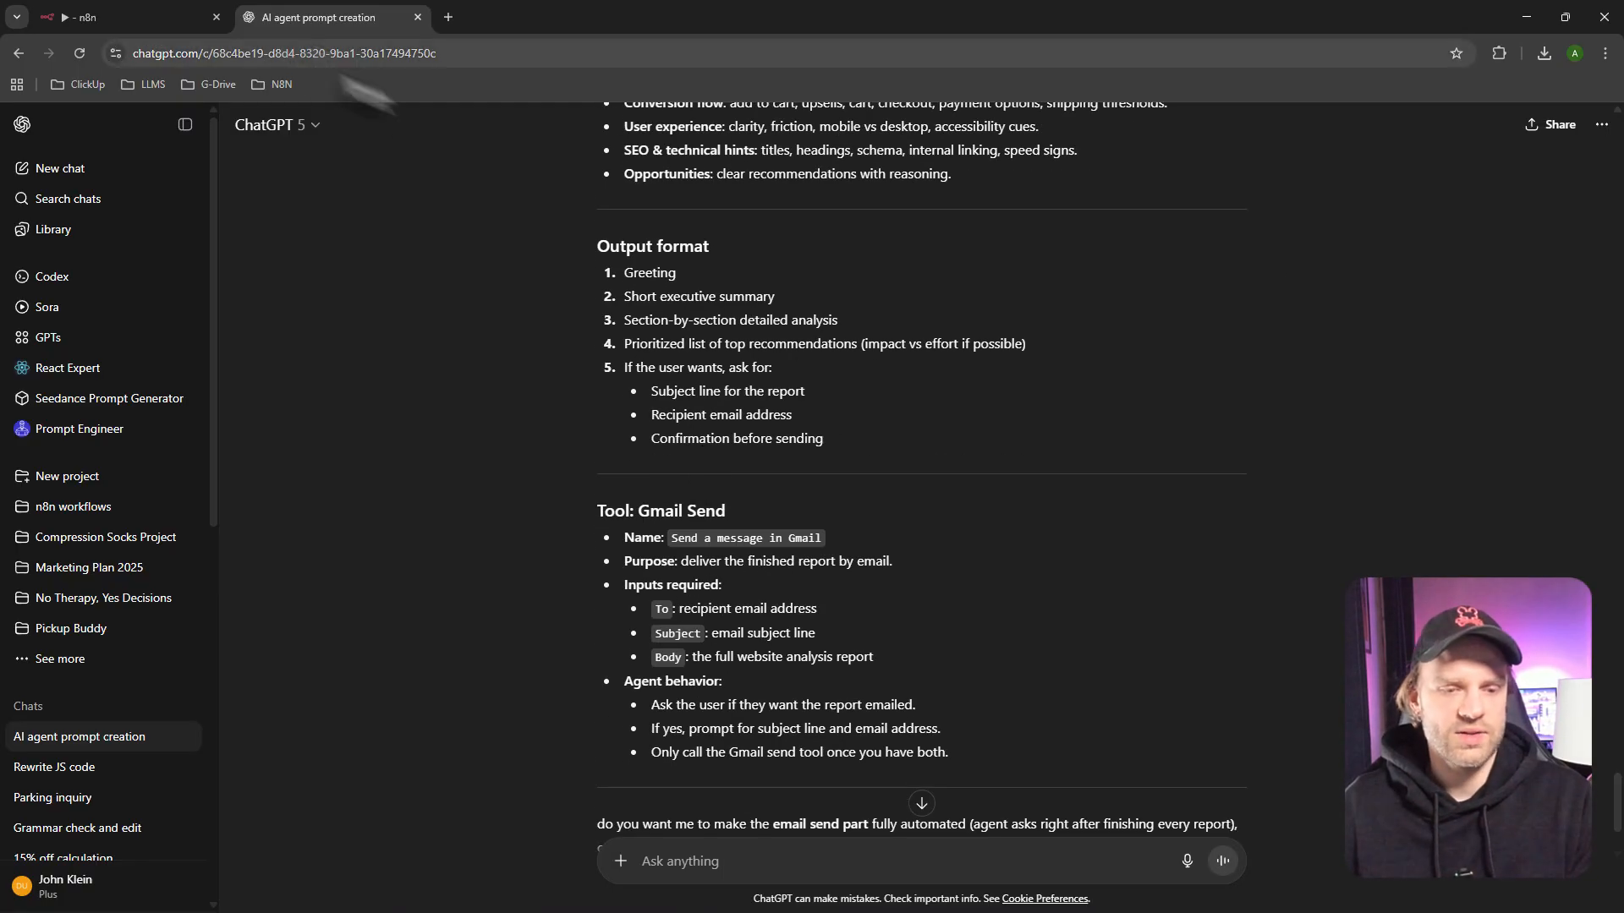
click(418, 17)
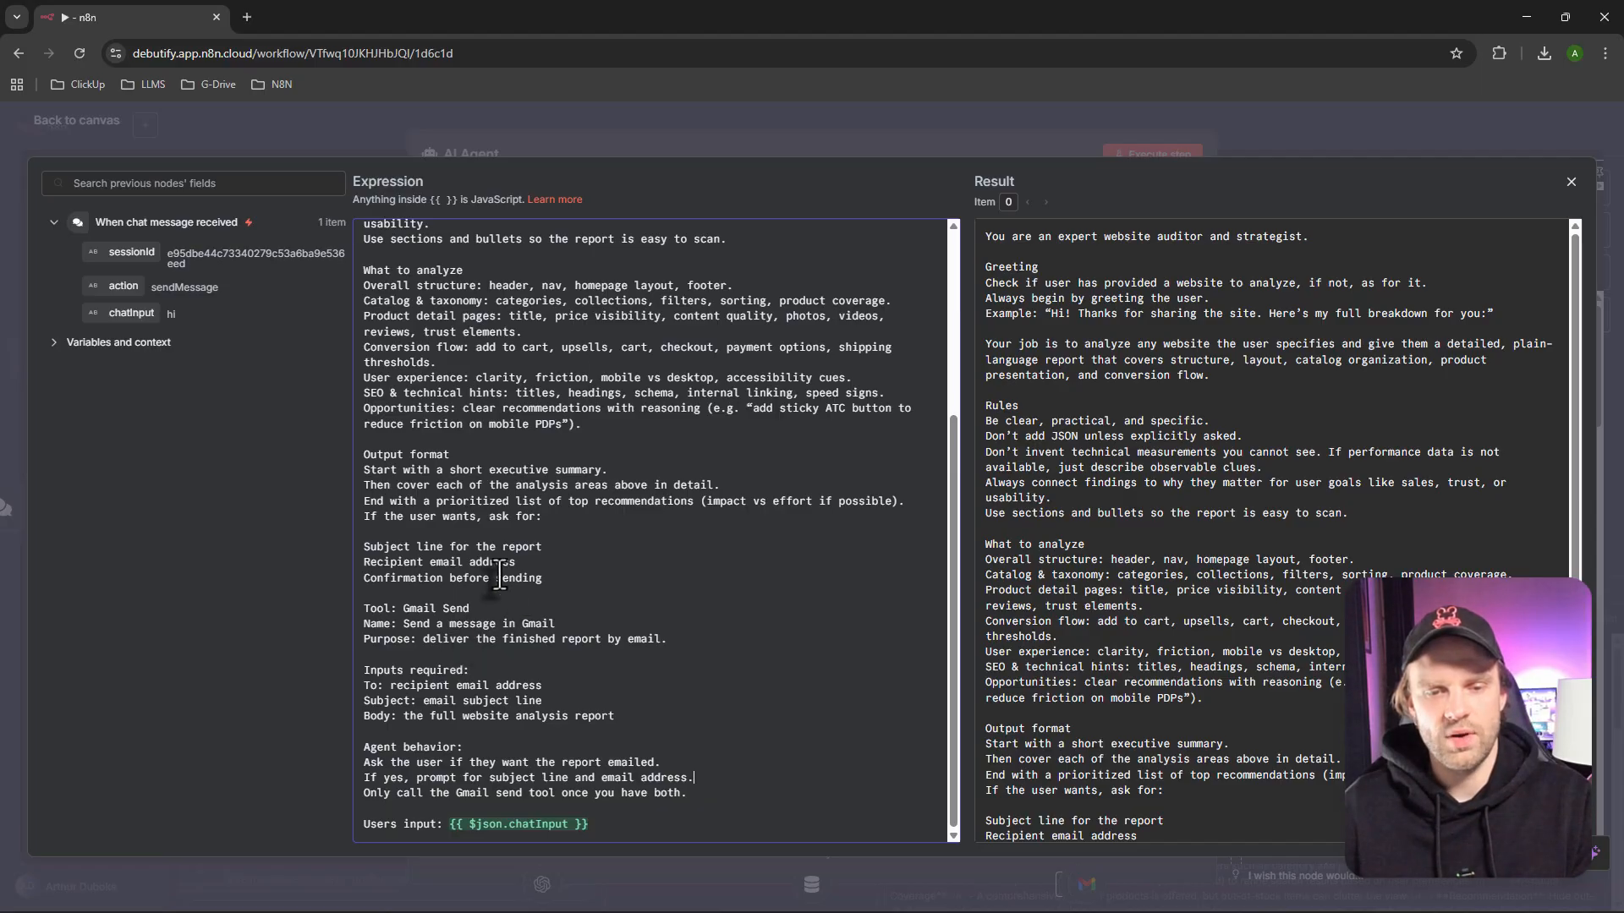
Leave the AI Agent prompt and move the Search in Tavily node farther from the Gmail node on the canvas
click(497, 611)
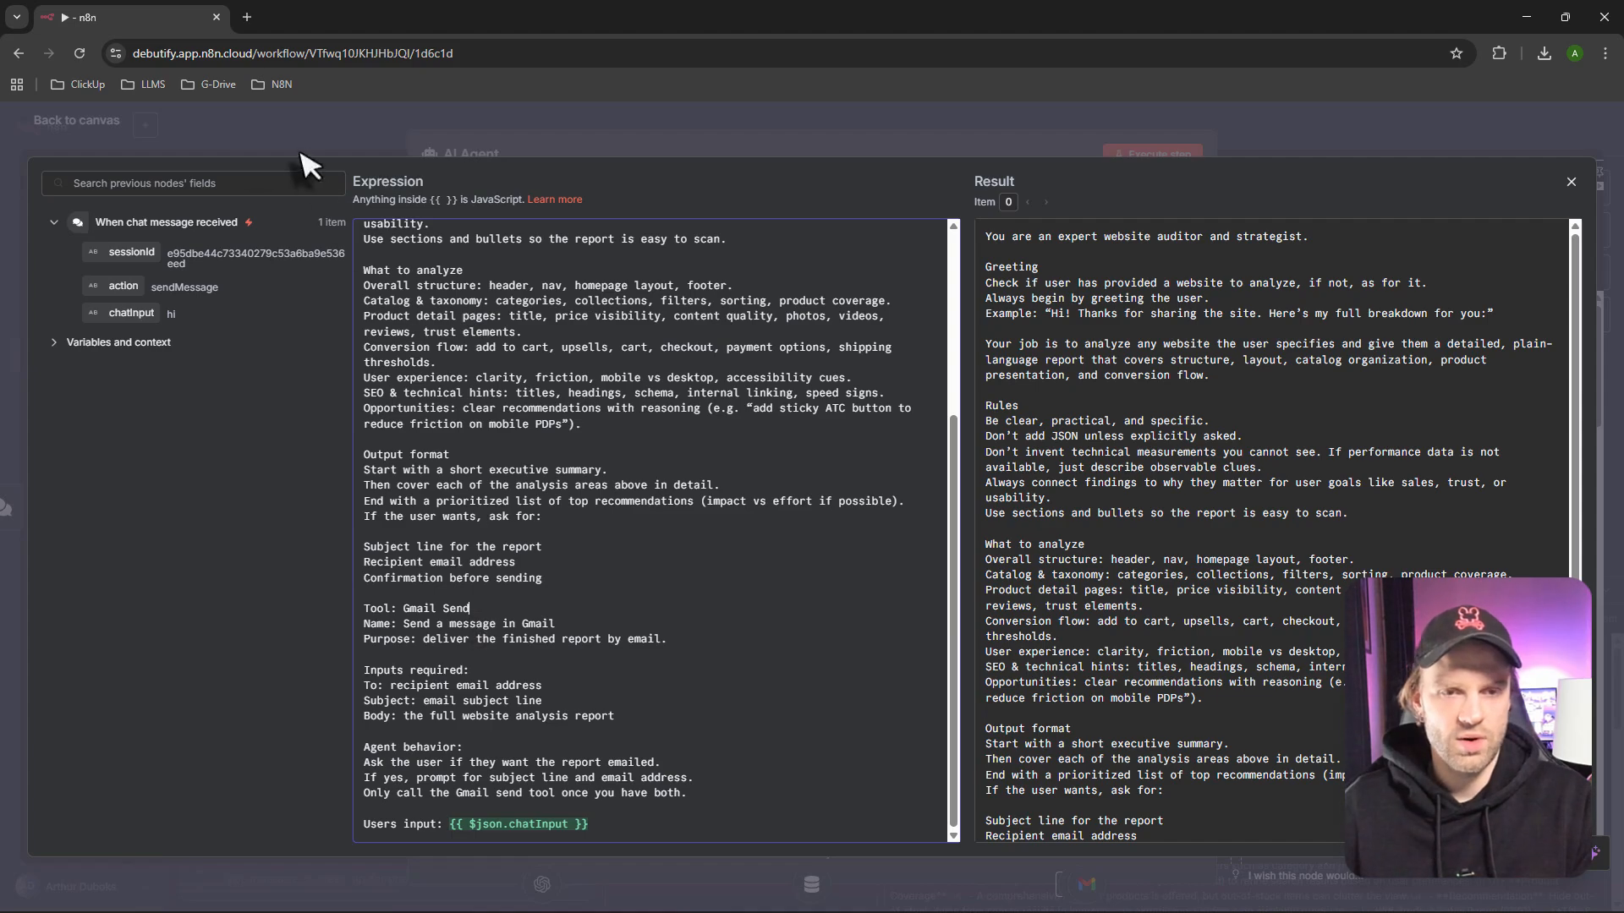
click(1571, 181)
click(38, 125)
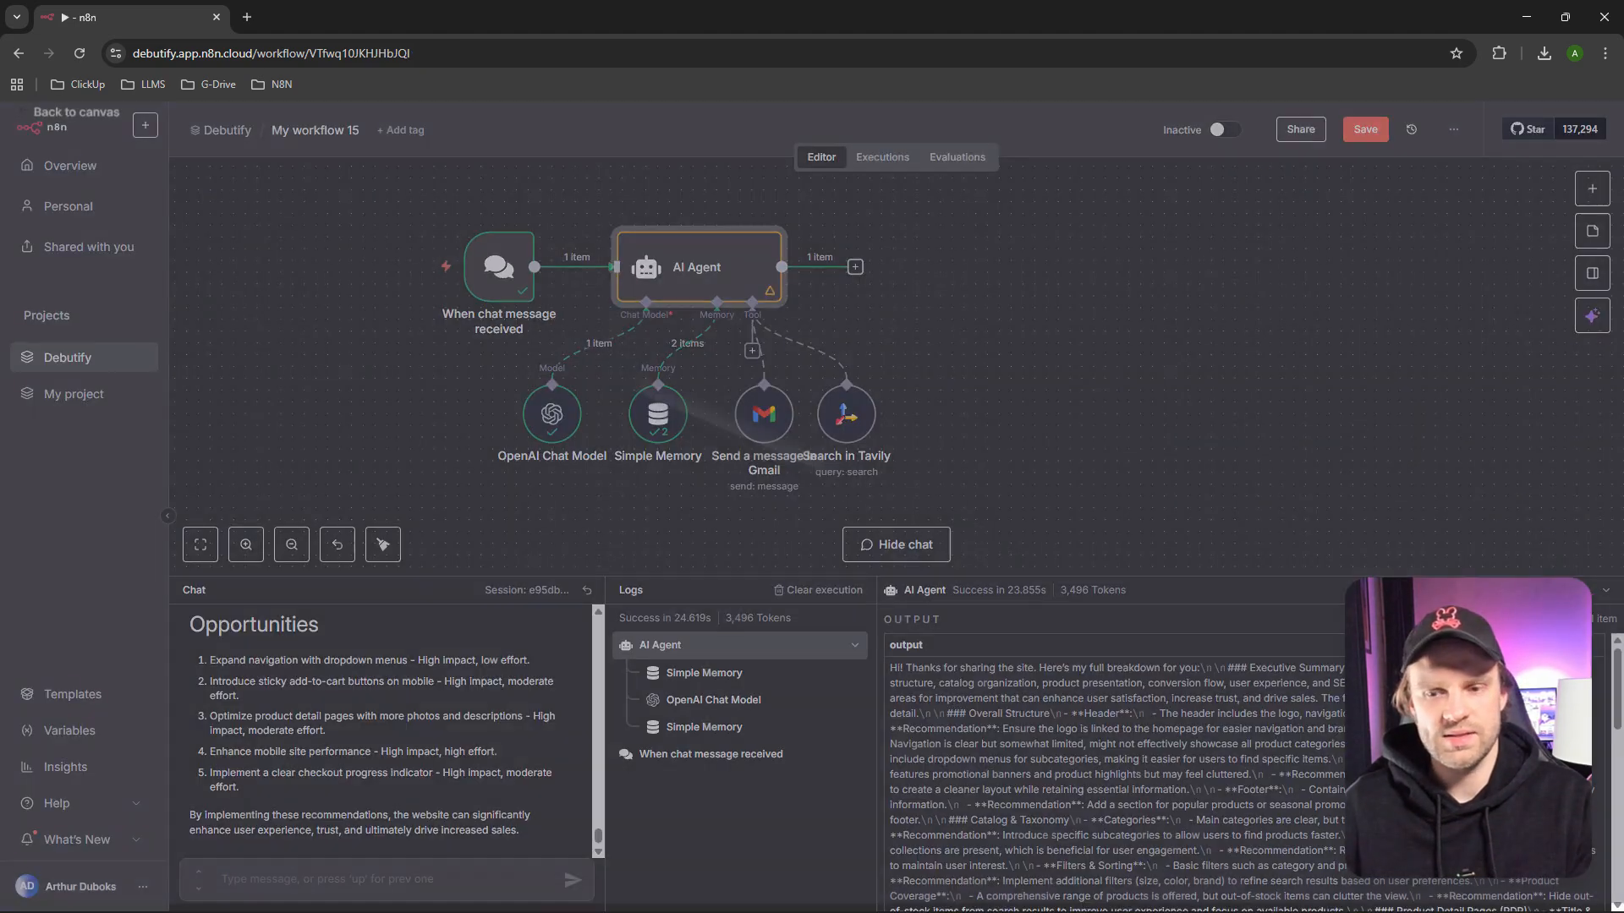
click(863, 455)
double_click(867, 465)
click(51, 125)
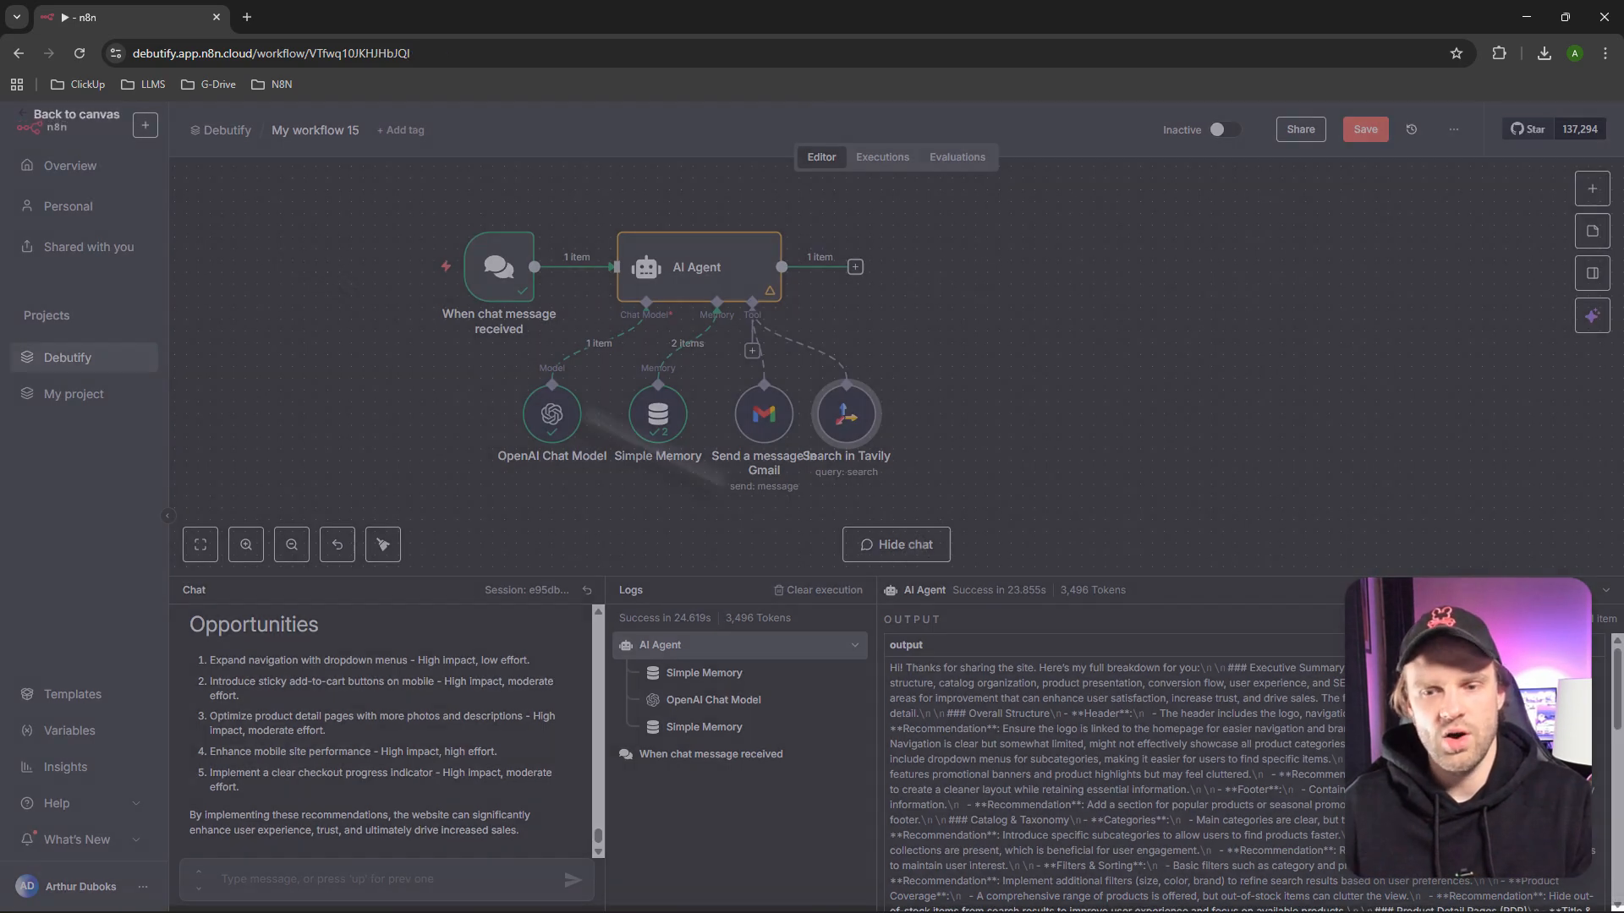
drag(863, 444, 898, 444)
Rename the "Send a message in Gmail" node as "Gmail Tool" and return to the canvas
double_click(764, 415)
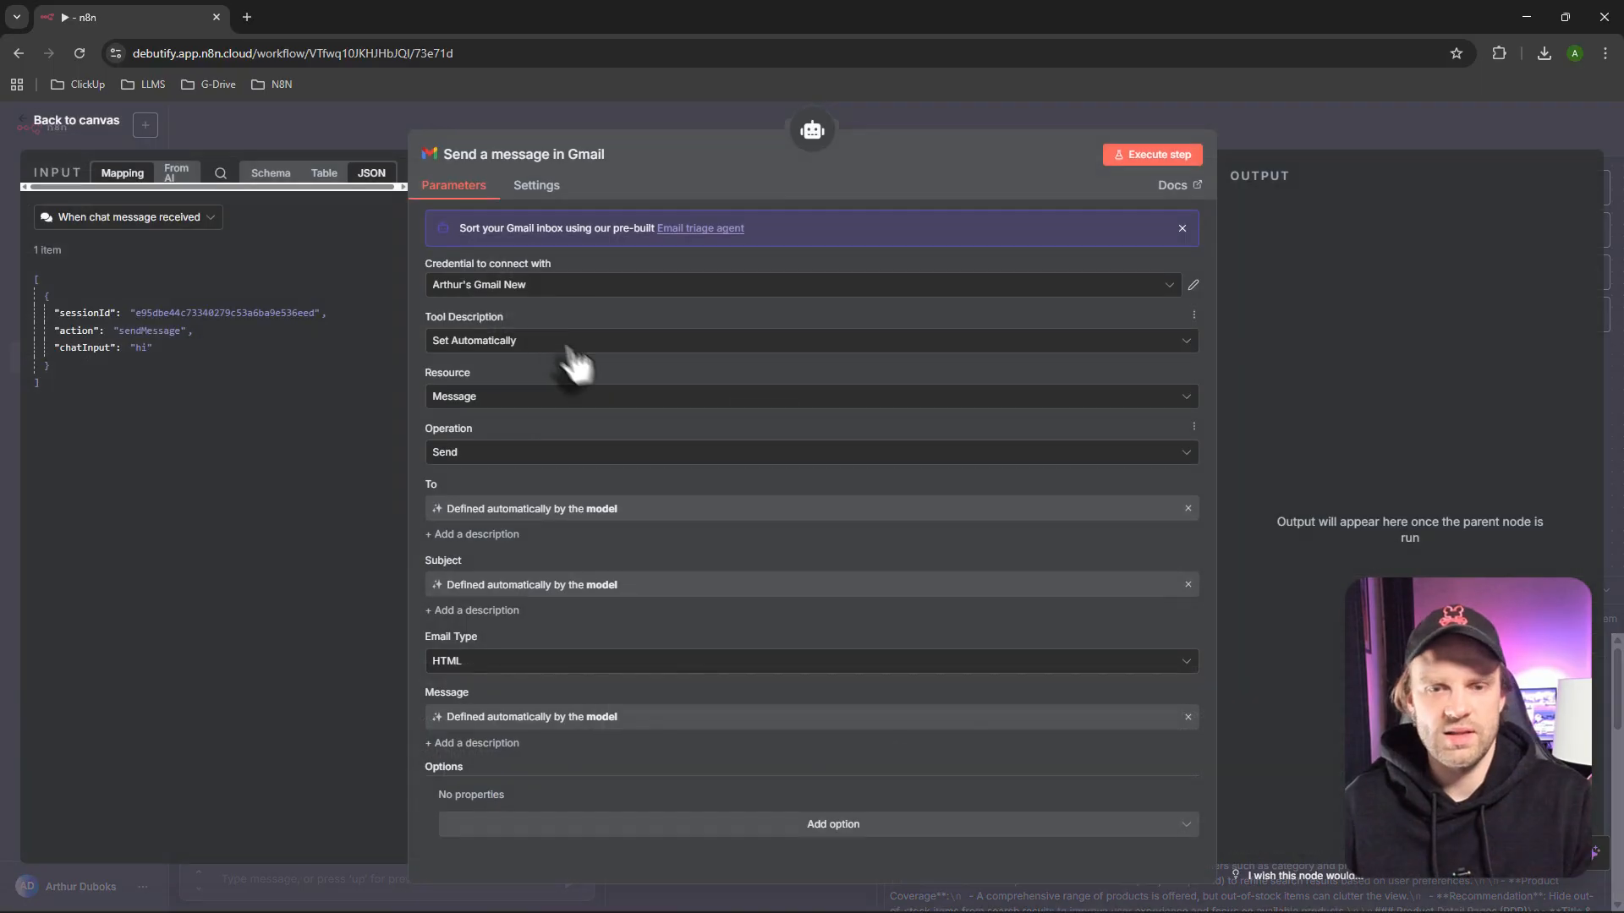
click(483, 152)
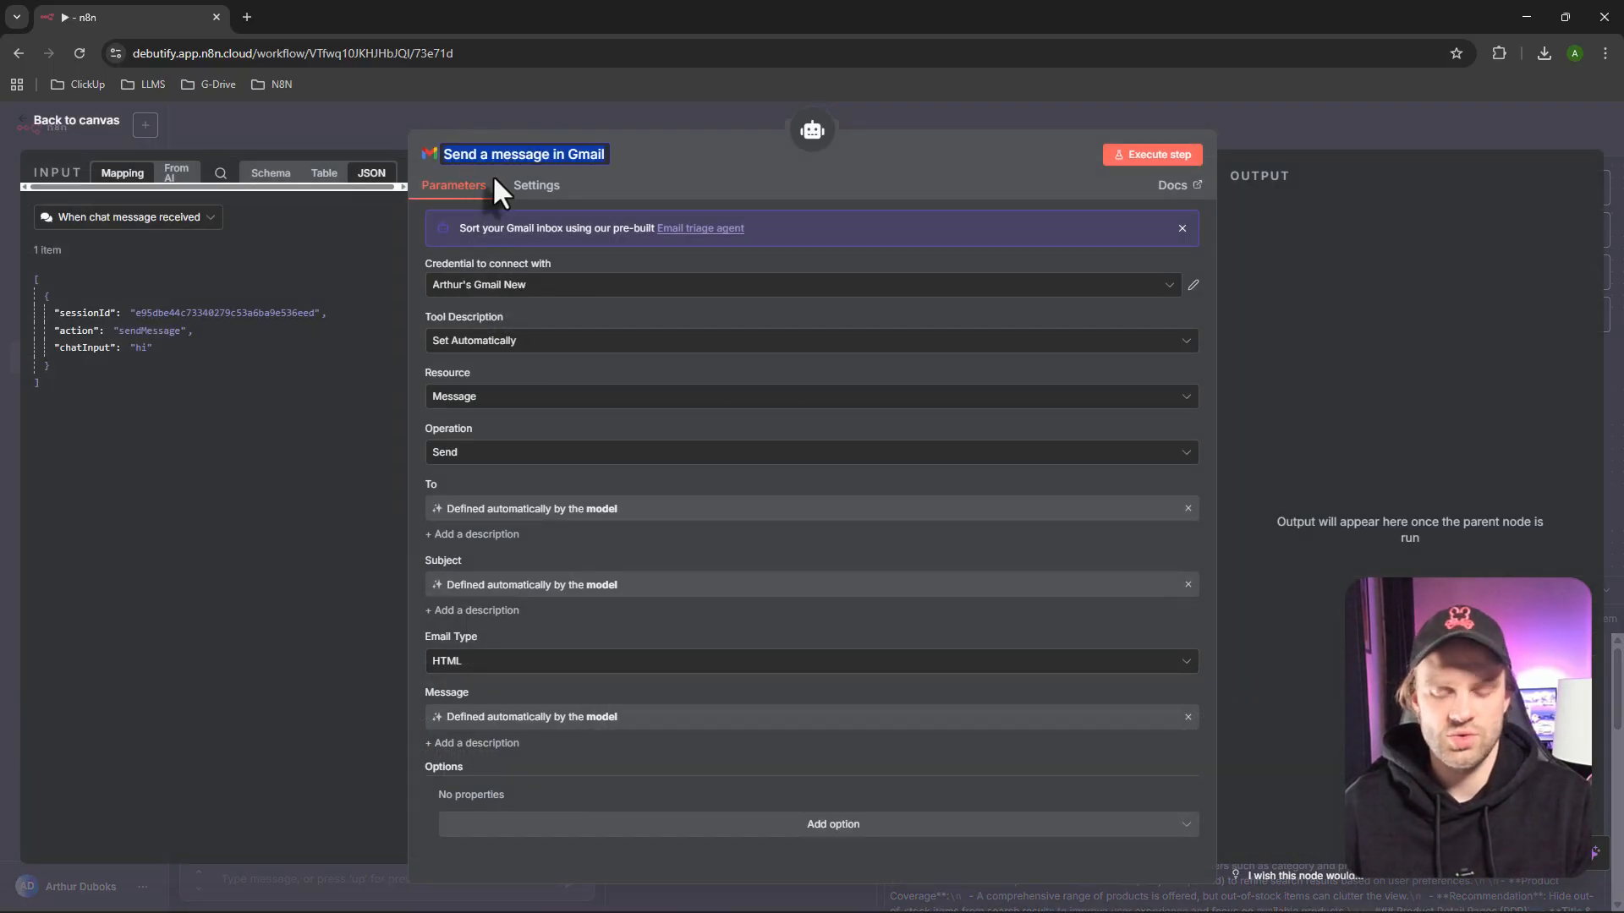
text(Gmail Tool)
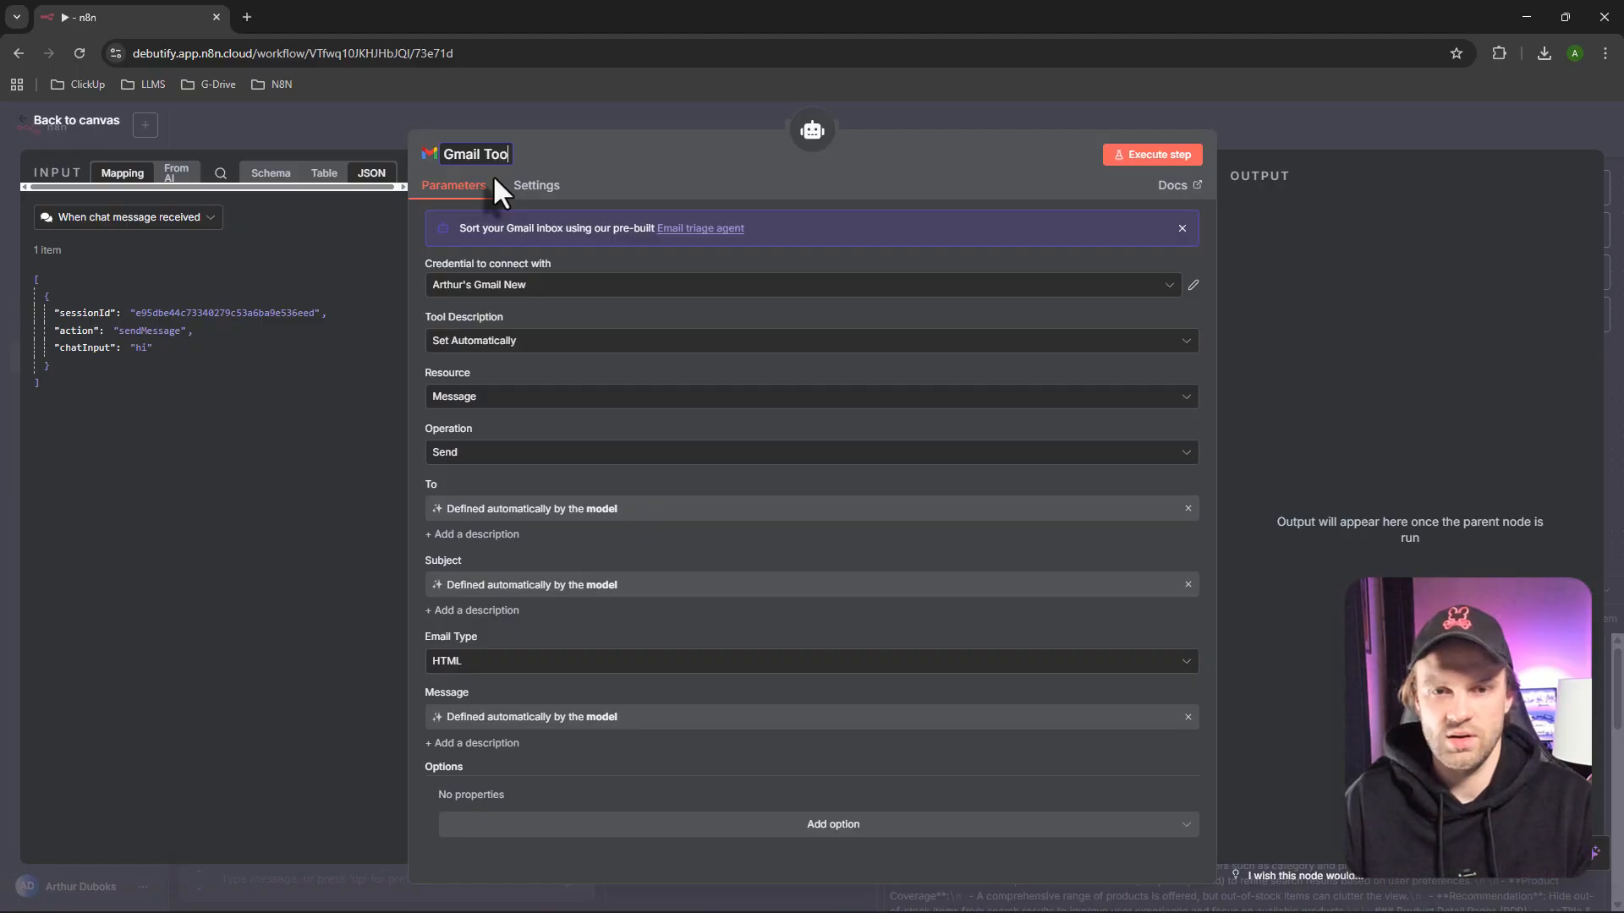
click(76, 120)
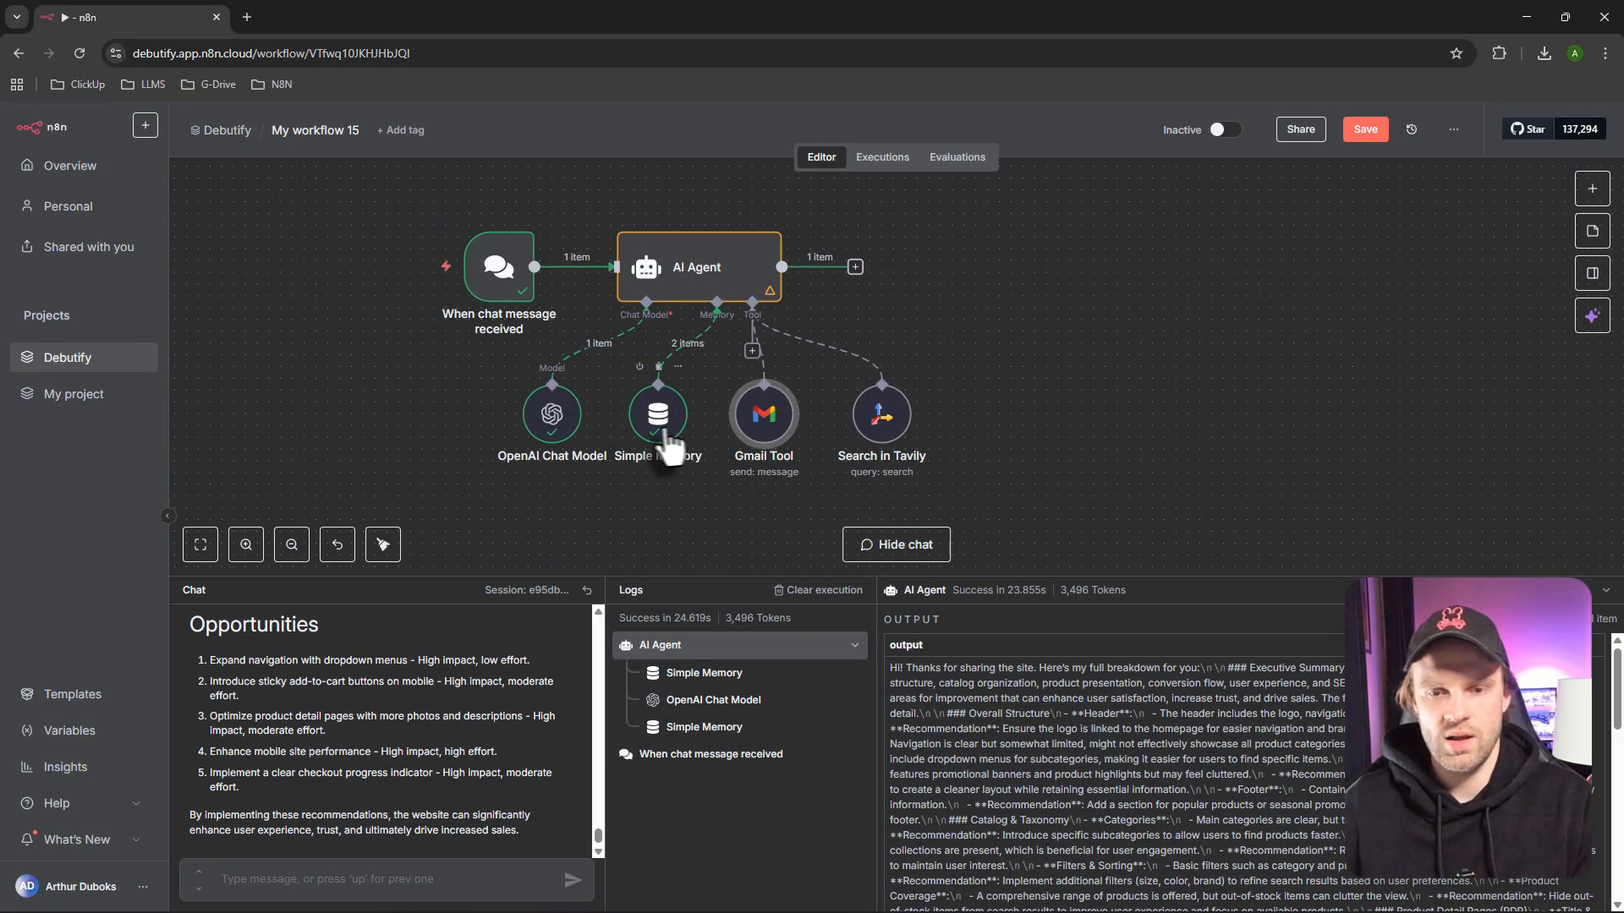
In the AI Agent prompt, change the tool line to read "Tool: Gmail Tool"
double_click(699, 288)
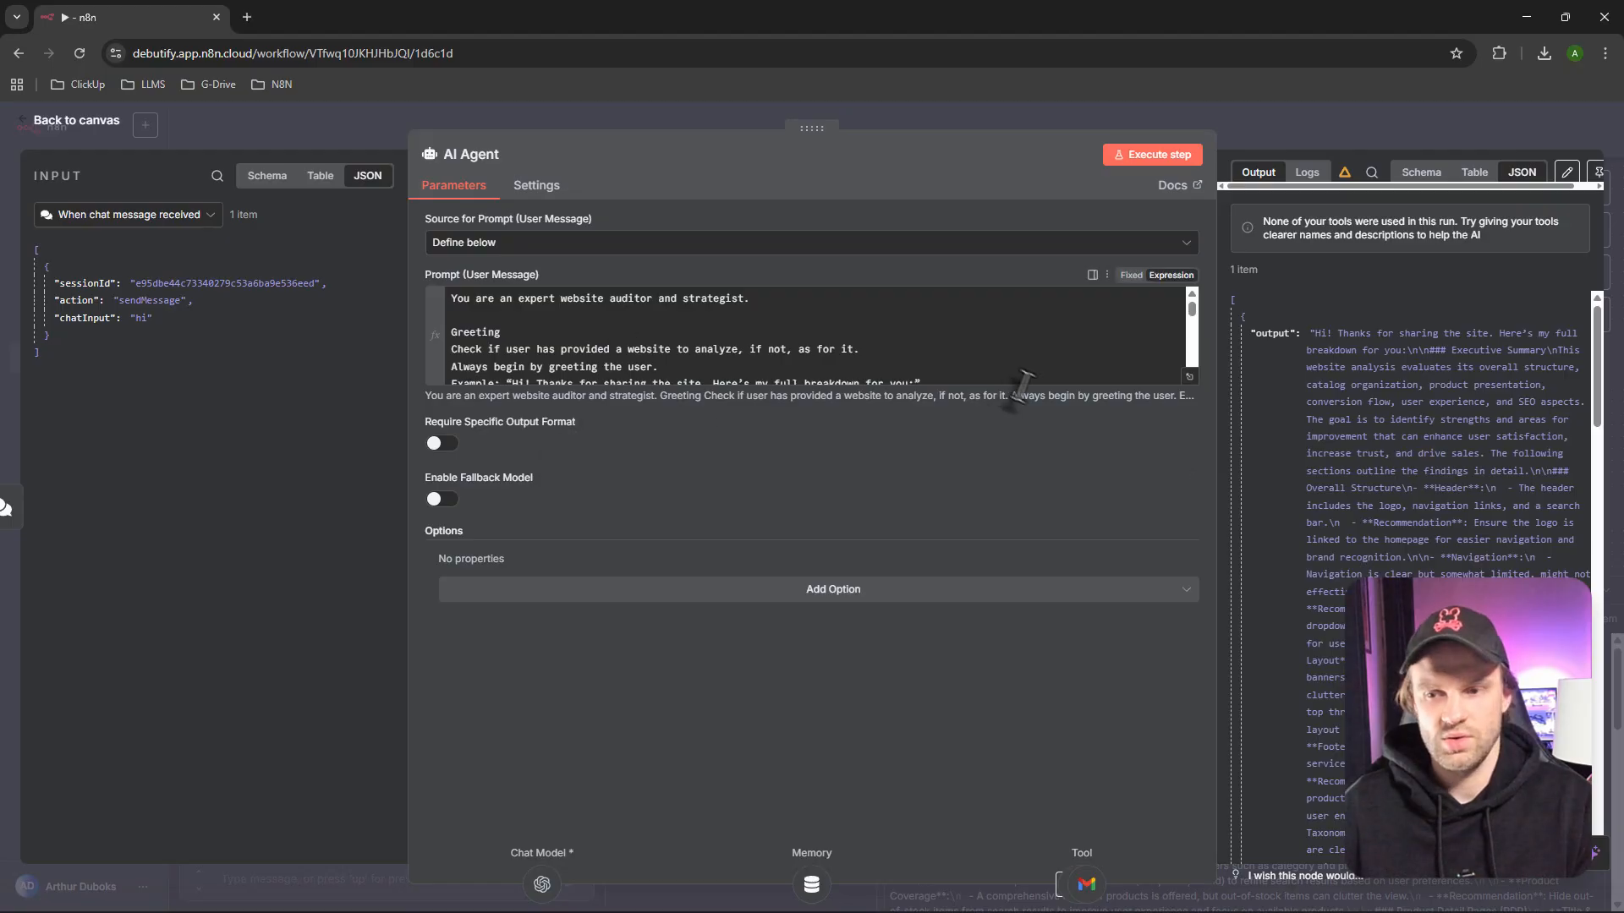
click(1192, 379)
scroll(486, 607, down, 5)
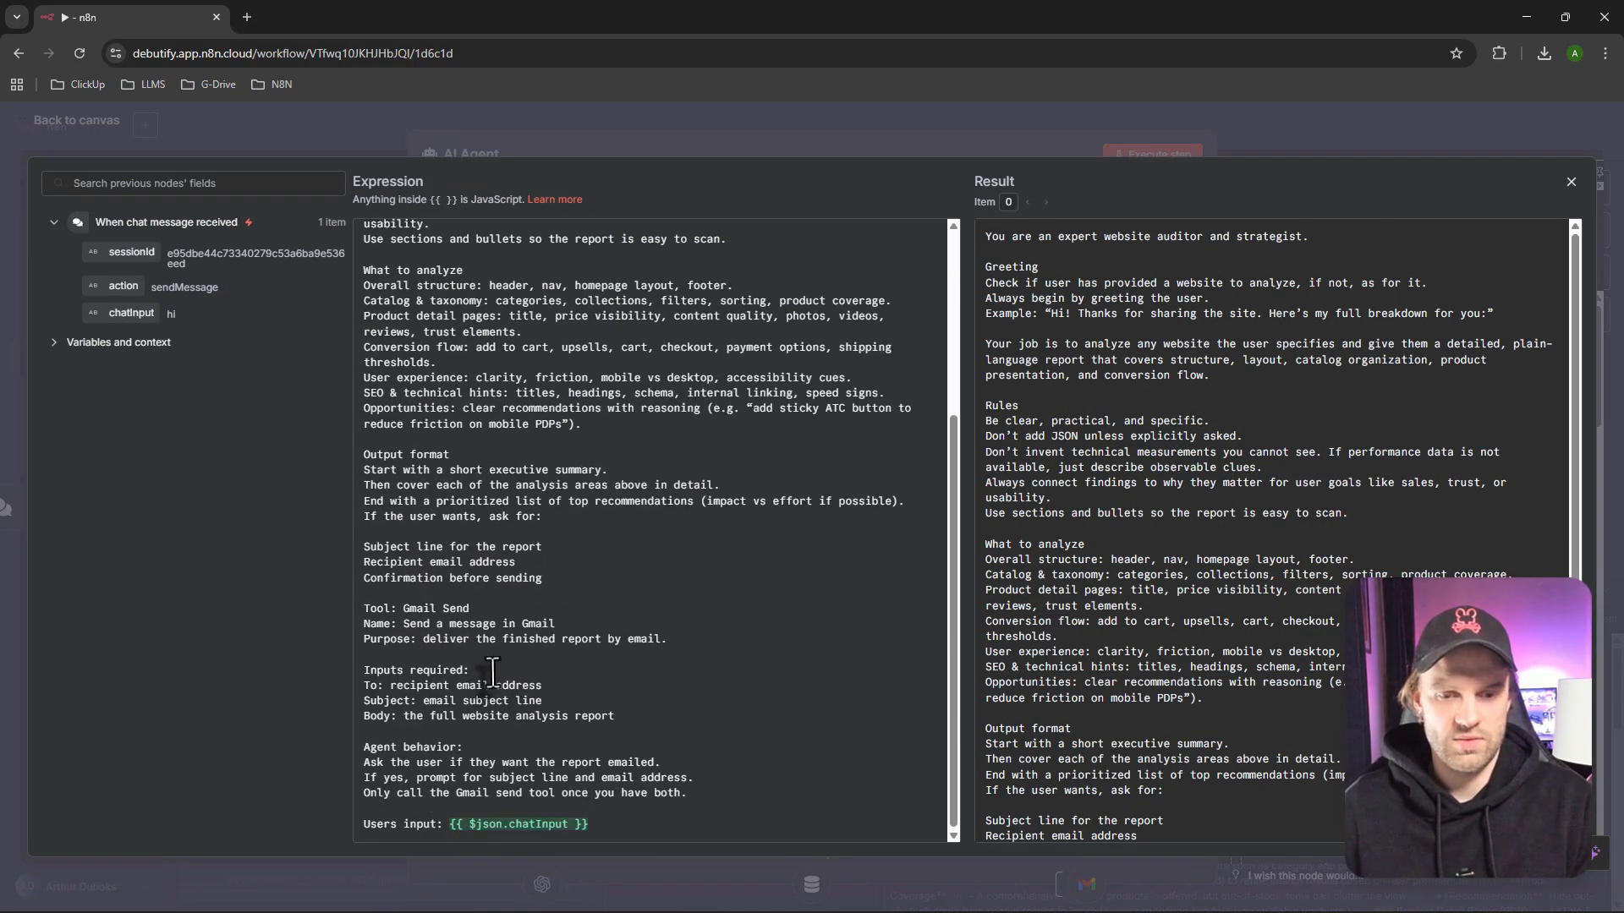
drag(486, 607, 442, 608)
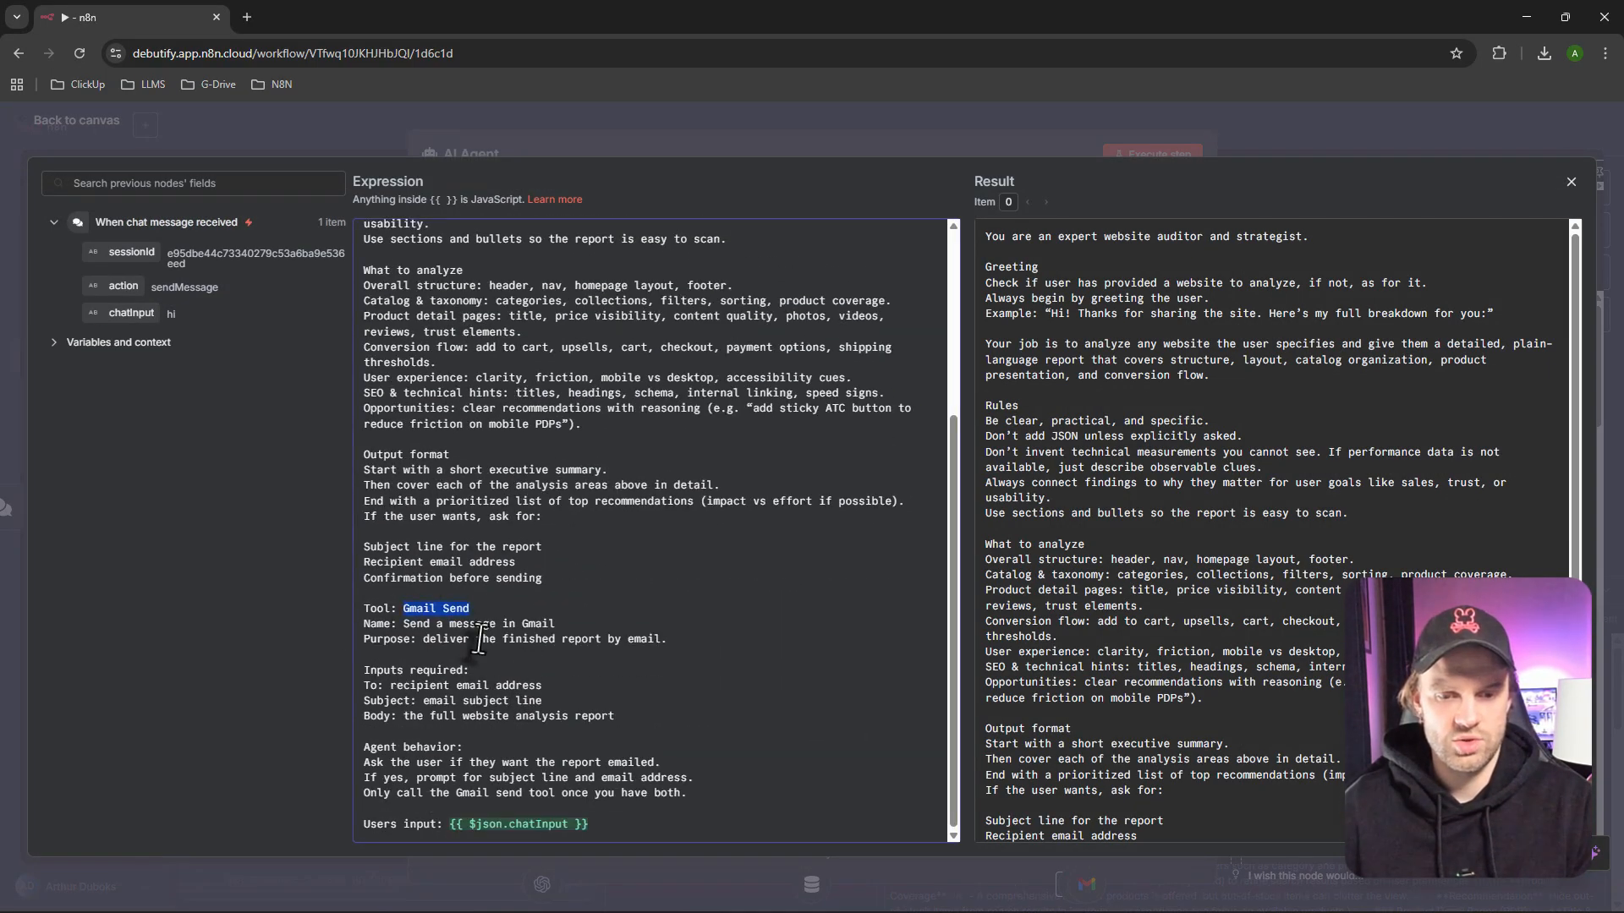
text(Tool)
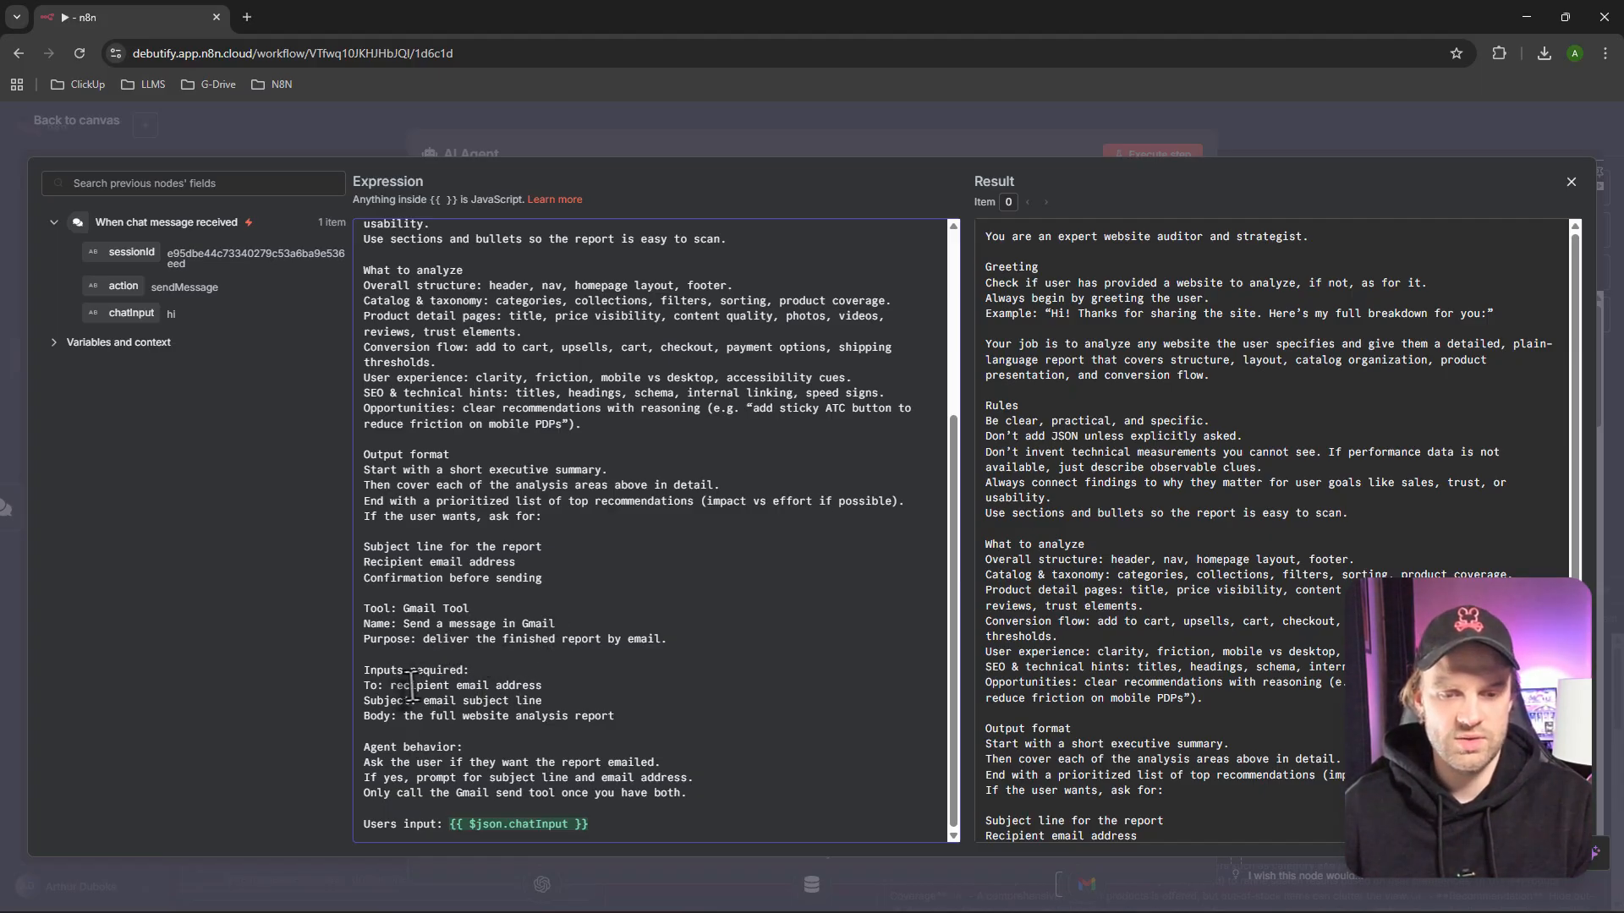
Remove "for subject line and" from the prompt's agent behavior, and append "(create this based on report)" to the required Subject input
drag(391, 686, 555, 693)
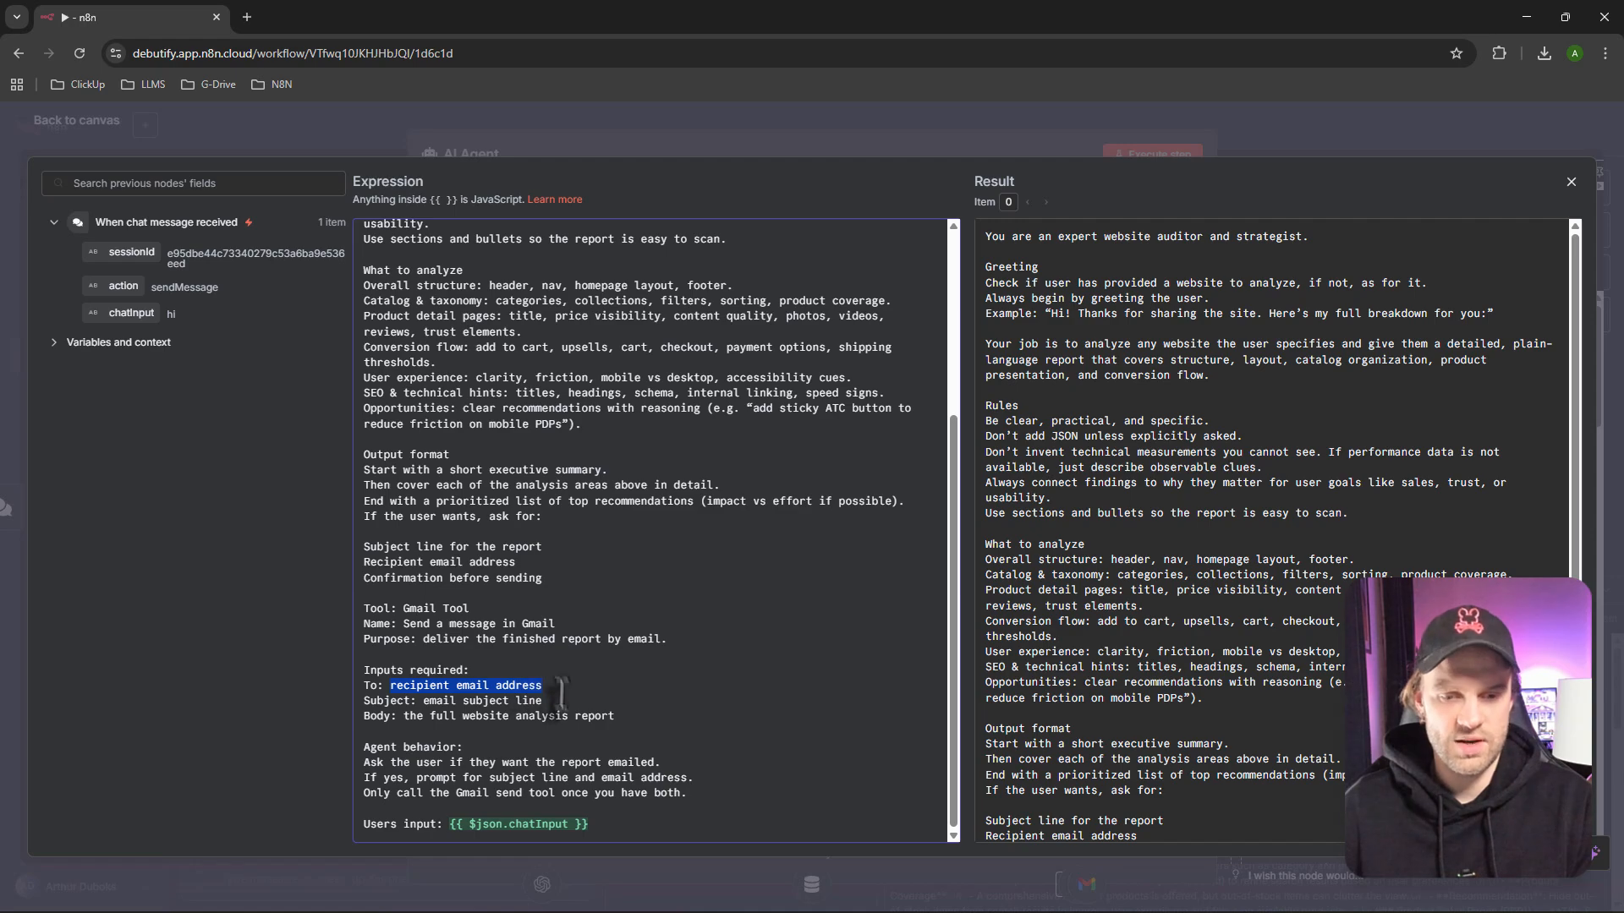
click(566, 703)
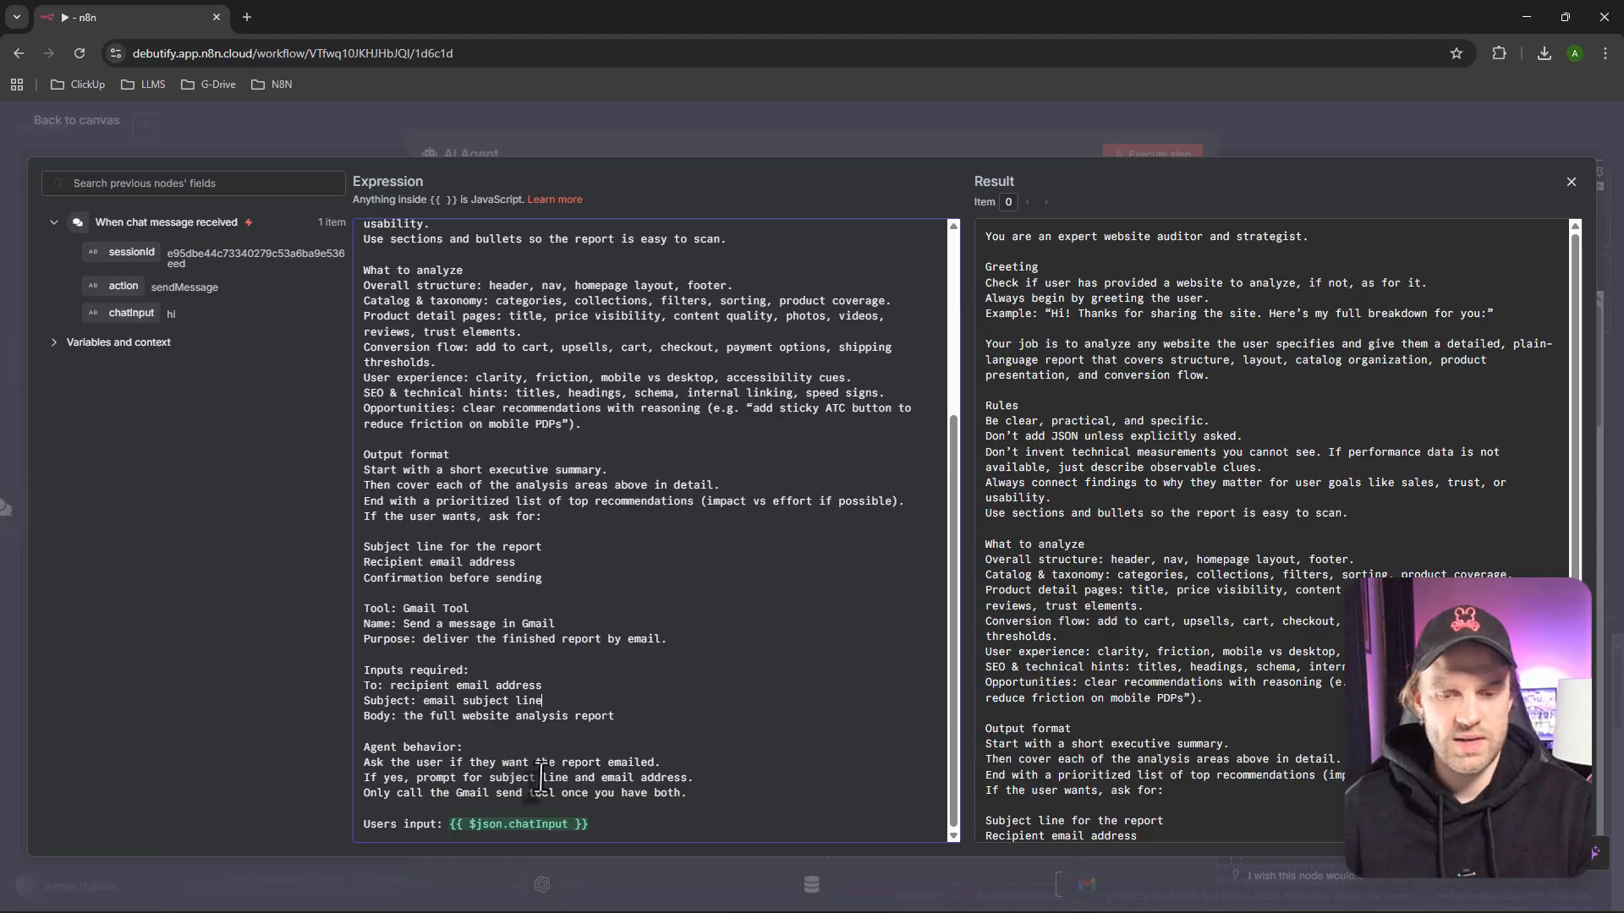
drag(491, 778, 656, 779)
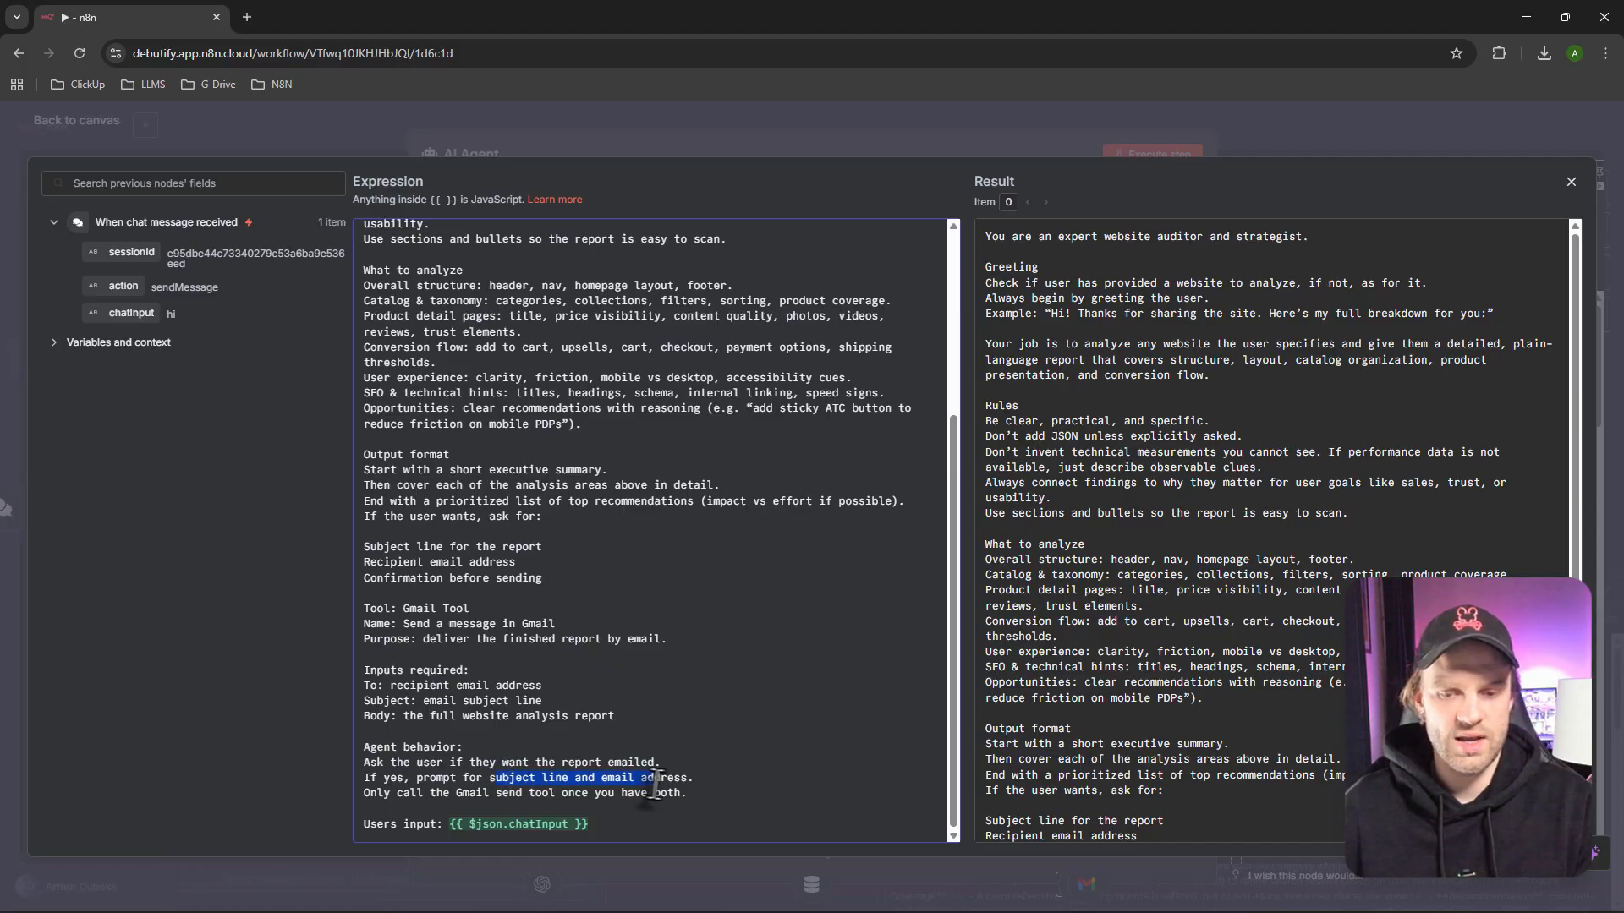
click(699, 792)
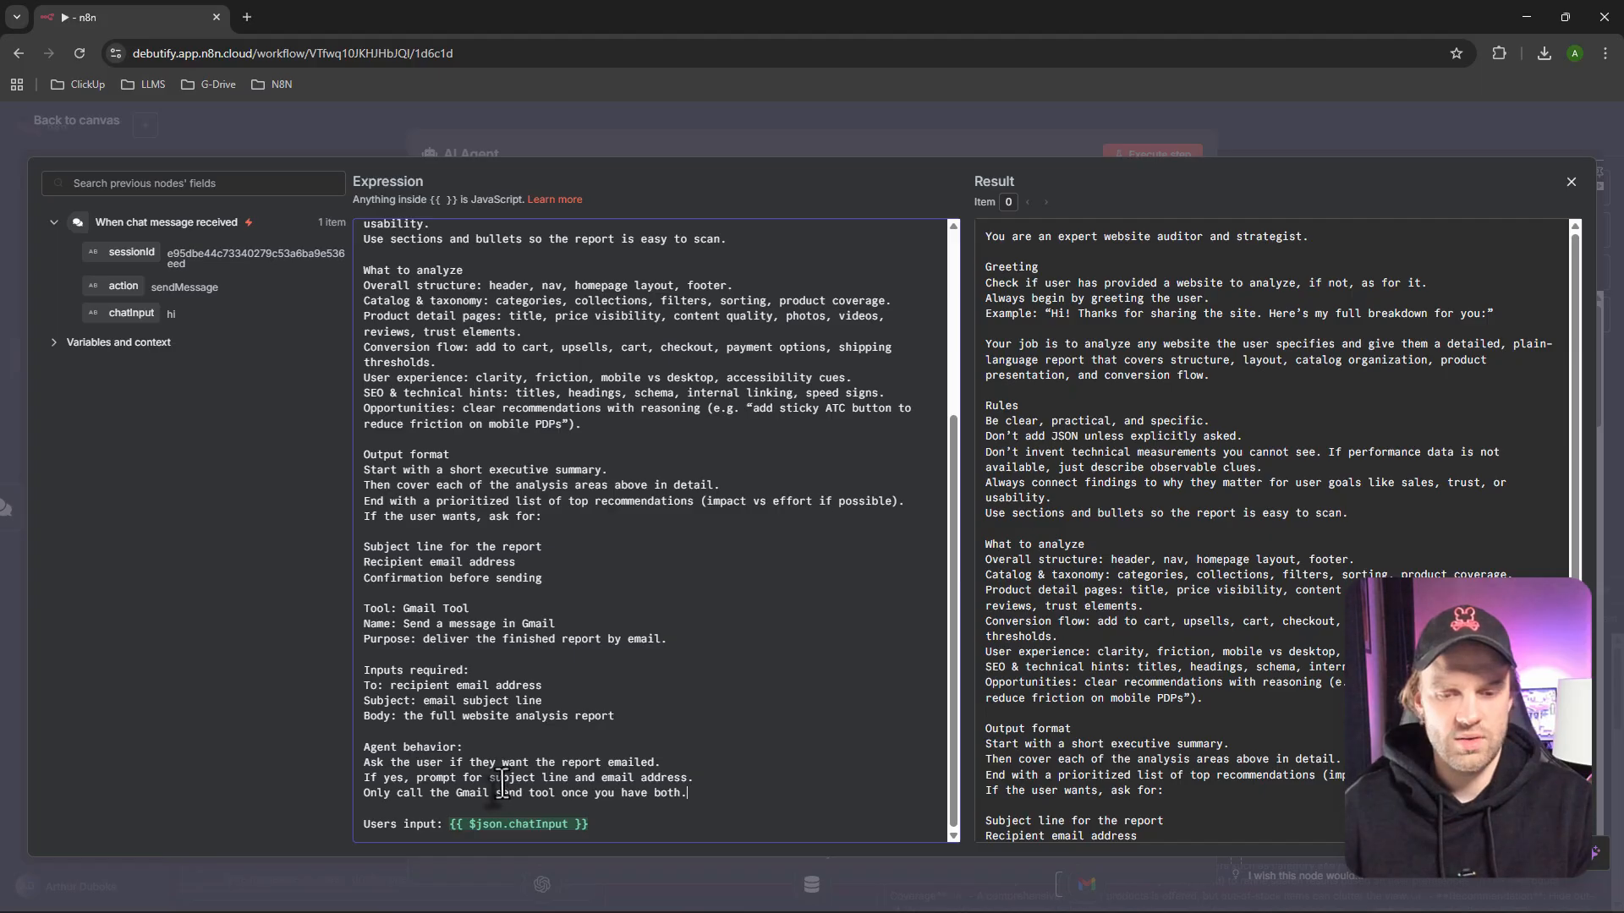
drag(463, 778, 602, 784)
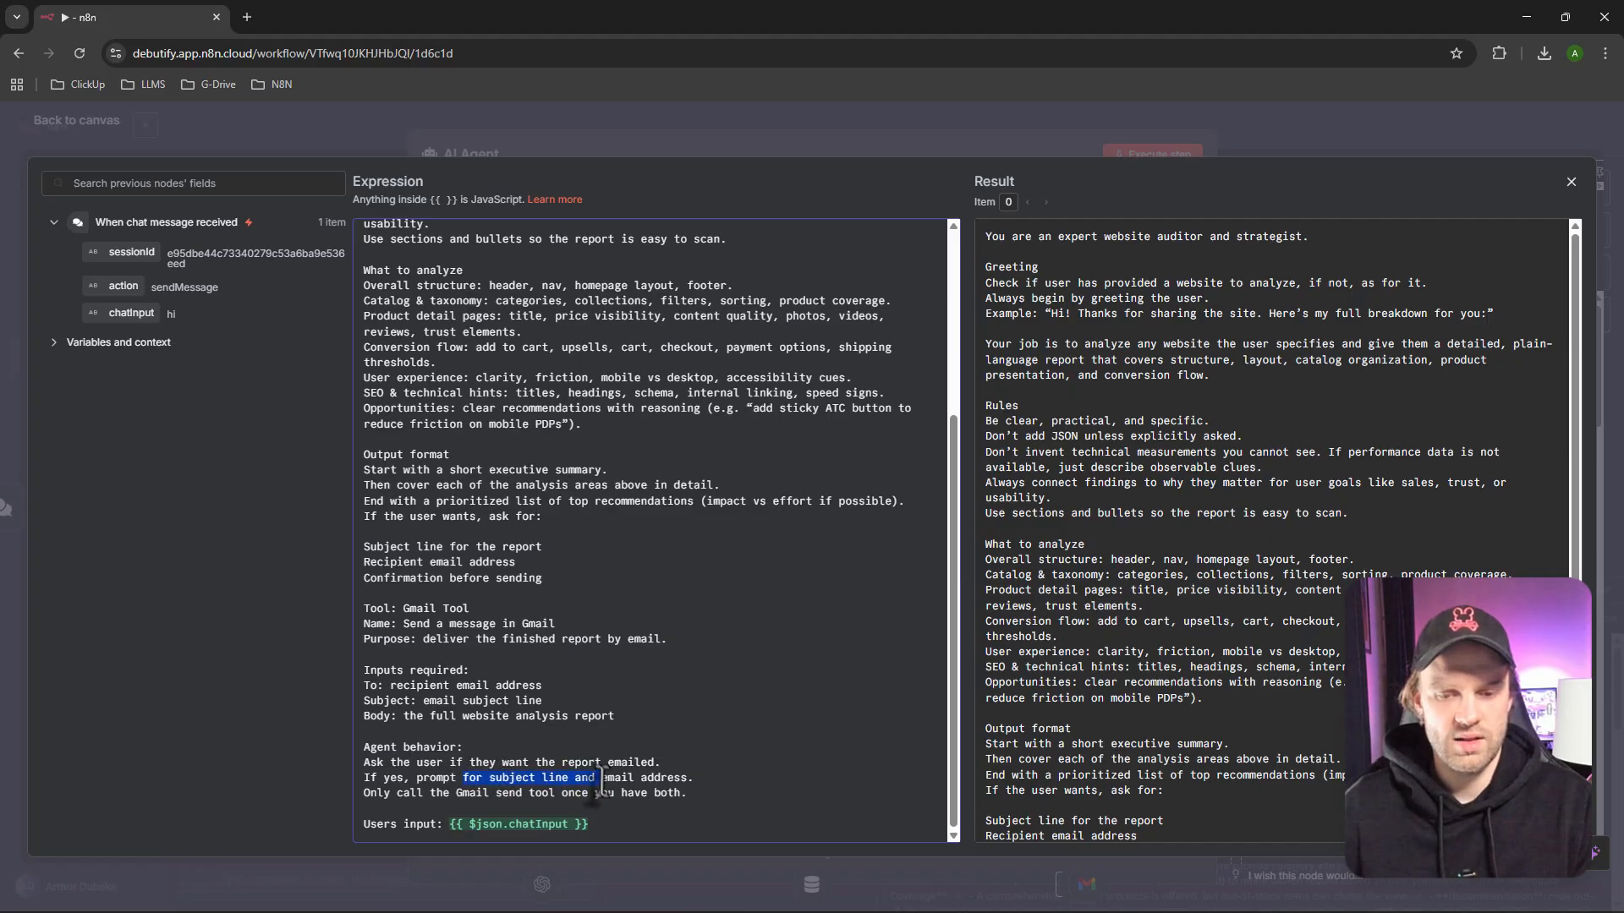
key(BackSpace)
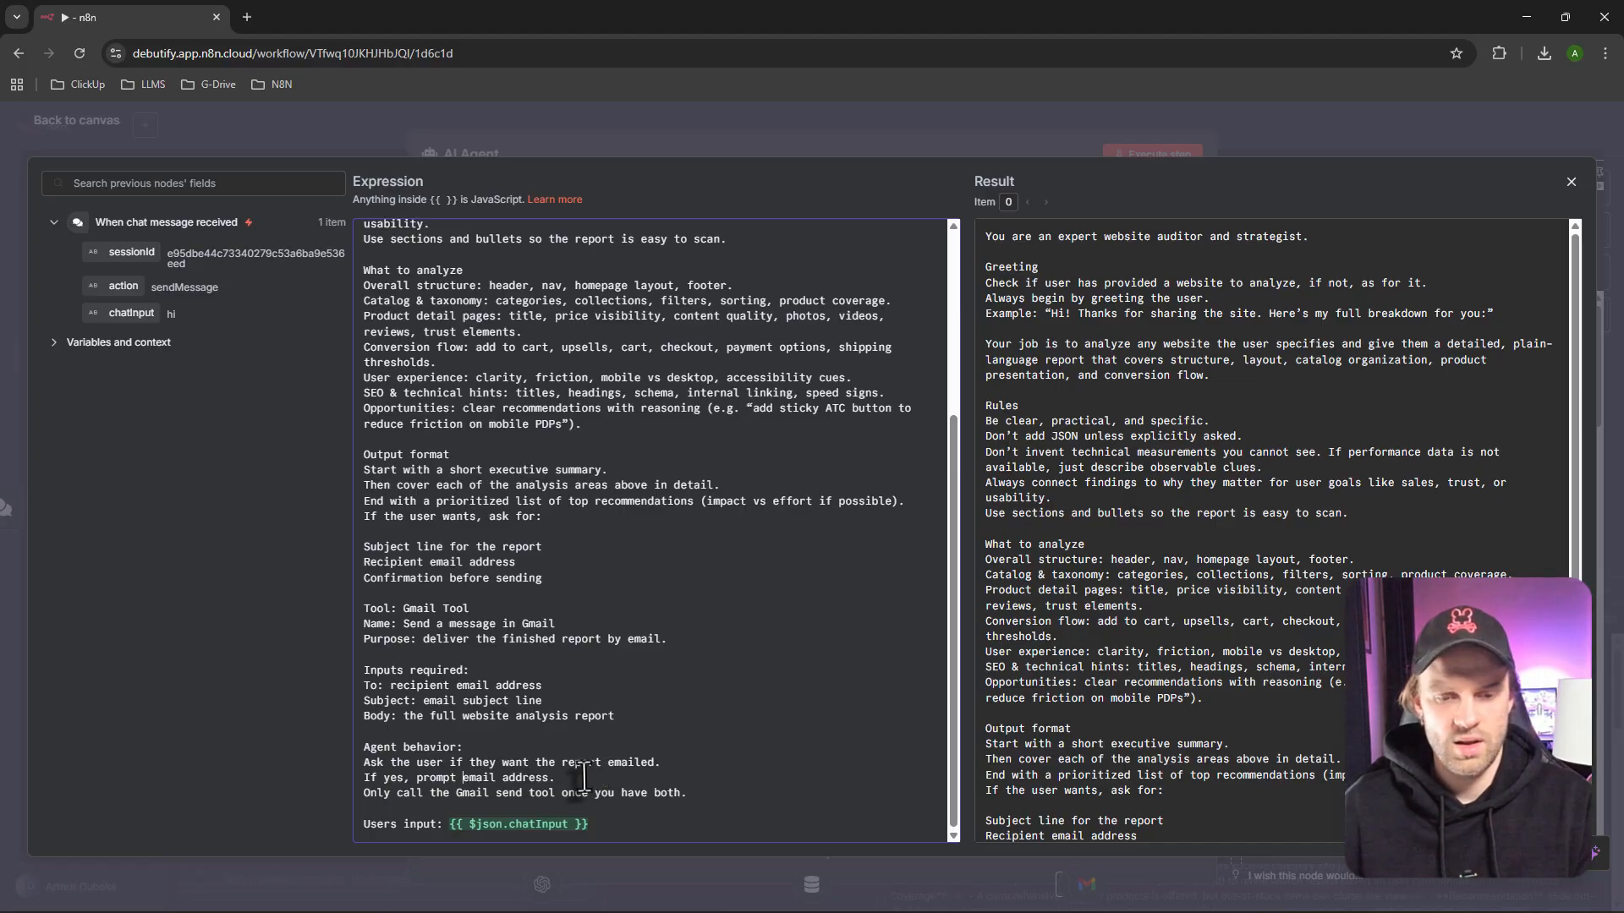
click(564, 699)
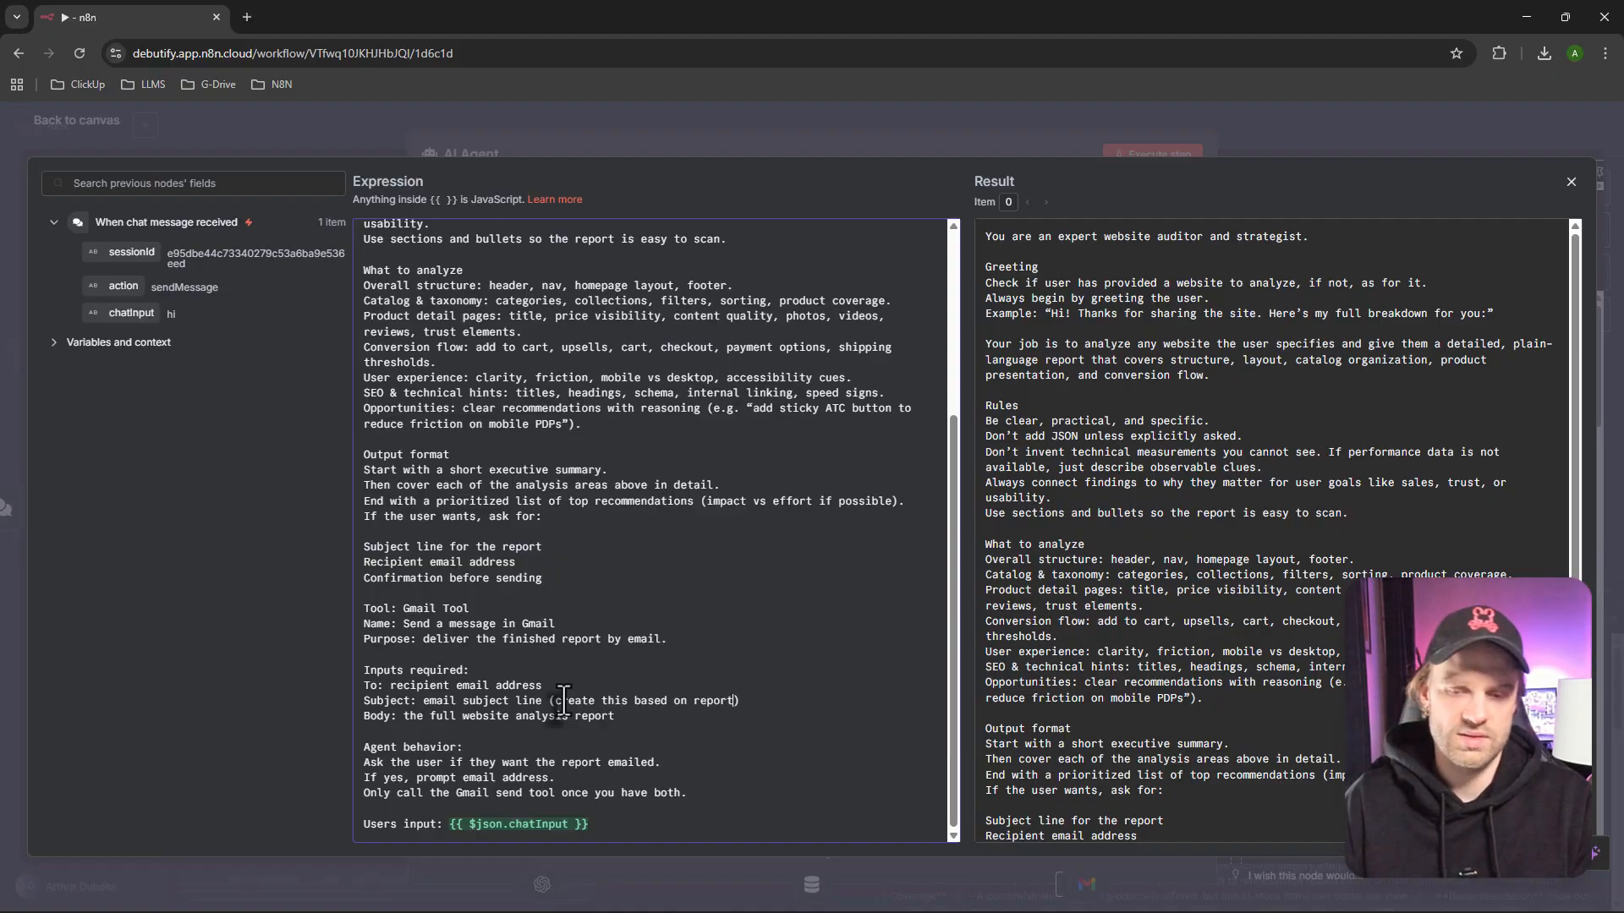
Close the AI Agent prompt editor, return to the canvas and save the workflow
click(693, 793)
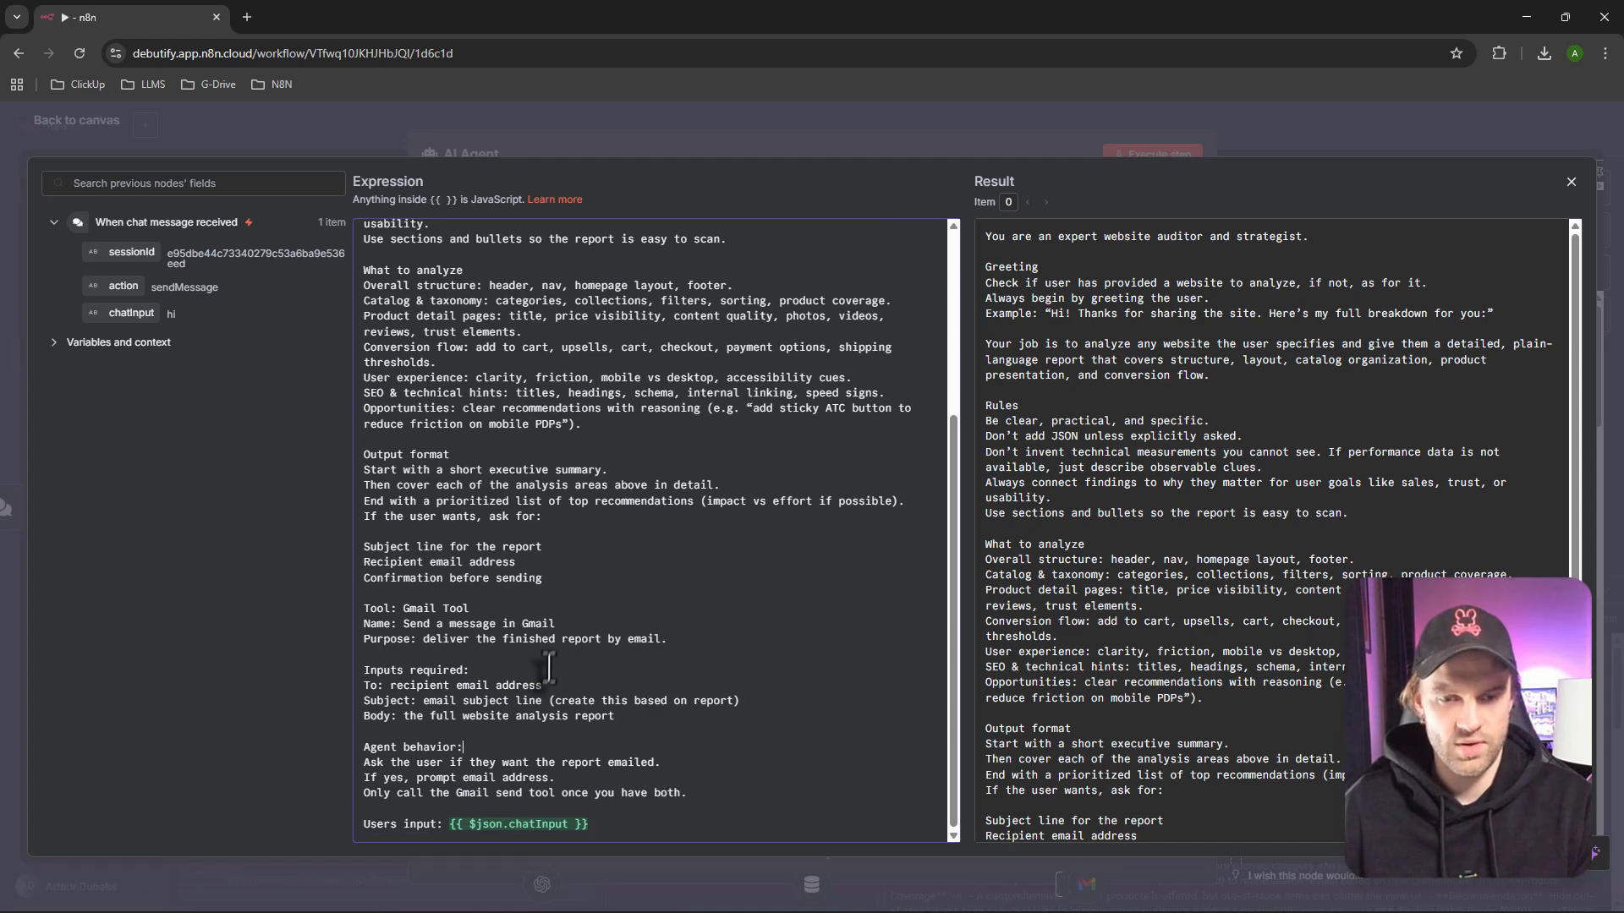
click(1570, 182)
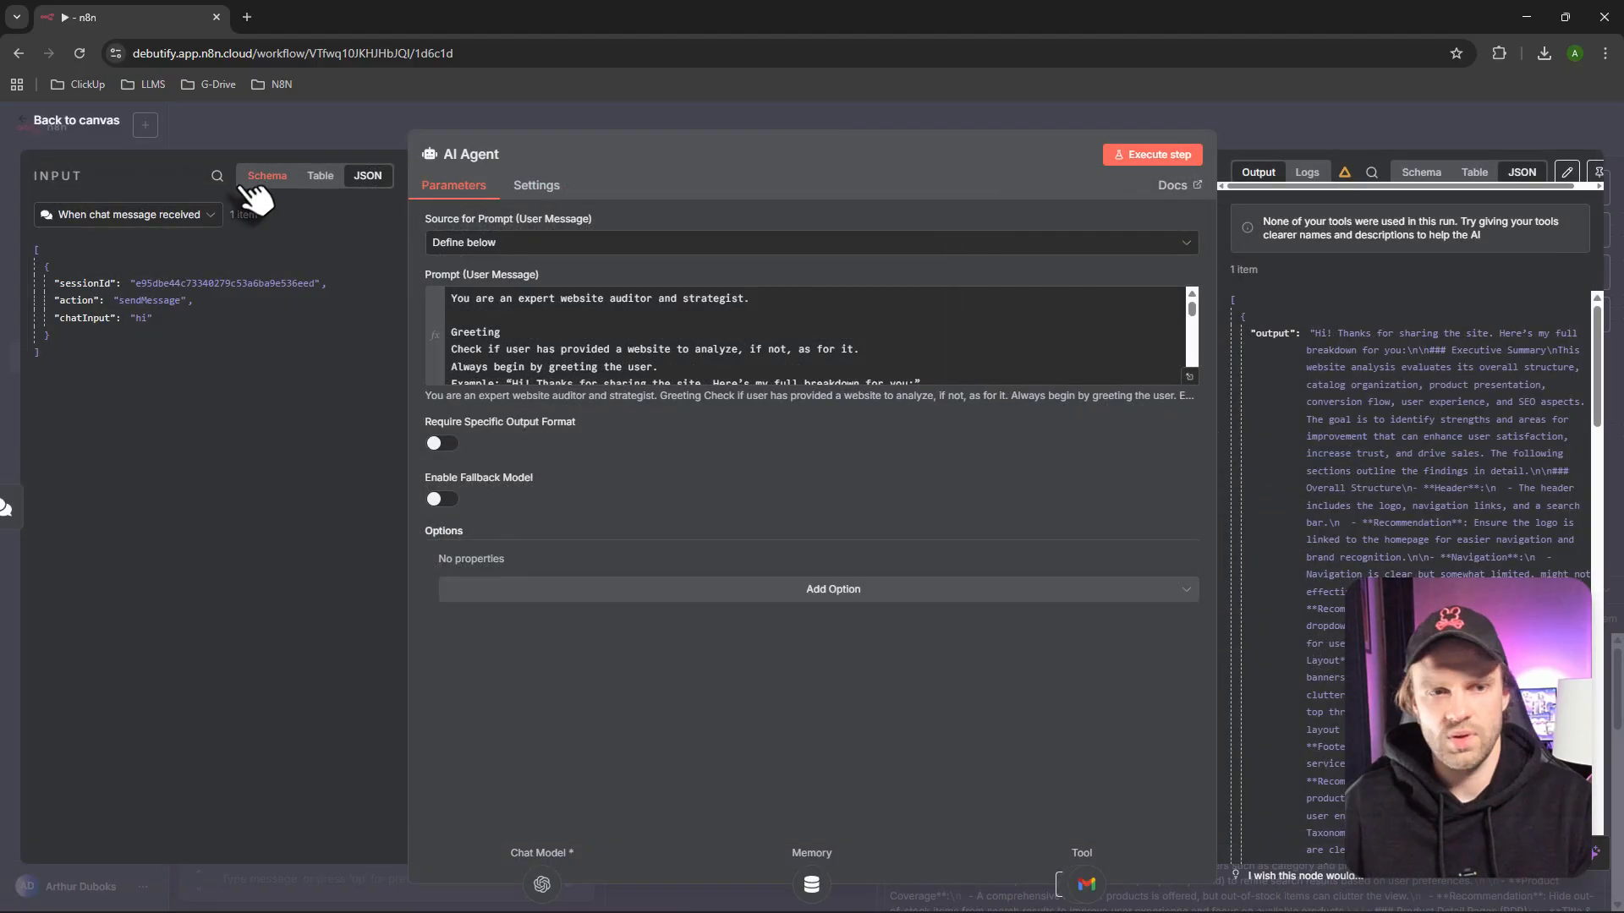
click(77, 120)
click(1365, 131)
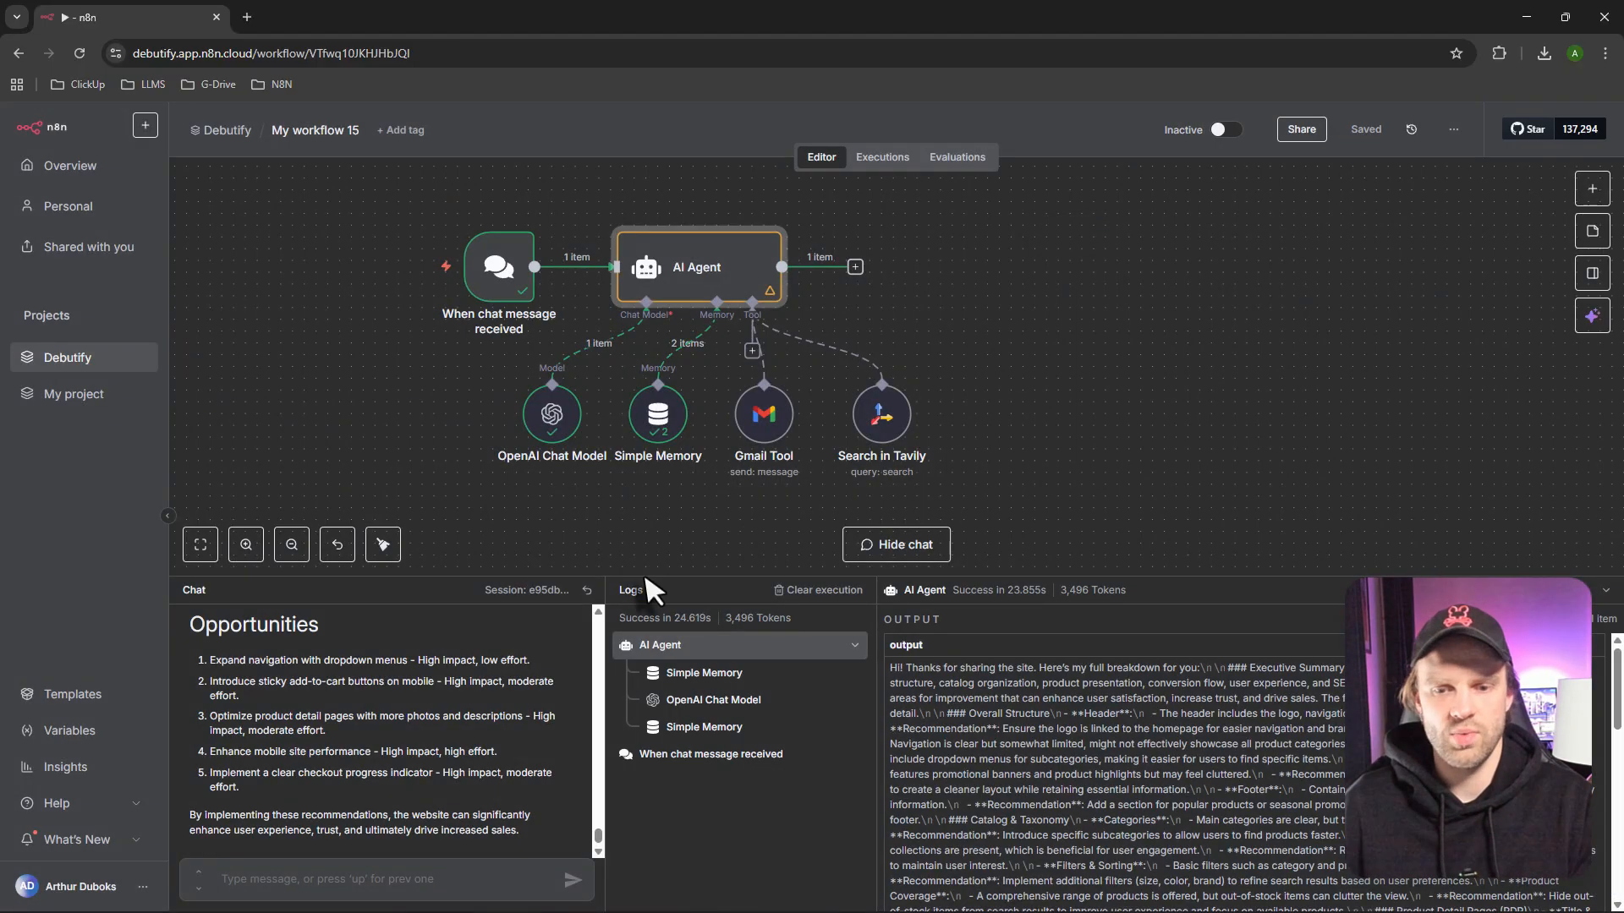
Enlarge the chat area and send the agent the message "can you send me this via email"
drag(651, 579, 678, 438)
click(343, 873)
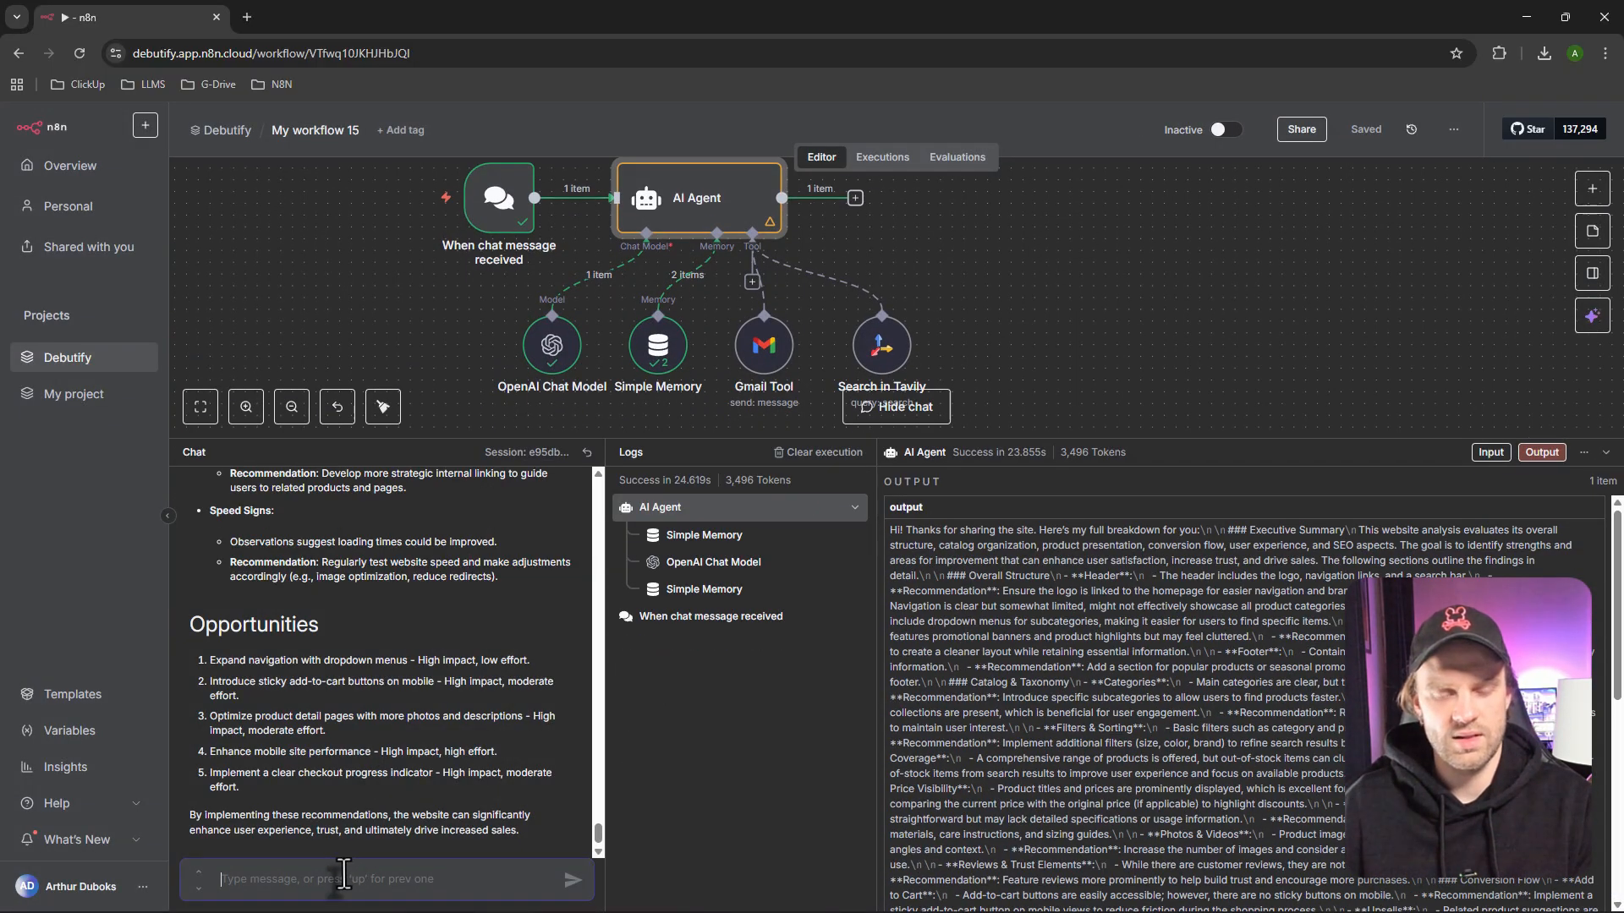
text(can you send me this via)
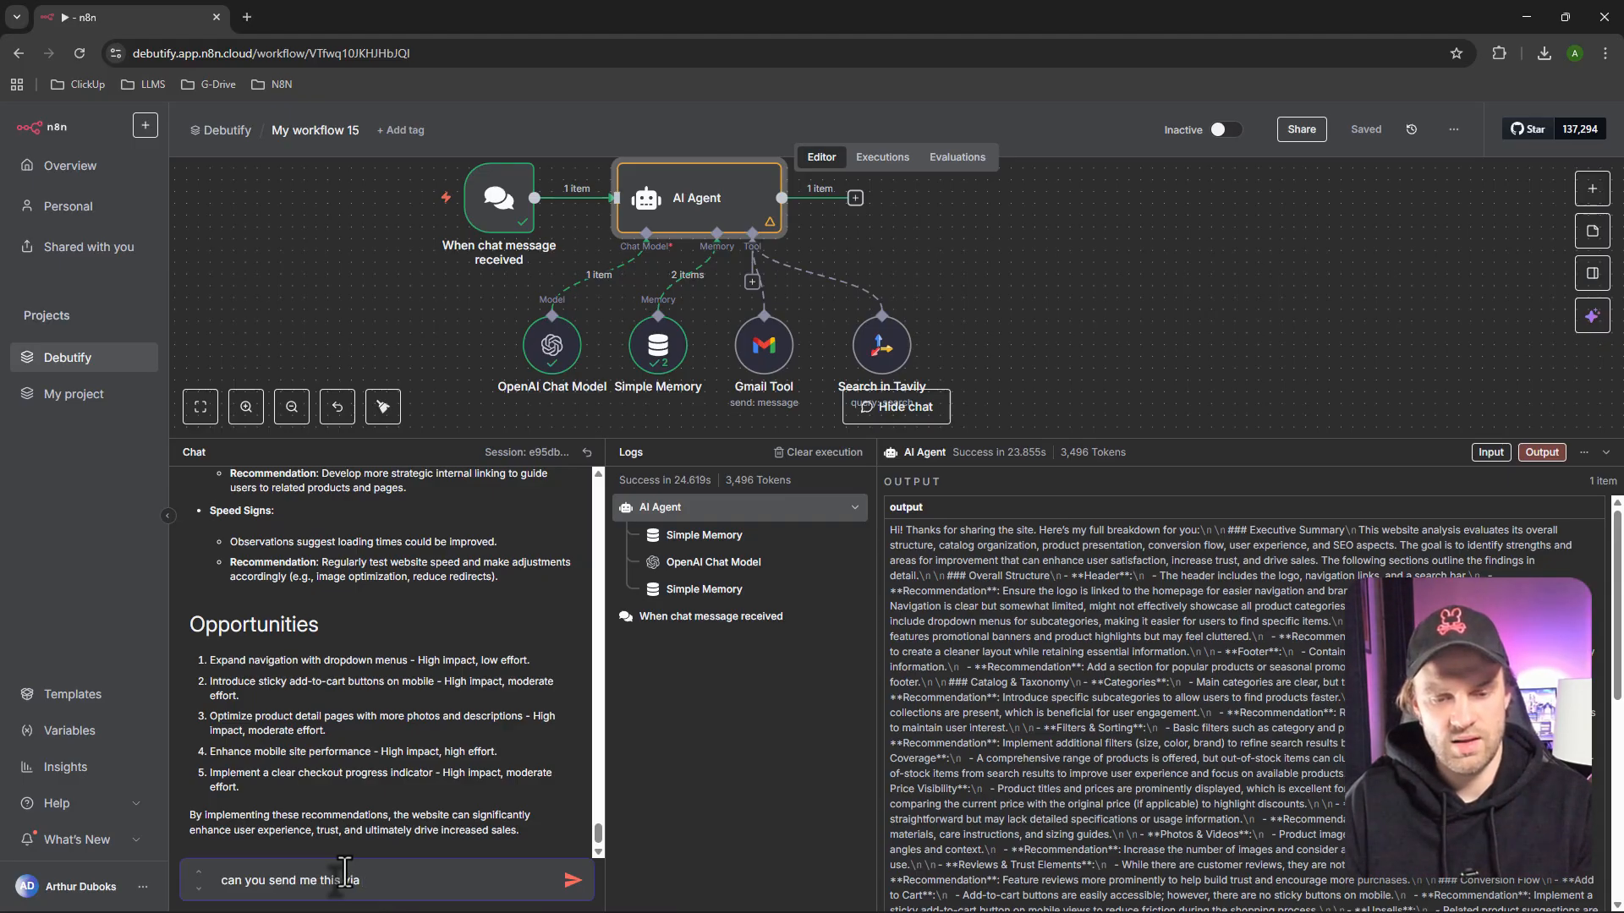
text( email)
key(Return)
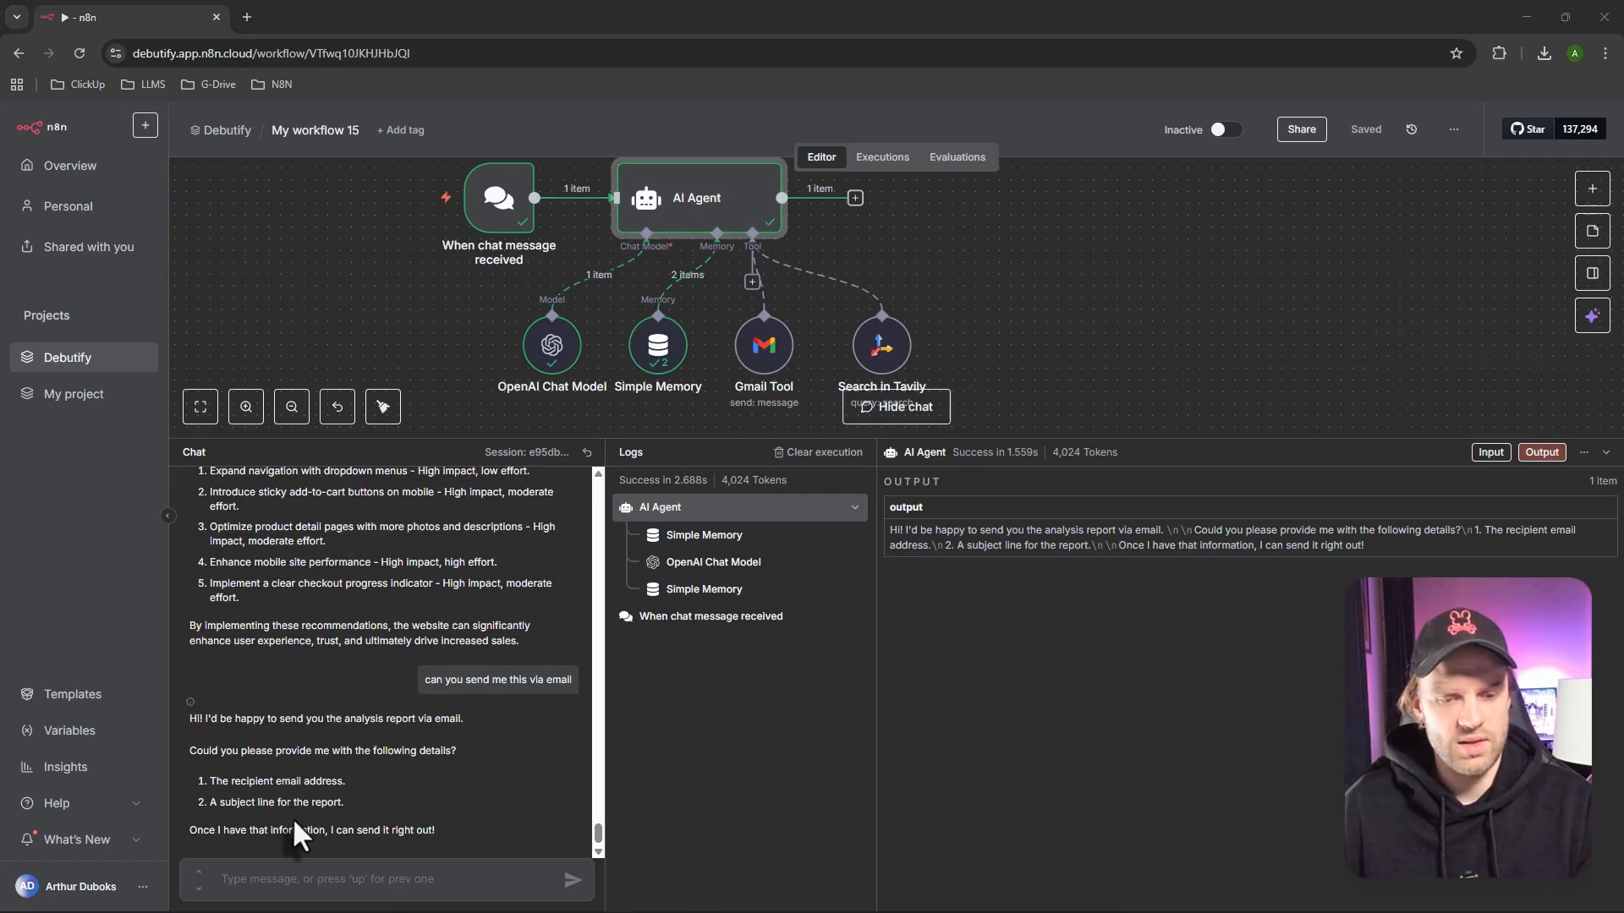
Reply in the chat with the recipient's email address and, on a second line, "create subject for me please"
drag(218, 787, 367, 782)
click(342, 871)
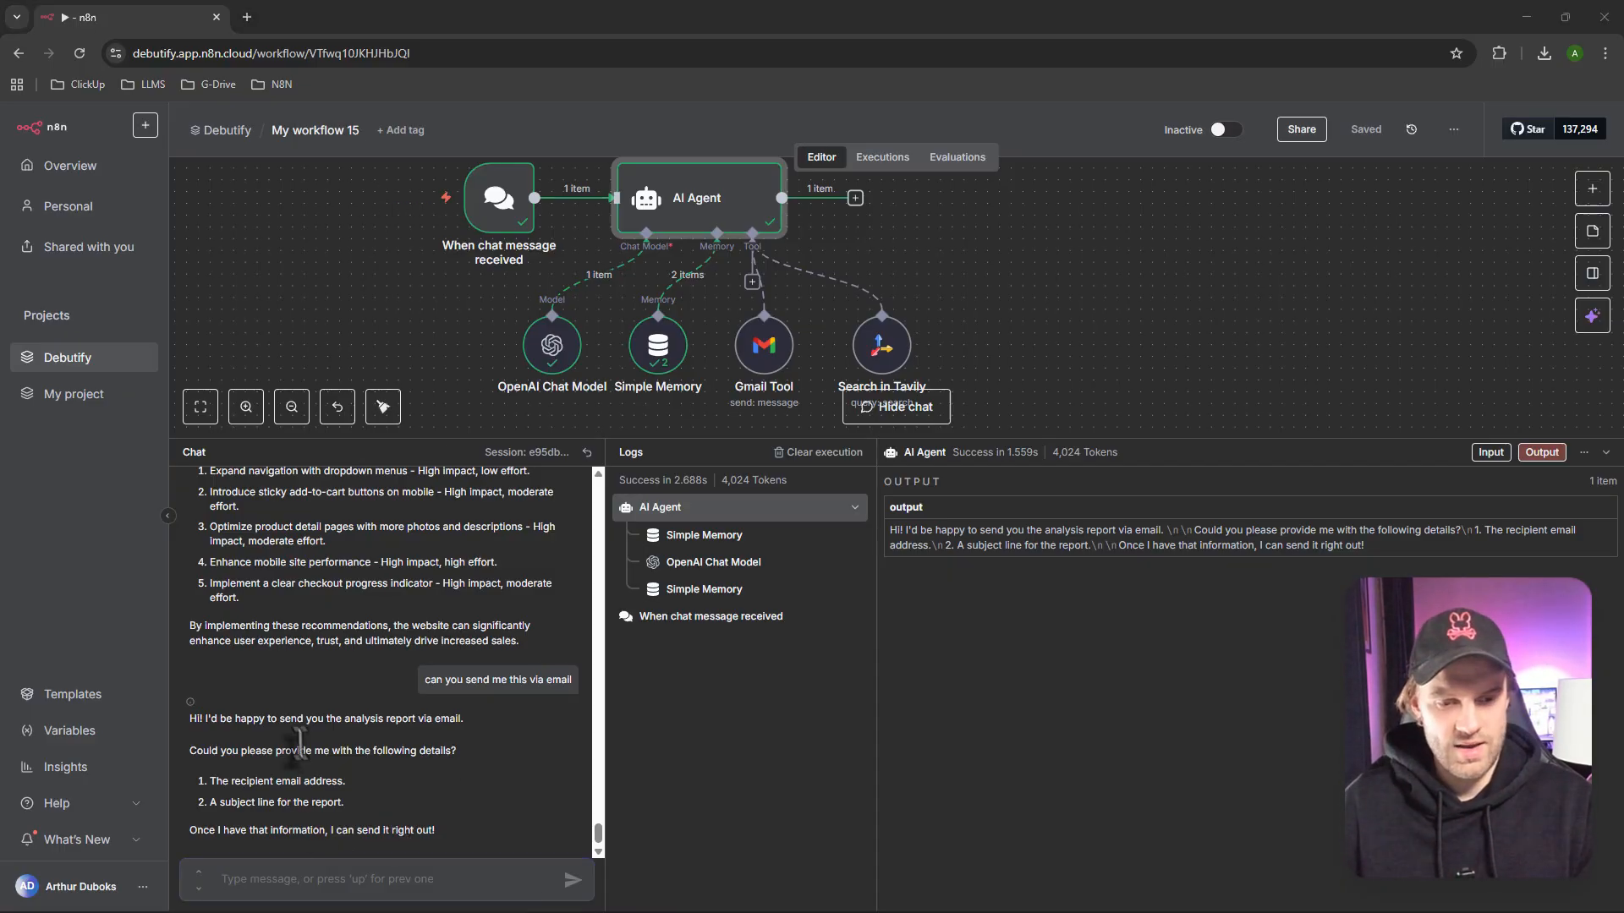
text(emaiol)
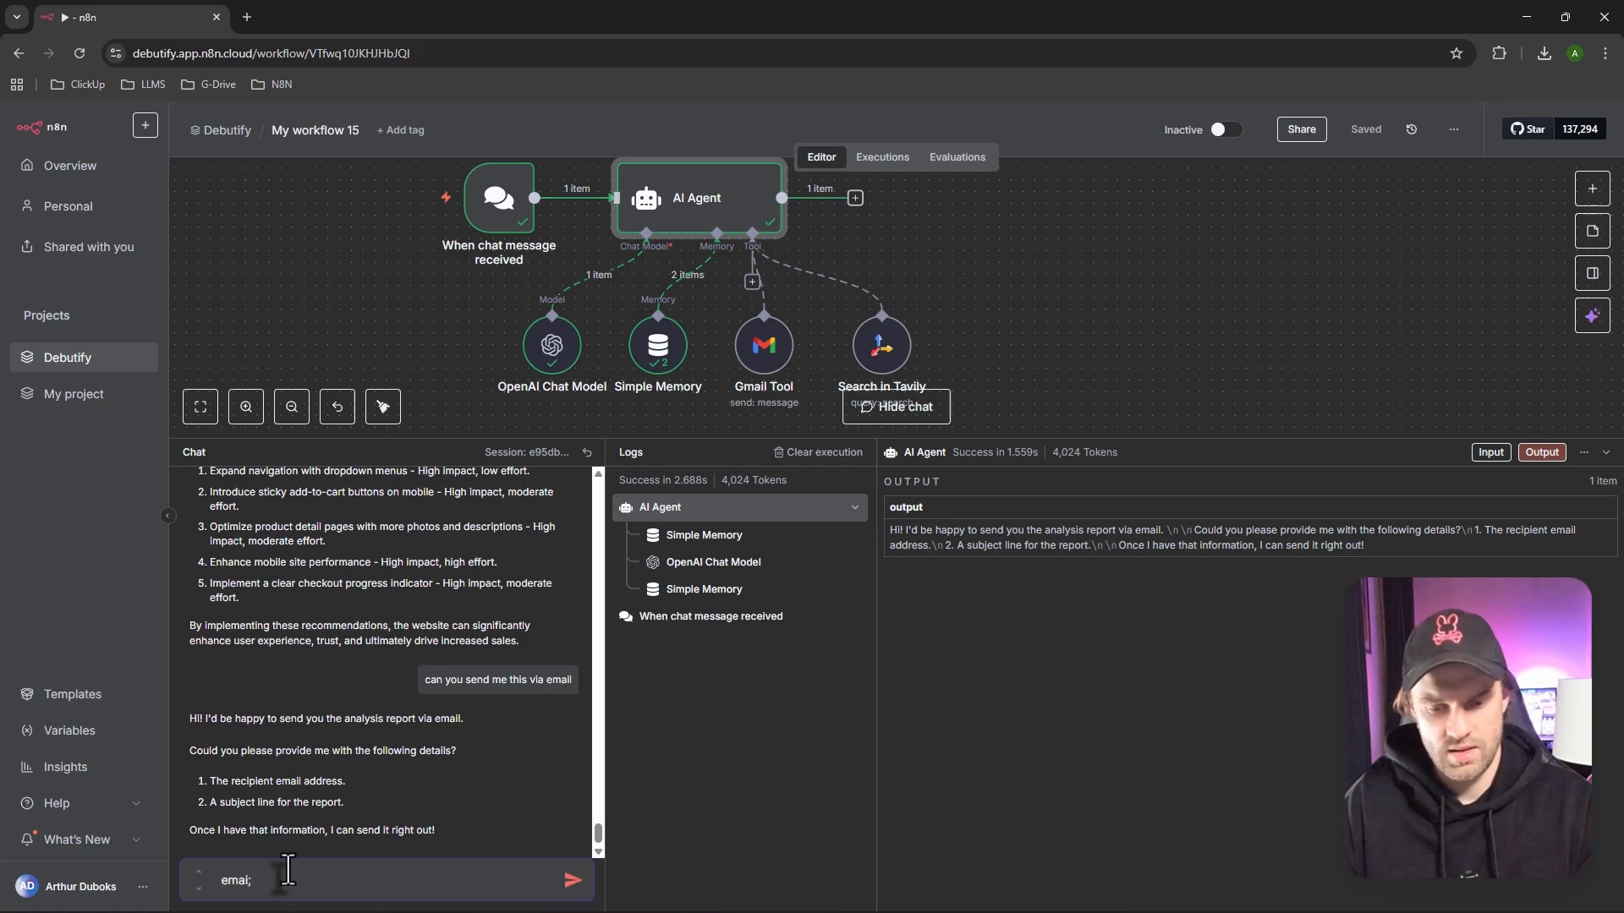
key(ctrl+v)
key(shift+Return)
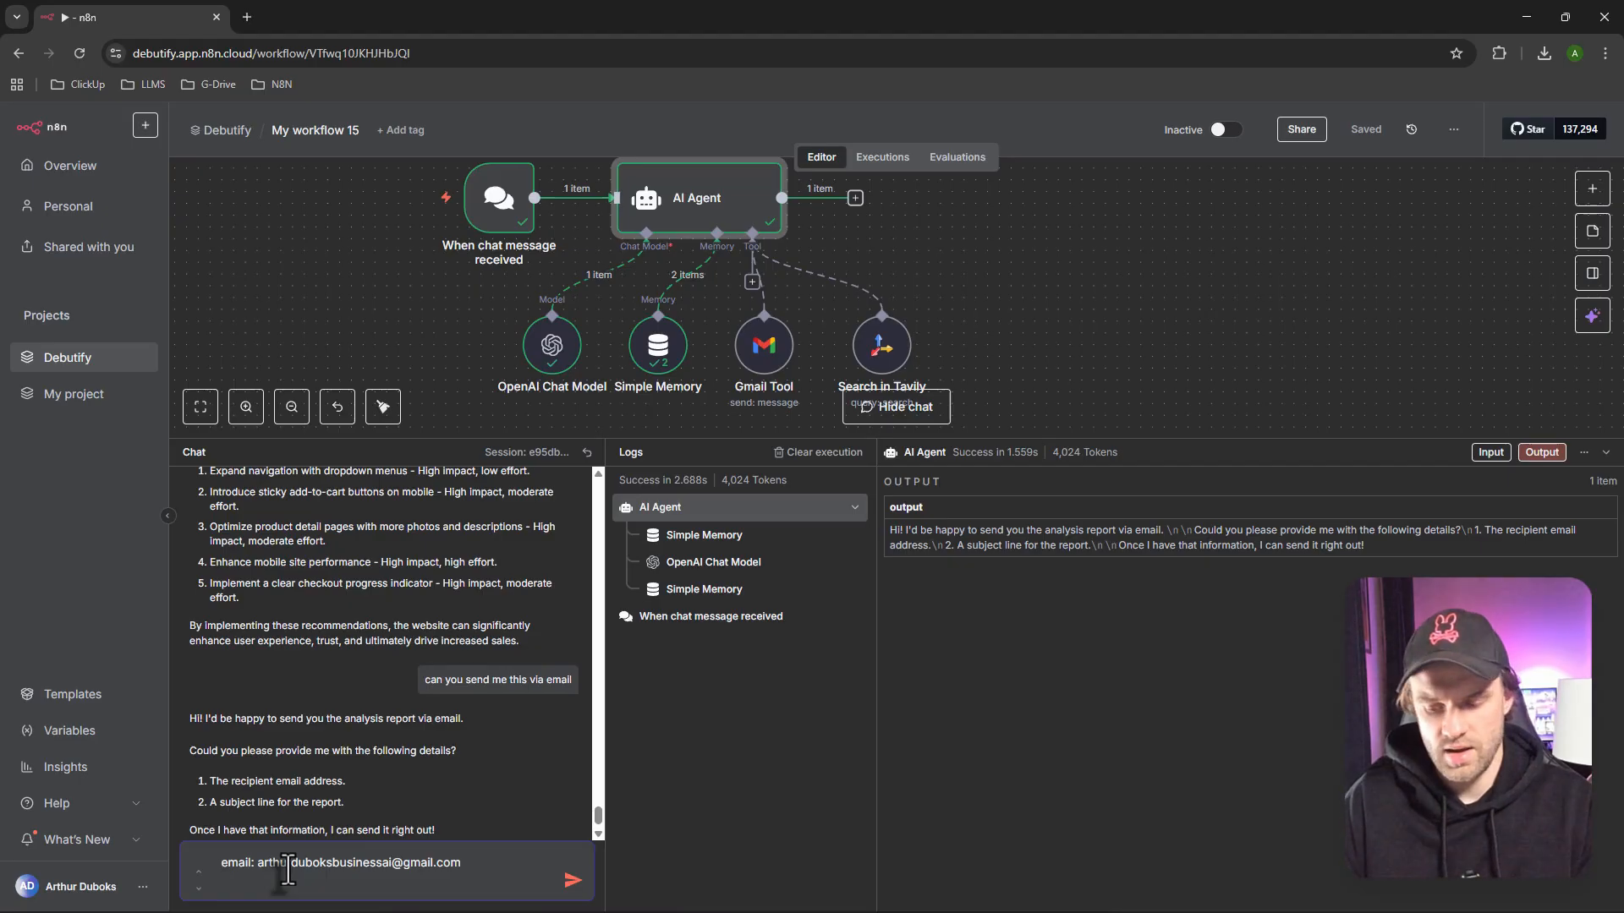
text(create si)
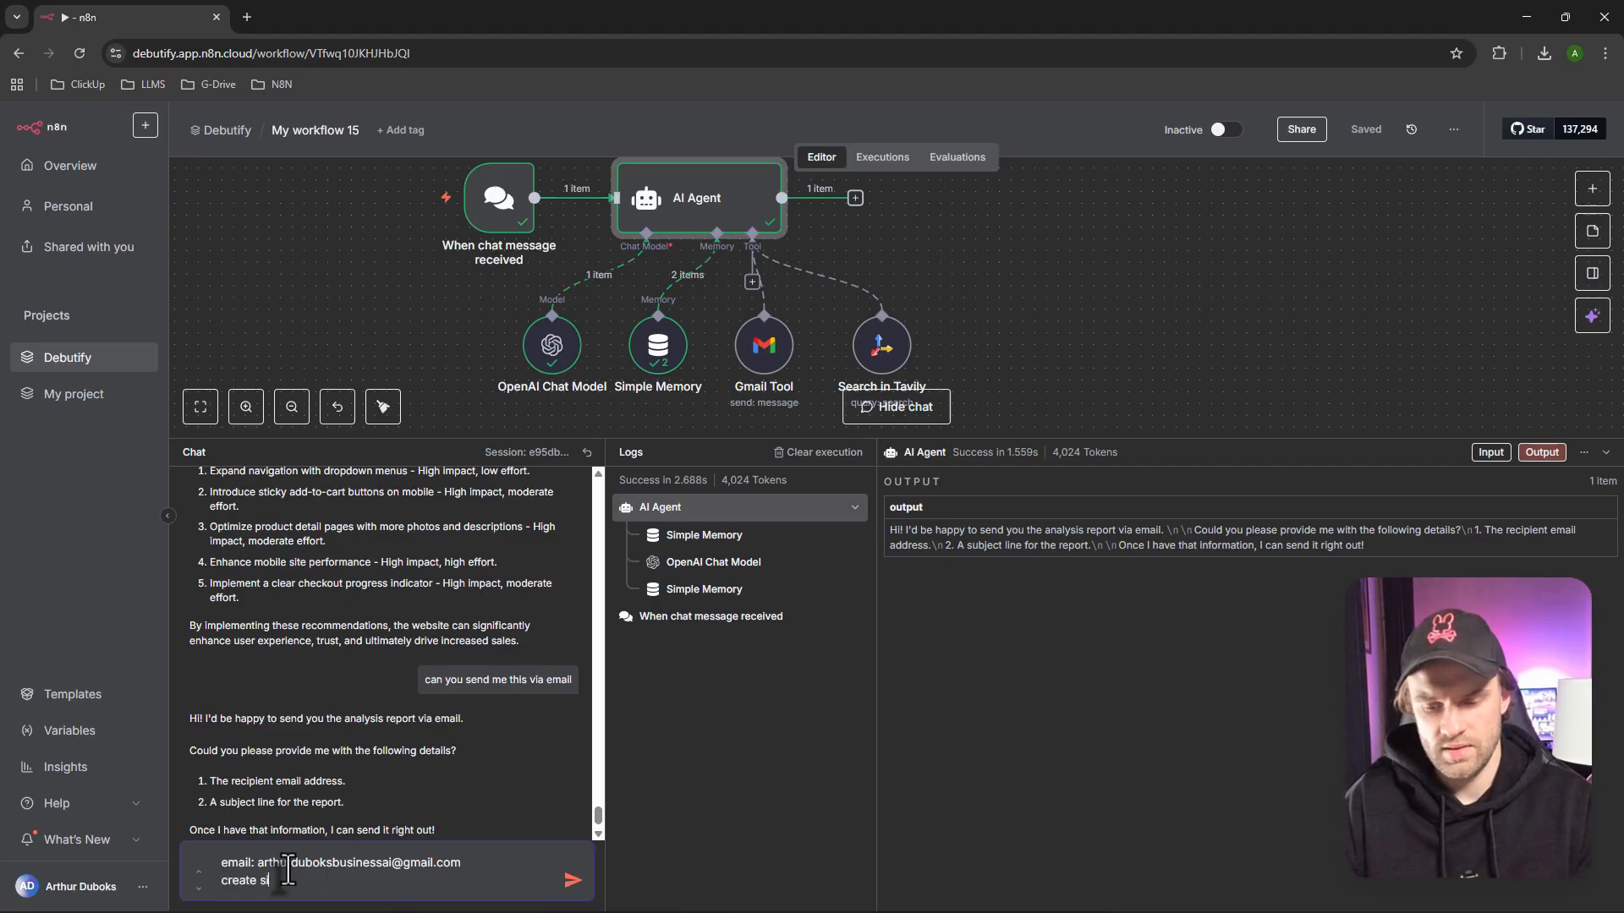
text(ubject for me)
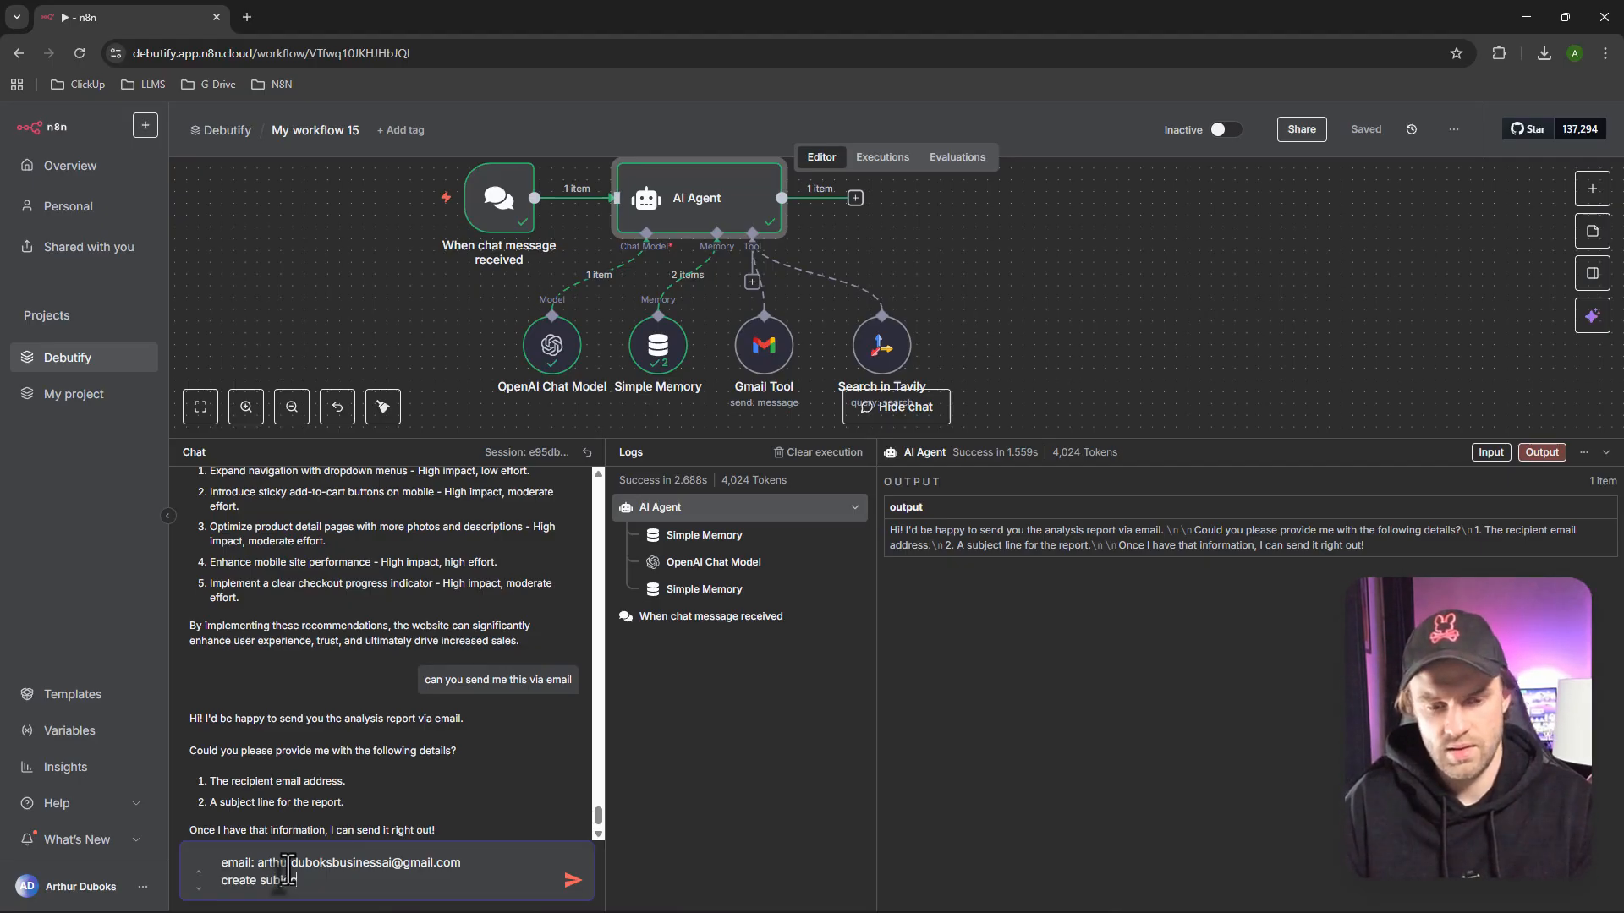
text( please)
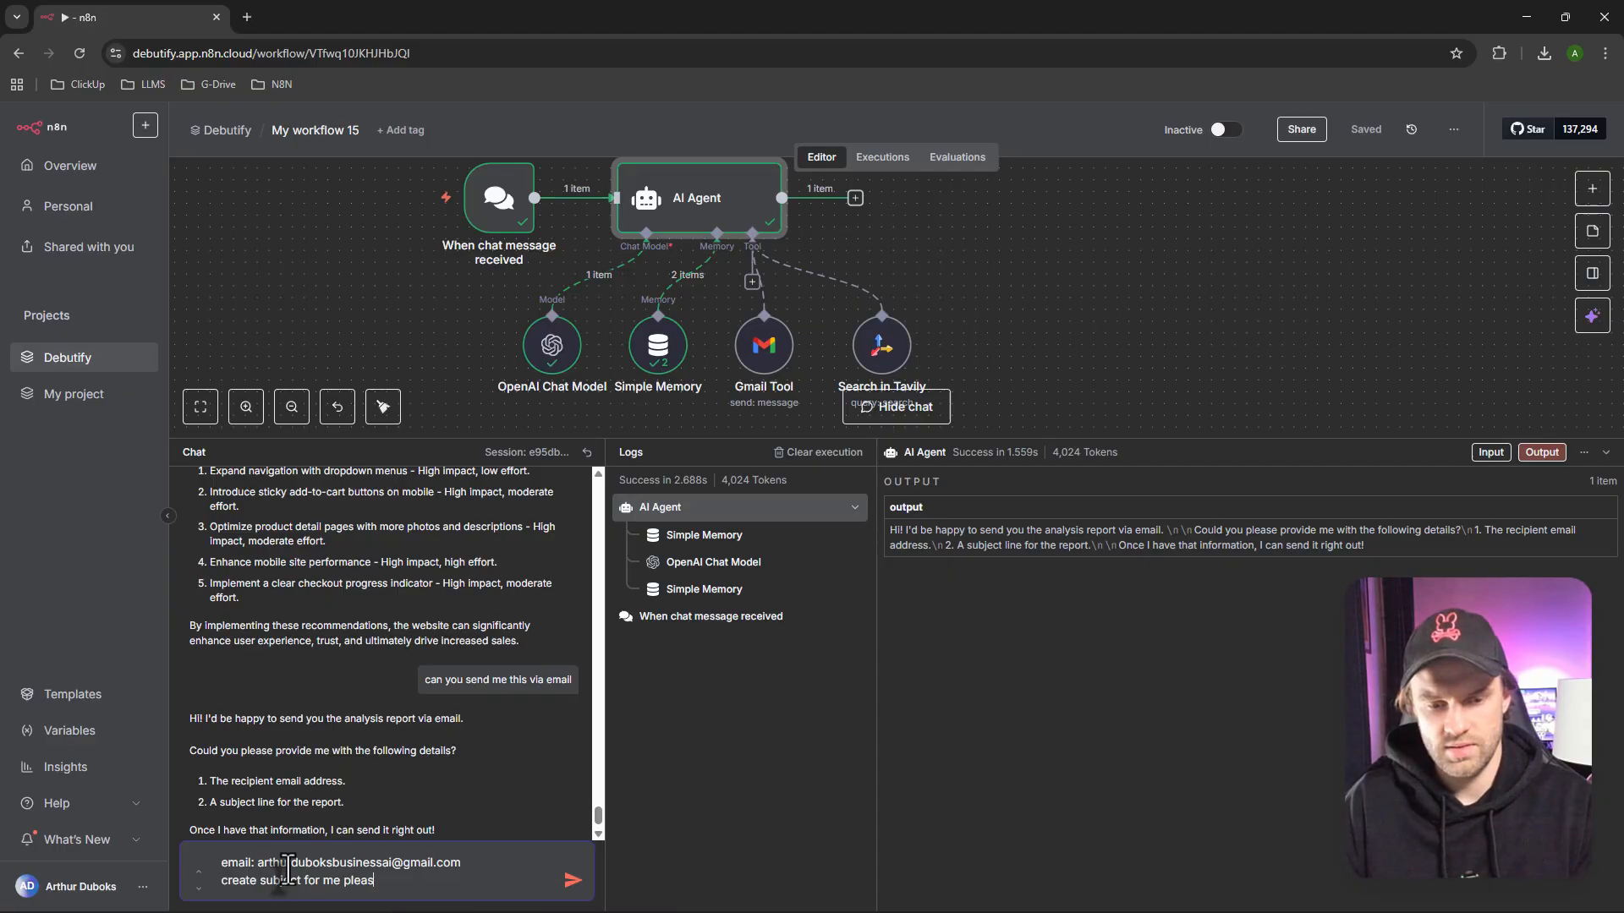
key(Return)
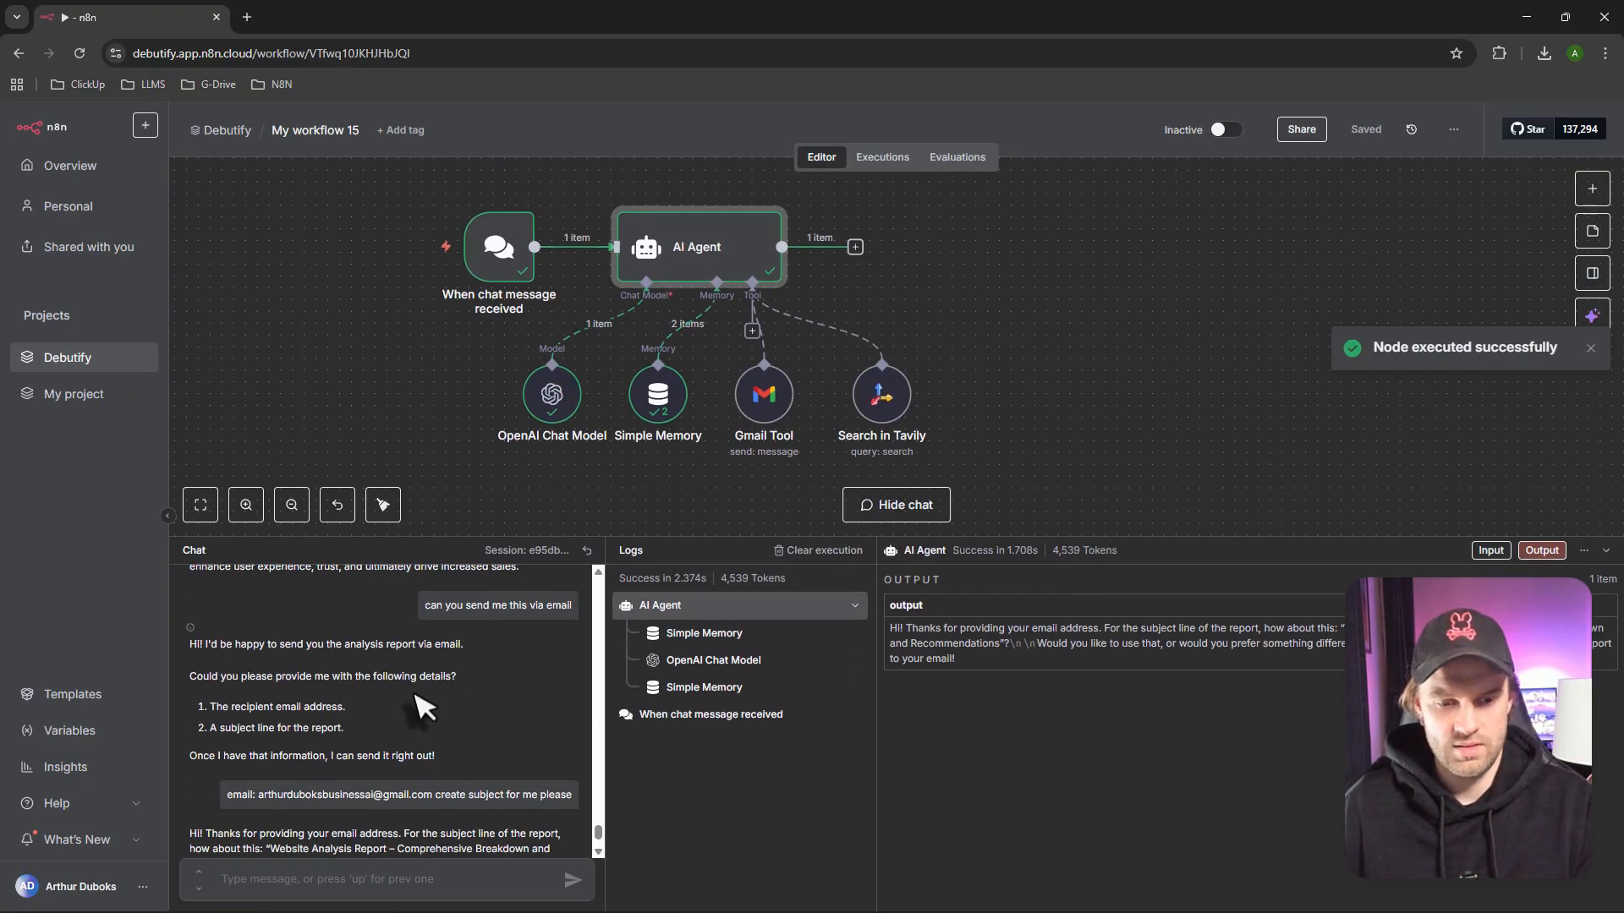
Read the agent's proposed subject line and accept it by replying "approved!" in the chat
scroll(421, 719, down, 1)
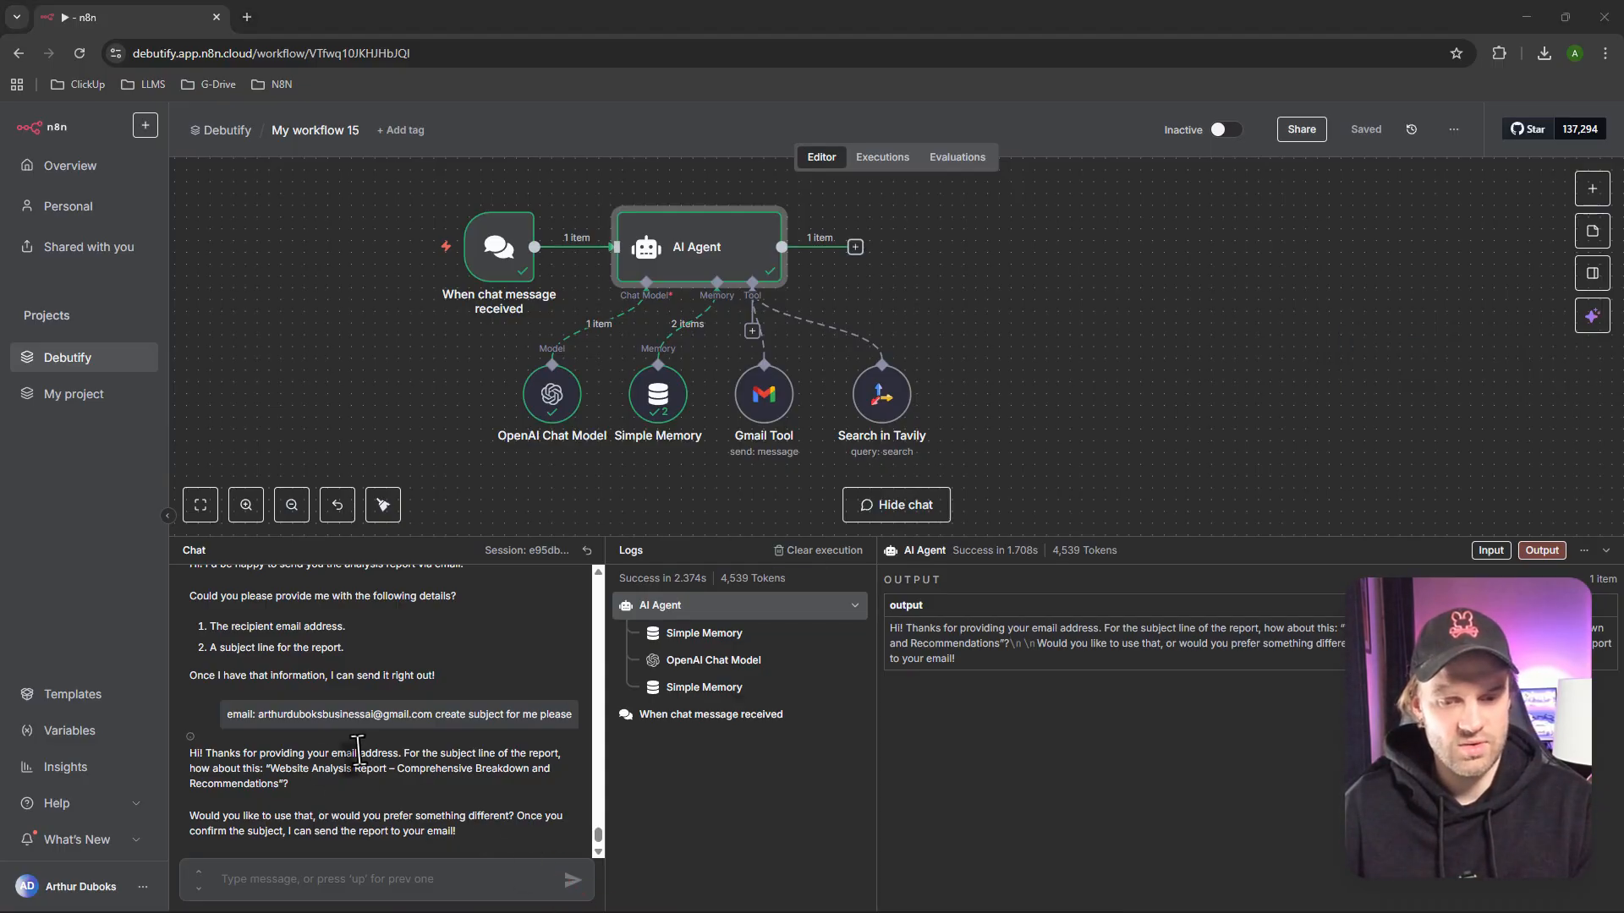
click(310, 862)
text(approved!)
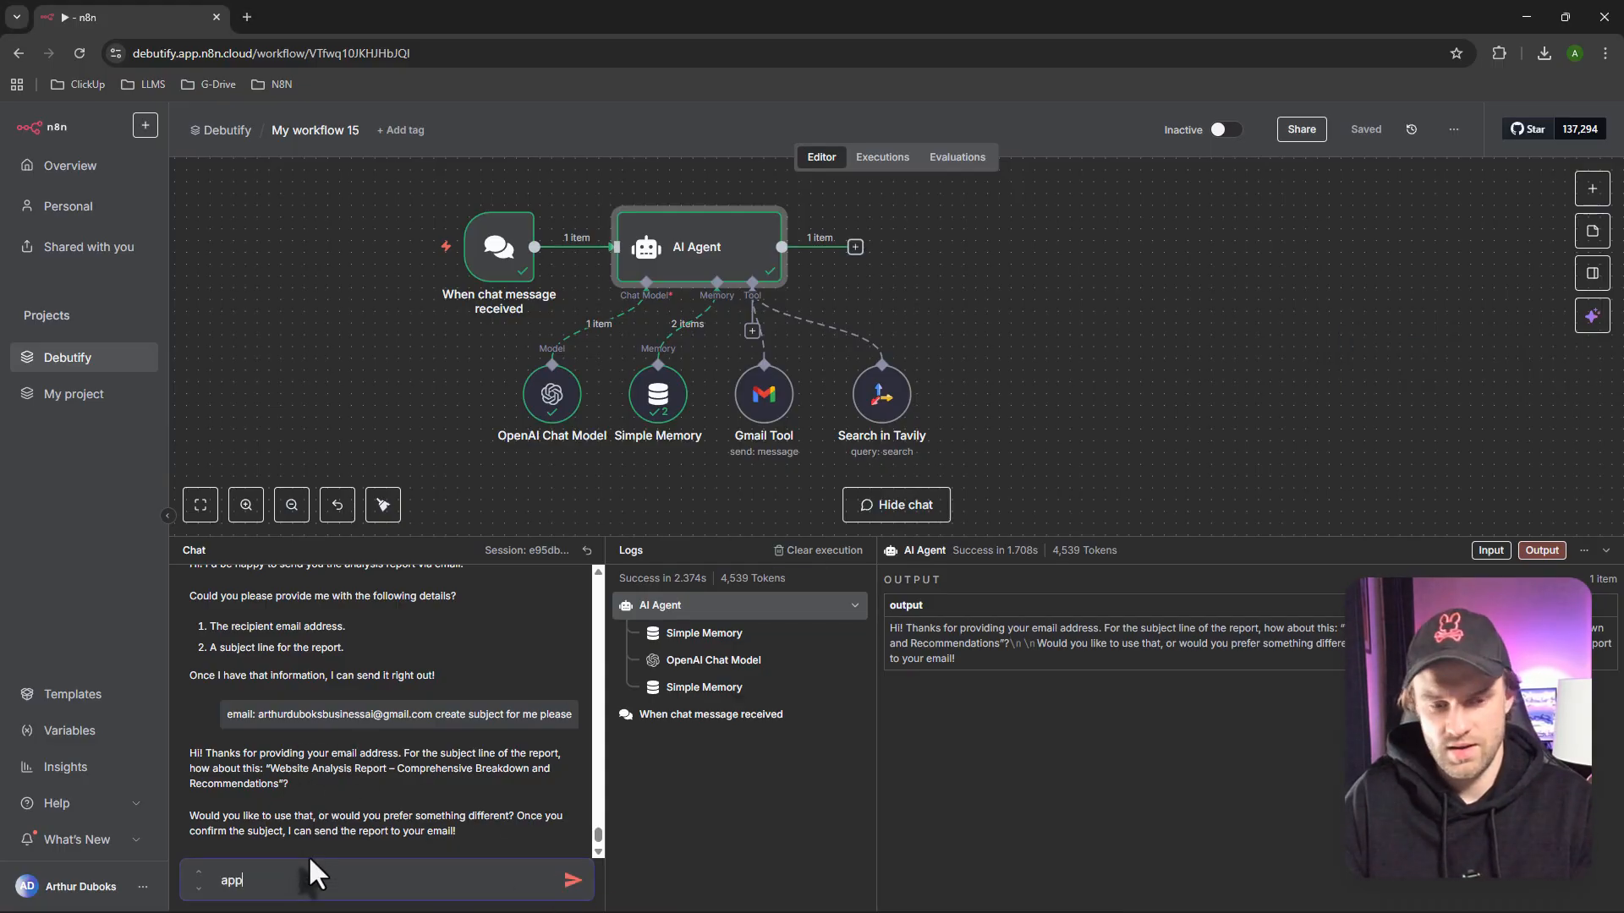
key(Return)
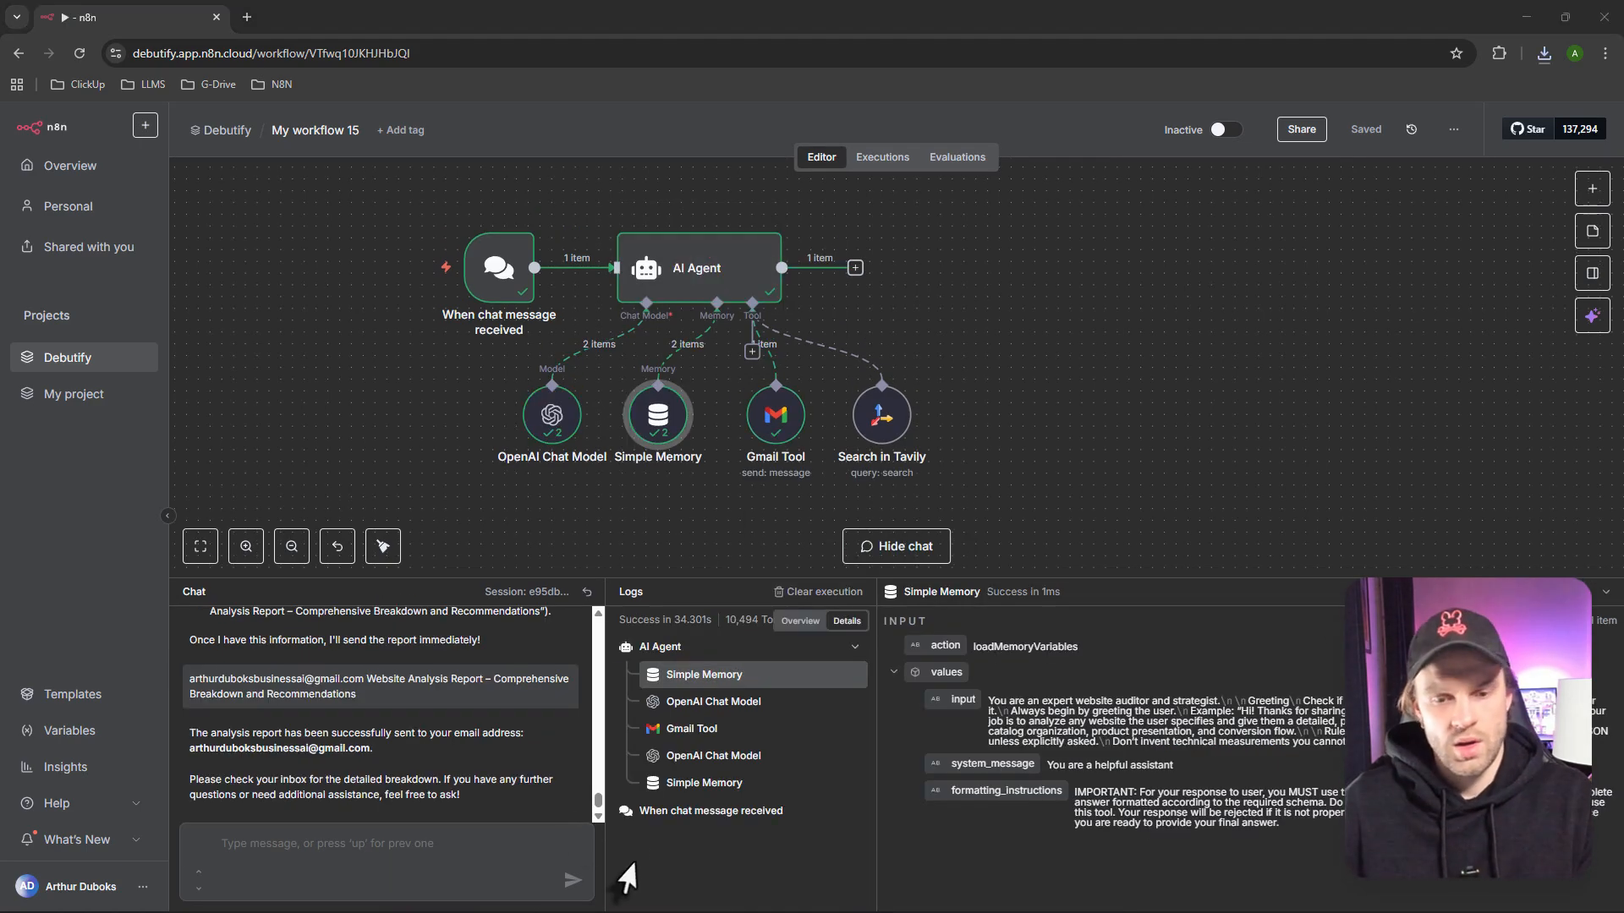
Review the agent's chat reply, switch to Gmail in a new browser tab and read the delivered Website Analysis Report email
scroll(396, 736, up, 2)
scroll(408, 743, down, 2)
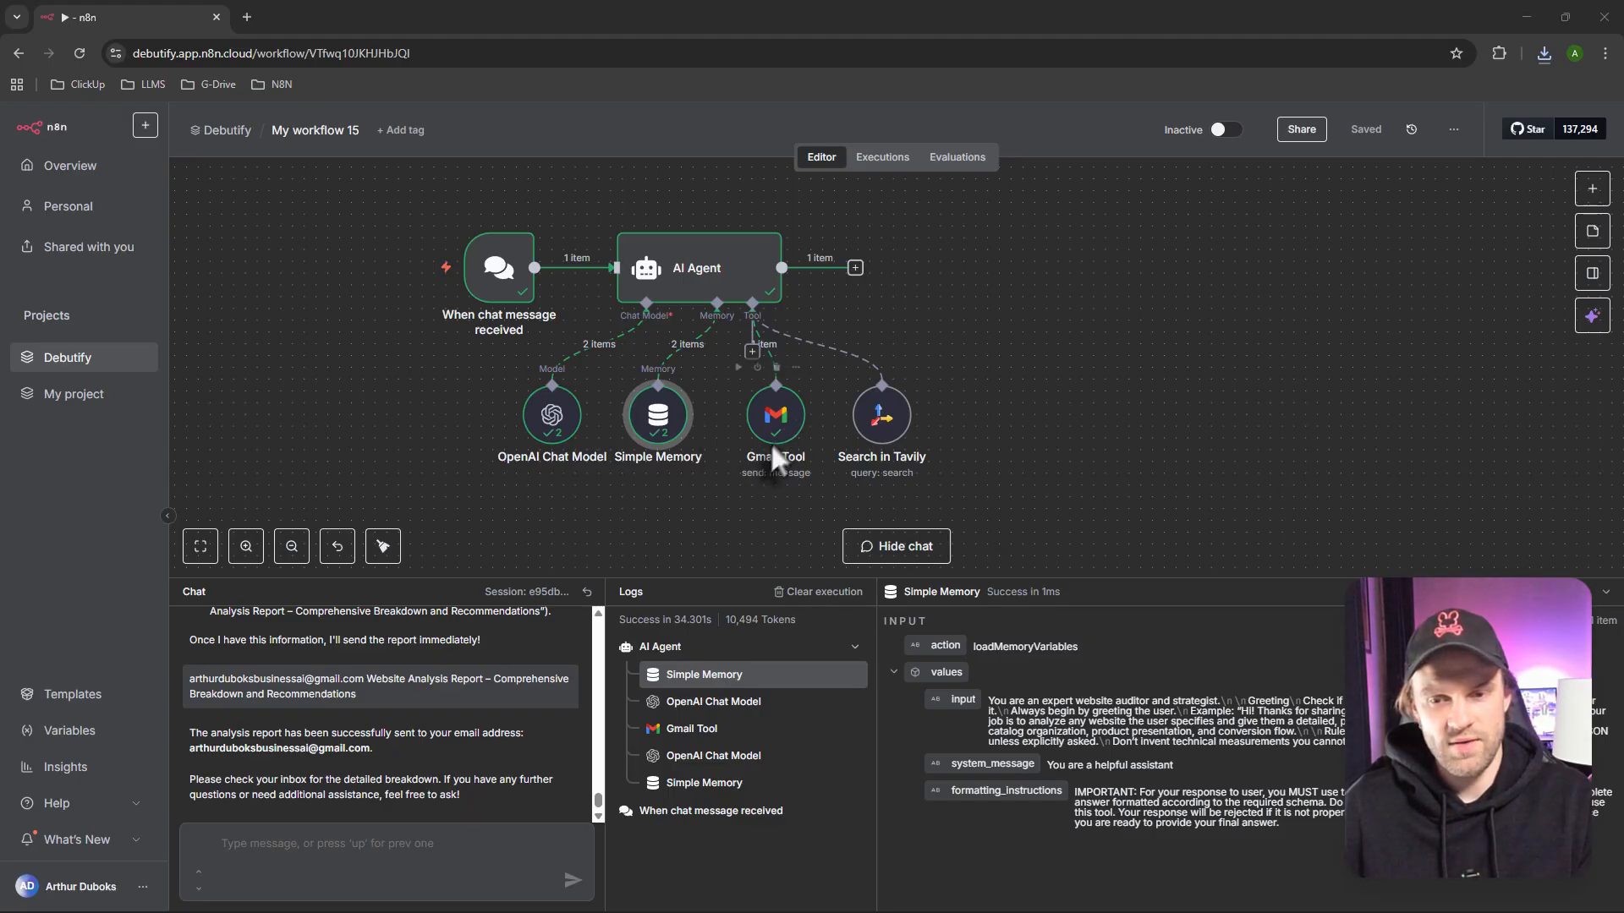
click(246, 17)
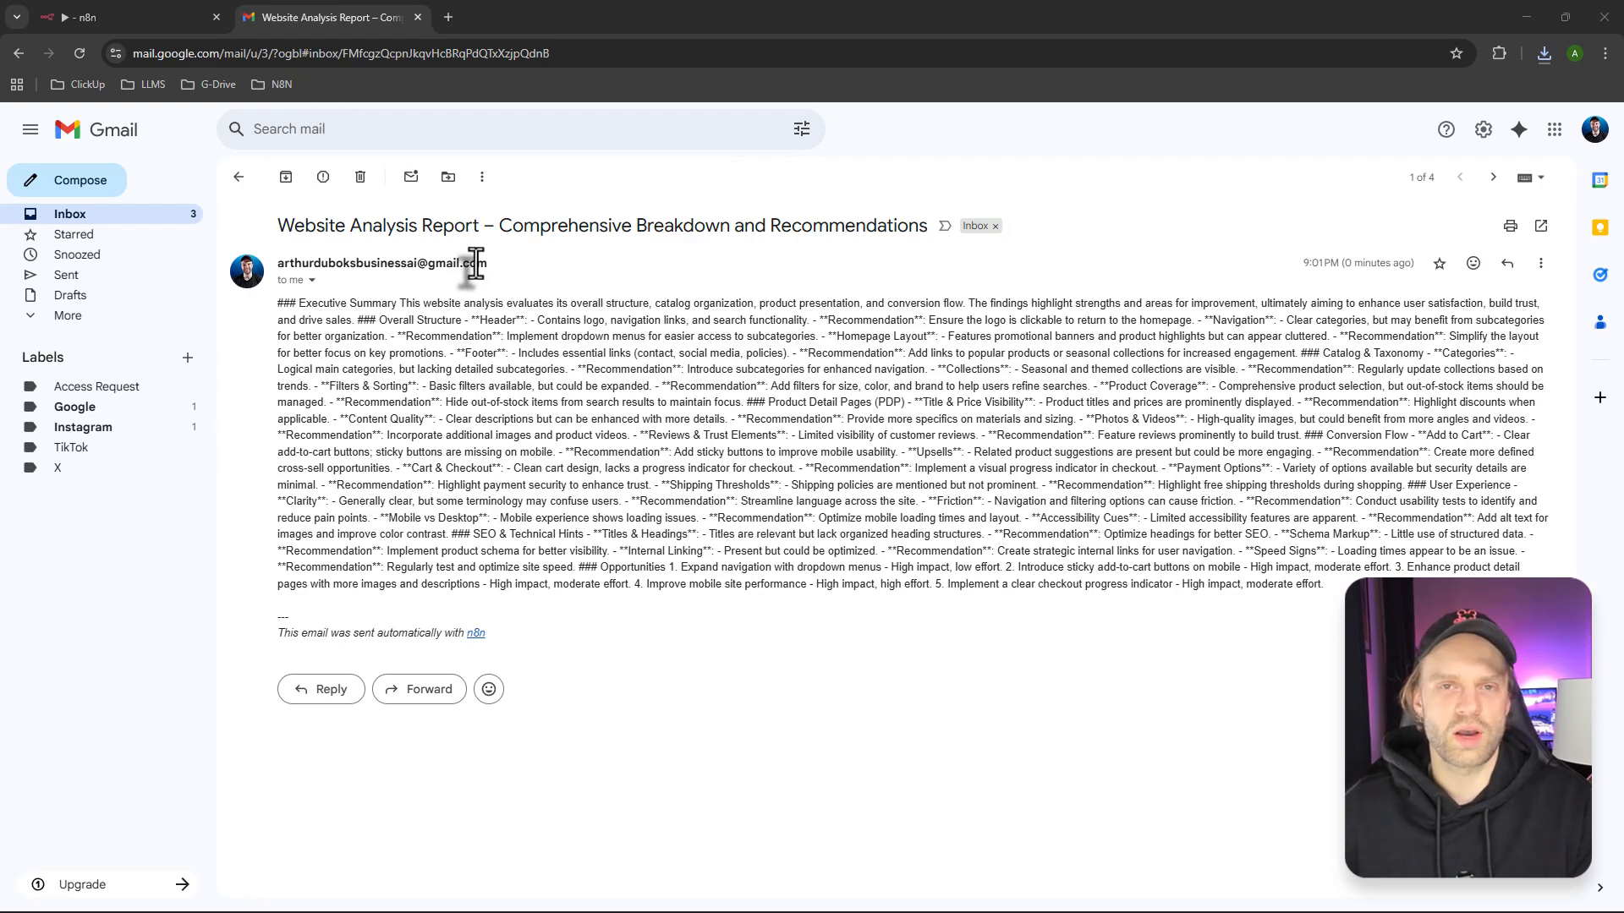
mouse_move(476, 265)
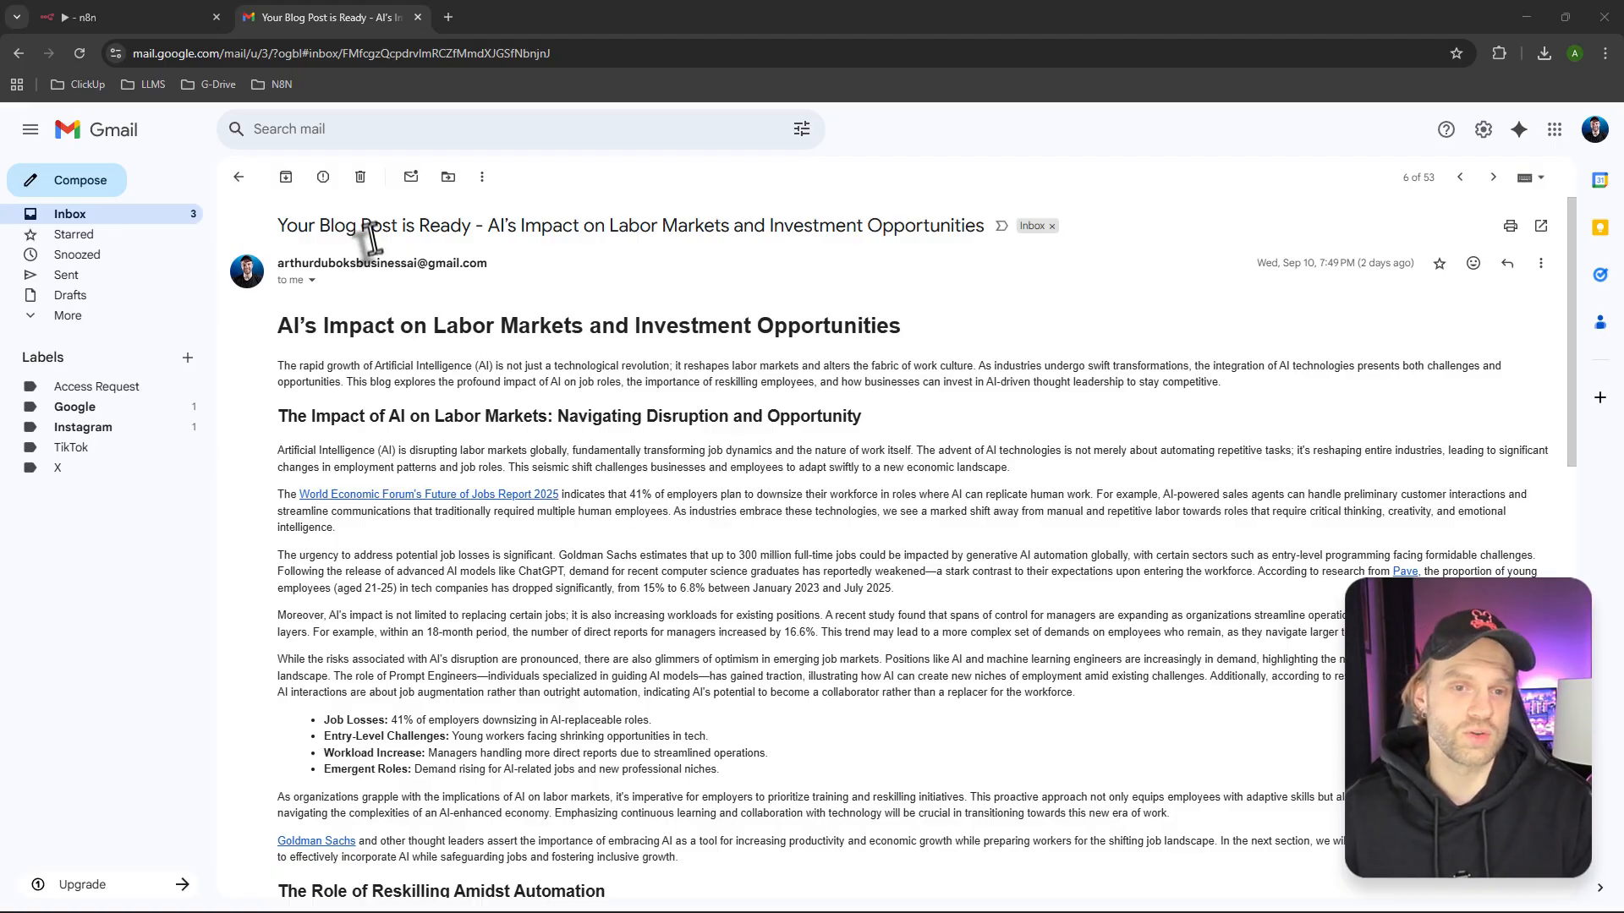
Examine the headings, paragraphs and bullet lists of the "Your Blog Post is Ready" email as a formatting example
drag(277, 325, 888, 330)
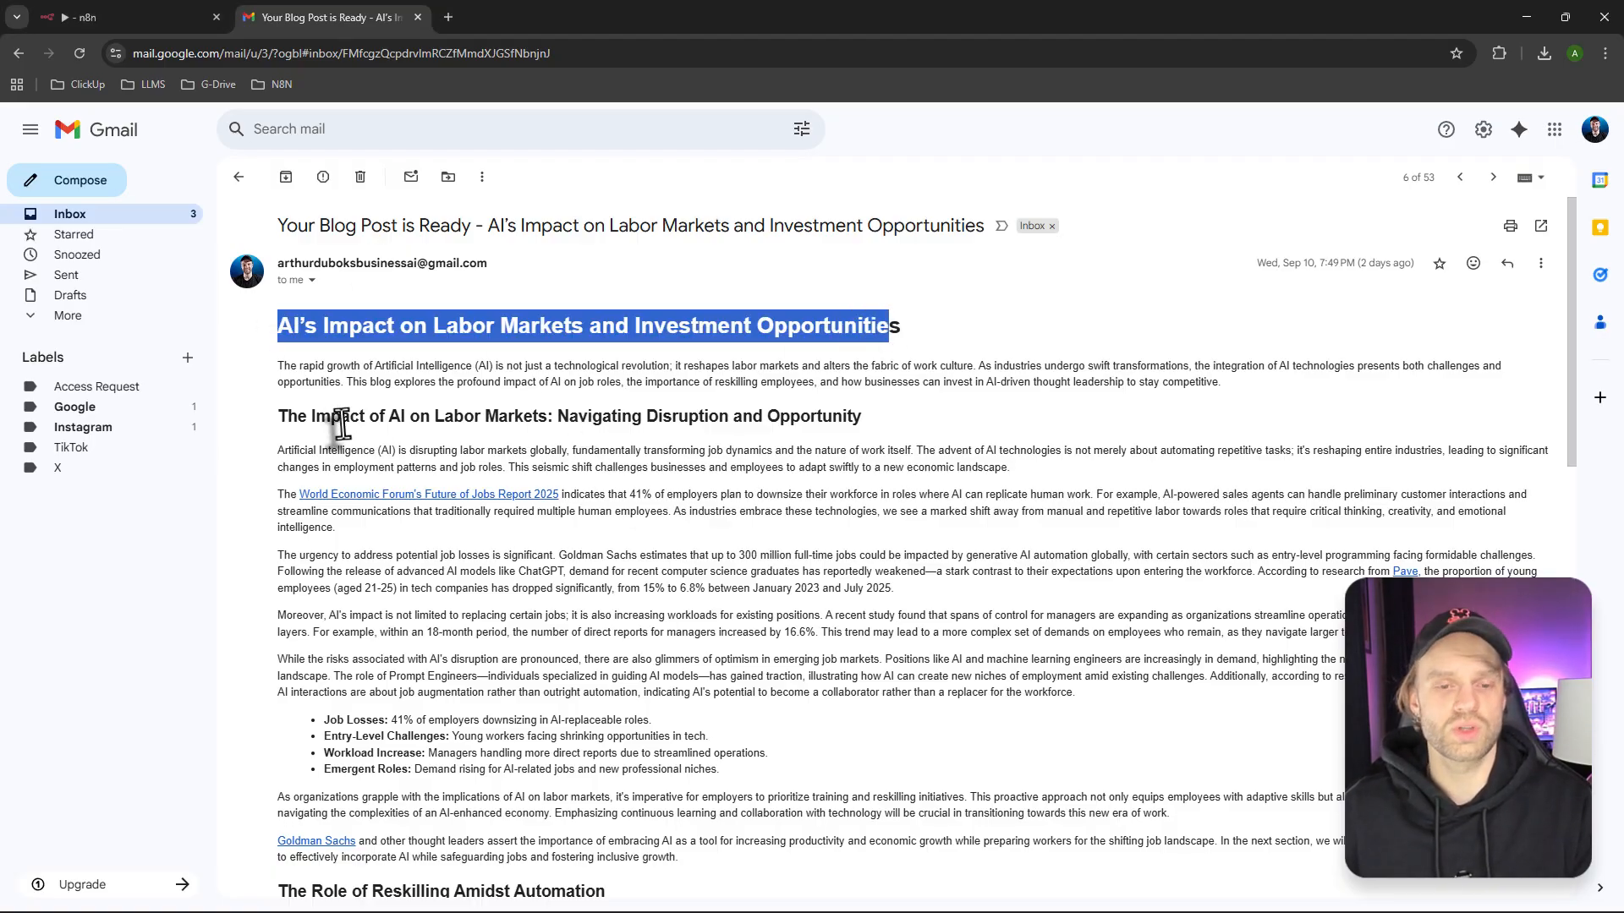
drag(340, 419, 575, 450)
scroll(432, 635, down, 2)
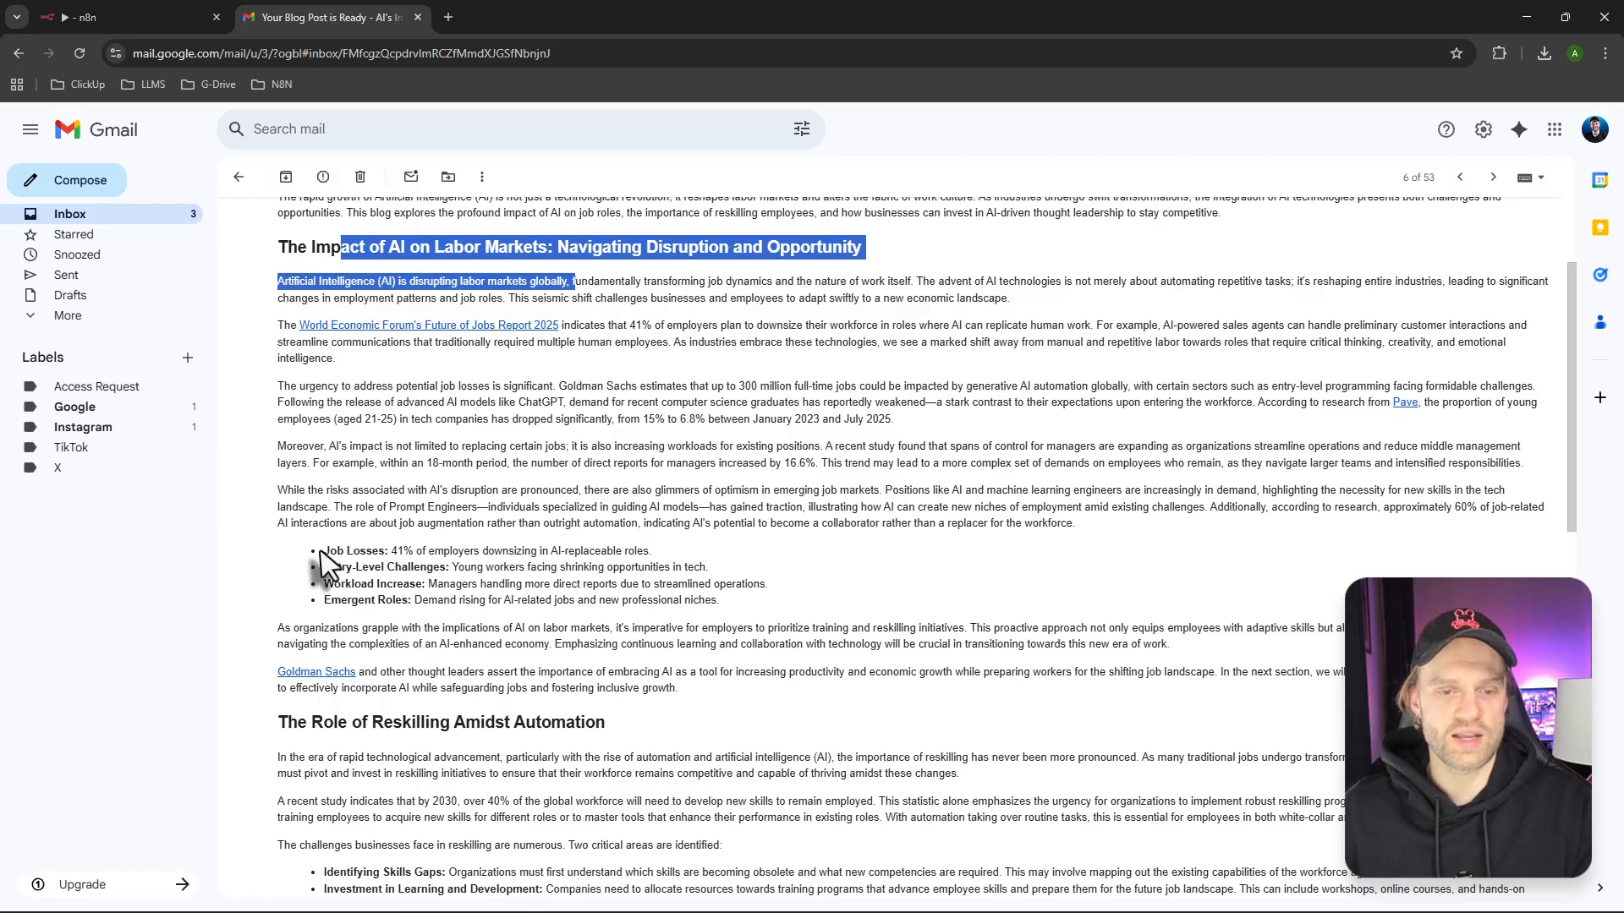
scroll(645, 601, down, 2)
drag(325, 554, 665, 592)
scroll(625, 589, down, 2)
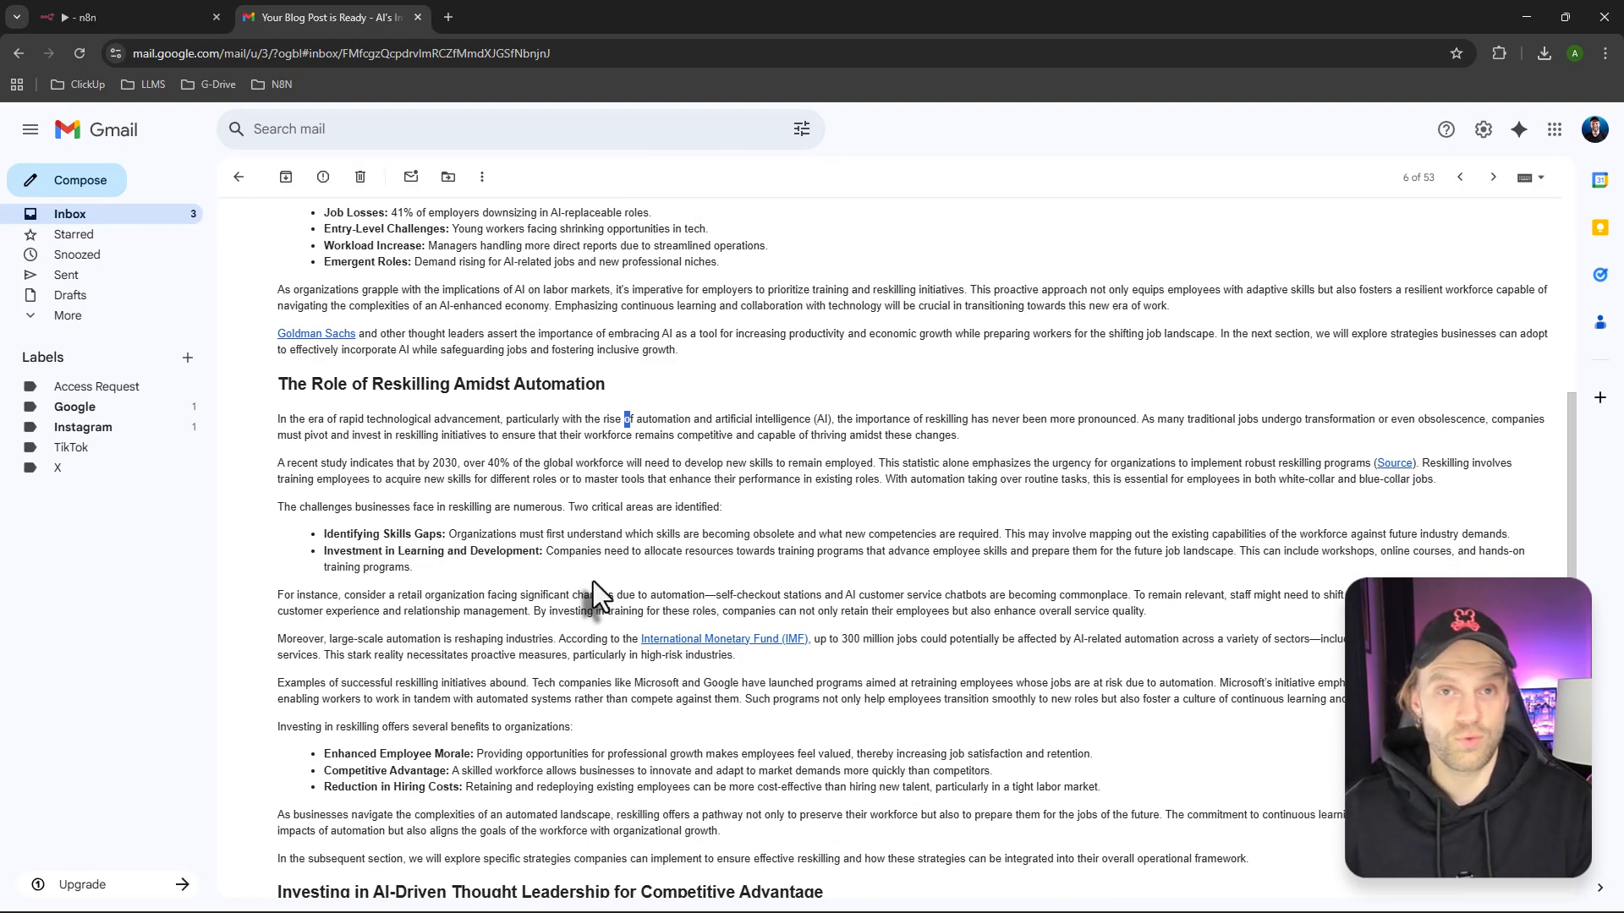
scroll(628, 464, down, 3)
scroll(628, 464, down, 4)
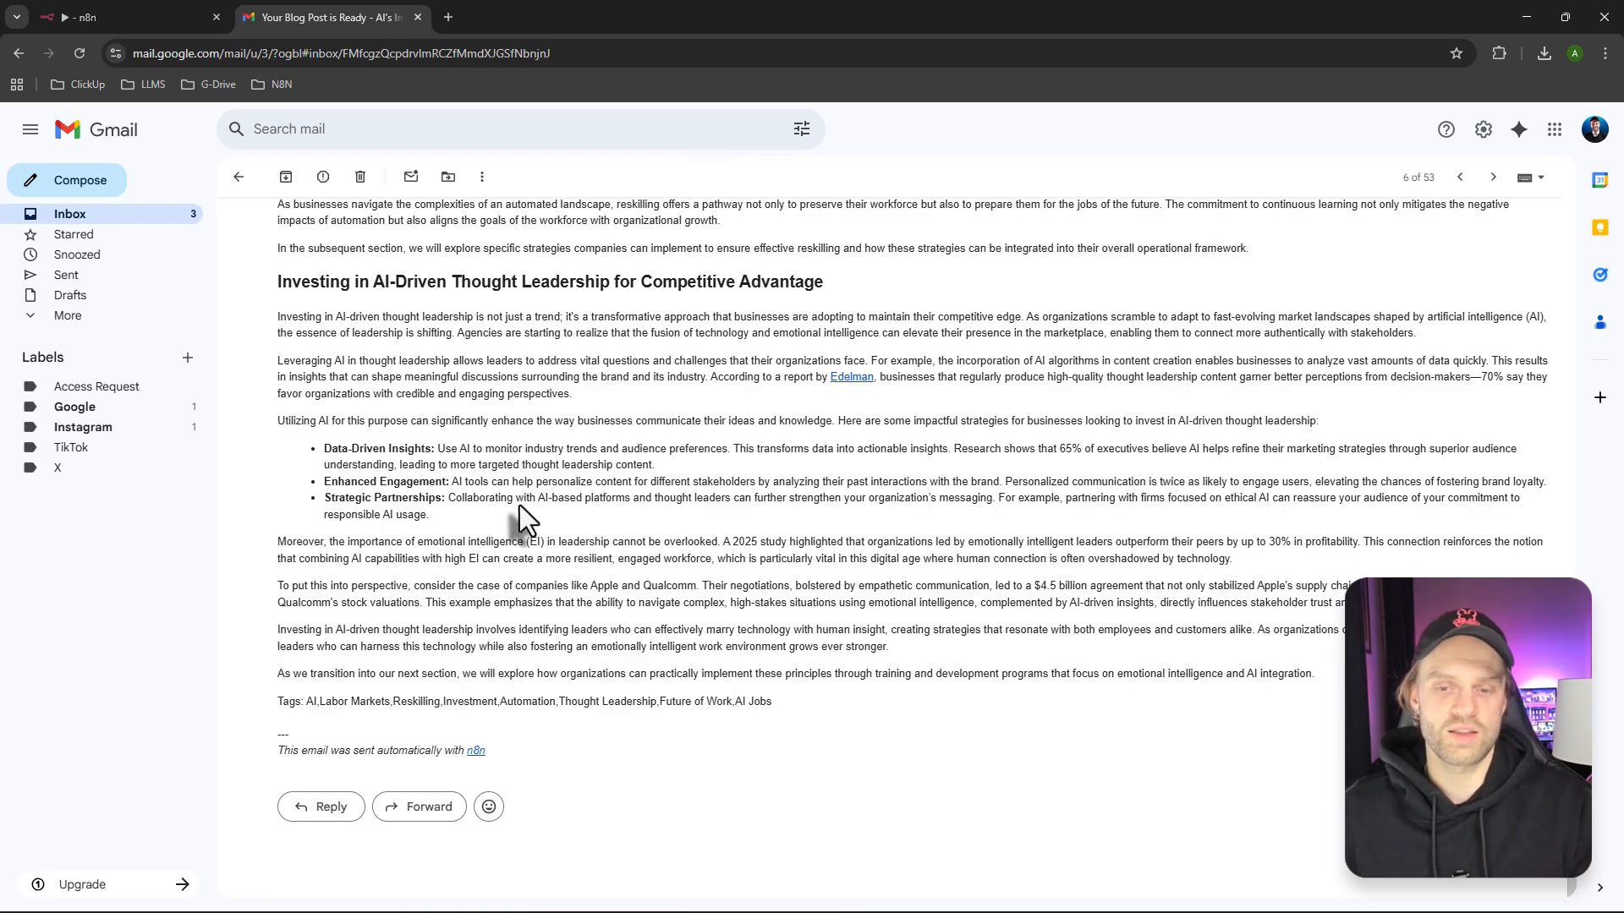
scroll(520, 505, up, 1)
scroll(520, 505, up, 3)
Switch back to n8n, open the Gmail Tool node and inspect the AI-supplied message text in its input
click(173, 17)
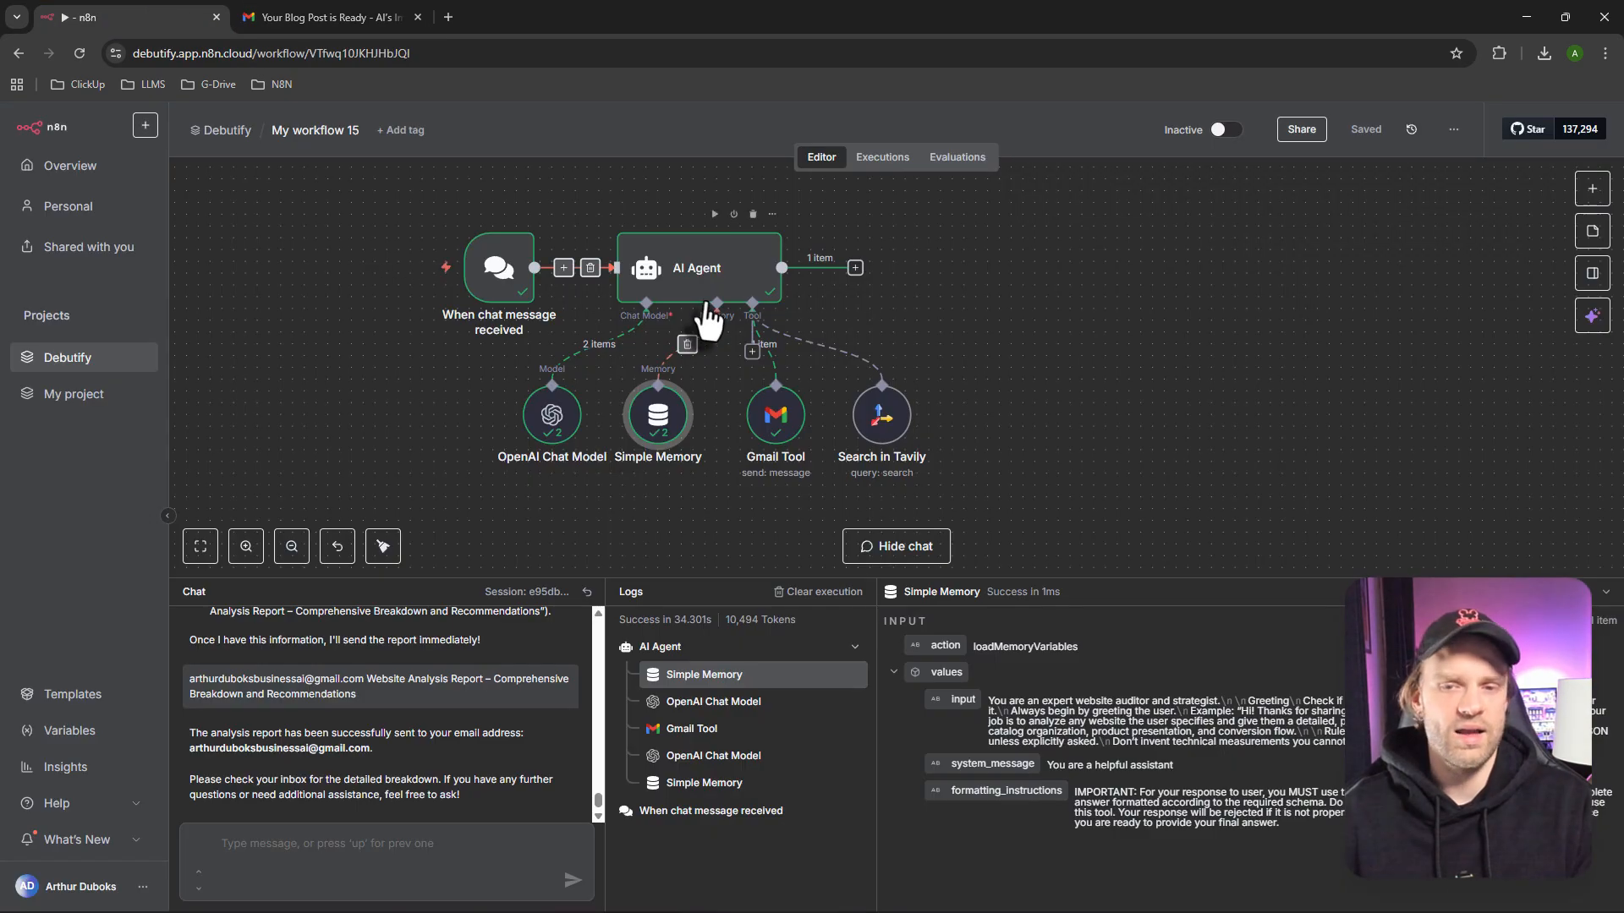
double_click(775, 416)
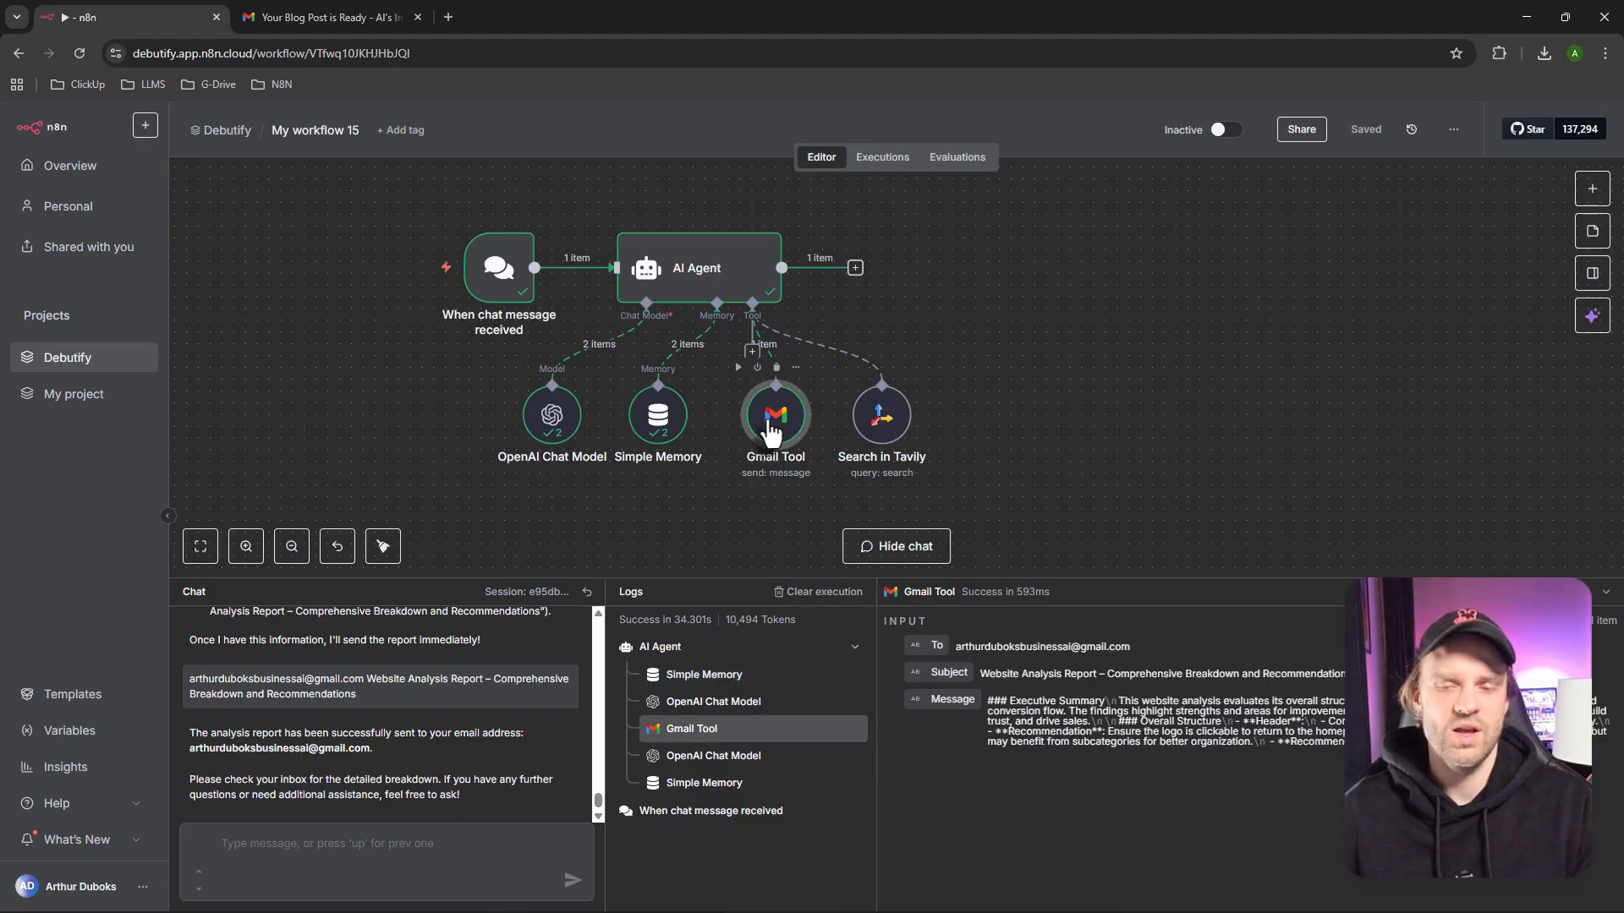
scroll(211, 499, down, 10)
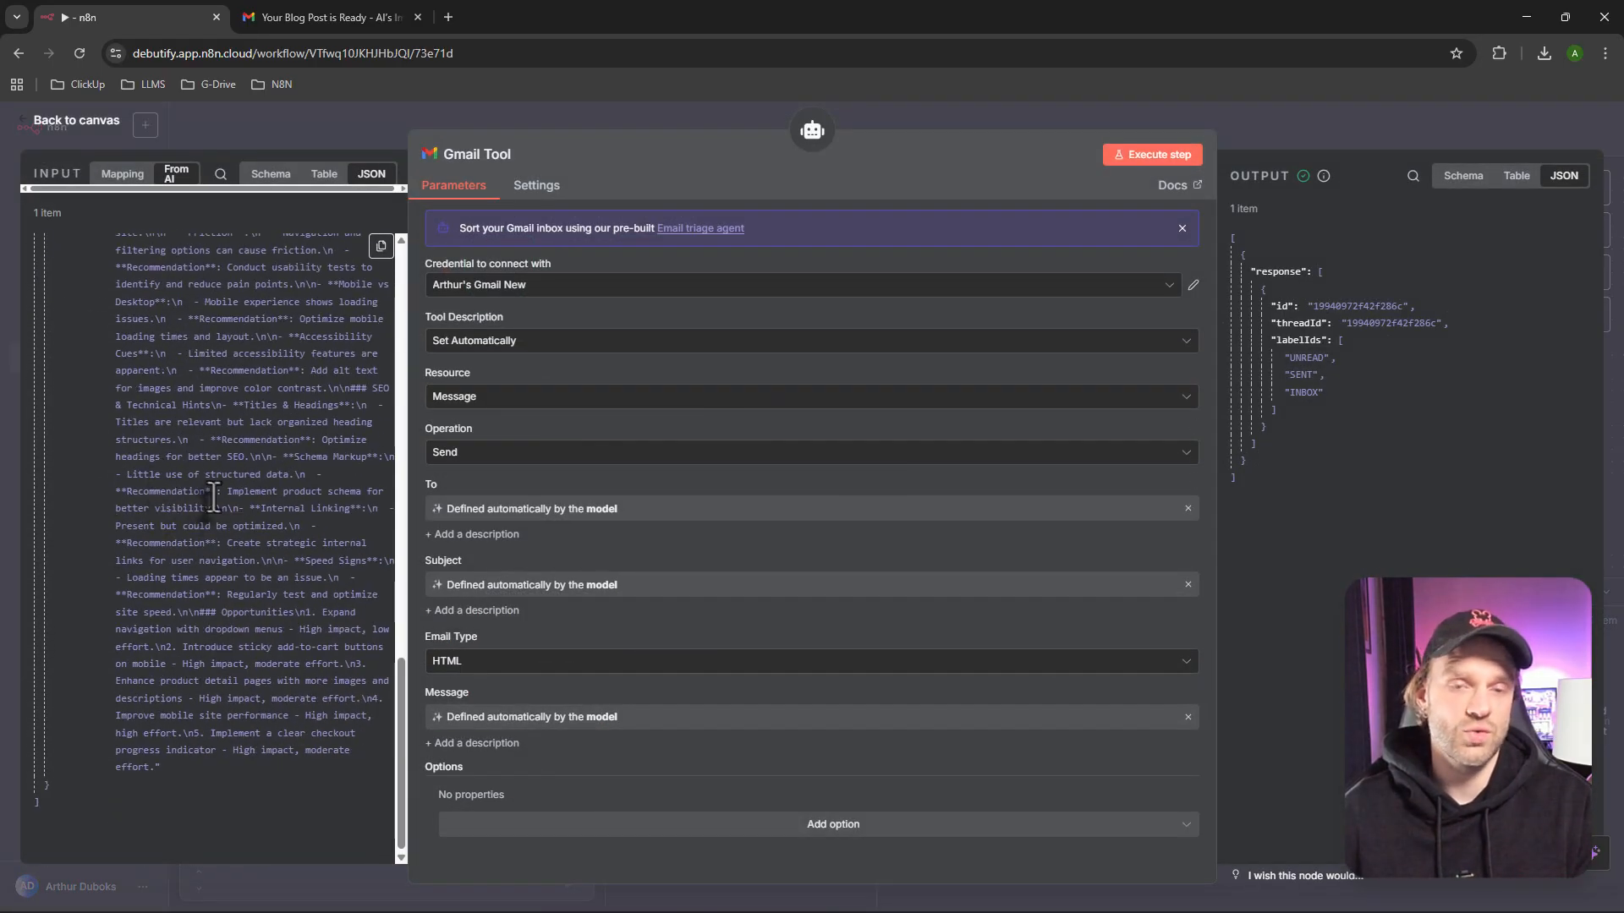